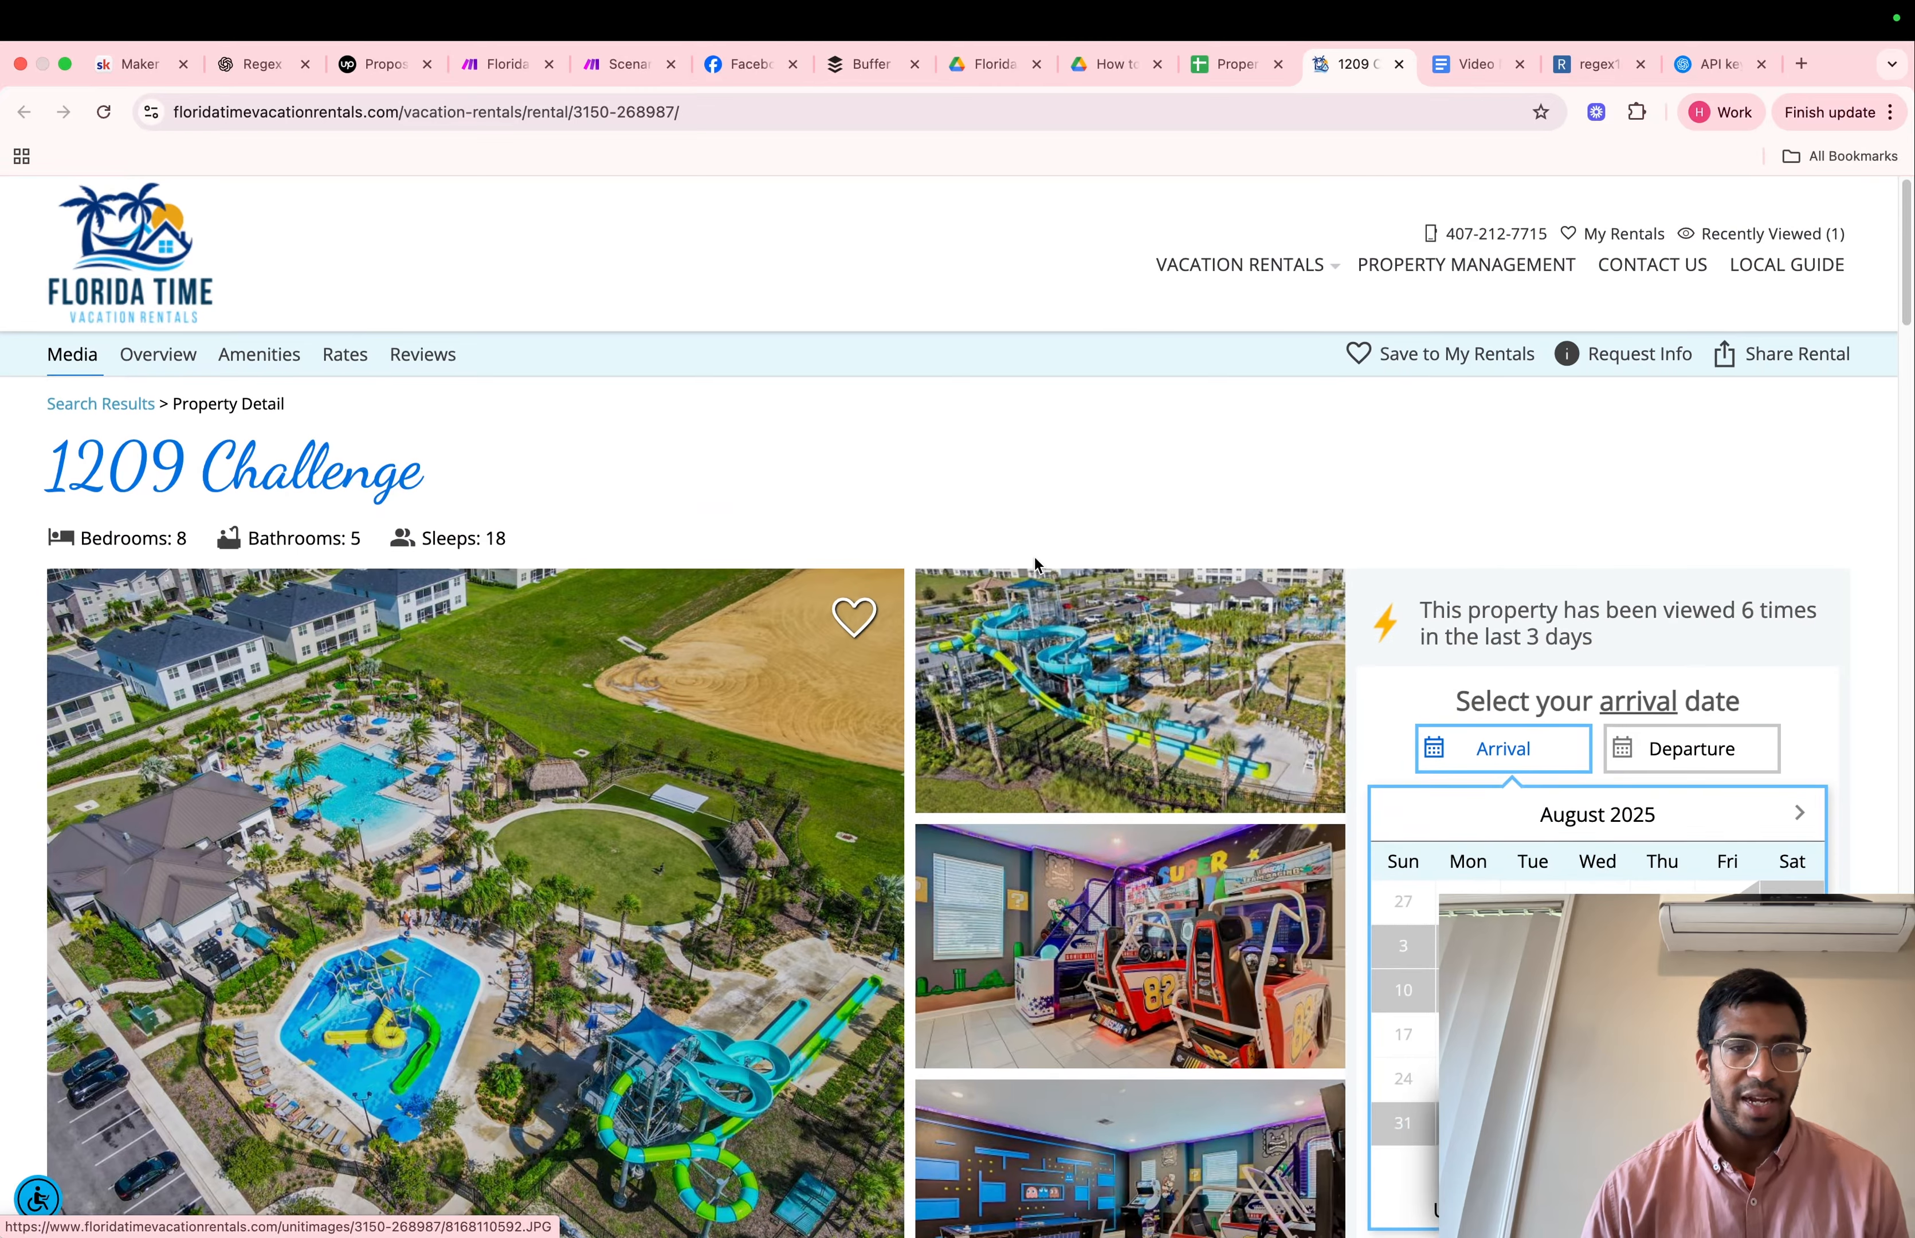
Examine the 1209 Challenge rental page's photos, availability calendar and overview, and the Property Facebook Posts spreadsheet that stores its URL
{"action": "scroll", "coordinate": [1037, 563], "scroll_direction": "down", "scroll_amount": 5}
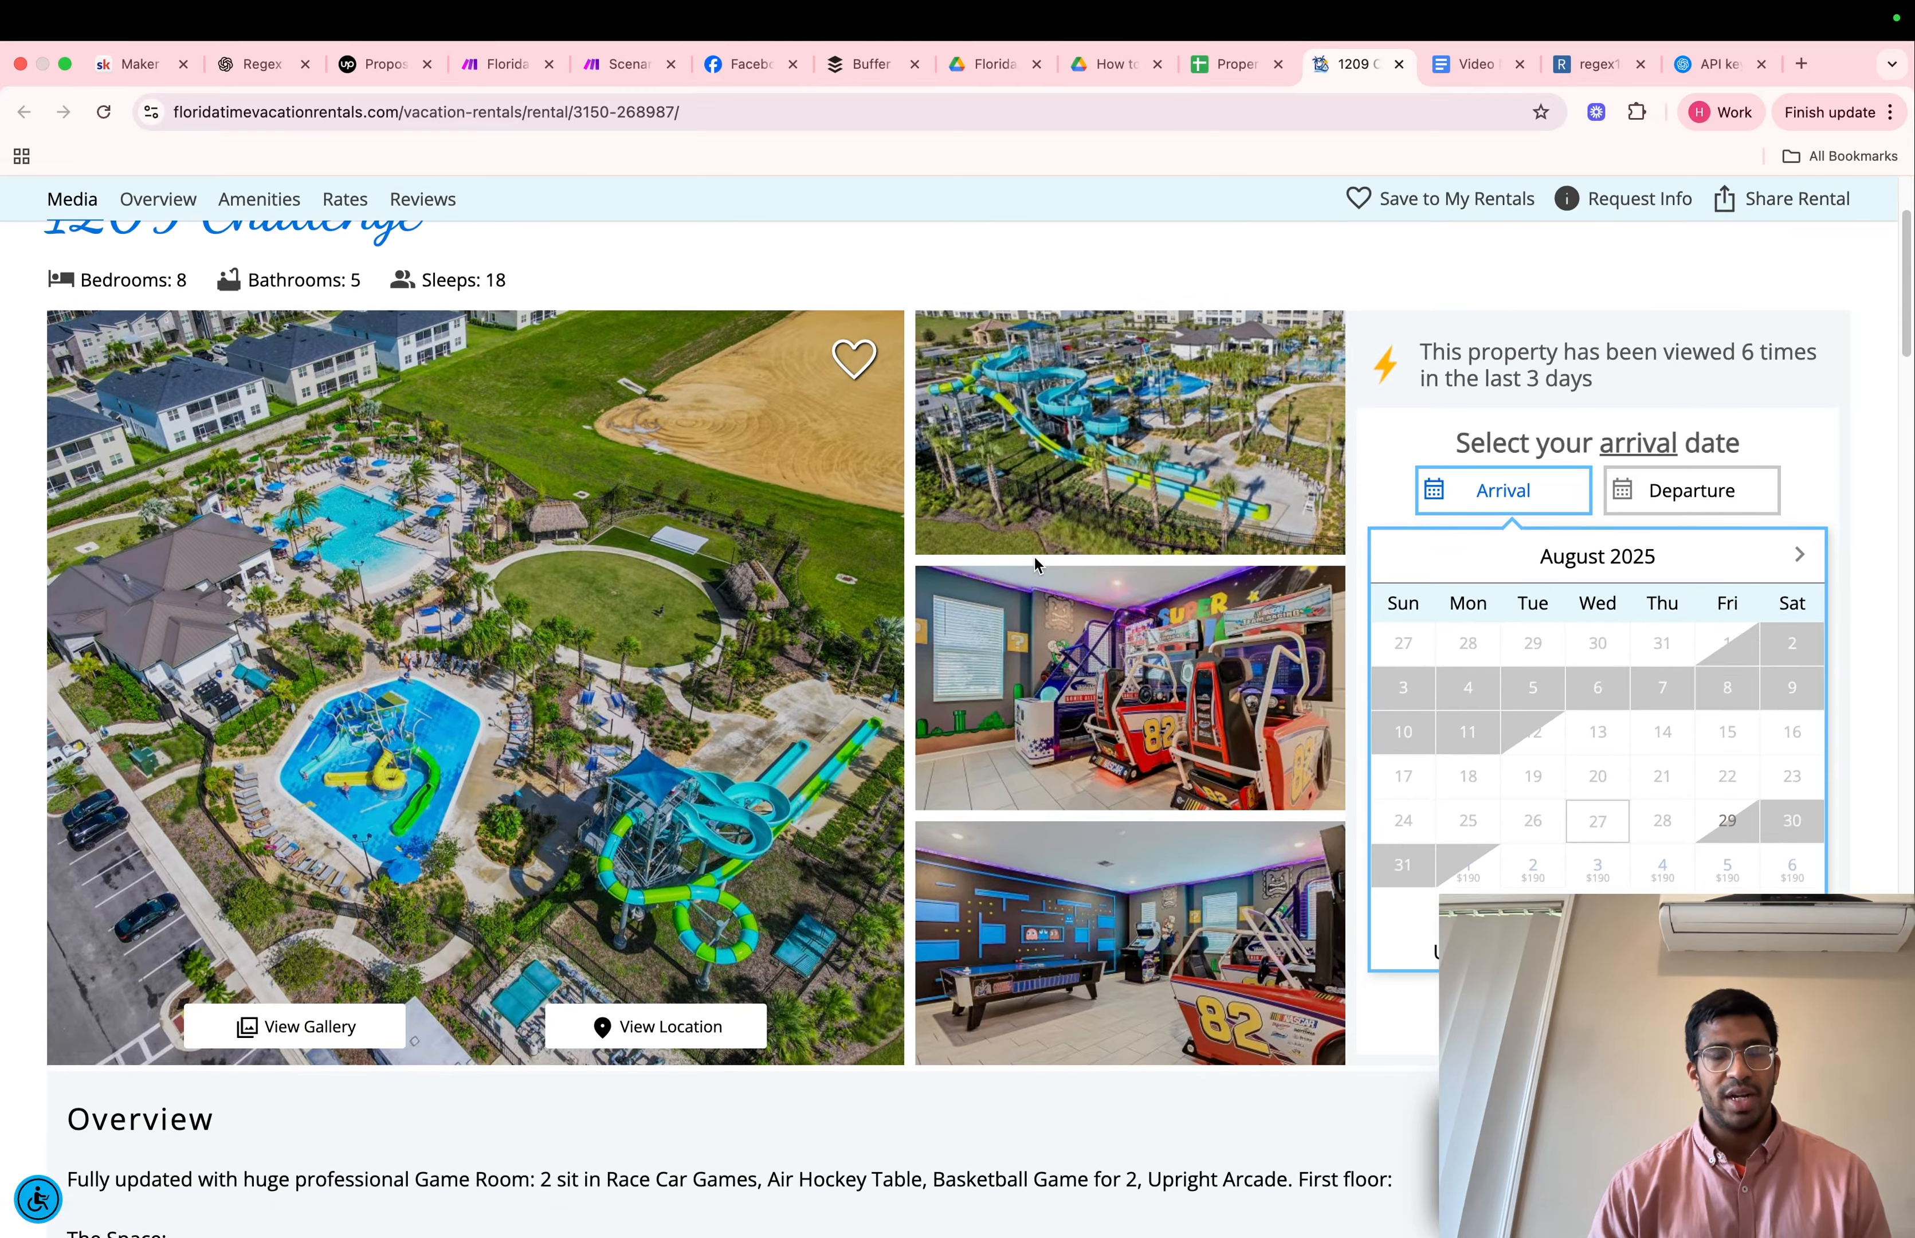
{"action": "scroll", "coordinate": [1034, 556], "scroll_direction": "down", "scroll_amount": 8}
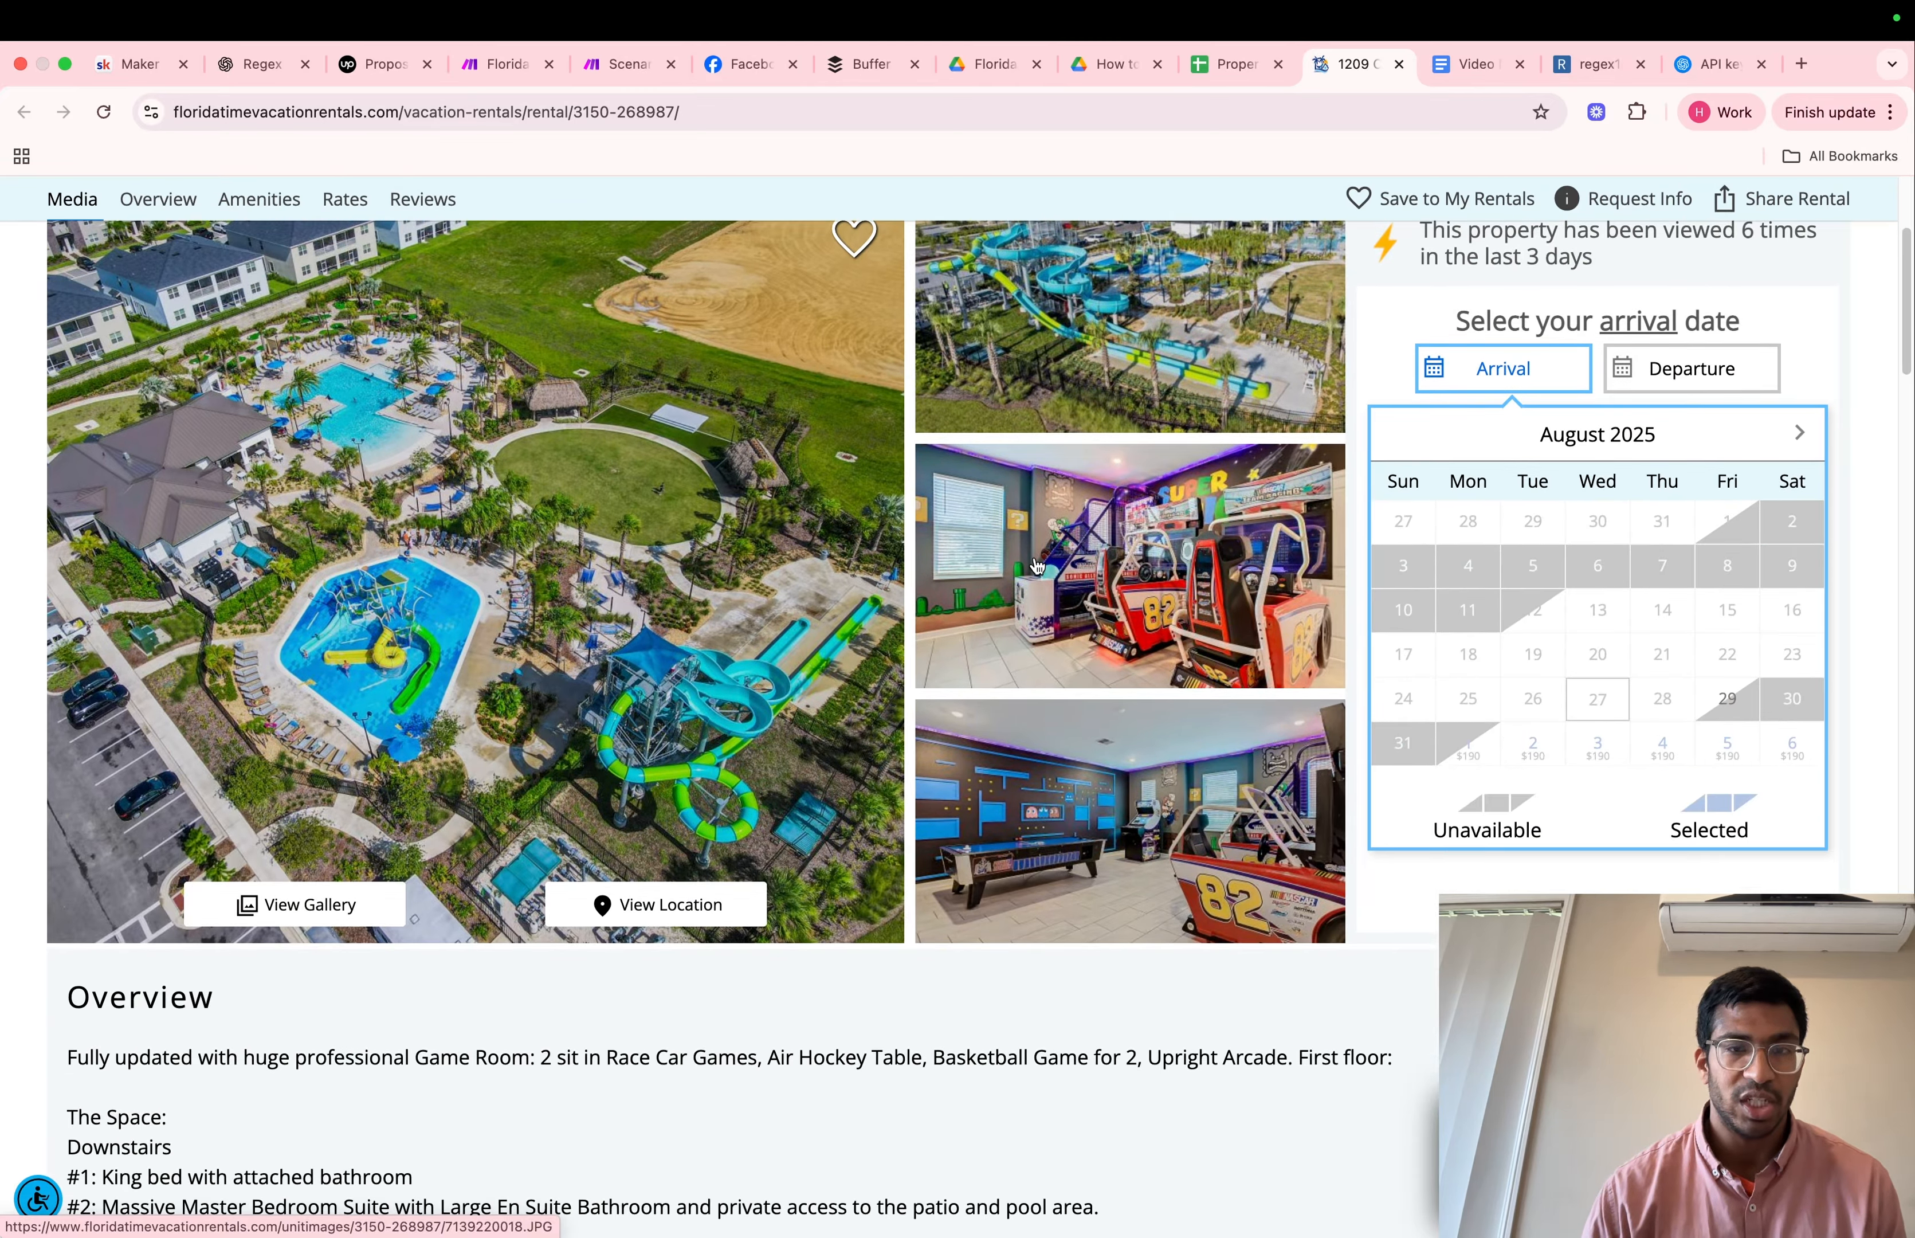
{"action": "scroll", "coordinate": [1036, 565], "scroll_direction": "down", "scroll_amount": 13}
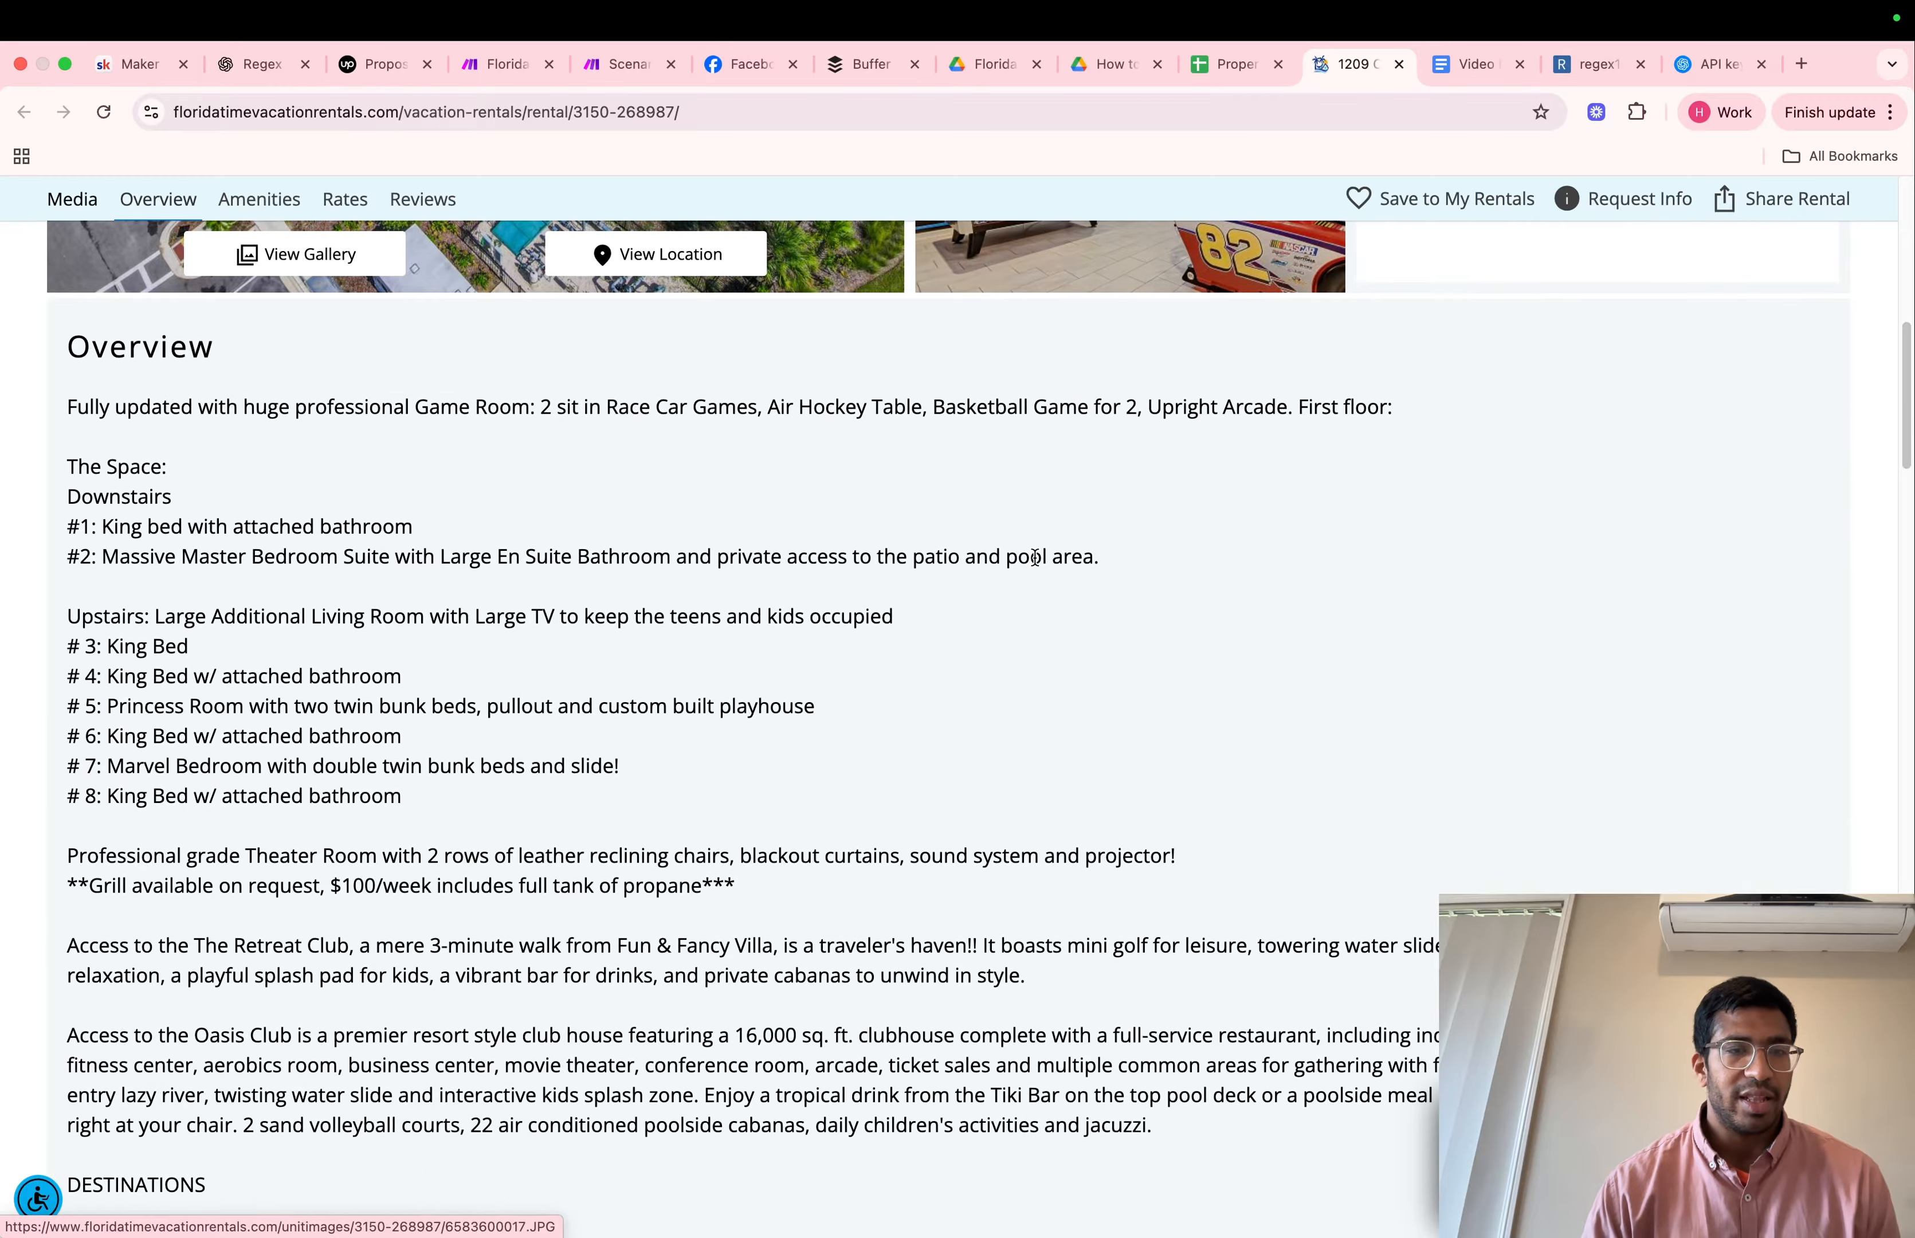
{"action": "scroll", "coordinate": [1036, 566], "scroll_direction": "up", "scroll_amount": 20}
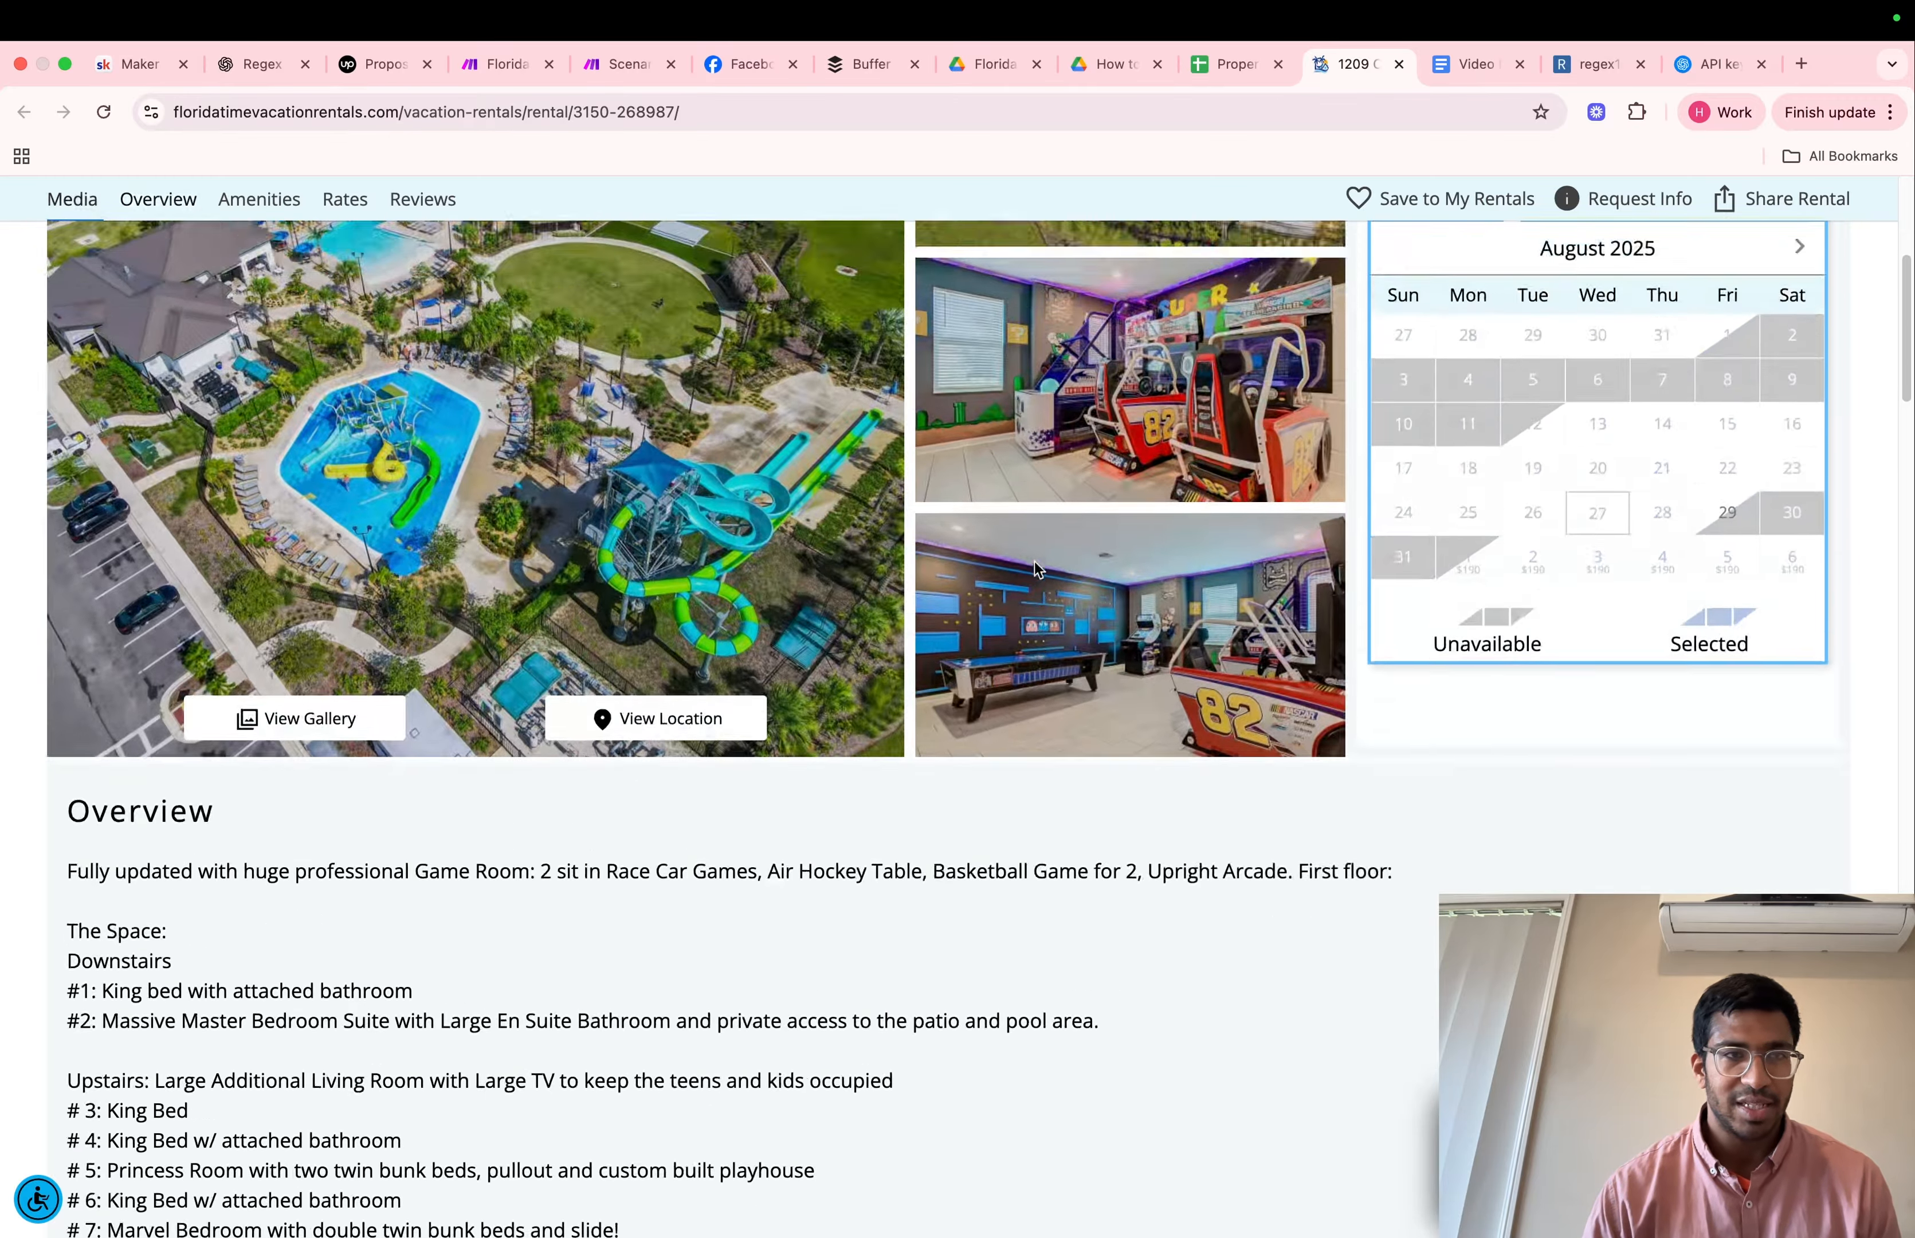
{"action": "scroll", "coordinate": [680, 660], "scroll_direction": "up", "scroll_amount": 6}
{"action": "scroll", "coordinate": [683, 677], "scroll_direction": "down", "scroll_amount": 12}
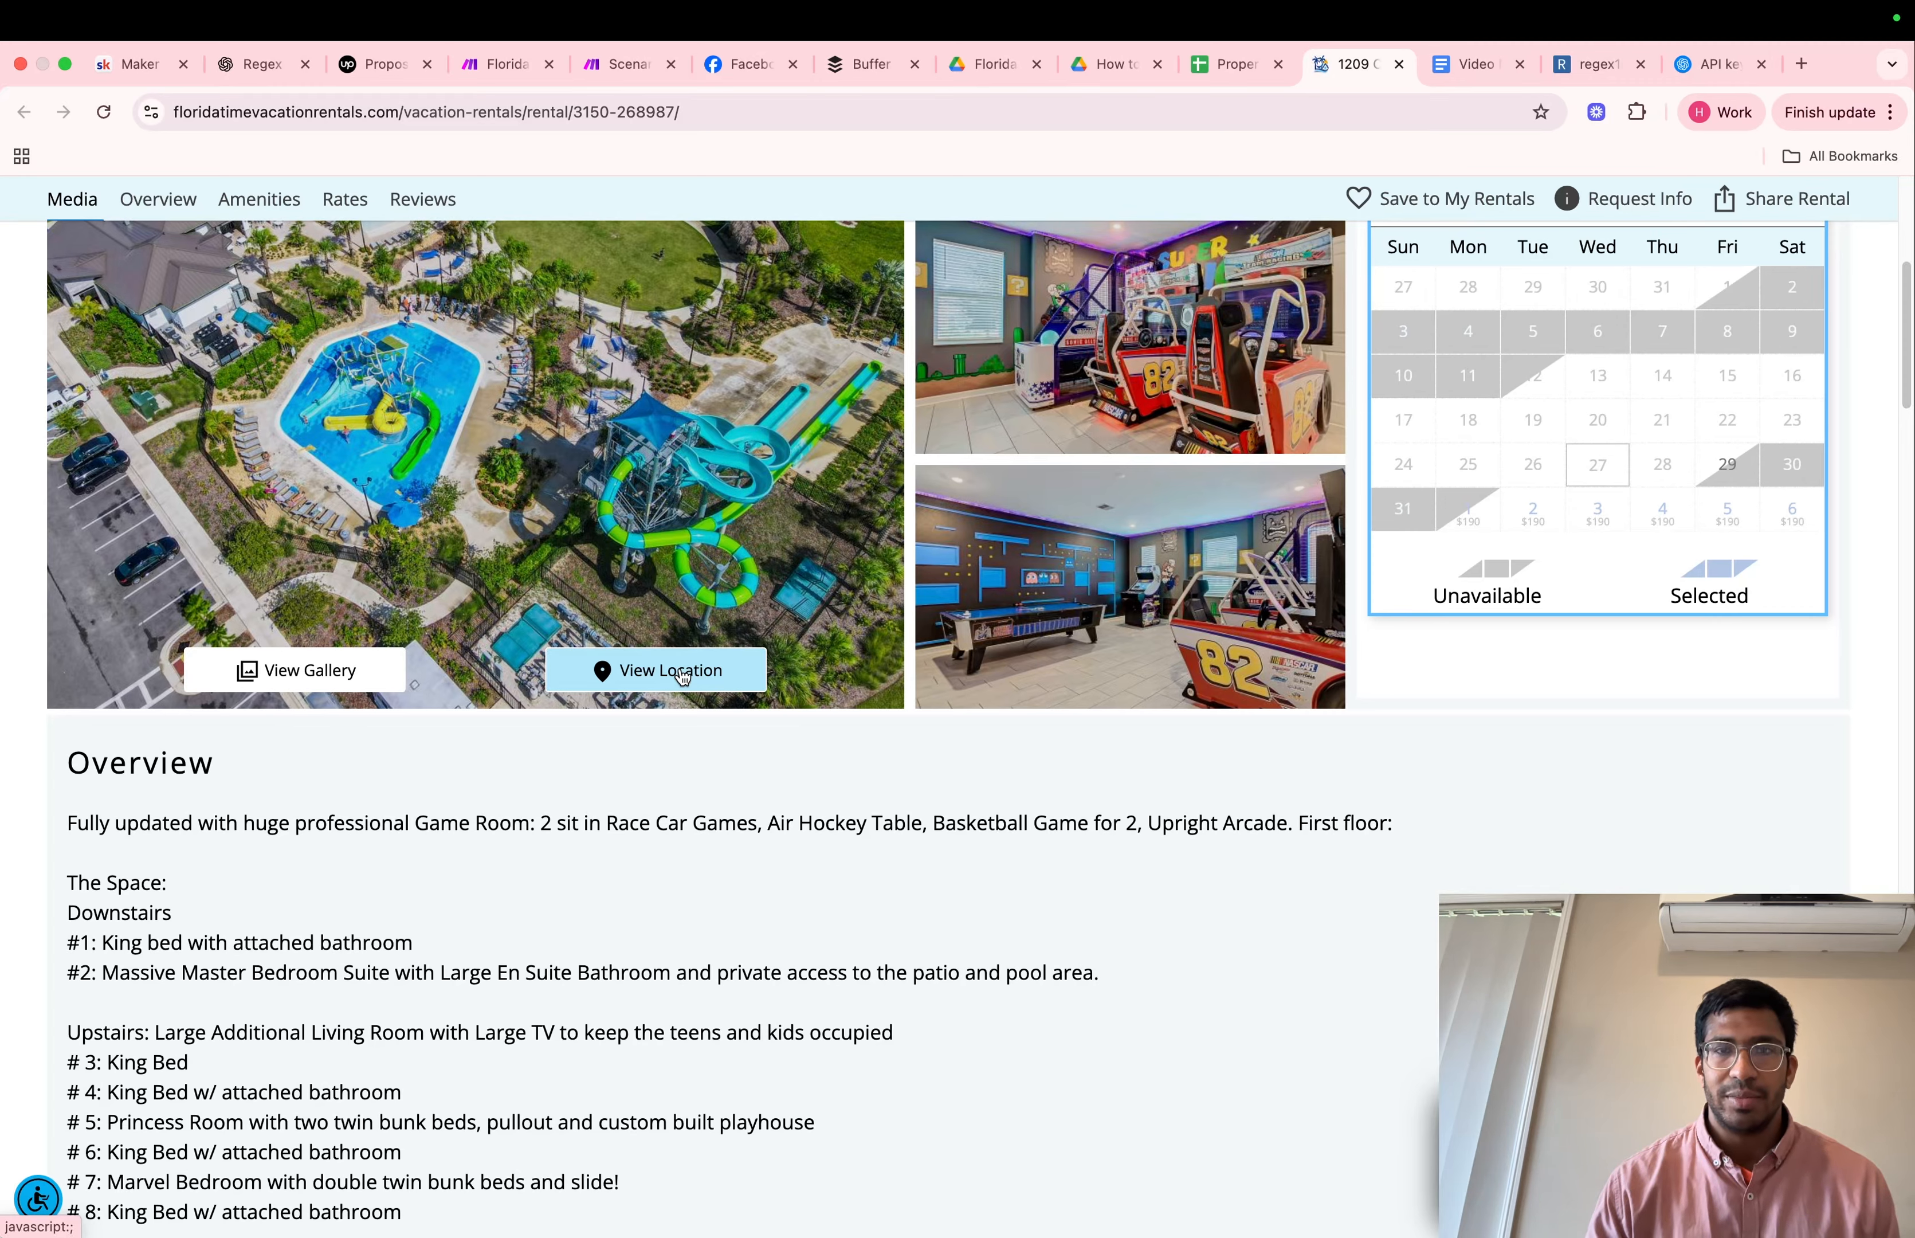
{"action": "left_click", "coordinate": [1210, 73]}
{"action": "left_click", "coordinate": [618, 761]}
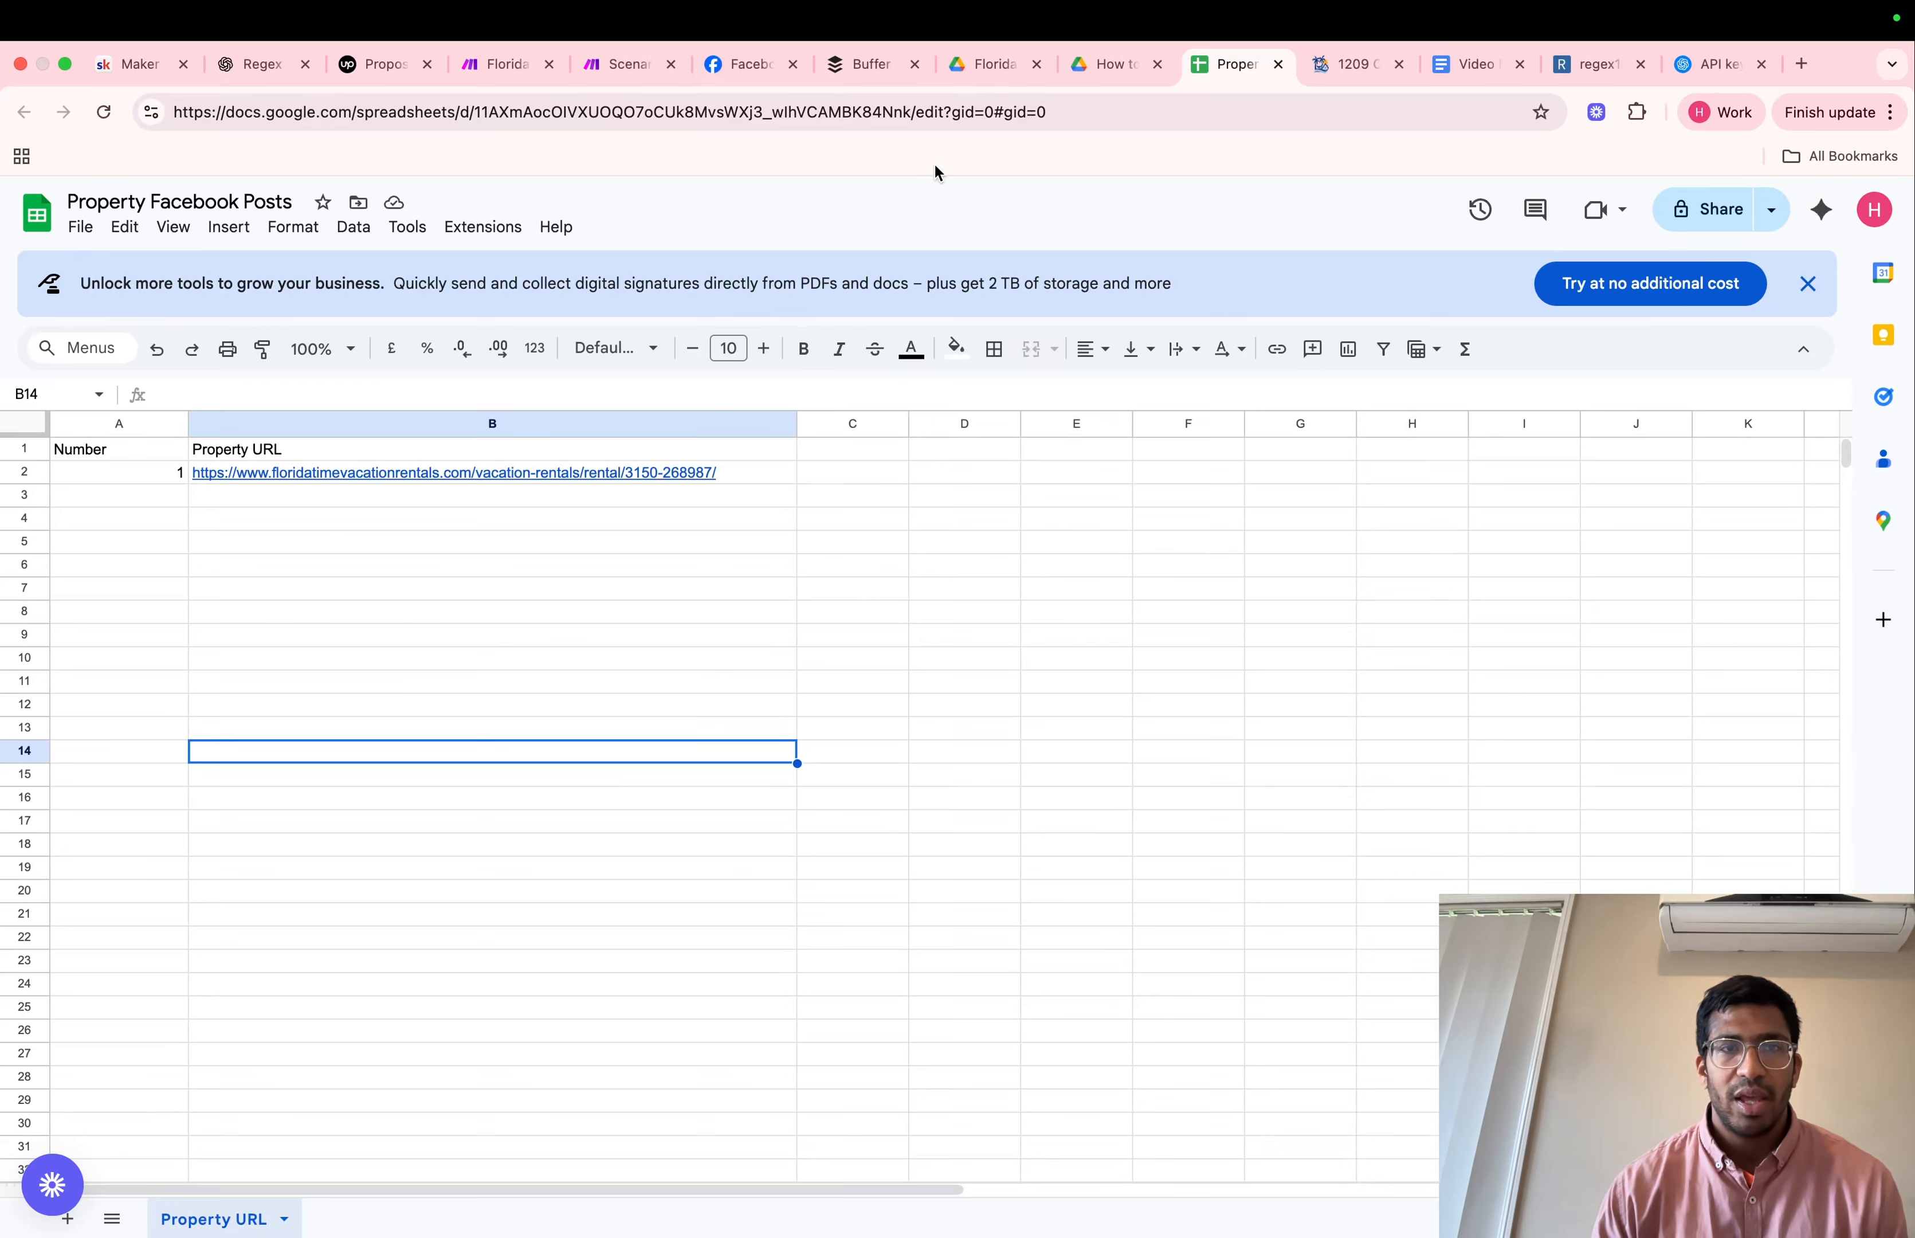
Switch to the Make scenario and add a Google Sheets Search Rows module as its first module
{"action": "left_click", "coordinate": [625, 67]}
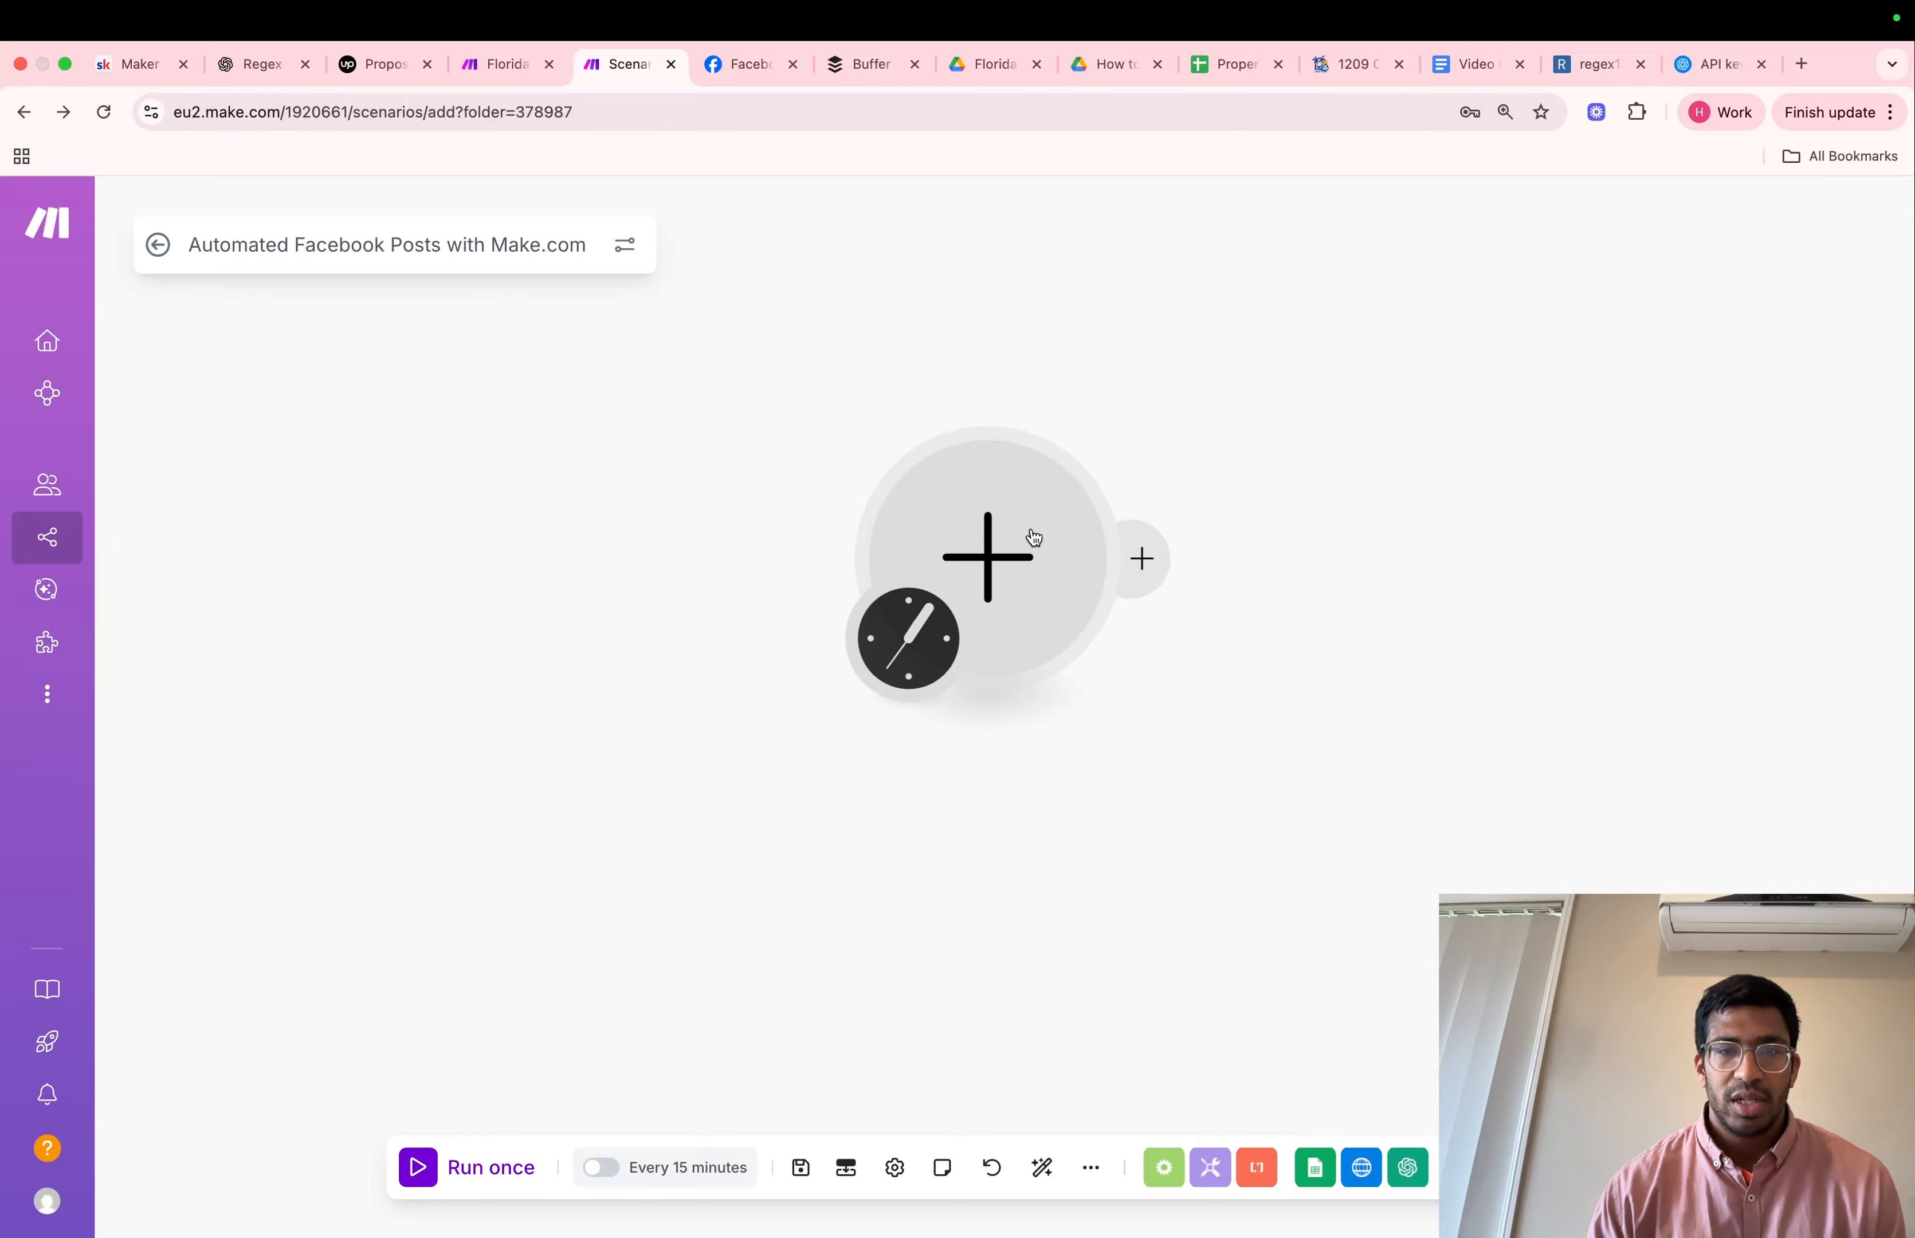
{"action": "left_click", "coordinate": [1012, 568]}
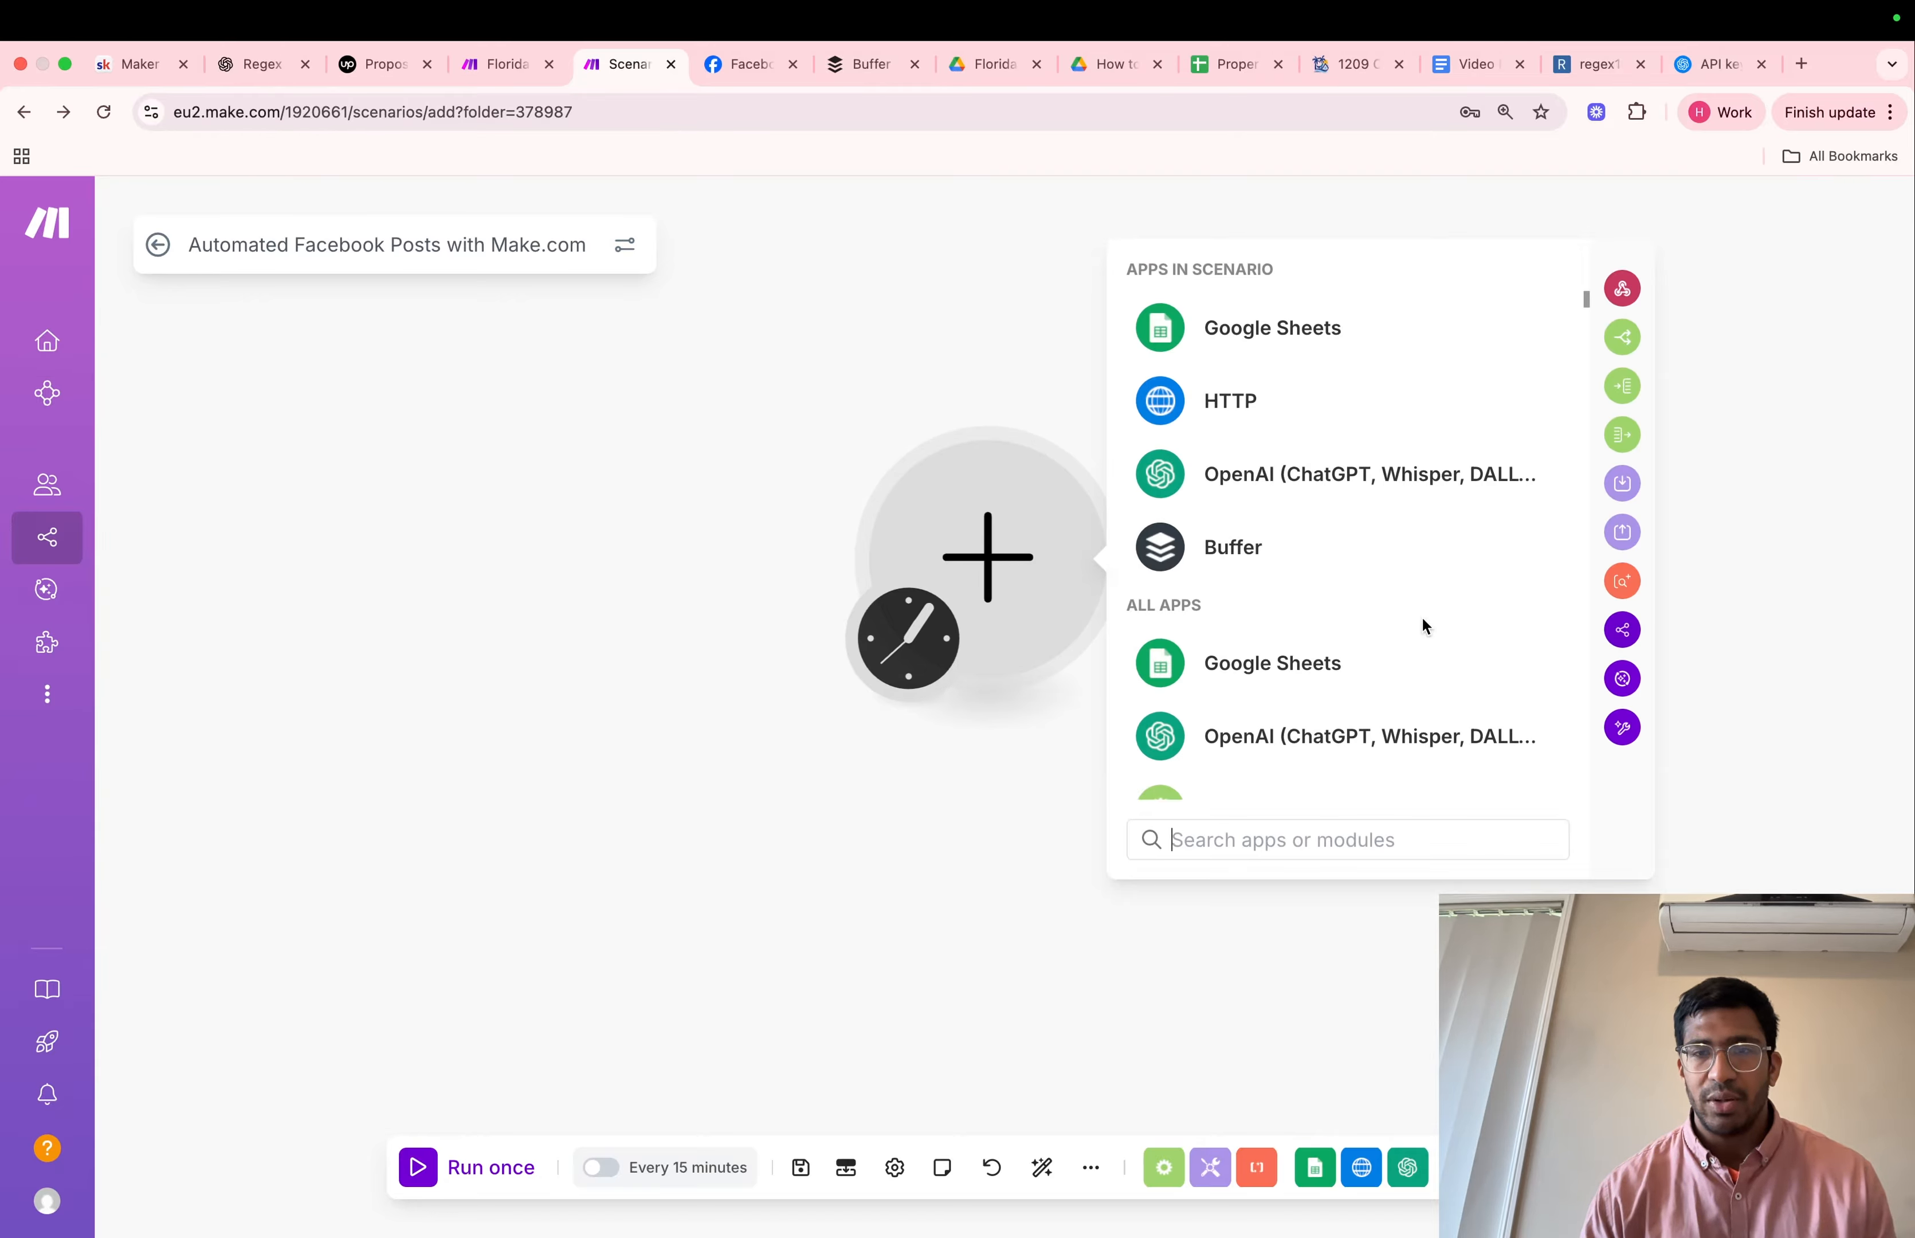
{"action": "left_click", "coordinate": [1290, 366]}
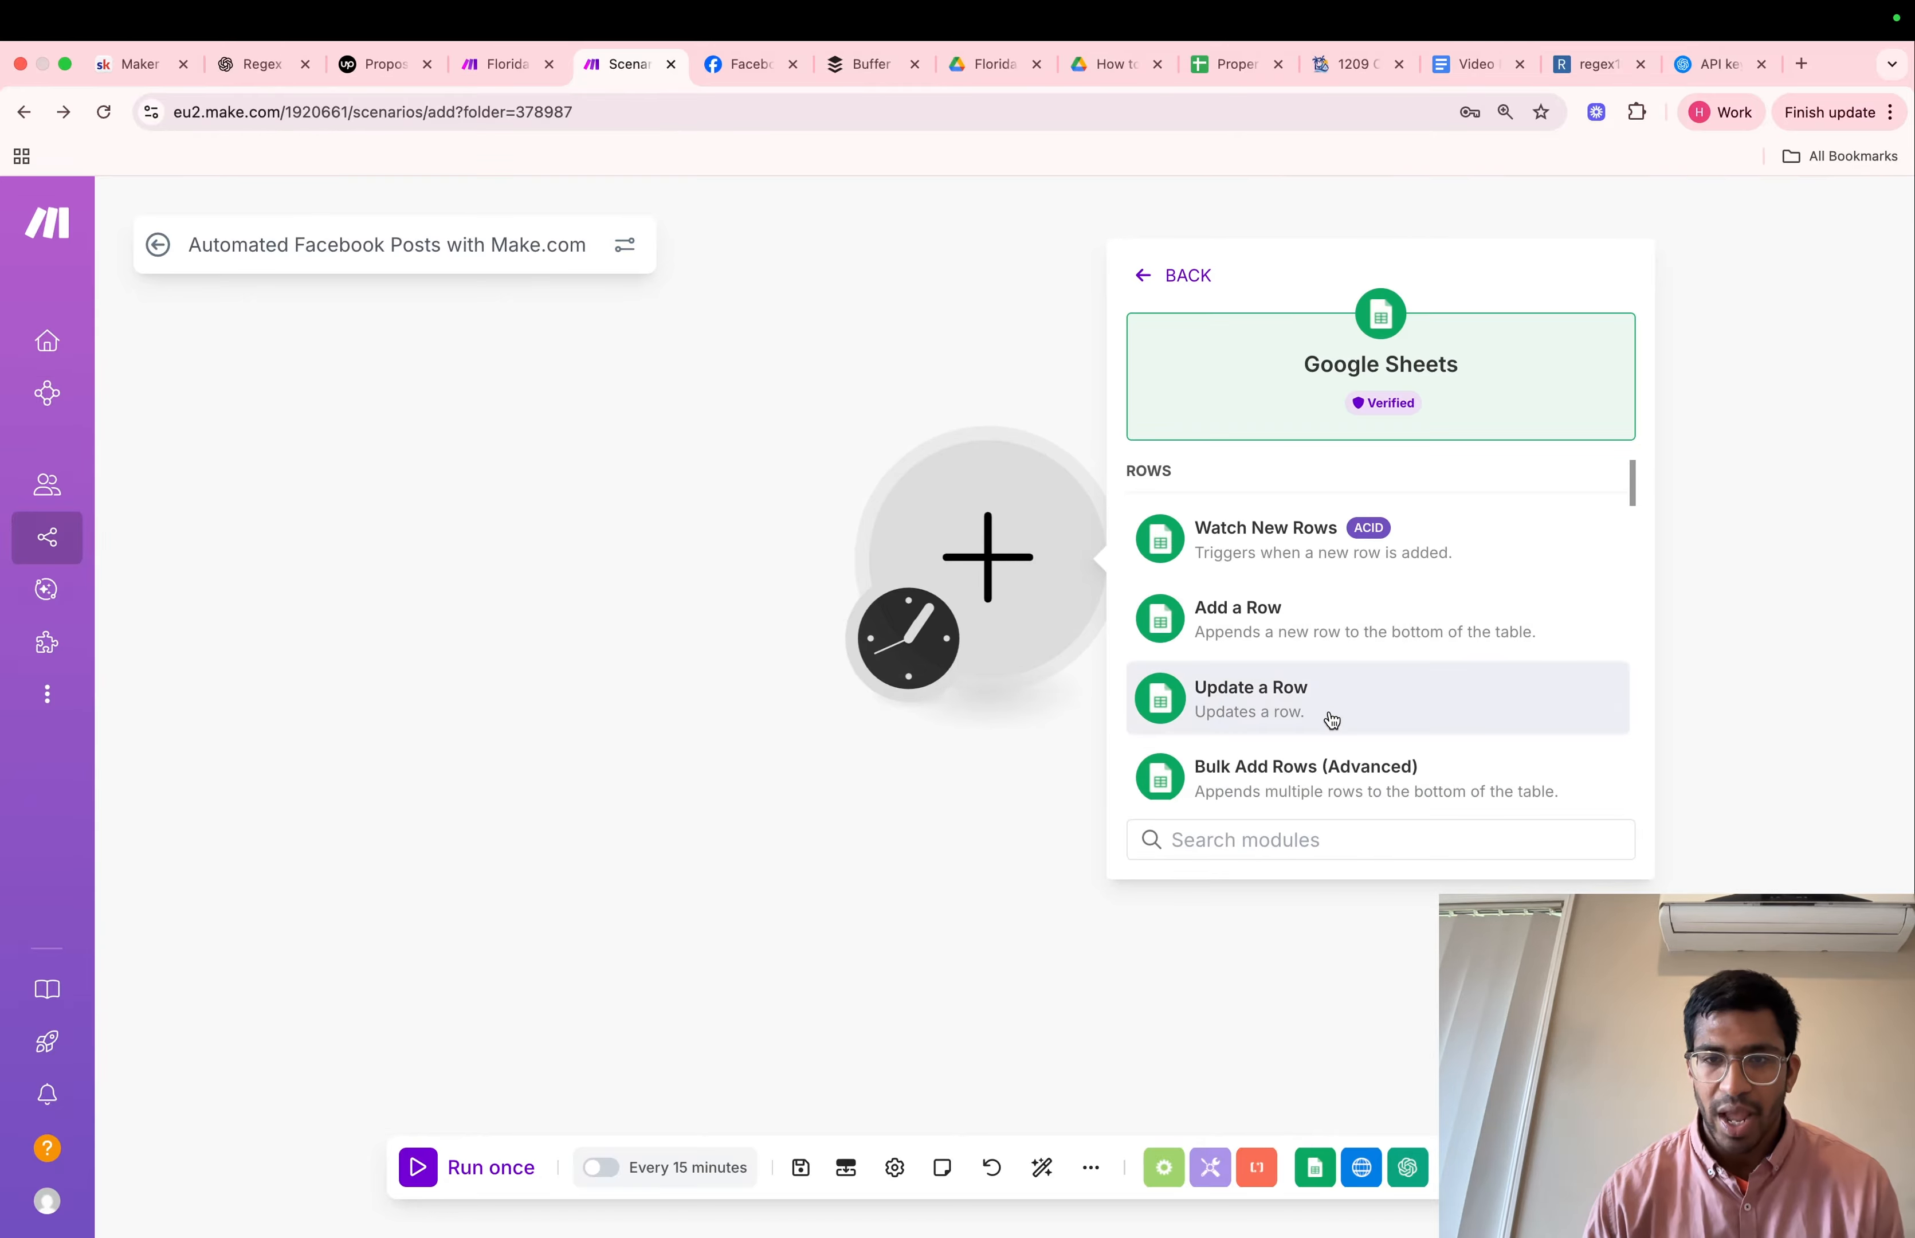
{"action": "scroll", "coordinate": [1330, 721], "scroll_direction": "down", "scroll_amount": 3}
{"action": "left_click", "coordinate": [1324, 715]}
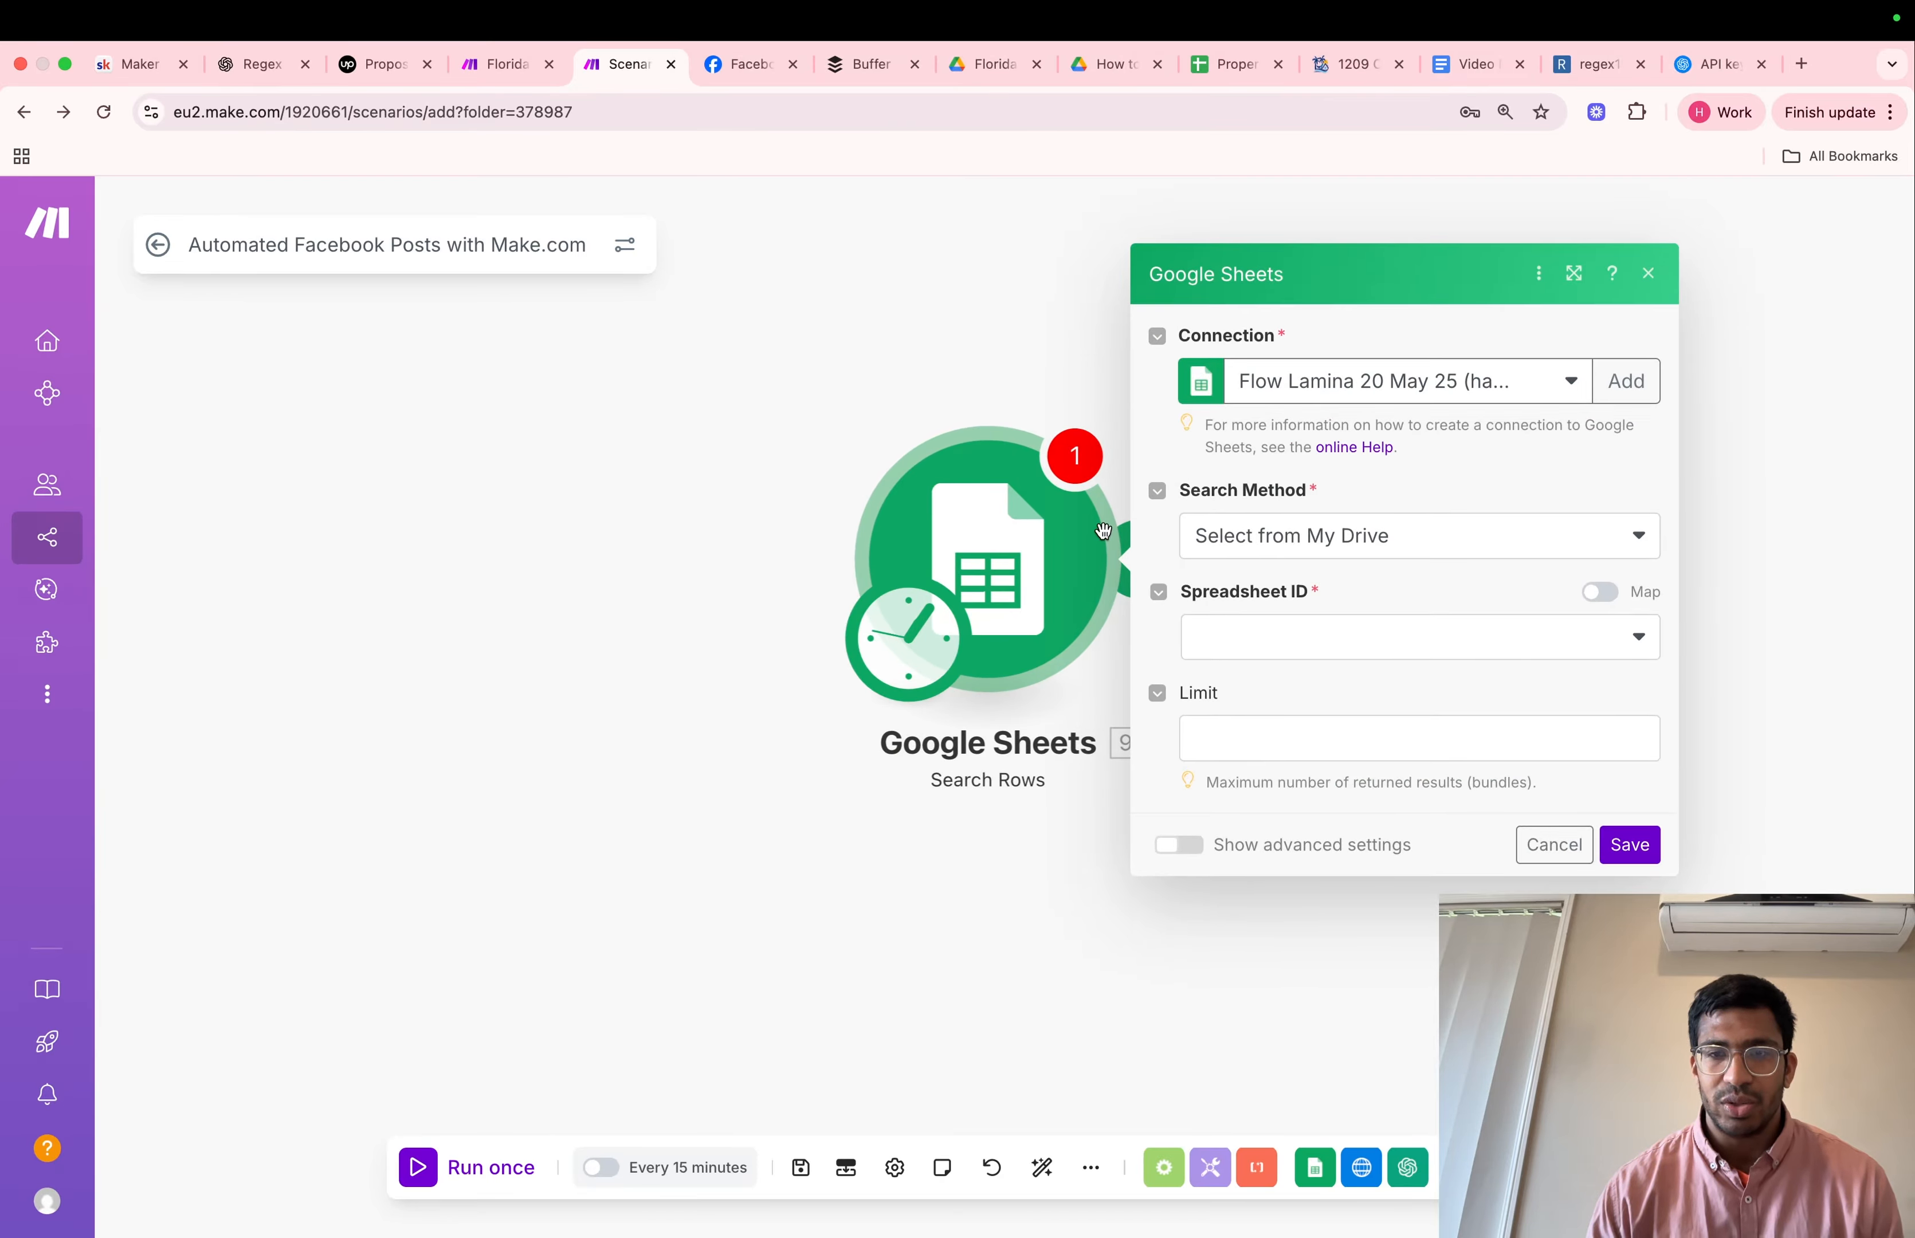
Set the Google Sheets module's search method to Select from all
{"action": "left_click", "coordinate": [1336, 645]}
{"action": "left_click", "coordinate": [1473, 558]}
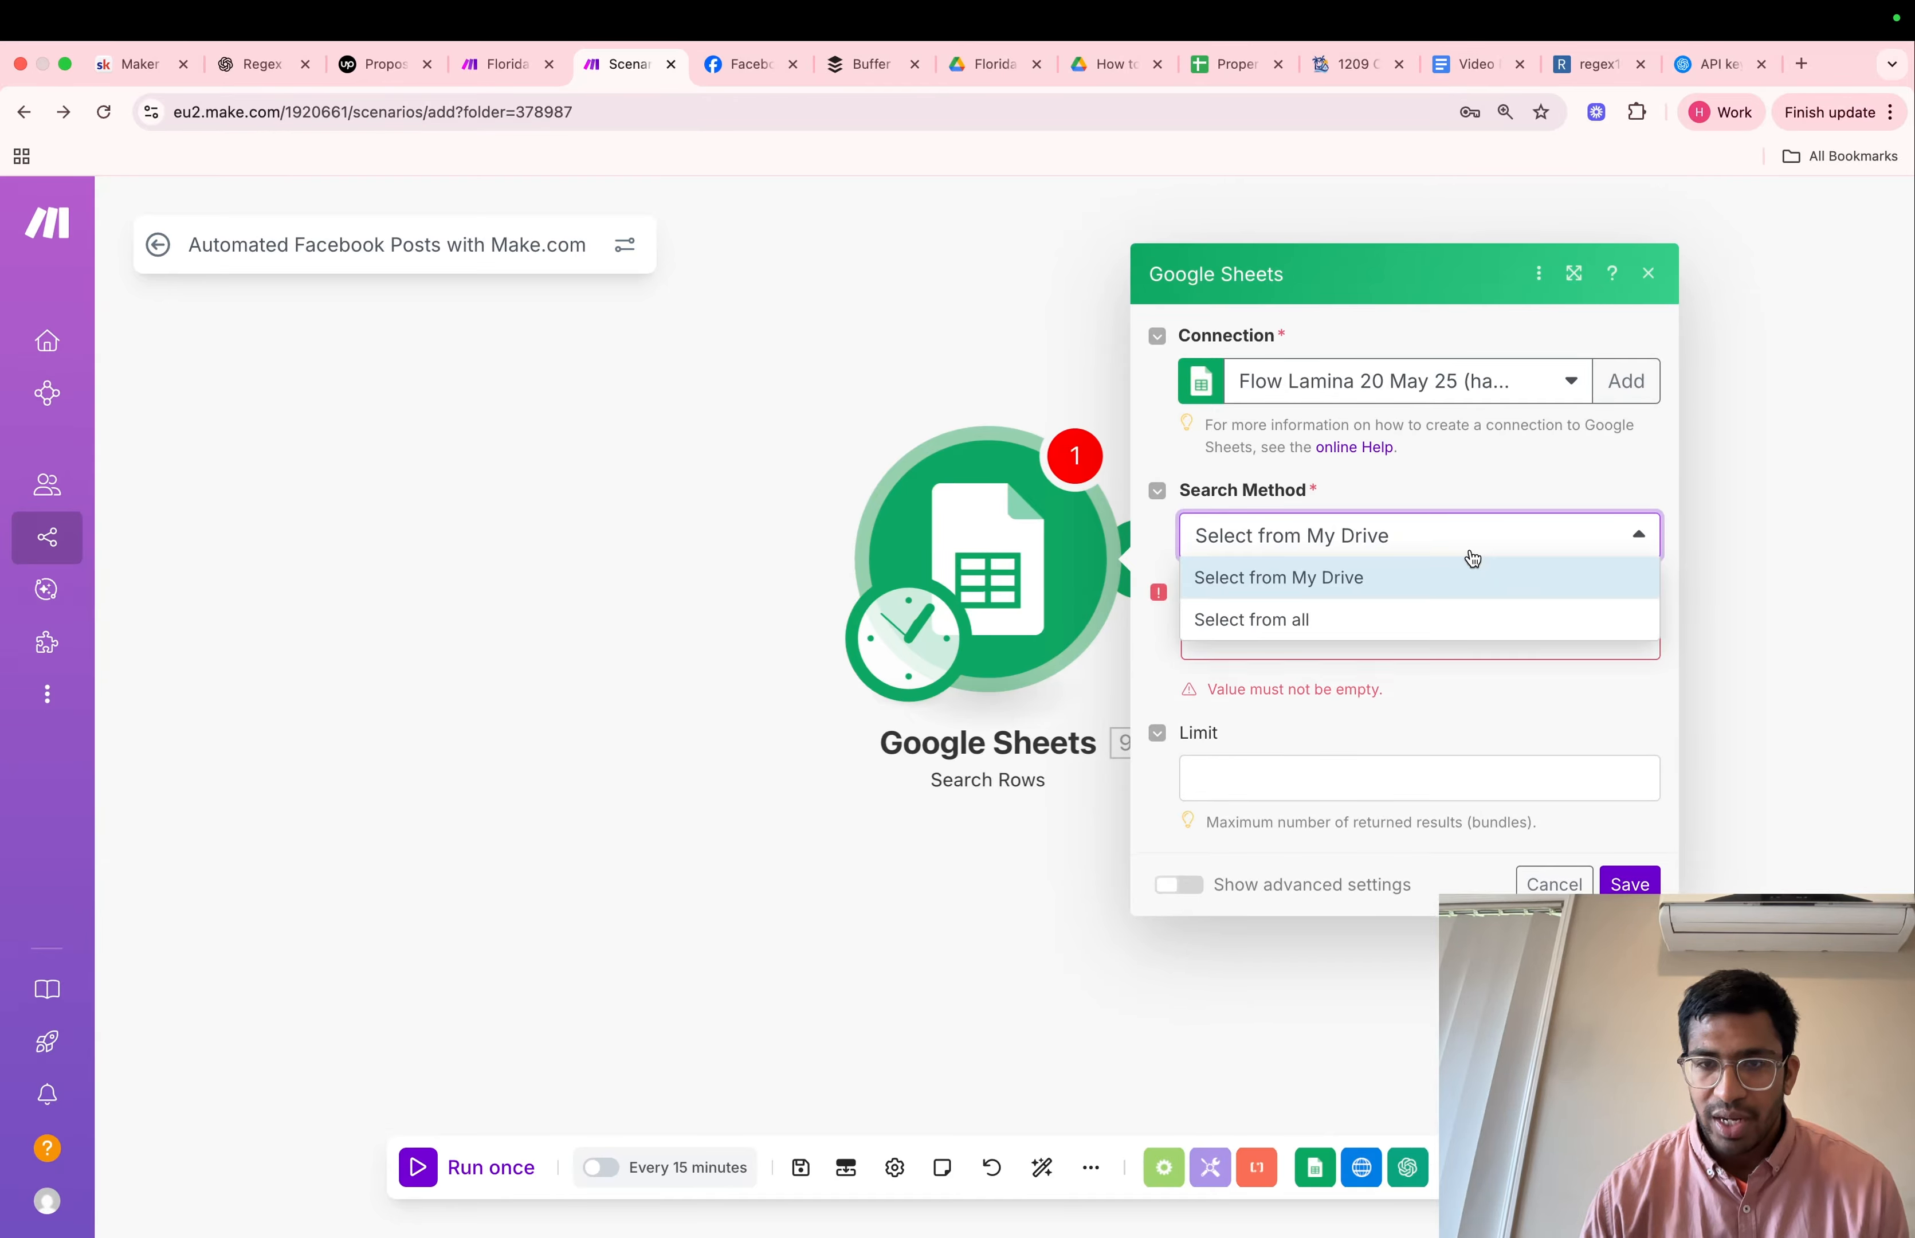
{"action": "left_click", "coordinate": [1380, 627]}
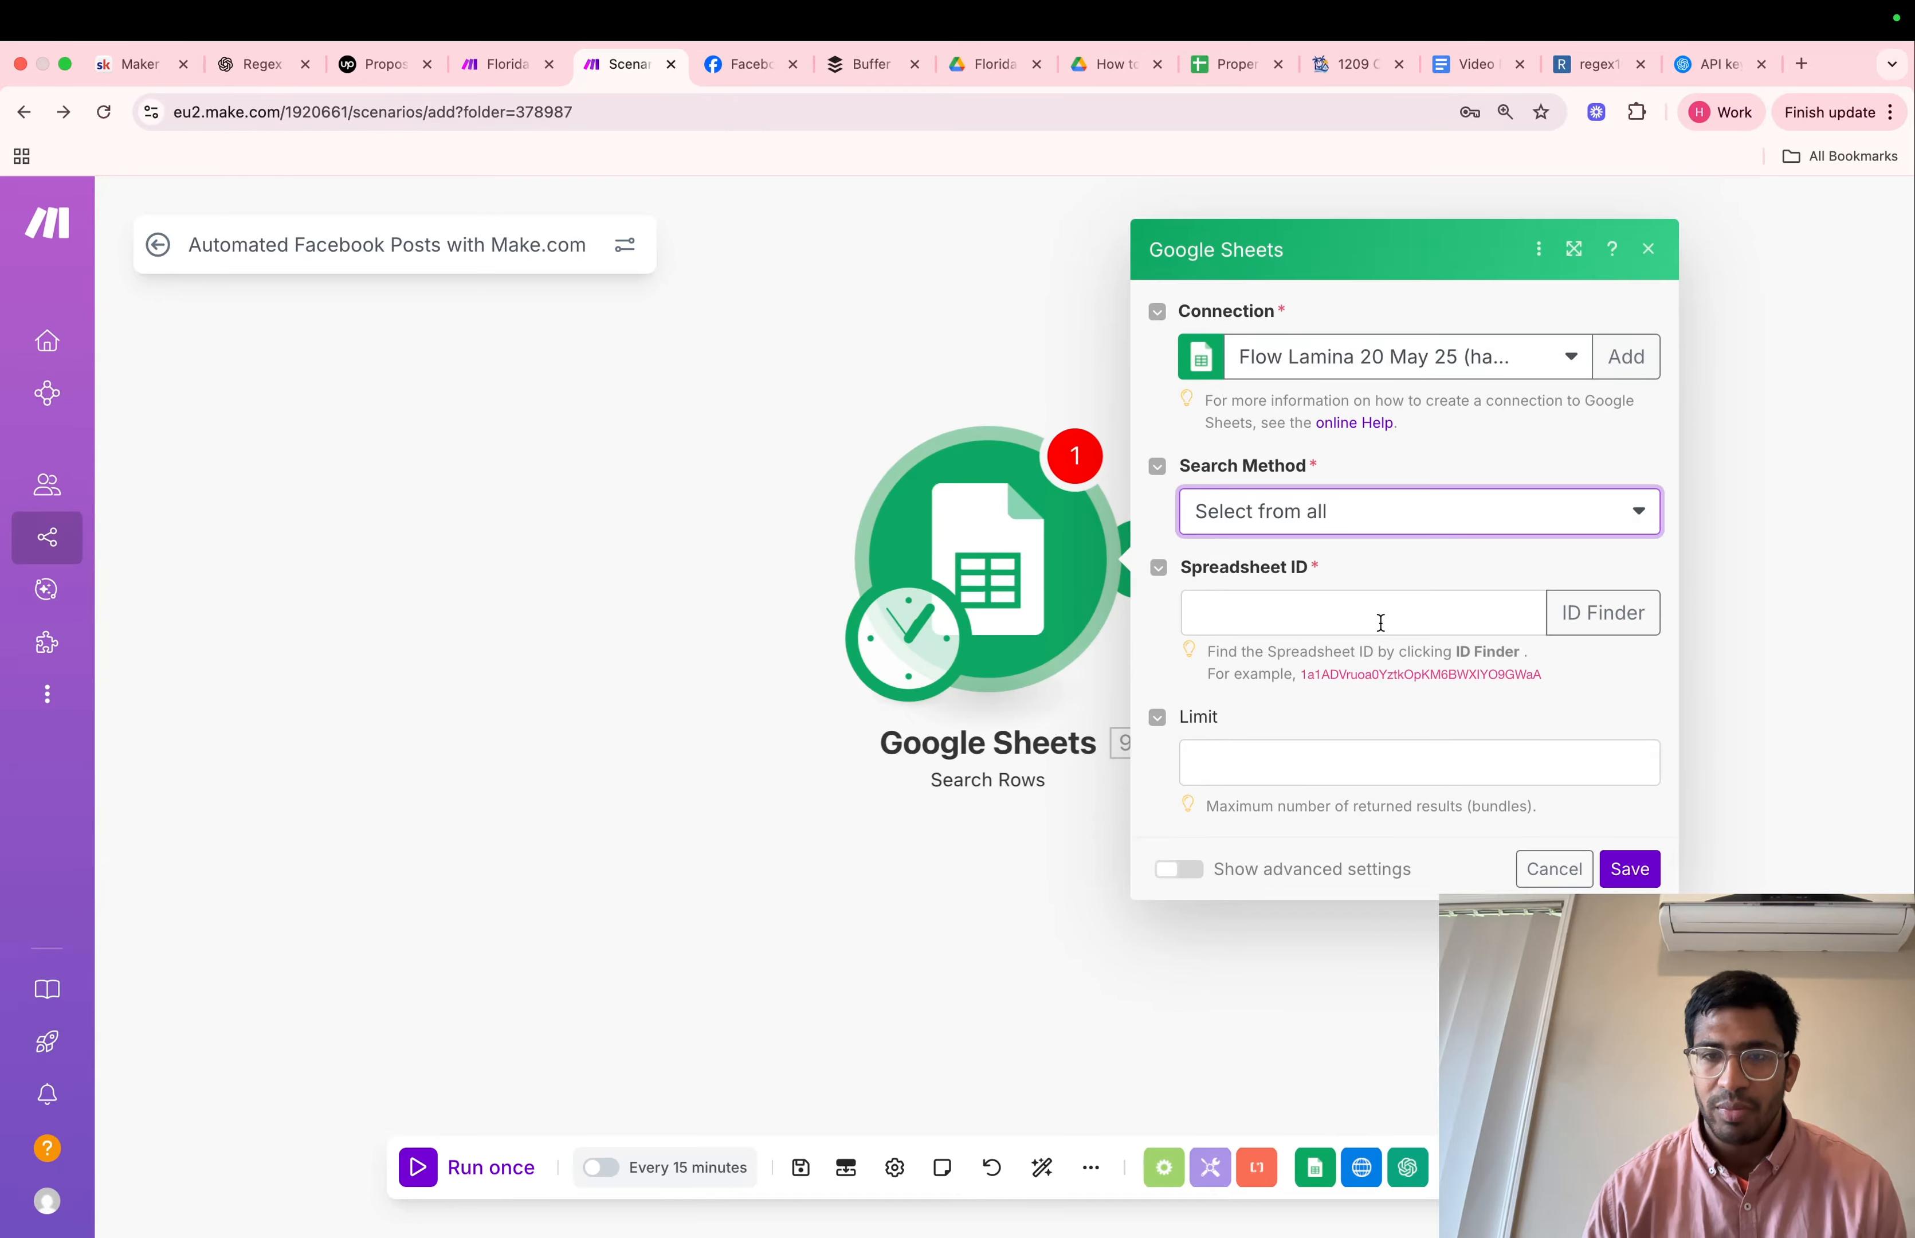
Switch to the Property Facebook Posts spreadsheet and copy its spreadsheet ID from the page URL
{"action": "left_click", "coordinate": [1229, 64]}
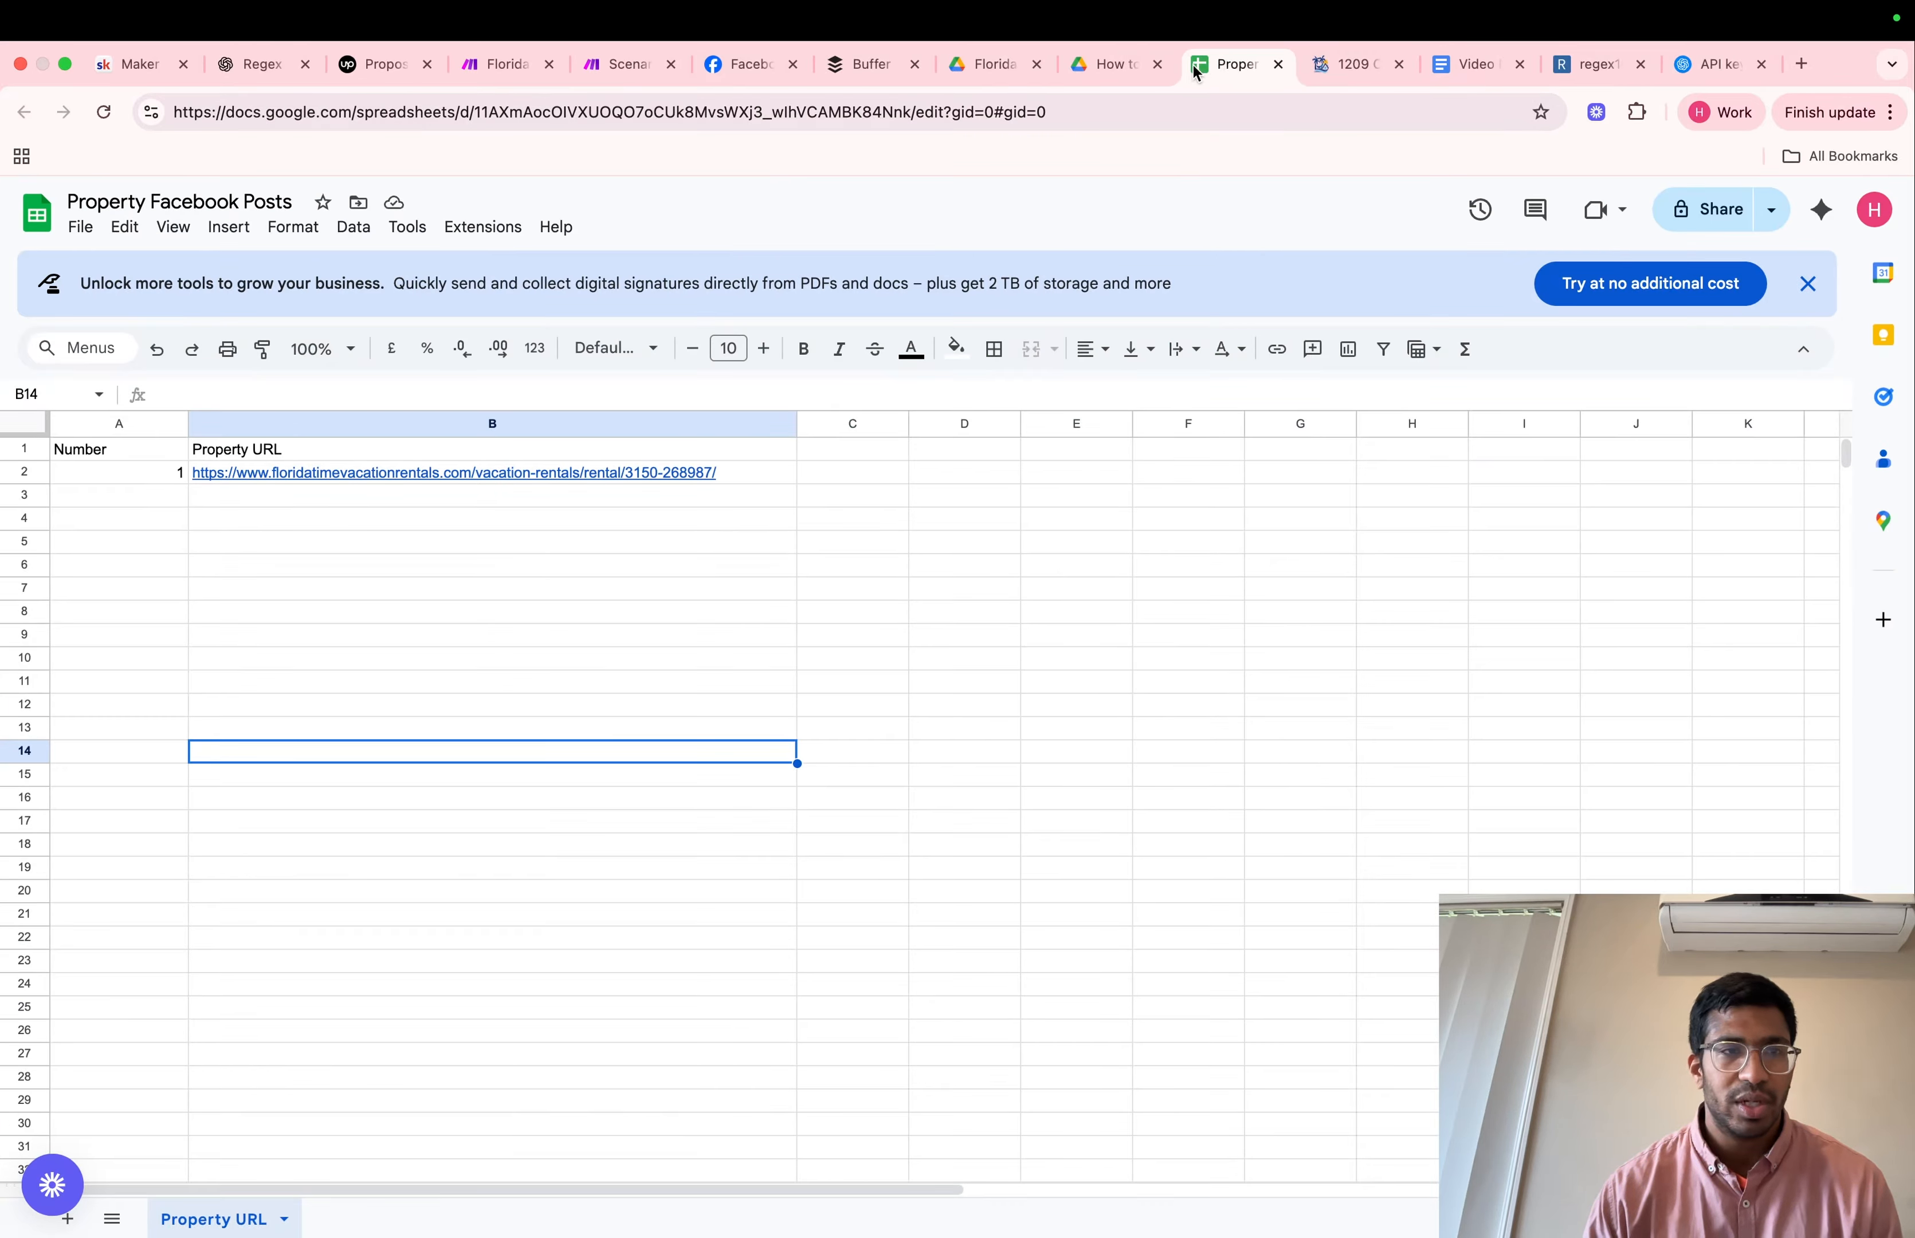
{"action": "left_click", "coordinate": [485, 118]}
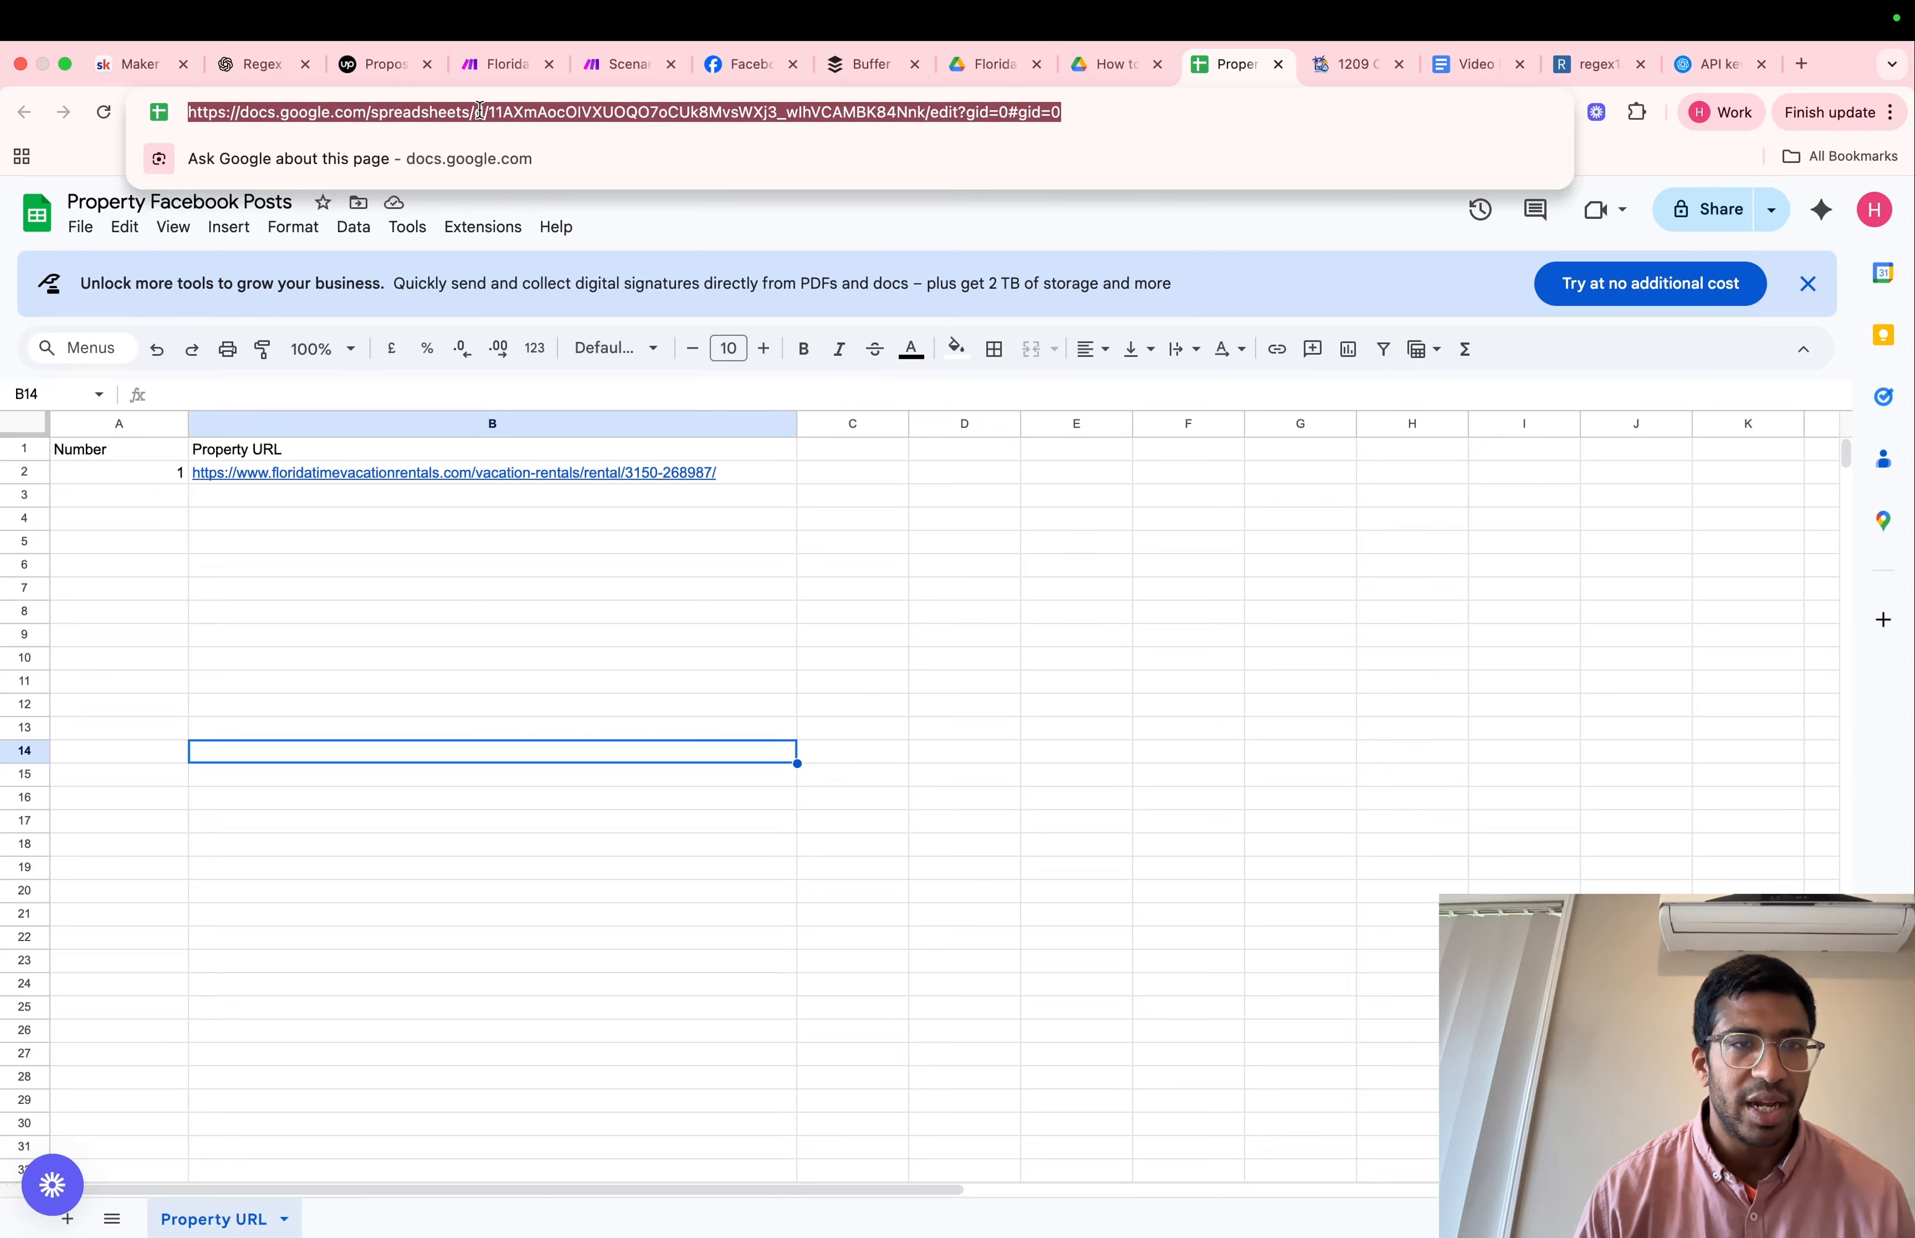
{"action": "left_click", "coordinate": [482, 115]}
{"action": "left_click_drag", "start_coordinate": [490, 113], "coordinate": [500, 115]}
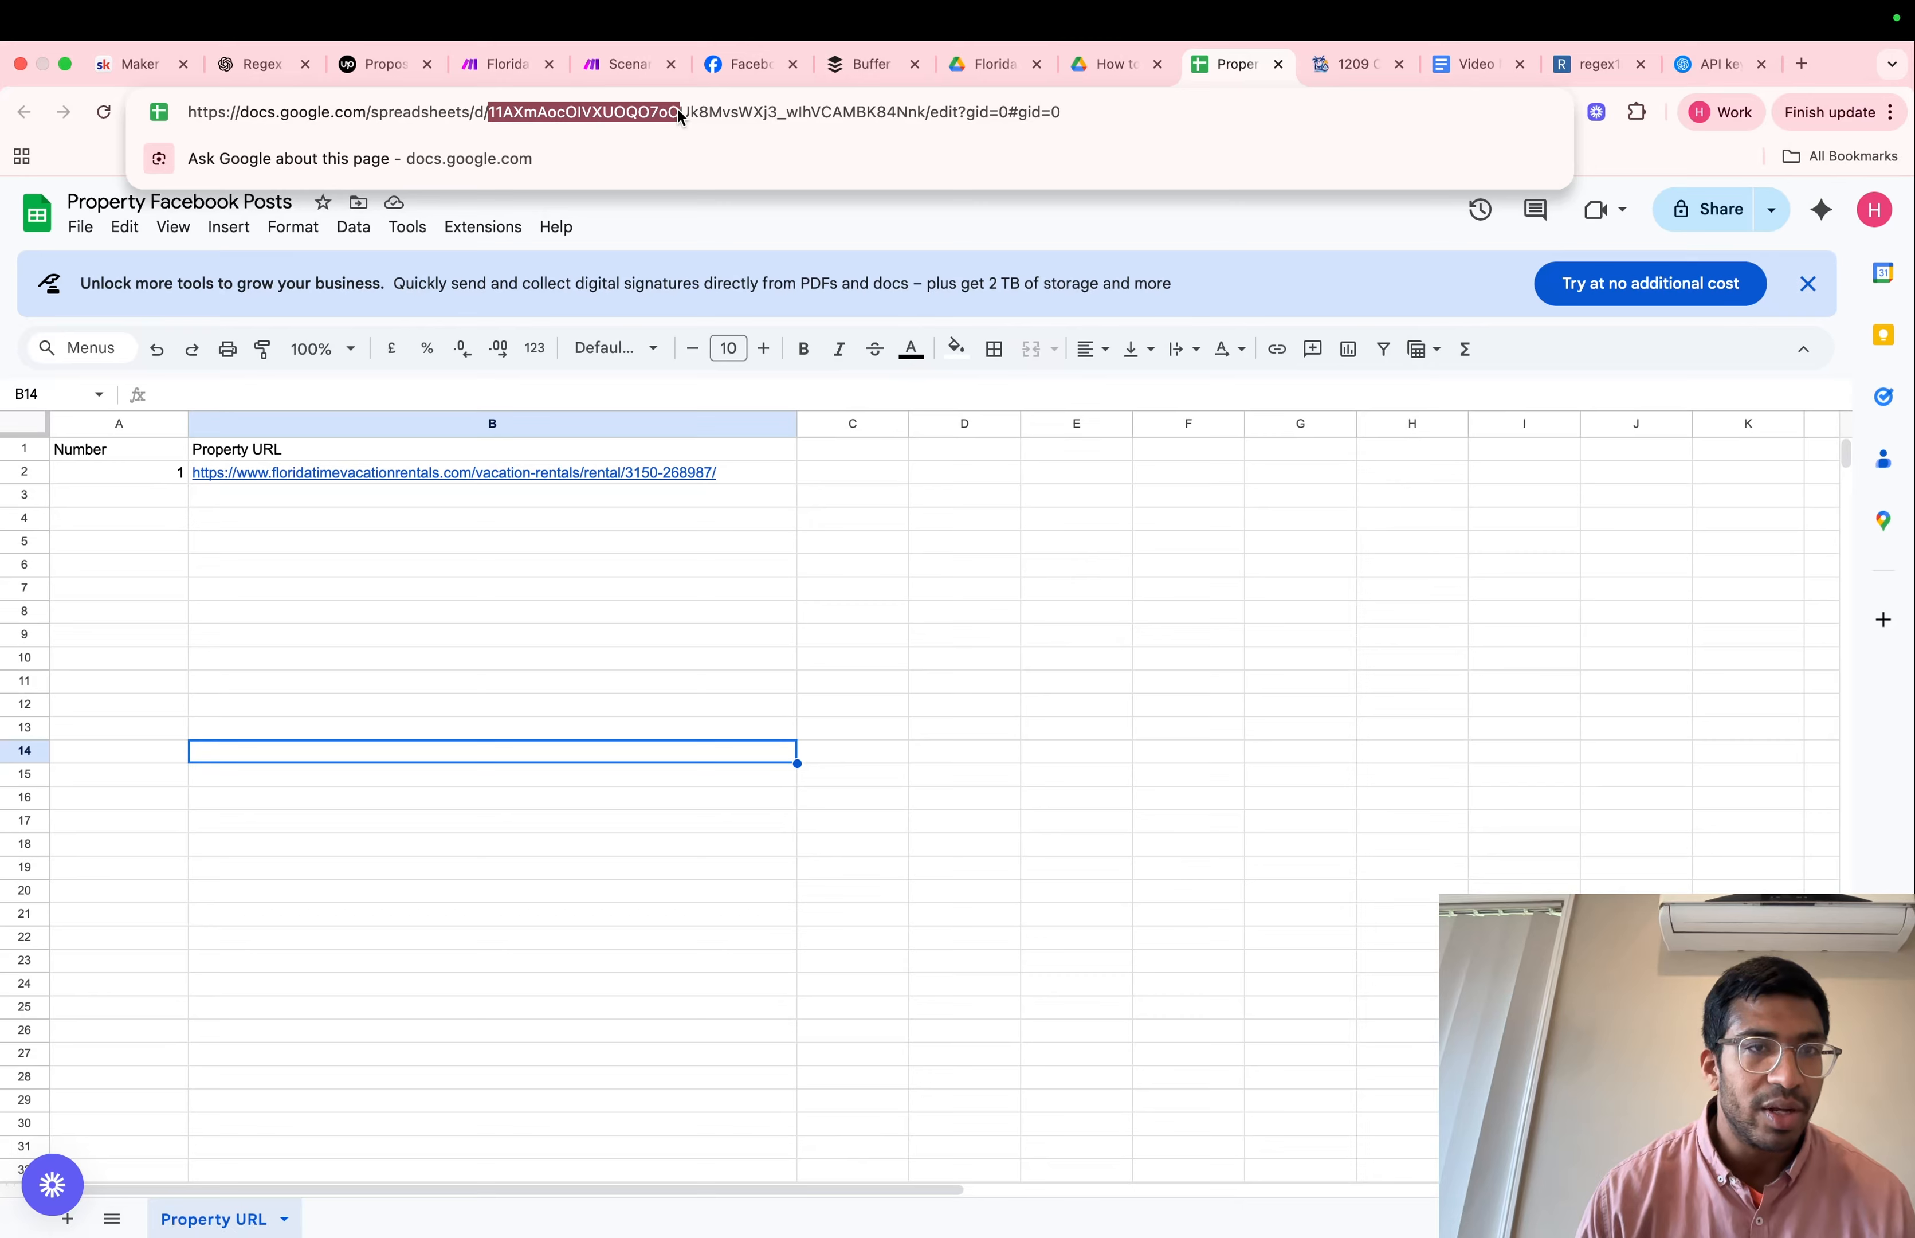
{"action": "left_click_drag", "start_coordinate": [678, 109], "coordinate": [835, 107]}
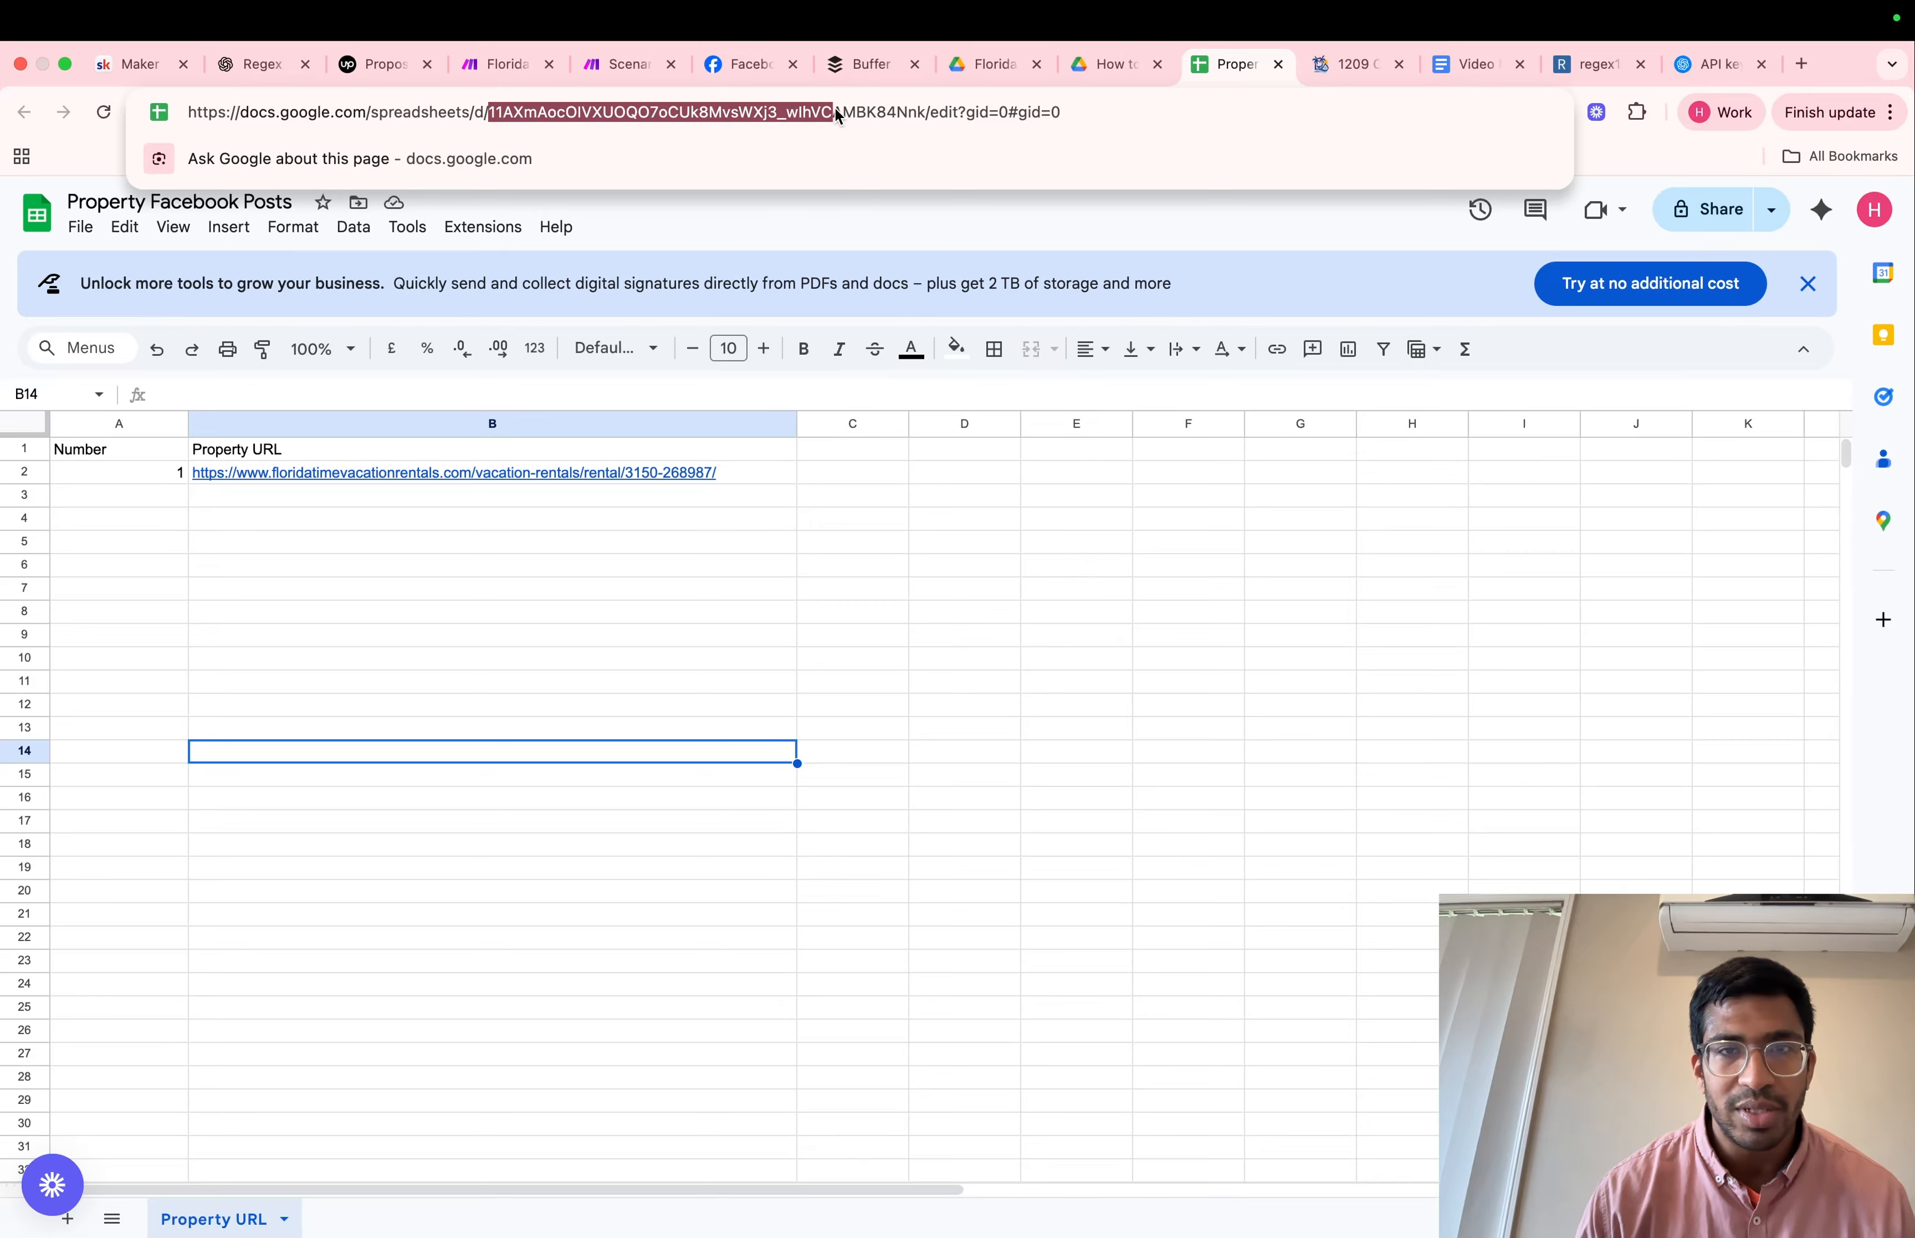
{"action": "right_click", "coordinate": [924, 113]}
{"action": "left_click", "coordinate": [950, 288]}
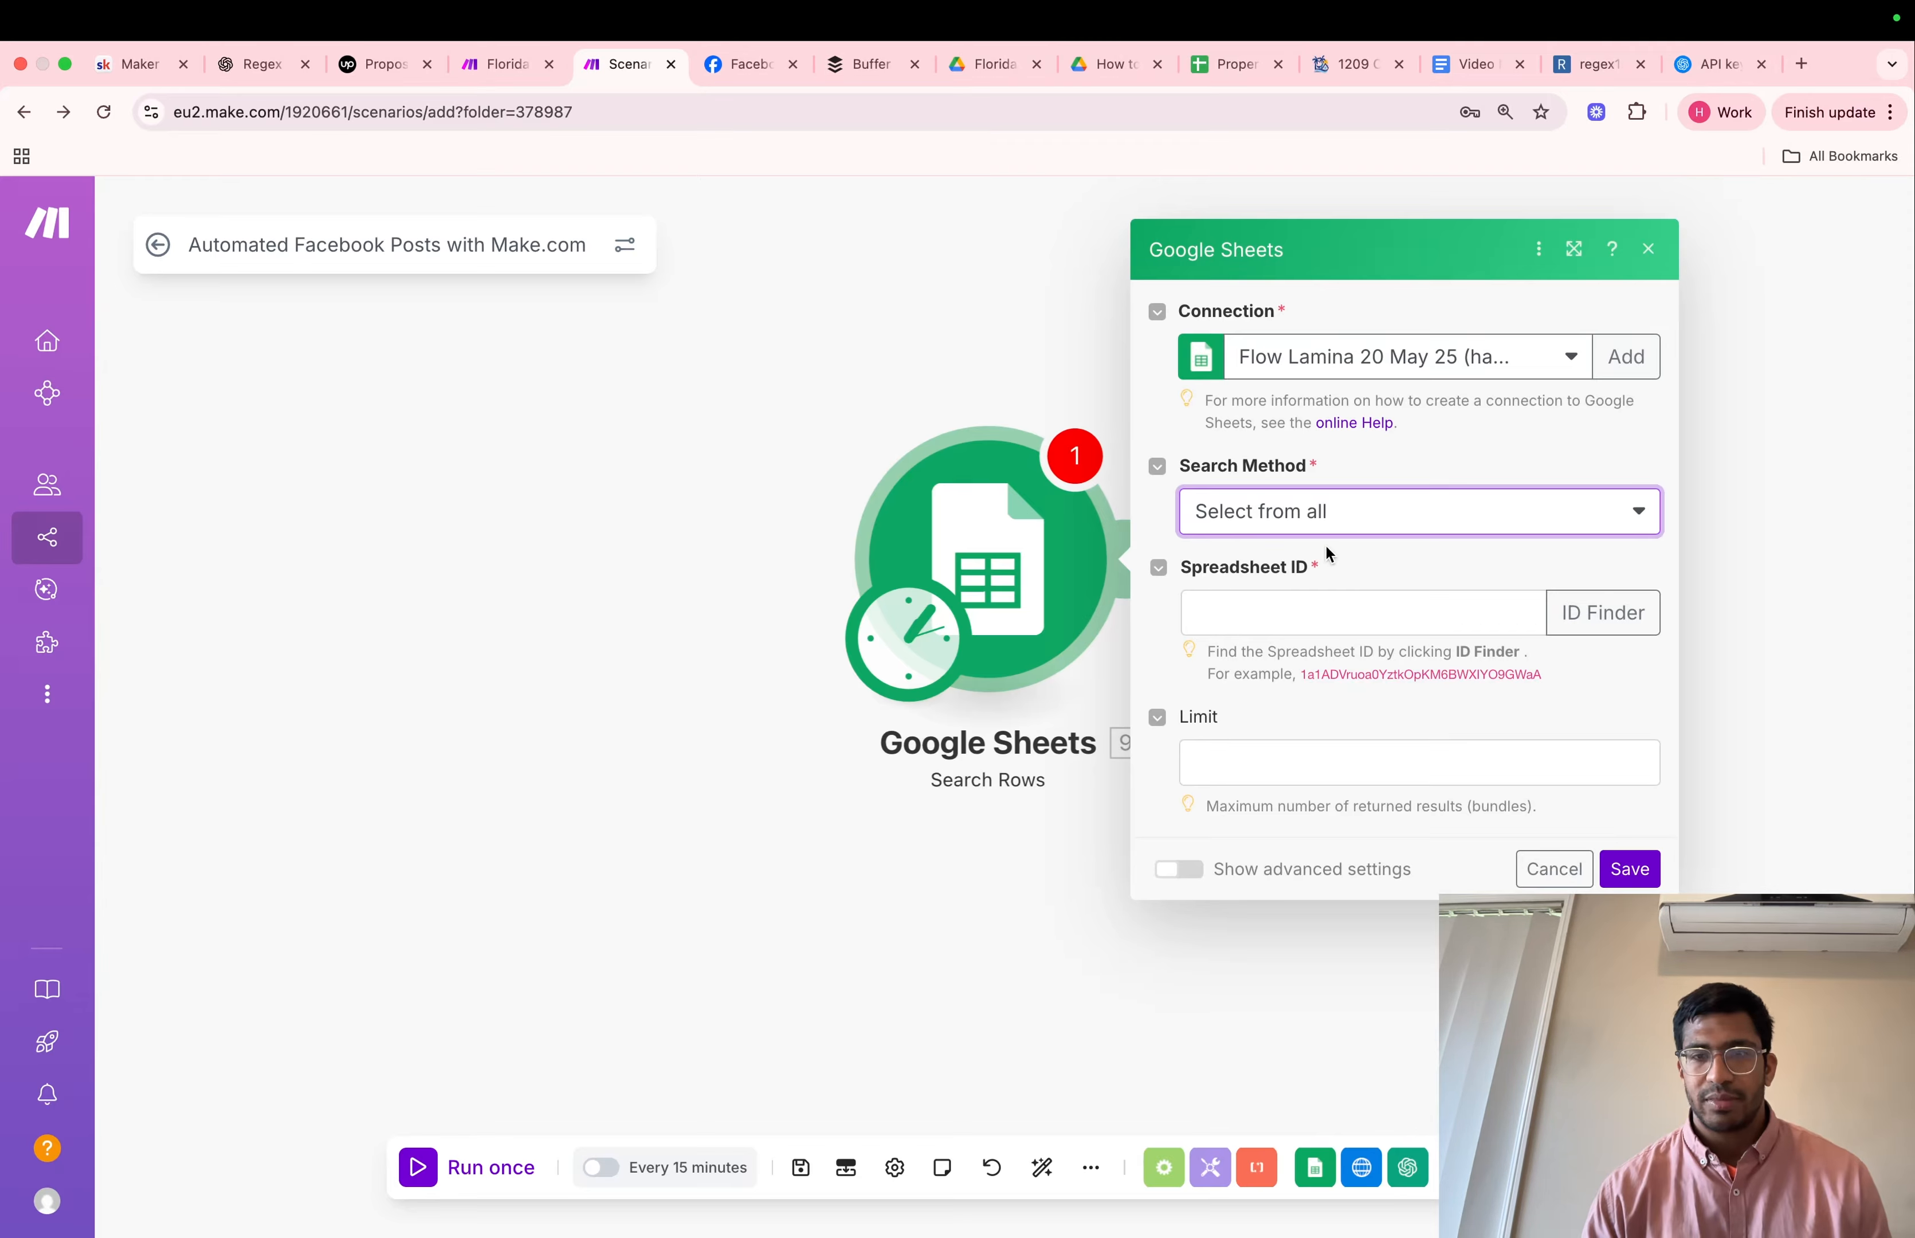
Paste the copied ID as the Google Sheets module's Spreadsheet ID and save the module settings
{"action": "left_click", "coordinate": [1332, 603]}
{"action": "key", "text": "super+v"}
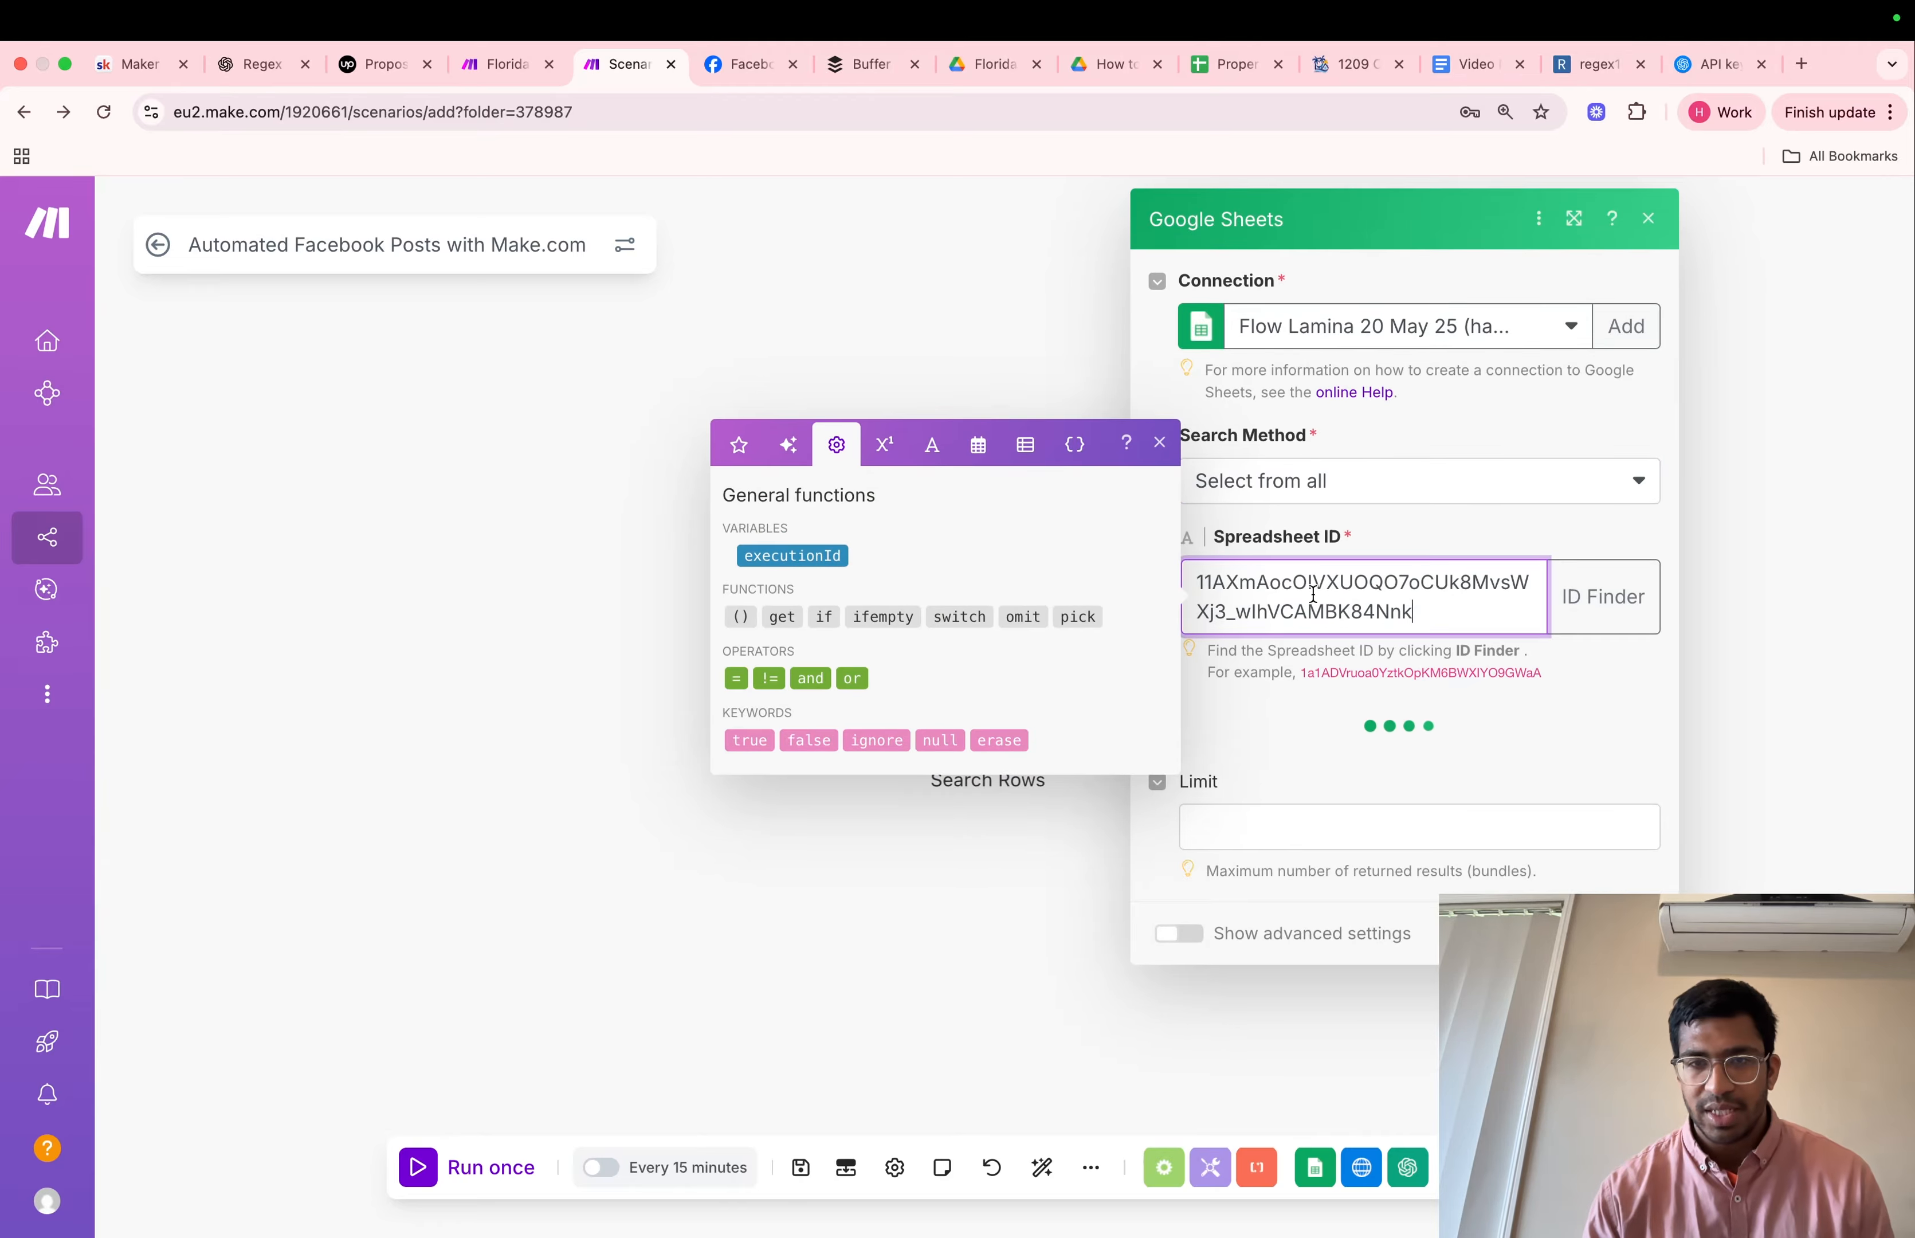
{"action": "scroll", "coordinate": [1440, 734], "scroll_direction": "down", "scroll_amount": 5}
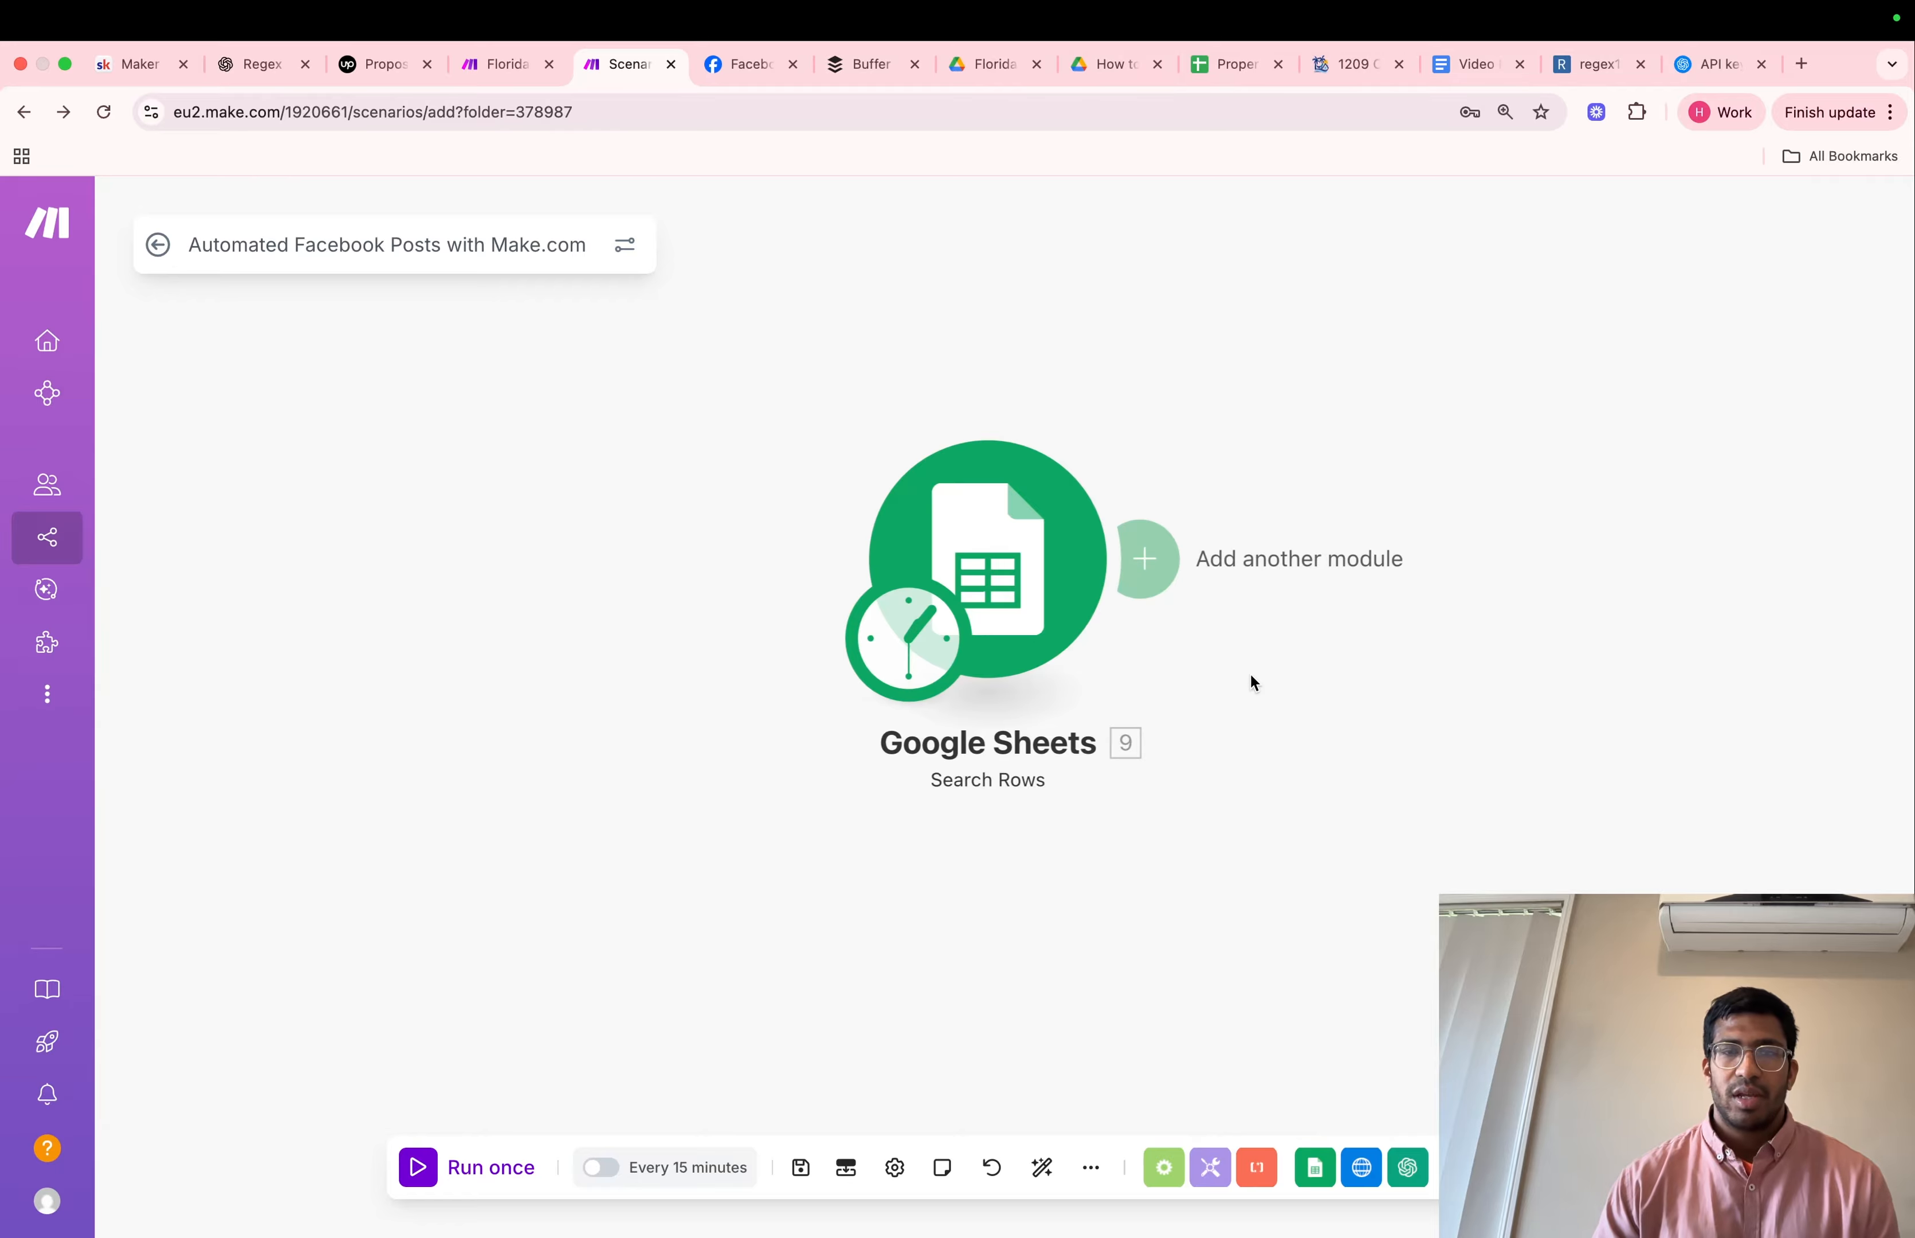
Add an HTTP Make a request module after the Google Sheets Search Rows module
{"action": "left_click", "coordinate": [1159, 560]}
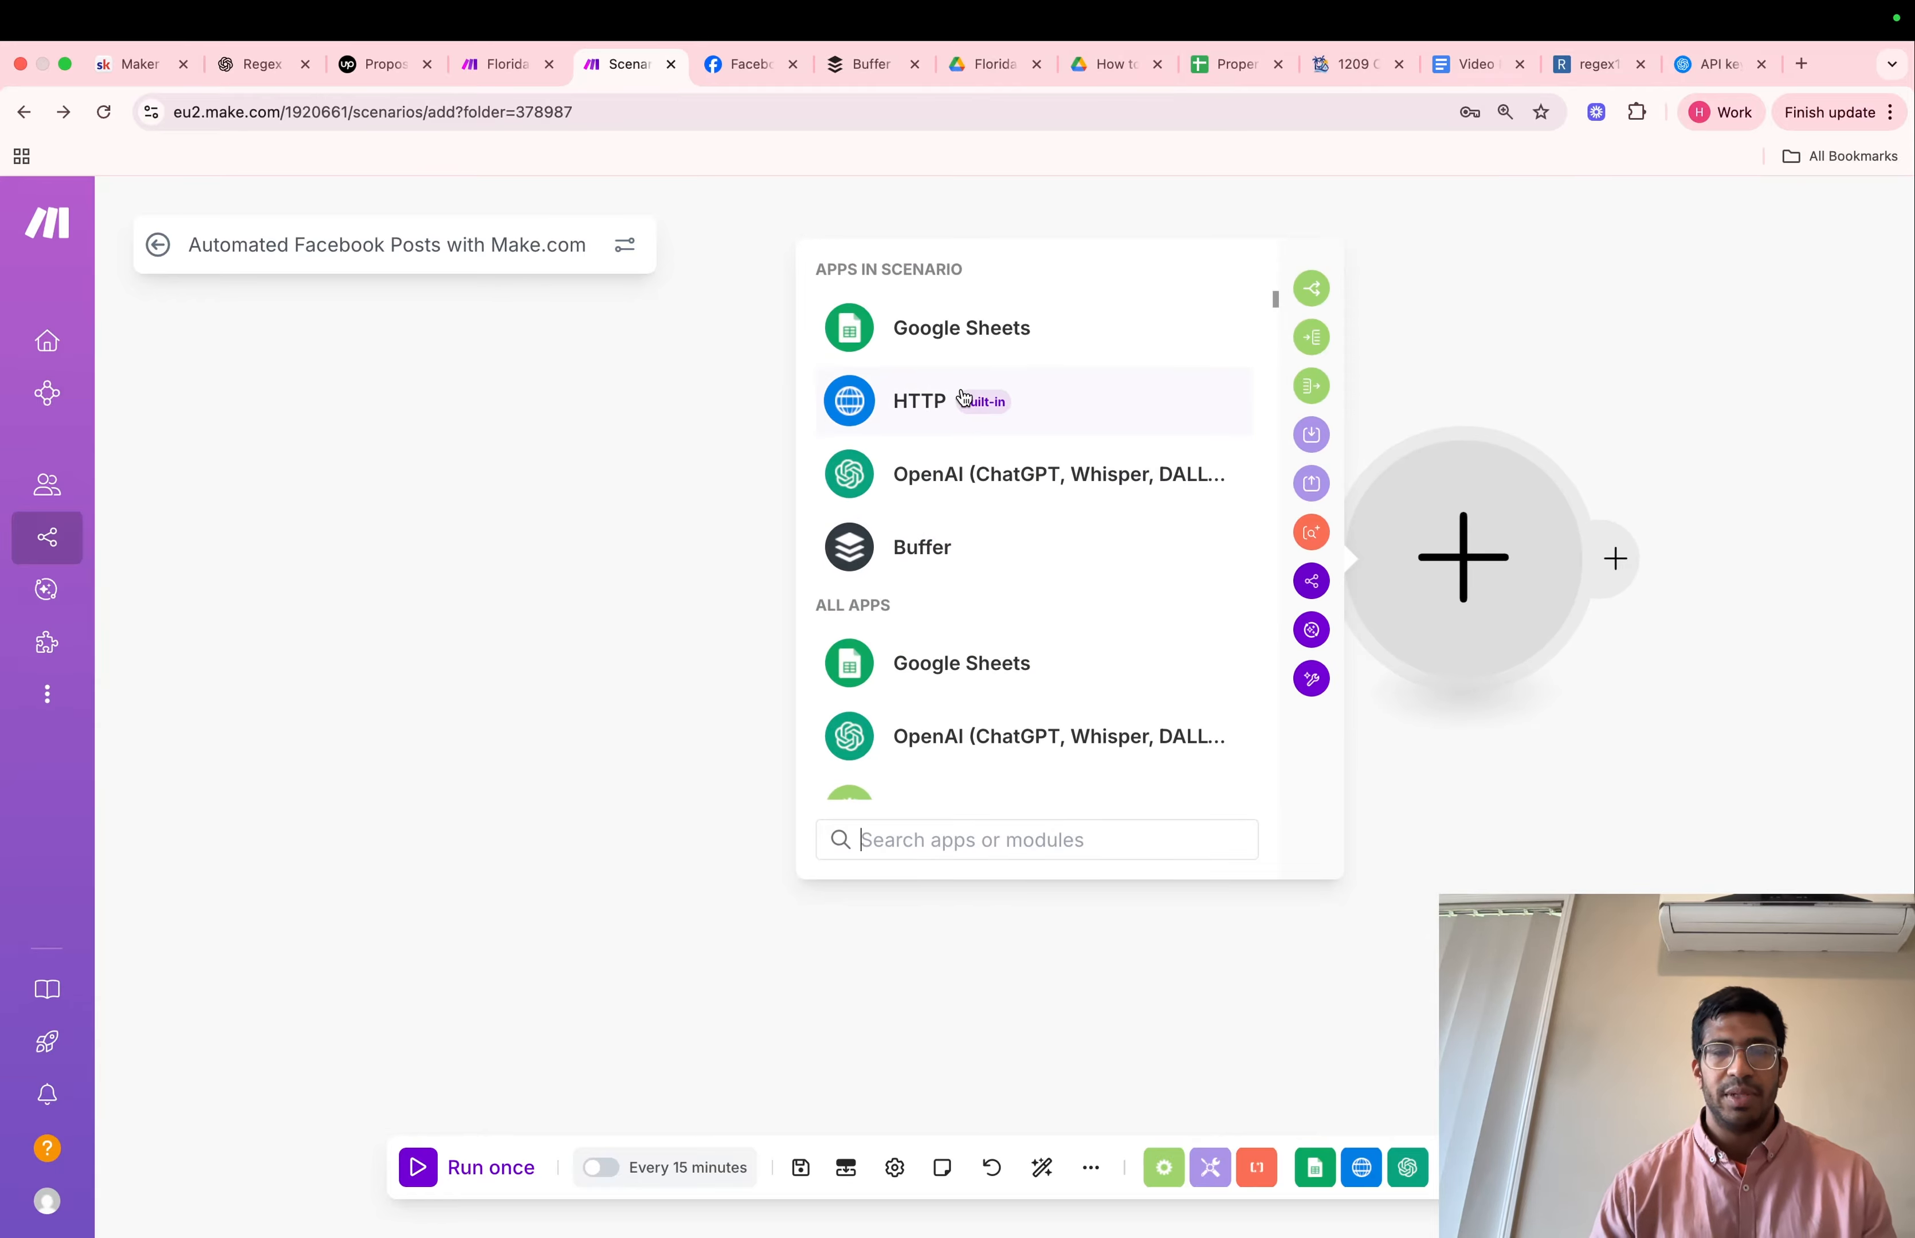
{"action": "left_click", "coordinate": [963, 397]}
{"action": "scroll", "coordinate": [1041, 676], "scroll_direction": "down", "scroll_amount": 3}
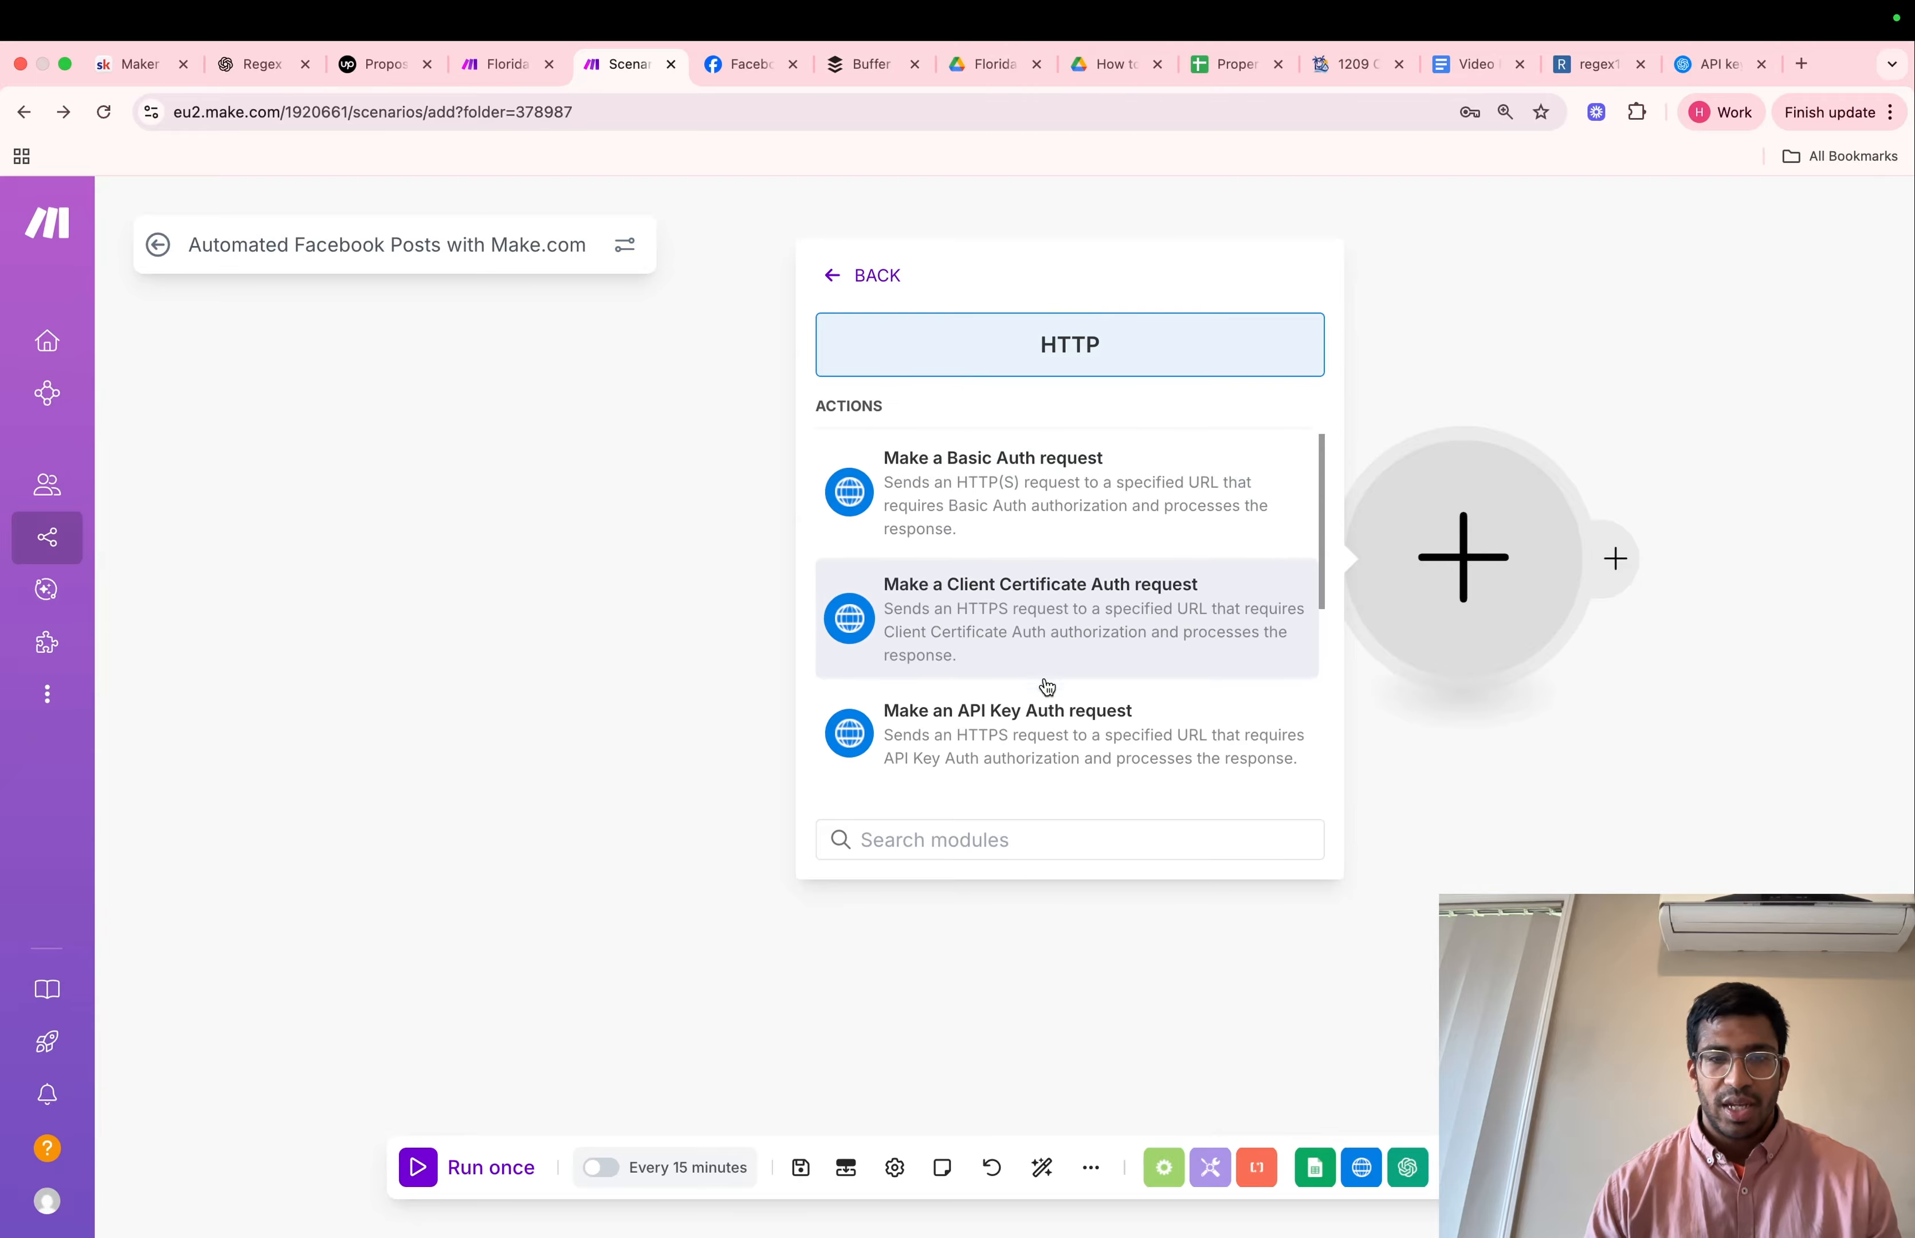
{"action": "scroll", "coordinate": [1047, 686], "scroll_direction": "down", "scroll_amount": 4}
{"action": "left_click", "coordinate": [1003, 719]}
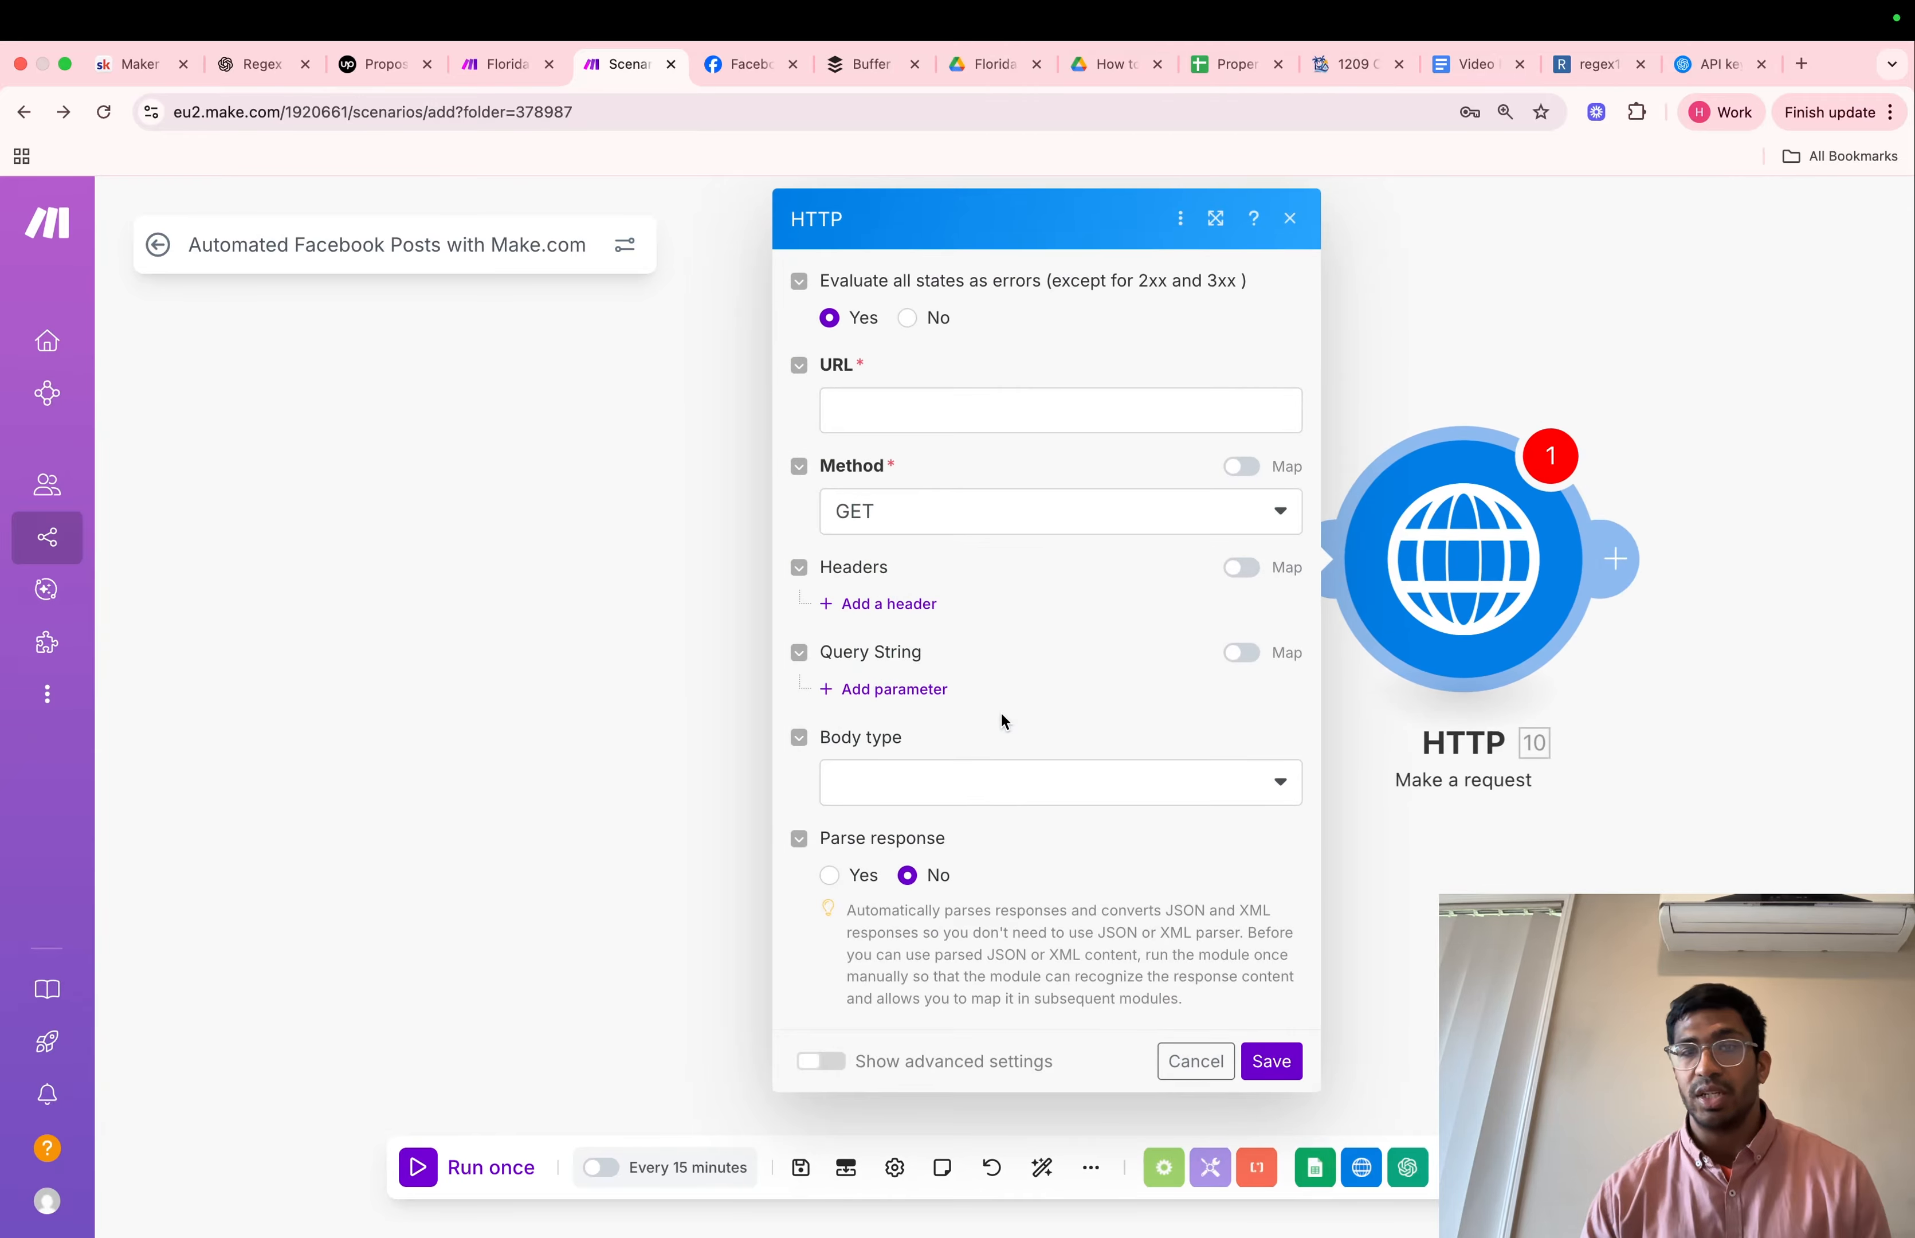
Map Property URL (B) from Google Sheets to the HTTP request's URL, keep the GET method, and save the module
{"action": "left_click", "coordinate": [942, 408]}
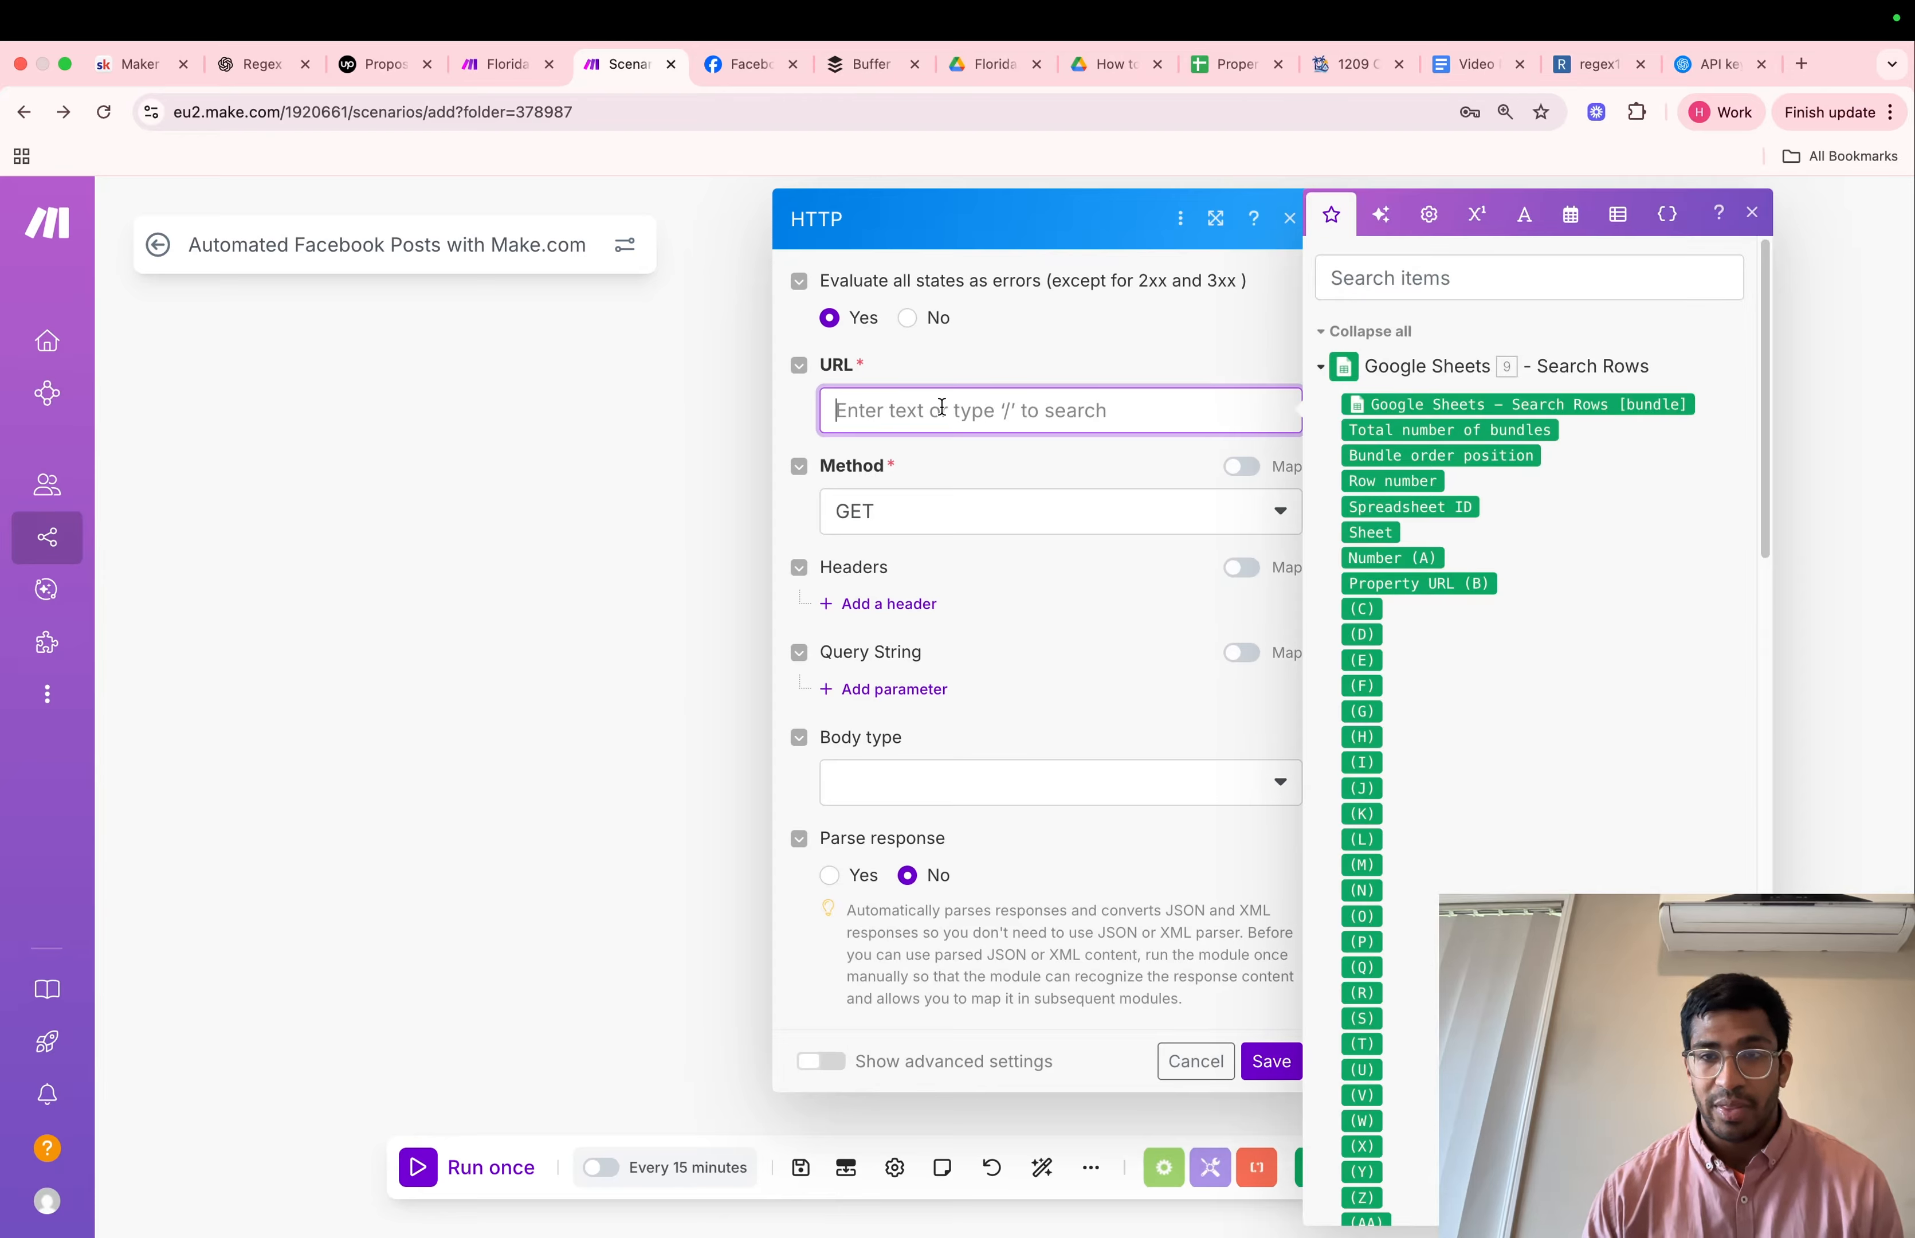
{"action": "left_click", "coordinate": [1443, 582]}
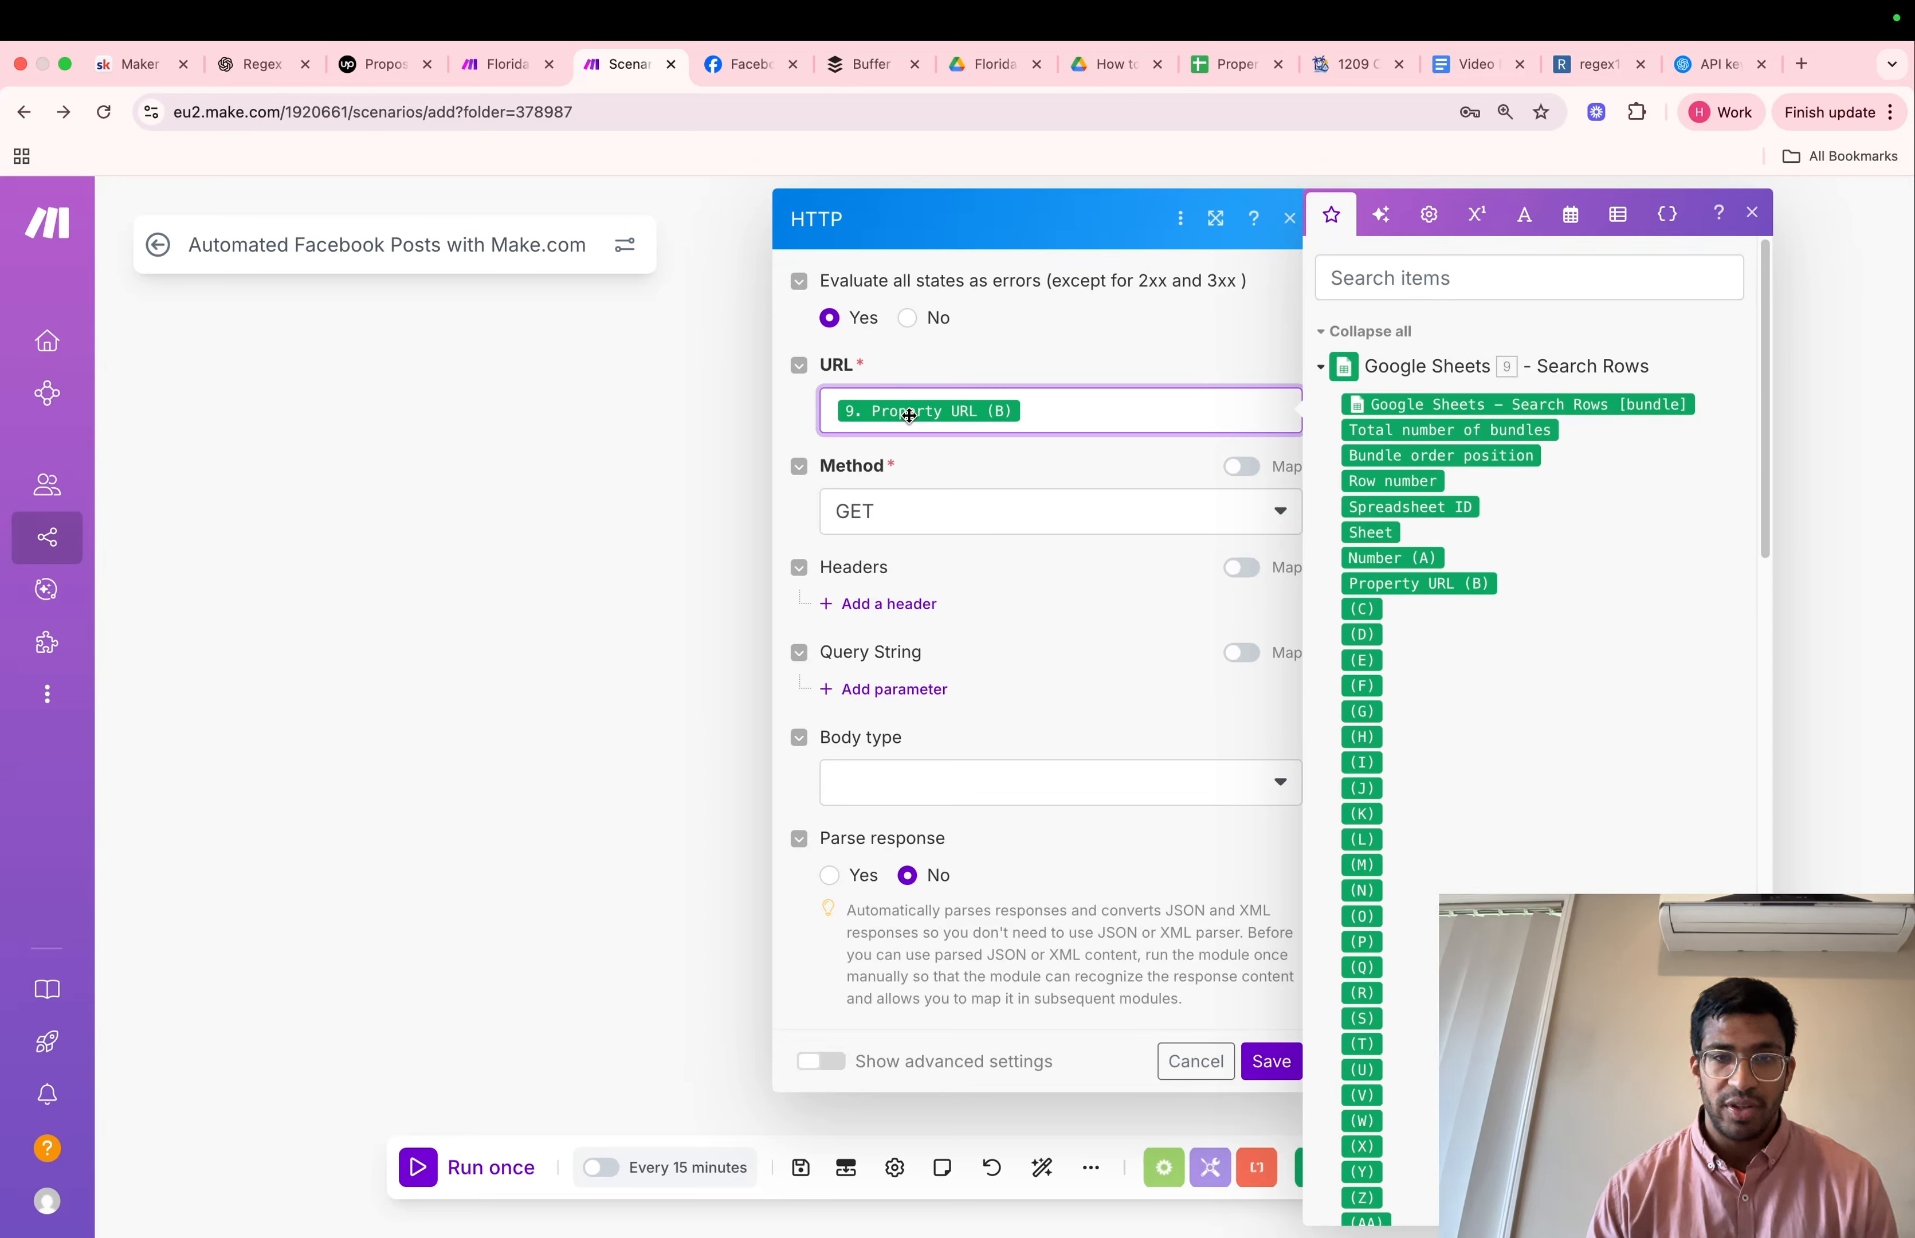
{"action": "left_click", "coordinate": [887, 513]}
{"action": "left_click", "coordinate": [886, 512]}
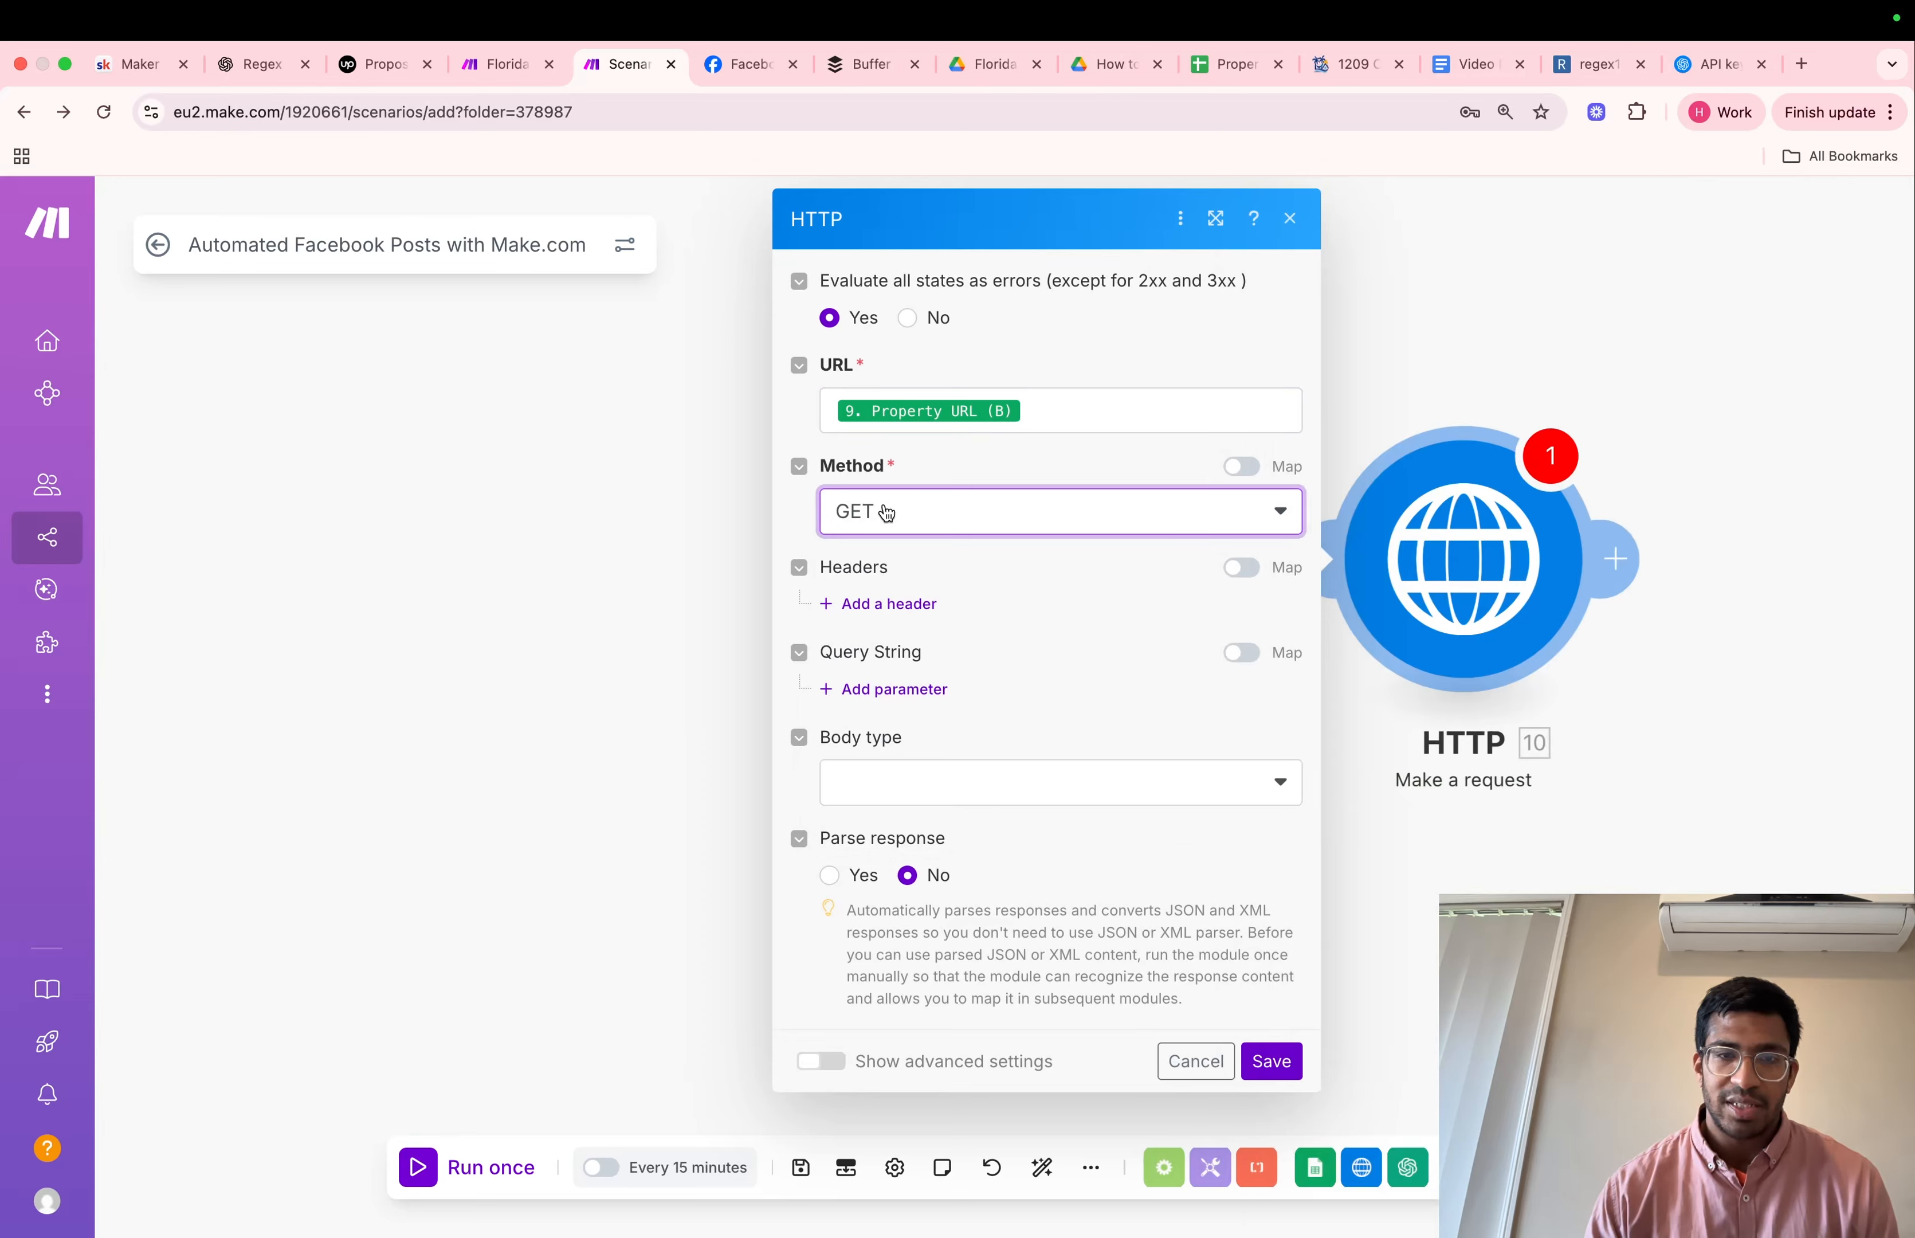
{"action": "left_click", "coordinate": [1274, 1062]}
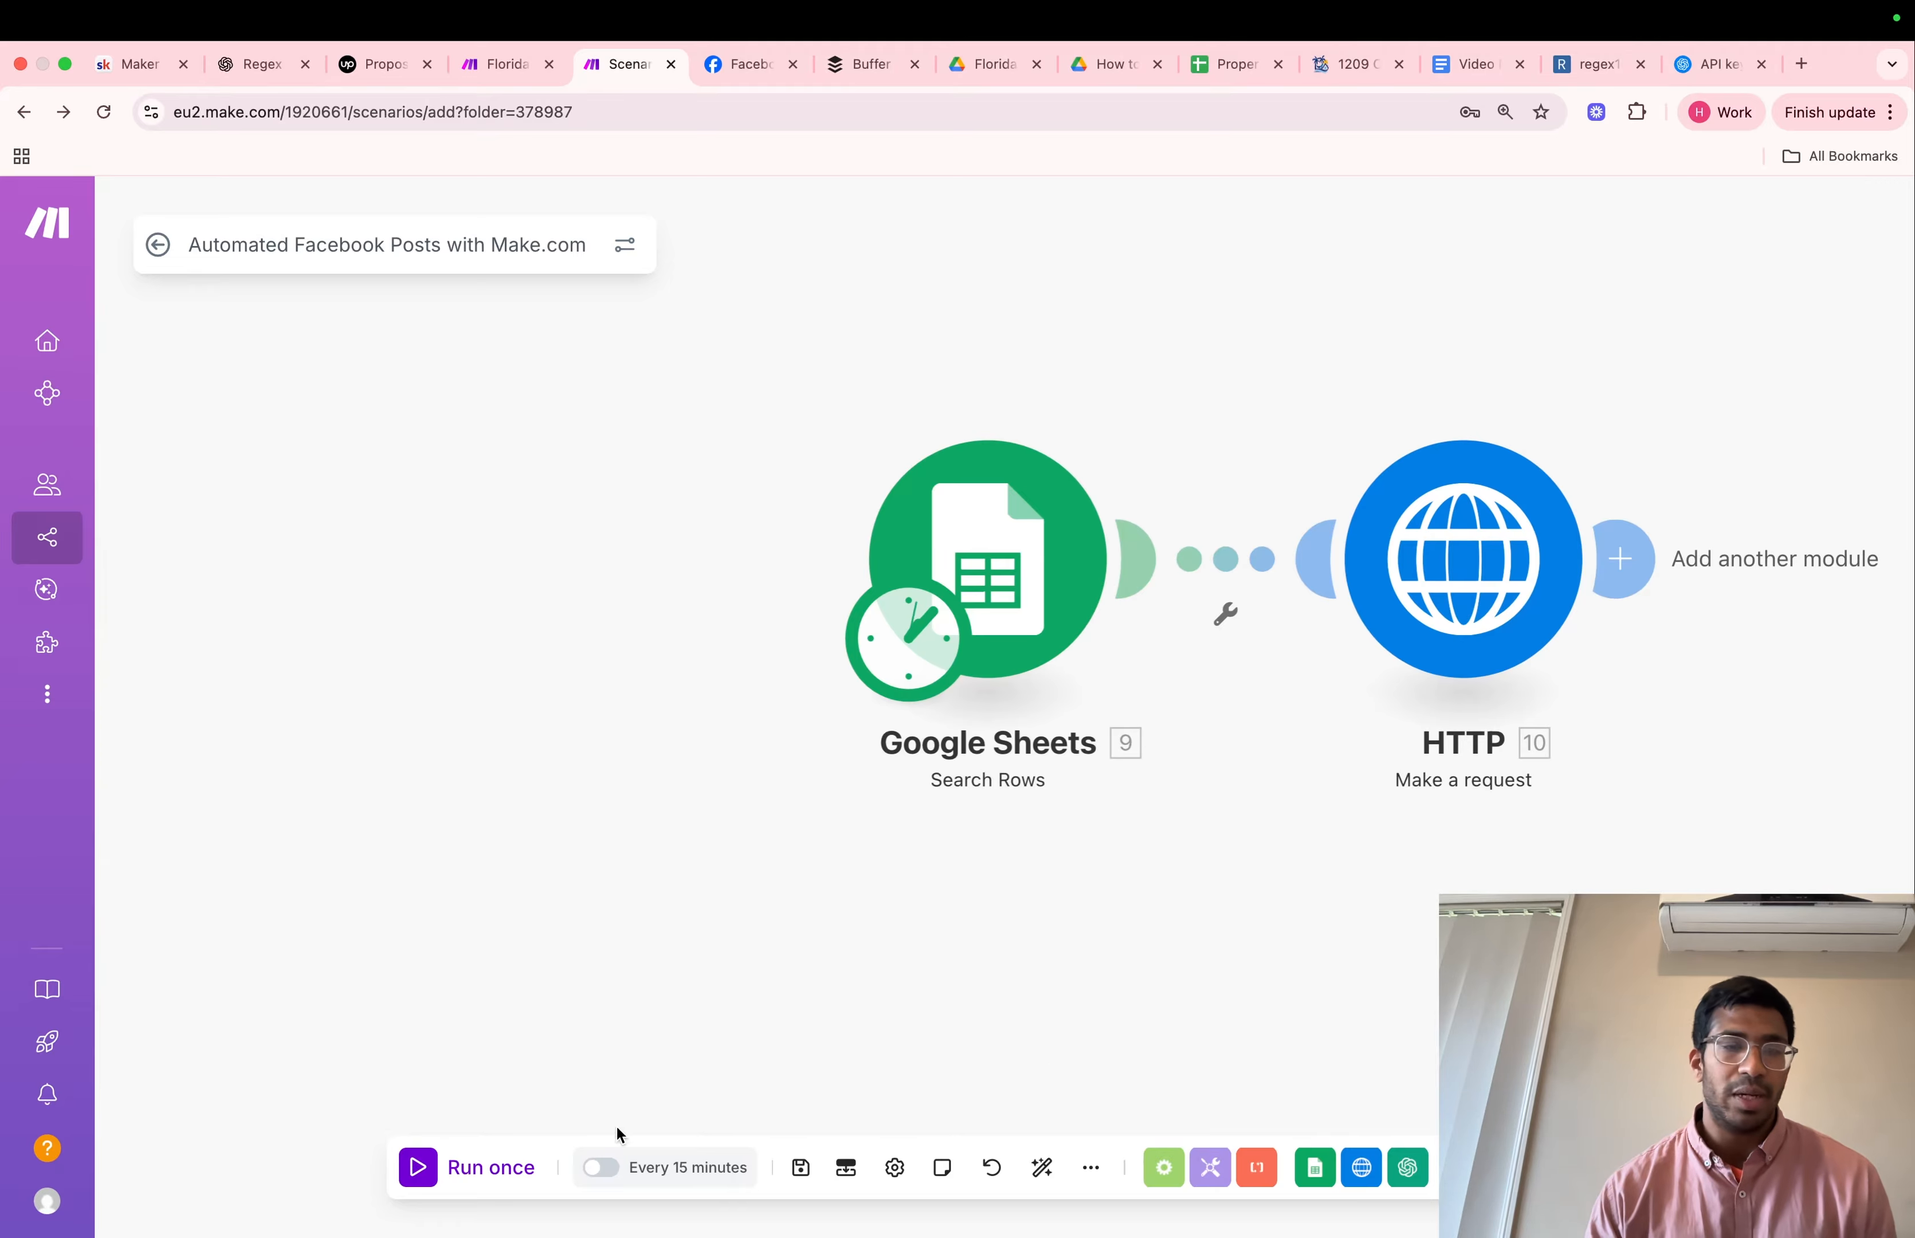
Run the scenario once and inspect the output bundle of the Google Sheets module
{"action": "left_click", "coordinate": [463, 1174]}
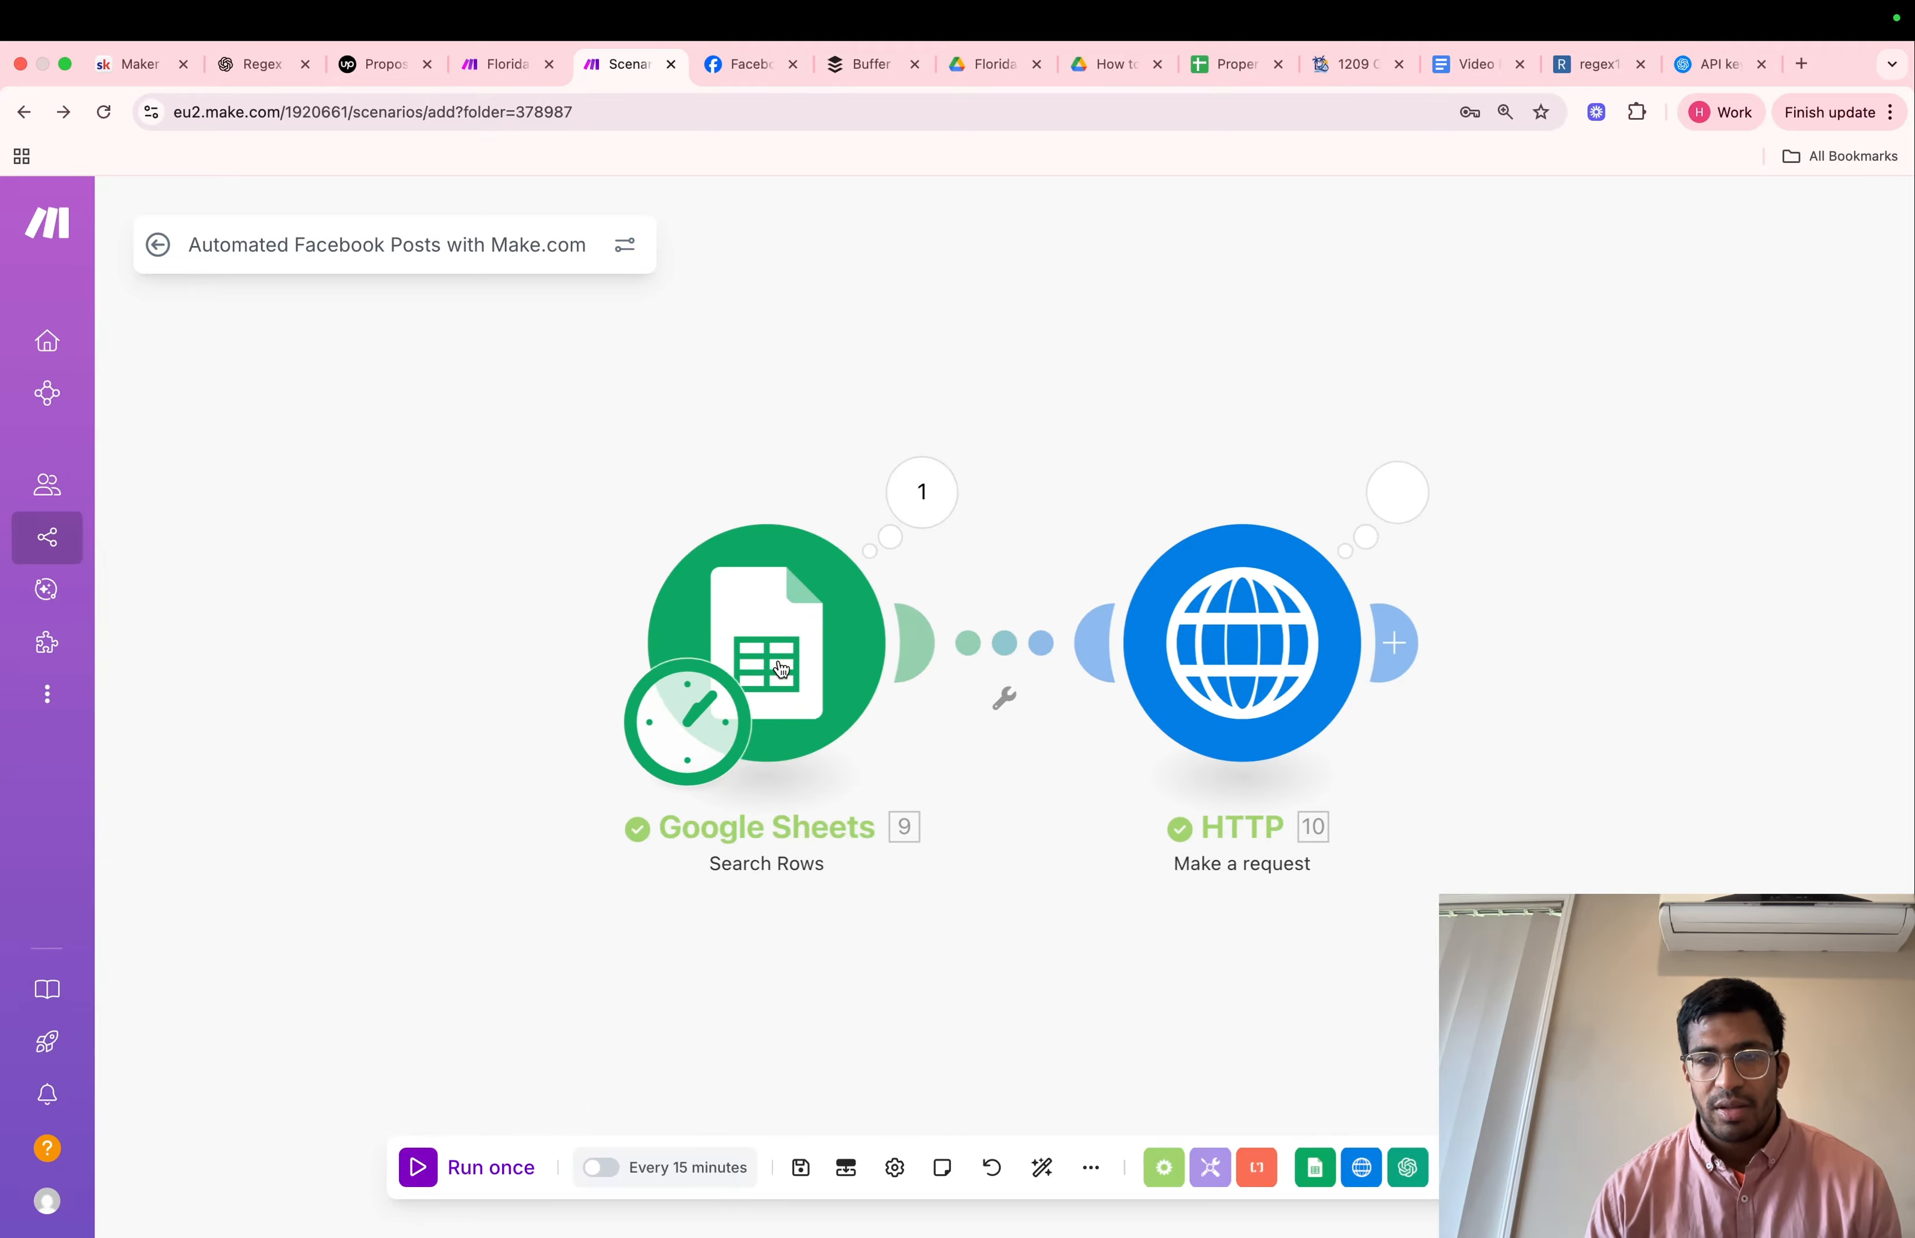
{"action": "left_click", "coordinate": [956, 503]}
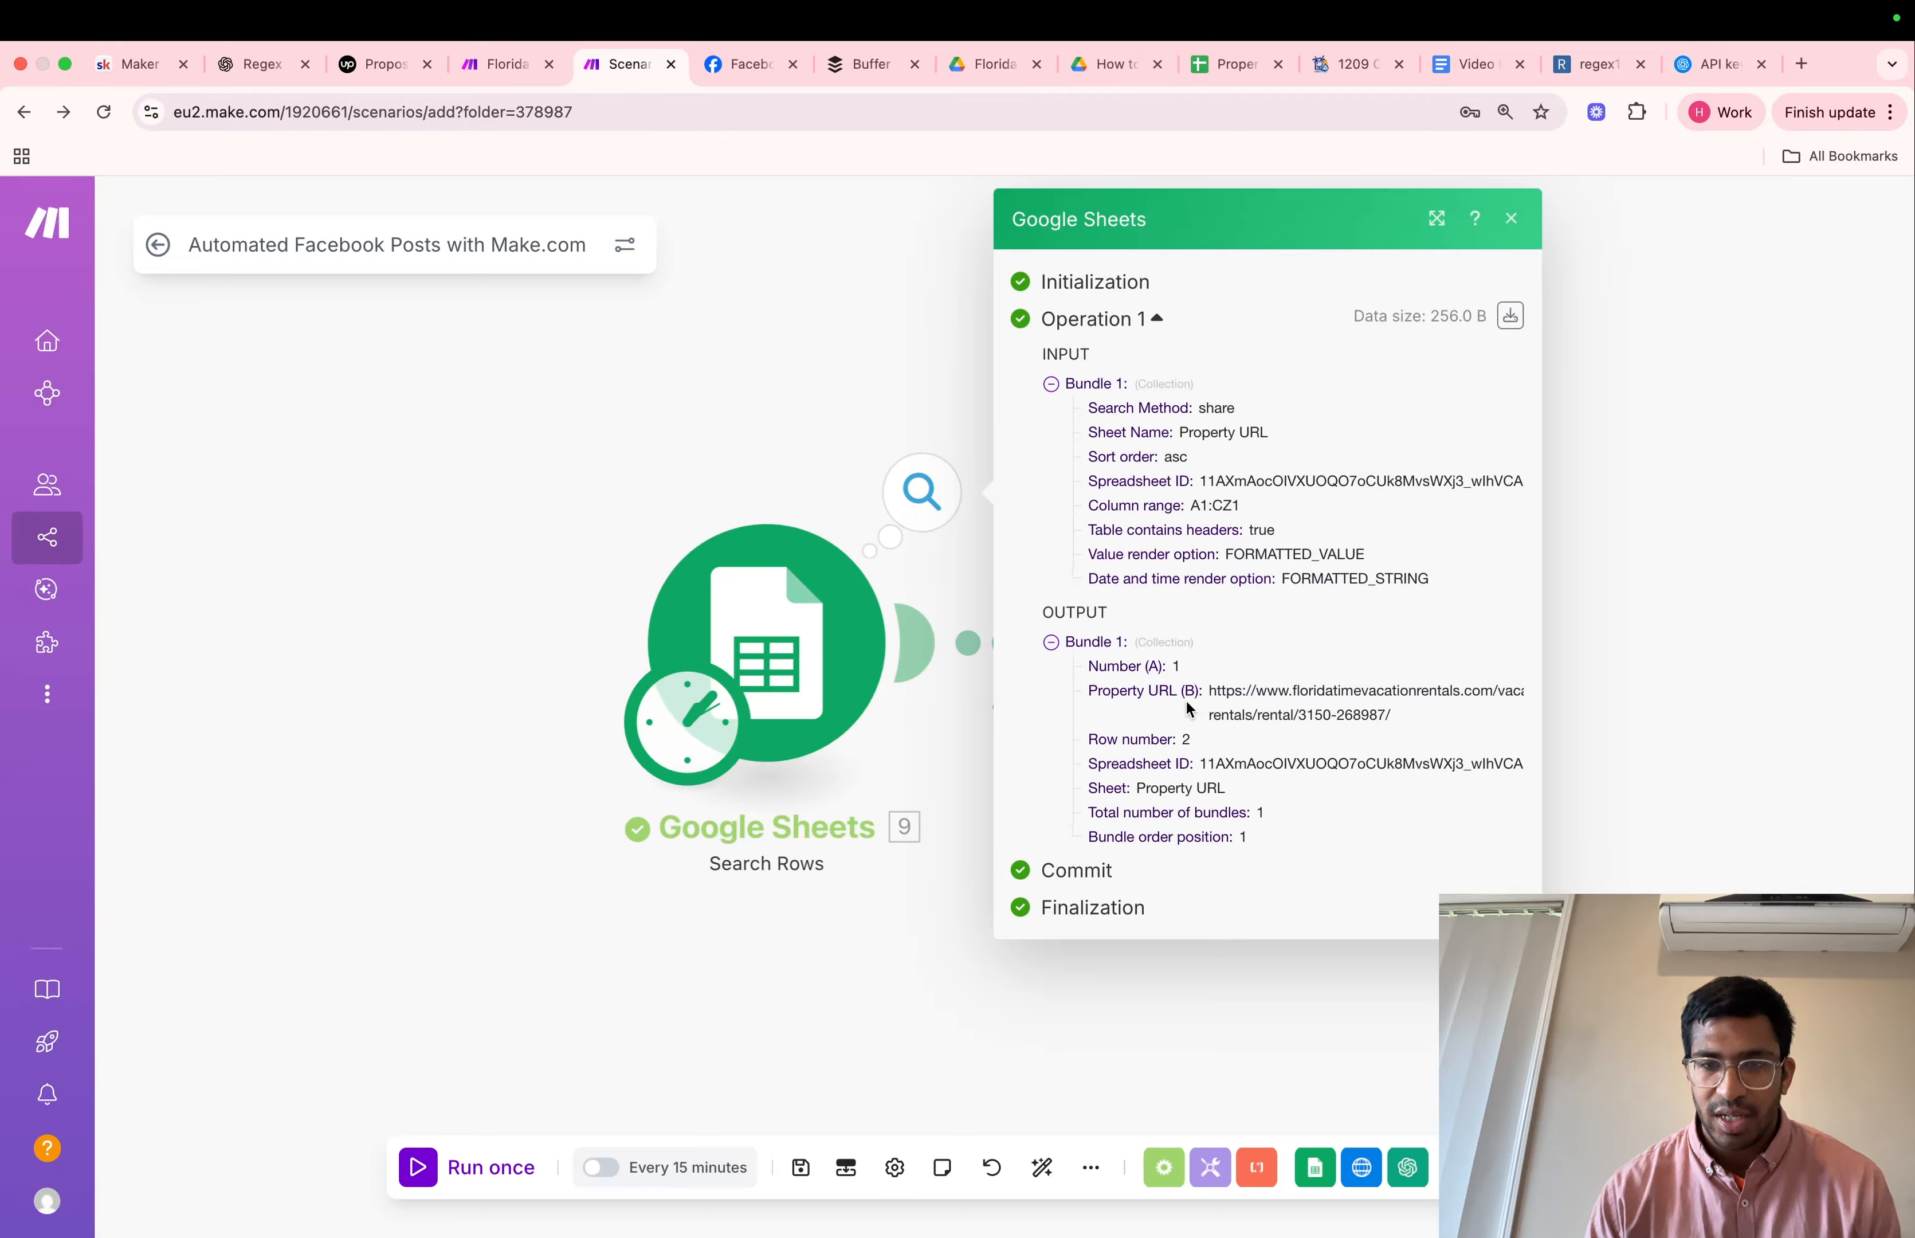
{"action": "left_click", "coordinate": [866, 332]}
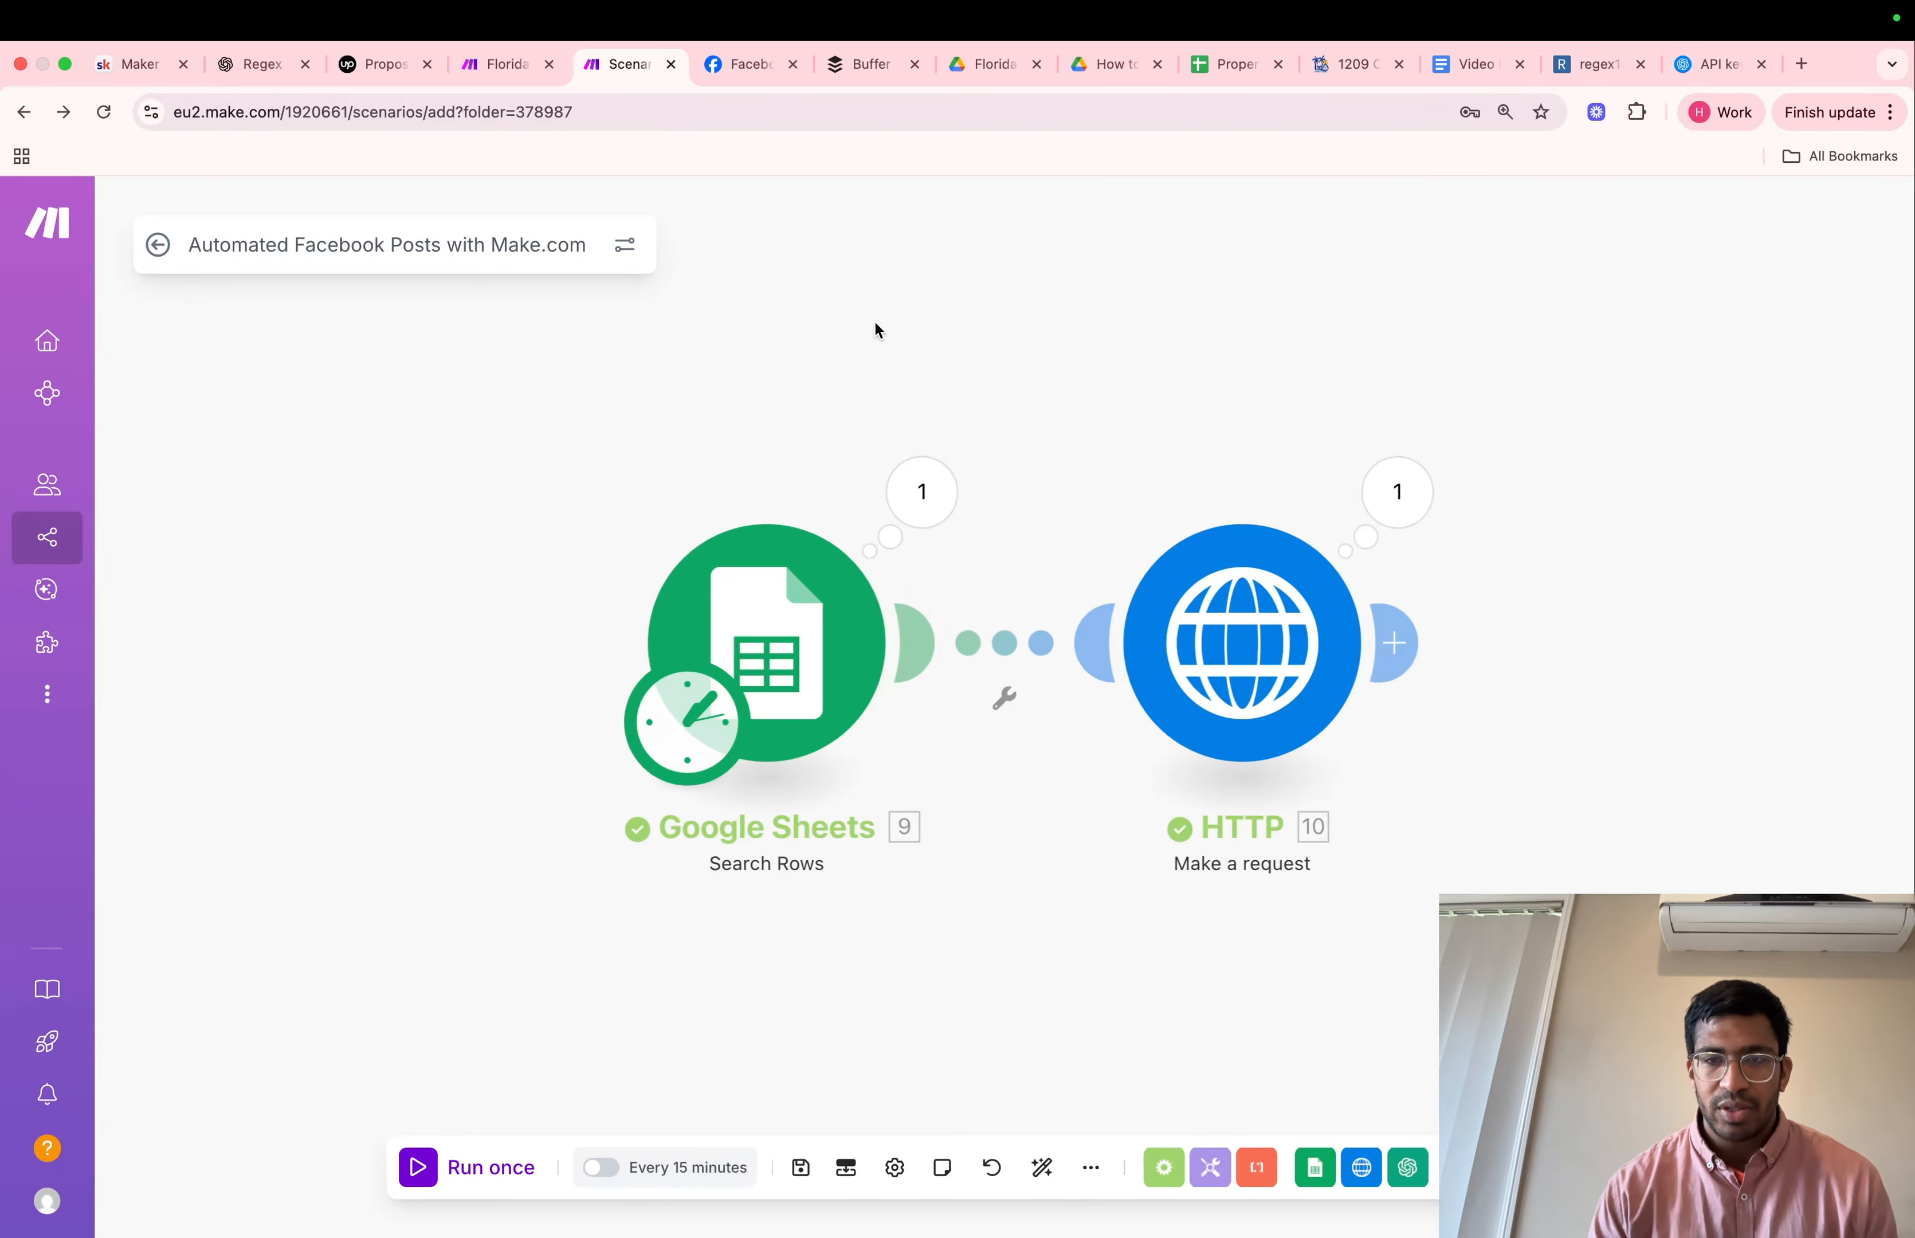
Examine the HTTP module's run output, expanding its Data field to read the returned page source
{"action": "left_click", "coordinate": [1400, 504]}
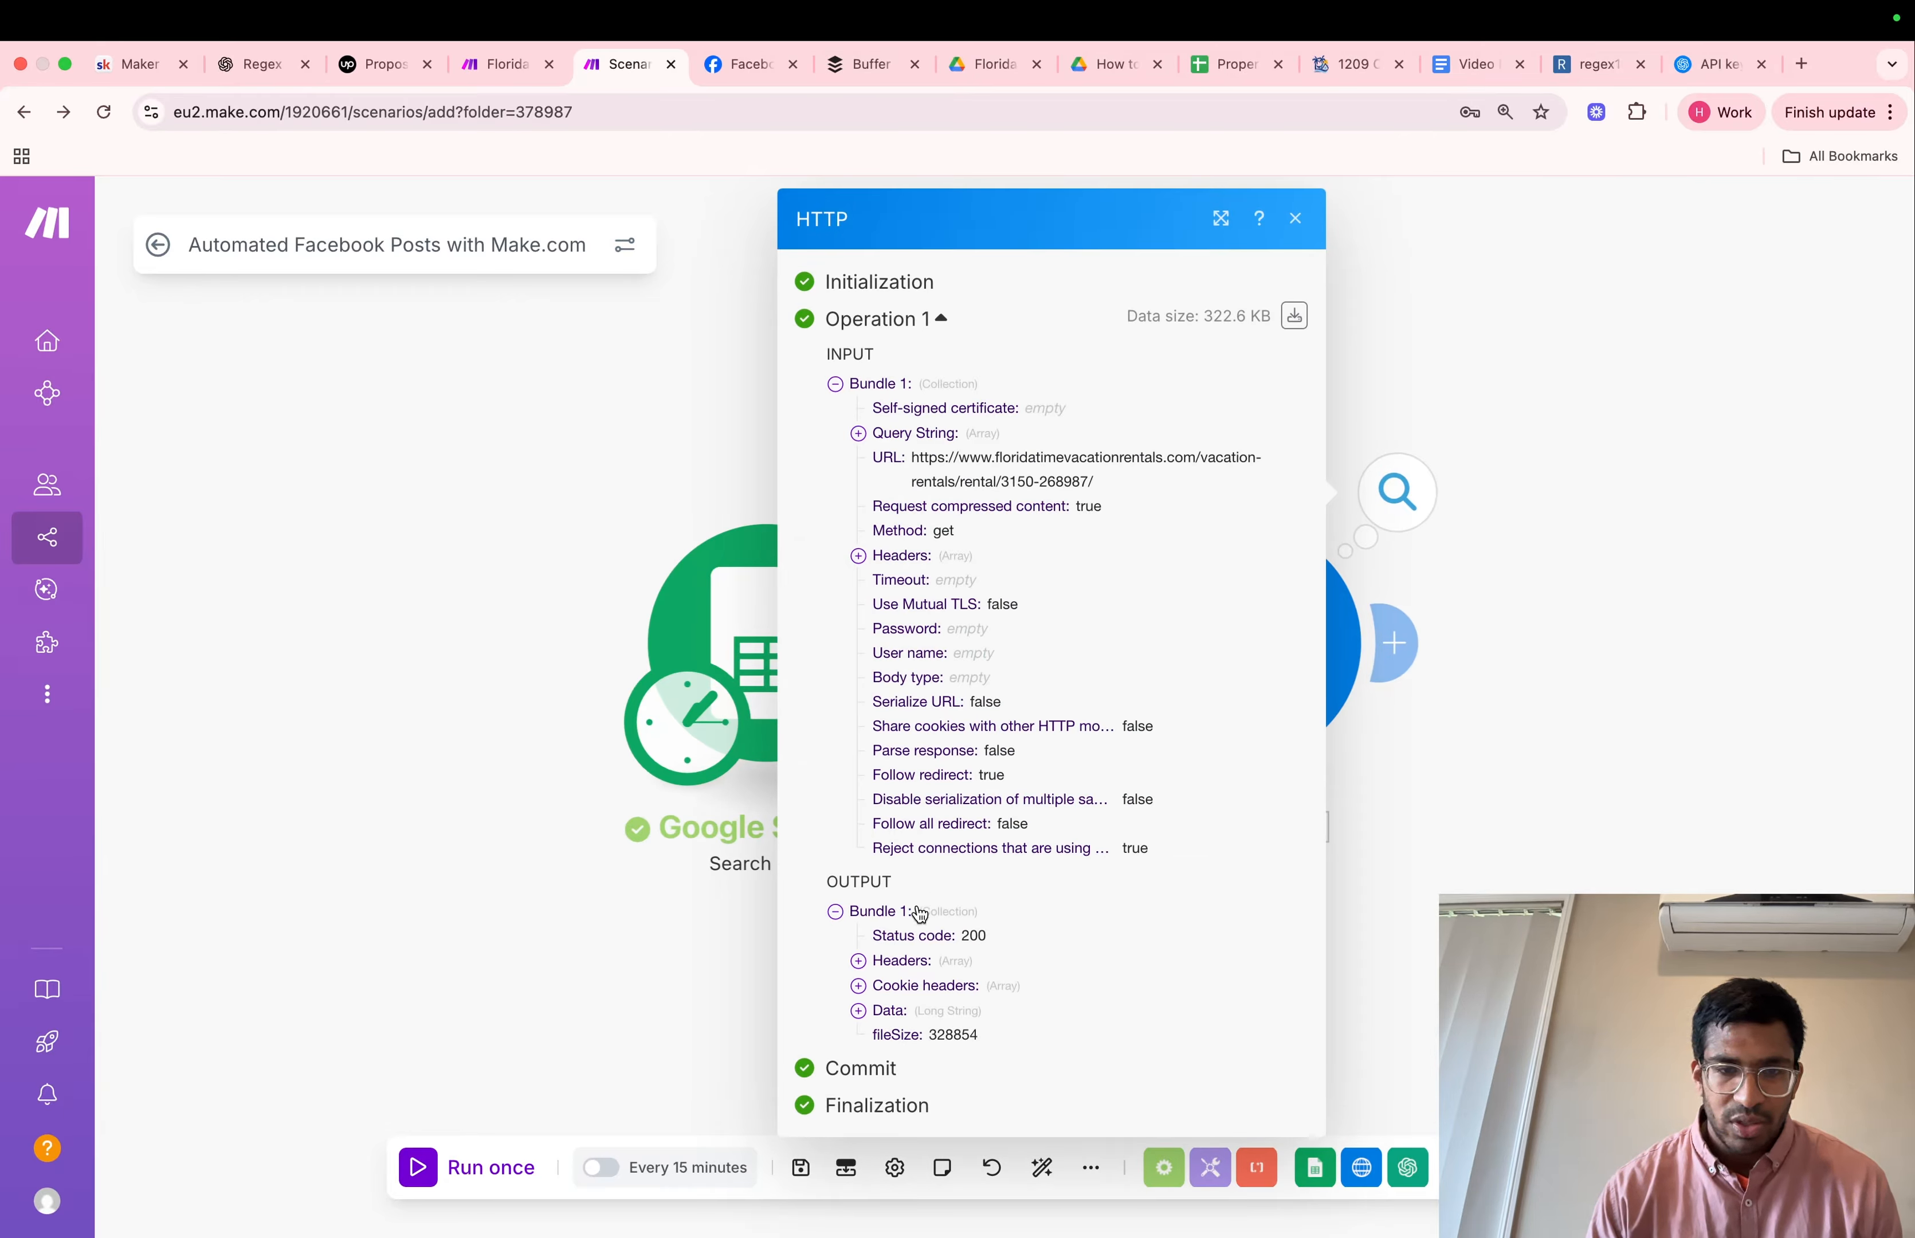
{"action": "left_click", "coordinate": [890, 1010]}
{"action": "scroll", "coordinate": [980, 1013], "scroll_direction": "down", "scroll_amount": 5}
{"action": "scroll", "coordinate": [980, 1013], "scroll_direction": "down", "scroll_amount": 10}
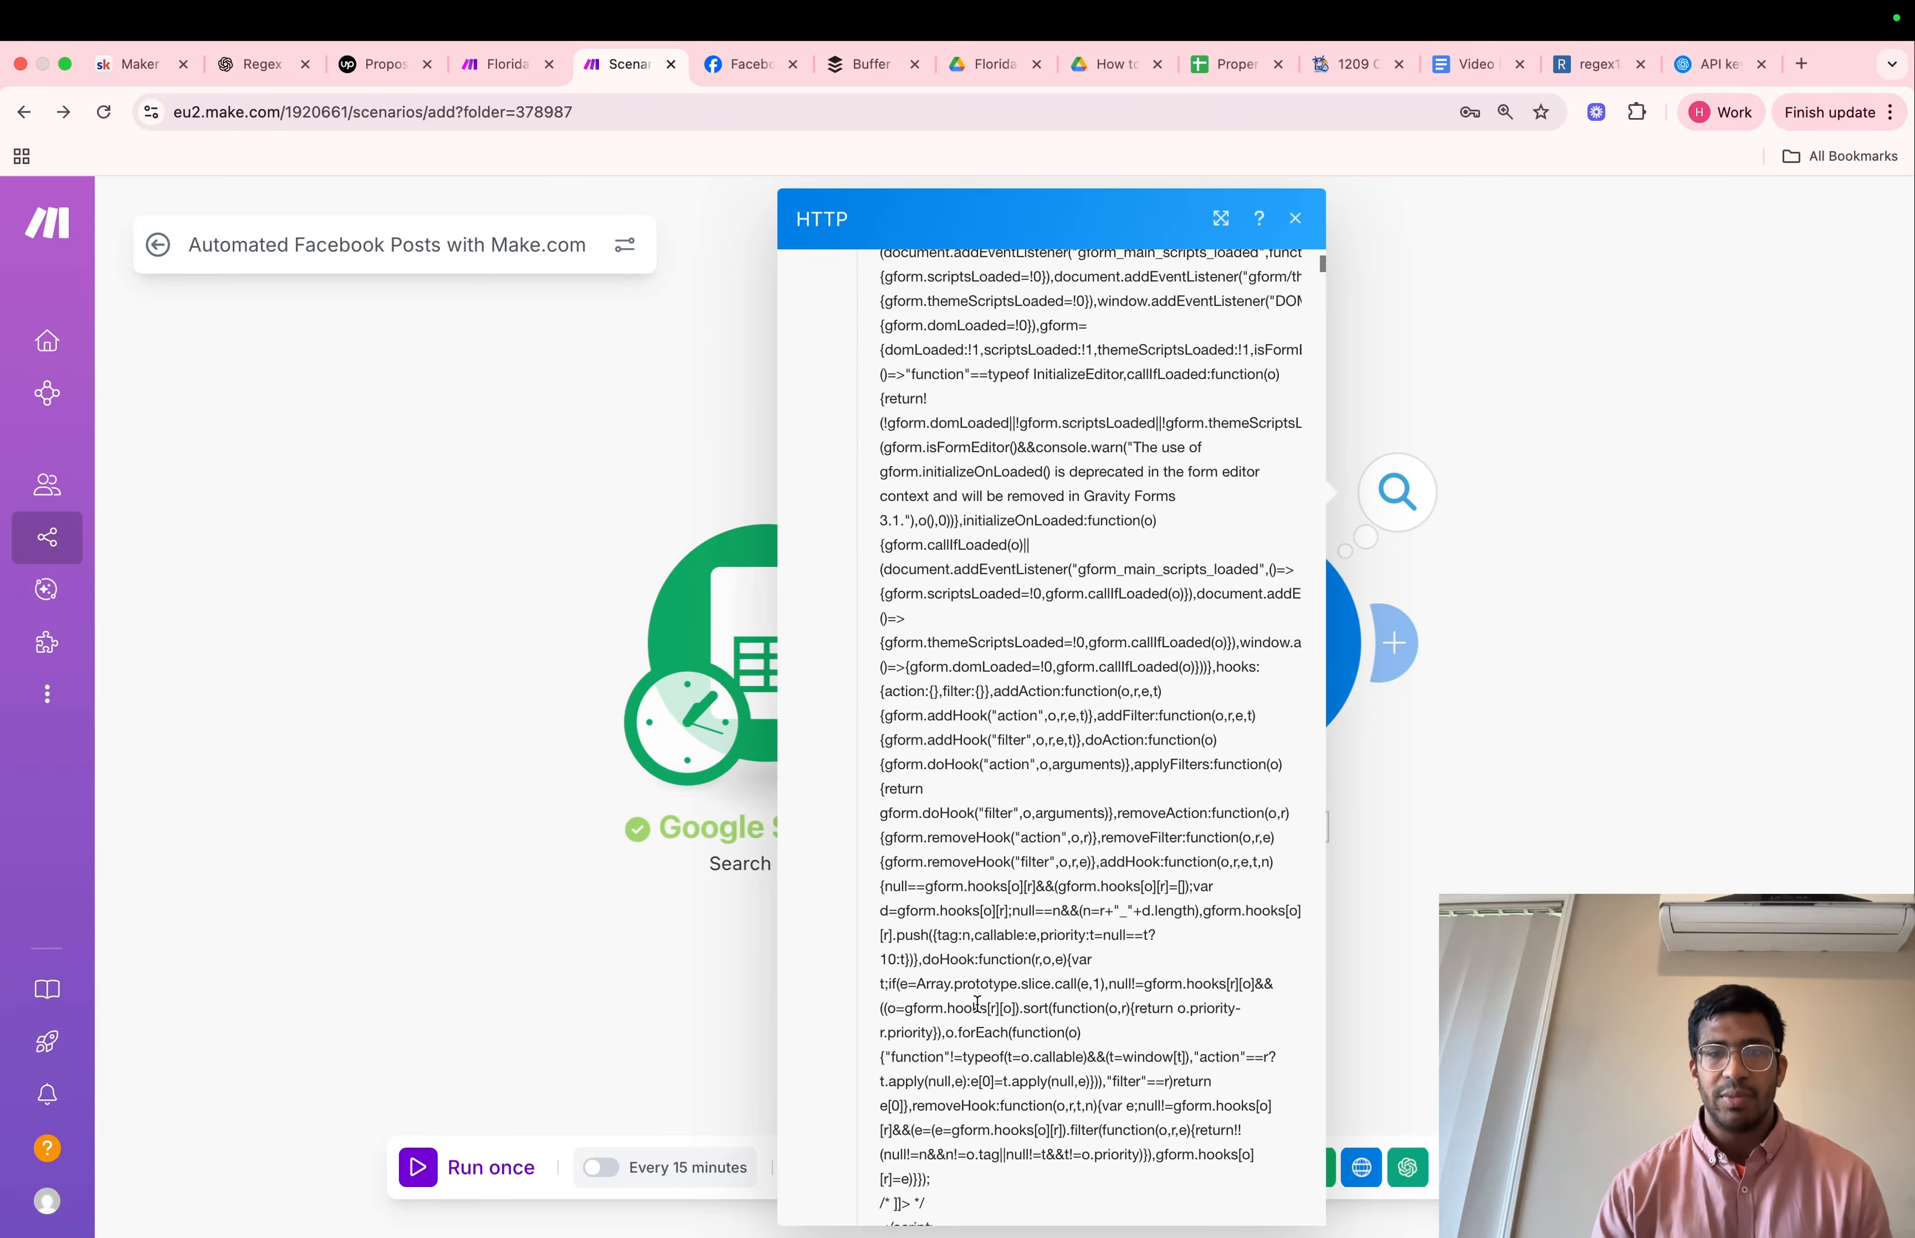
{"action": "left_click", "coordinate": [1296, 218]}
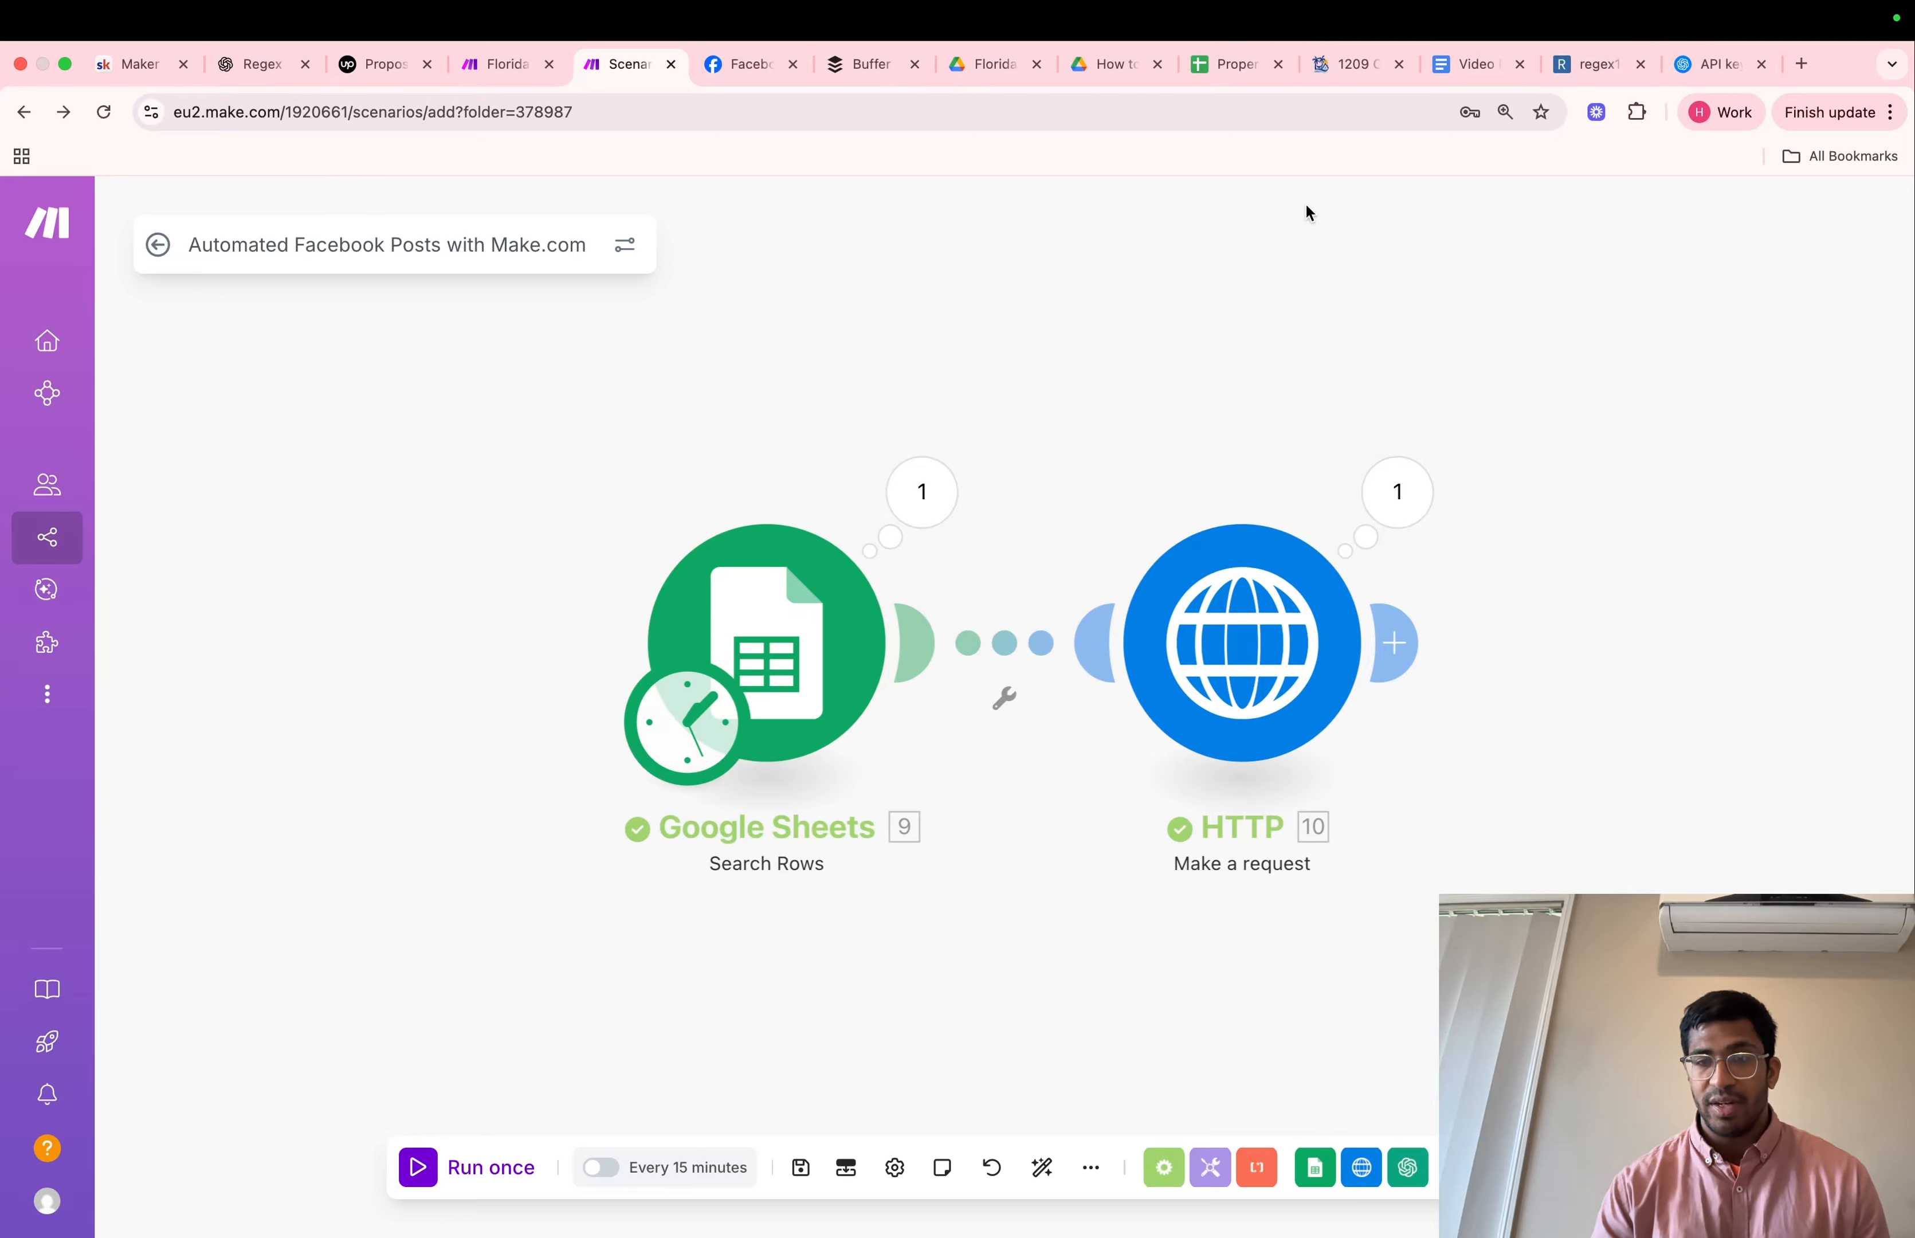
Add a Text parser HTML to text module after the HTTP module, searching the apps for "text"
{"action": "left_click", "coordinate": [1400, 644]}
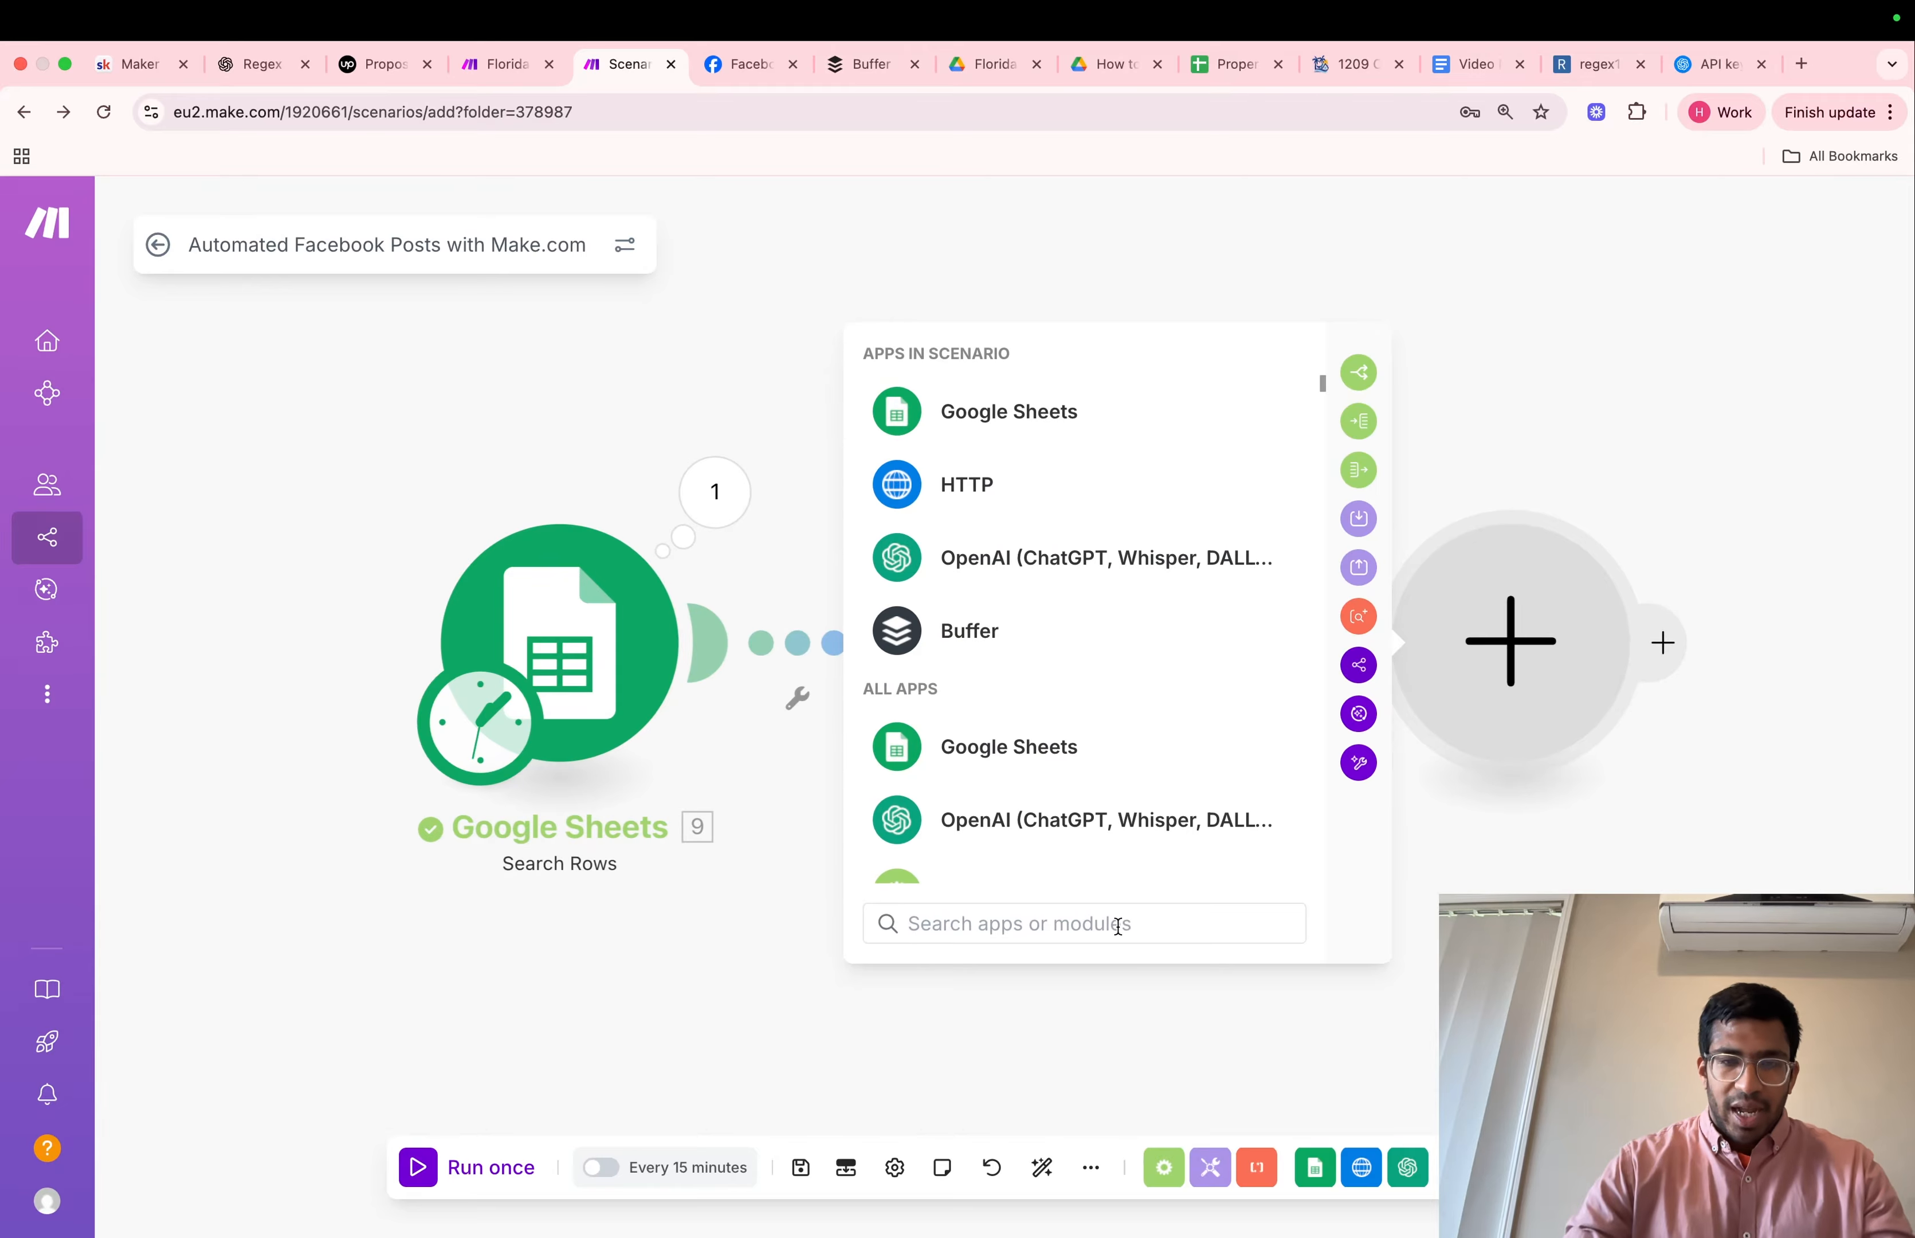
{"action": "type", "text": "h"}
{"action": "key", "text": "BackSpace"}
{"action": "type", "text": "te"}
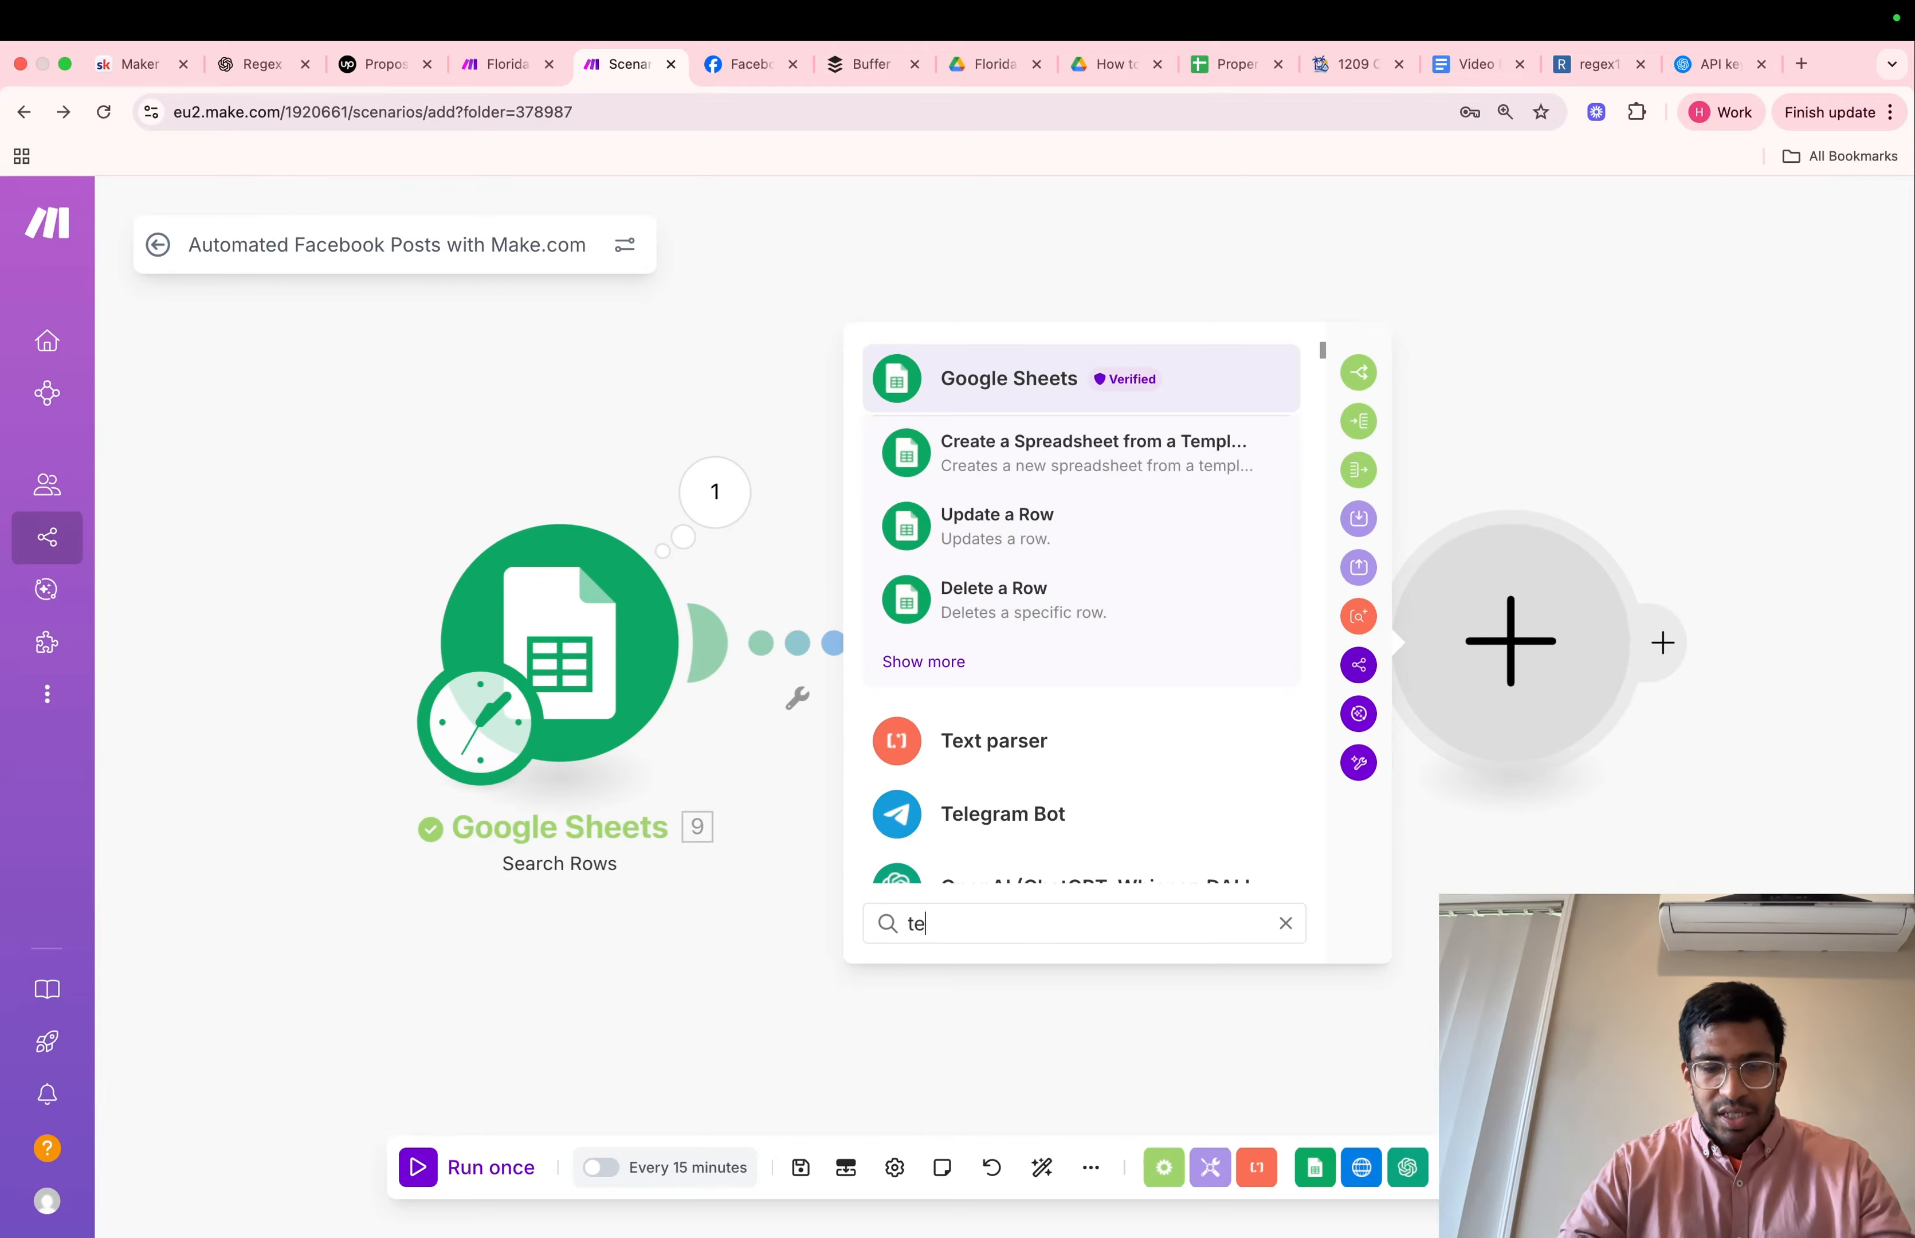
{"action": "type", "text": "xt"}
{"action": "left_click", "coordinate": [1005, 454]}
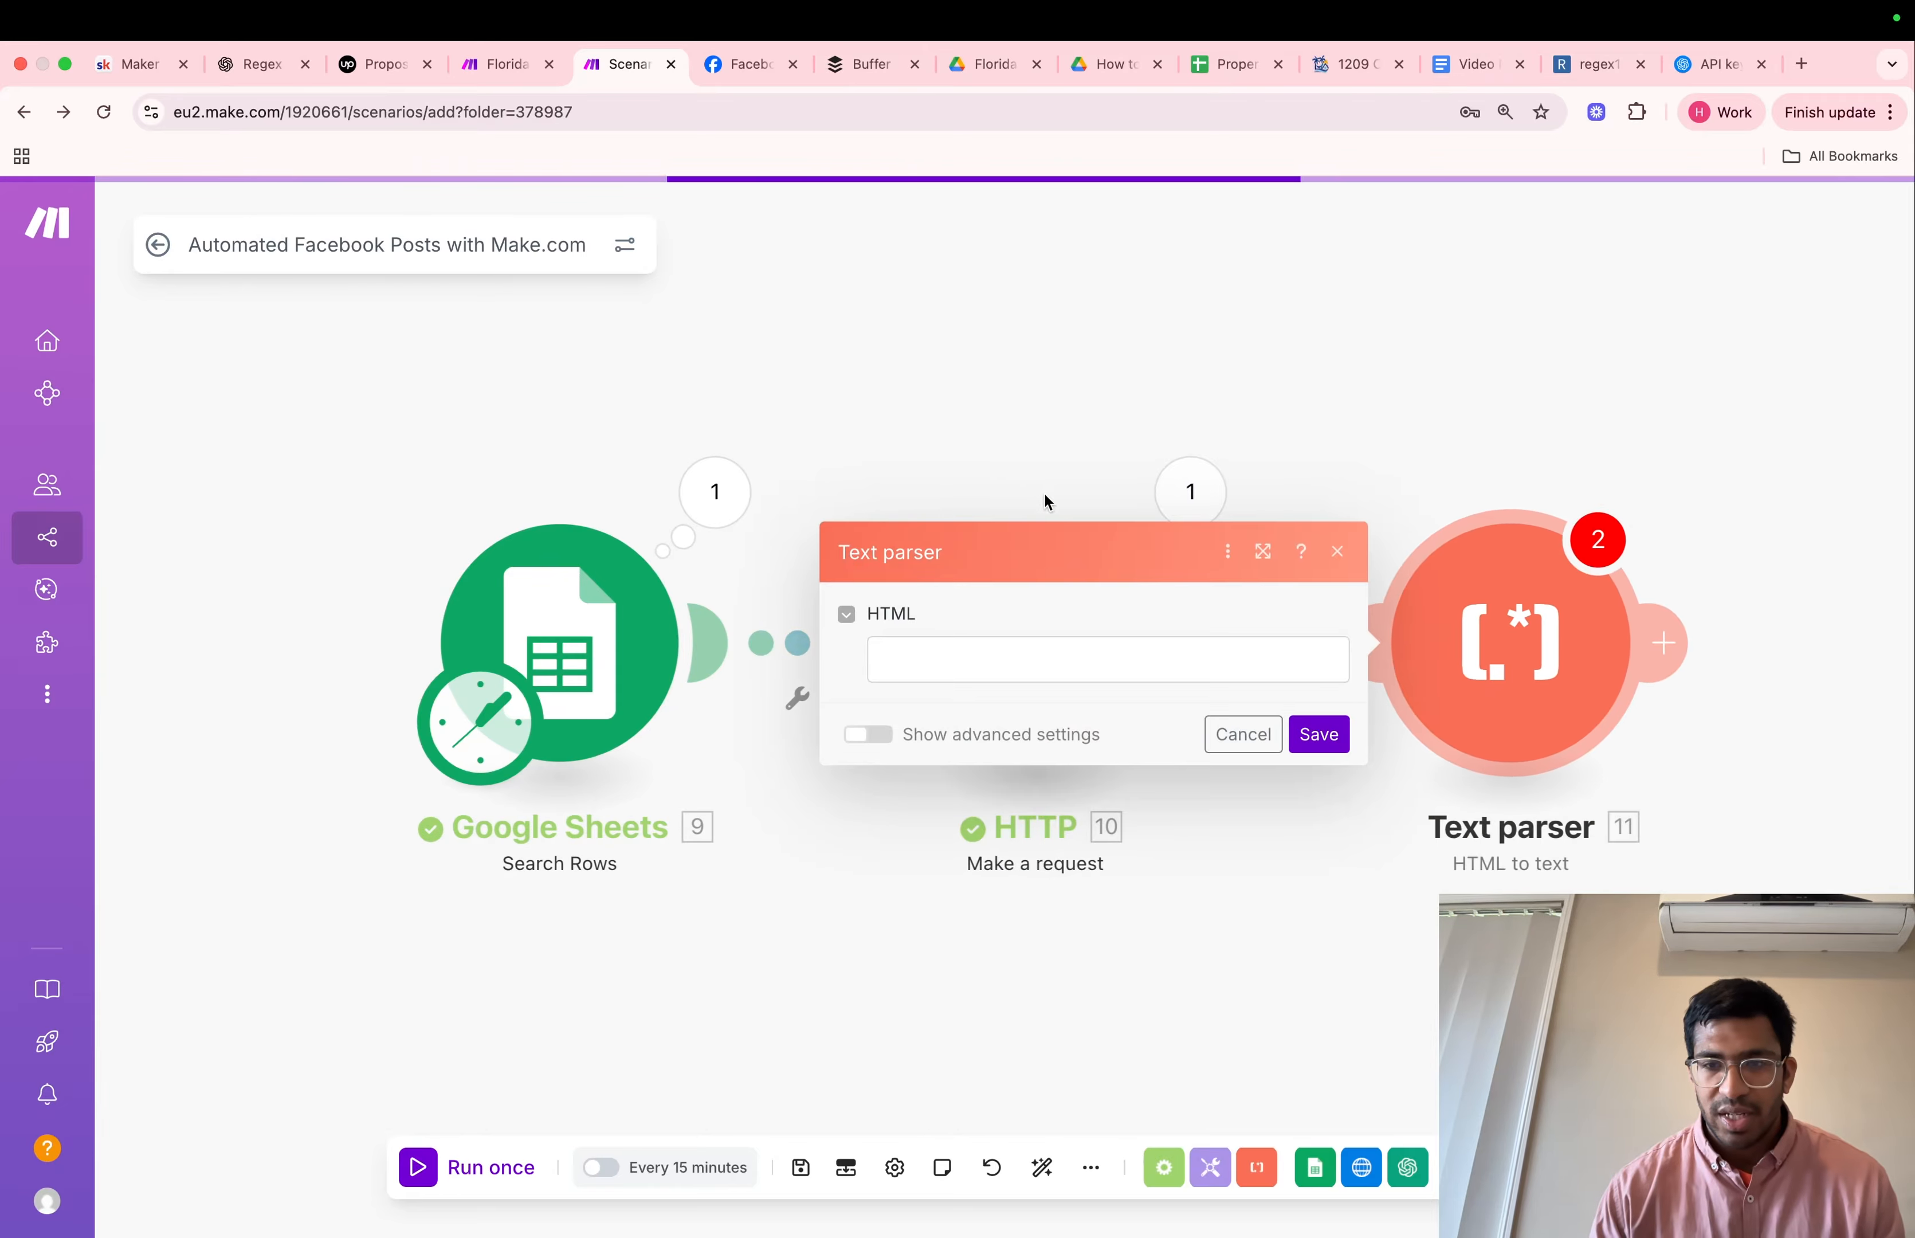
Map the HTTP module's Data output to the HTML field of the HTML to text module and save the module
{"action": "left_click", "coordinate": [1231, 655]}
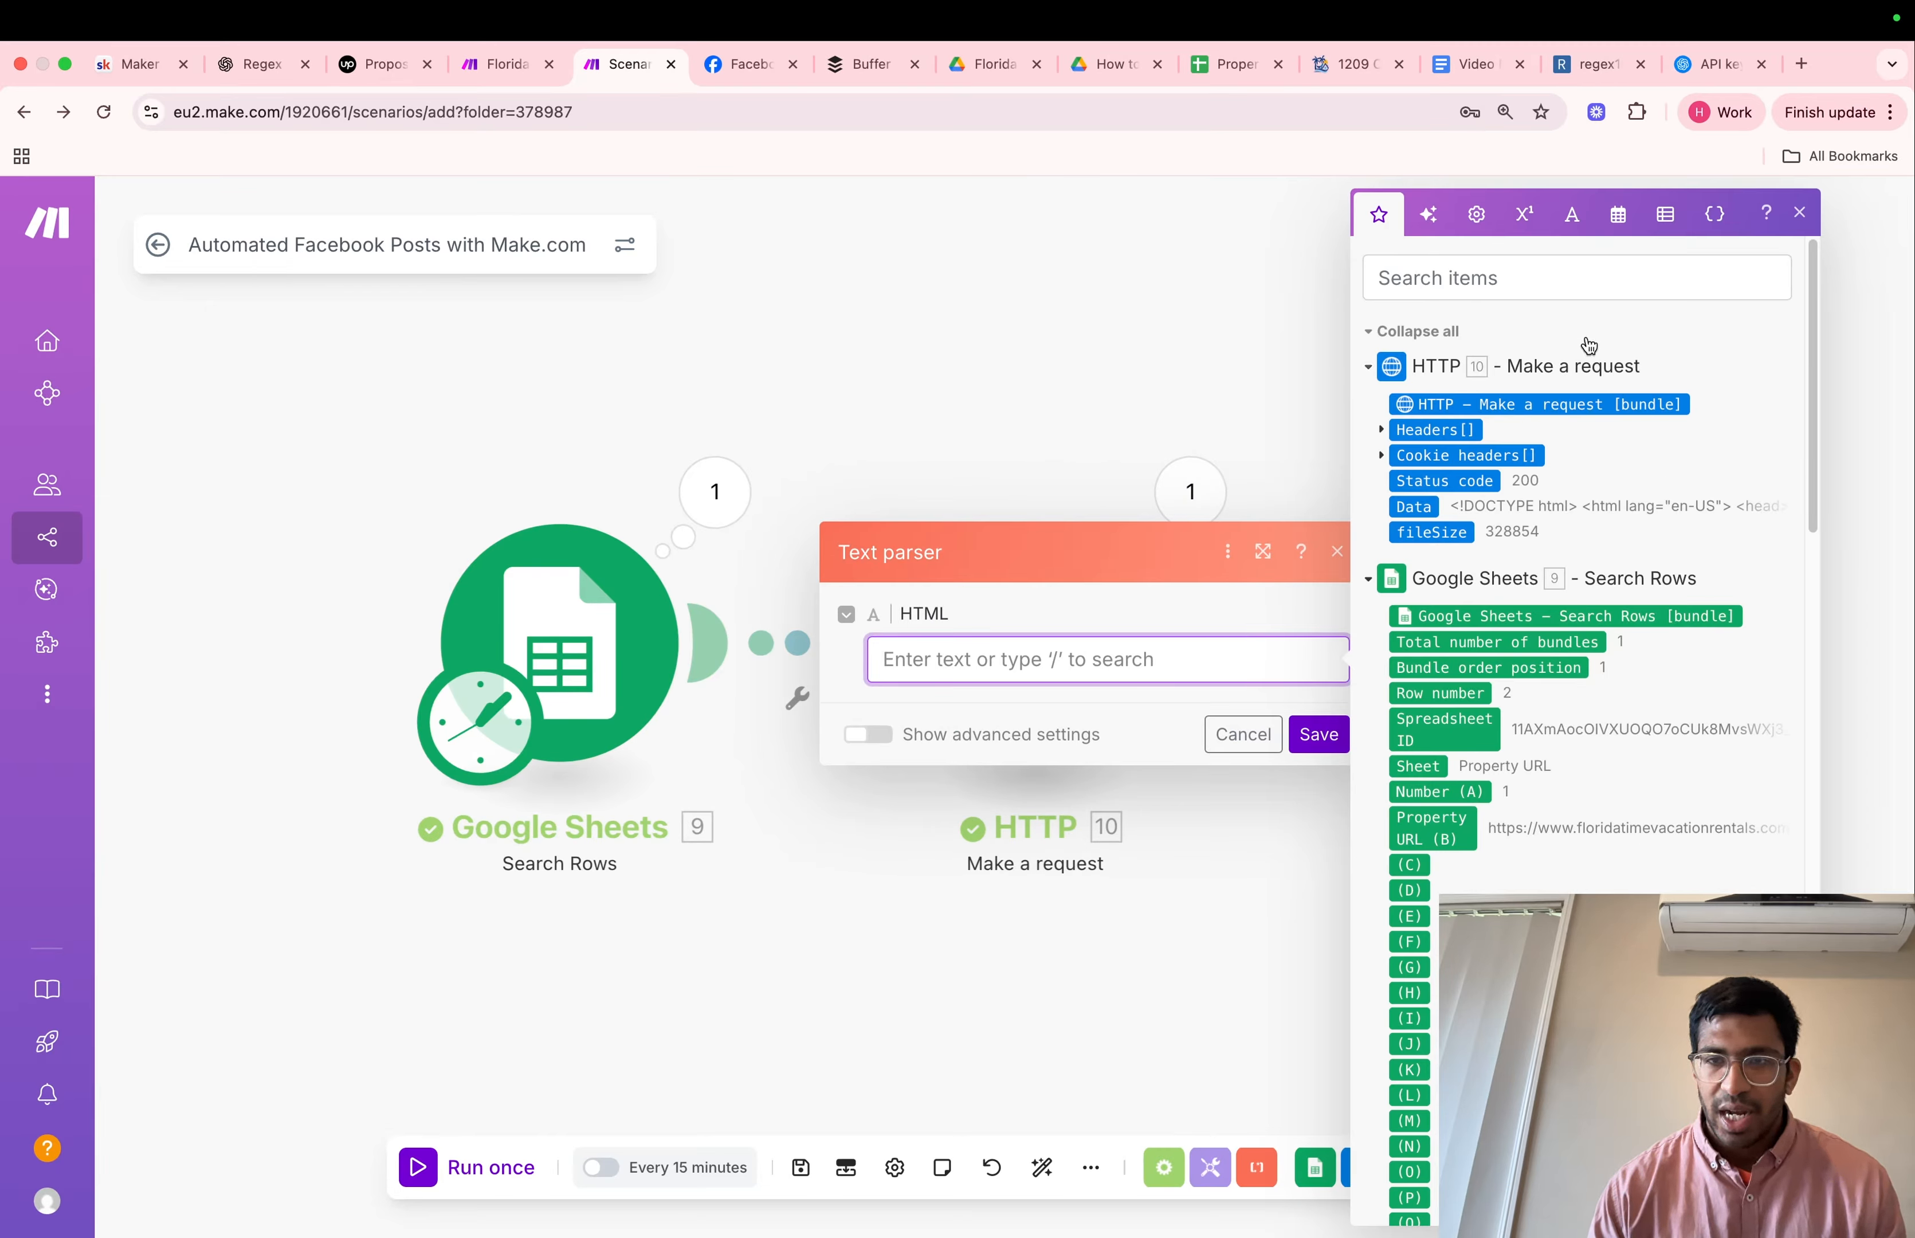
{"action": "left_click", "coordinate": [1414, 506]}
{"action": "left_click", "coordinate": [1318, 734]}
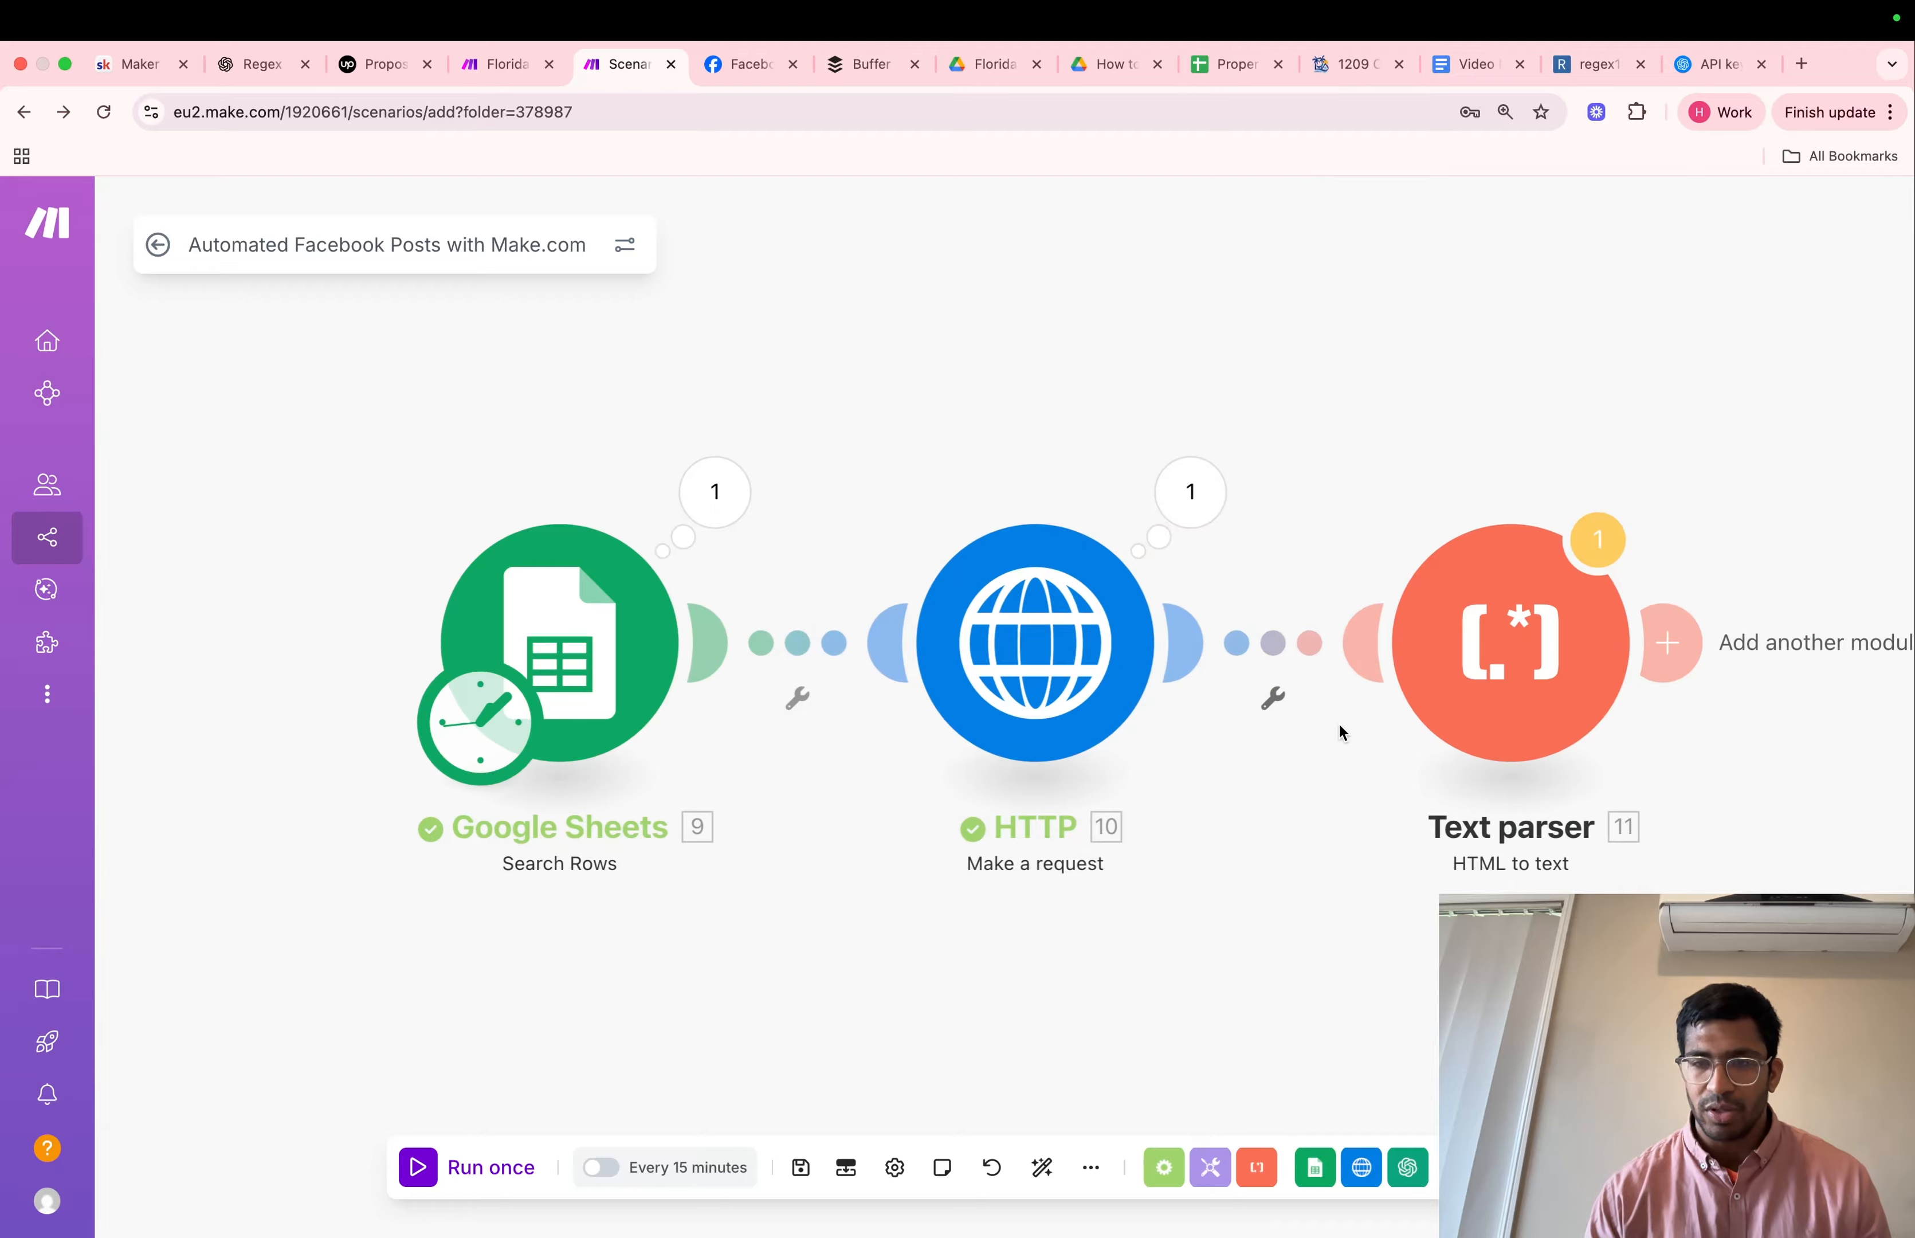
Run the scenario once and read the Text output of the HTML to text module's run
{"action": "left_click", "coordinate": [480, 1168]}
{"action": "left_click", "coordinate": [1121, 806]}
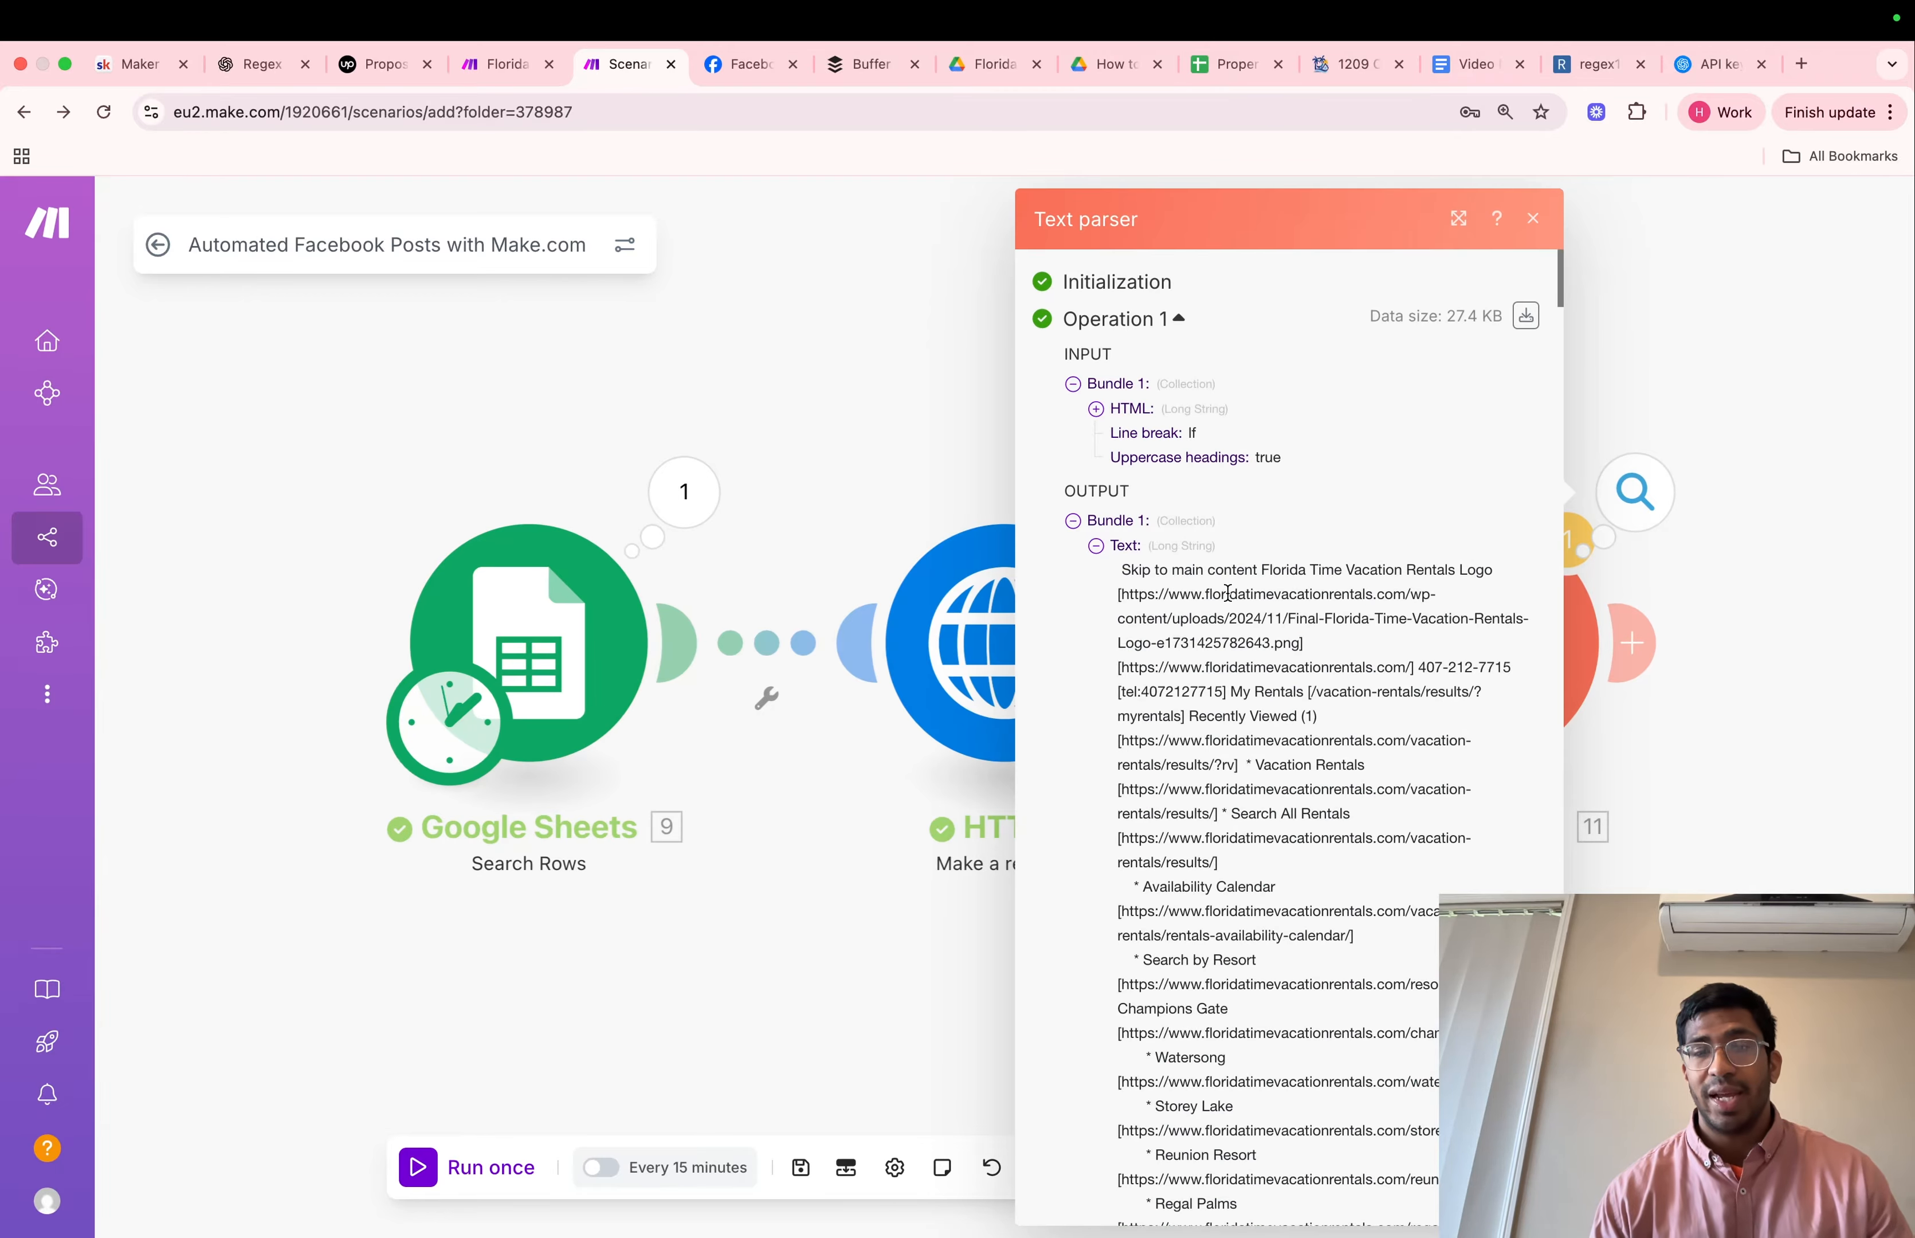
{"action": "scroll", "coordinate": [1223, 697], "scroll_direction": "down", "scroll_amount": 2}
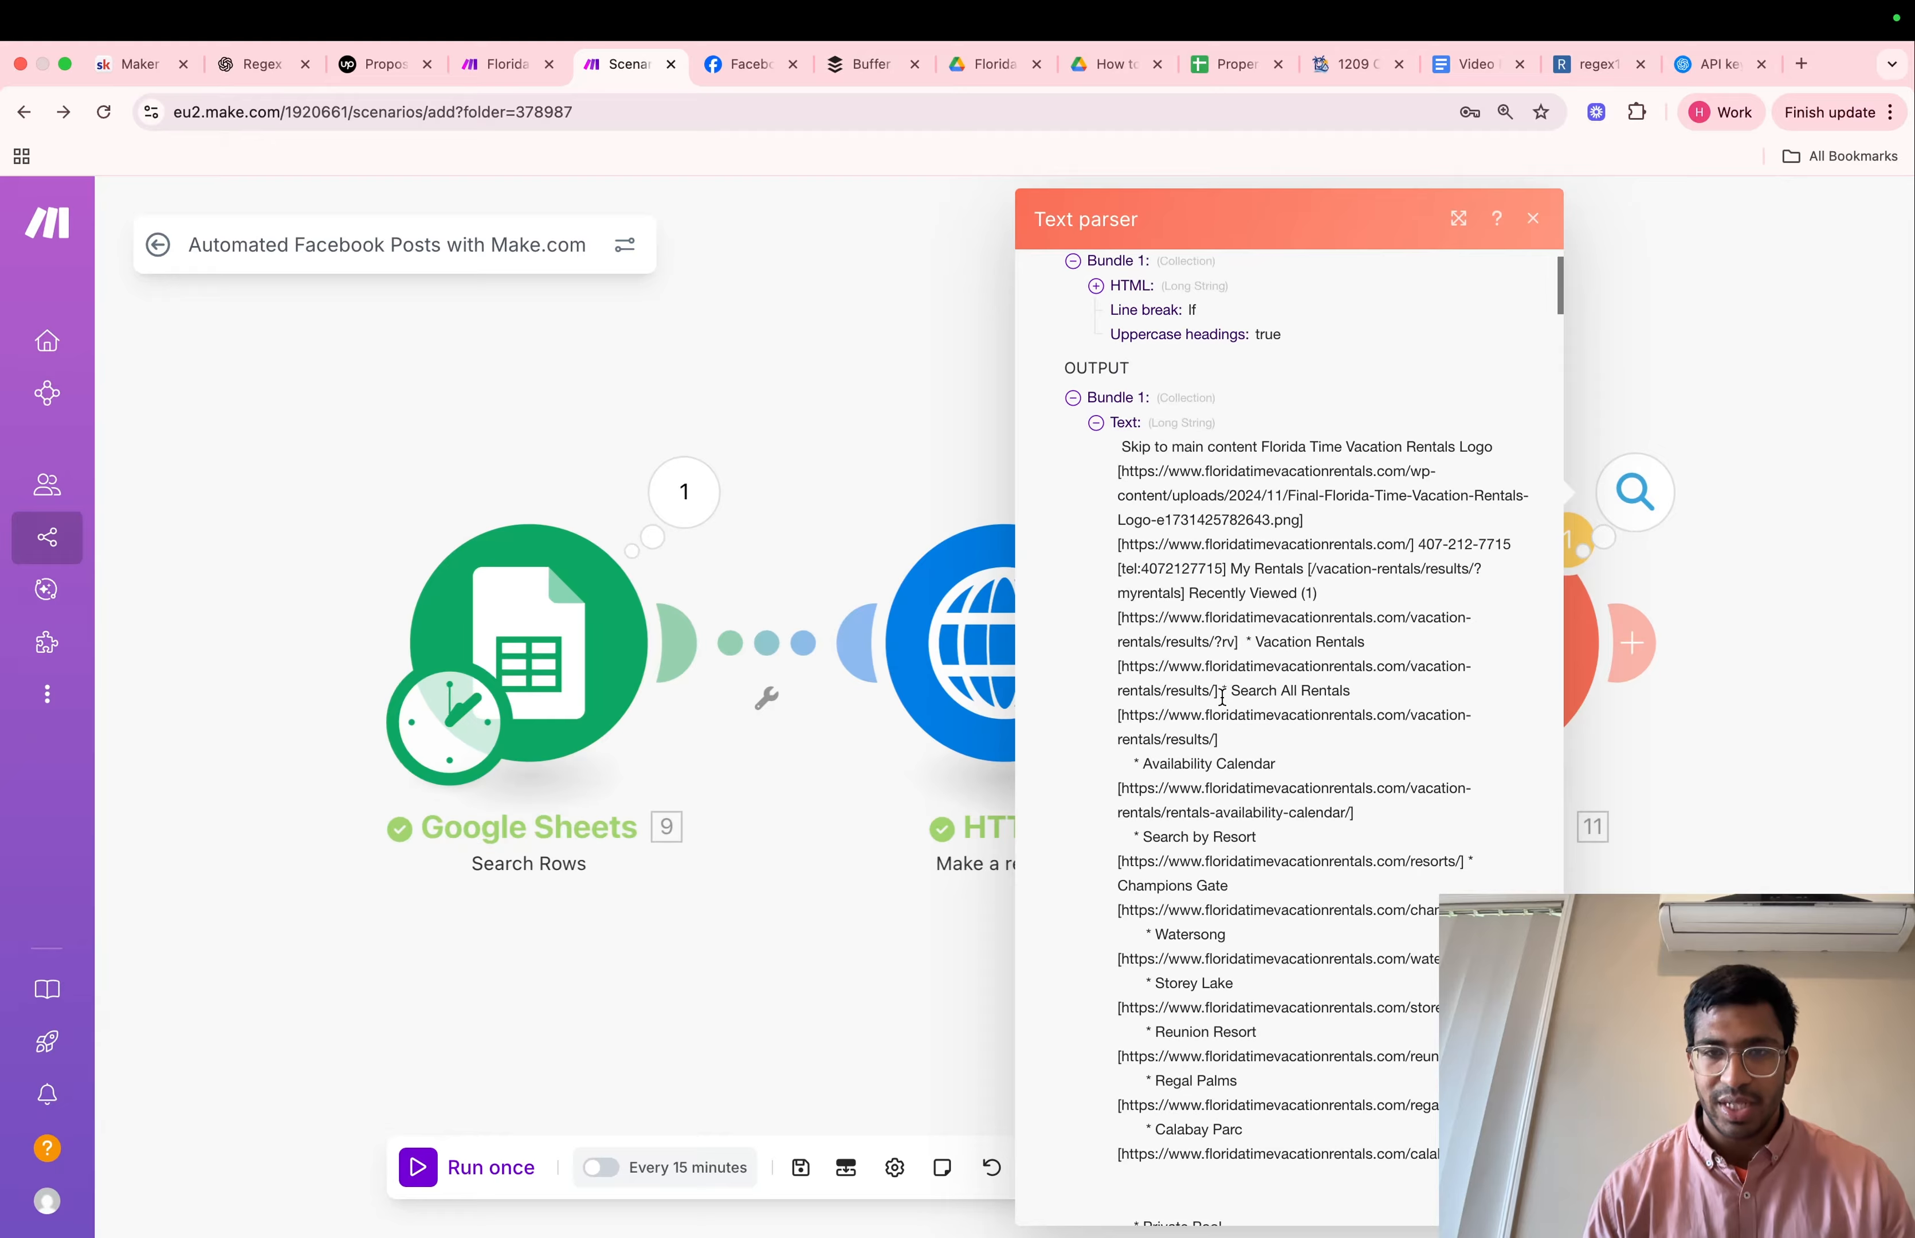
{"action": "scroll", "coordinate": [1223, 697], "scroll_direction": "down", "scroll_amount": 10}
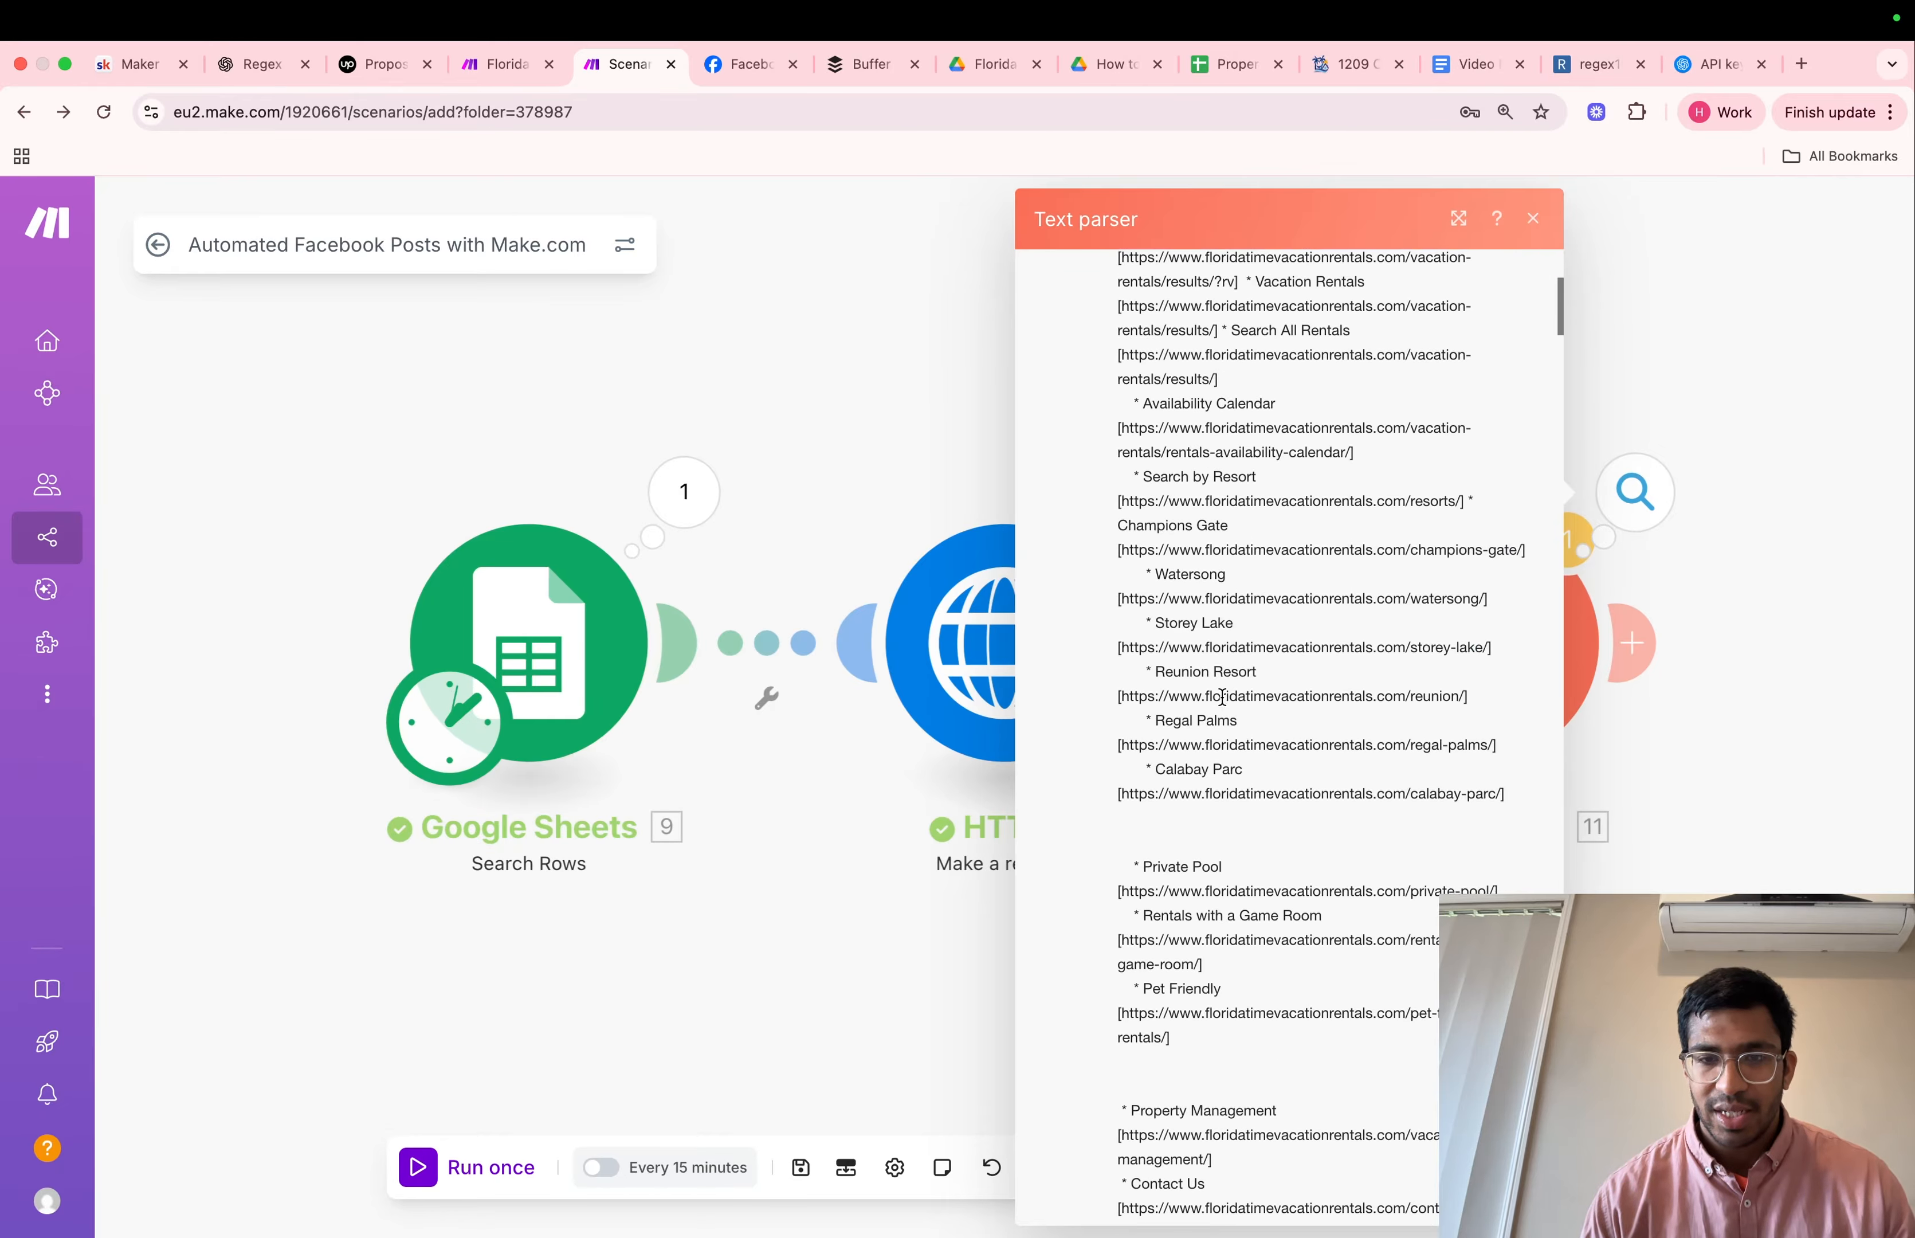
{"action": "scroll", "coordinate": [1222, 697], "scroll_direction": "down", "scroll_amount": 15}
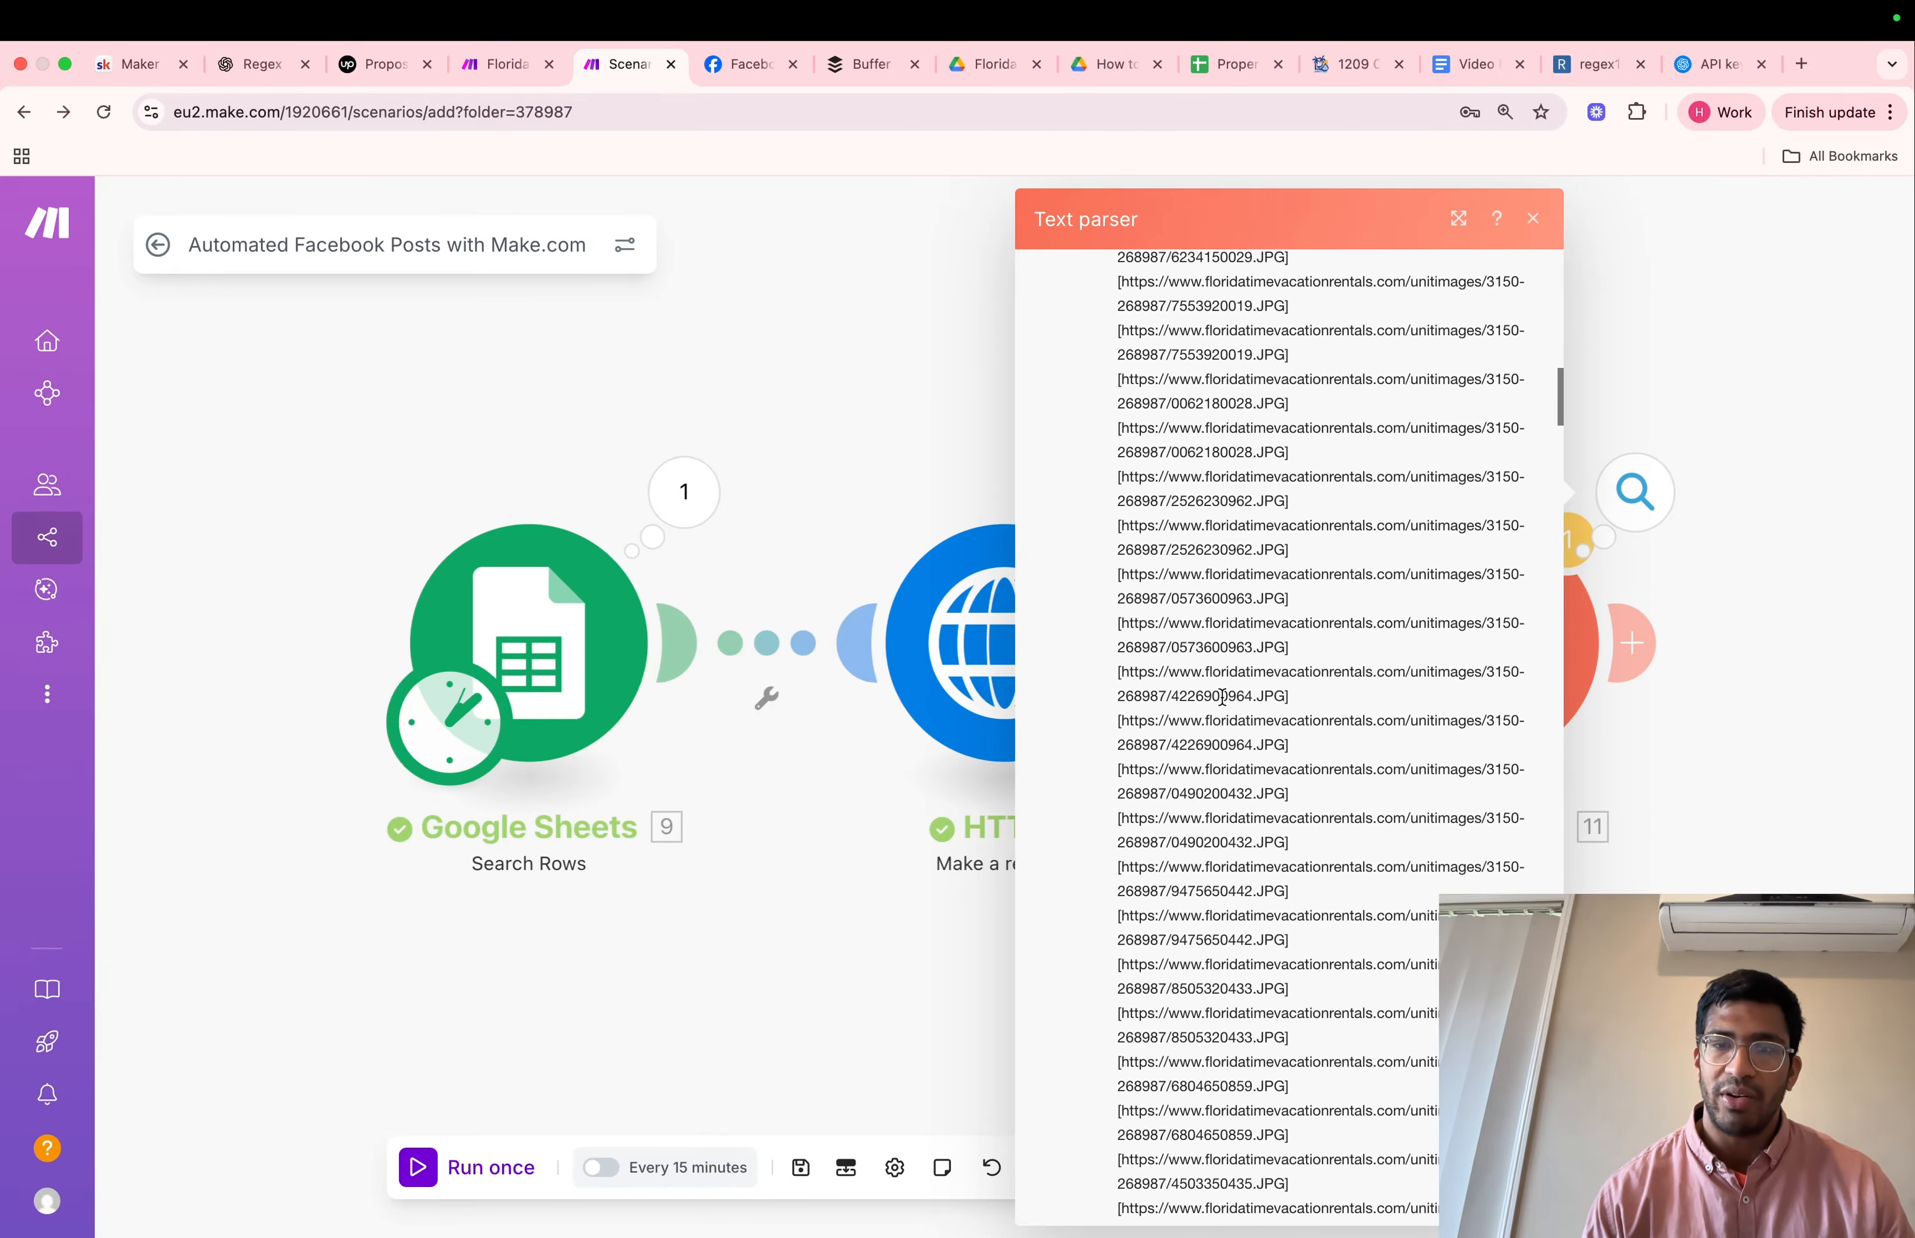
{"action": "scroll", "coordinate": [1223, 697], "scroll_direction": "up", "scroll_amount": 18}
{"action": "left_click", "coordinate": [777, 316]}
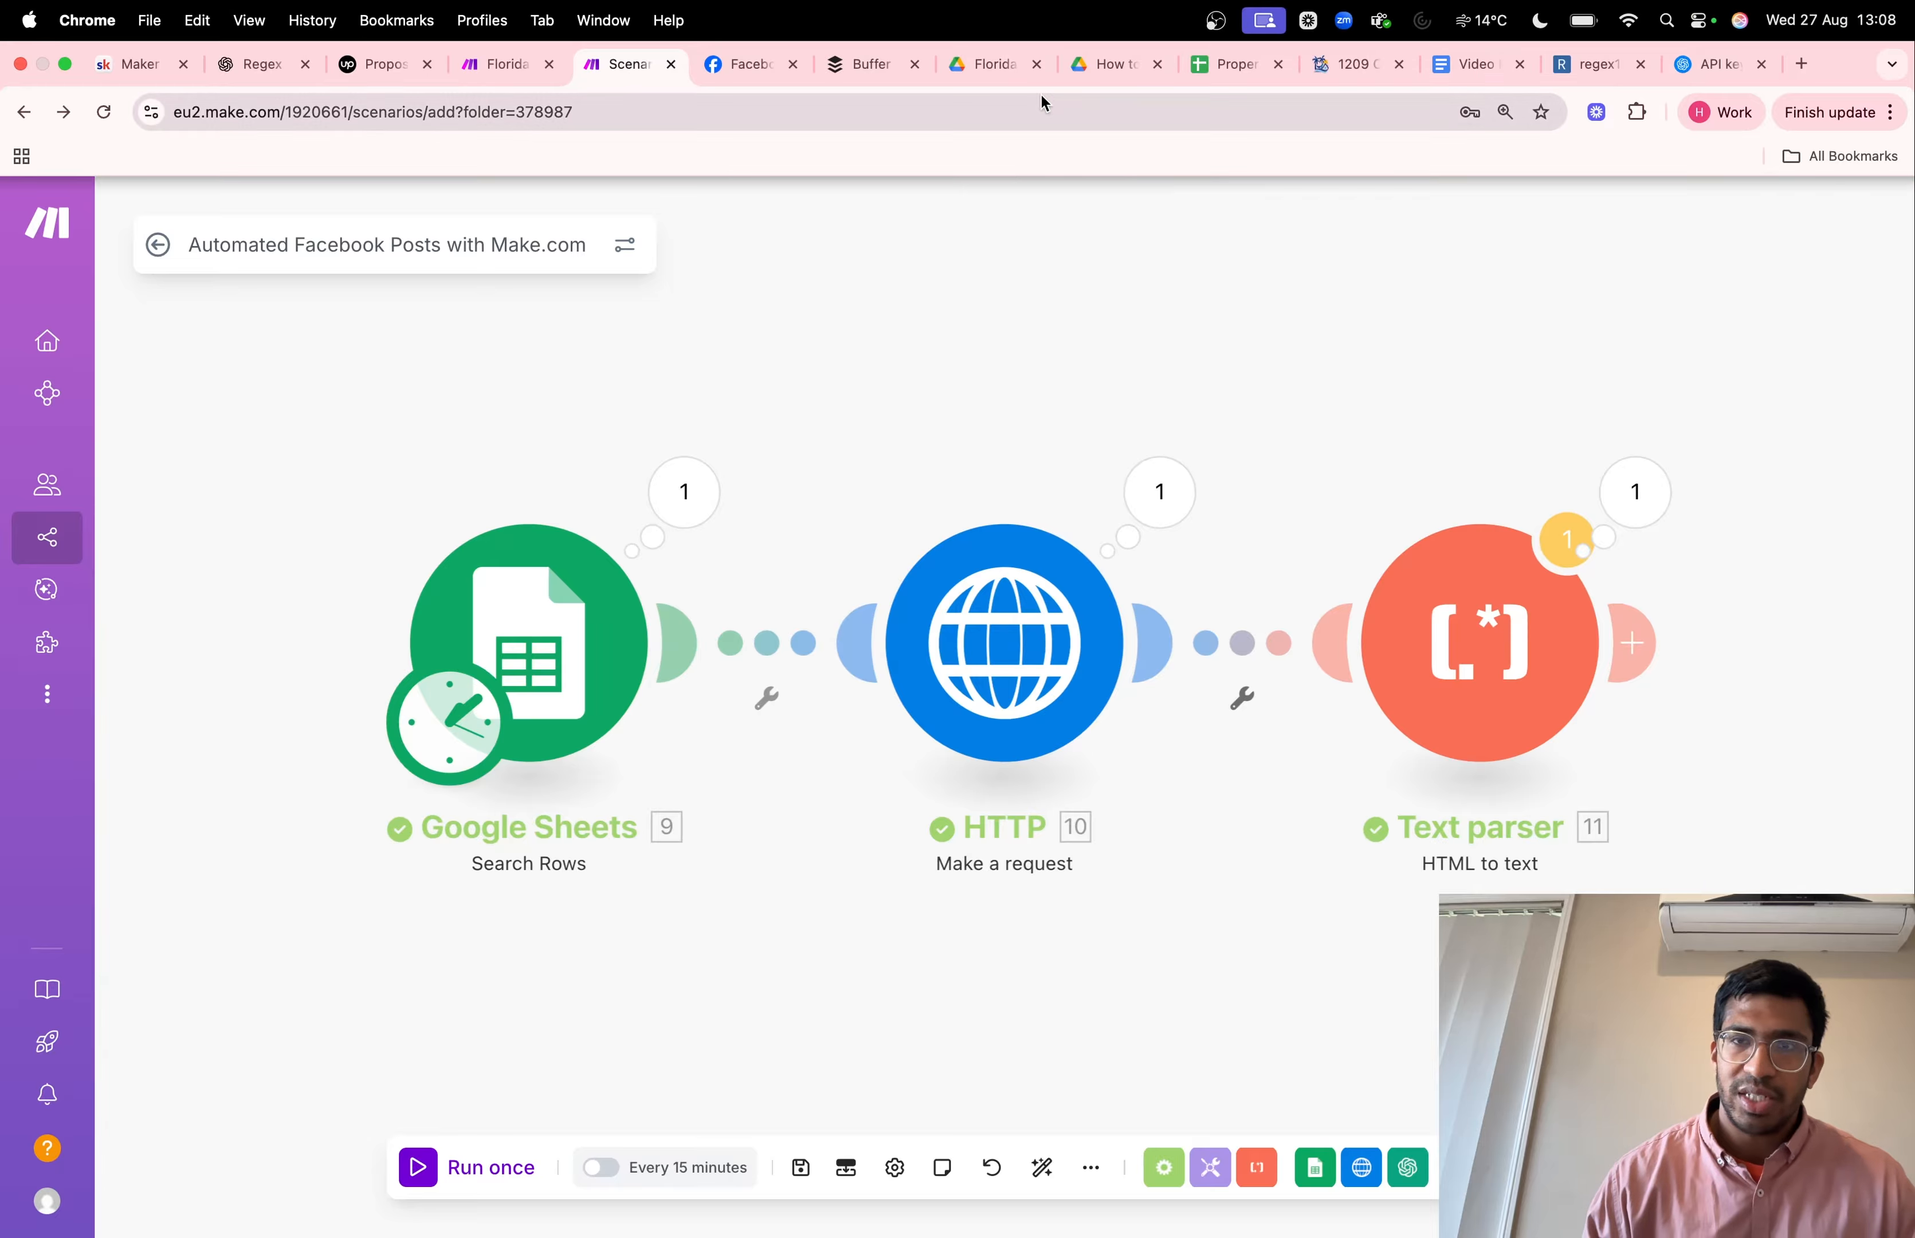
Switch to the 1209 Challenge property page and examine its overview, amenities and prices sections
{"action": "left_click", "coordinate": [1337, 74]}
{"action": "scroll", "coordinate": [849, 724], "scroll_direction": "up", "scroll_amount": 5}
{"action": "scroll", "coordinate": [848, 724], "scroll_direction": "up", "scroll_amount": 5}
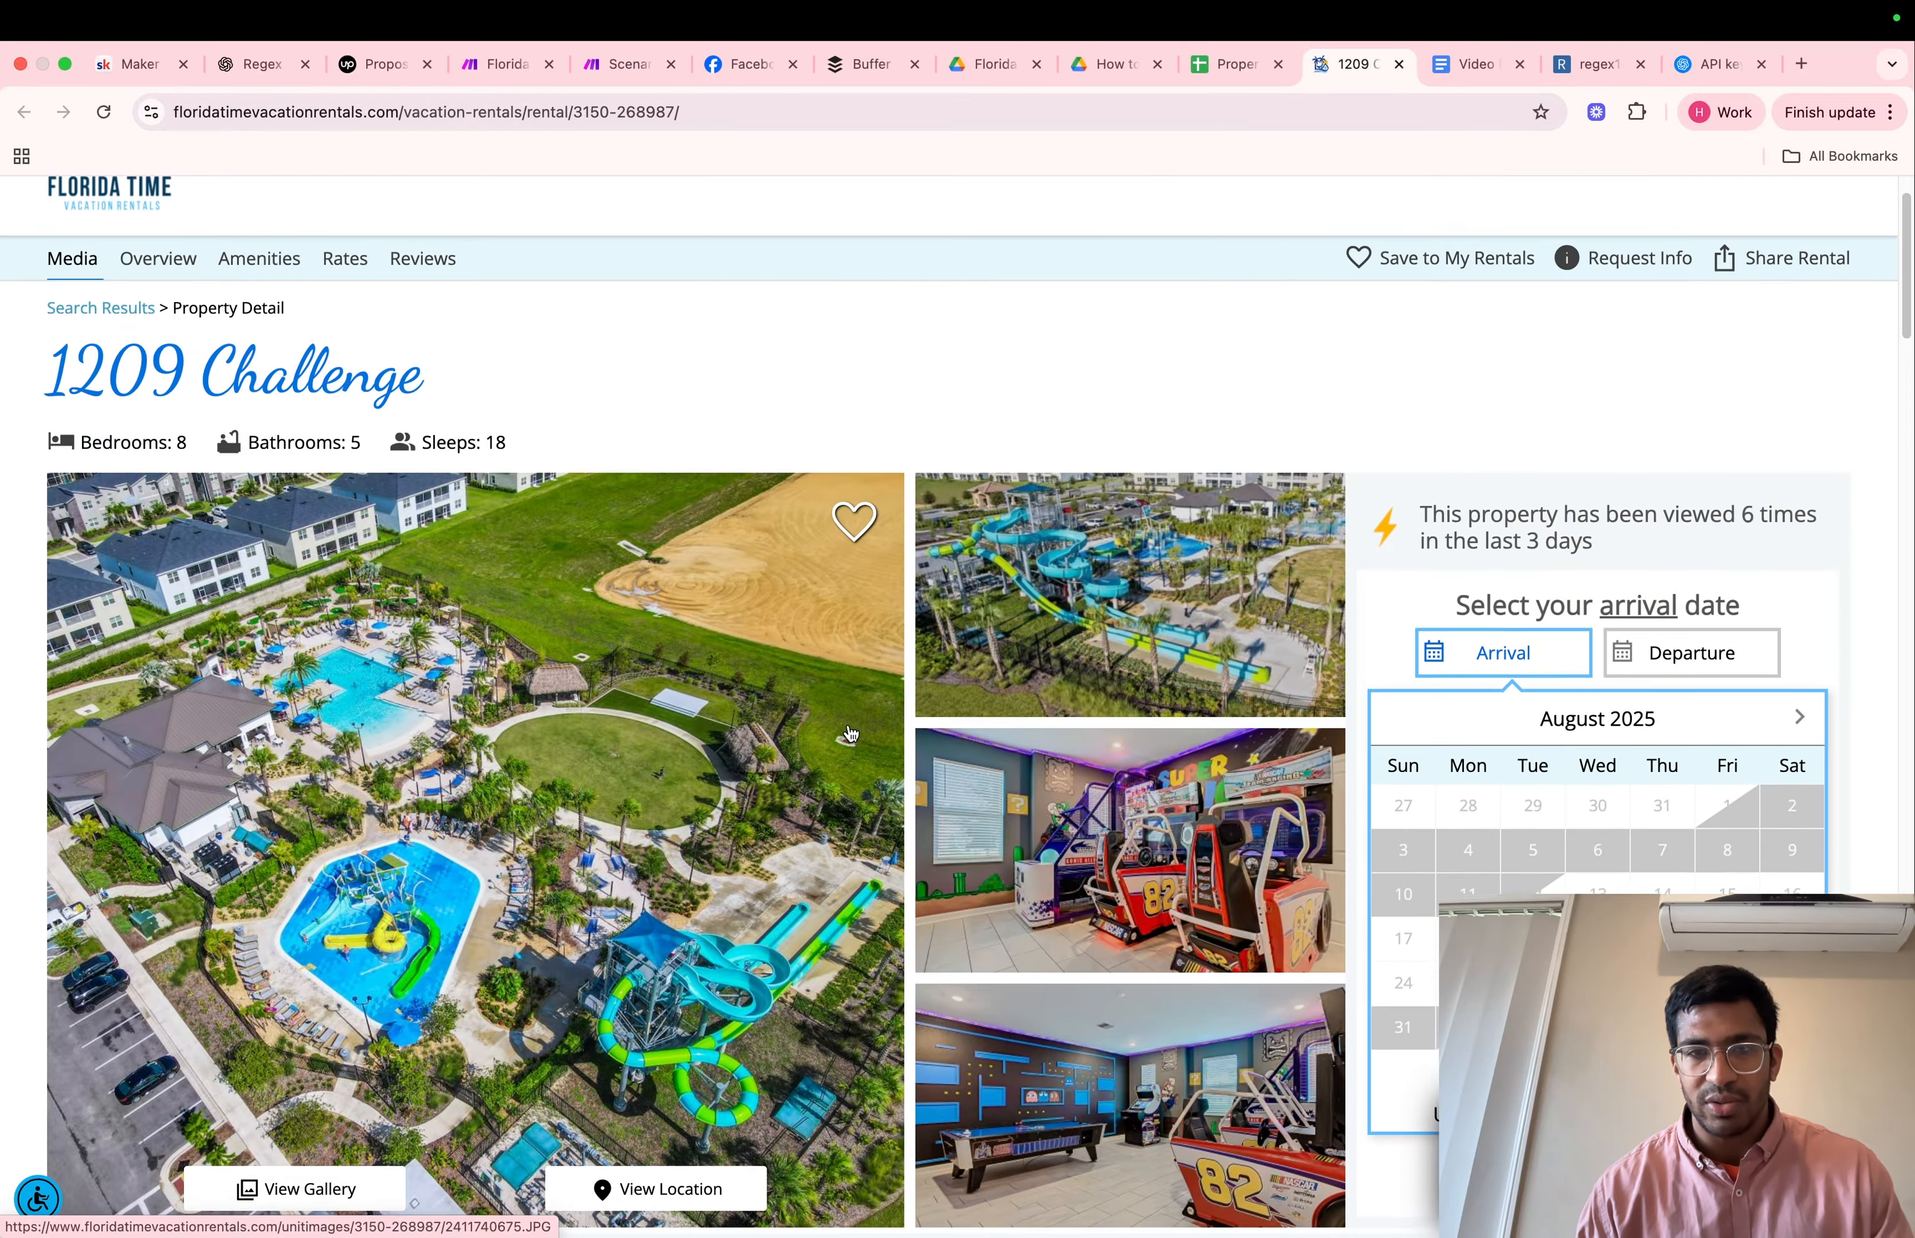
{"action": "scroll", "coordinate": [850, 733], "scroll_direction": "down", "scroll_amount": 4}
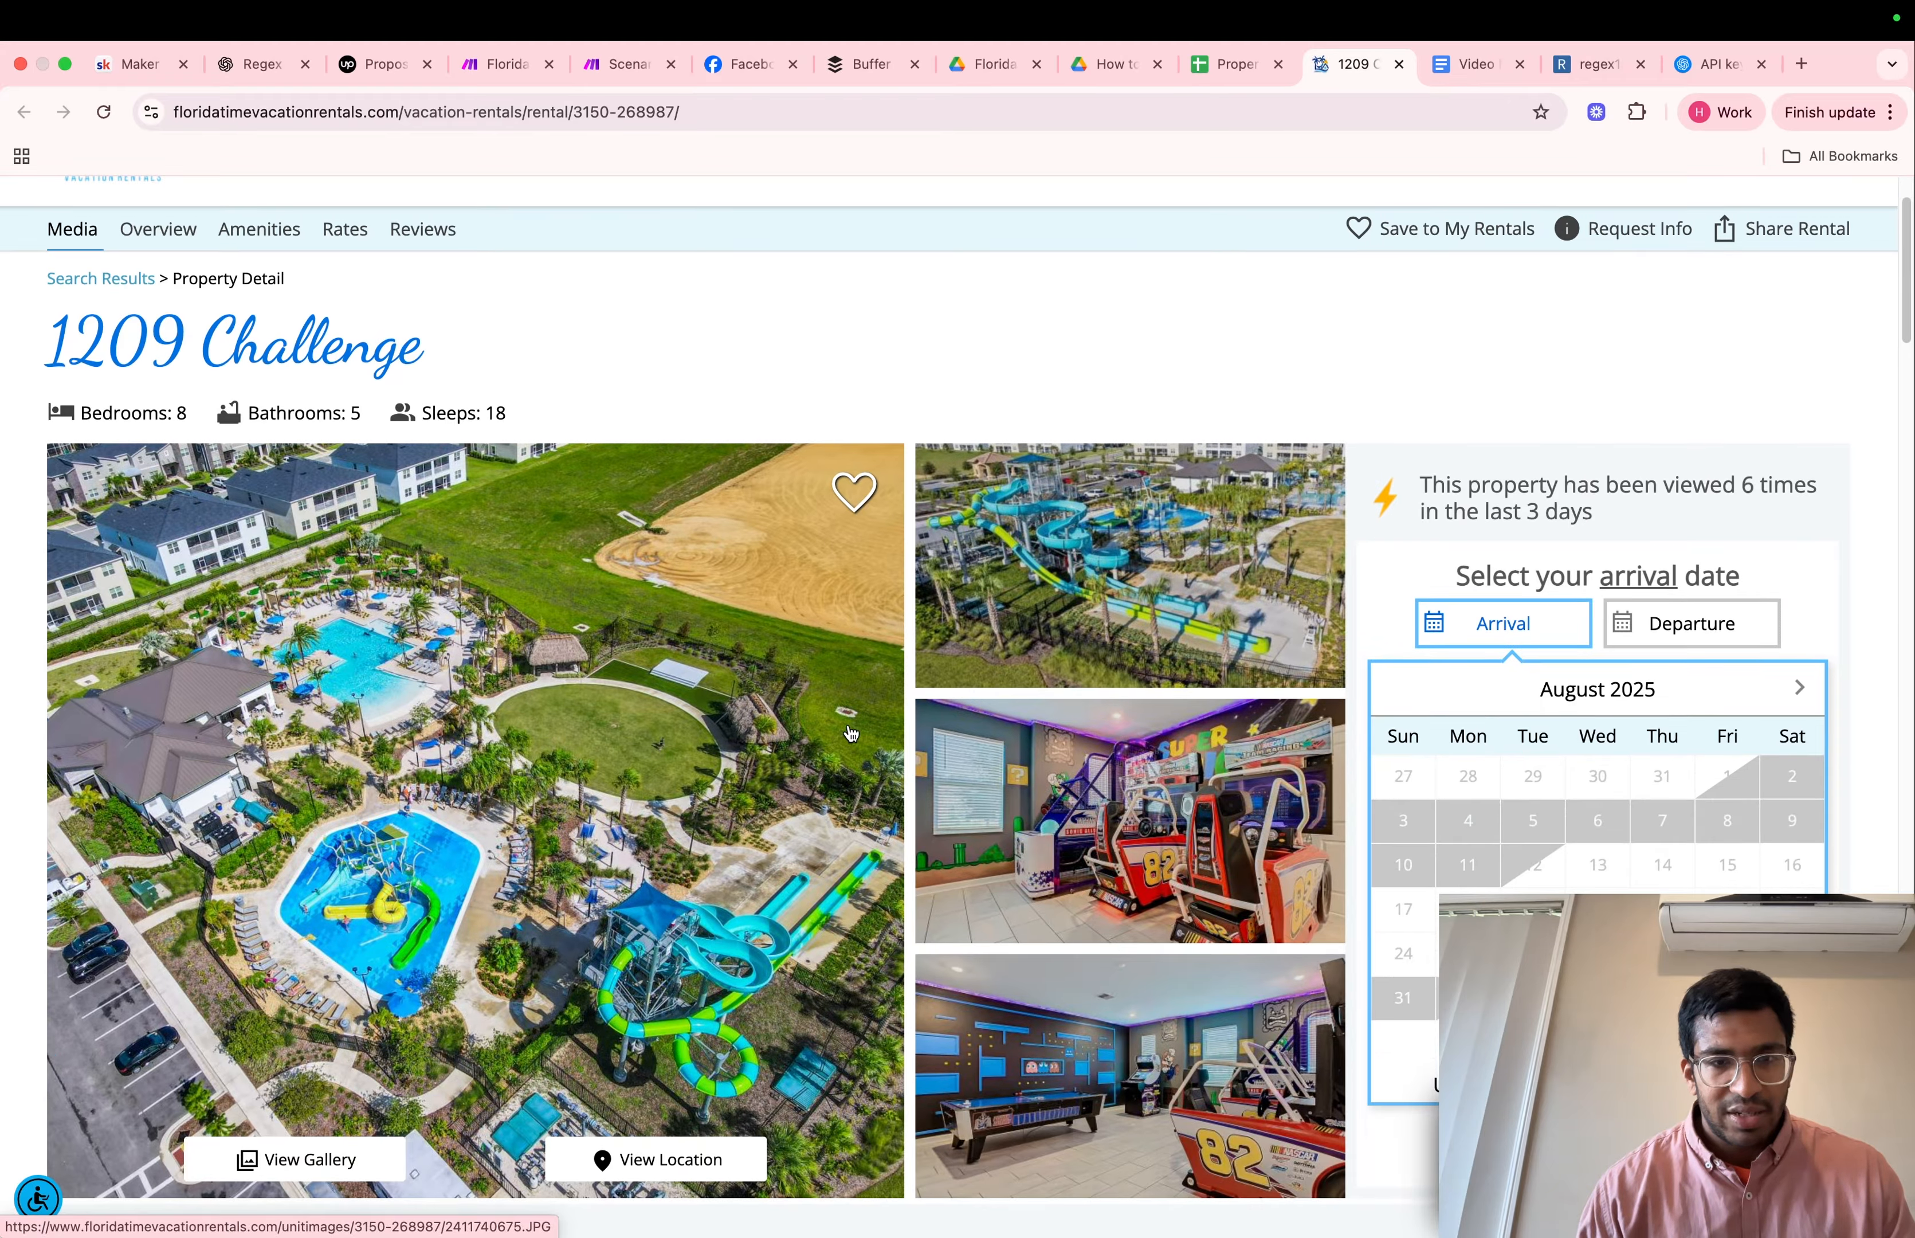
{"action": "scroll", "coordinate": [774, 713], "scroll_direction": "down", "scroll_amount": 6}
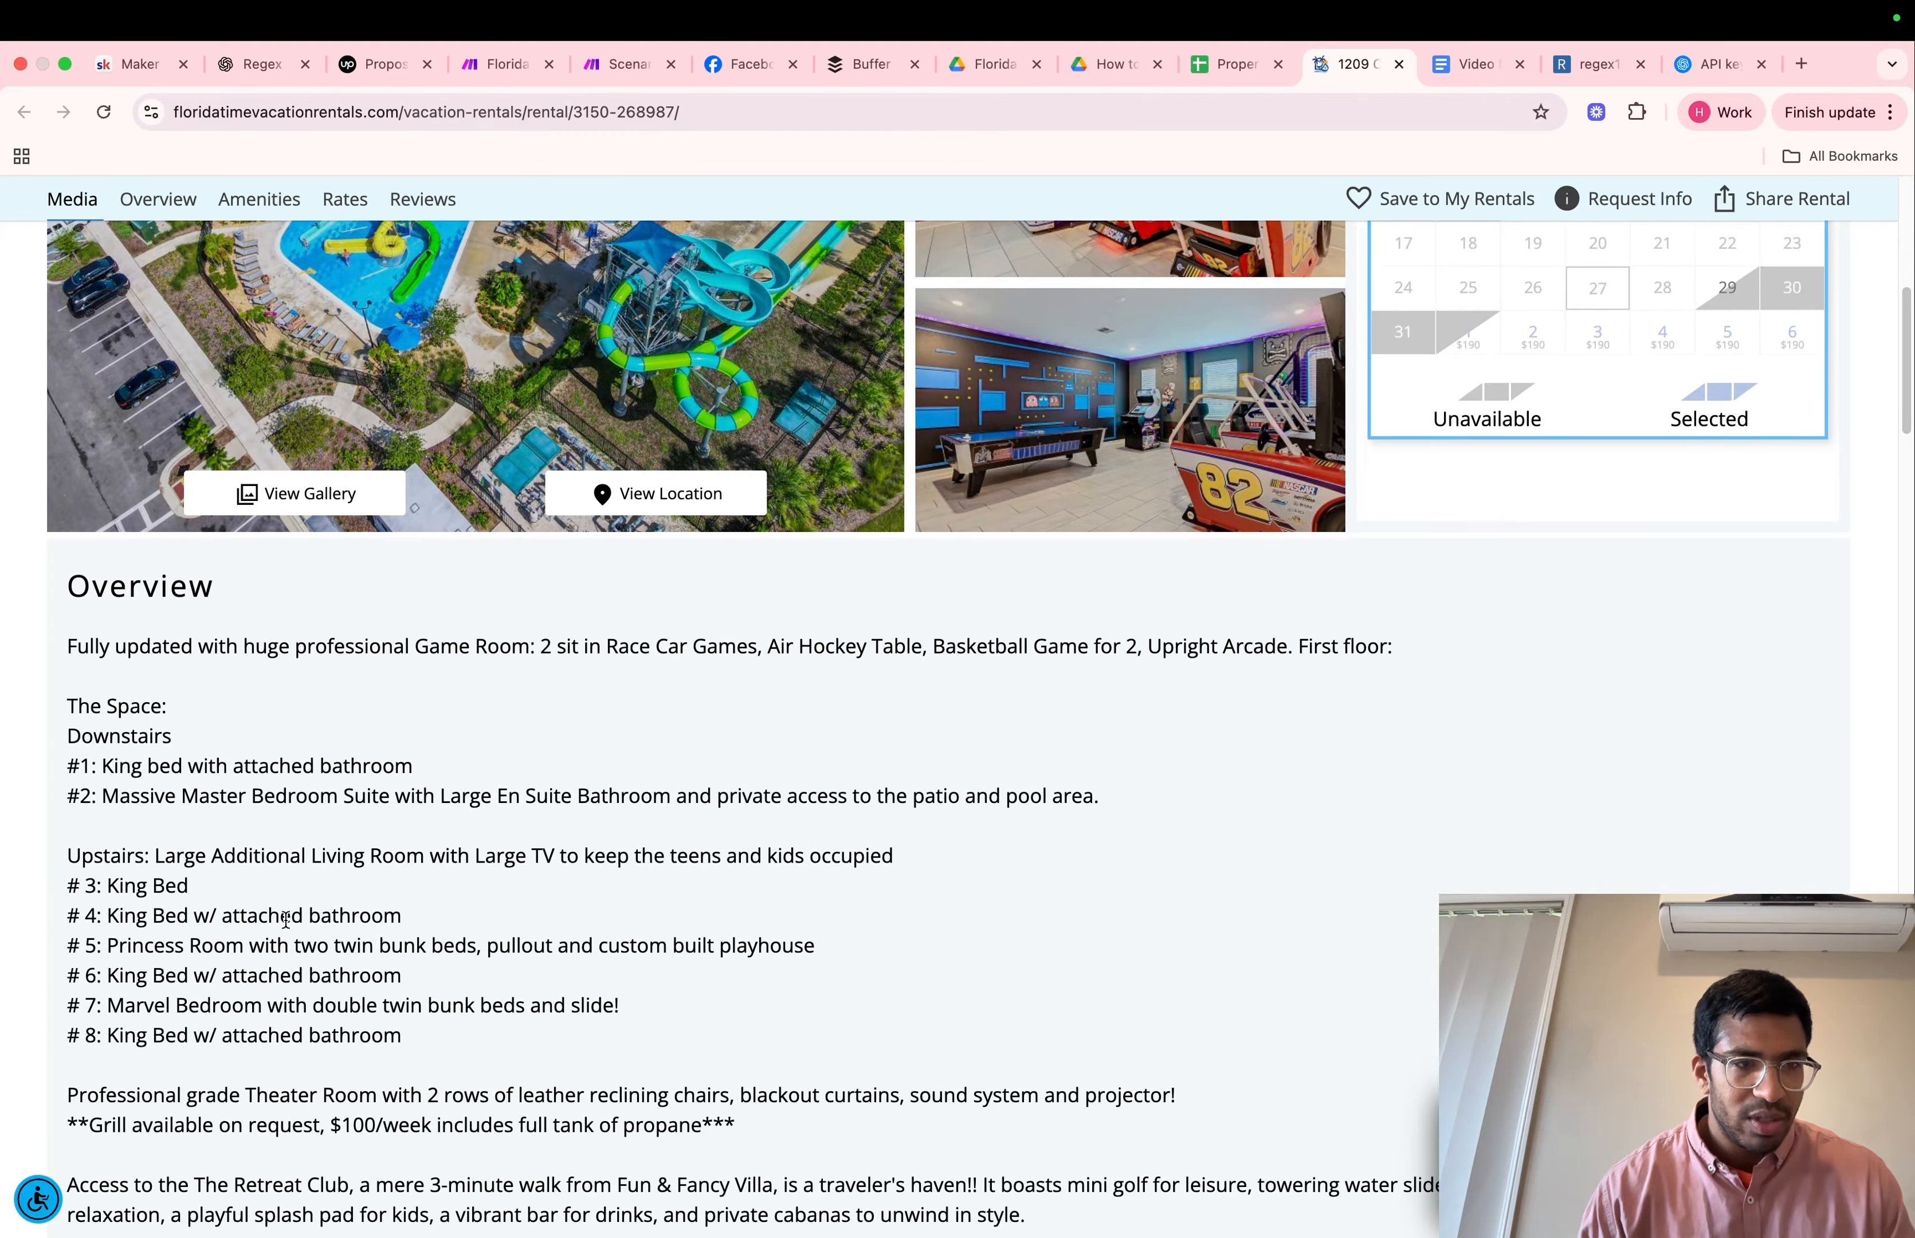
{"action": "scroll", "coordinate": [332, 864], "scroll_direction": "down", "scroll_amount": 4}
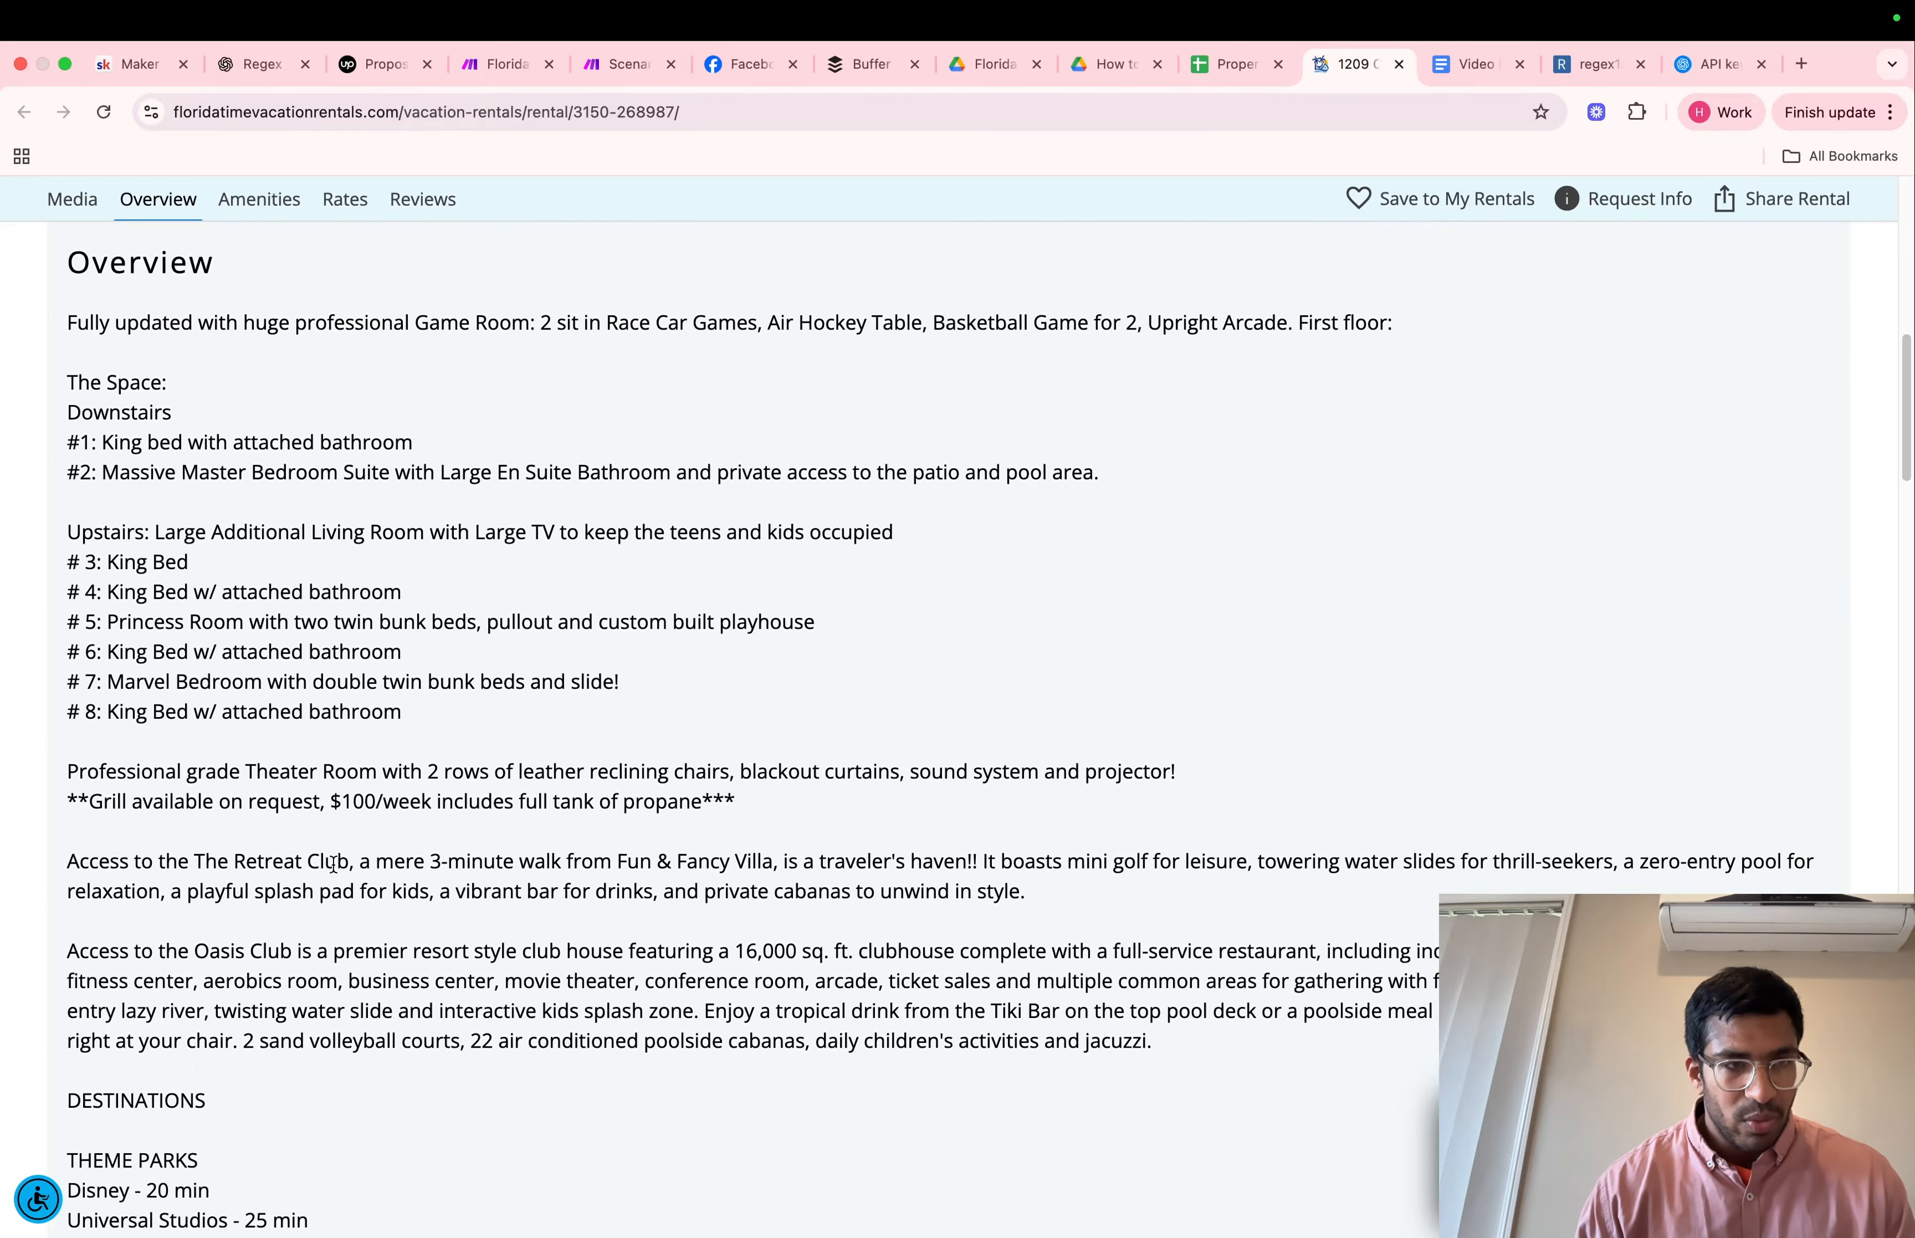
{"action": "scroll", "coordinate": [63, 395], "scroll_direction": "up", "scroll_amount": 2}
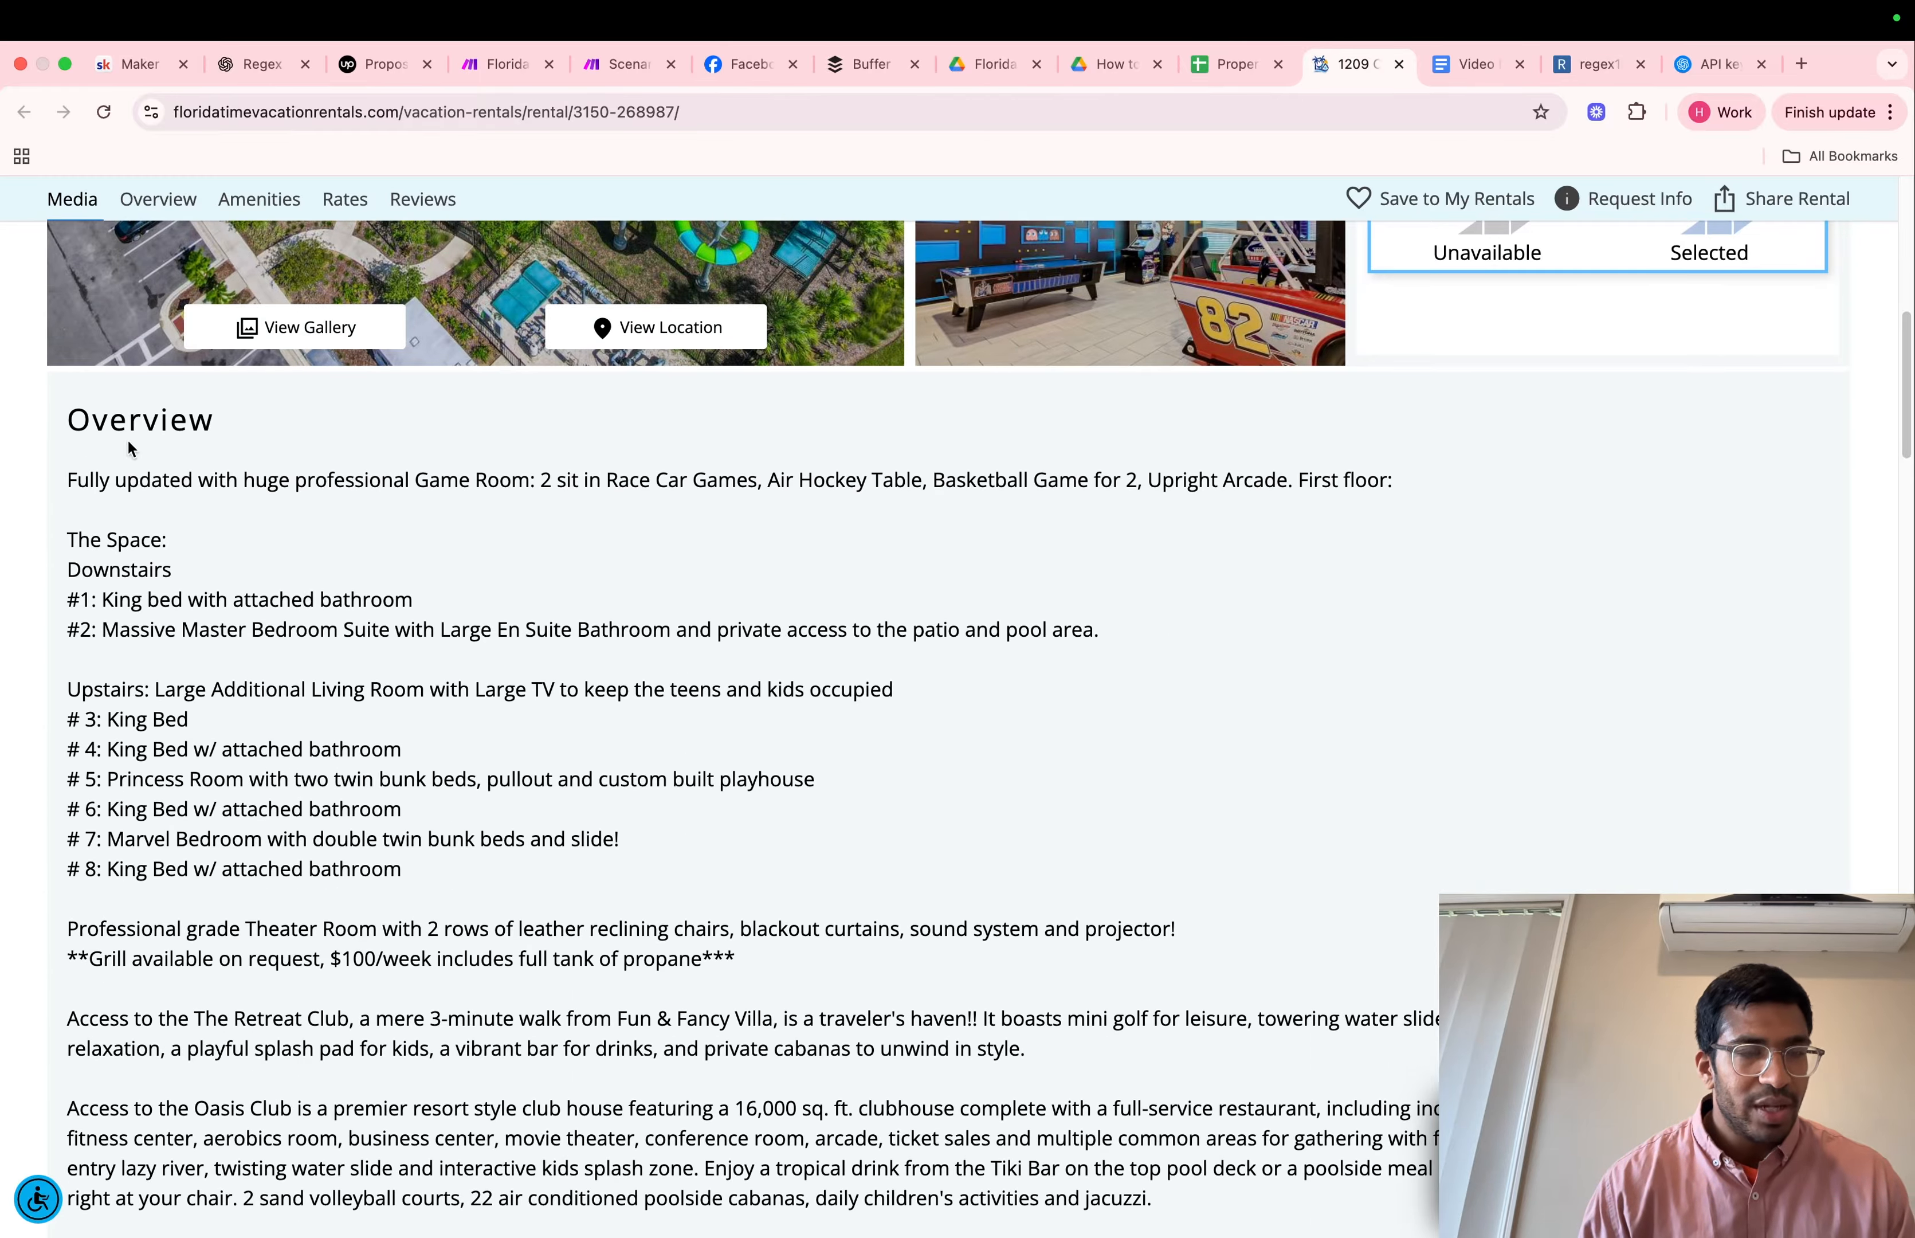
{"action": "scroll", "coordinate": [147, 597], "scroll_direction": "down", "scroll_amount": 7}
{"action": "scroll", "coordinate": [147, 596], "scroll_direction": "down", "scroll_amount": 12}
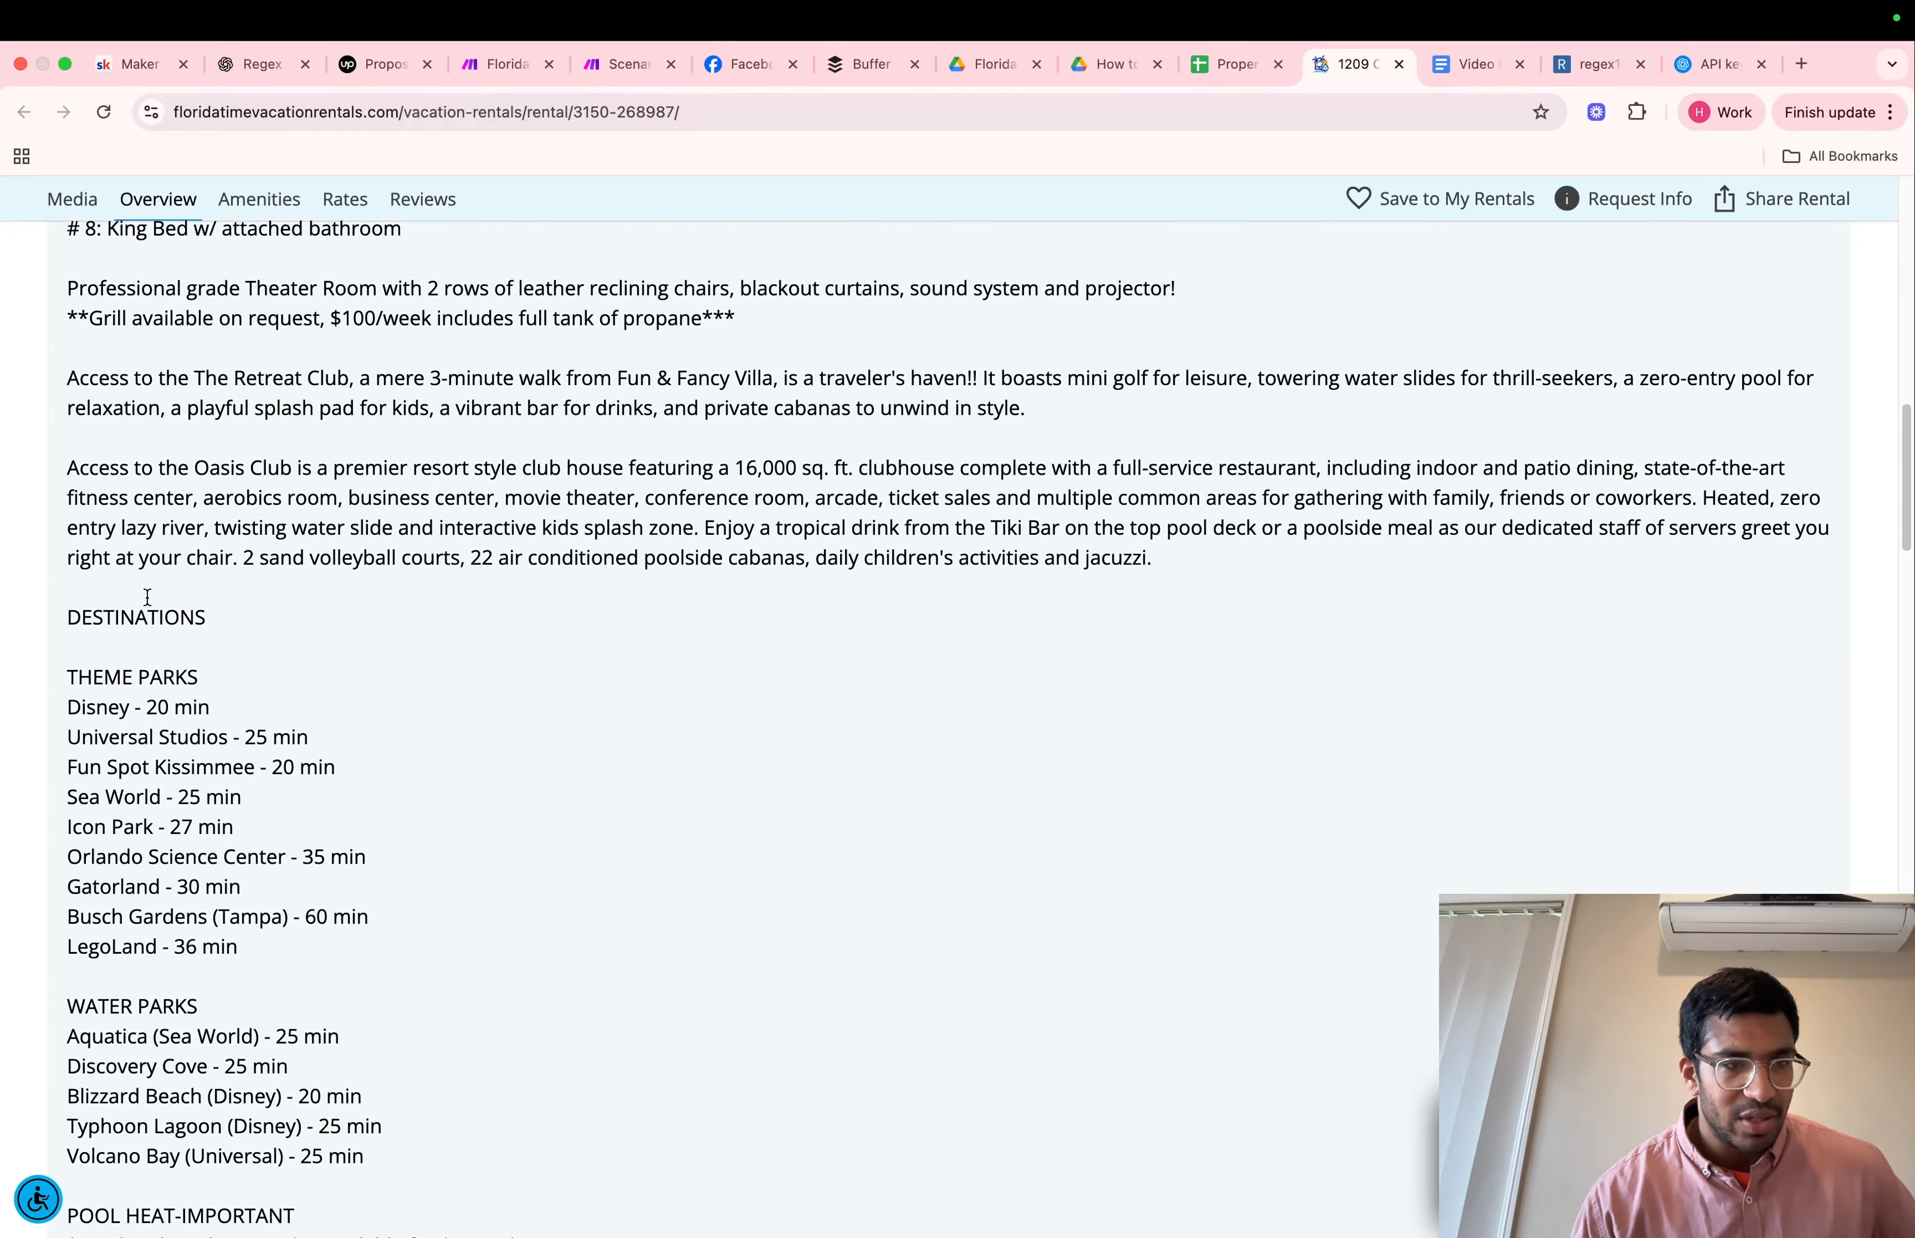
{"action": "scroll", "coordinate": [147, 597], "scroll_direction": "down", "scroll_amount": 9}
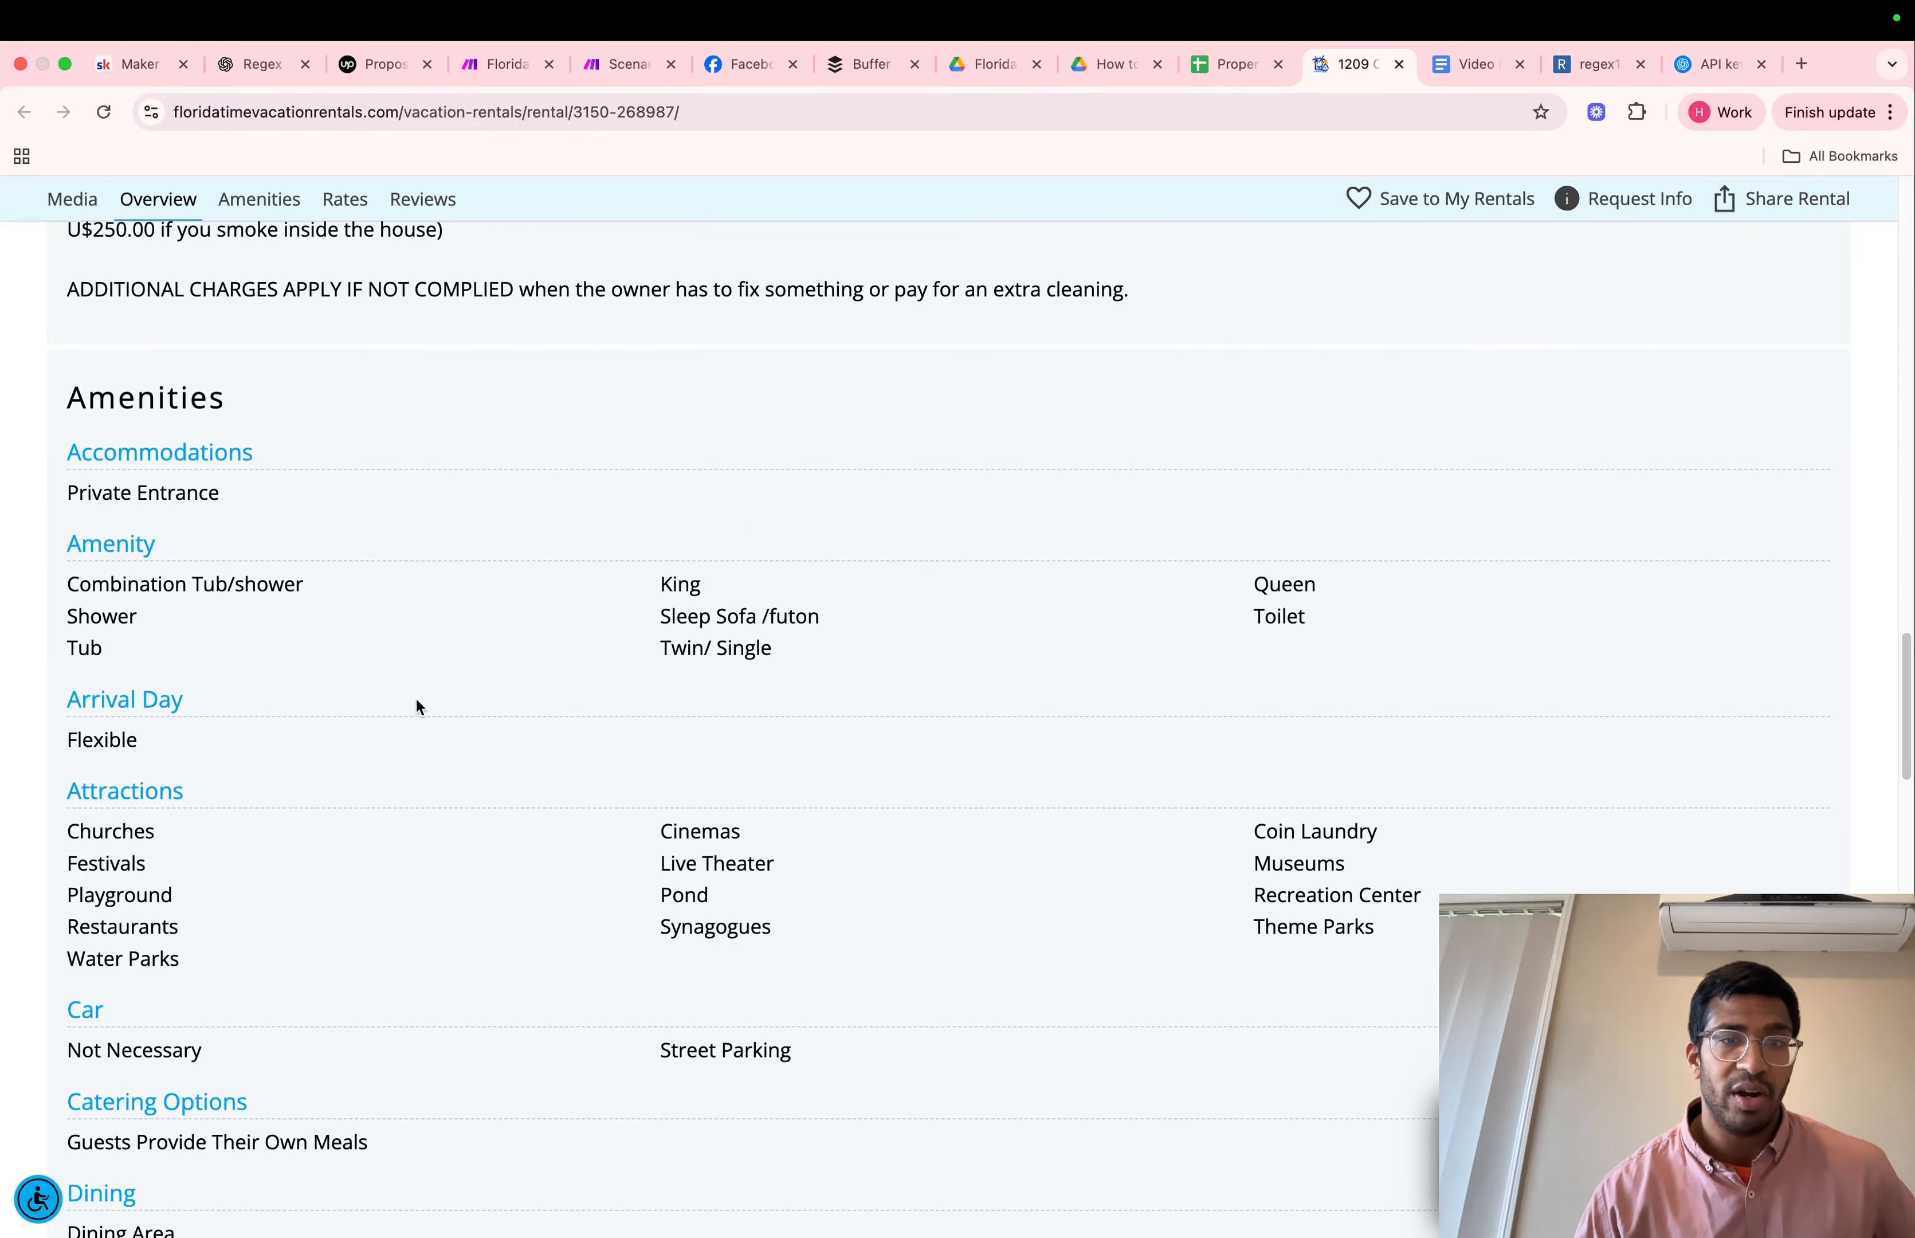
{"action": "scroll", "coordinate": [418, 706], "scroll_direction": "down", "scroll_amount": 2}
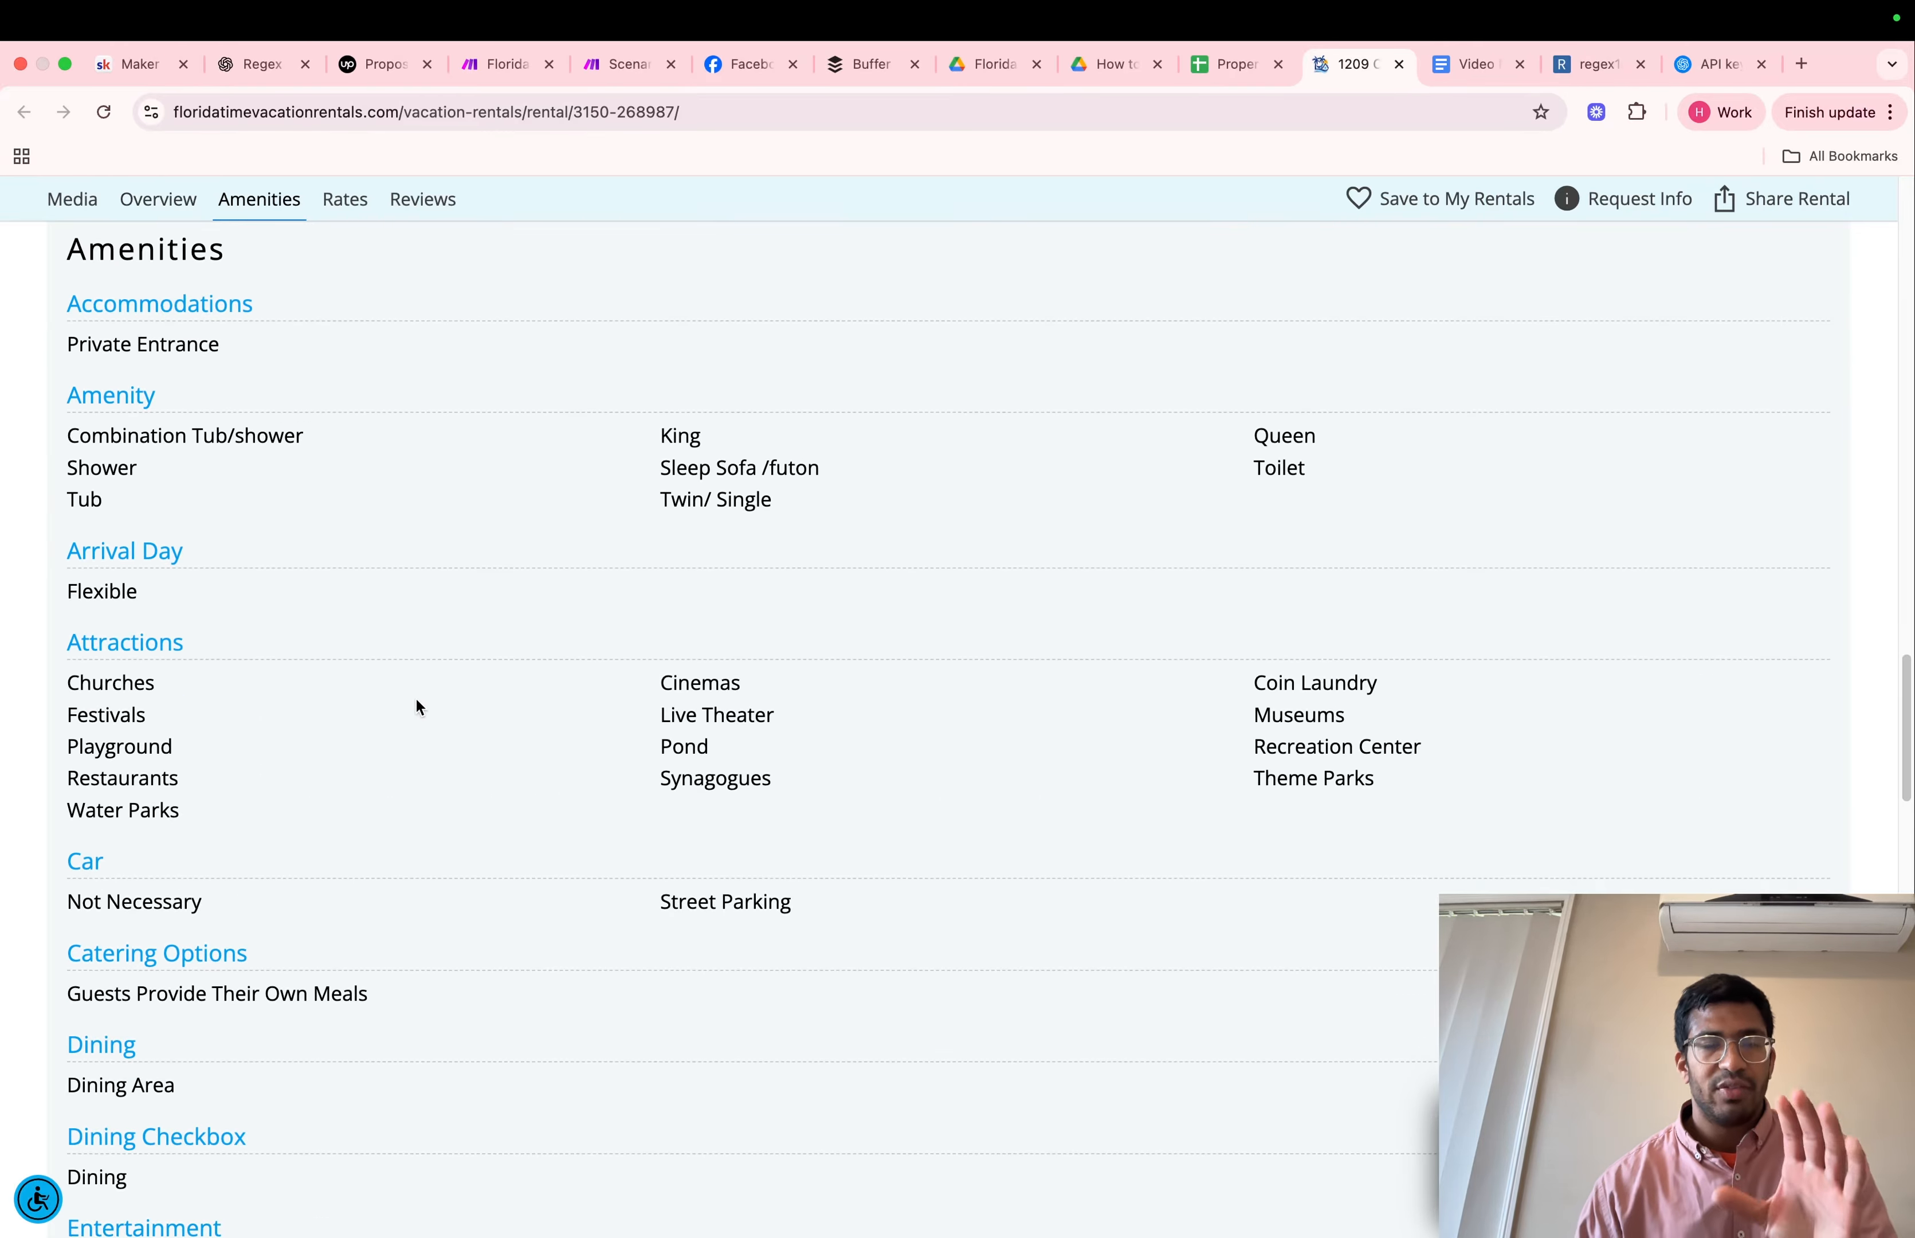
{"action": "scroll", "coordinate": [418, 706], "scroll_direction": "down", "scroll_amount": 20}
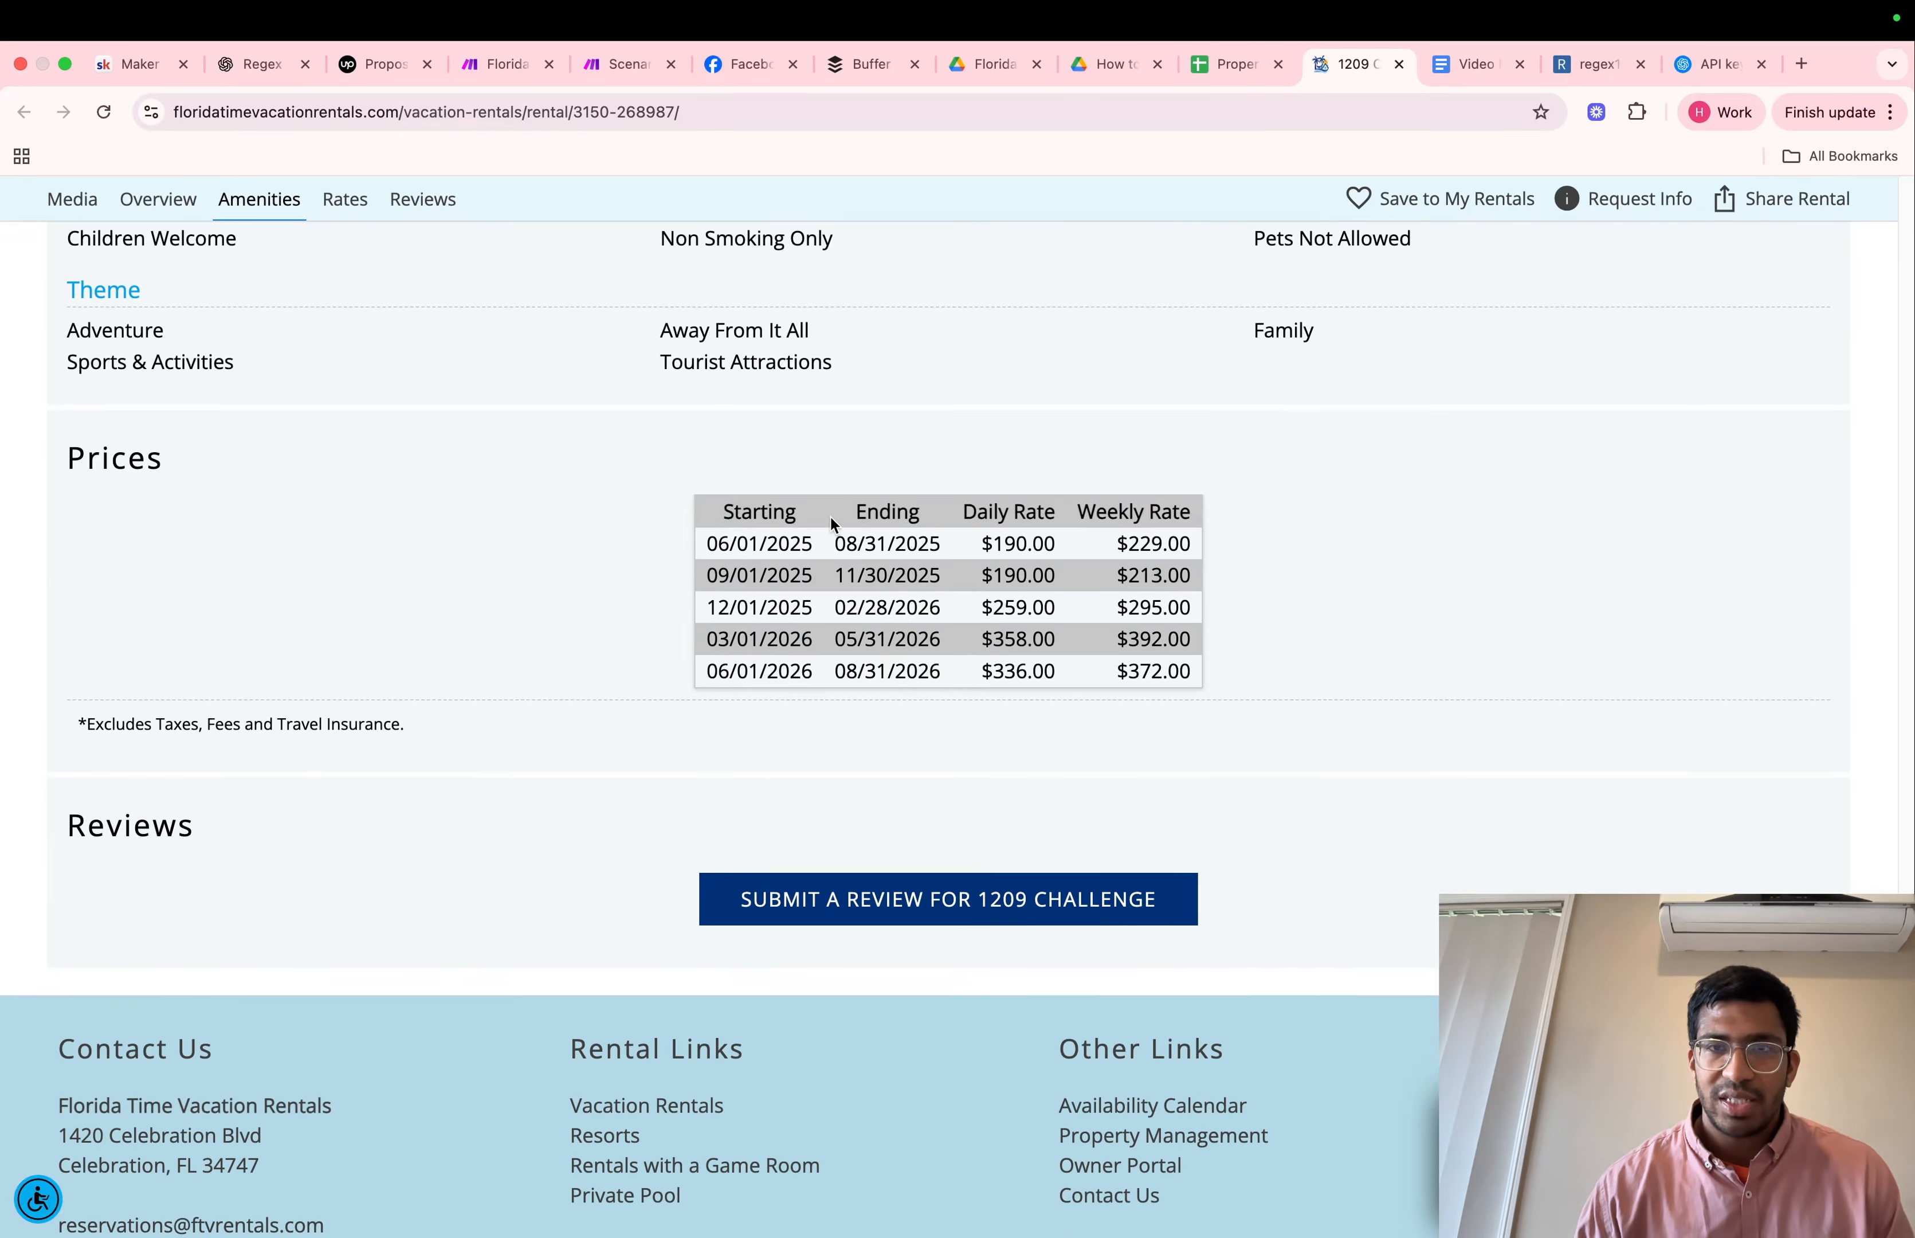
Return to the Make scenario and copy the passage from "The Space:" through "REQUEST INFO" out of the HTML to text module's Text output
{"action": "left_click", "coordinate": [619, 80]}
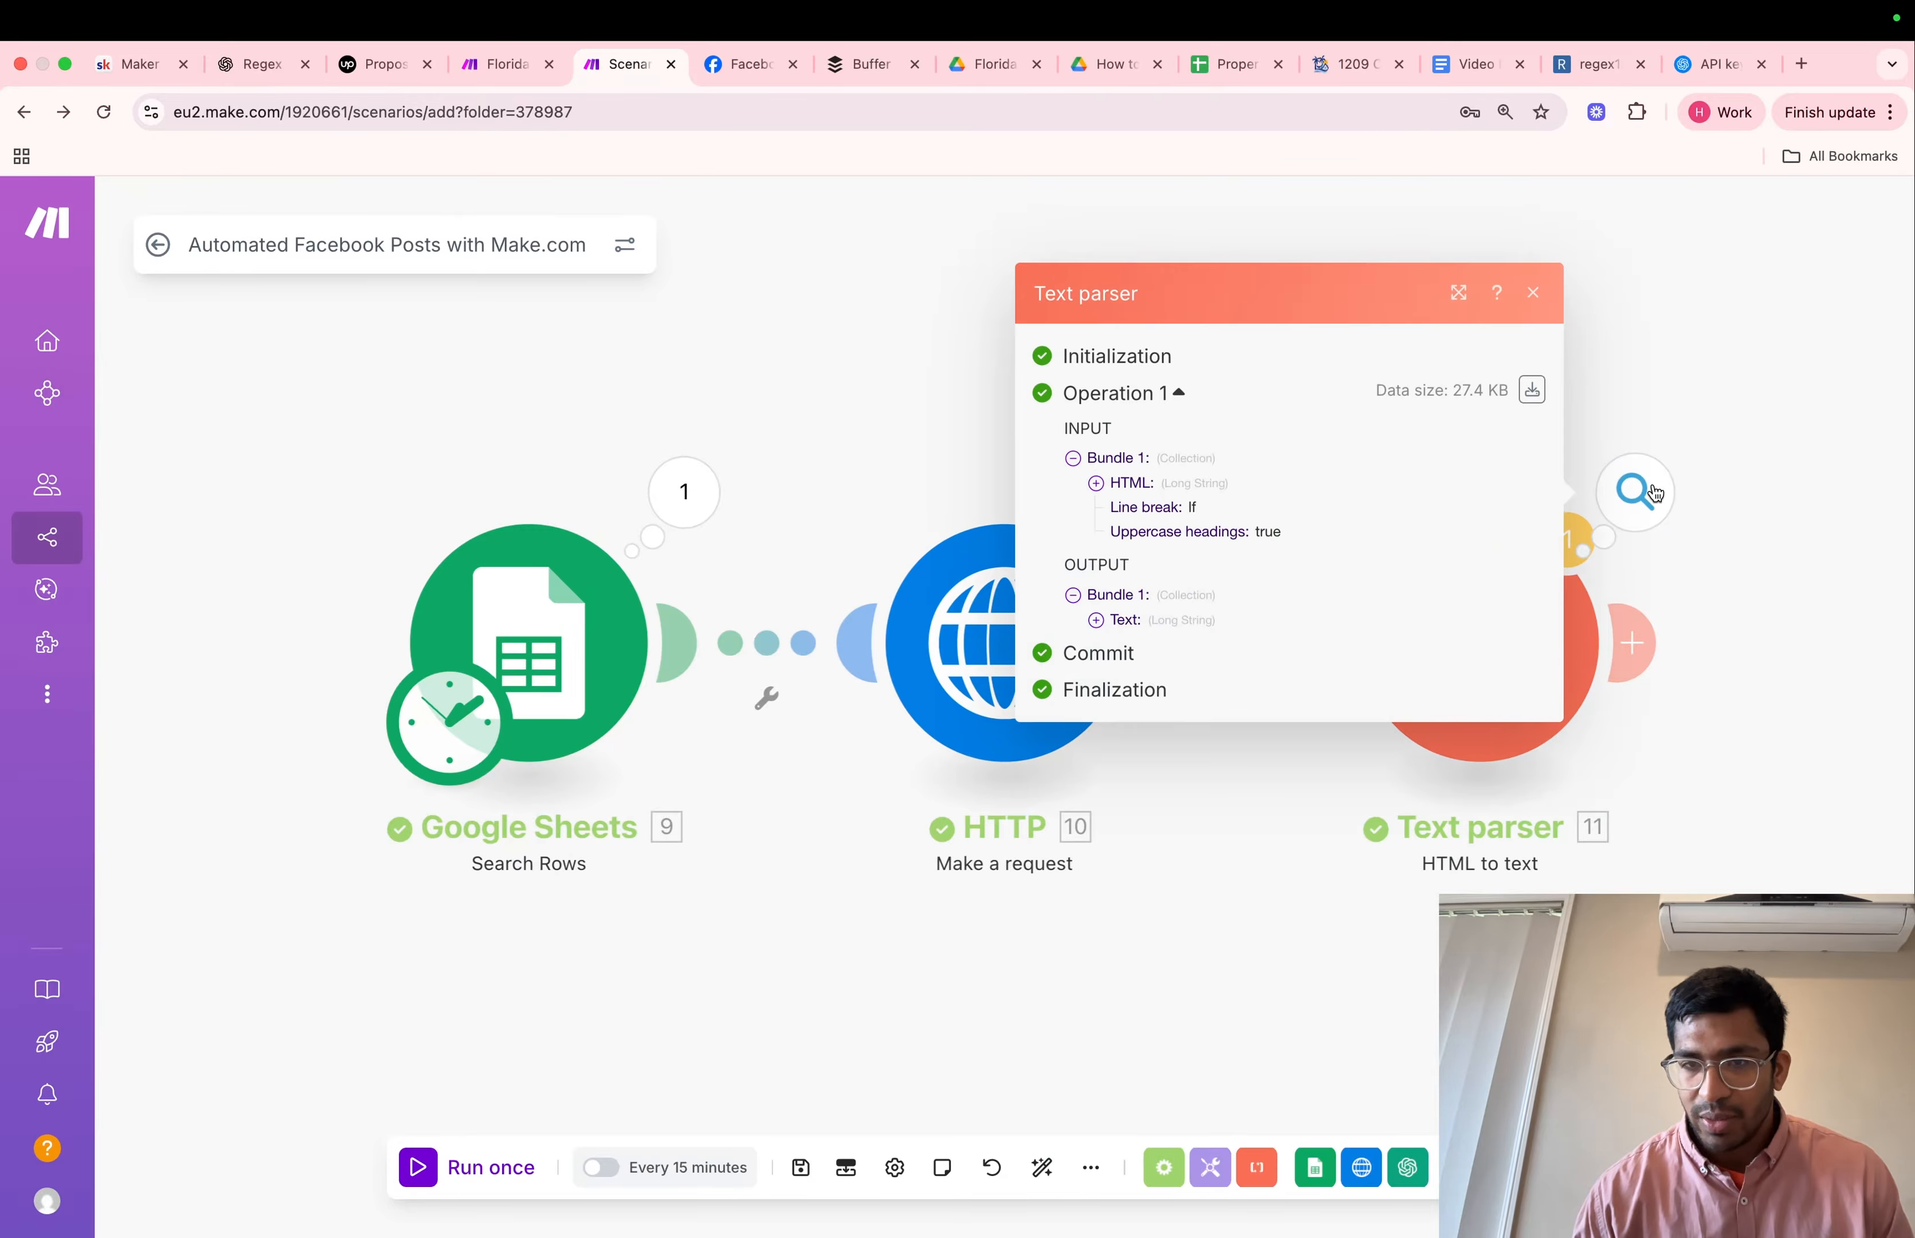
{"action": "left_click", "coordinate": [1174, 620]}
{"action": "scroll", "coordinate": [1224, 769], "scroll_direction": "down", "scroll_amount": 10}
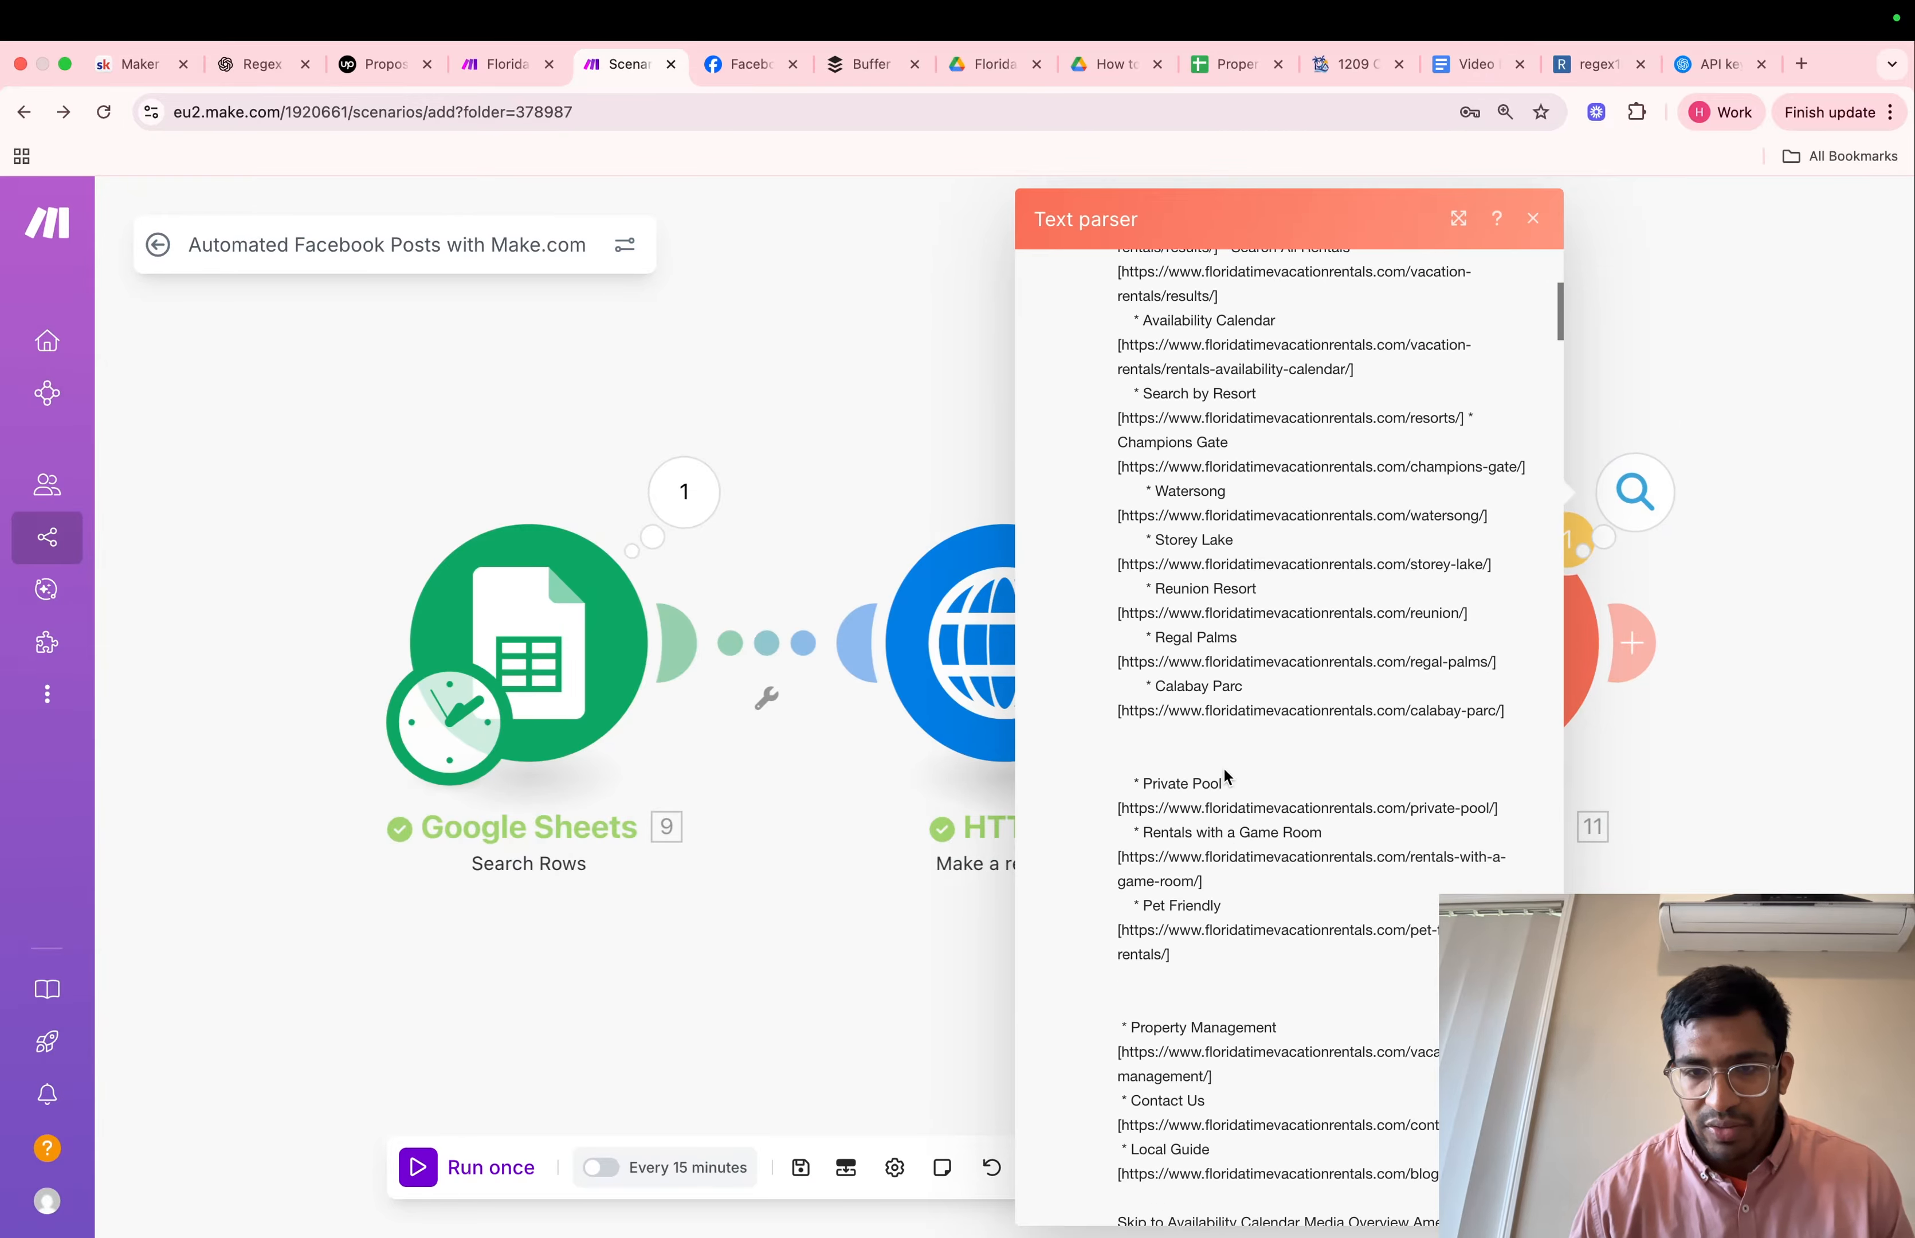
{"action": "scroll", "coordinate": [1224, 769], "scroll_direction": "down", "scroll_amount": 15}
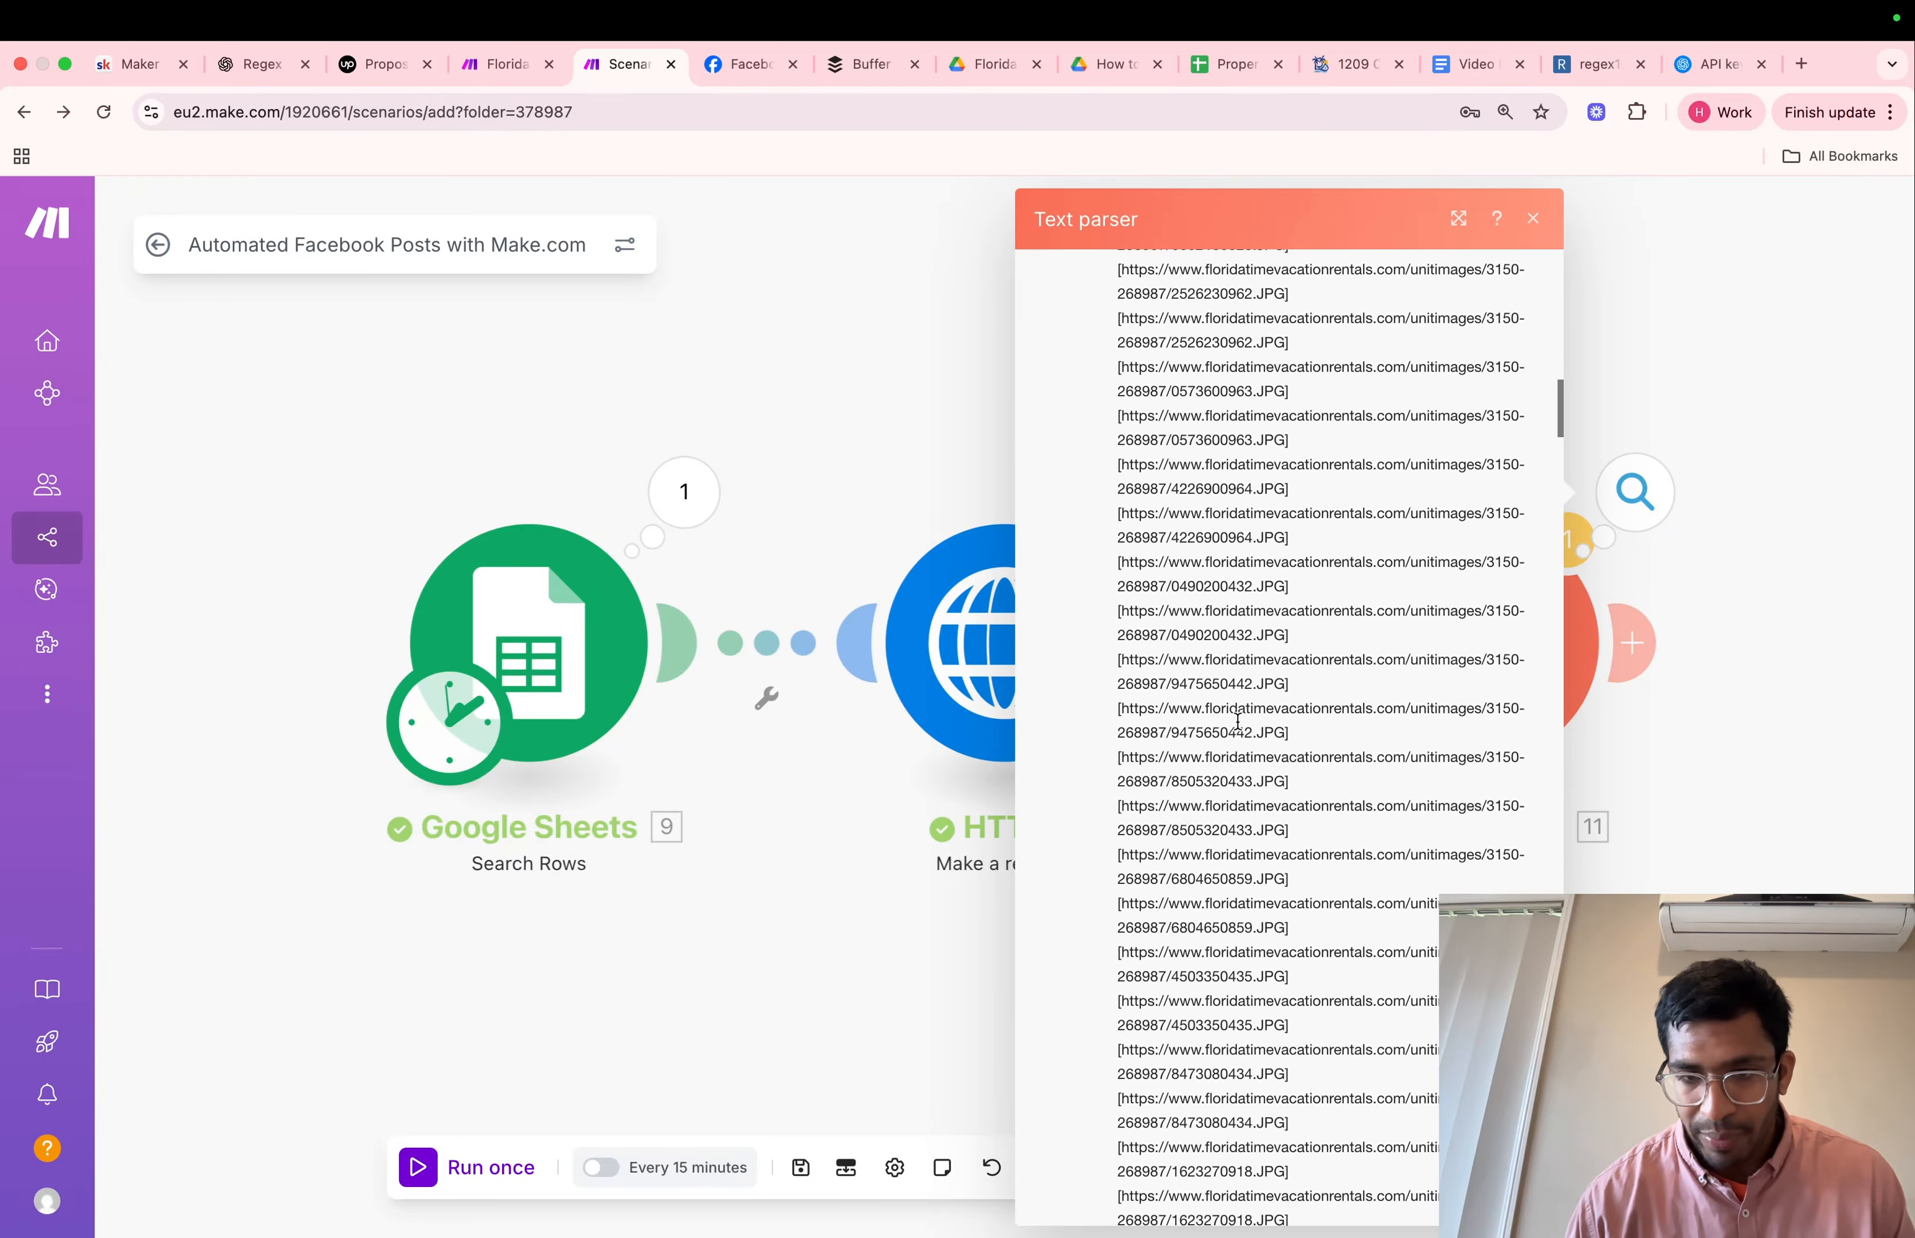
{"action": "scroll", "coordinate": [1238, 714], "scroll_direction": "down", "scroll_amount": 15}
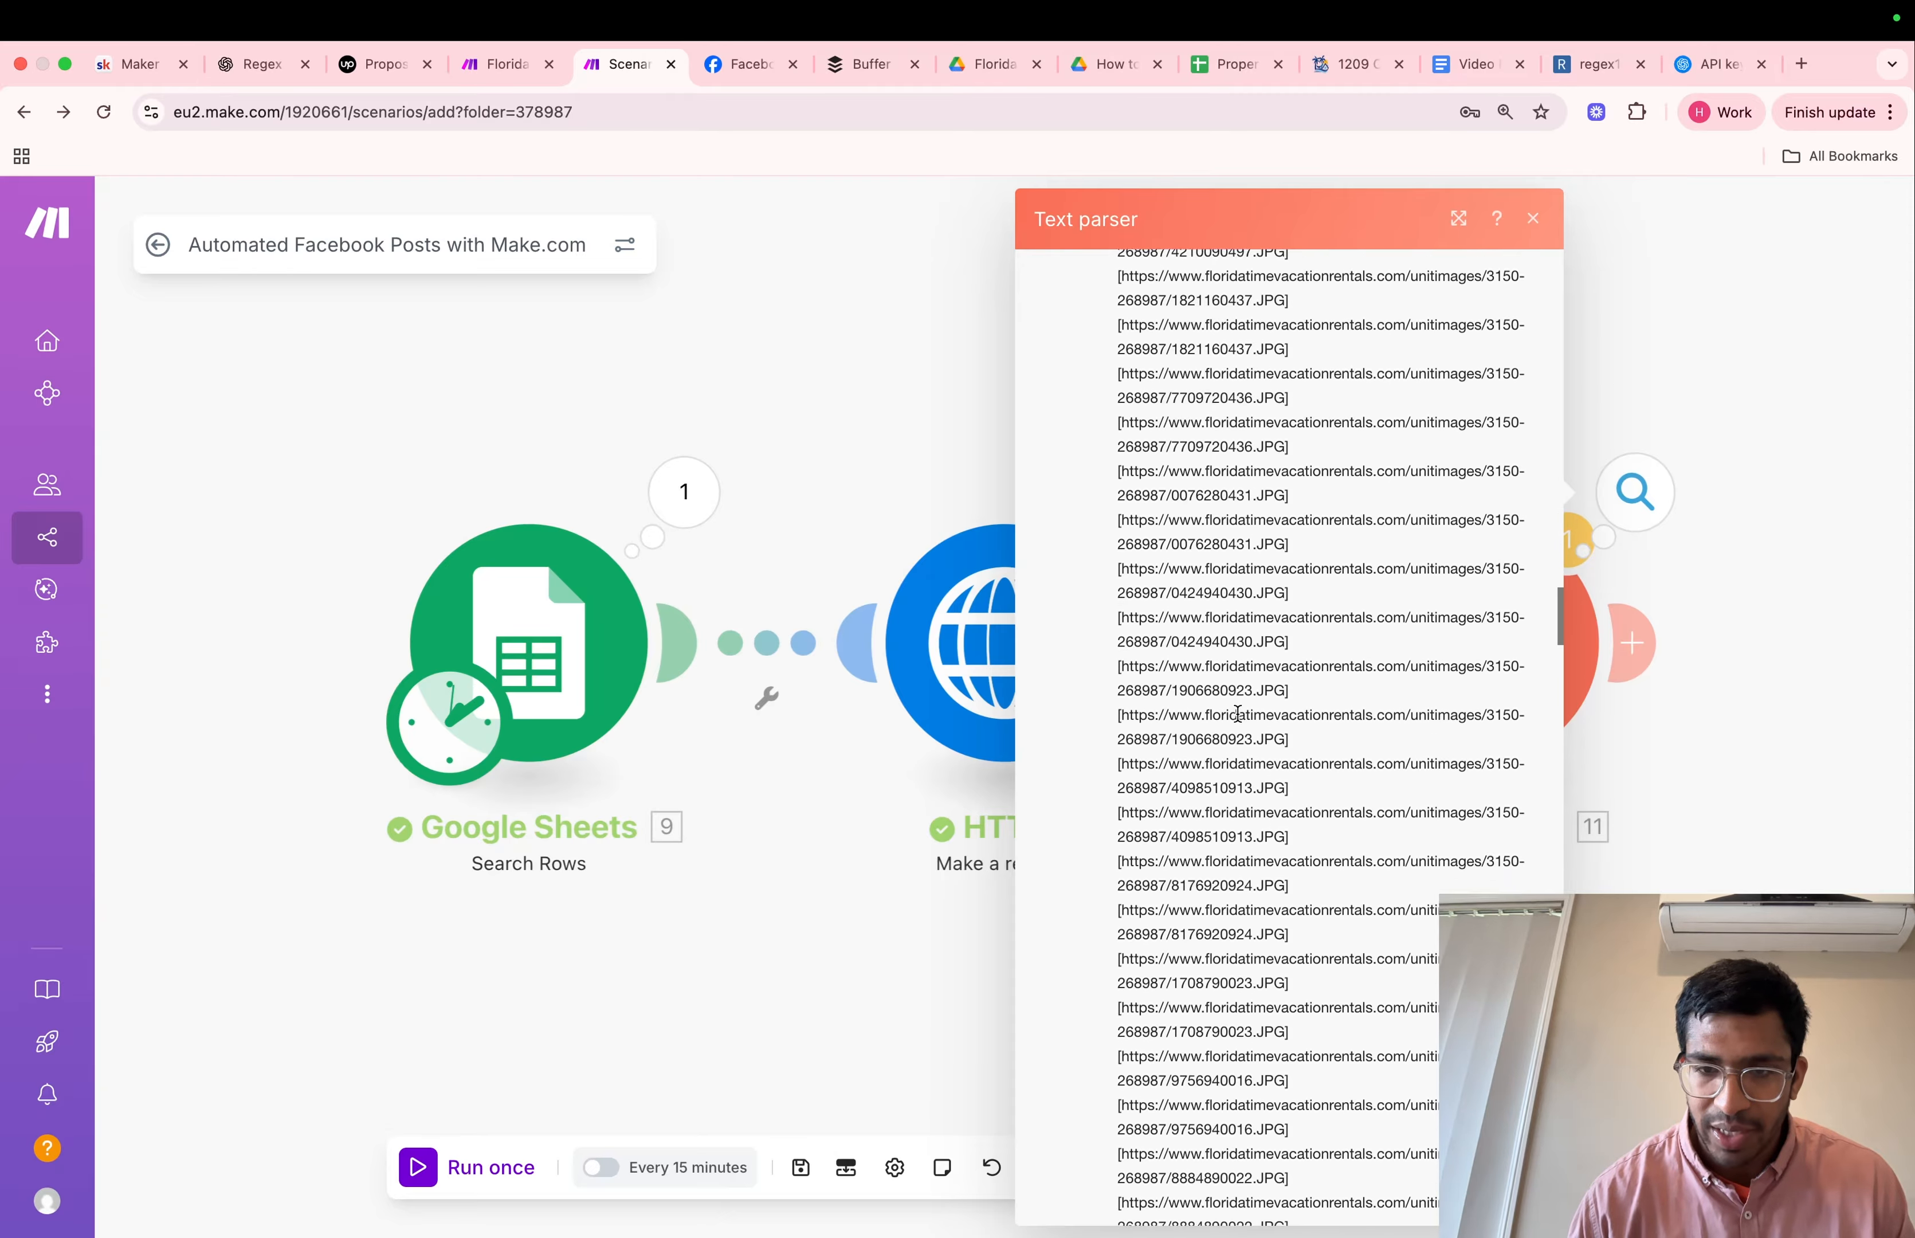
{"action": "scroll", "coordinate": [1240, 690], "scroll_direction": "down", "scroll_amount": 15}
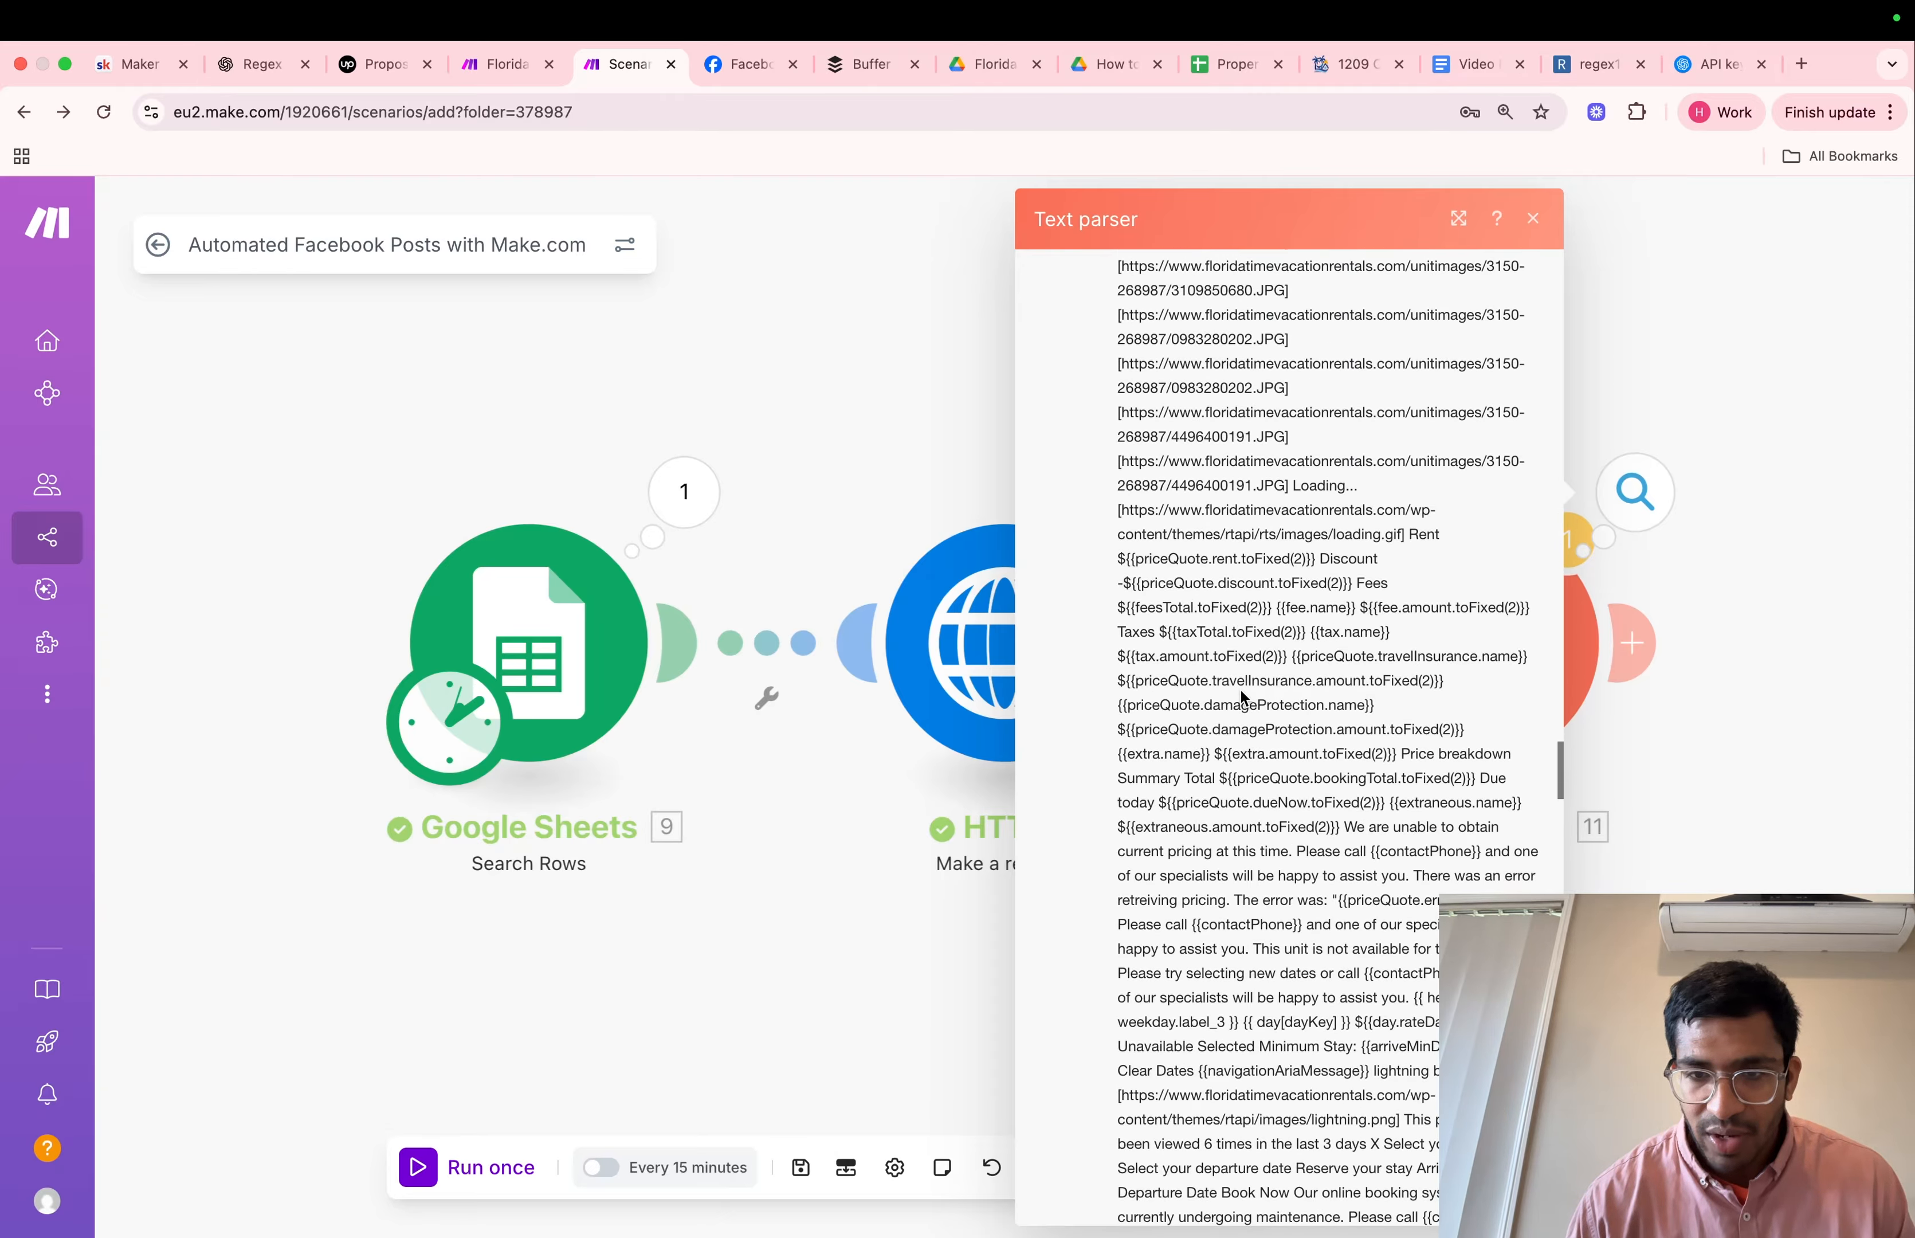
{"action": "scroll", "coordinate": [1241, 690], "scroll_direction": "down", "scroll_amount": 10}
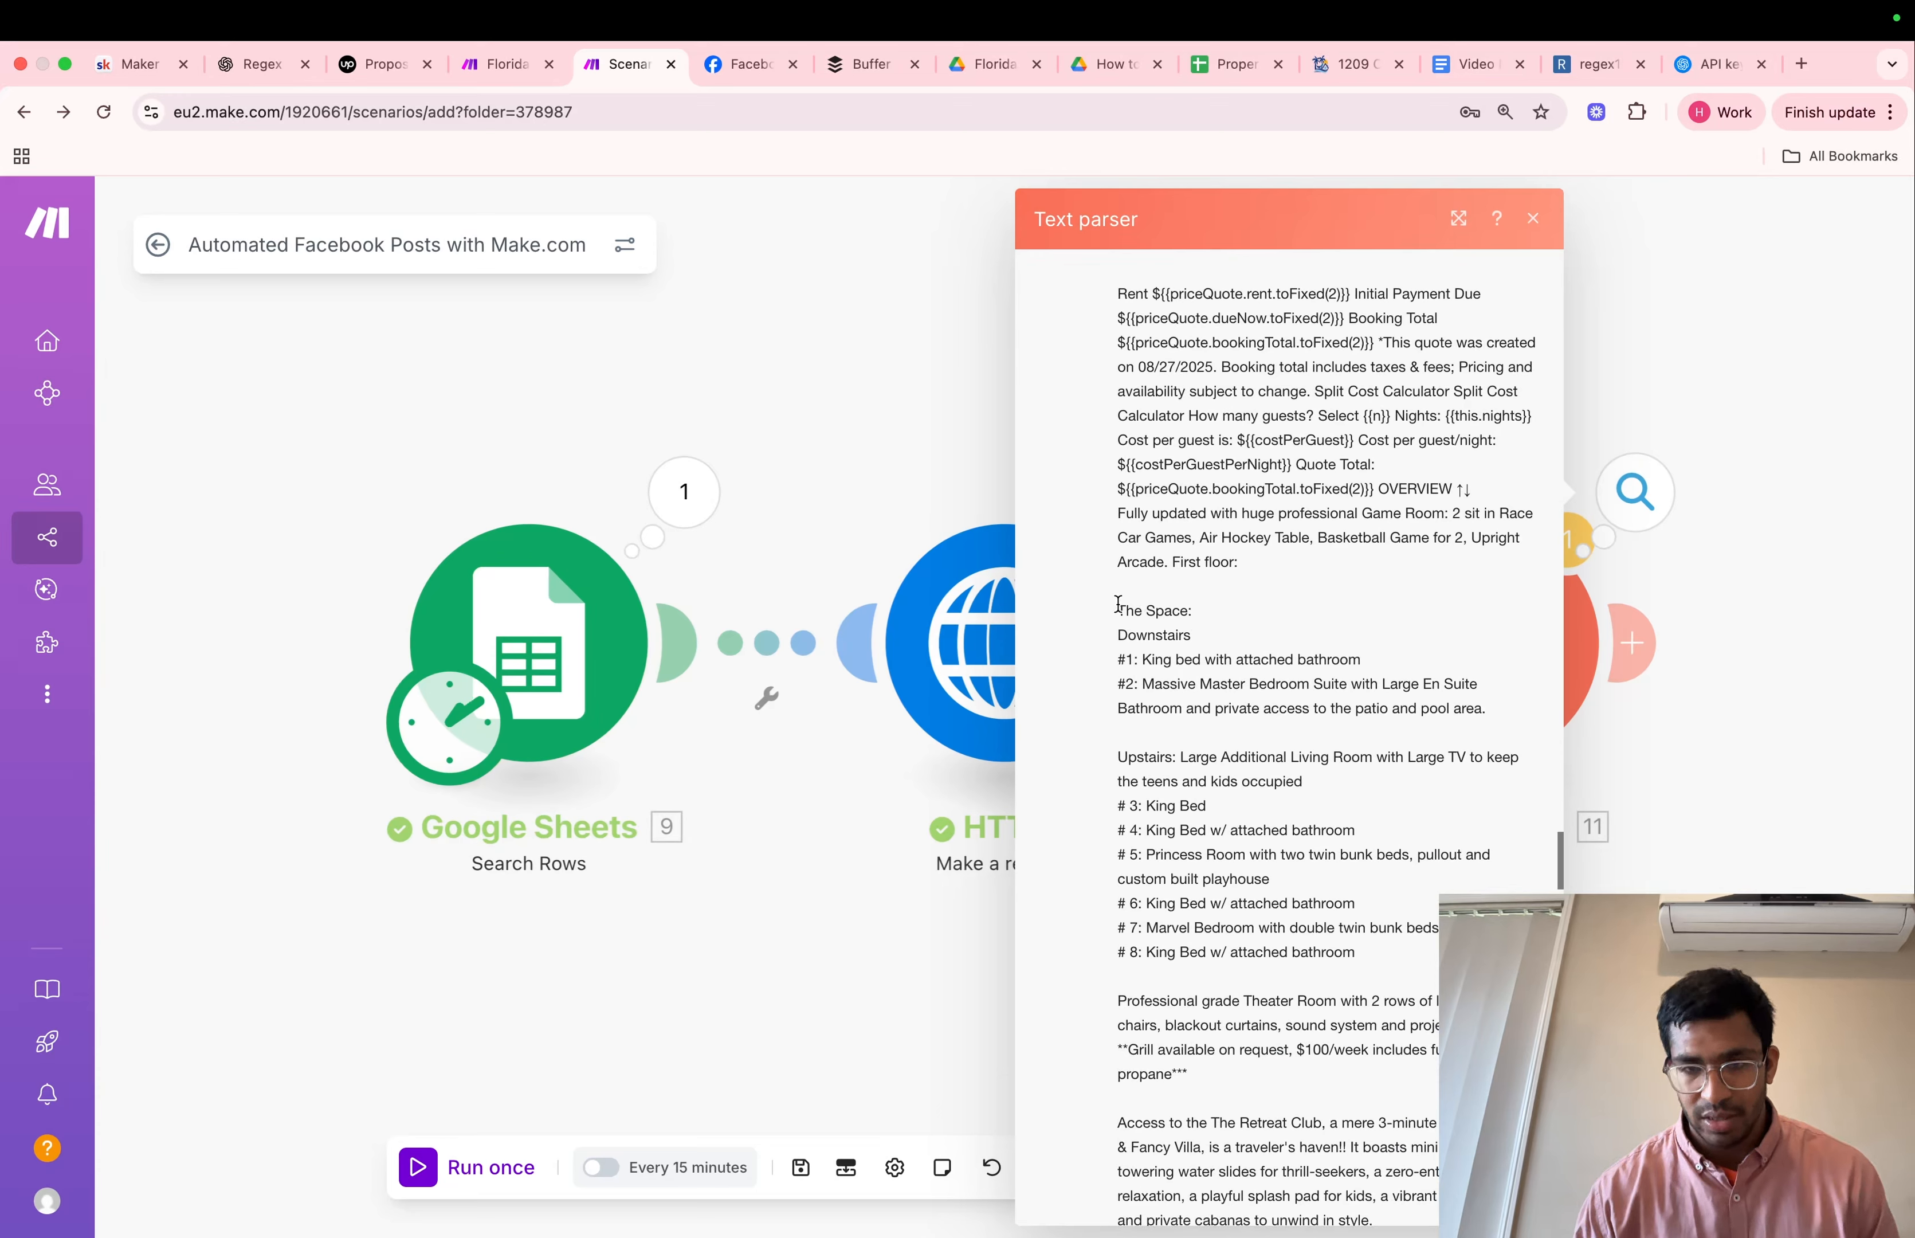
{"action": "left_click_drag", "start_coordinate": [1119, 610], "coordinate": [1296, 357]}
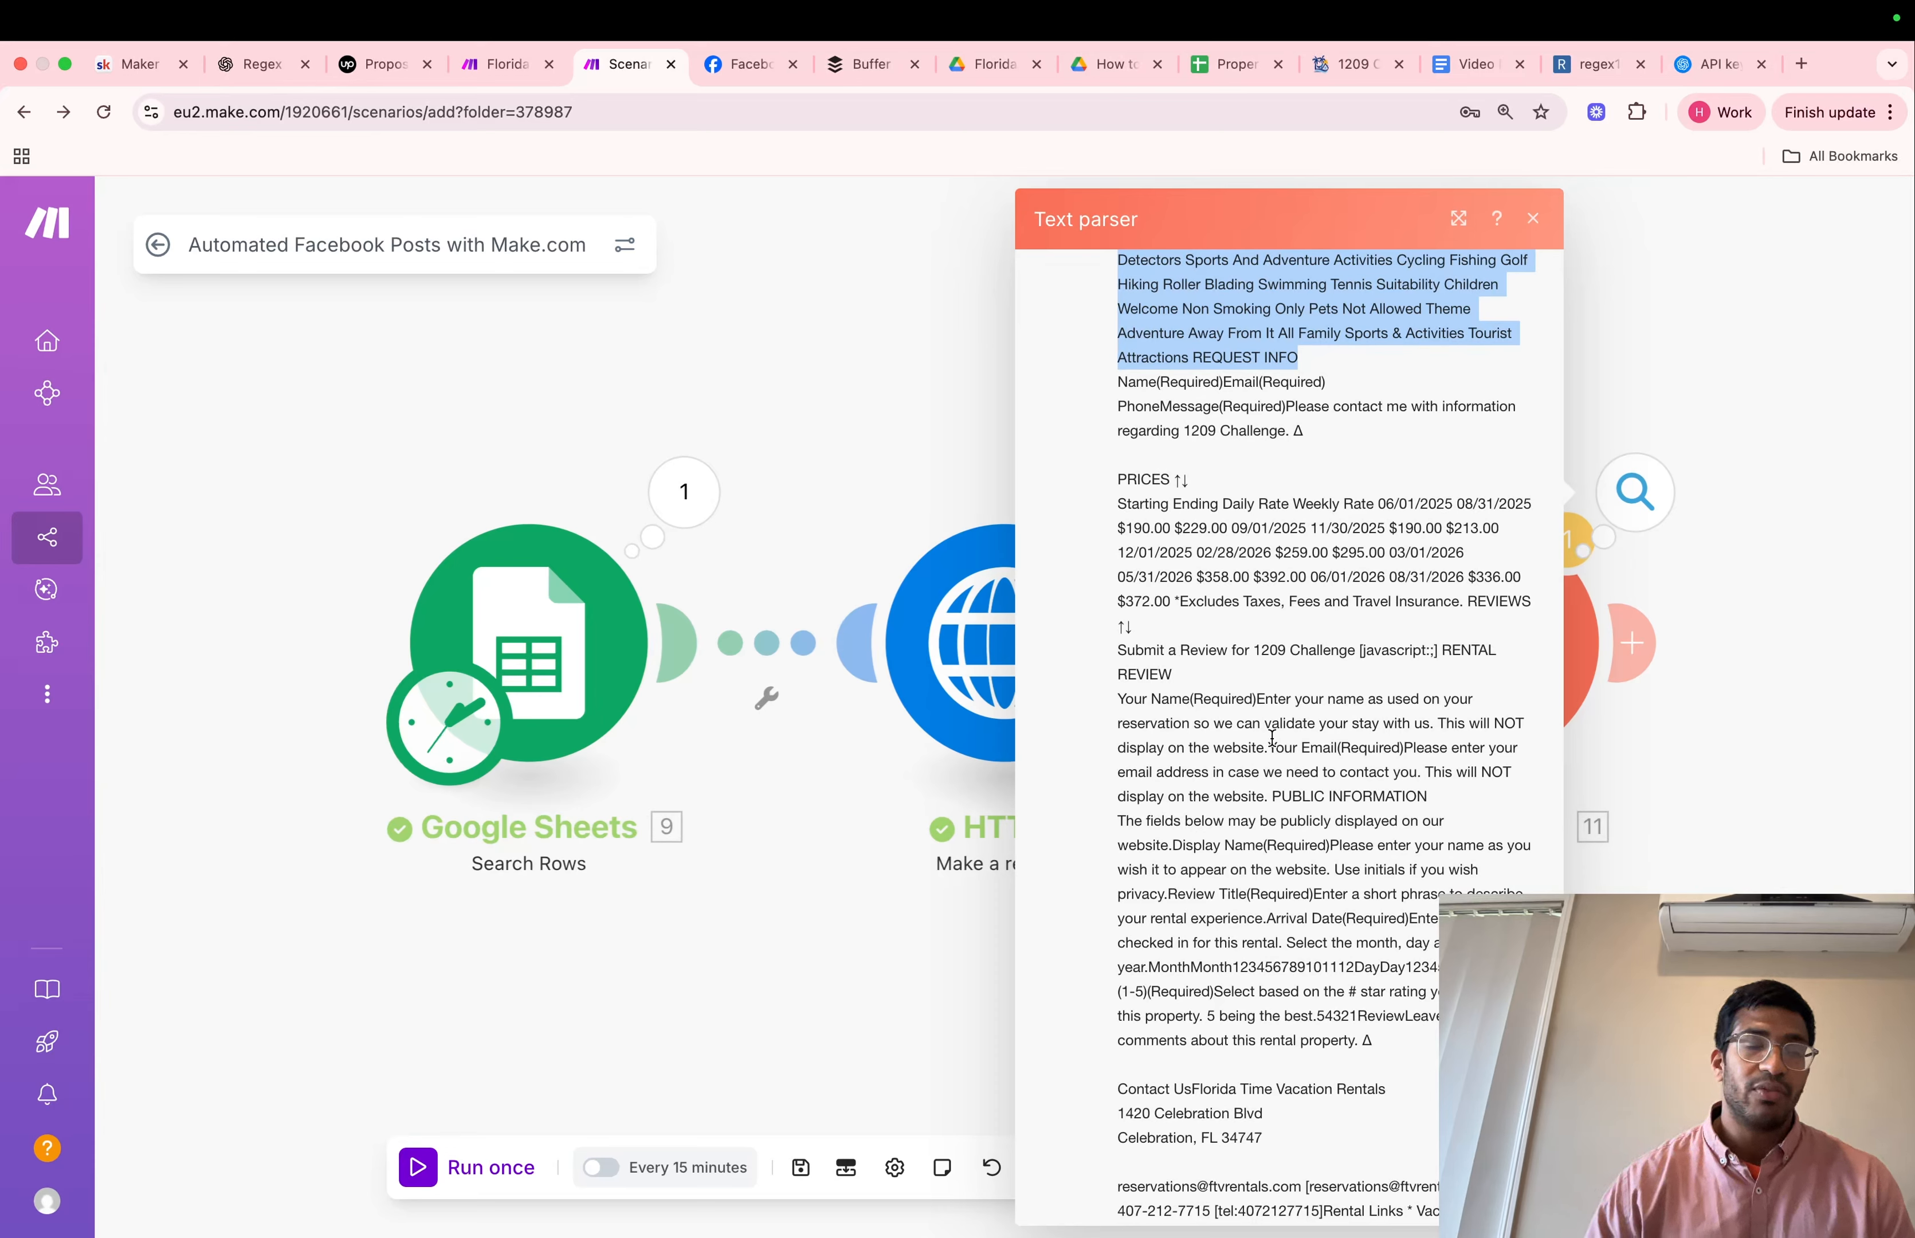
{"action": "right_click", "coordinate": [1213, 302]}
{"action": "left_click", "coordinate": [1260, 351]}
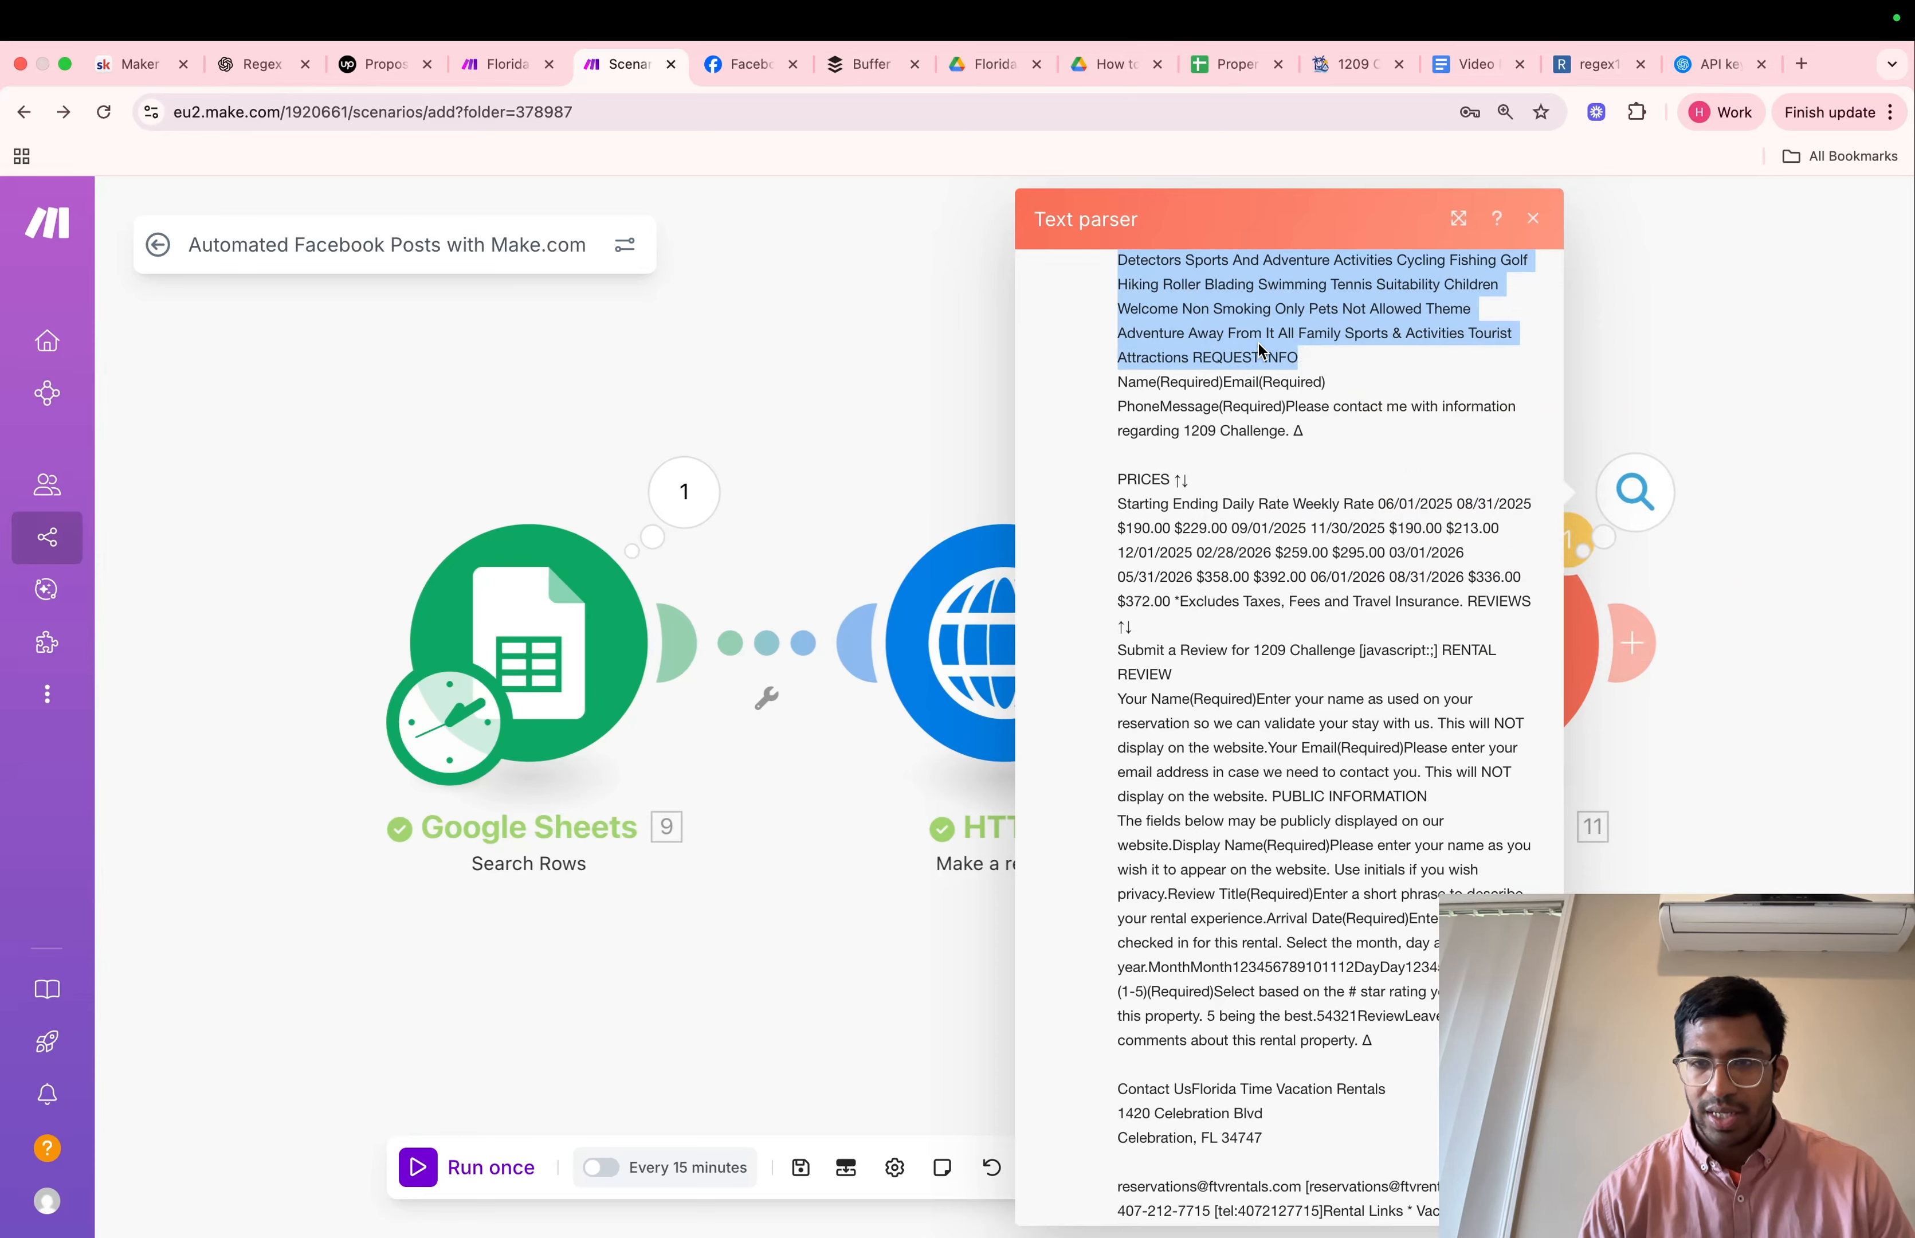
{"action": "left_click", "coordinate": [1668, 373]}
Add a Text parser Match pattern module after the HTML to text module, searching the apps for "text"
{"action": "left_click", "coordinate": [1634, 642]}
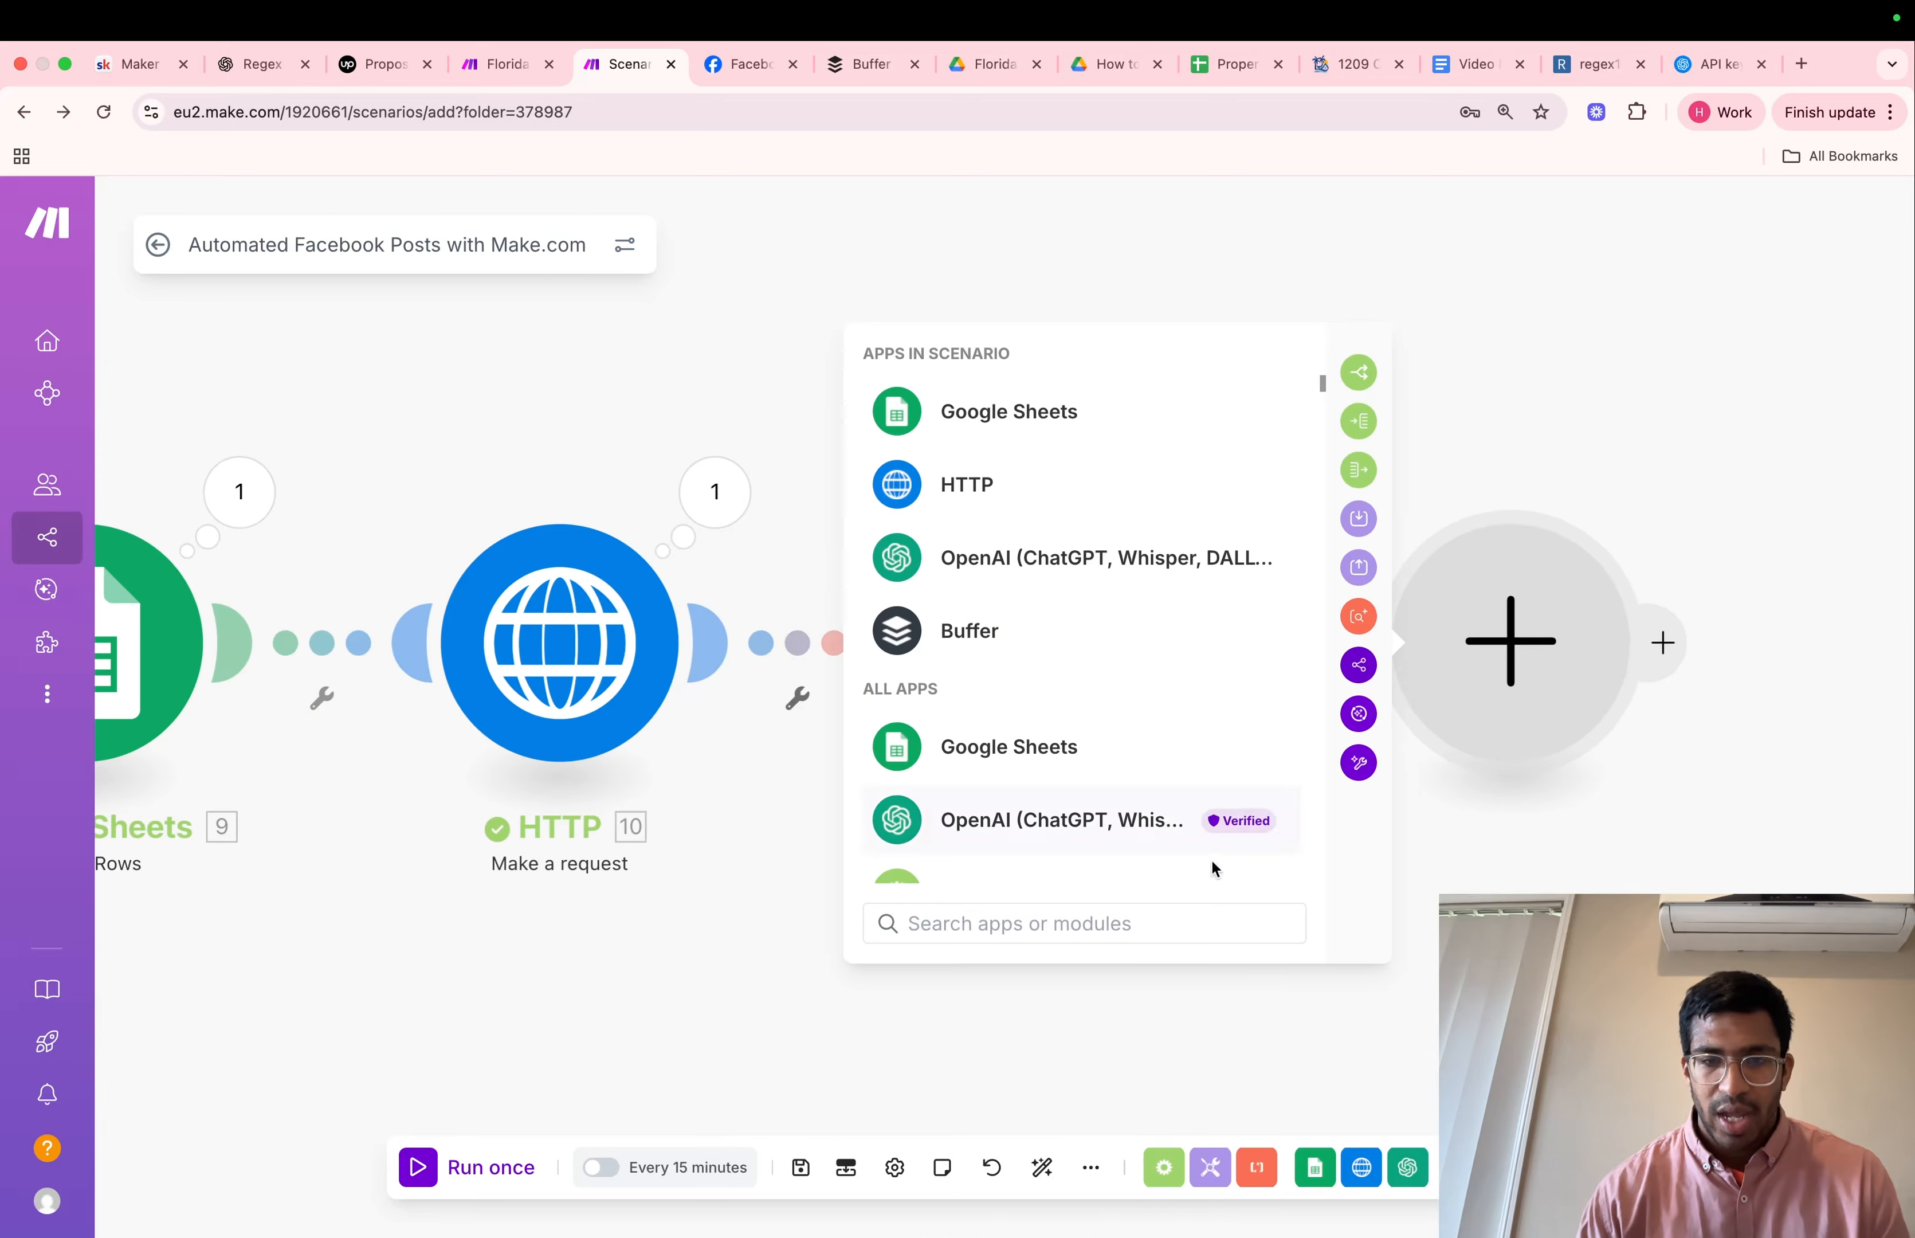
{"action": "type", "text": "text"}
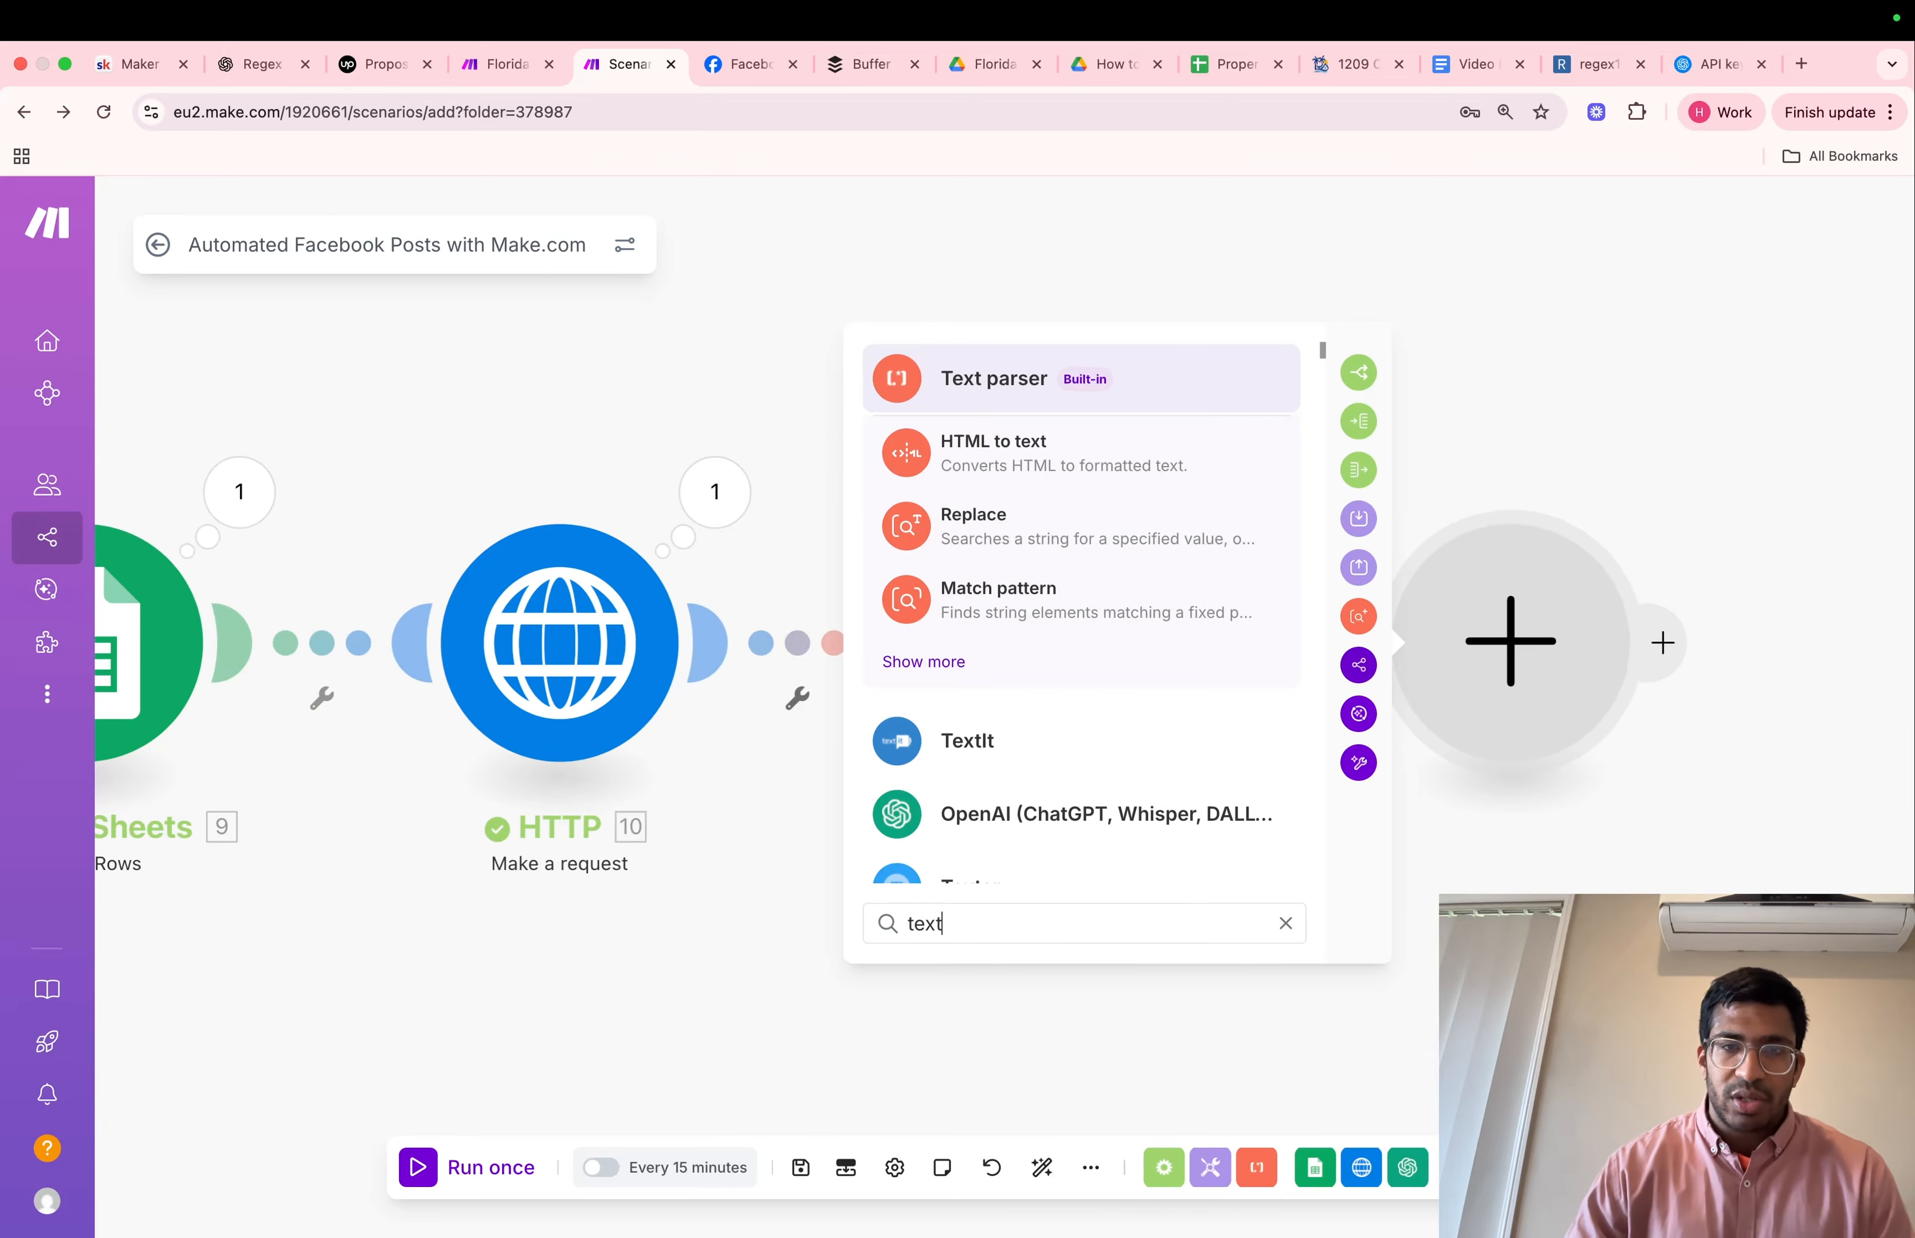
{"action": "left_click", "coordinate": [1085, 602]}
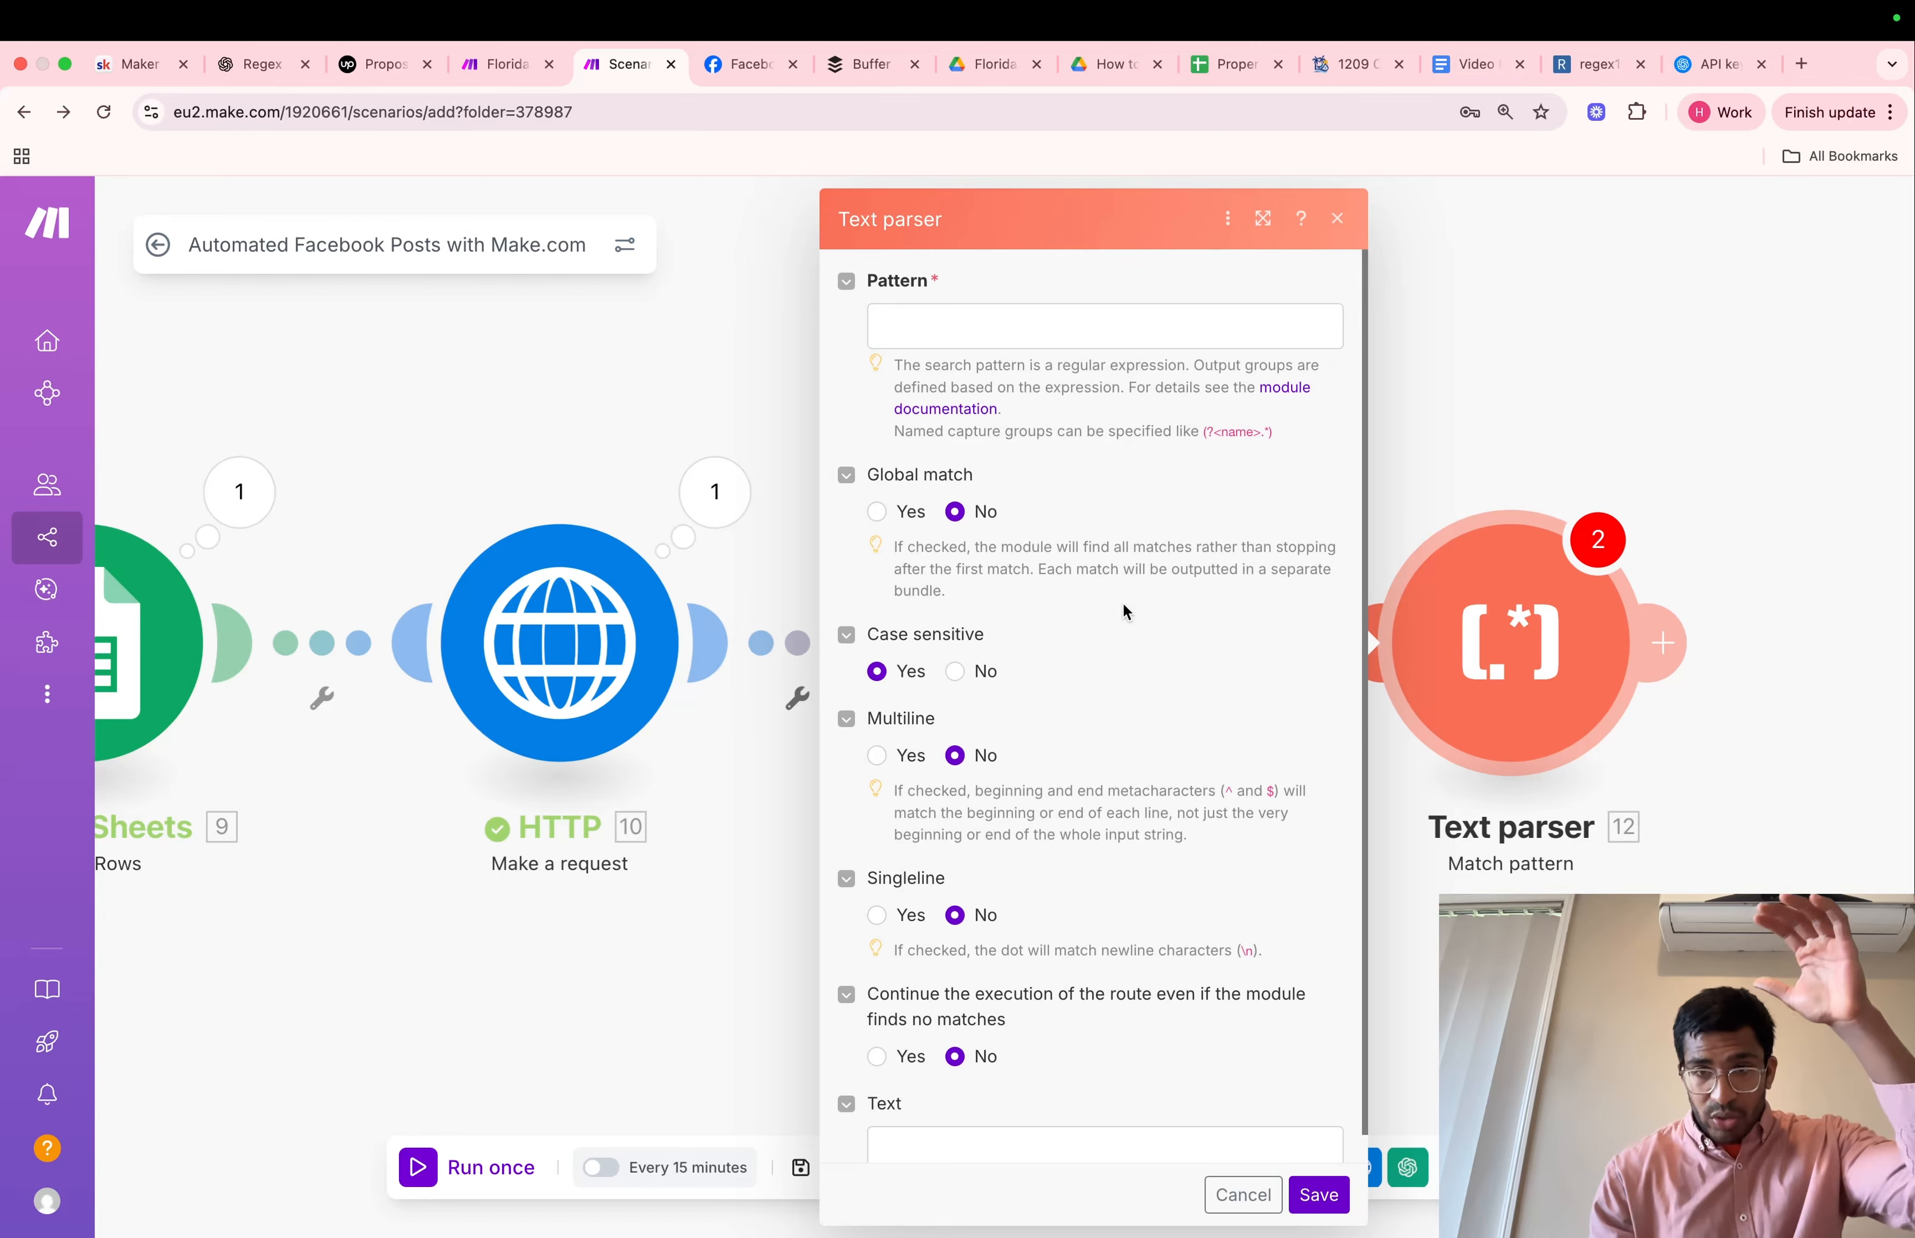
Map the HTML to text module's Text output to the Text field of the Match pattern module
{"action": "scroll", "coordinate": [1123, 609], "scroll_direction": "down", "scroll_amount": 1}
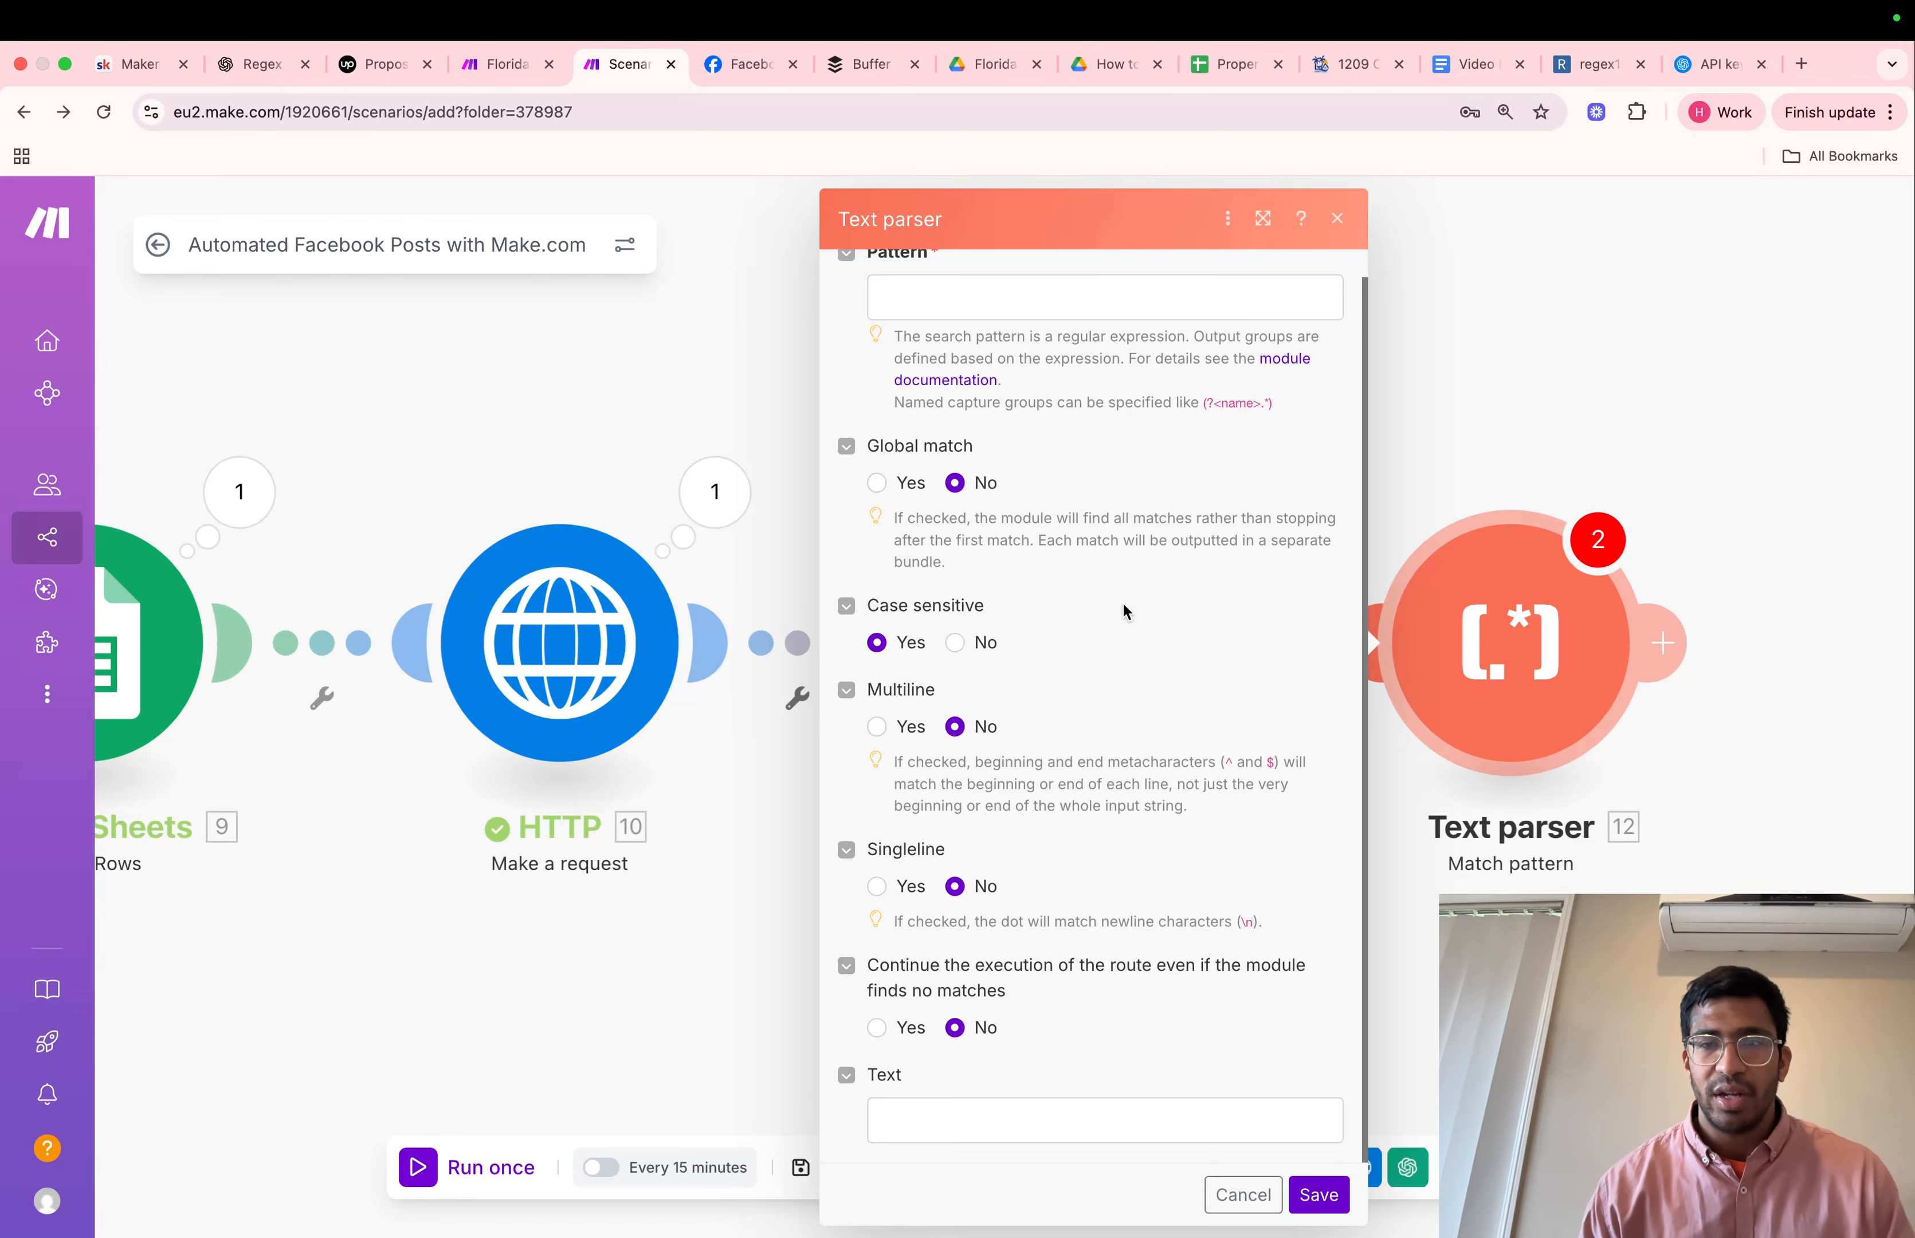
{"action": "scroll", "coordinate": [1125, 612], "scroll_direction": "up", "scroll_amount": 1}
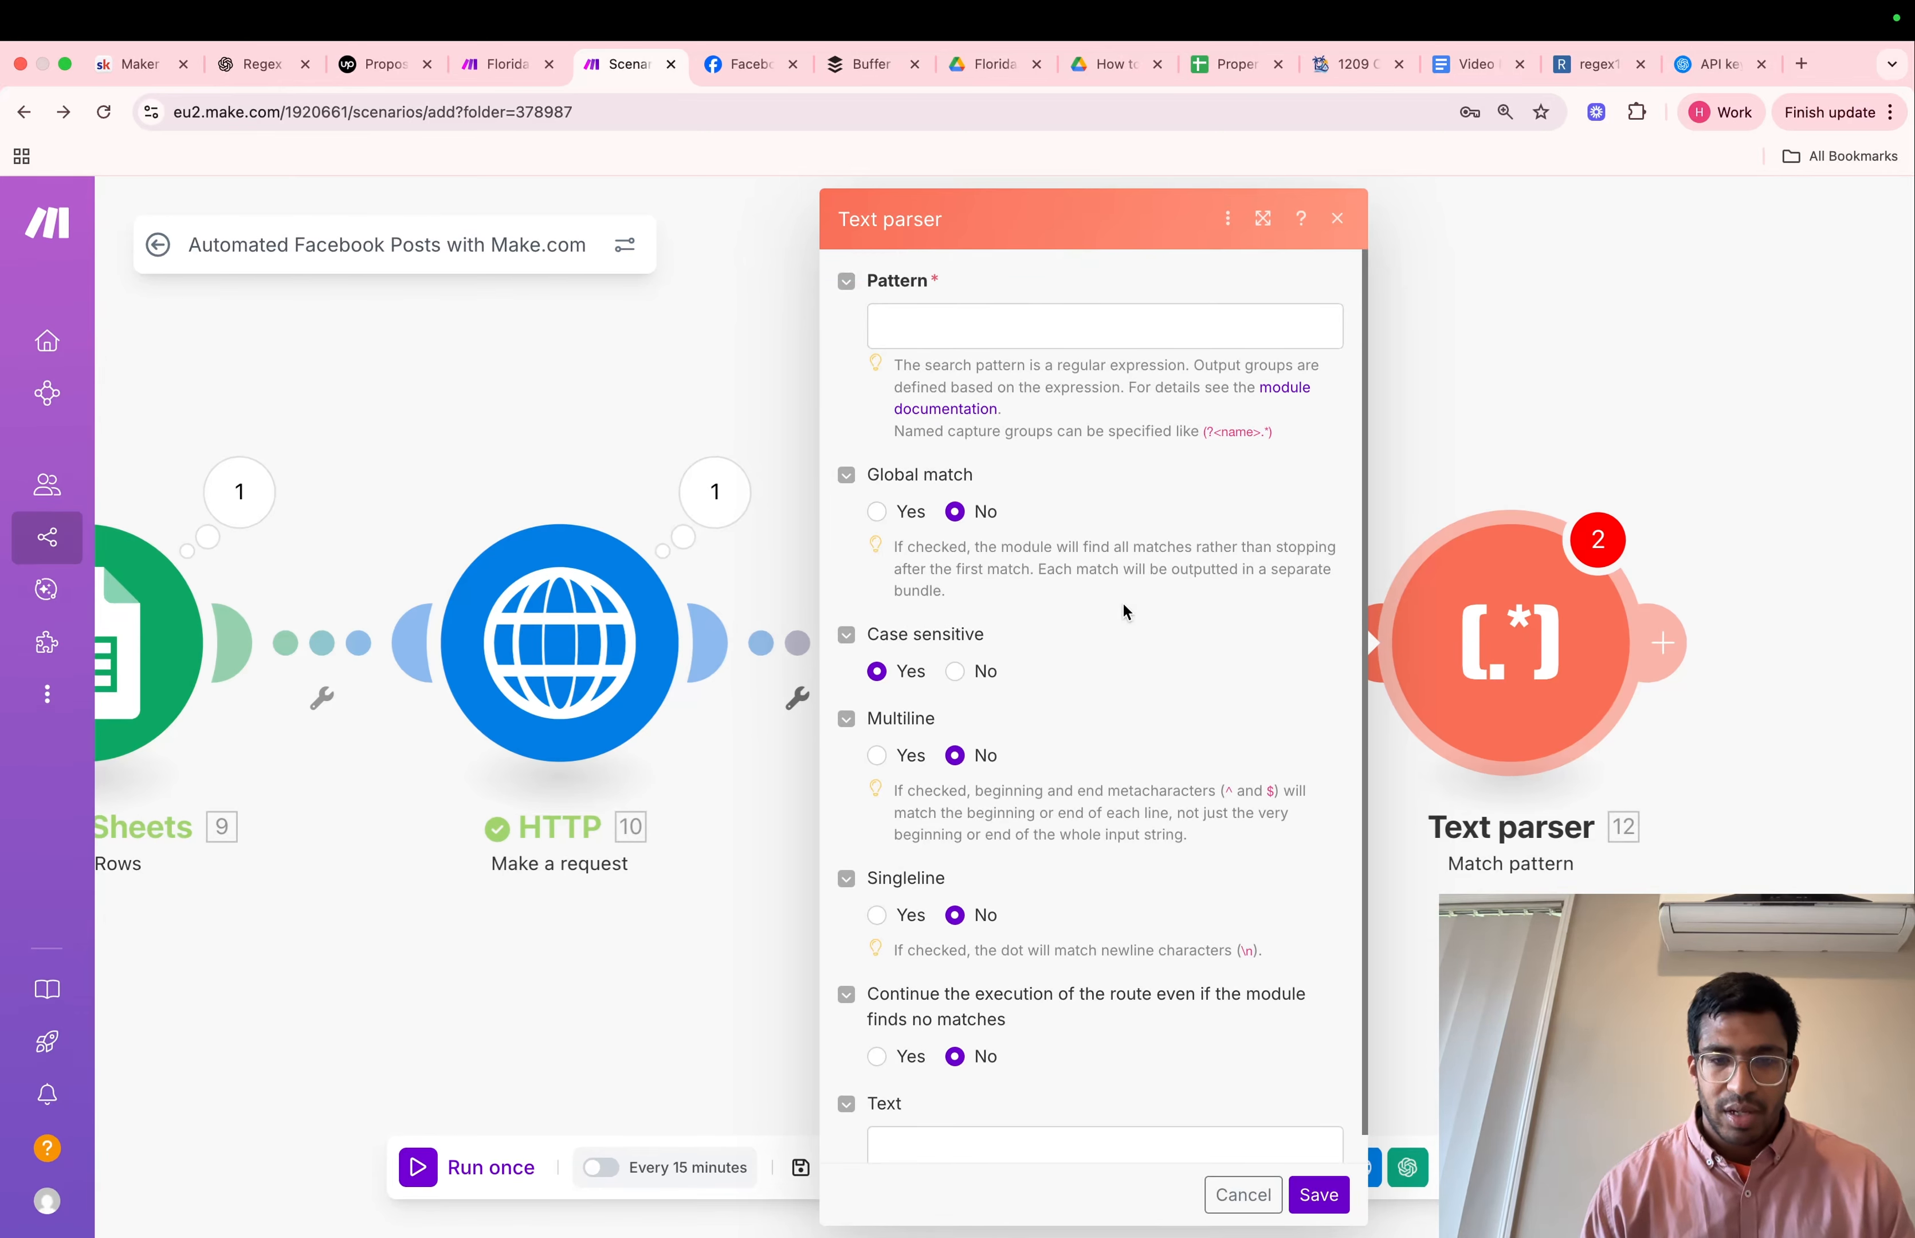
{"action": "scroll", "coordinate": [1125, 612], "scroll_direction": "down", "scroll_amount": 1}
{"action": "left_click", "coordinate": [943, 1119]}
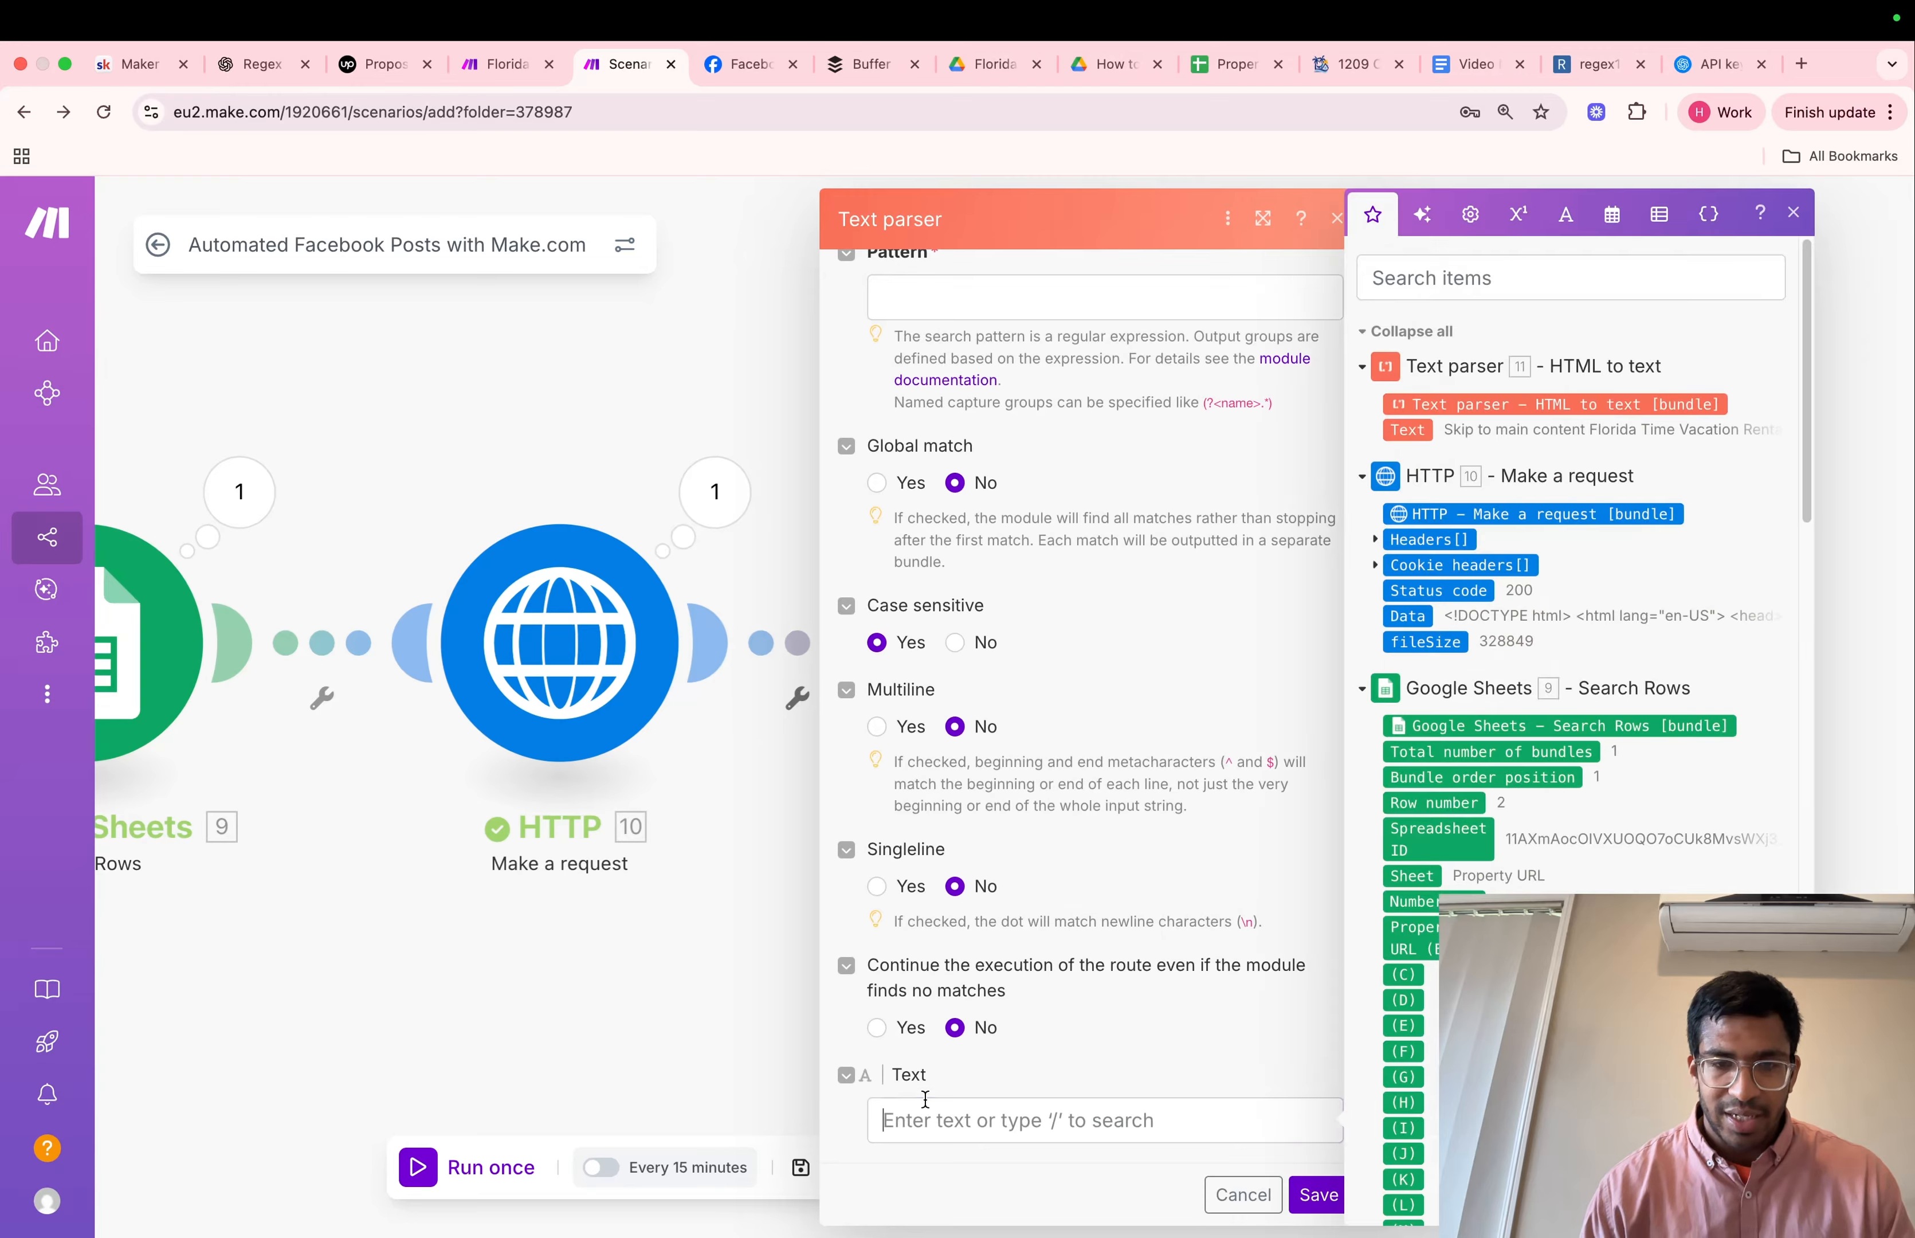
{"action": "left_click", "coordinate": [1411, 430]}
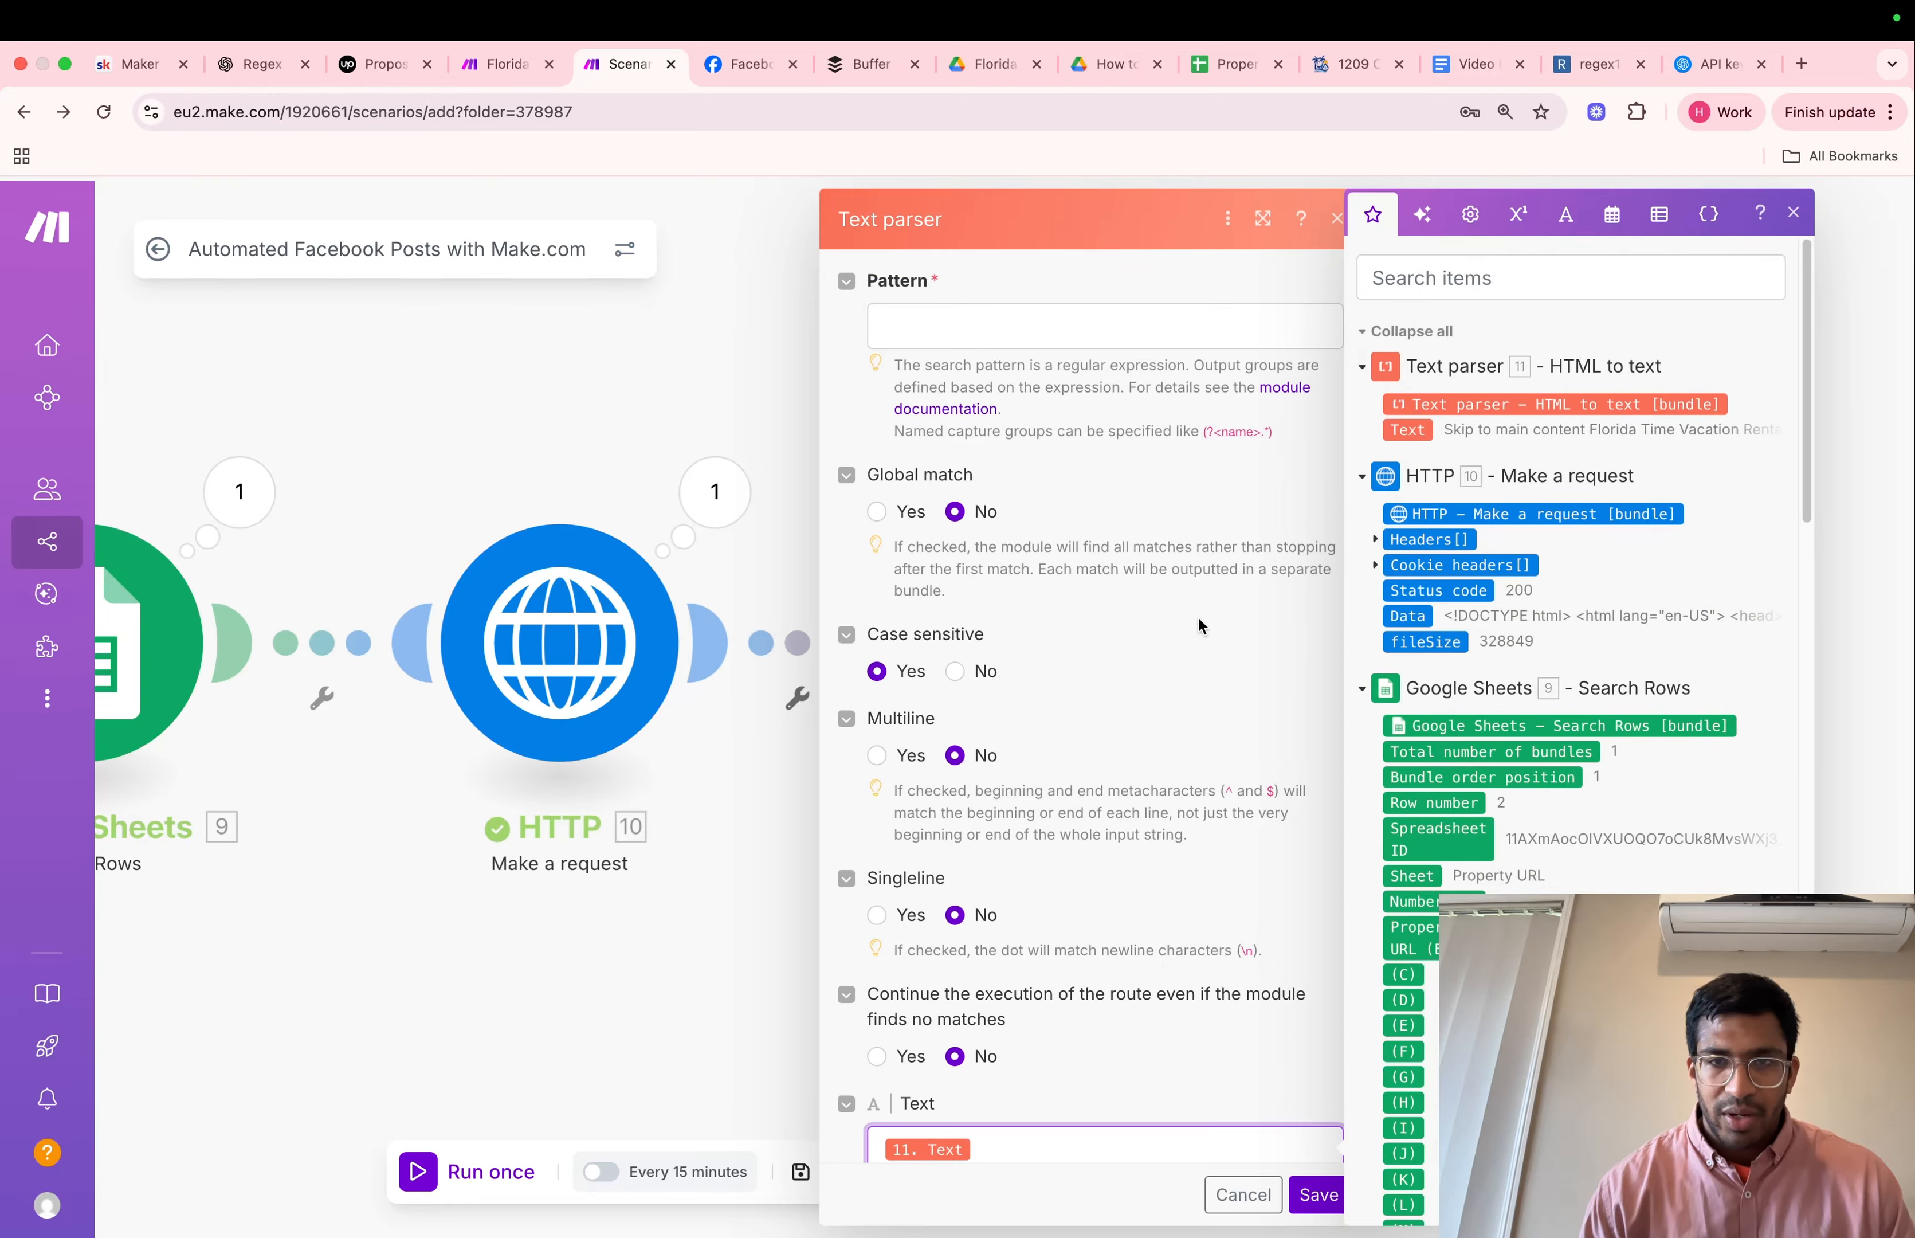
Set Global match to Yes in the Match pattern module, leaving the Pattern field empty
{"action": "left_click", "coordinate": [989, 322]}
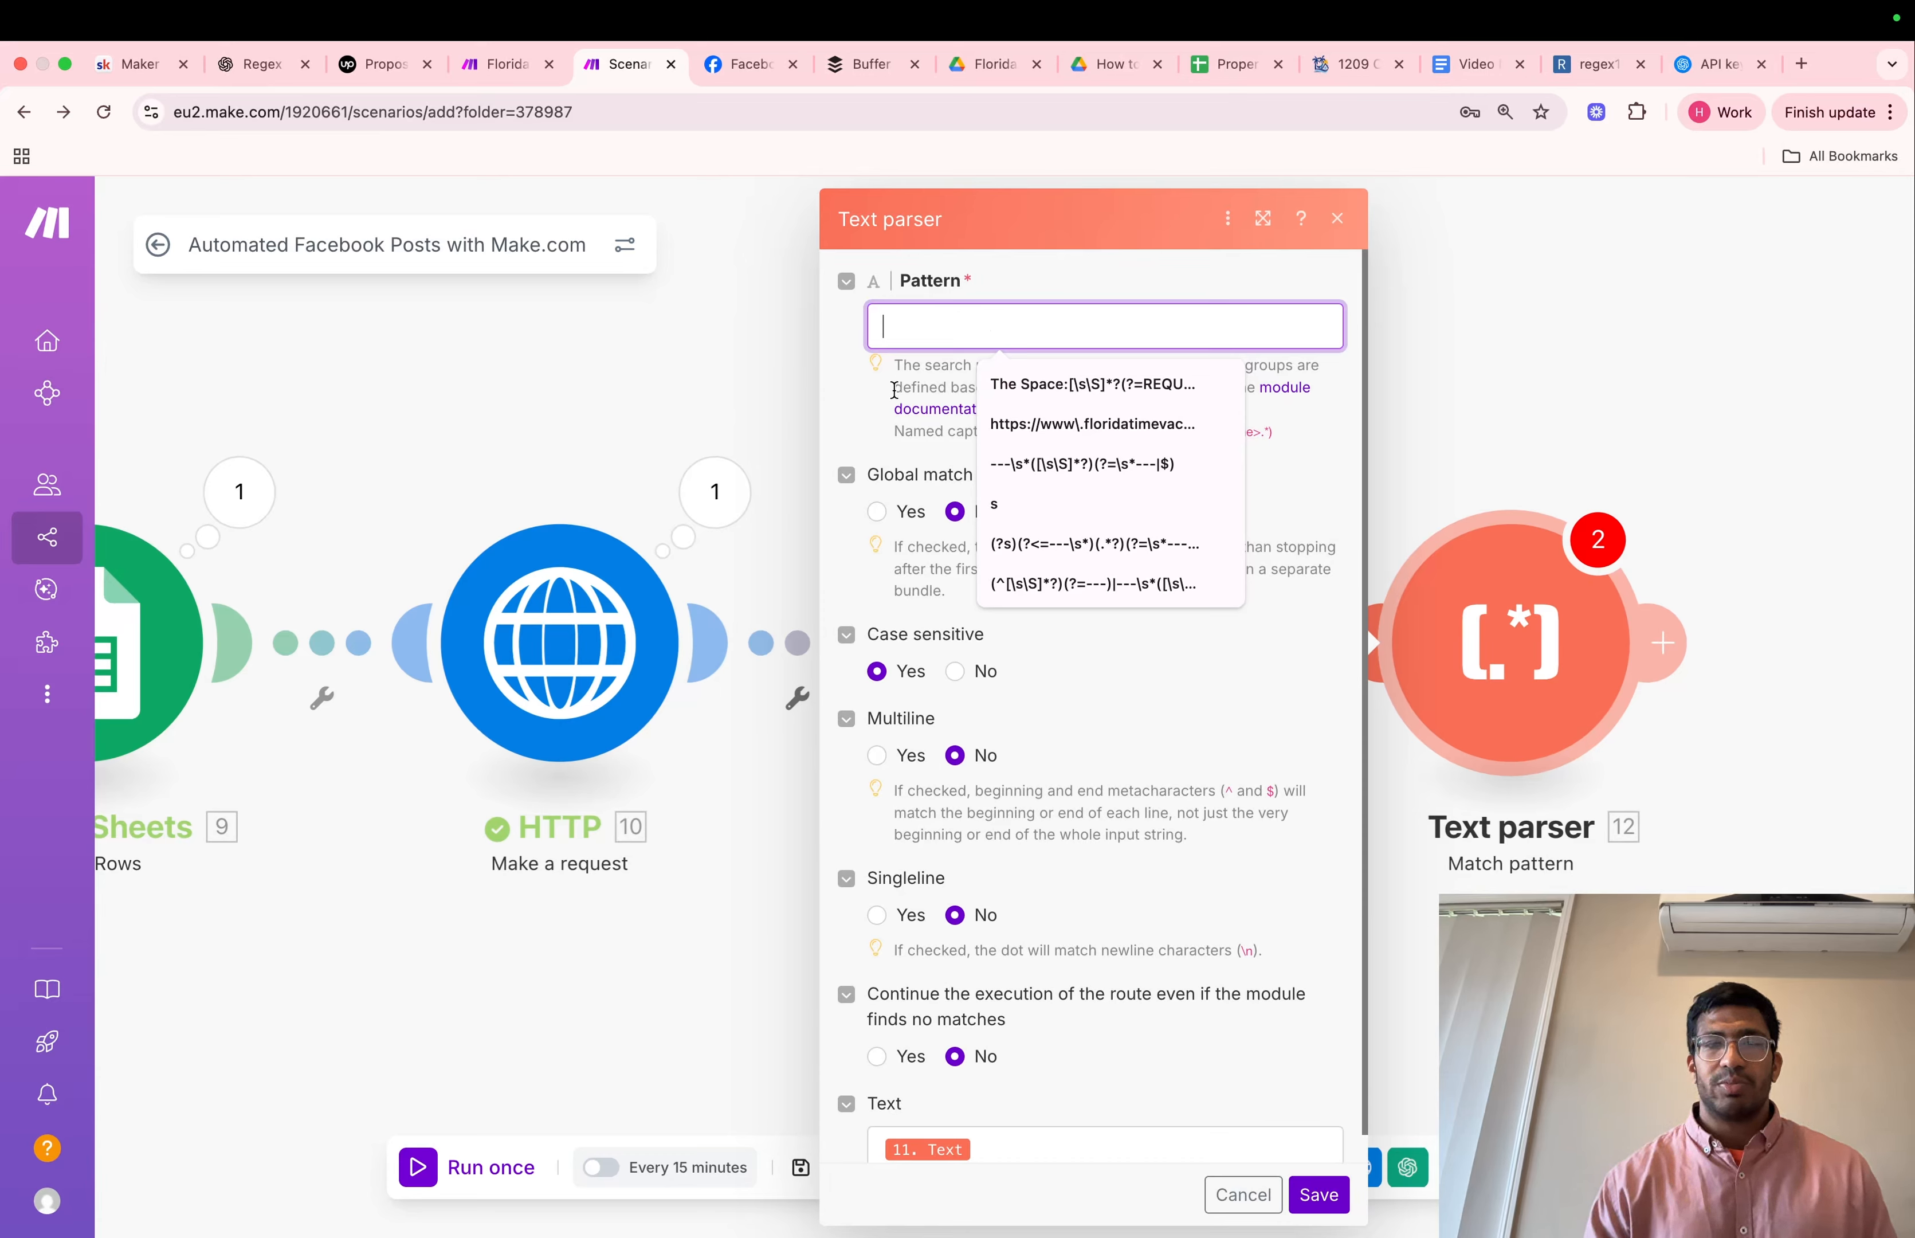
{"action": "left_click", "coordinate": [893, 390]}
{"action": "left_click", "coordinate": [976, 339]}
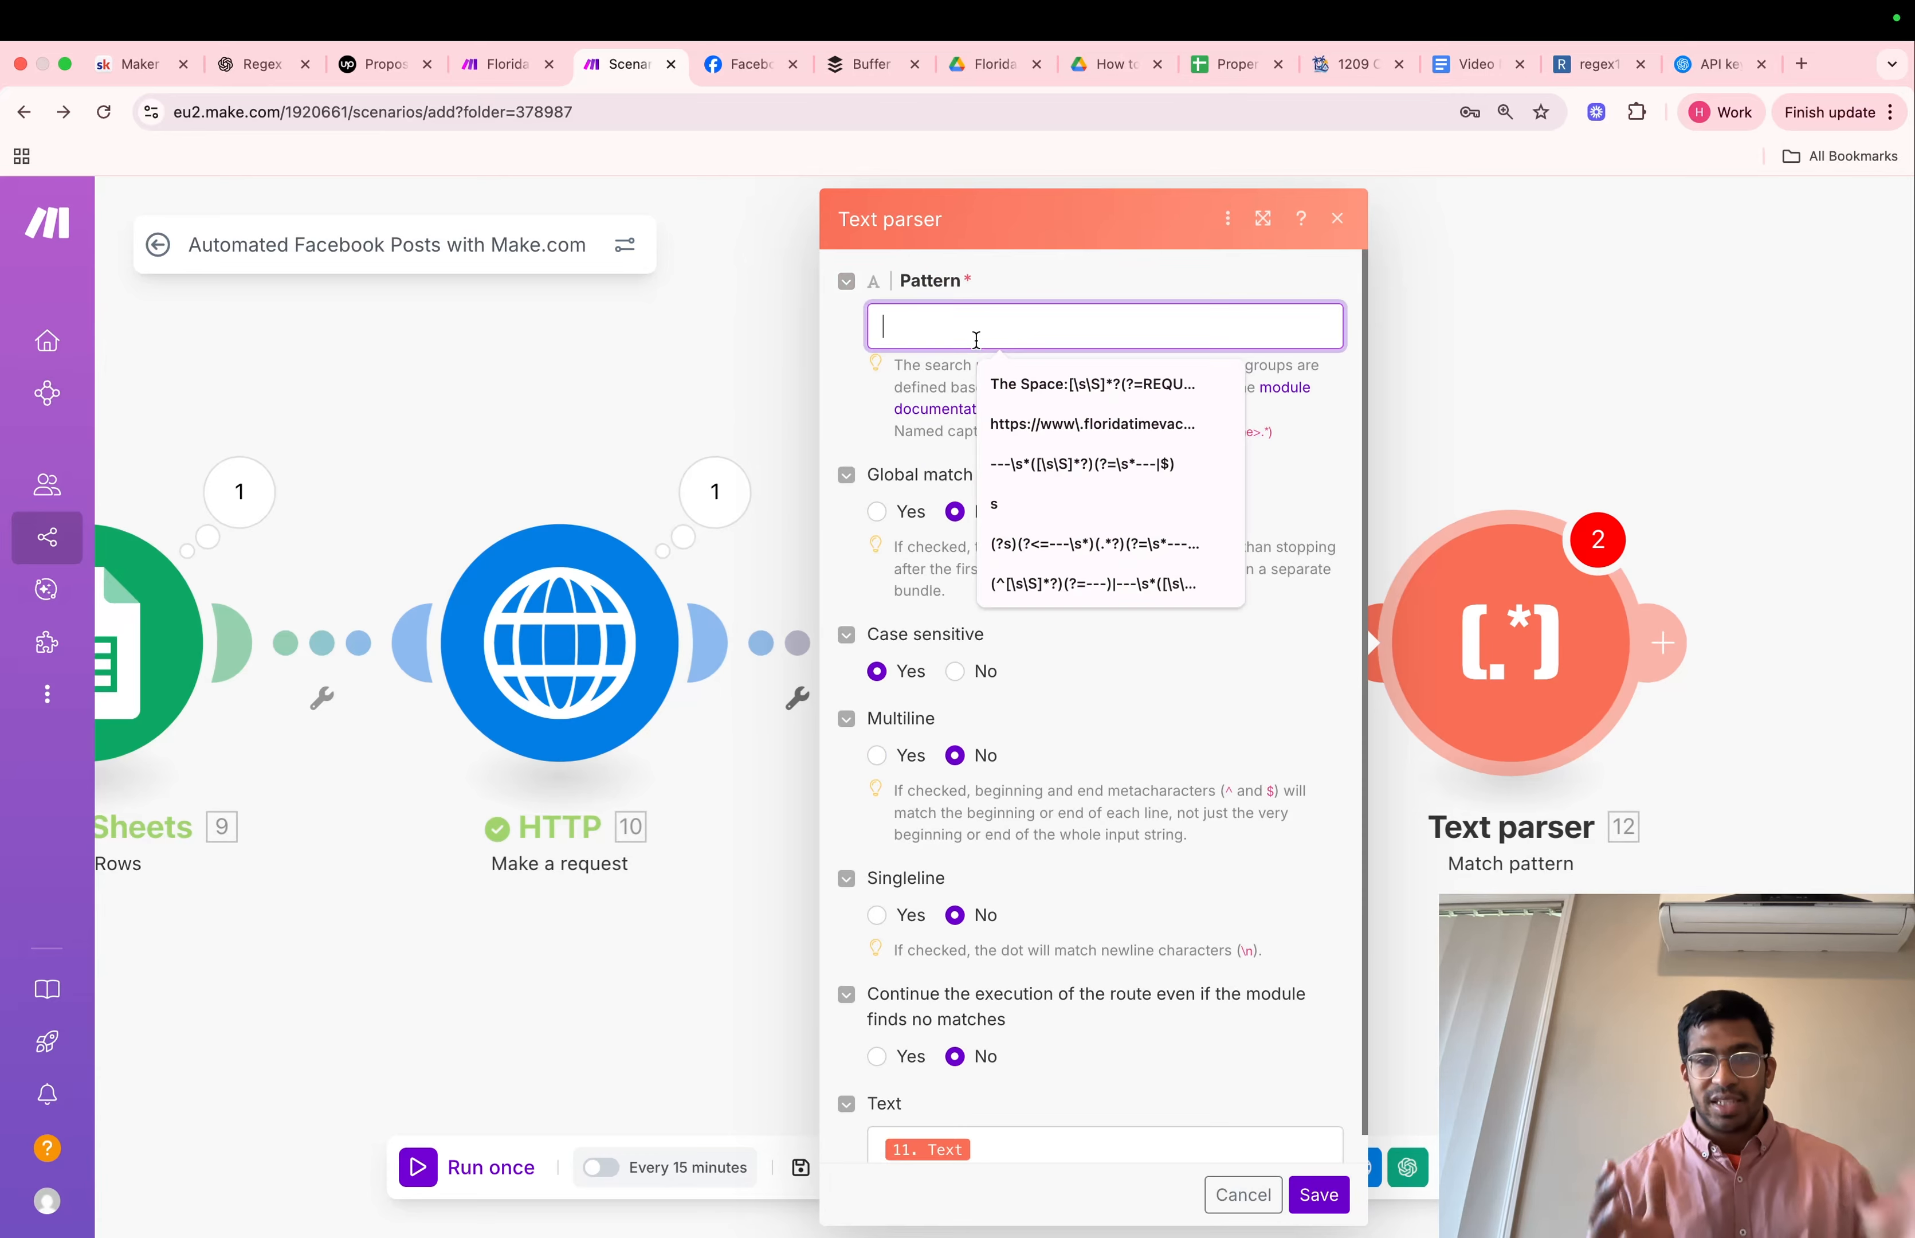
{"action": "left_click", "coordinate": [882, 512]}
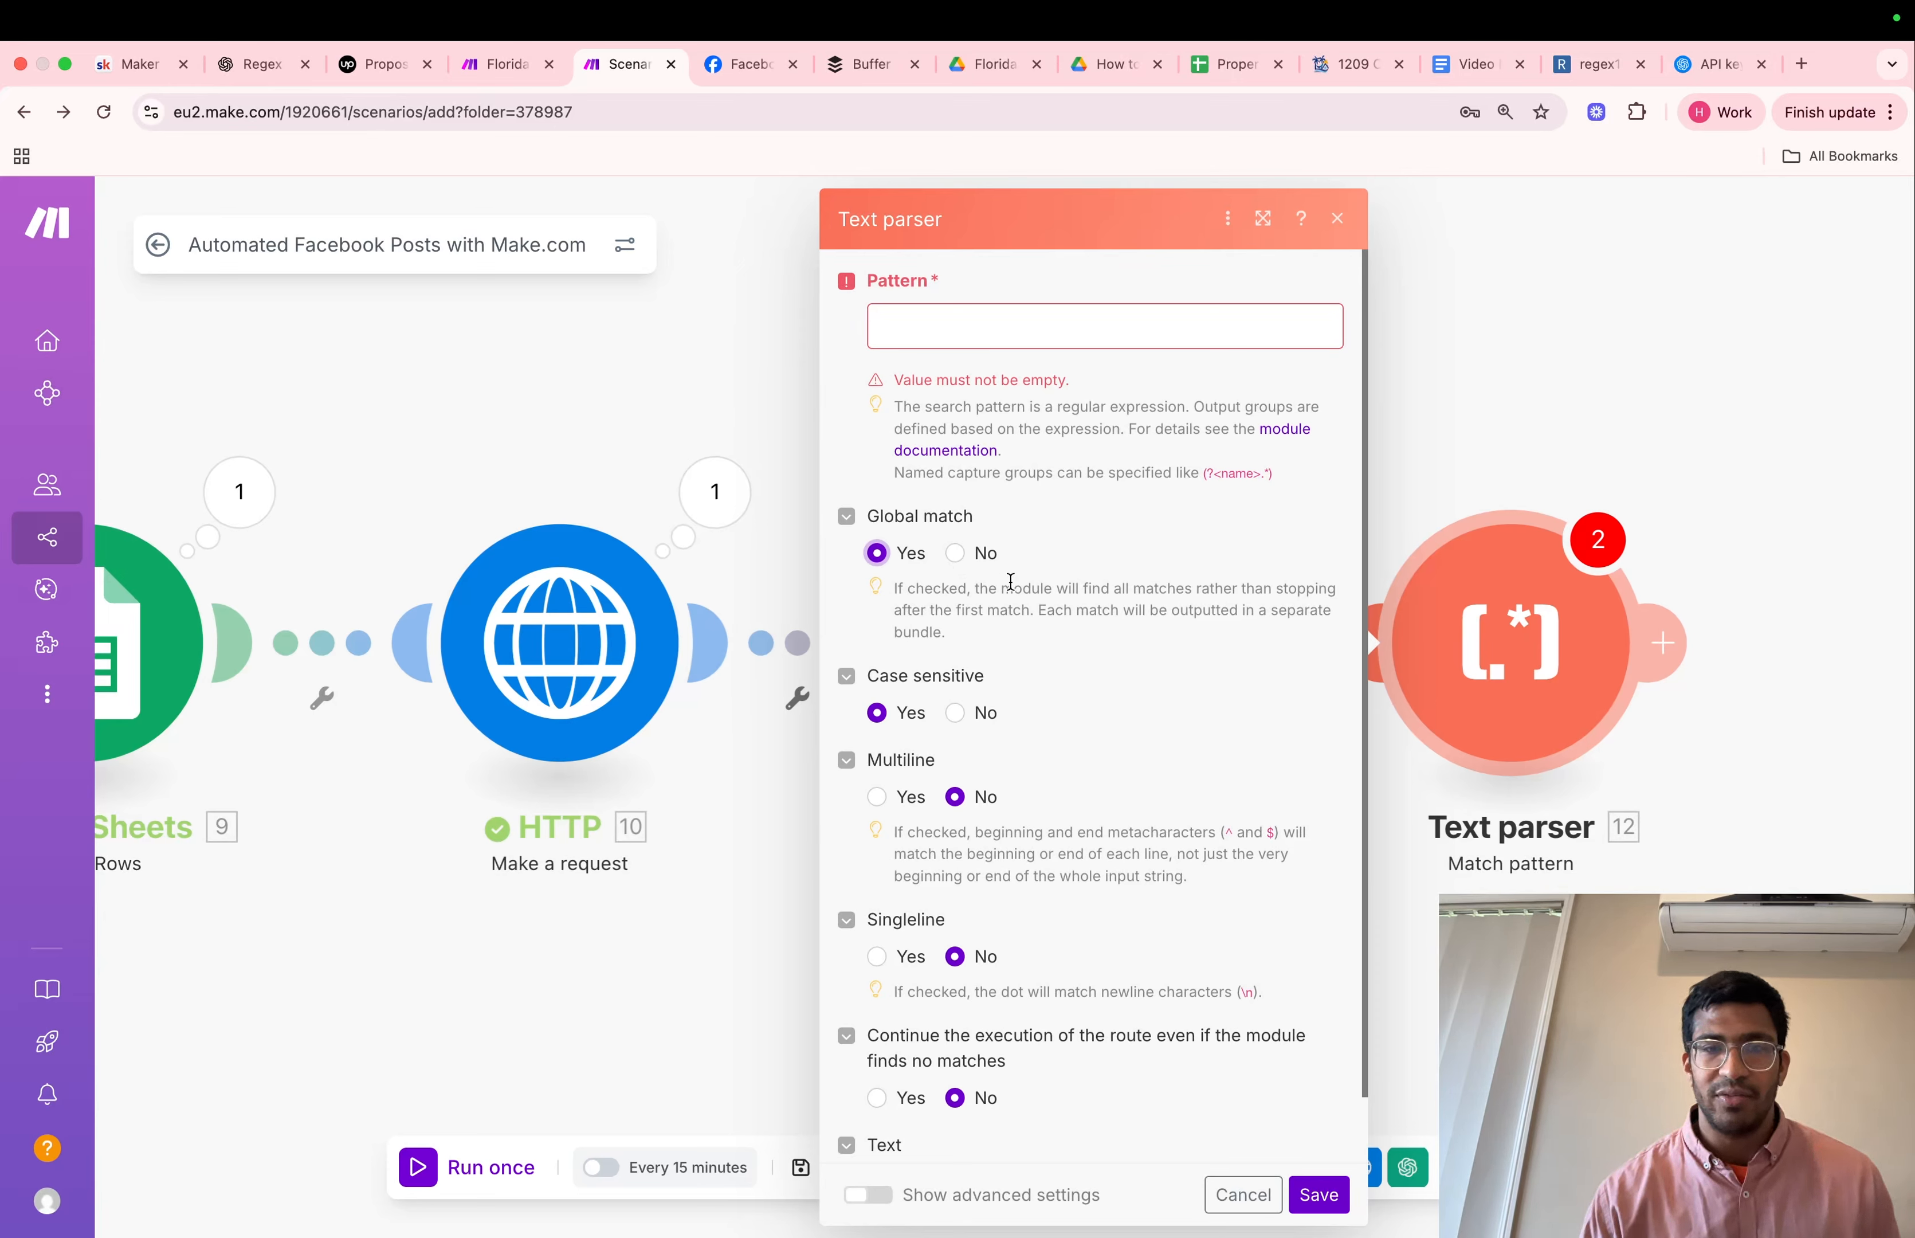
{"action": "scroll", "coordinate": [1027, 356], "scroll_direction": "down", "scroll_amount": 2}
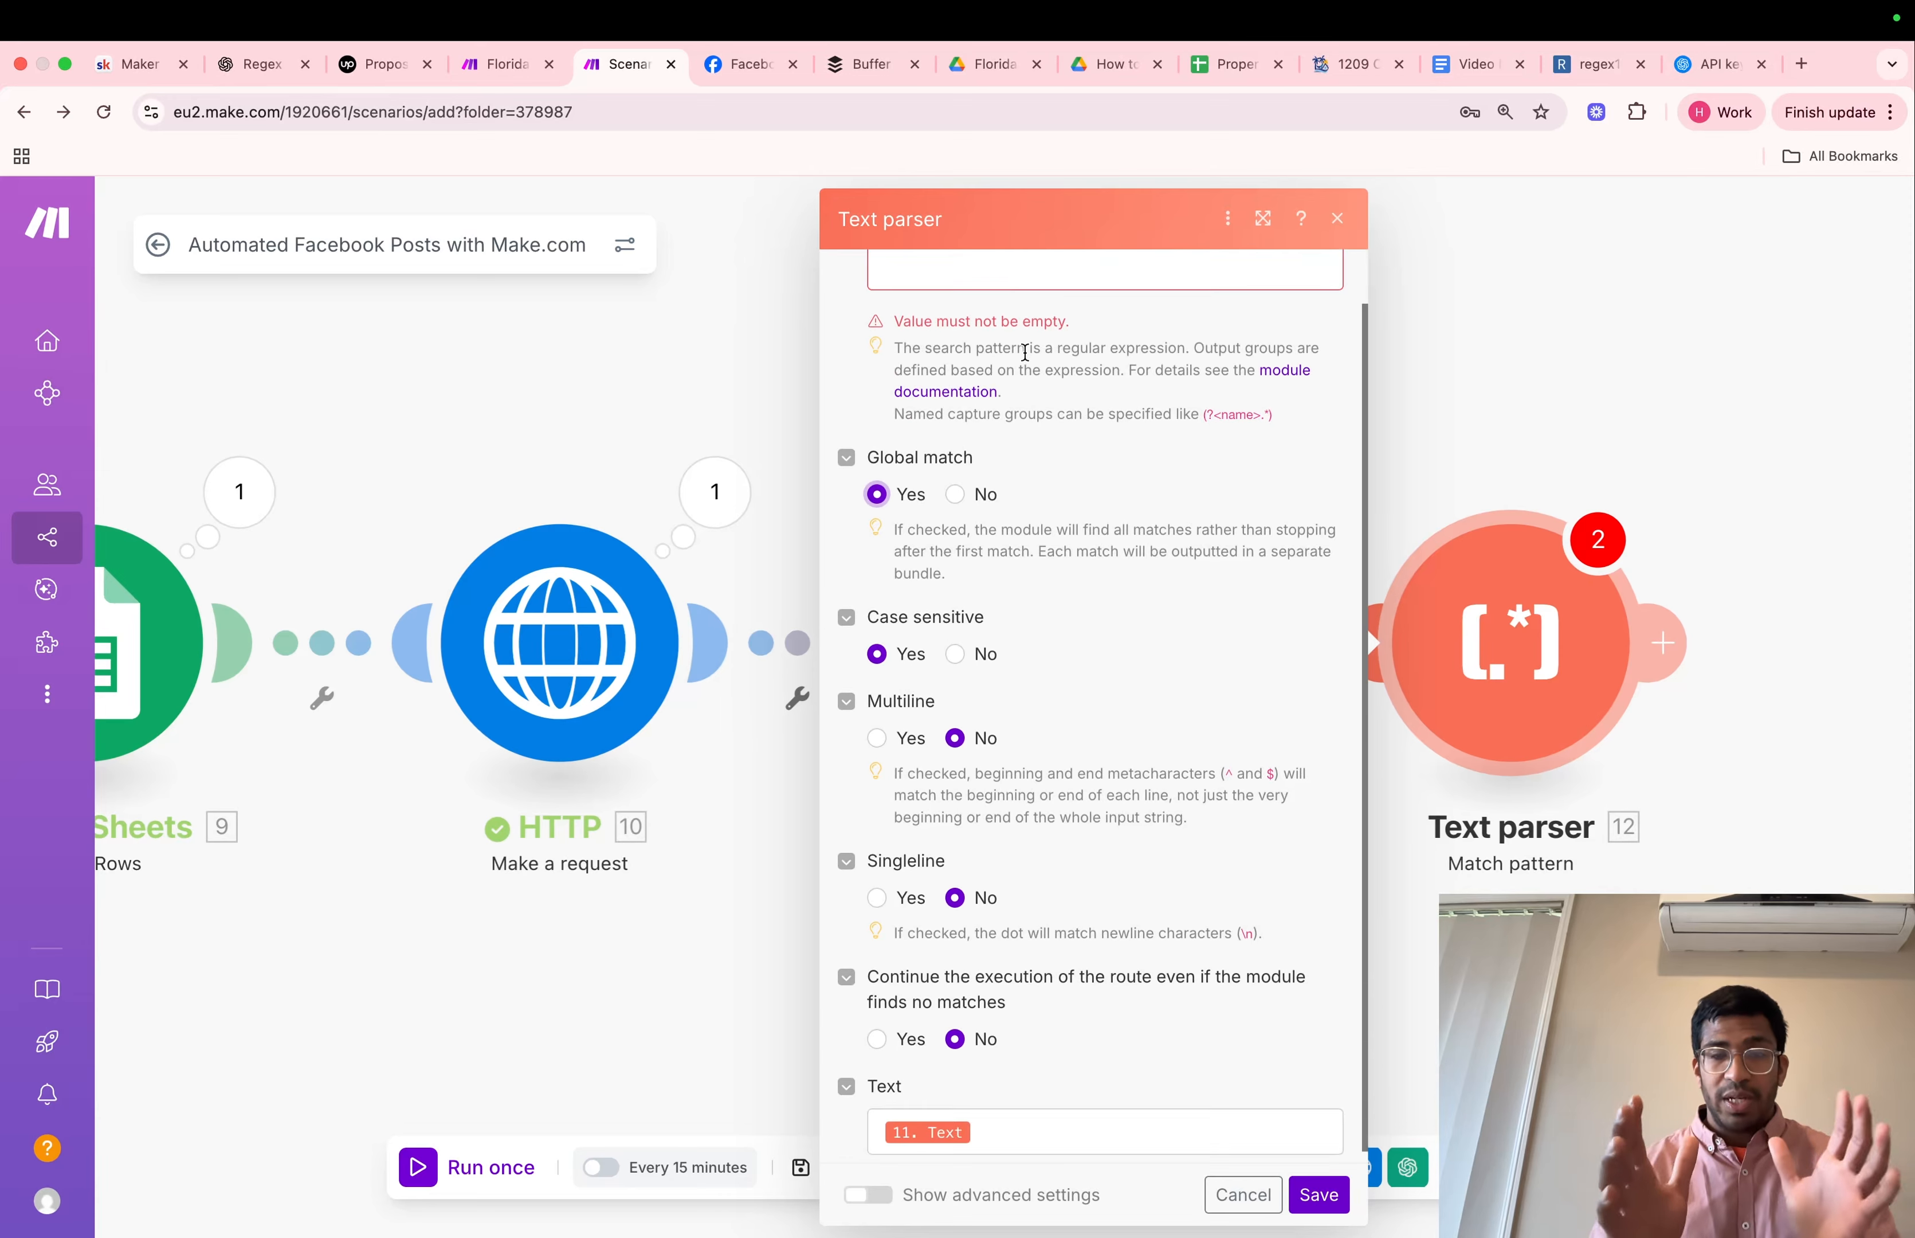
Switch to ChatGPT and draft the prompt "I need you to extract a smaller segment of text from a larger segment of text" without sending it
{"action": "scroll", "coordinate": [1025, 352], "scroll_direction": "up", "scroll_amount": 2}
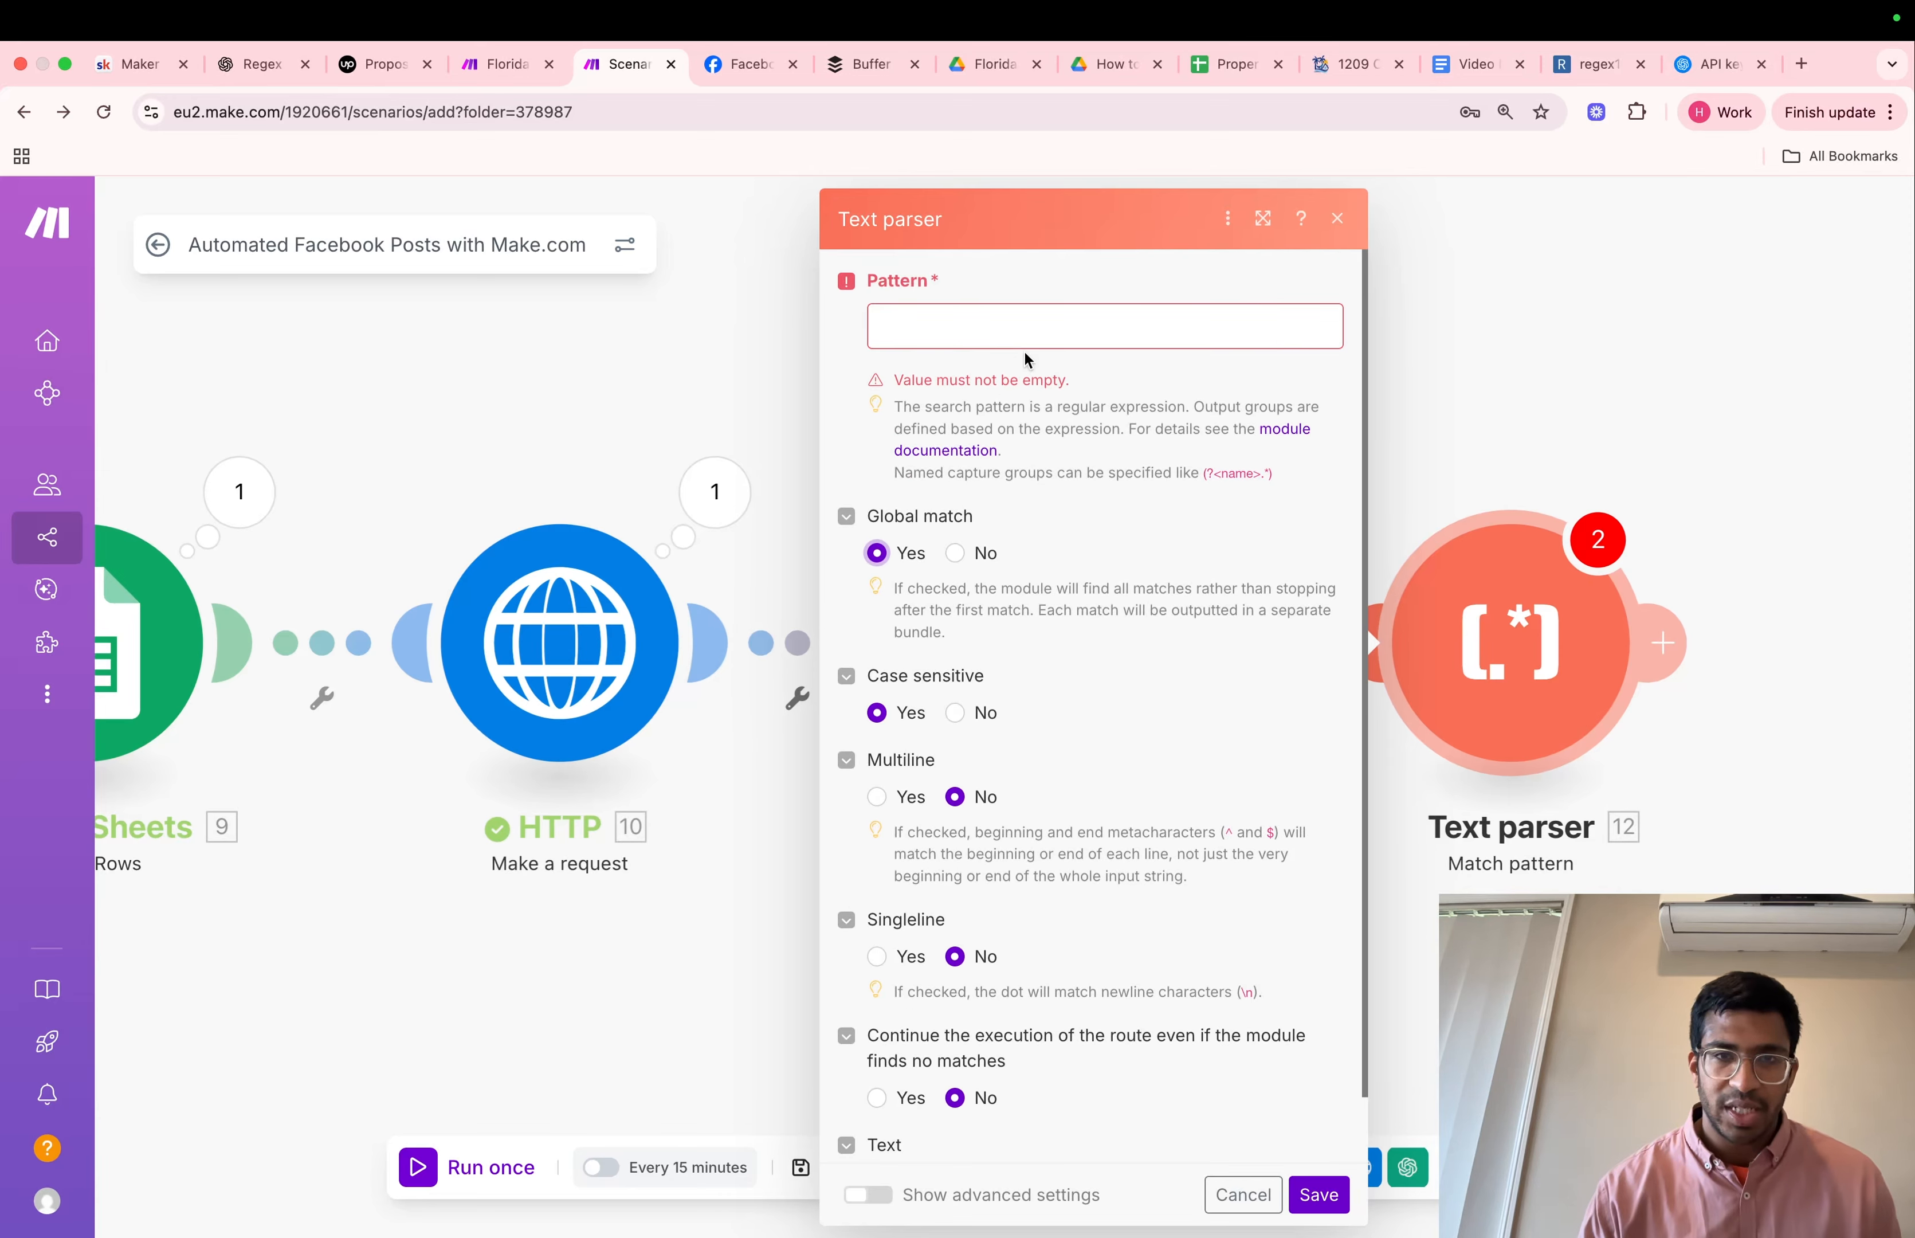
{"action": "left_click", "coordinate": [259, 70]}
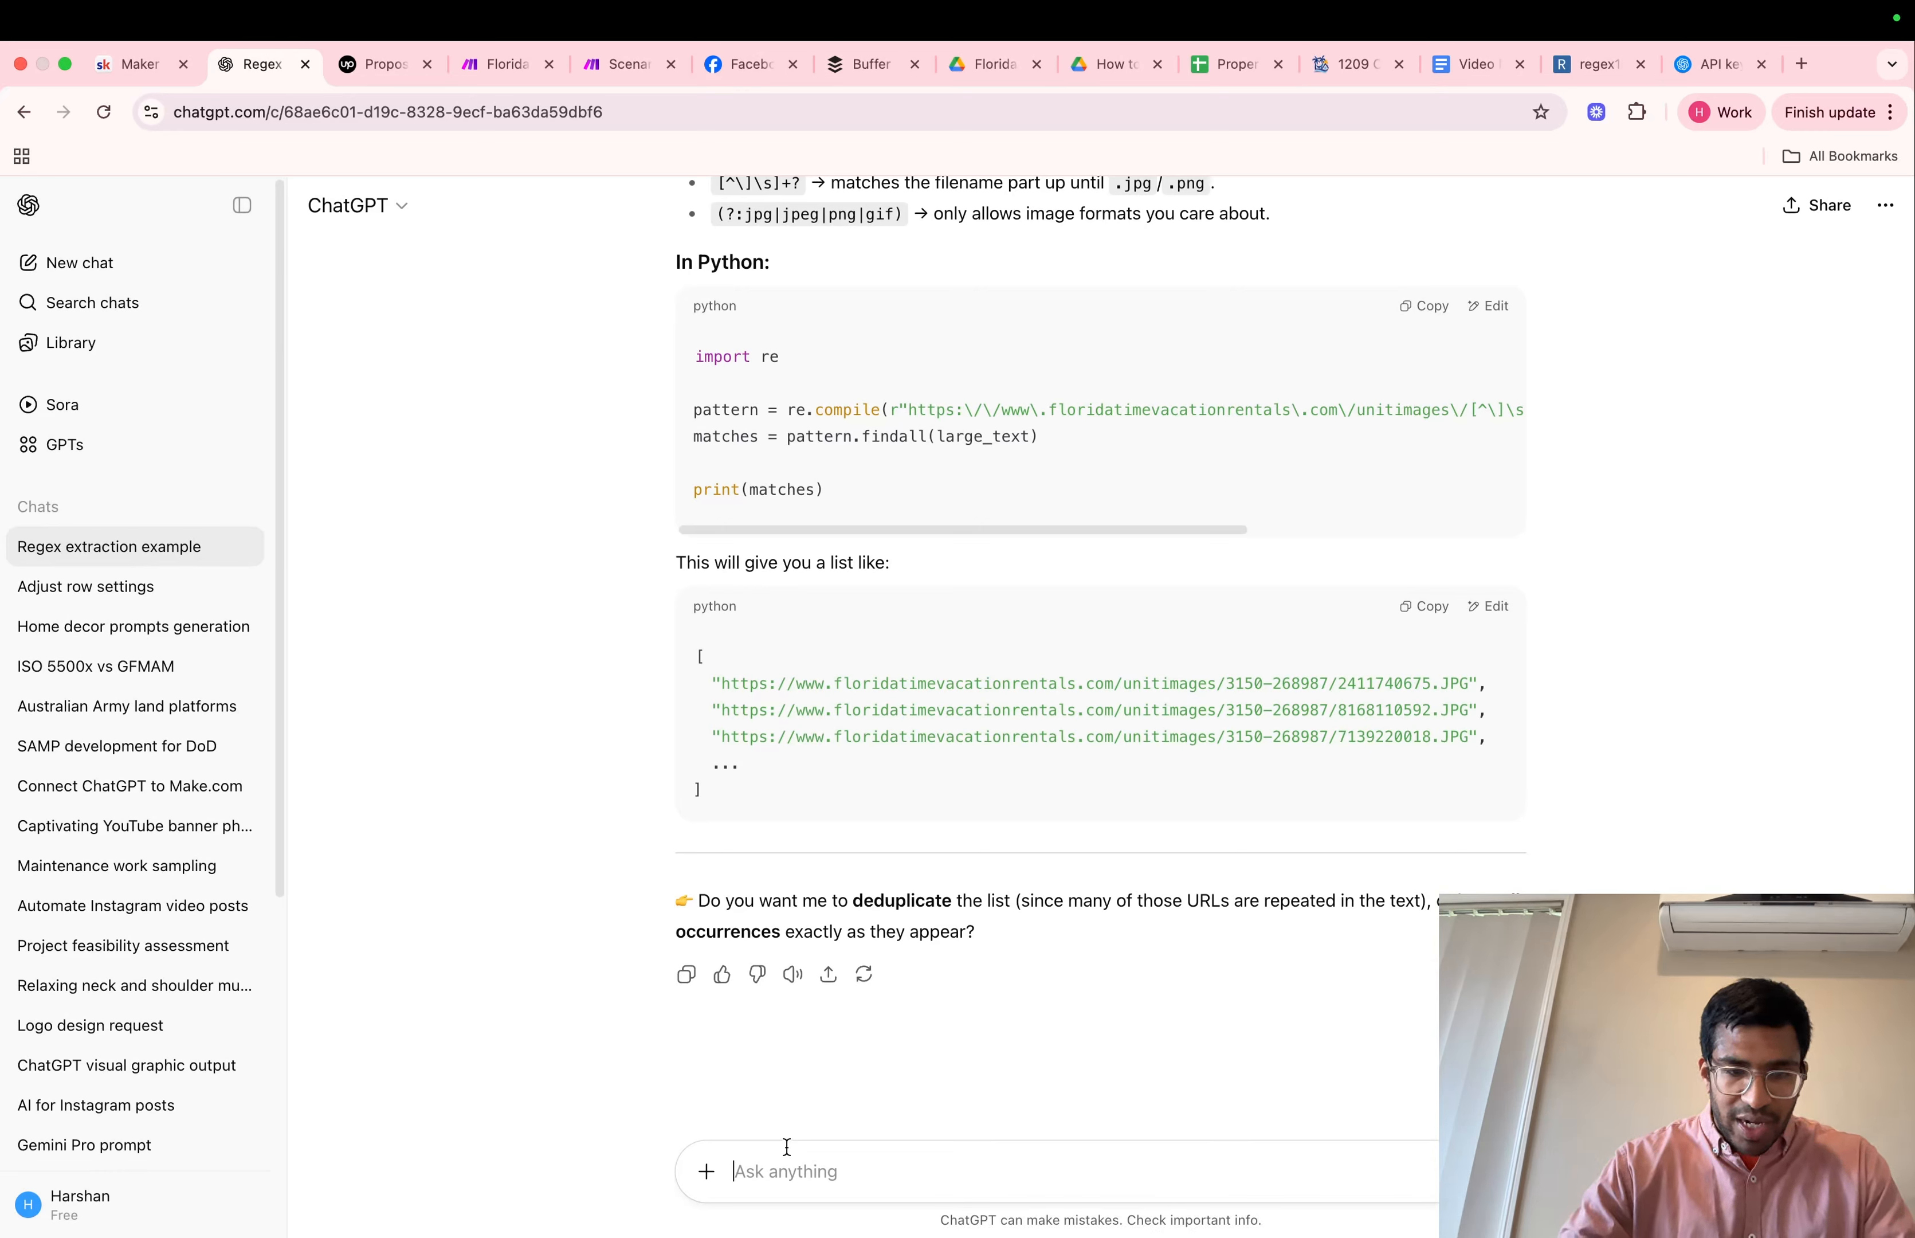
{"action": "type", "text": "Wh"}
{"action": "key", "text": "BackSpace"}
{"action": "key", "text": "BackSpace"}
{"action": "type", "text": "I need"}
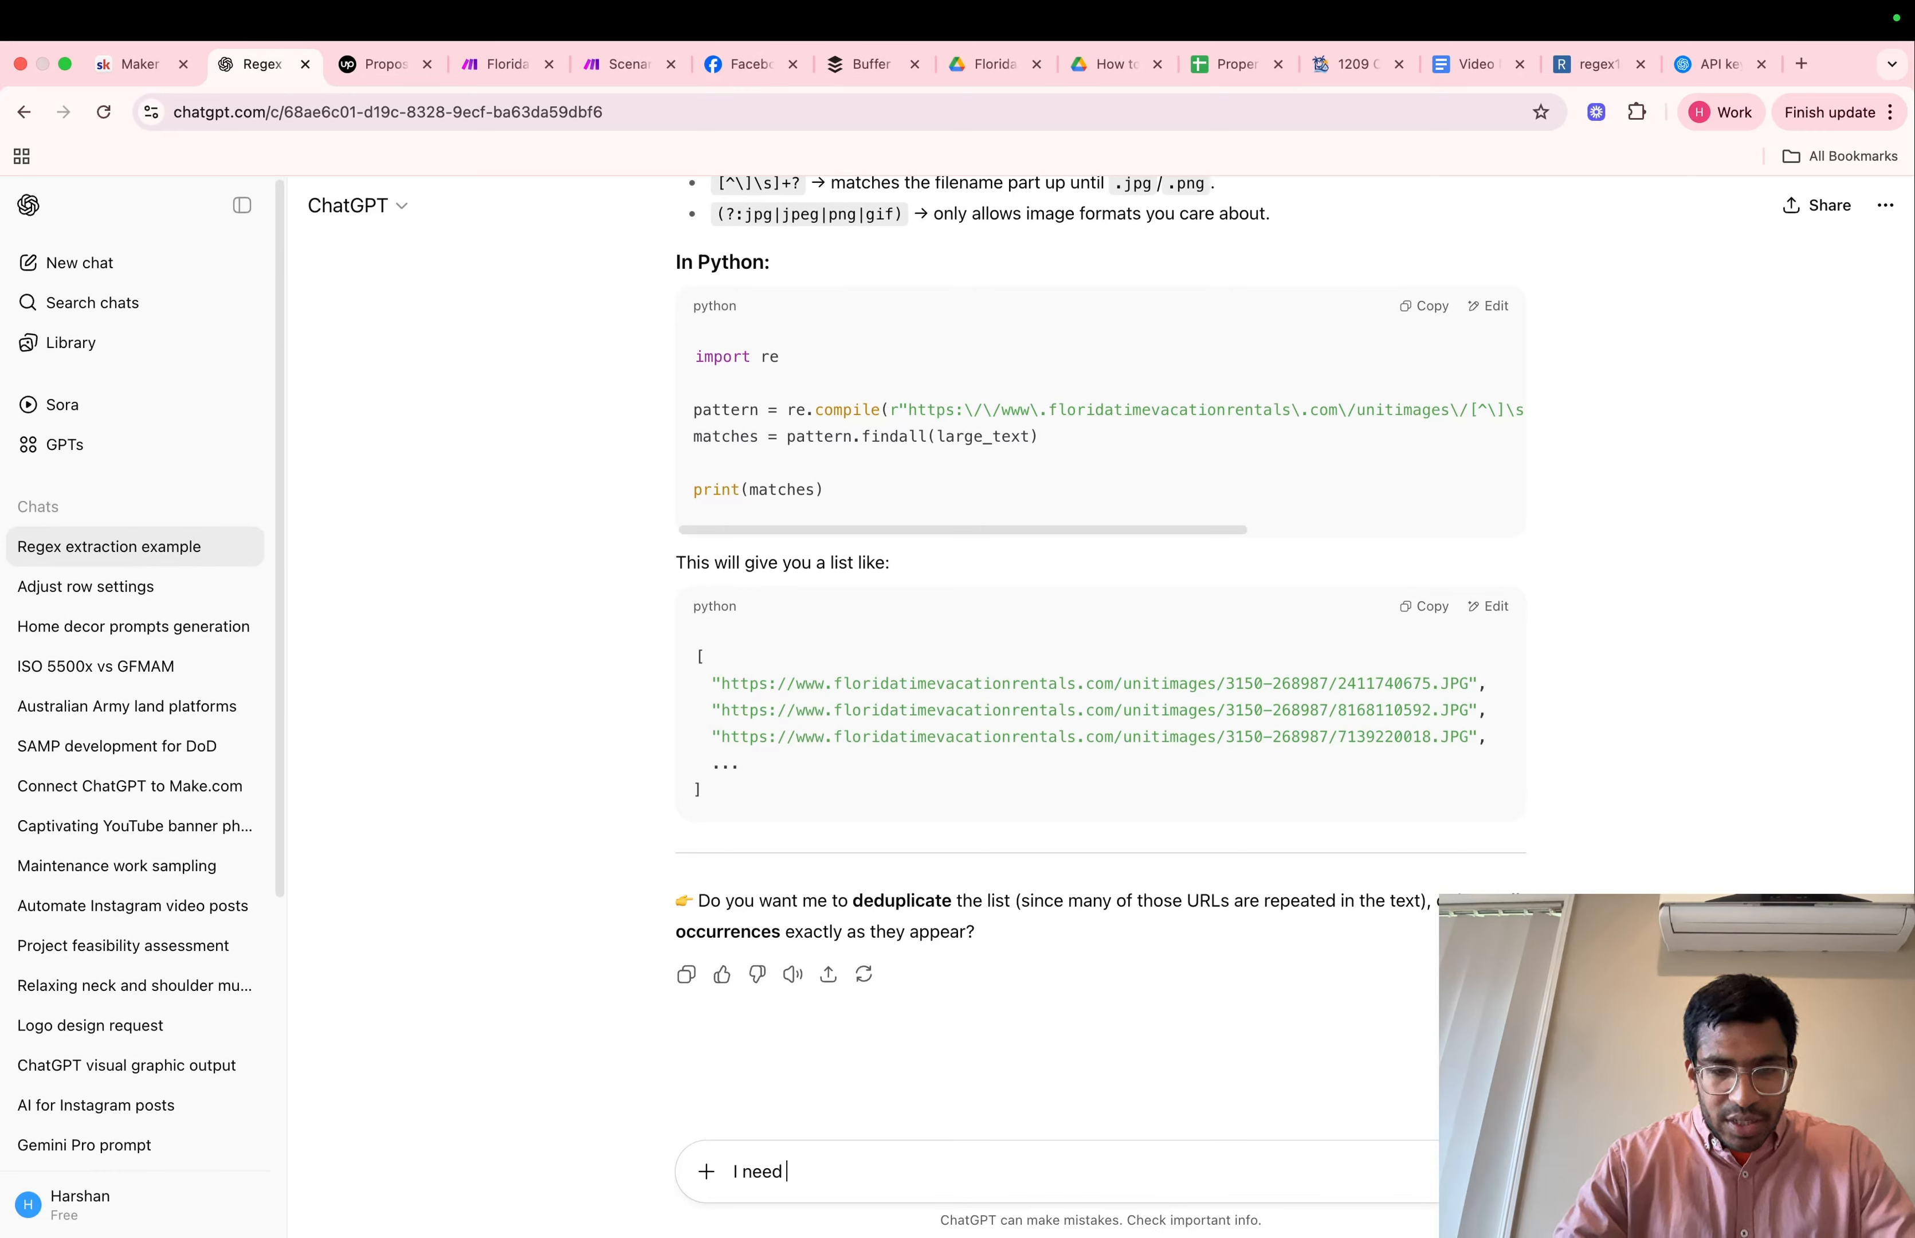
{"action": "type", "text": " you to extract a sma"}
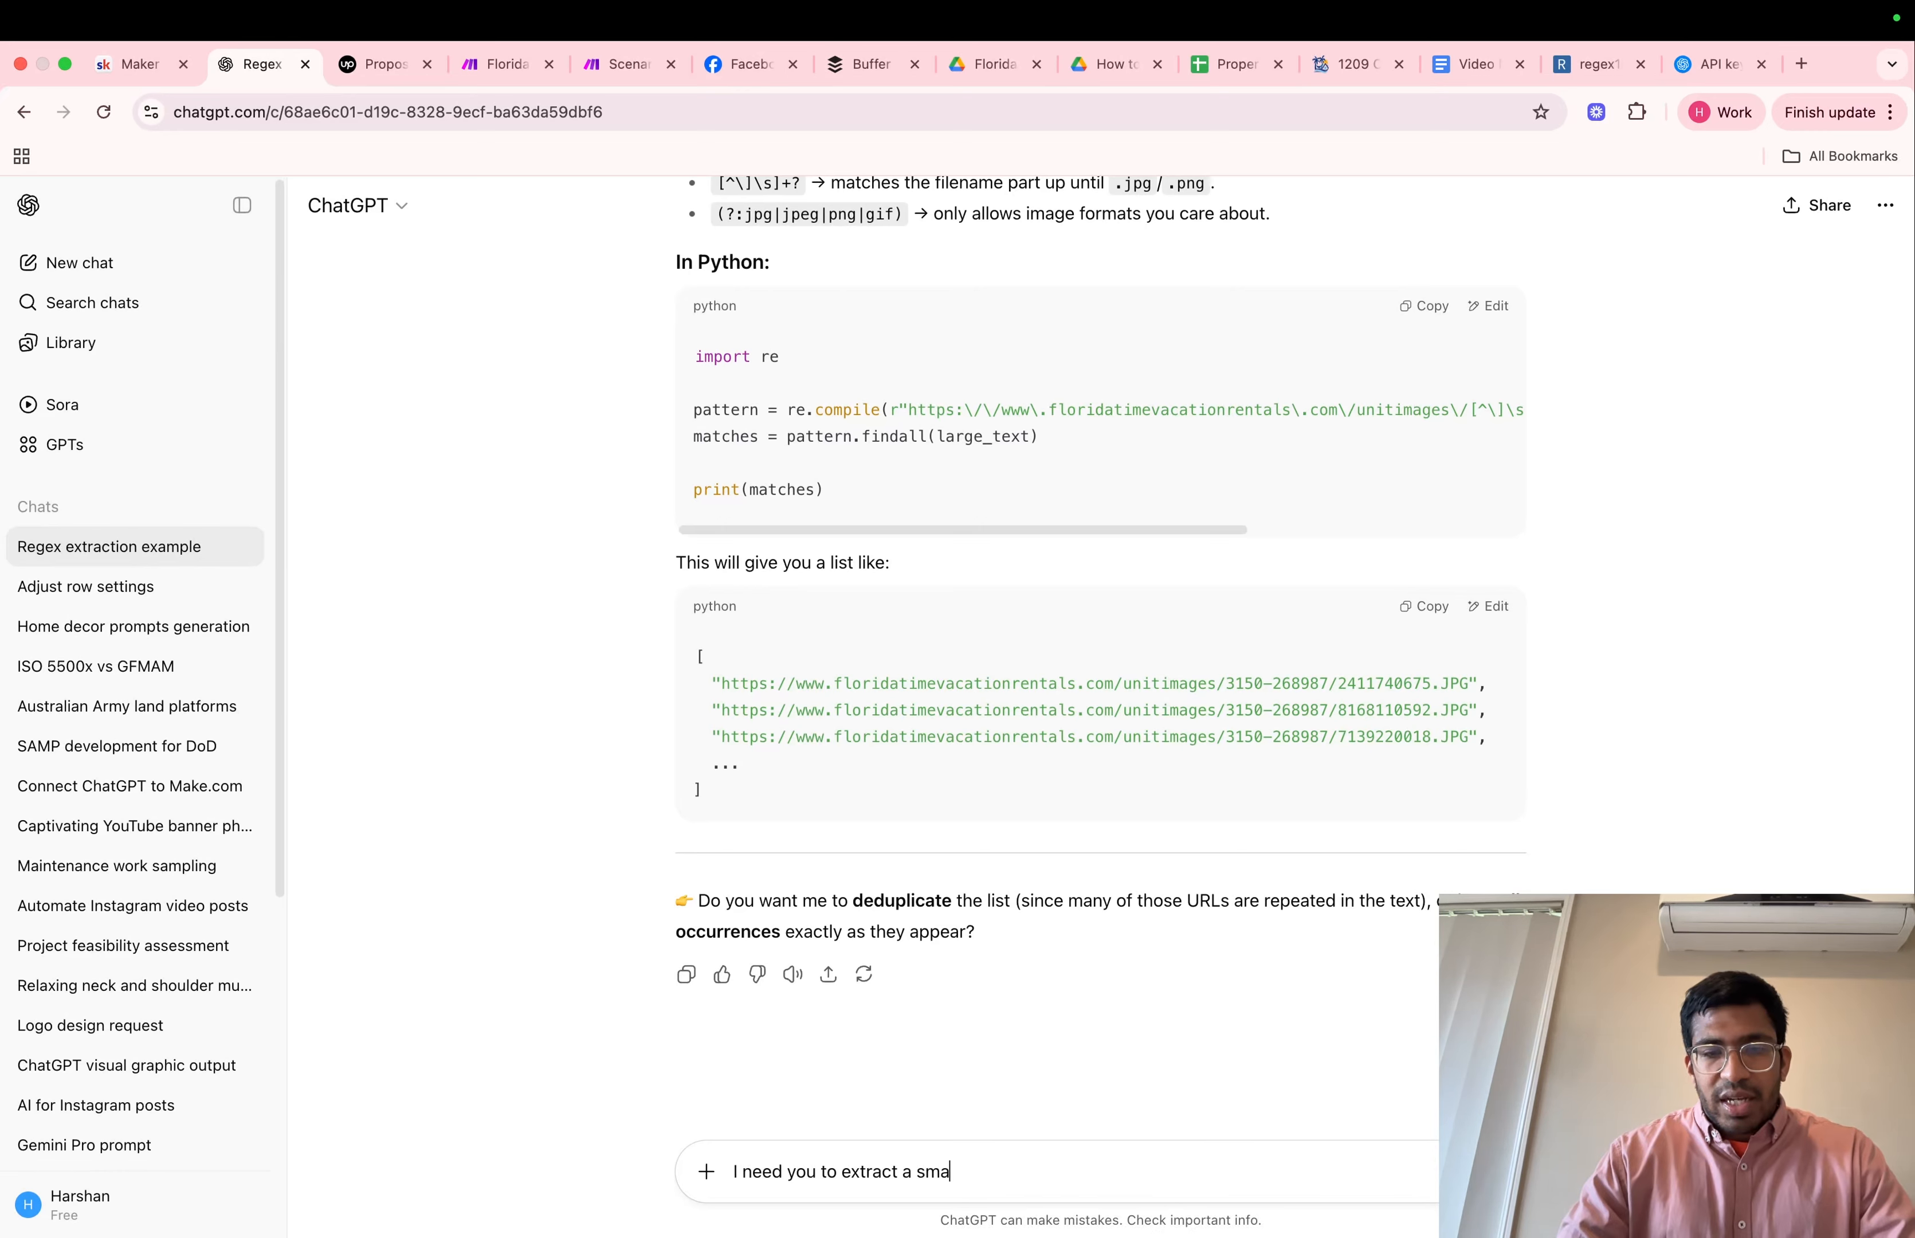
{"action": "type", "text": "ller segment of text from a larger"}
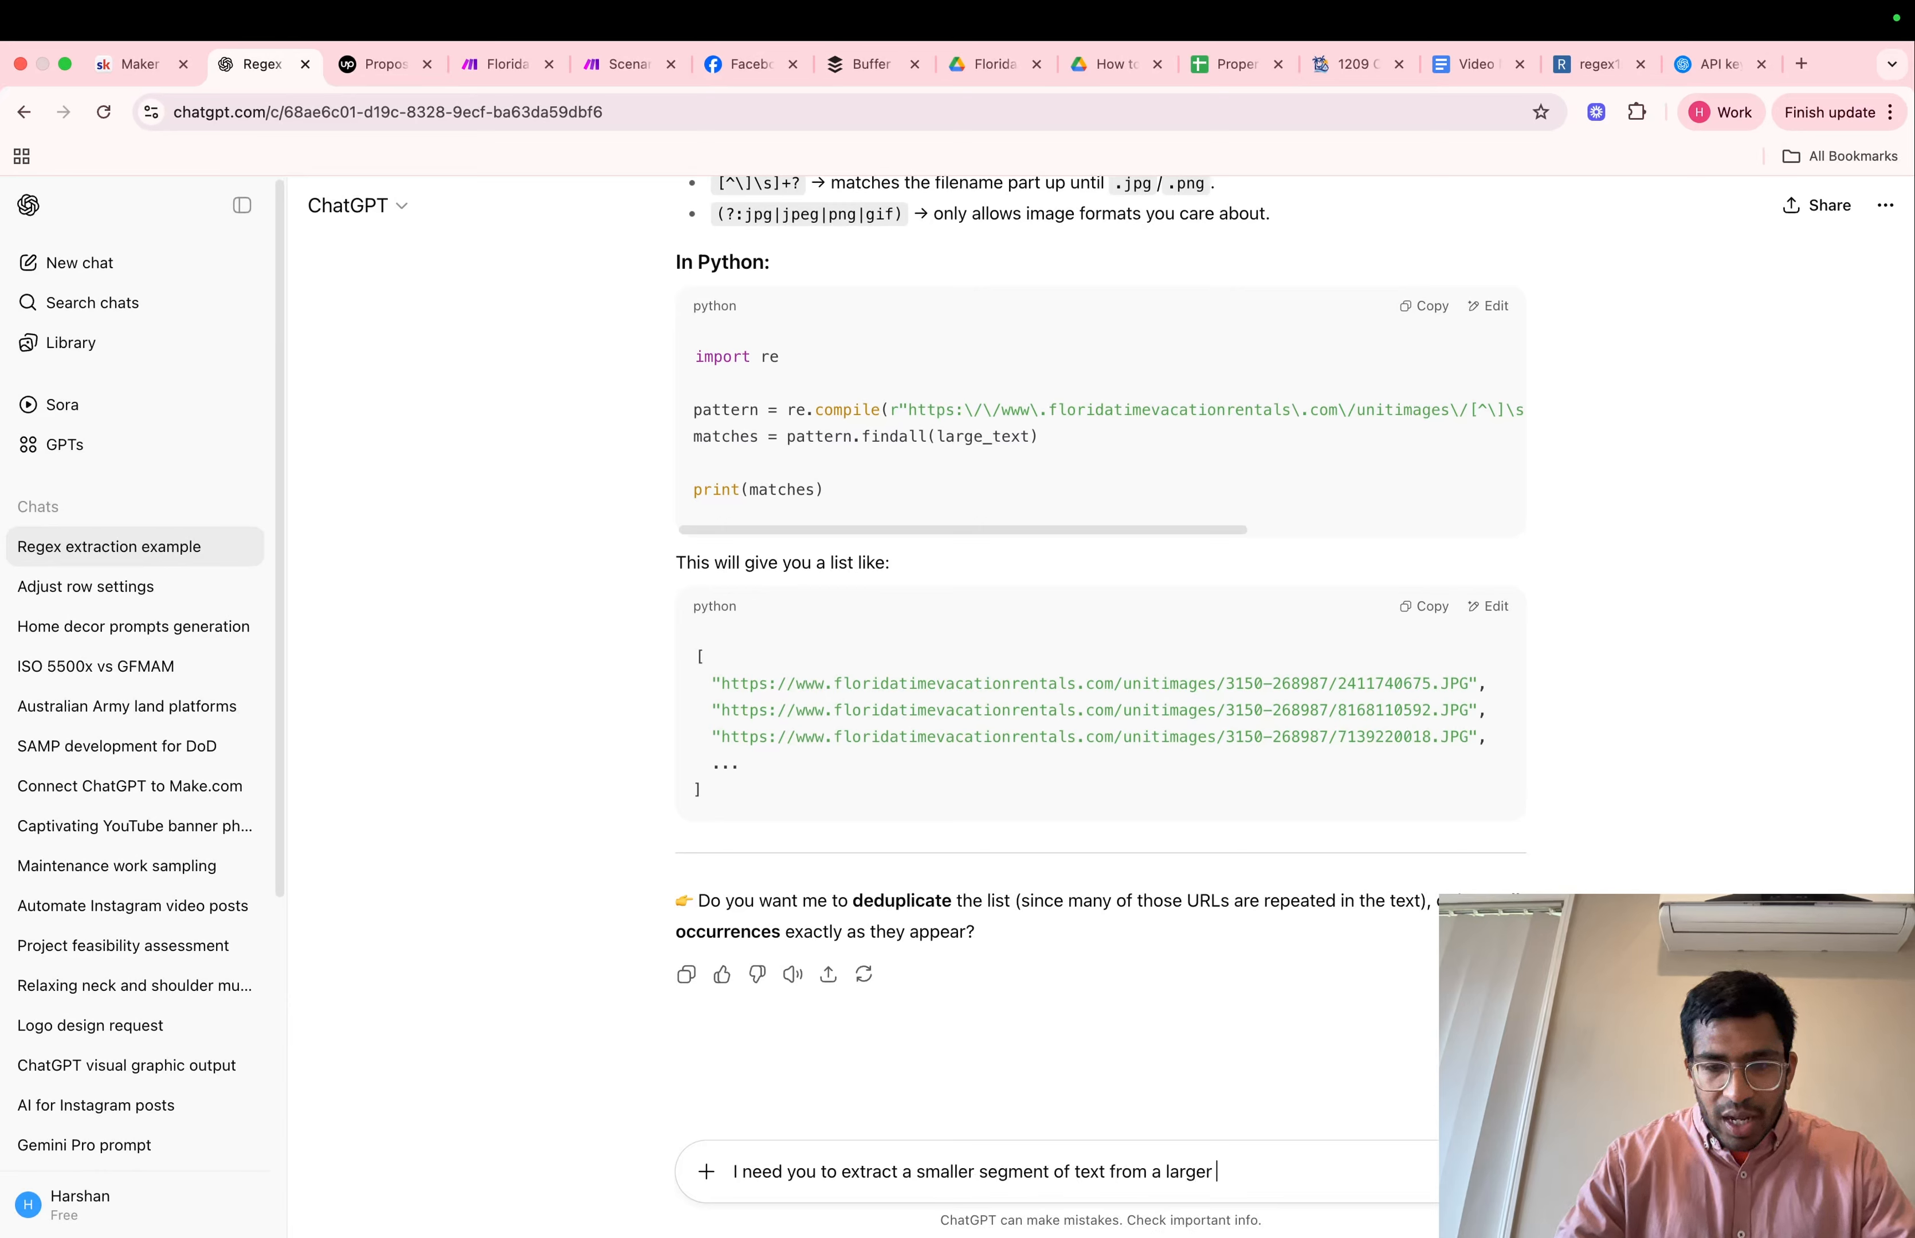
{"action": "type", "text": " segment of"}
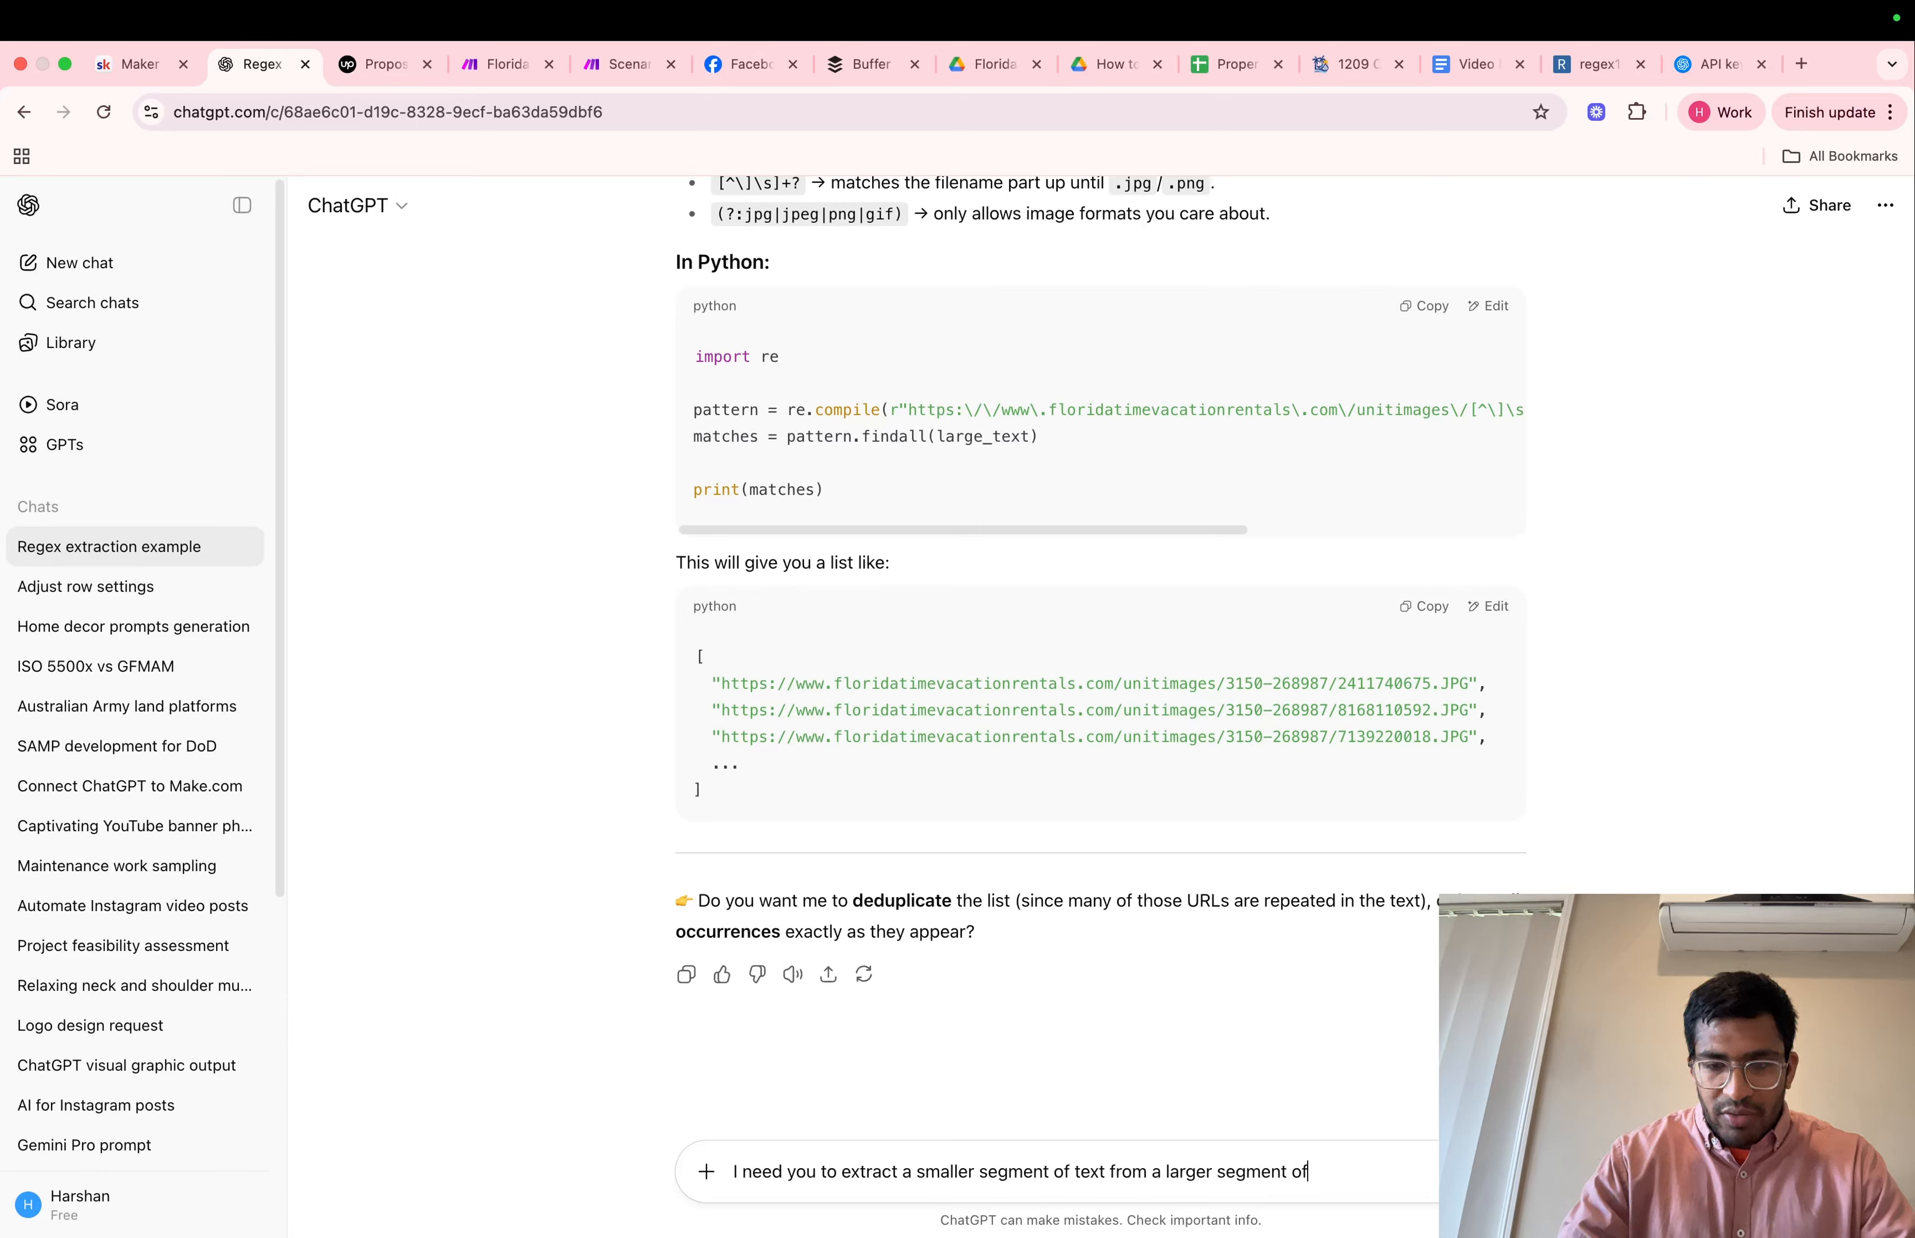
{"action": "type", "text": " text"}
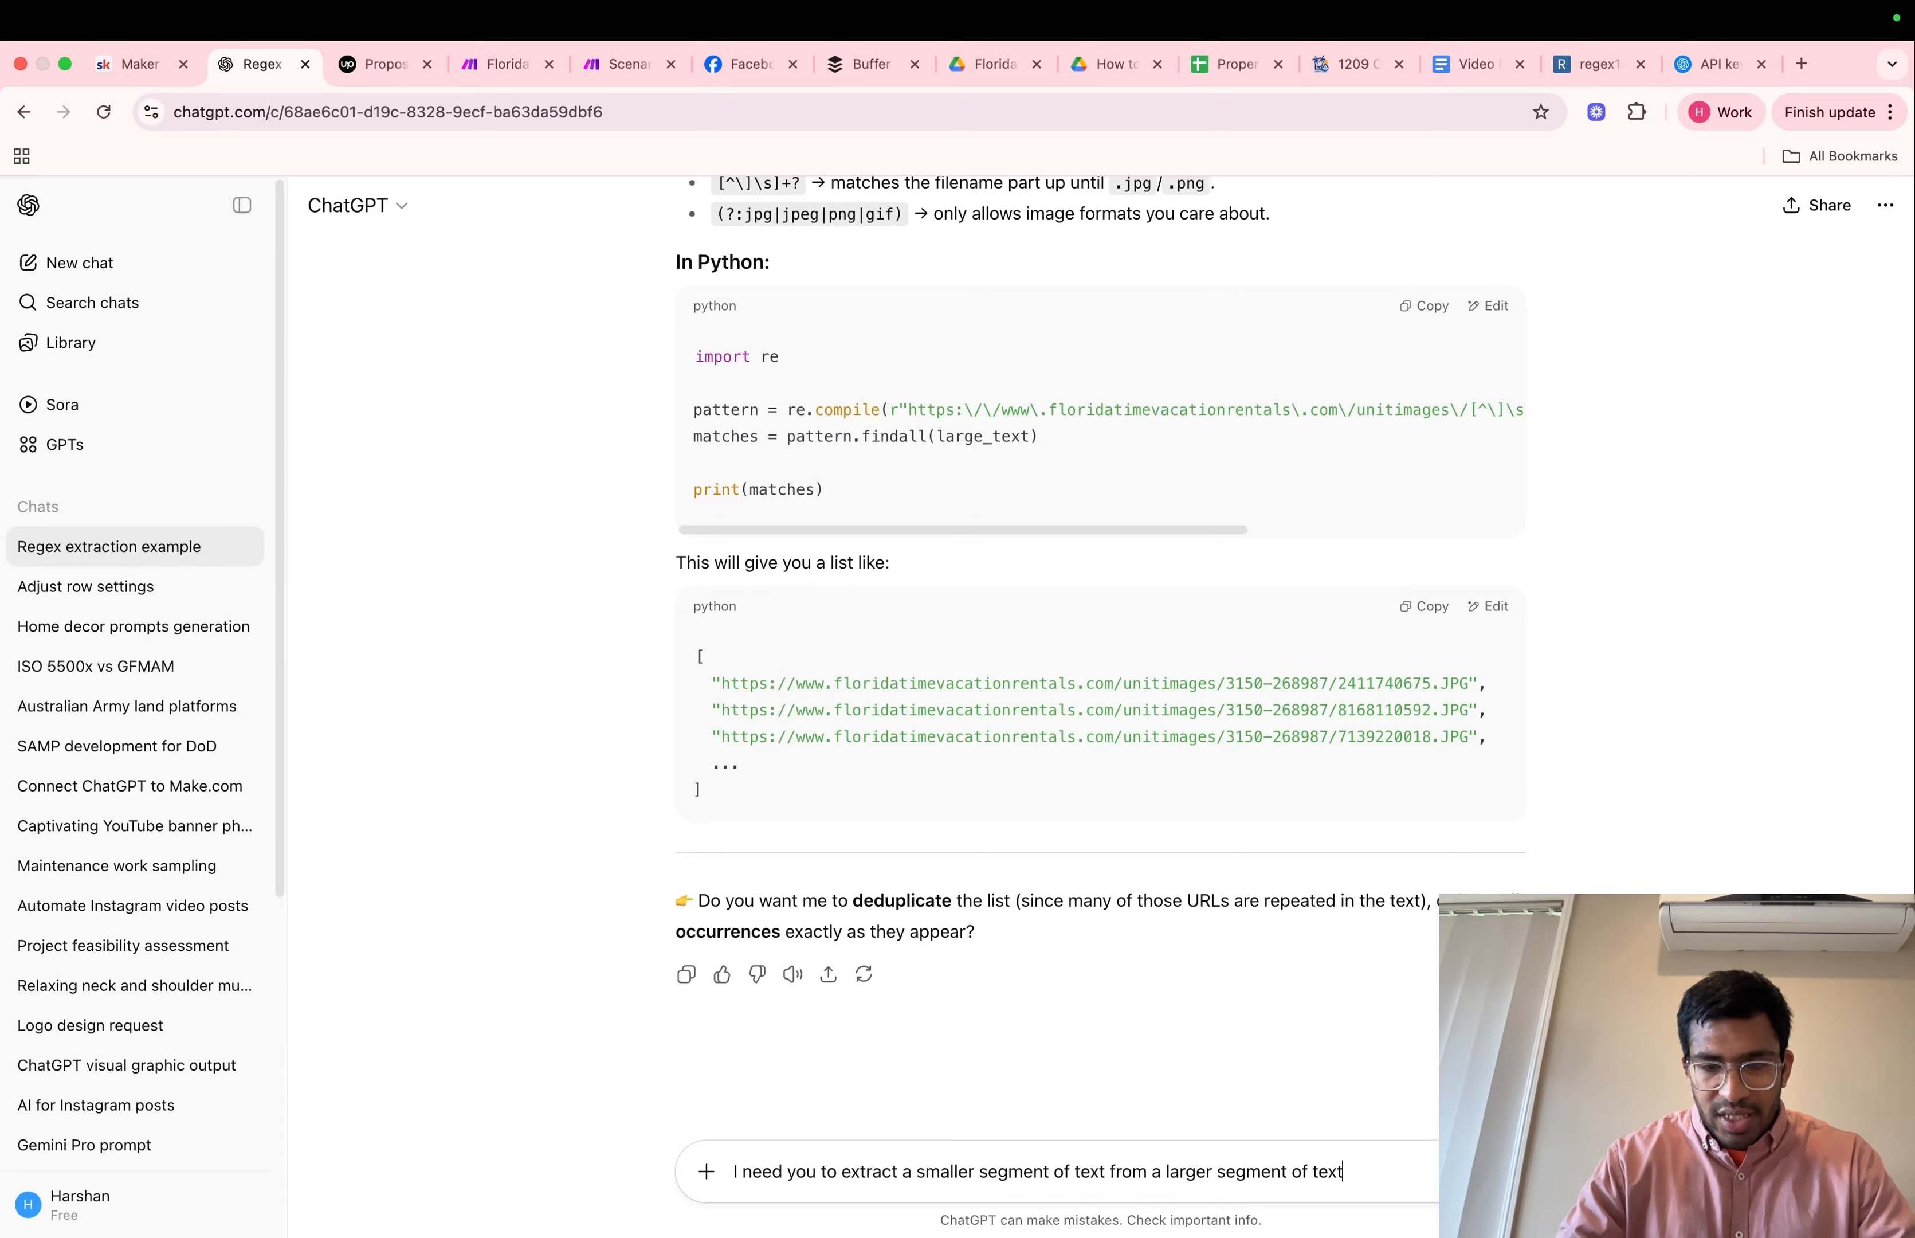
Reword the prompt to "I need you to write a regex expression that extracts a smaller segment of text from a larger segment of text."
{"action": "left_click", "coordinate": [837, 1174]}
{"action": "type", "text": "write a regex expr"}
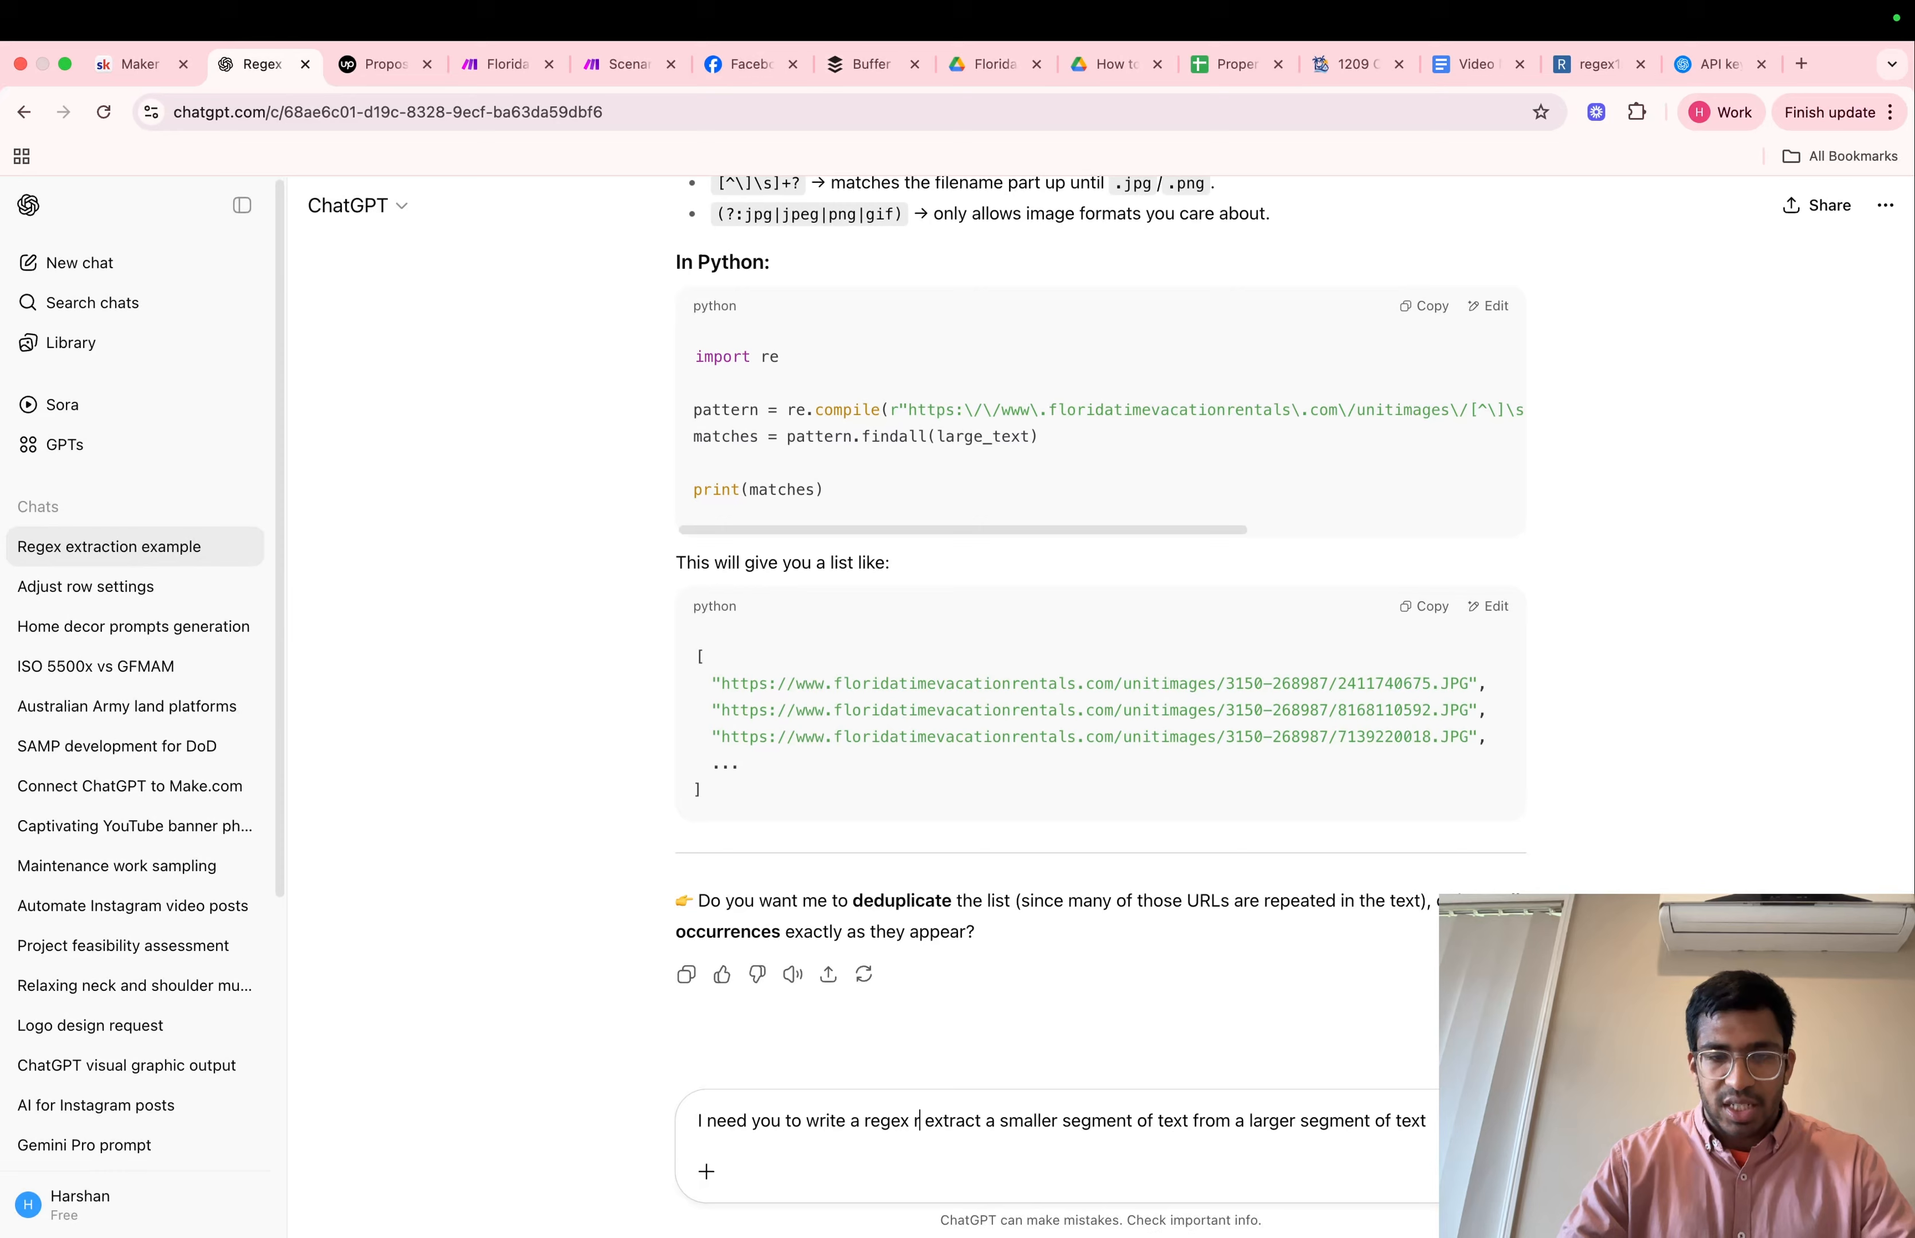
{"action": "type", "text": "e"}
{"action": "type", "text": "ssion that "}
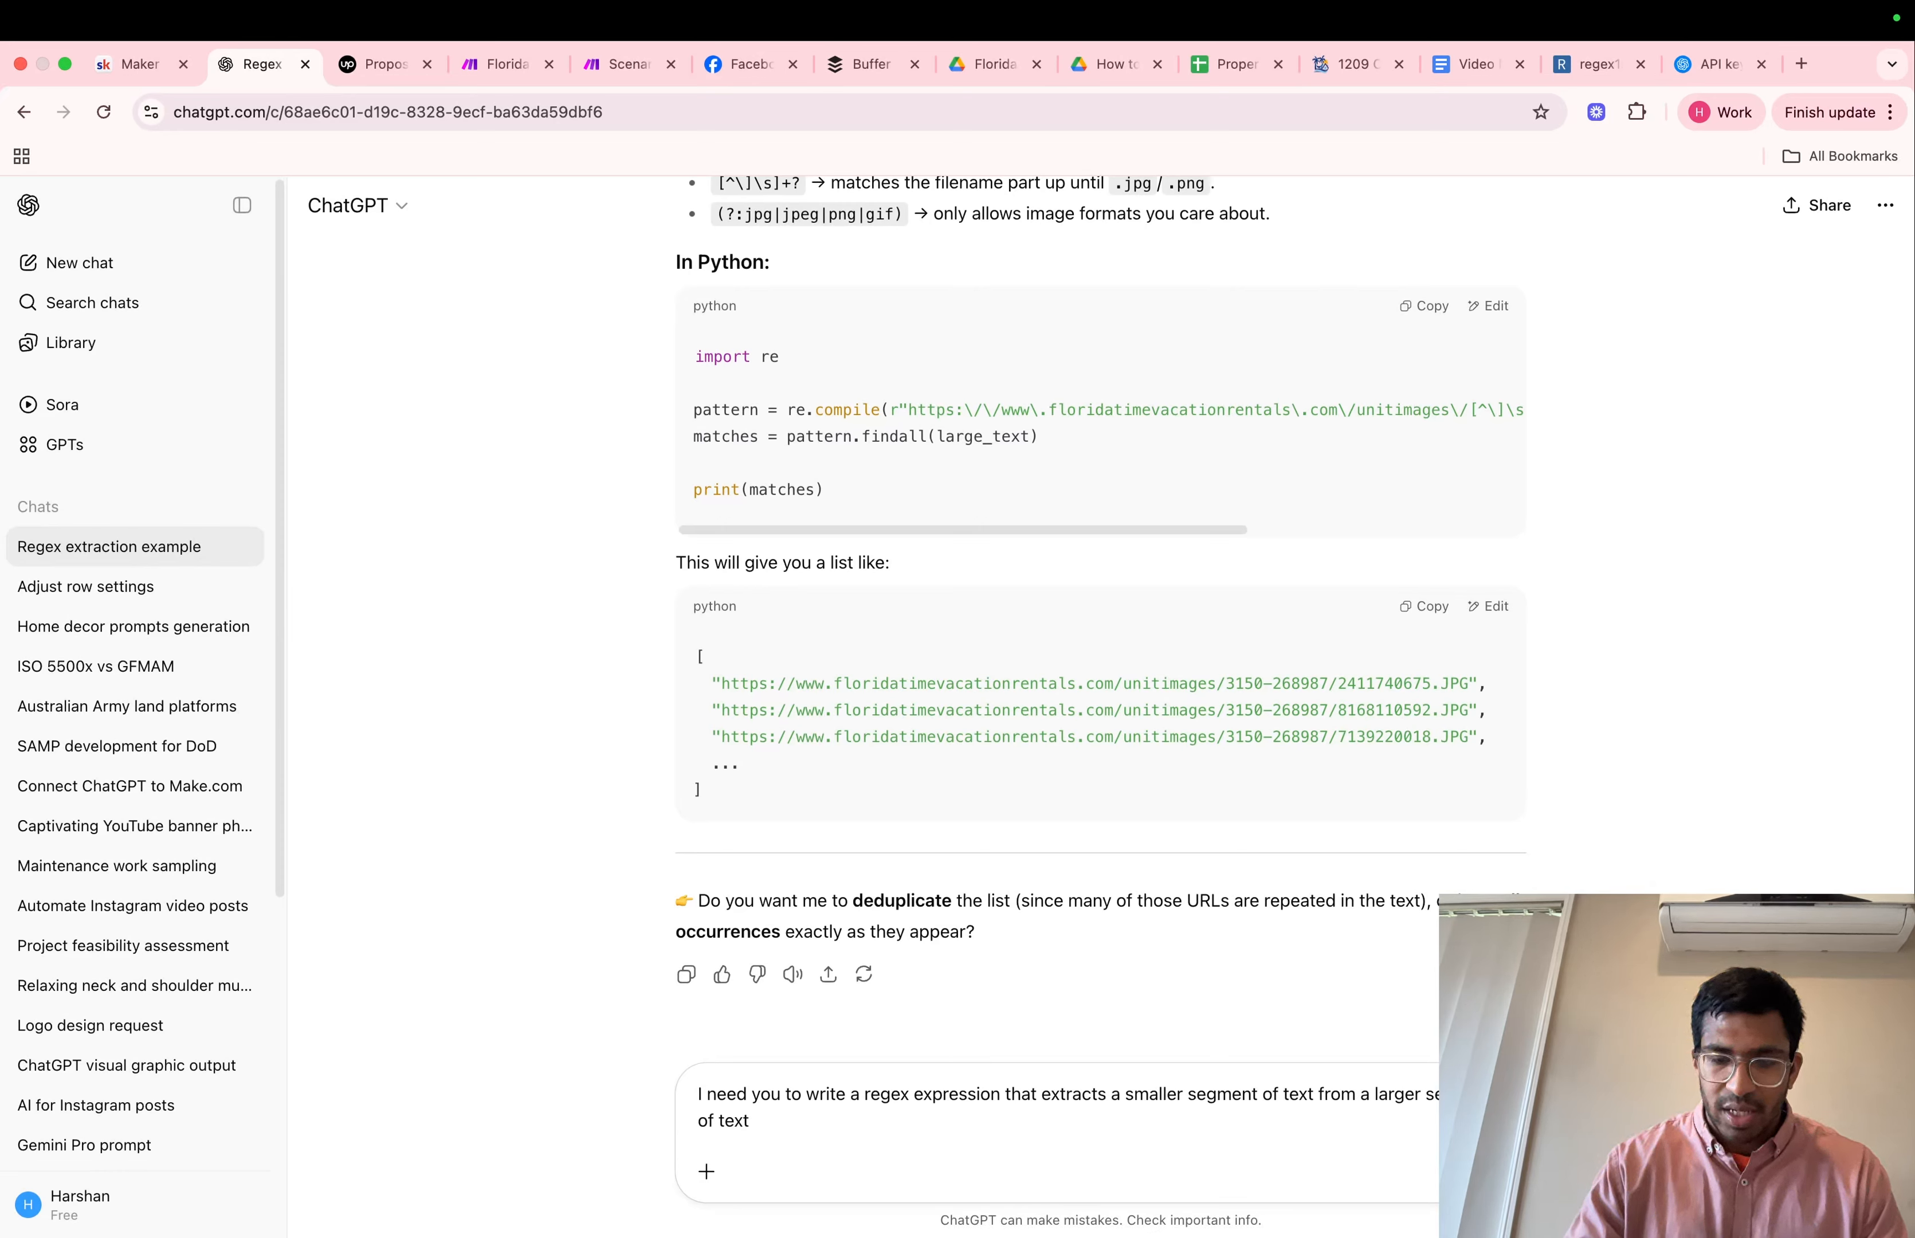
{"action": "type", "text": "."}
{"action": "key", "text": "shift+Return"}
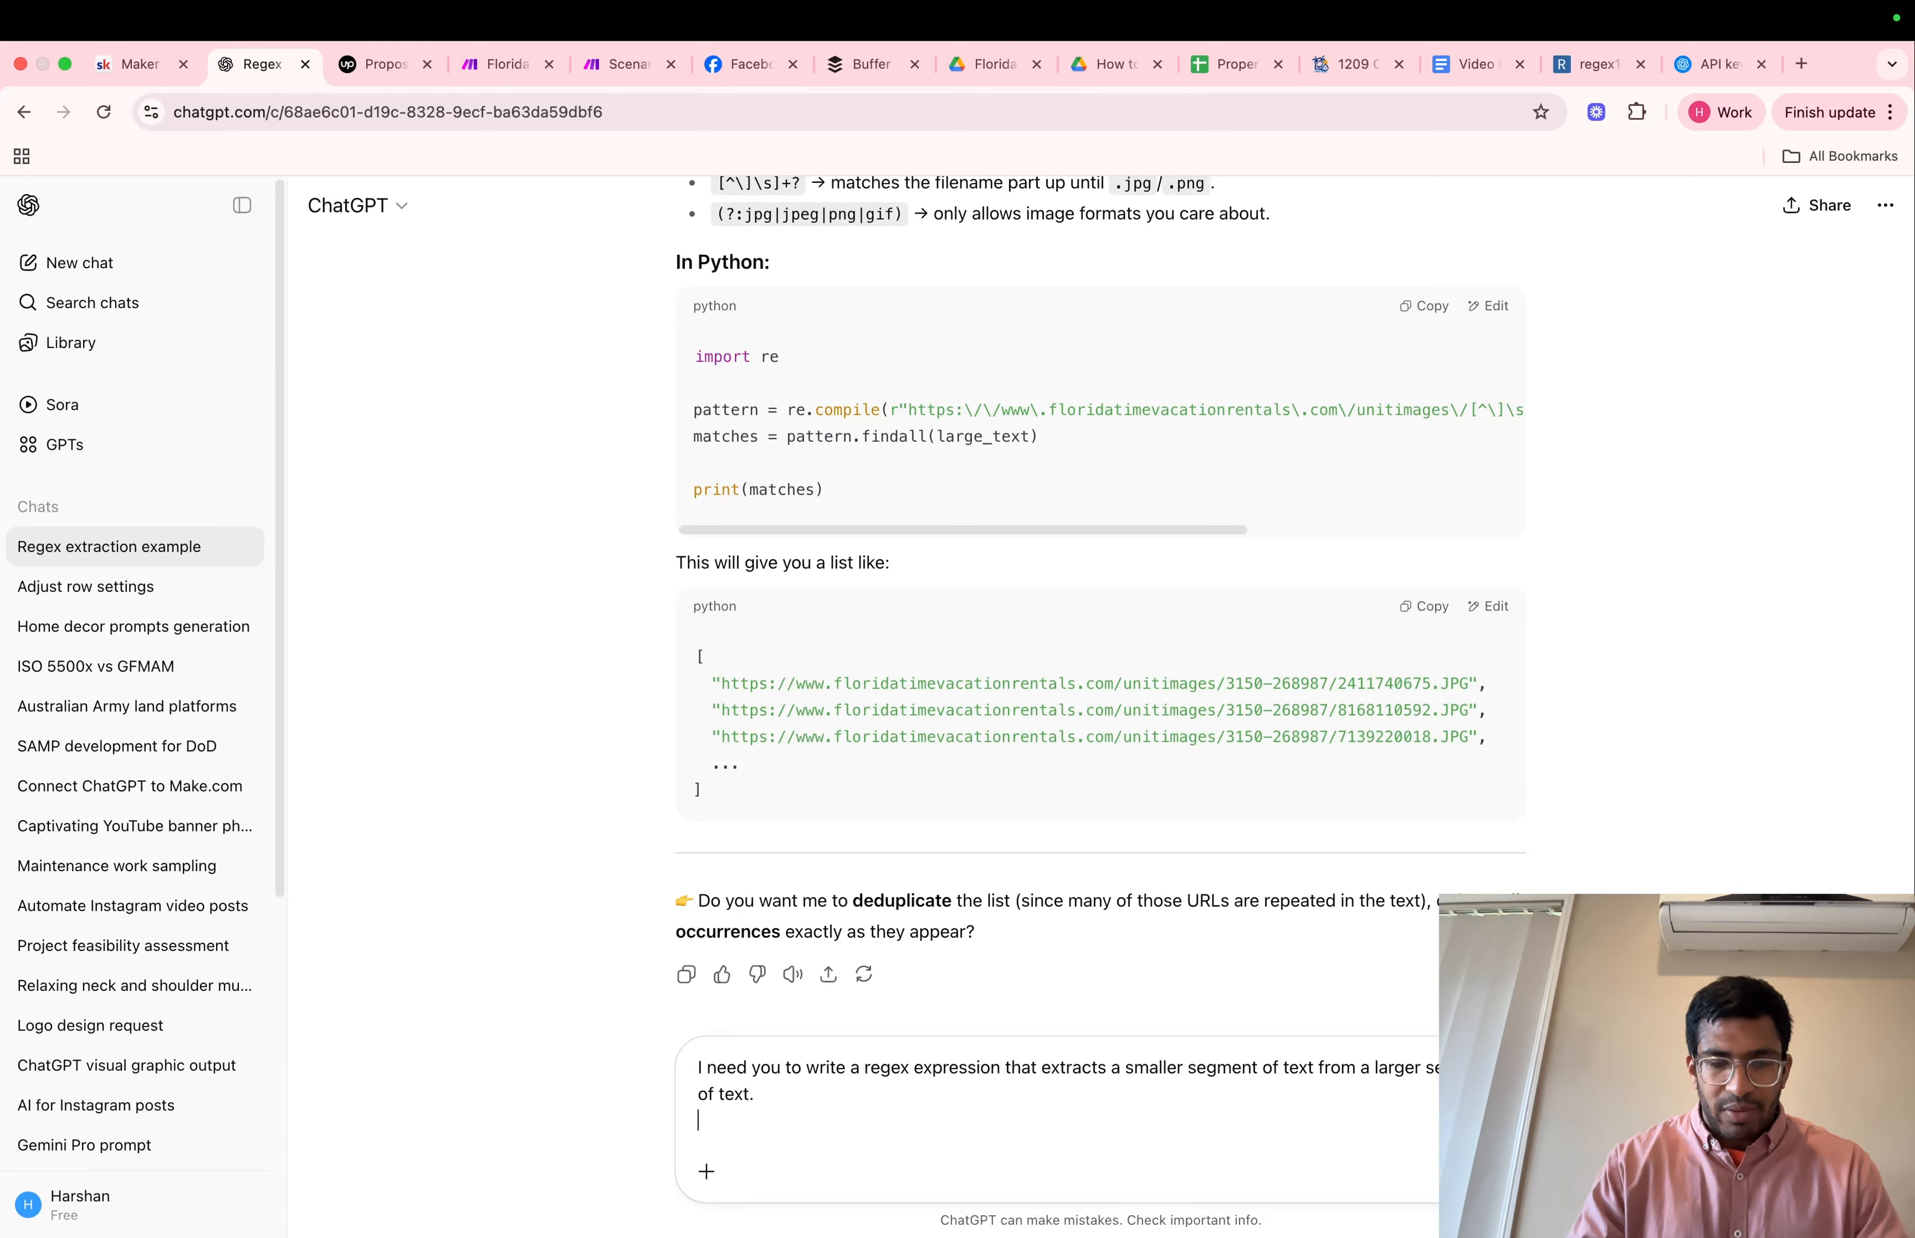
Add the copied passage to the prompt as the smaller segment, followed by the label "Larger segment of text"
{"action": "key", "text": "shift+Return"}
{"action": "type", "text": "sm"}
{"action": "key", "text": "BackSpace"}
{"action": "key", "text": "BackSpace"}
{"action": "type", "text": "Sma"}
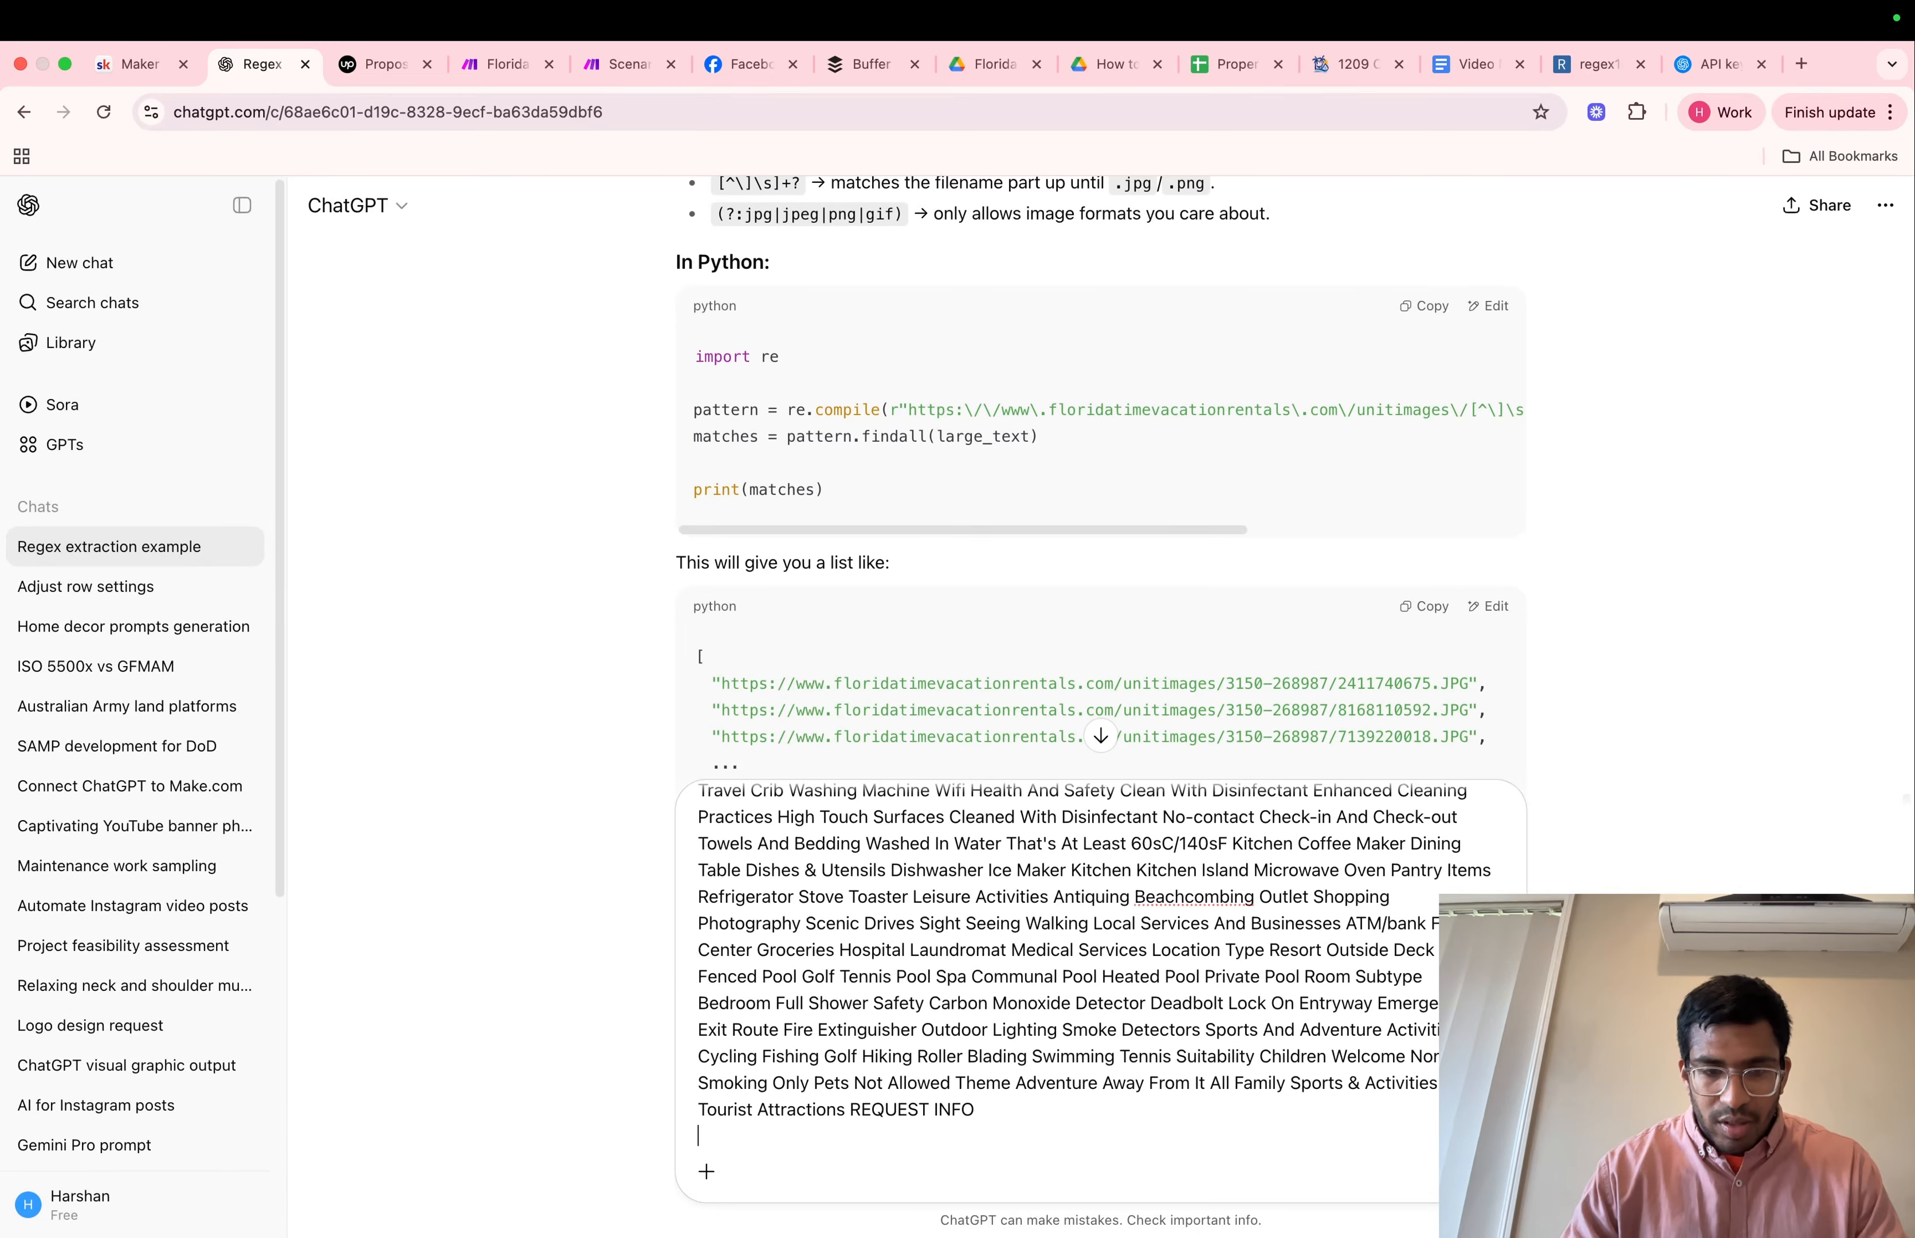
{"action": "key", "text": "shift+Return"}
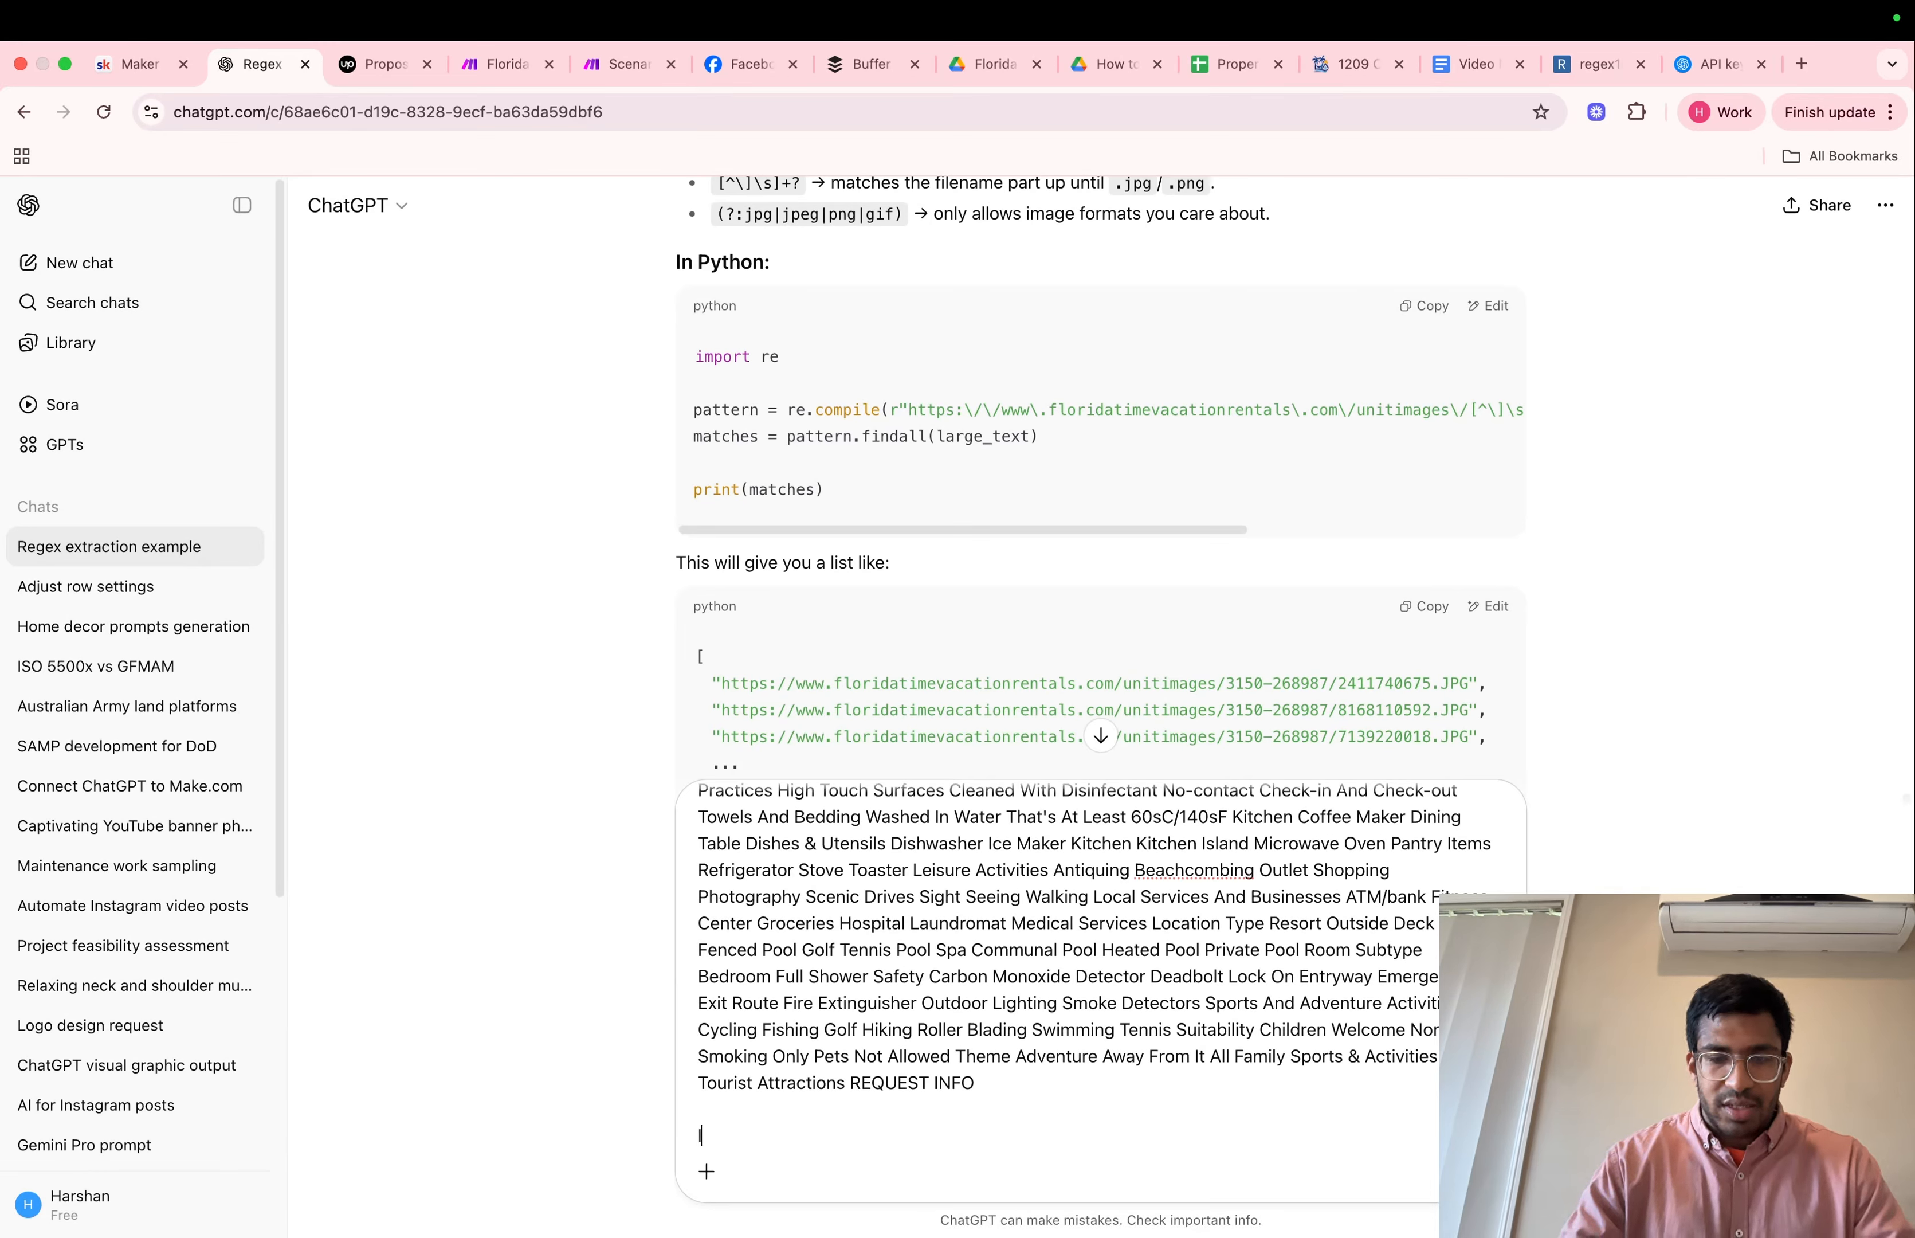
{"action": "type", "text": "Larger"}
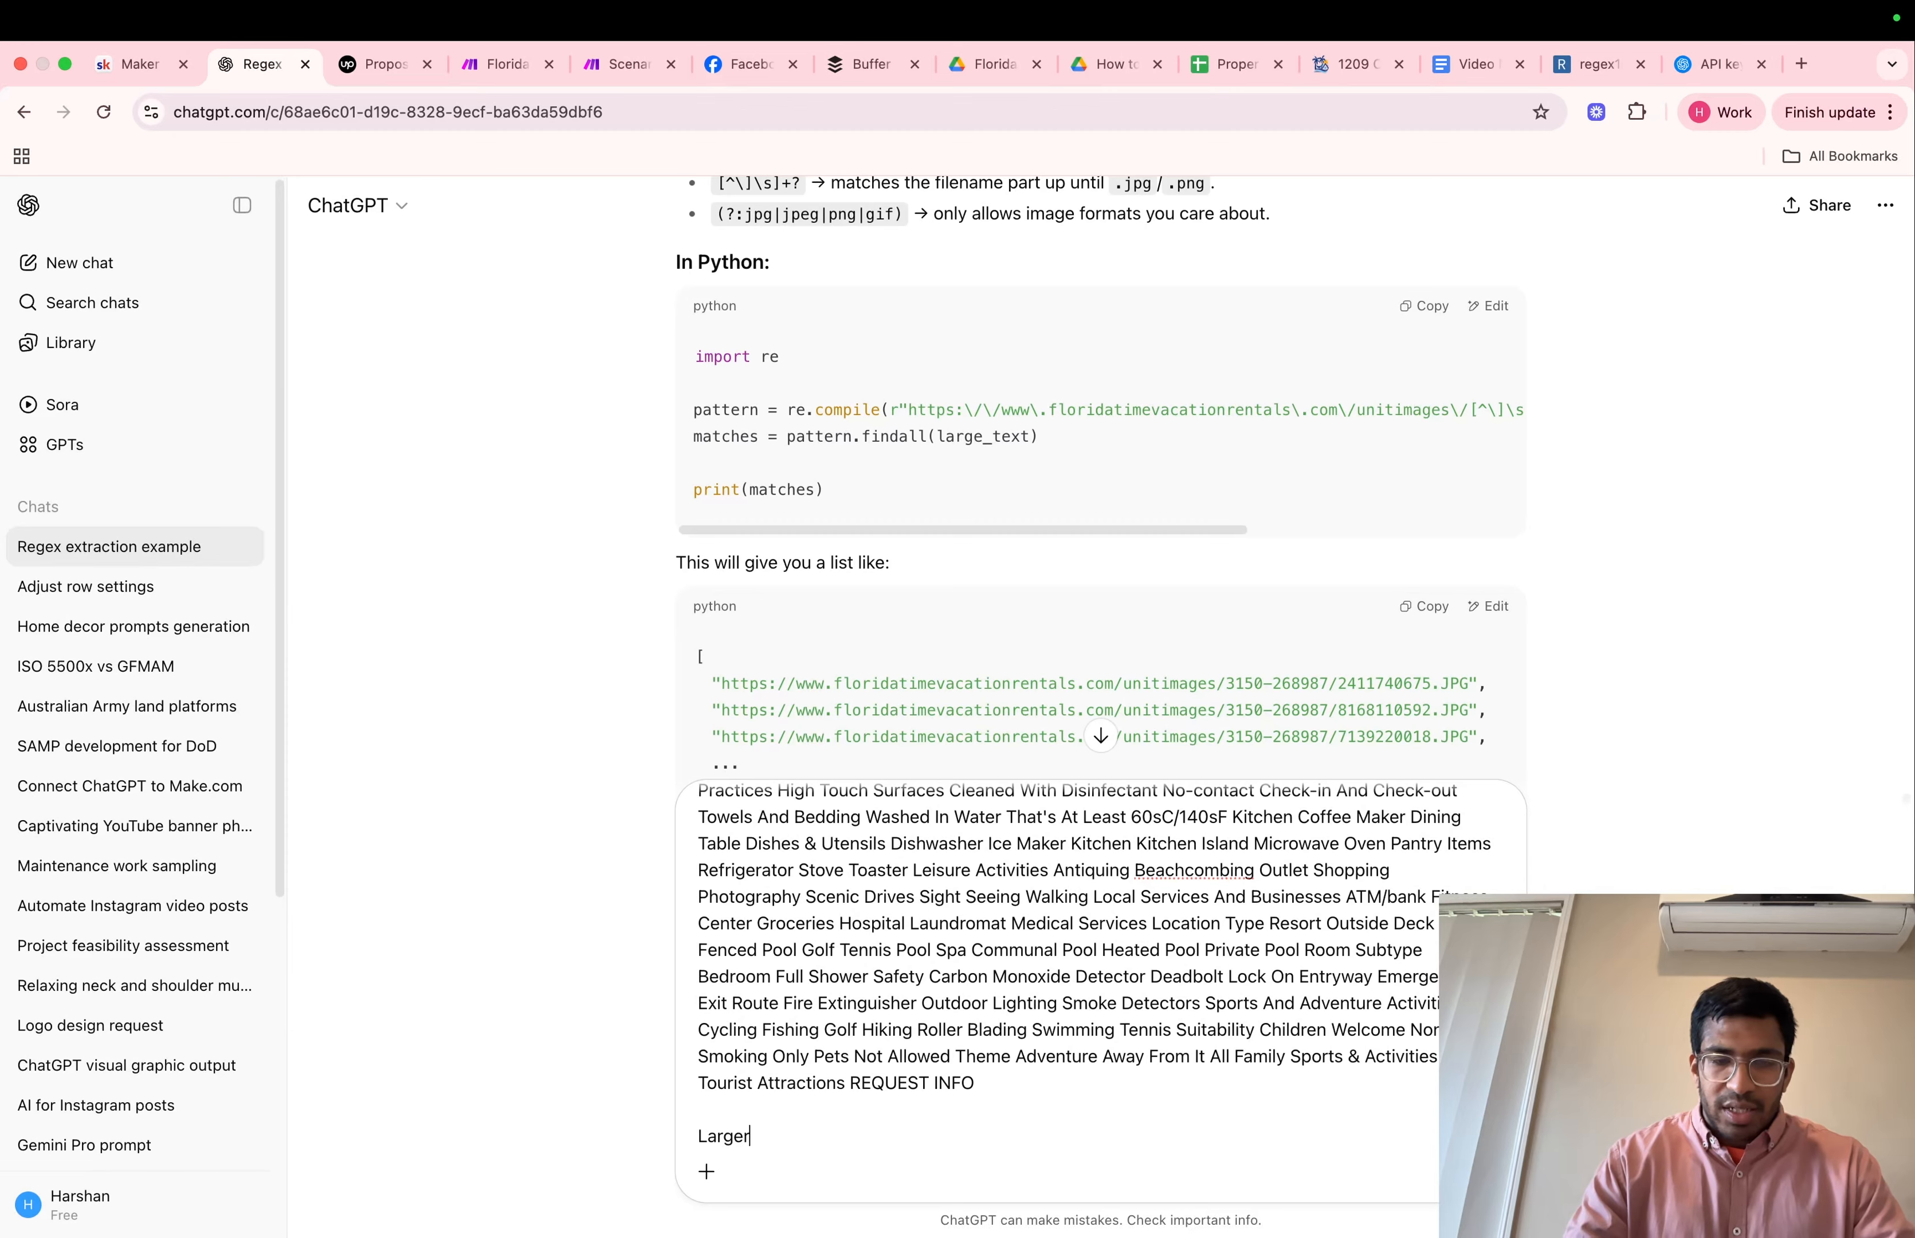
{"action": "type", "text": " segment of text:"}
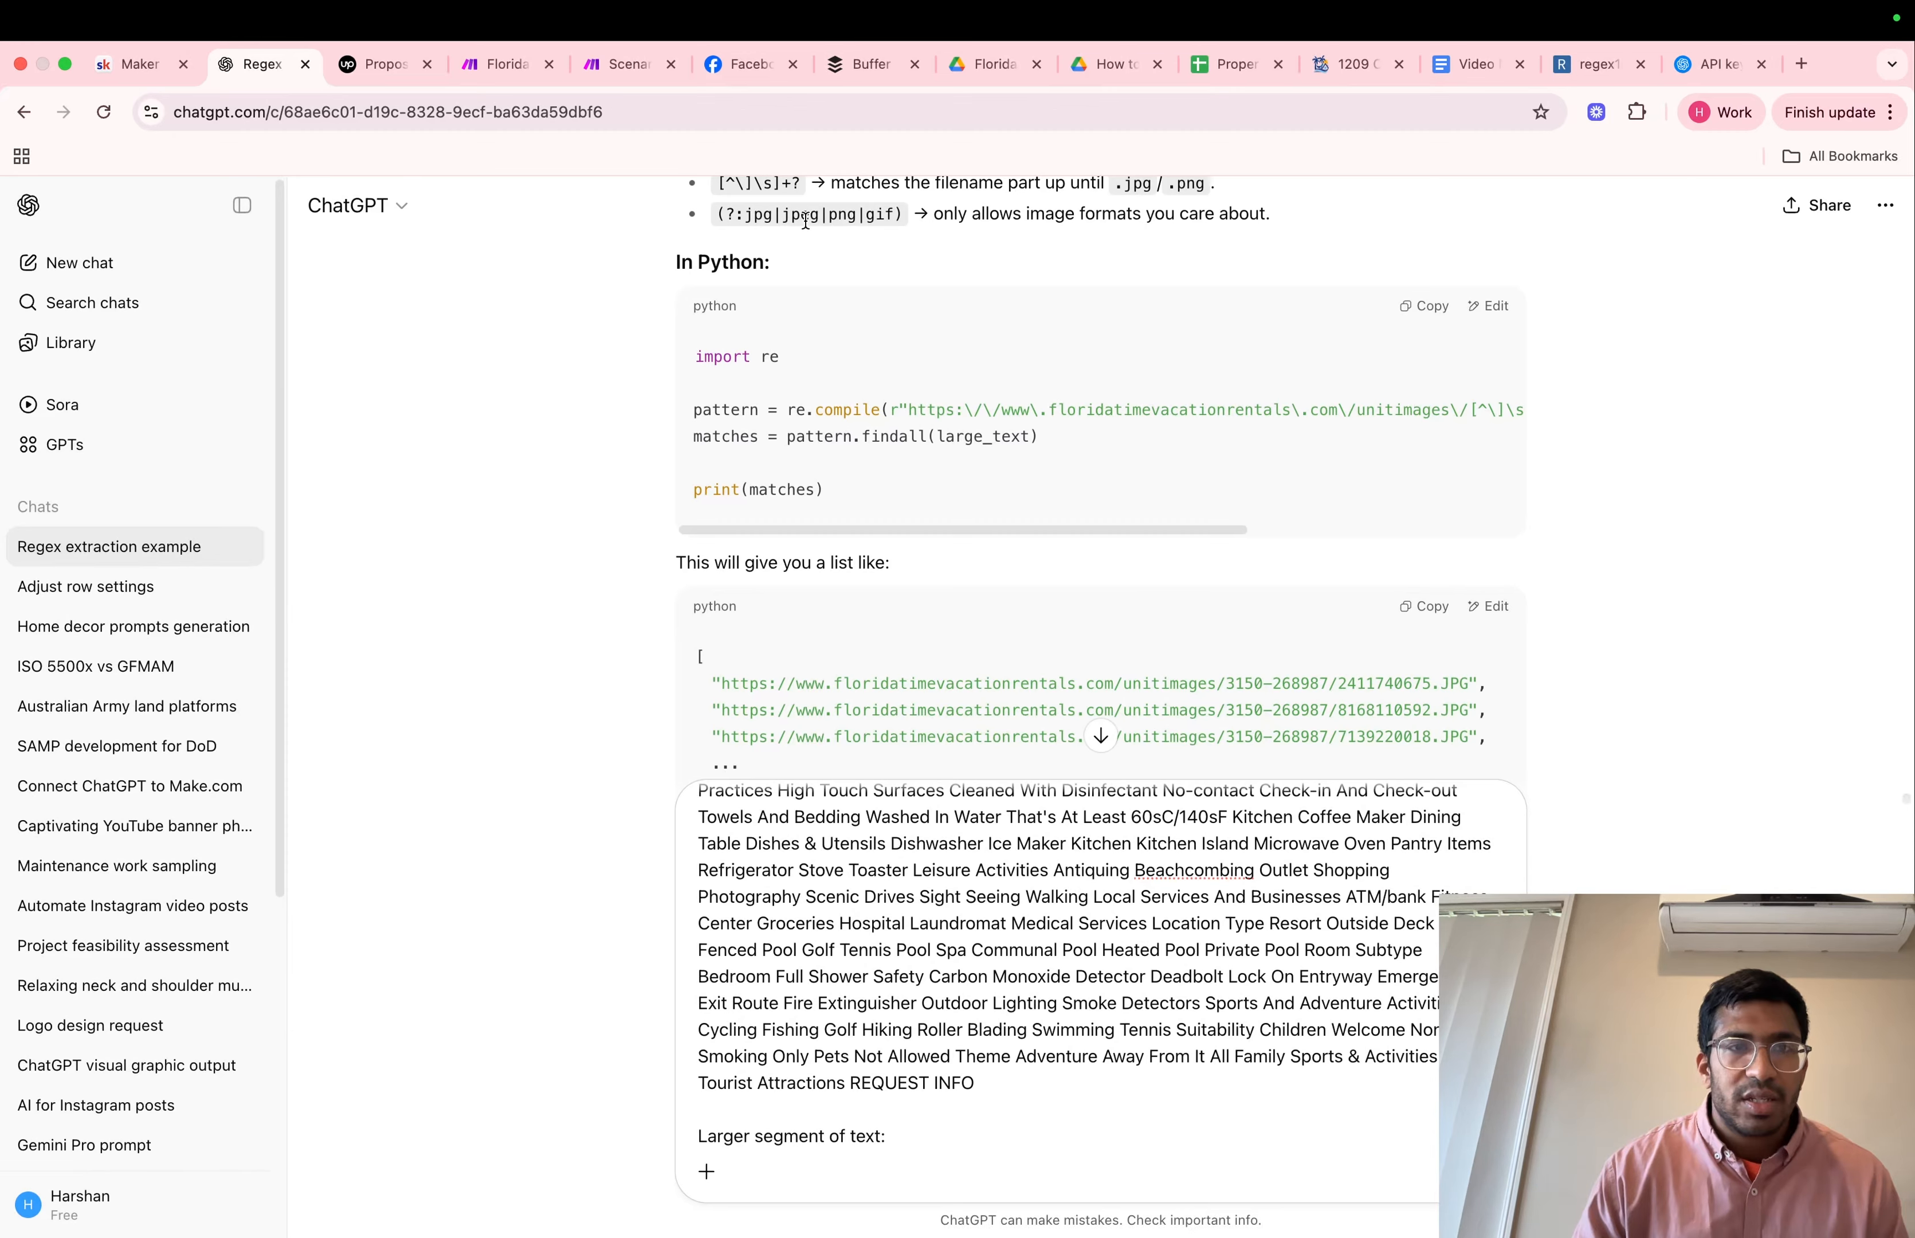
Return to the Make scenario, dismiss the Match pattern settings and copy the HTML to text module's entire Text output
{"action": "key", "text": "super+5"}
{"action": "left_click", "coordinate": [1270, 1206]}
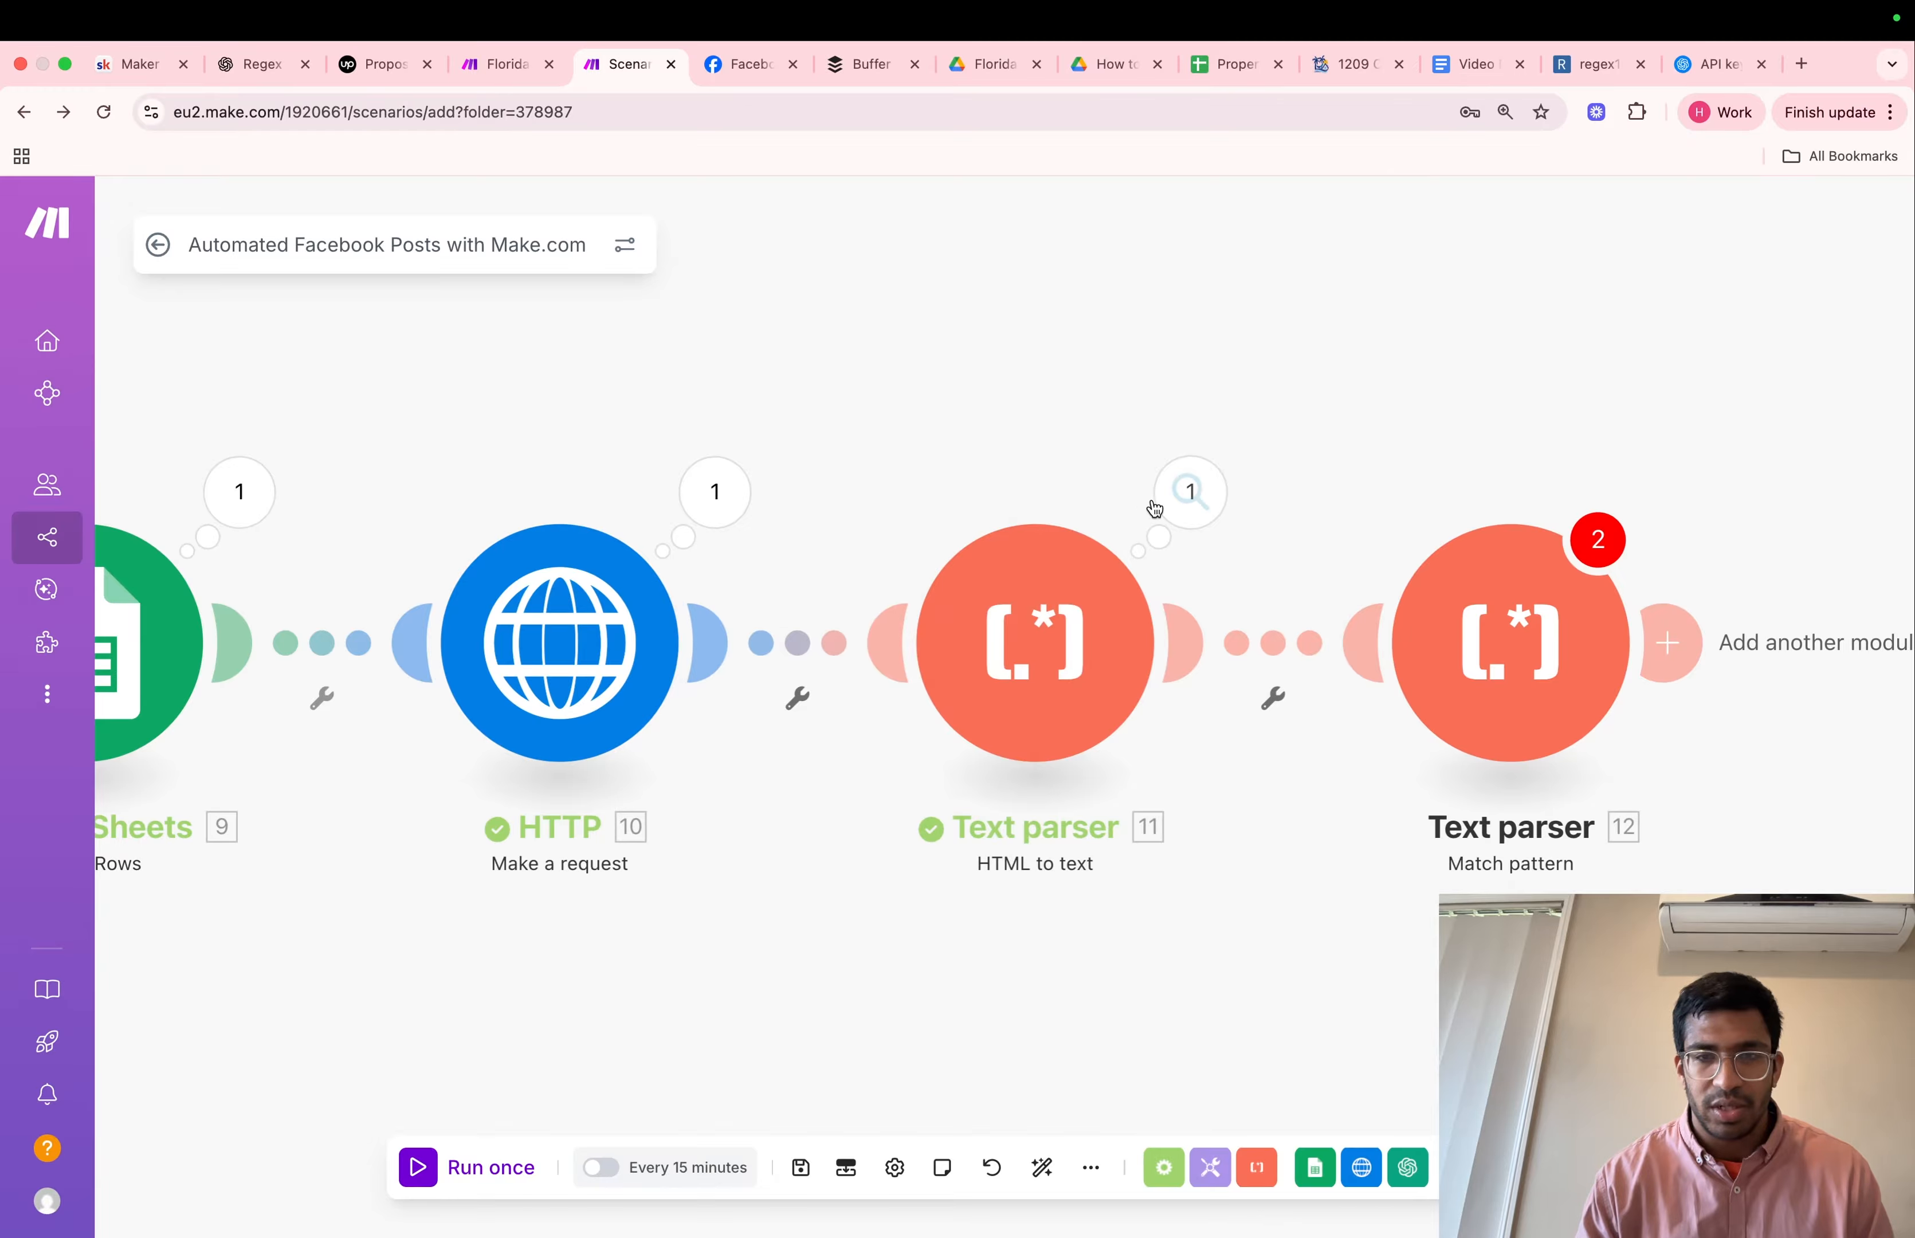
{"action": "left_click", "coordinate": [1178, 495]}
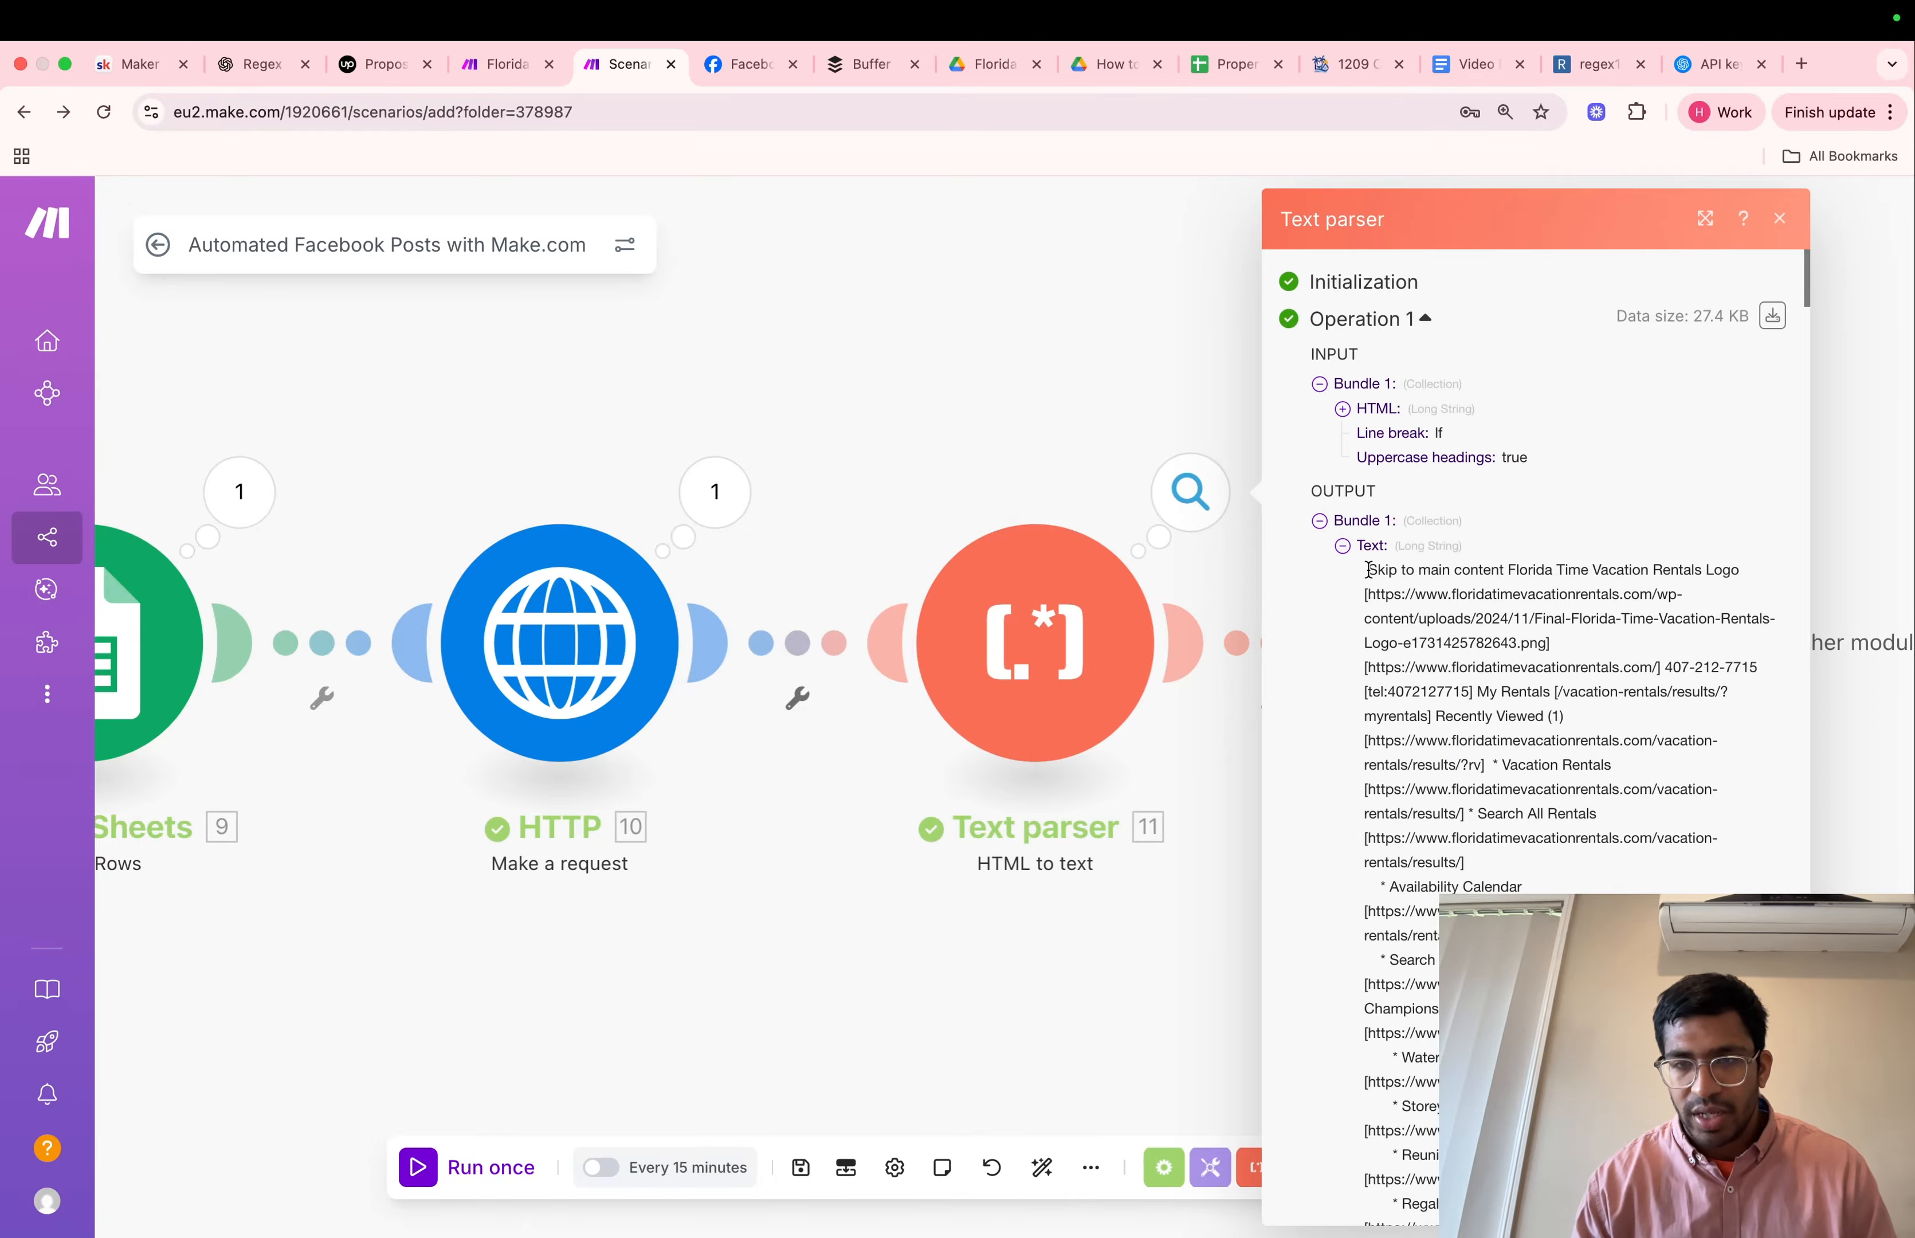
{"action": "left_click_drag", "start_coordinate": [1368, 569], "coordinate": [1432, 1232]}
Paste the copied page text into the ChatGPT prompt as the larger segment and send the prompt
{"action": "left_click", "coordinate": [237, 66]}
{"action": "key", "text": "super+v"}
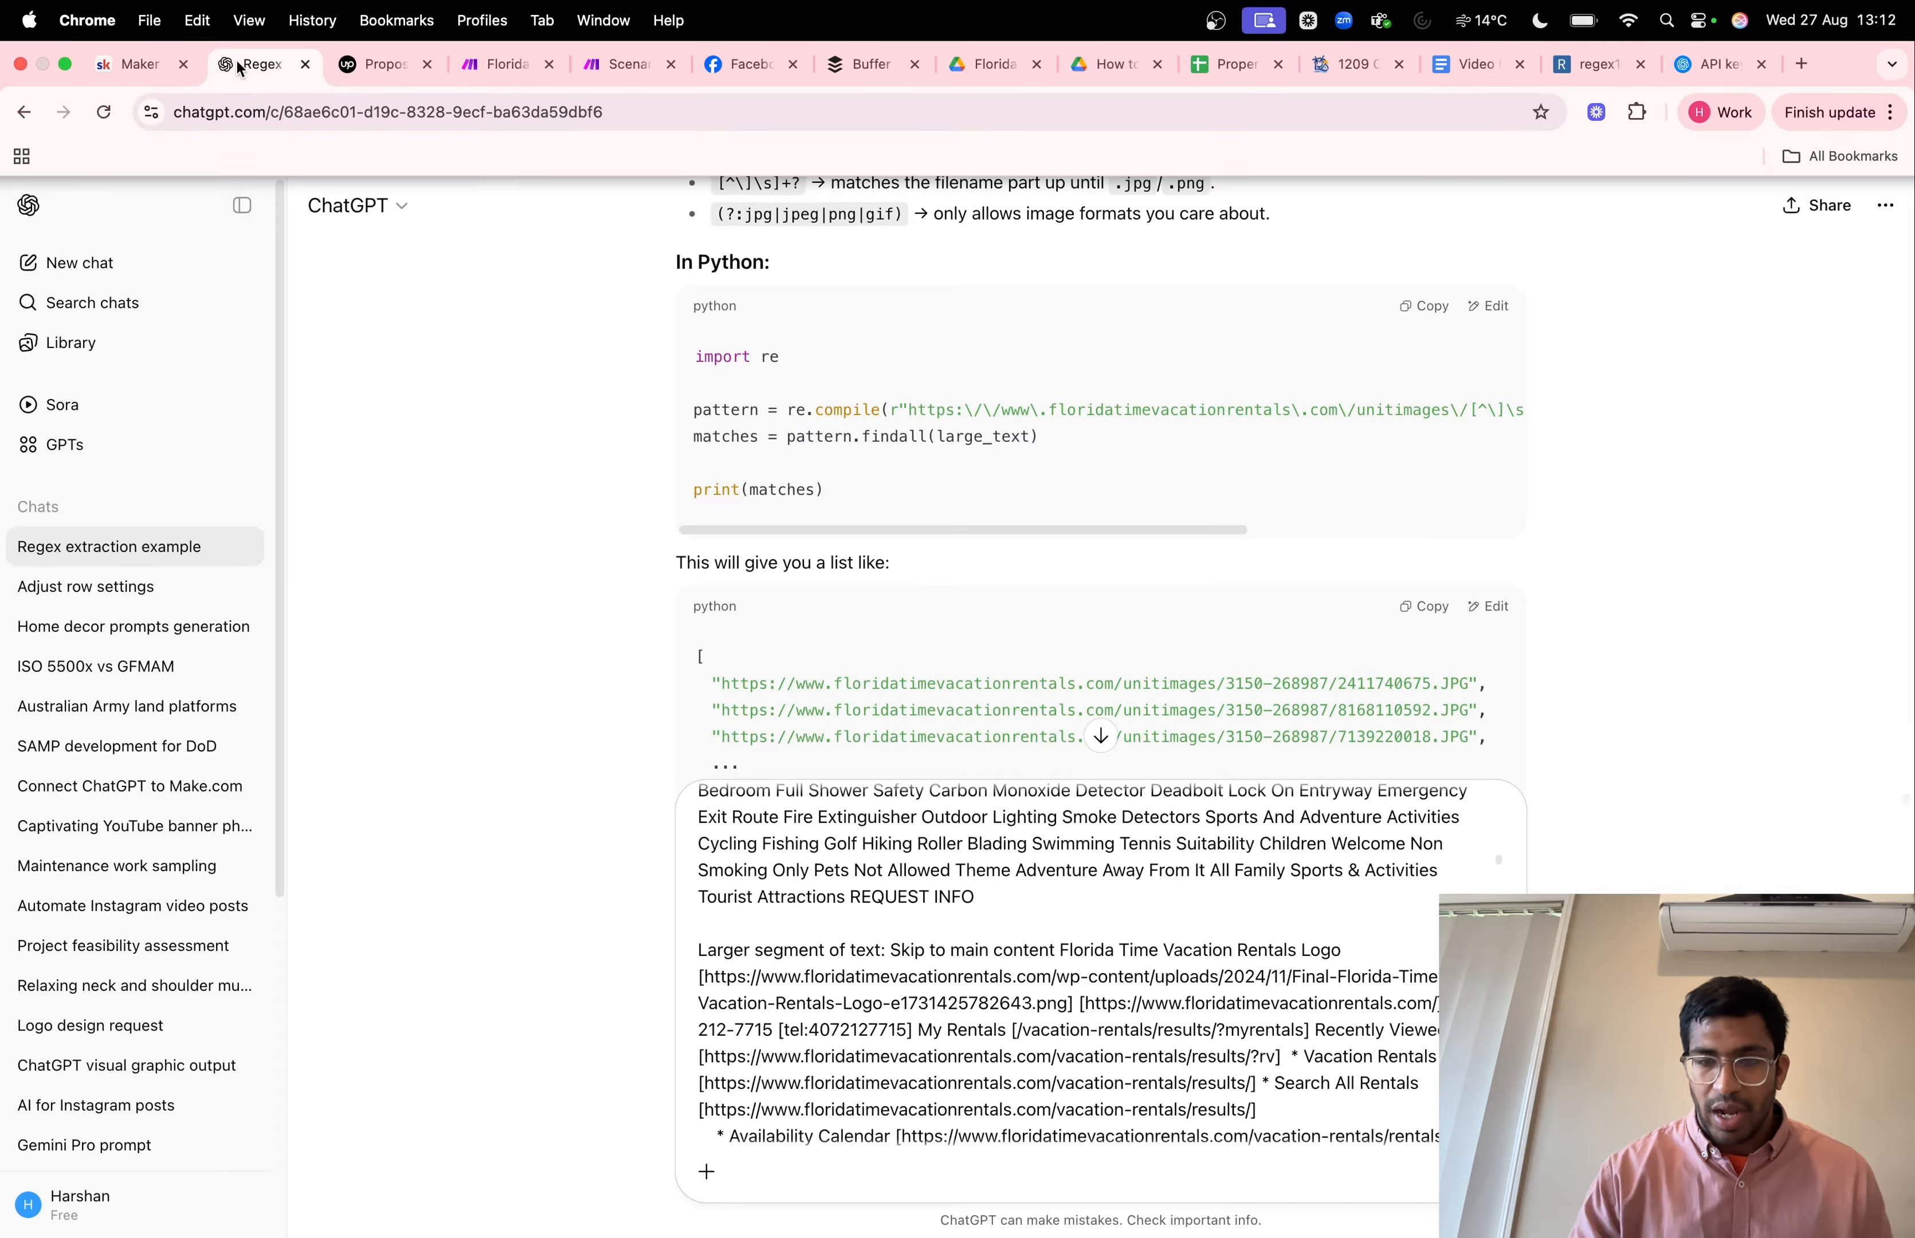
{"action": "key", "text": "Return"}
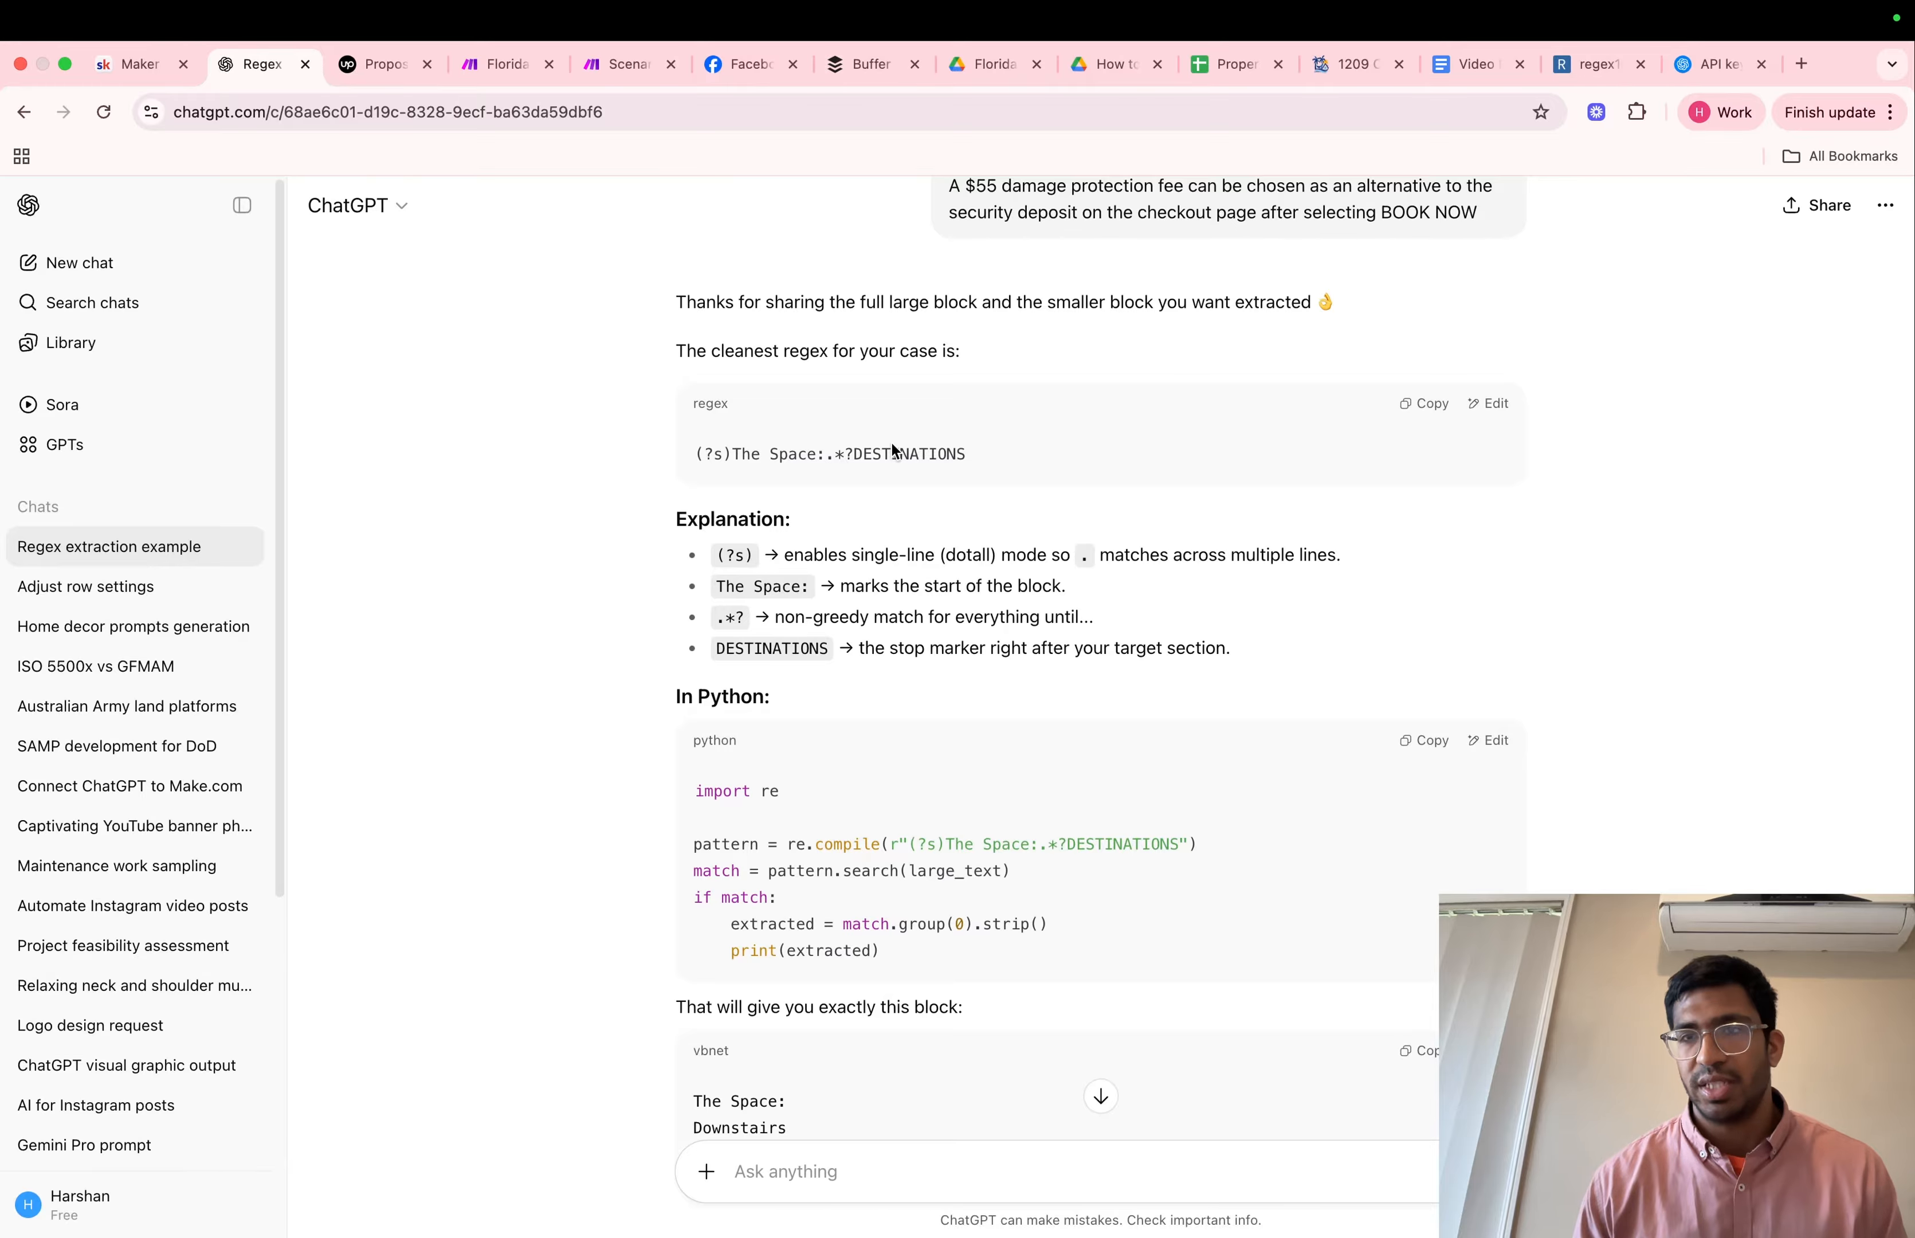
Switch to regex101, clear the old expression and test string, and paste the copied page text as the test string
{"action": "left_click", "coordinate": [1581, 64]}
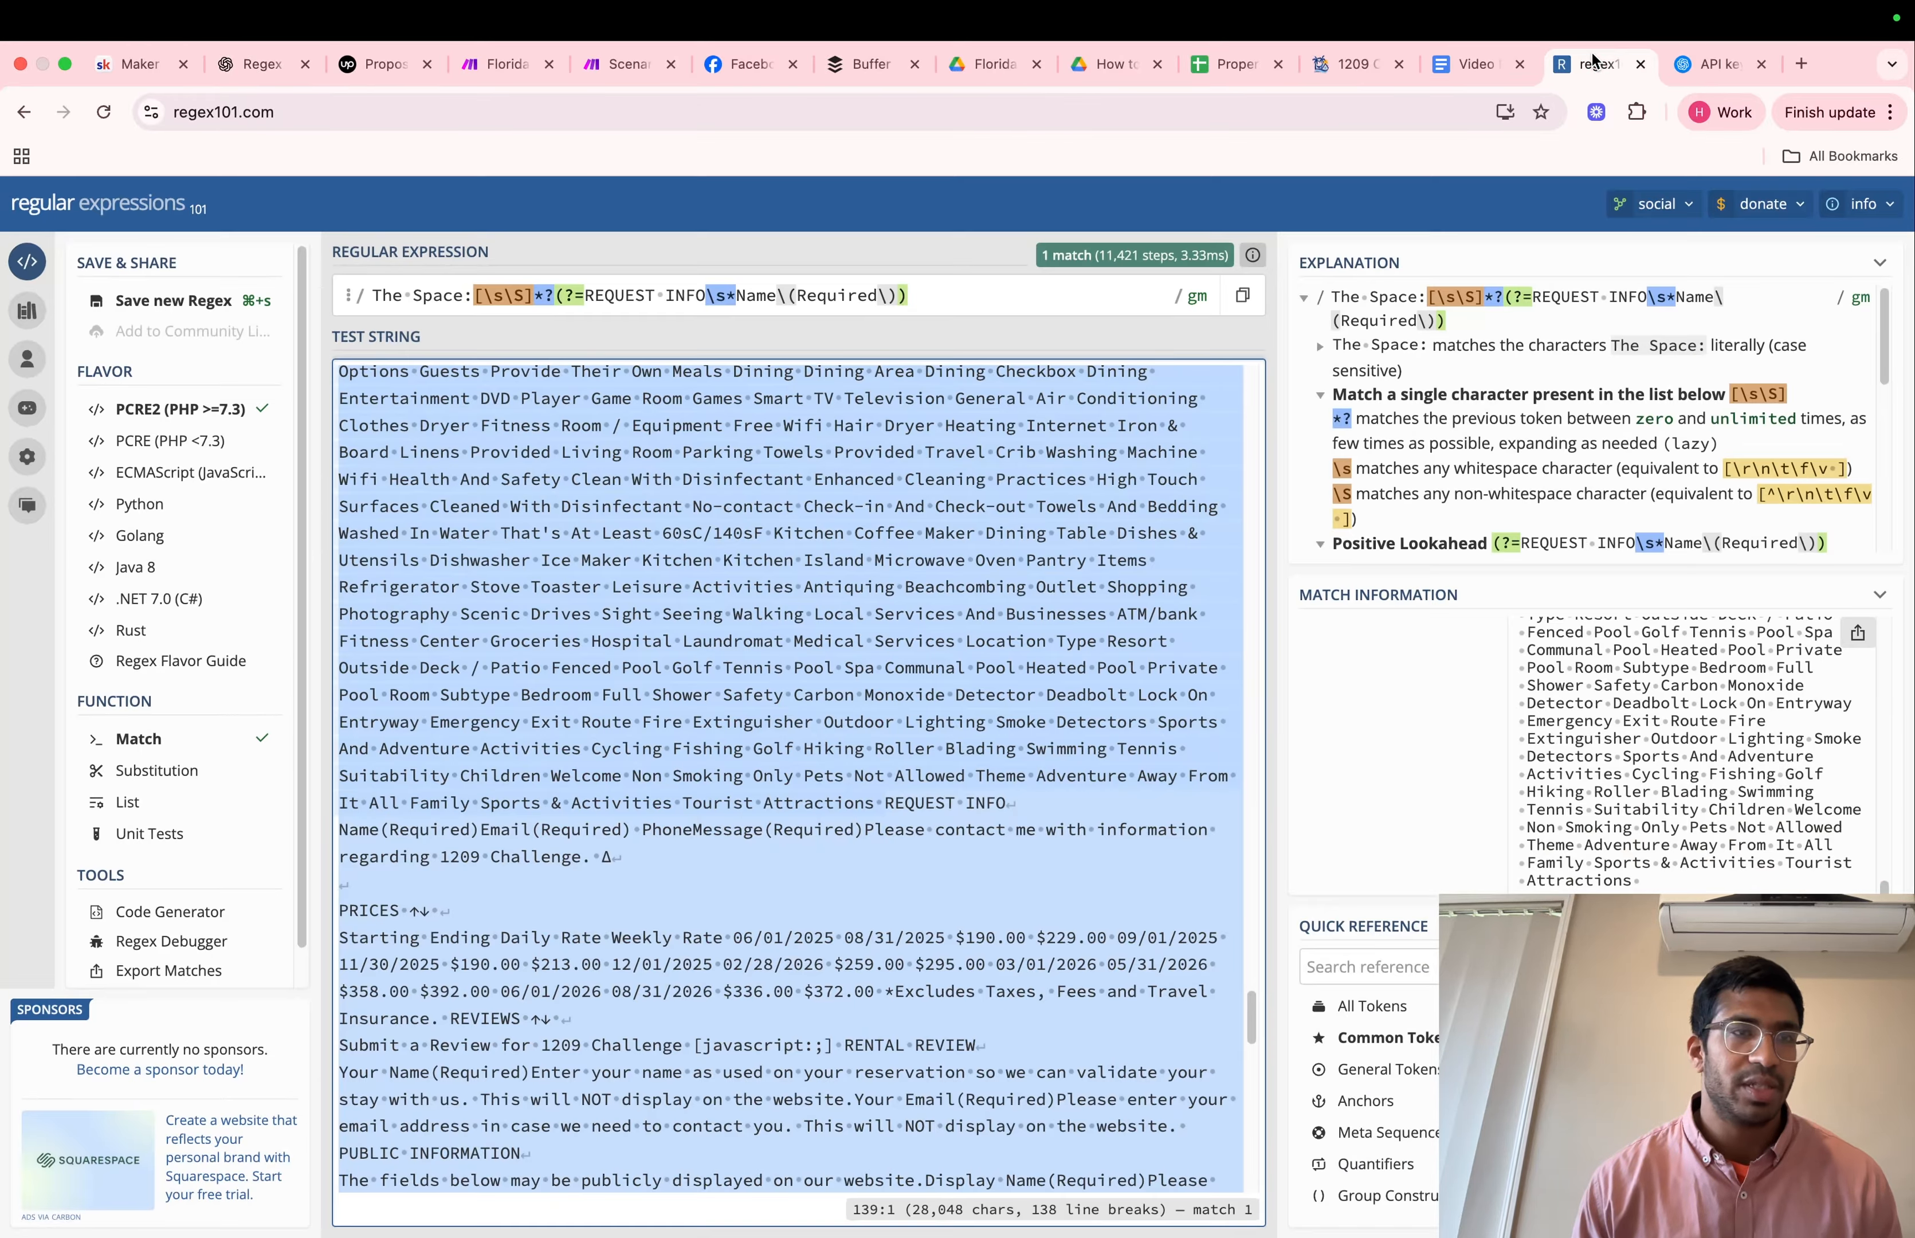
{"action": "scroll", "coordinate": [899, 561], "scroll_direction": "up", "scroll_amount": 15}
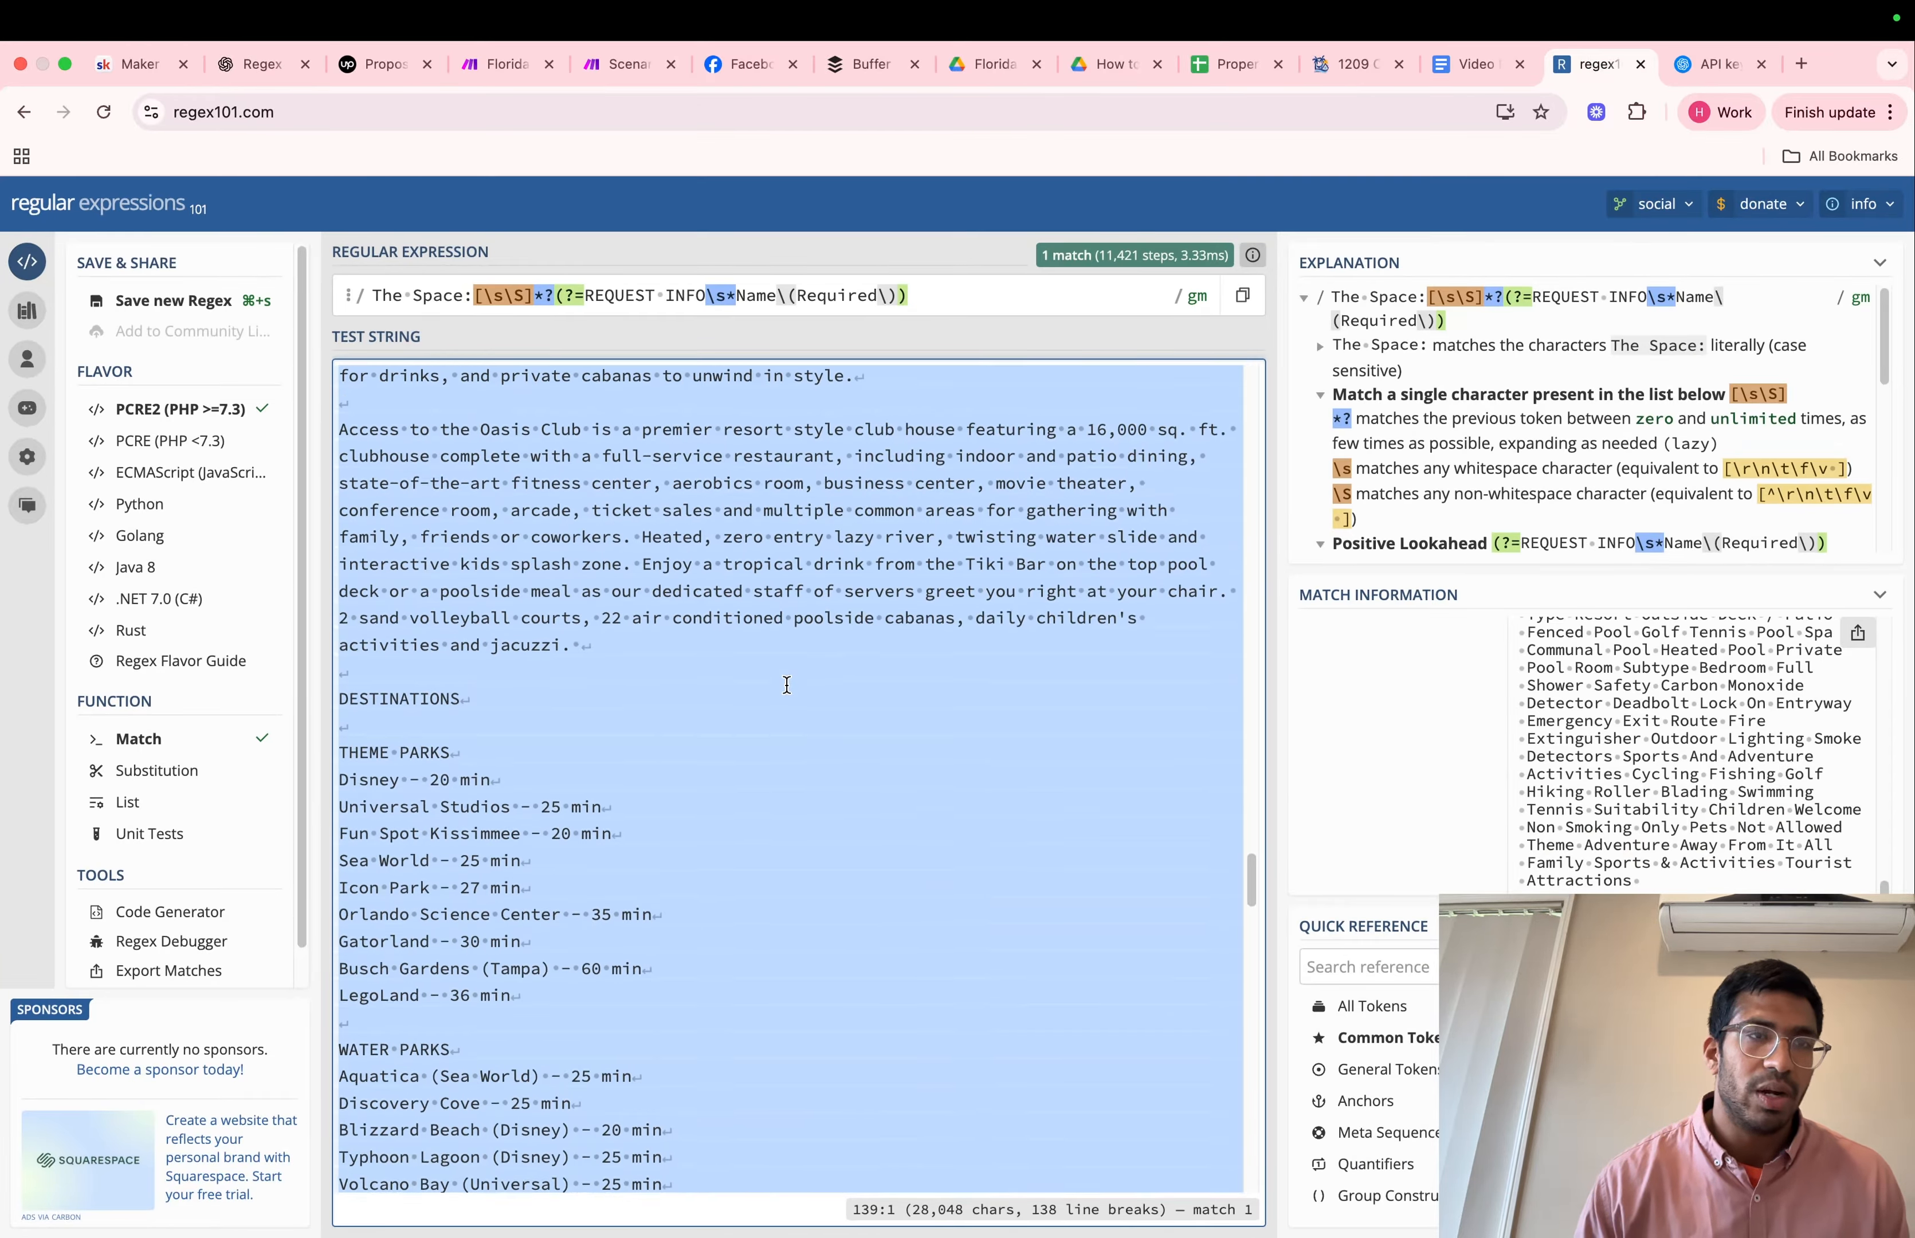
{"action": "key", "text": "BackSpace"}
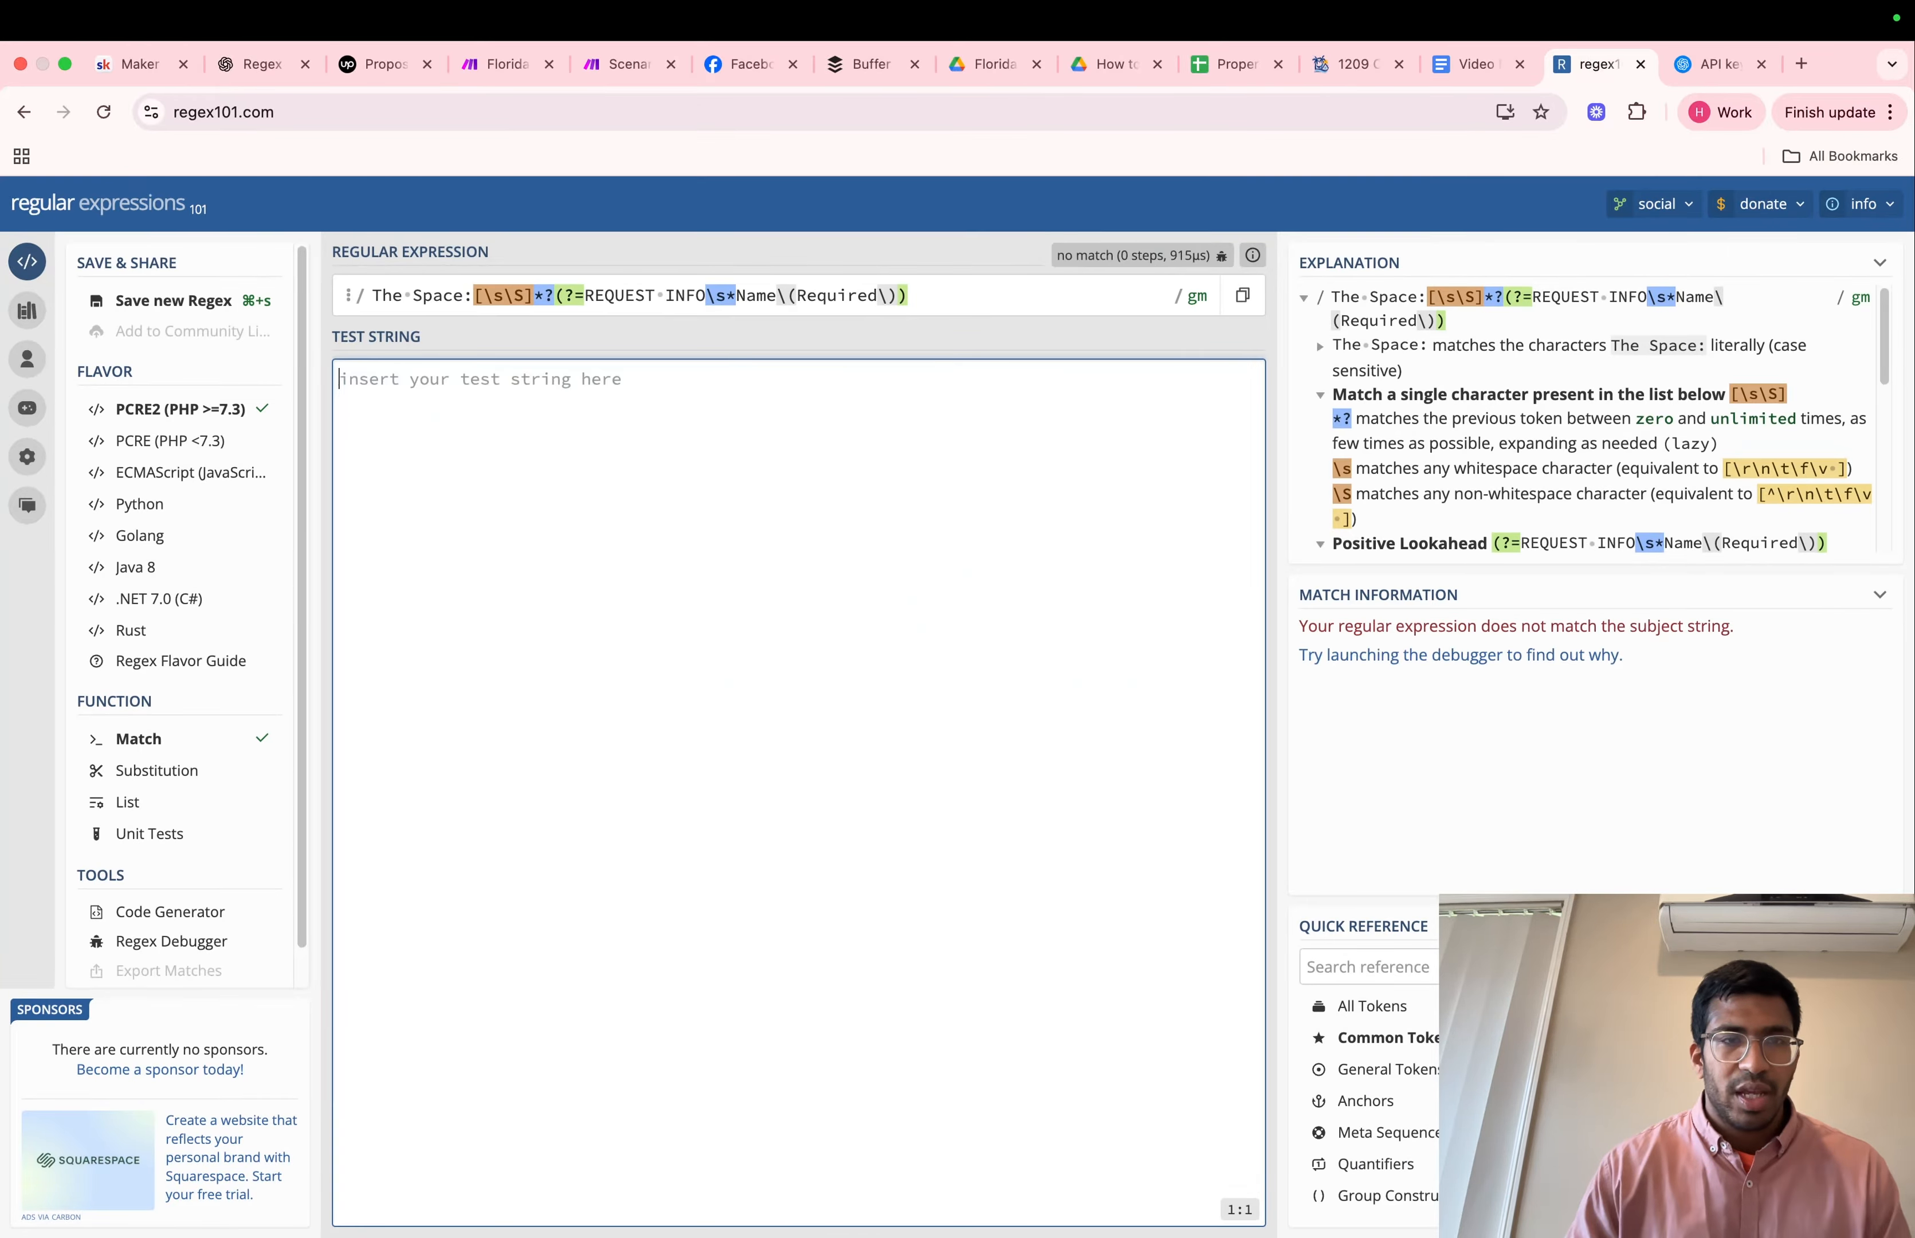
{"action": "triple_click", "coordinate": [929, 301]}
{"action": "key", "text": "BackSpace"}
{"action": "left_click", "coordinate": [481, 473]}
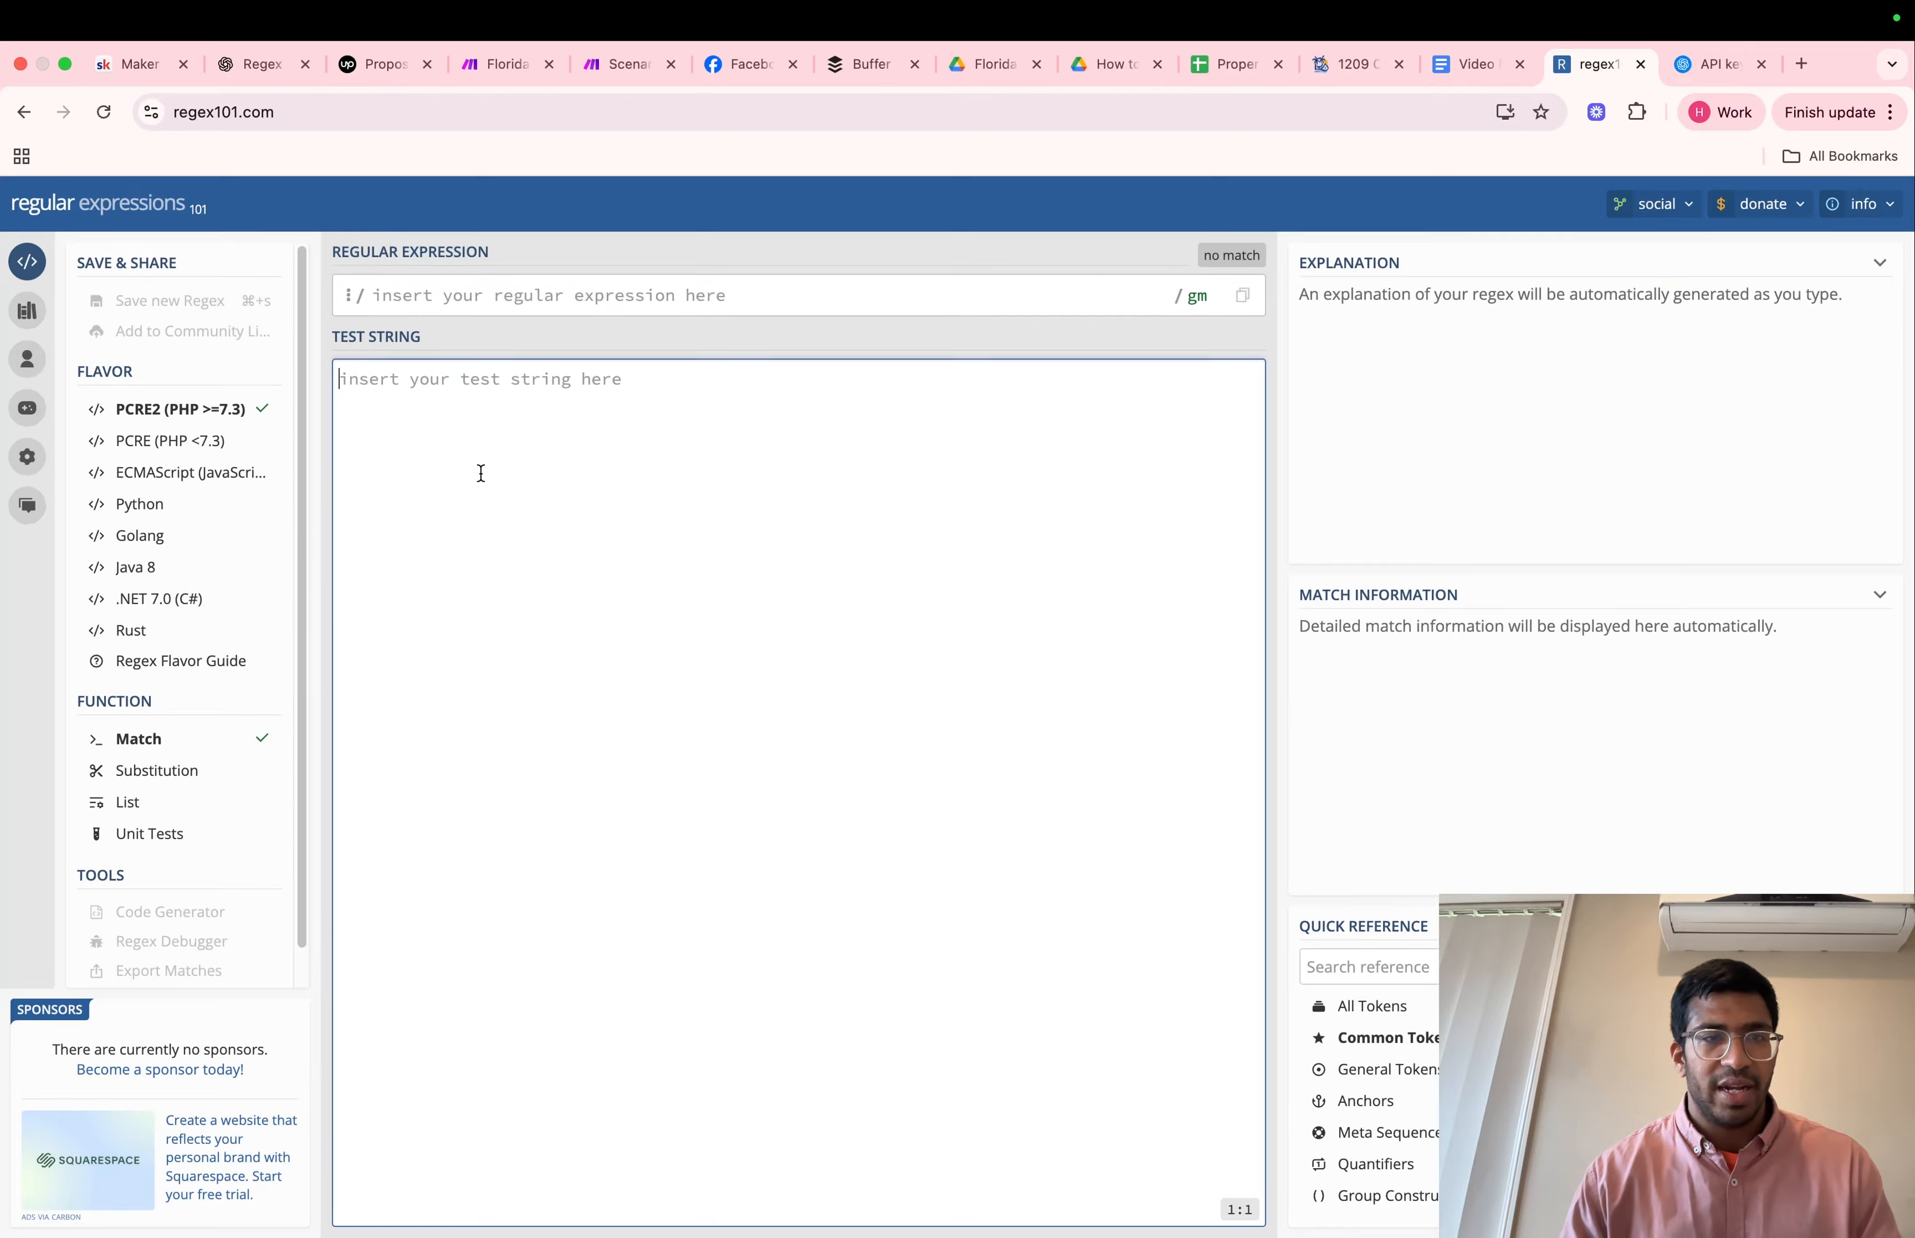
{"action": "key", "text": "super+v"}
{"action": "scroll", "coordinate": [724, 724], "scroll_direction": "up", "scroll_amount": 10}
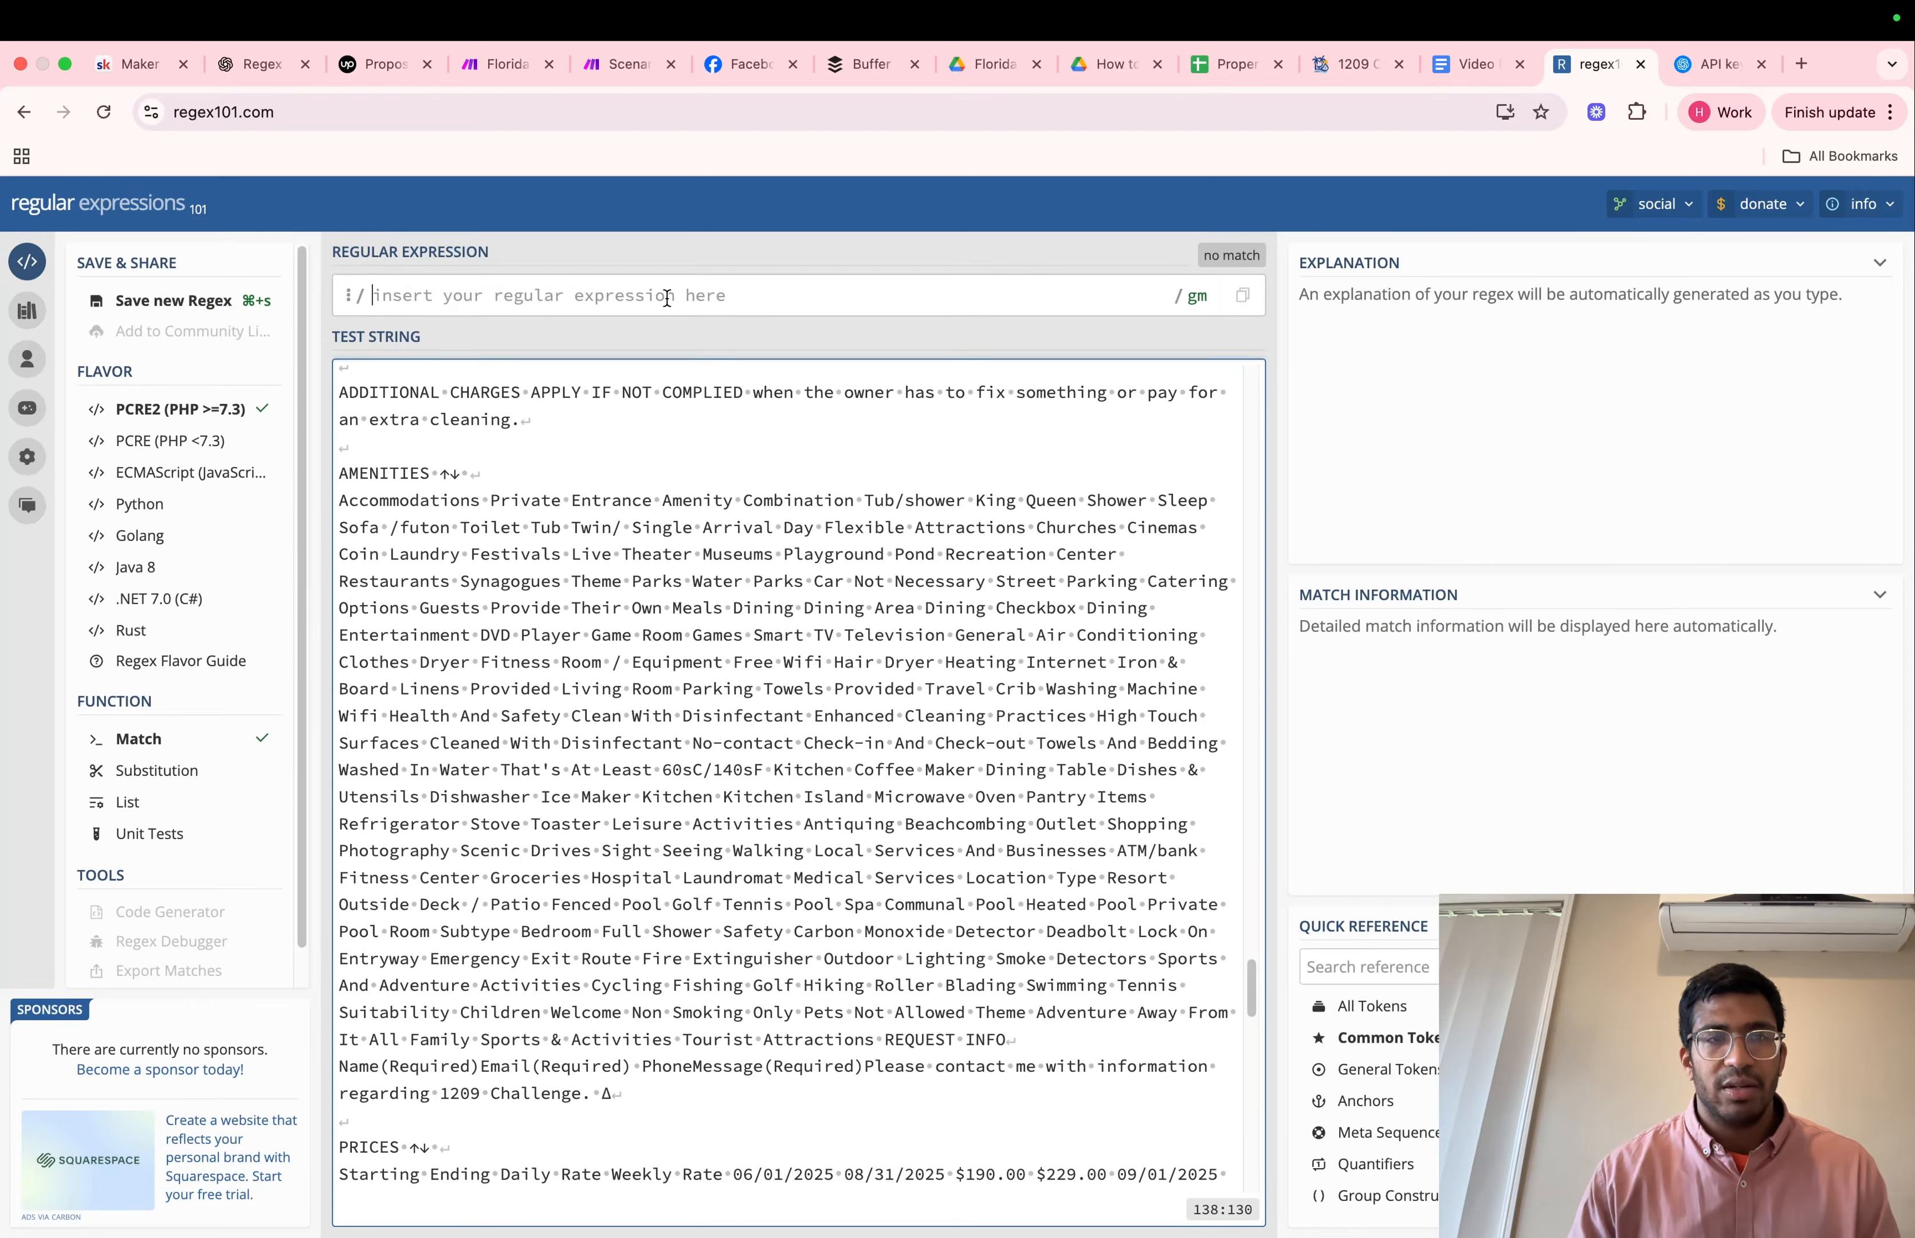
Copy the regex (?s)The Space:.*?DESTINATIONS from ChatGPT into regex101's regular expression and examine the matched passage
{"action": "left_click", "coordinate": [667, 298]}
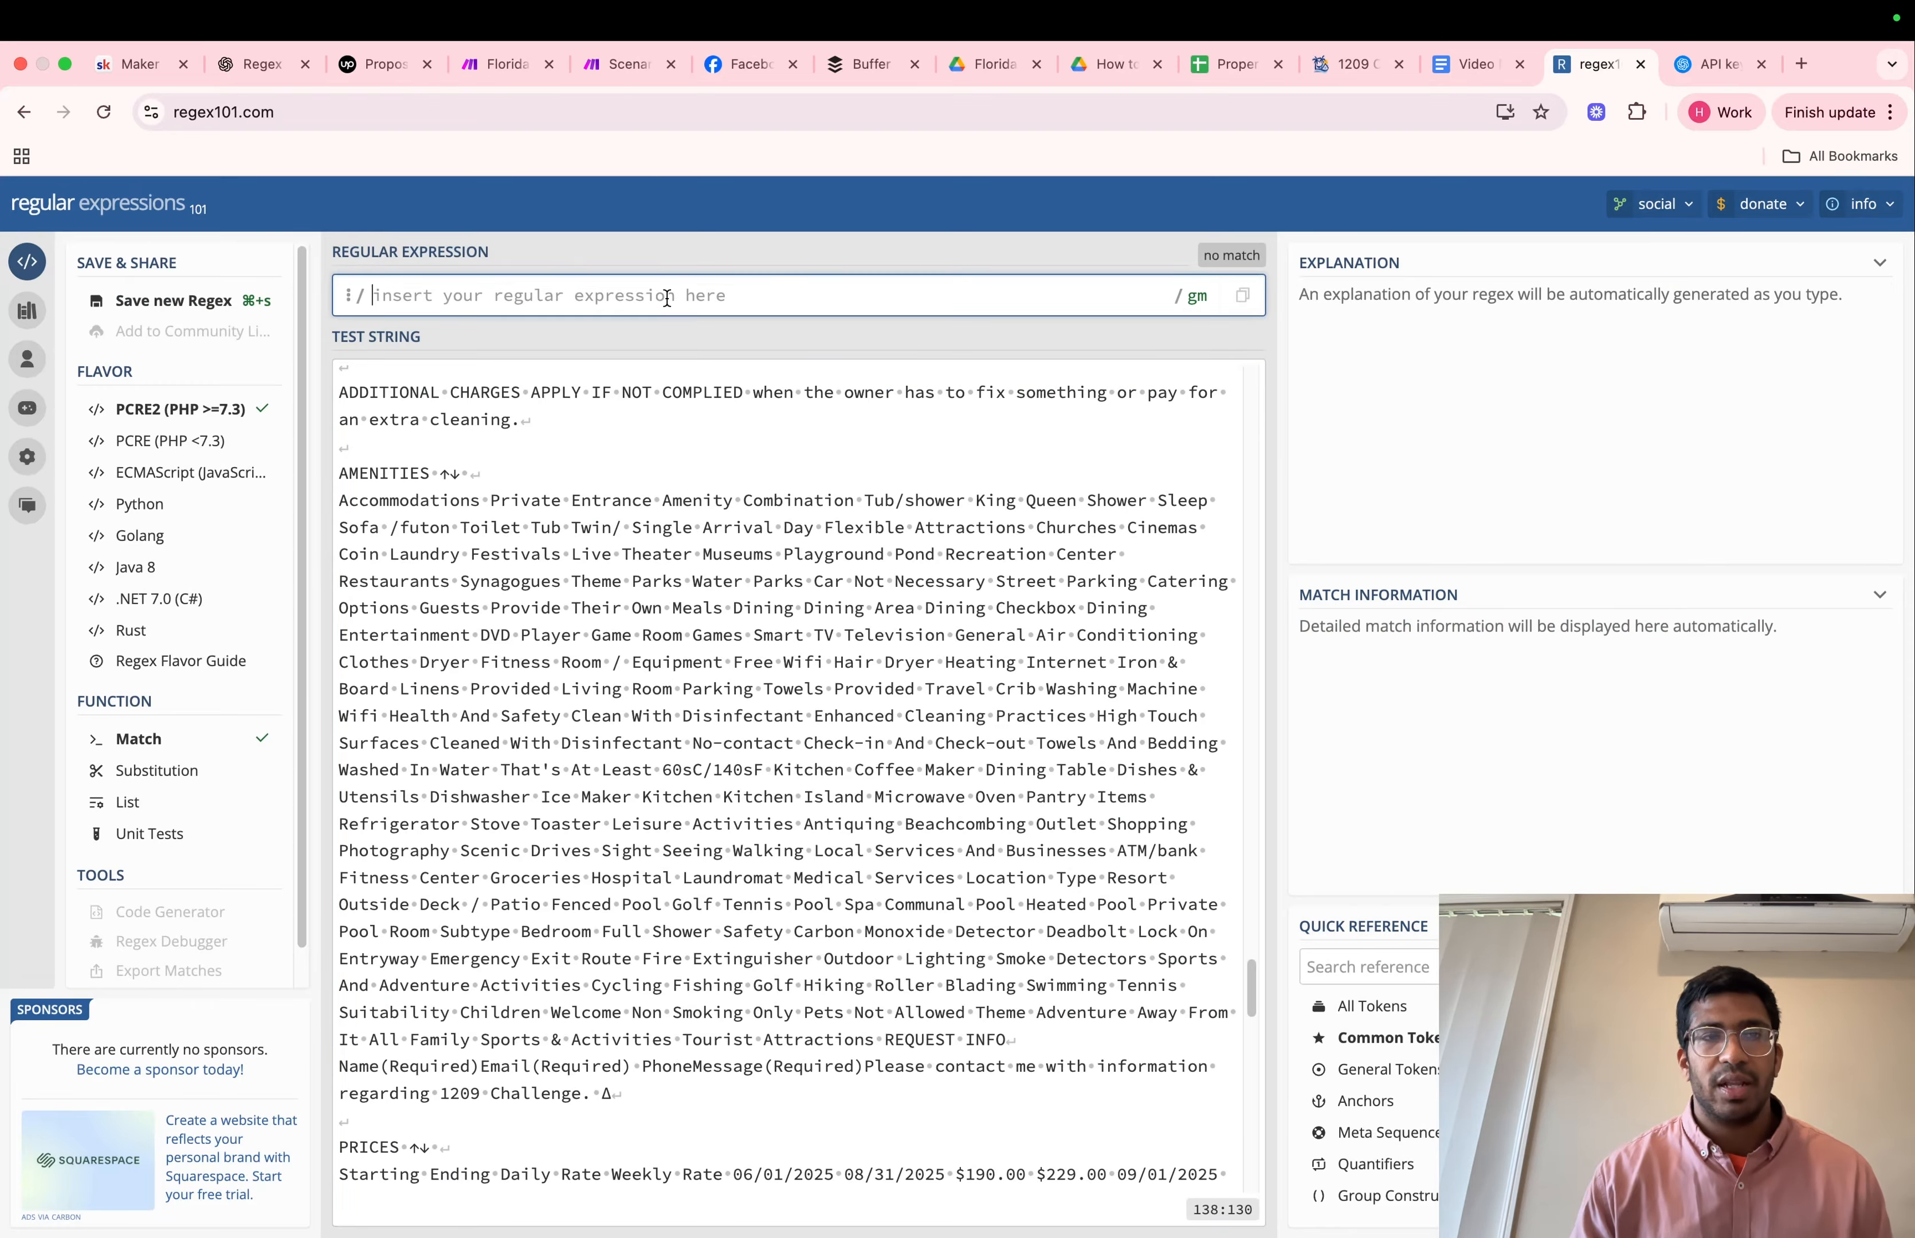
{"action": "left_click", "coordinate": [256, 64]}
{"action": "left_click_drag", "start_coordinate": [977, 457], "coordinate": [653, 444]}
{"action": "key", "text": "super+c"}
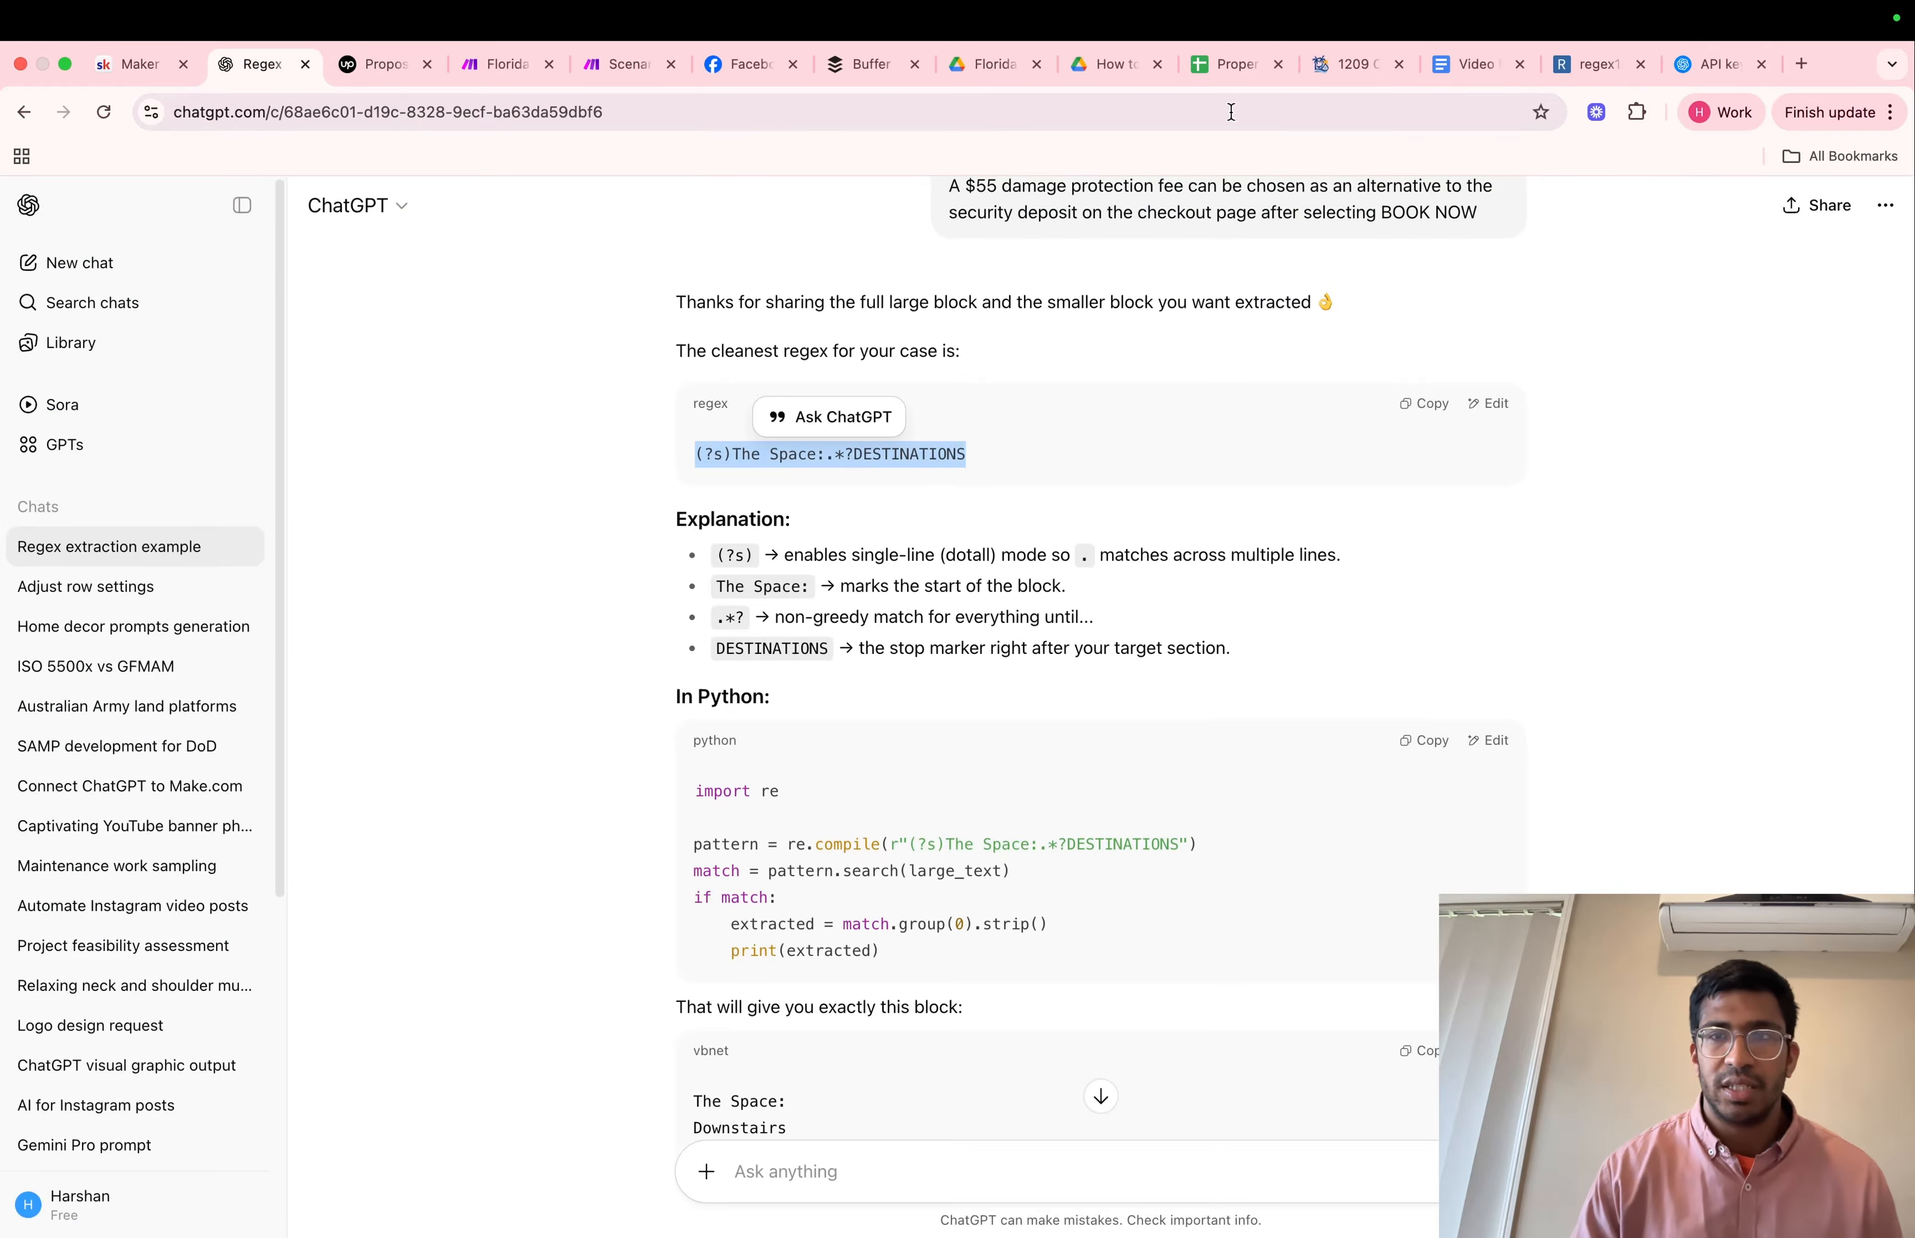
{"action": "left_click", "coordinate": [1561, 64]}
{"action": "key", "text": "super+v"}
{"action": "scroll", "coordinate": [939, 720], "scroll_direction": "up", "scroll_amount": 15}
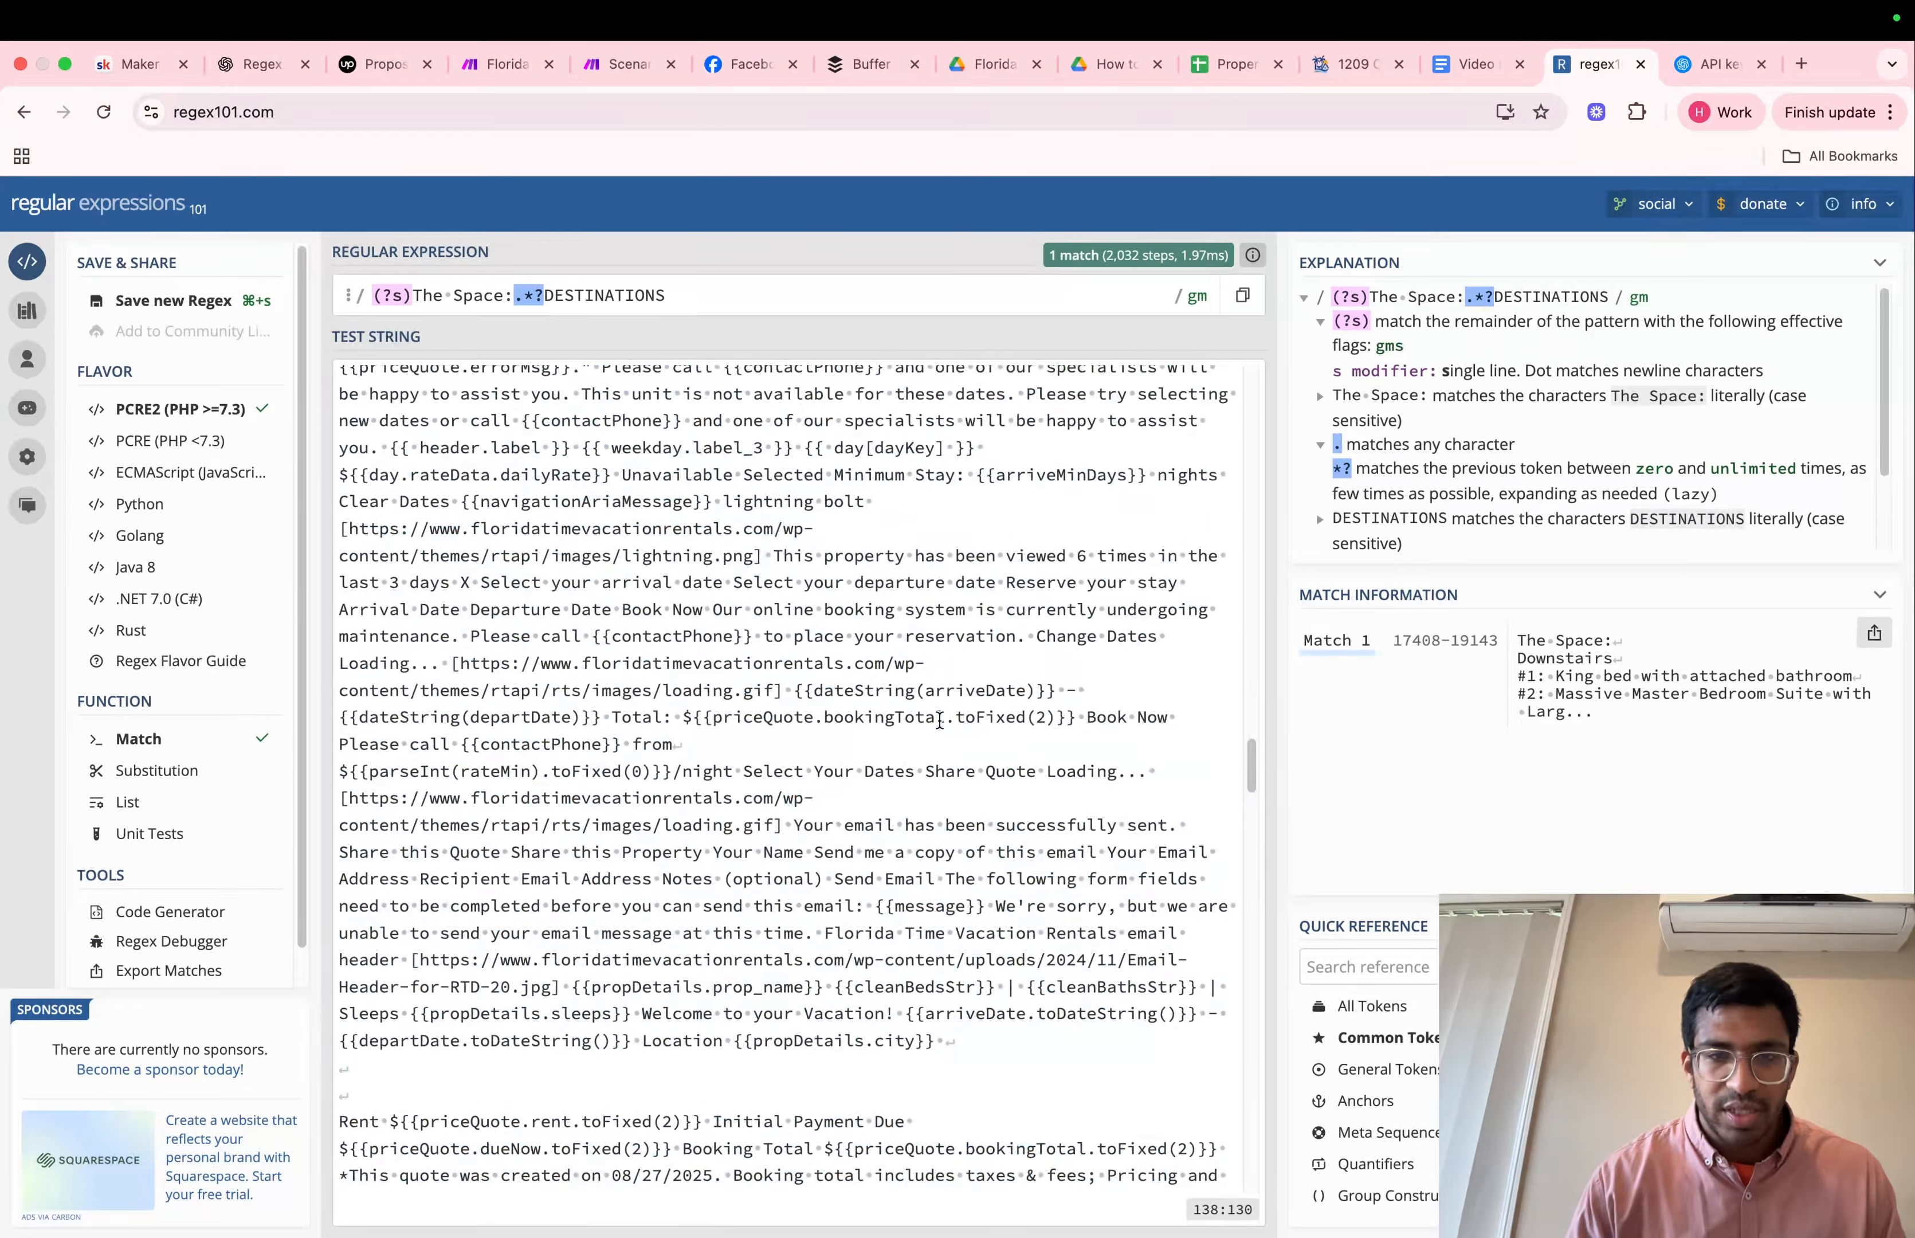
{"action": "scroll", "coordinate": [939, 720], "scroll_direction": "down", "scroll_amount": 5}
{"action": "scroll", "coordinate": [939, 720], "scroll_direction": "down", "scroll_amount": 10}
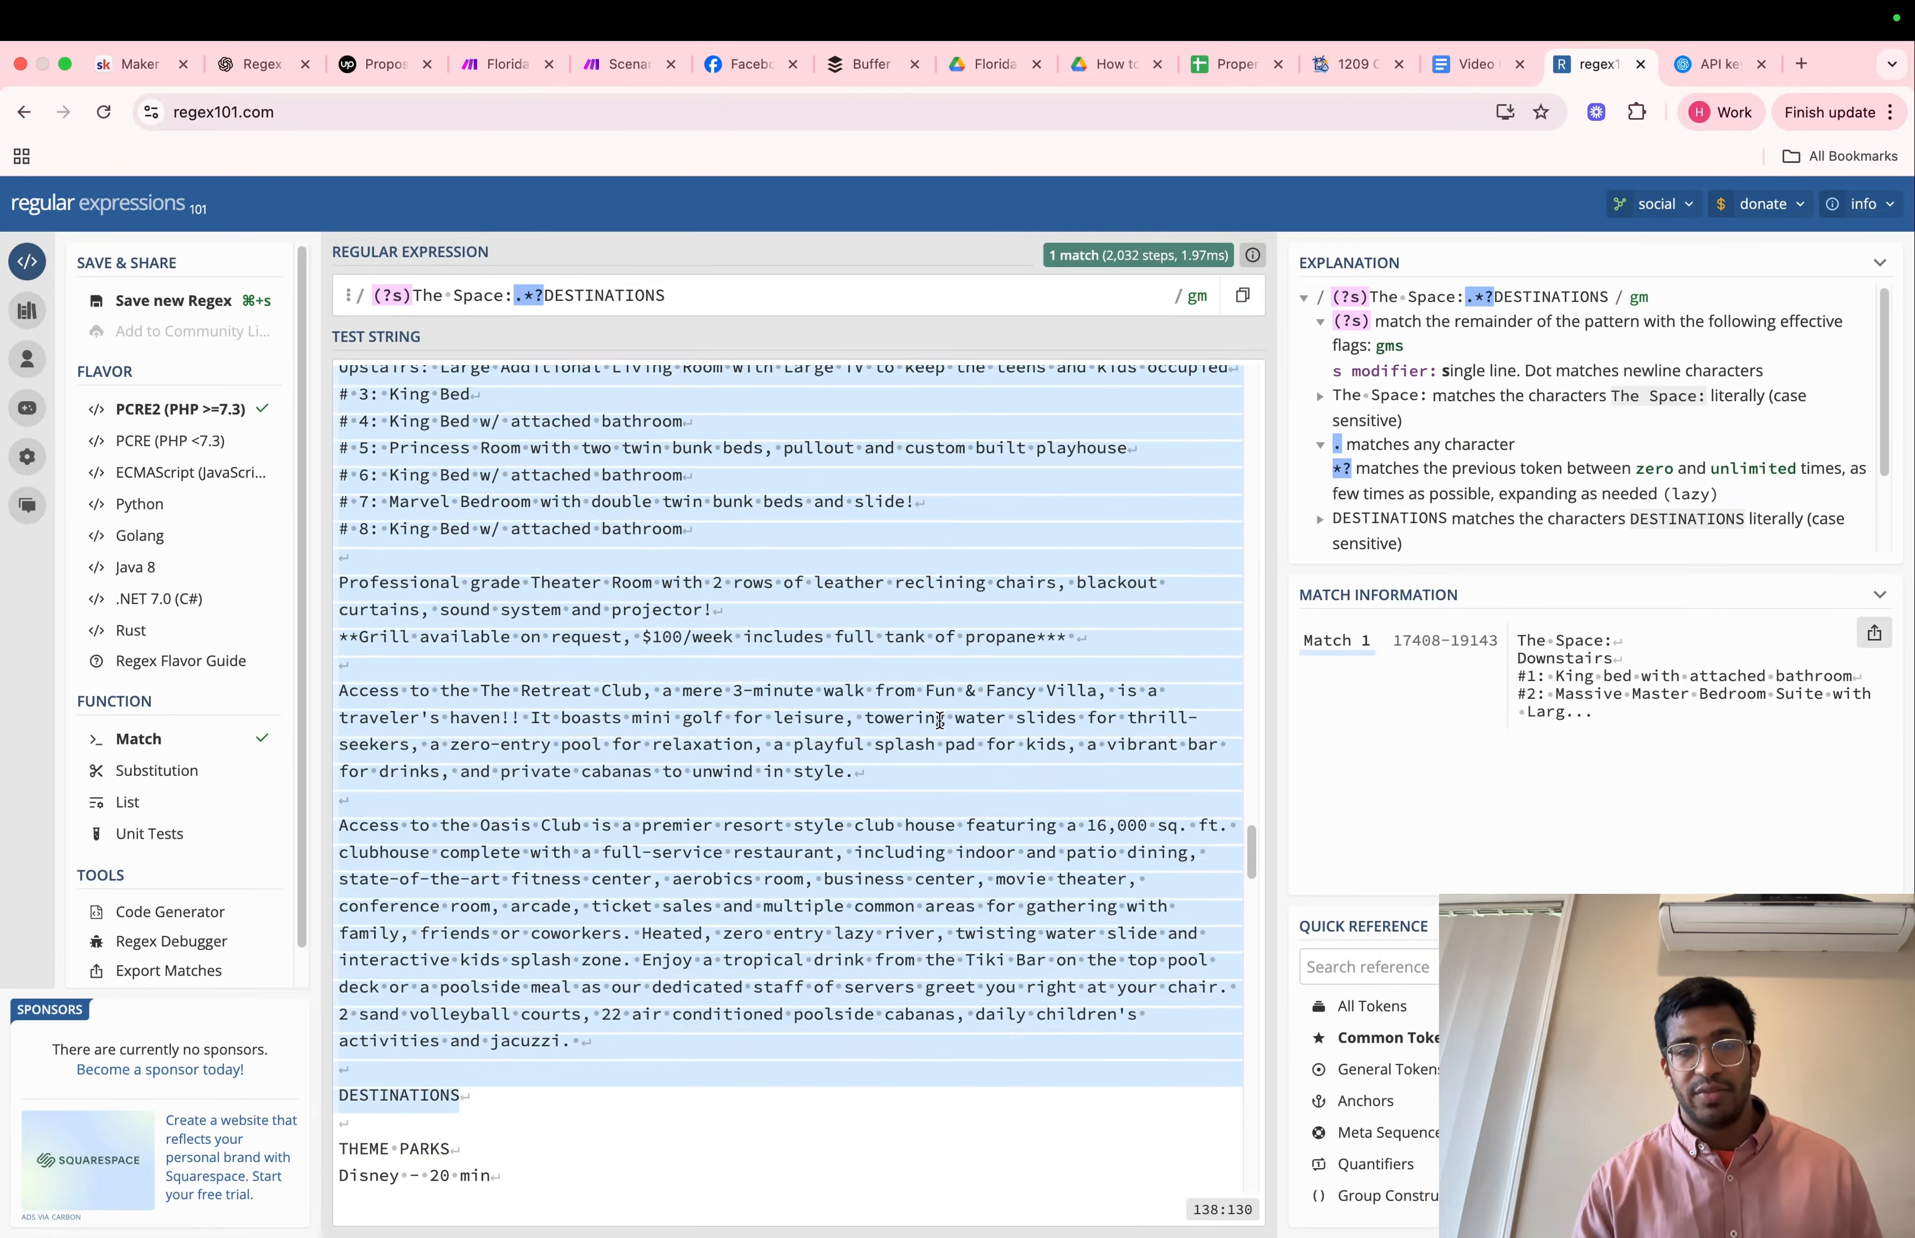
{"action": "scroll", "coordinate": [939, 721], "scroll_direction": "up", "scroll_amount": 5}
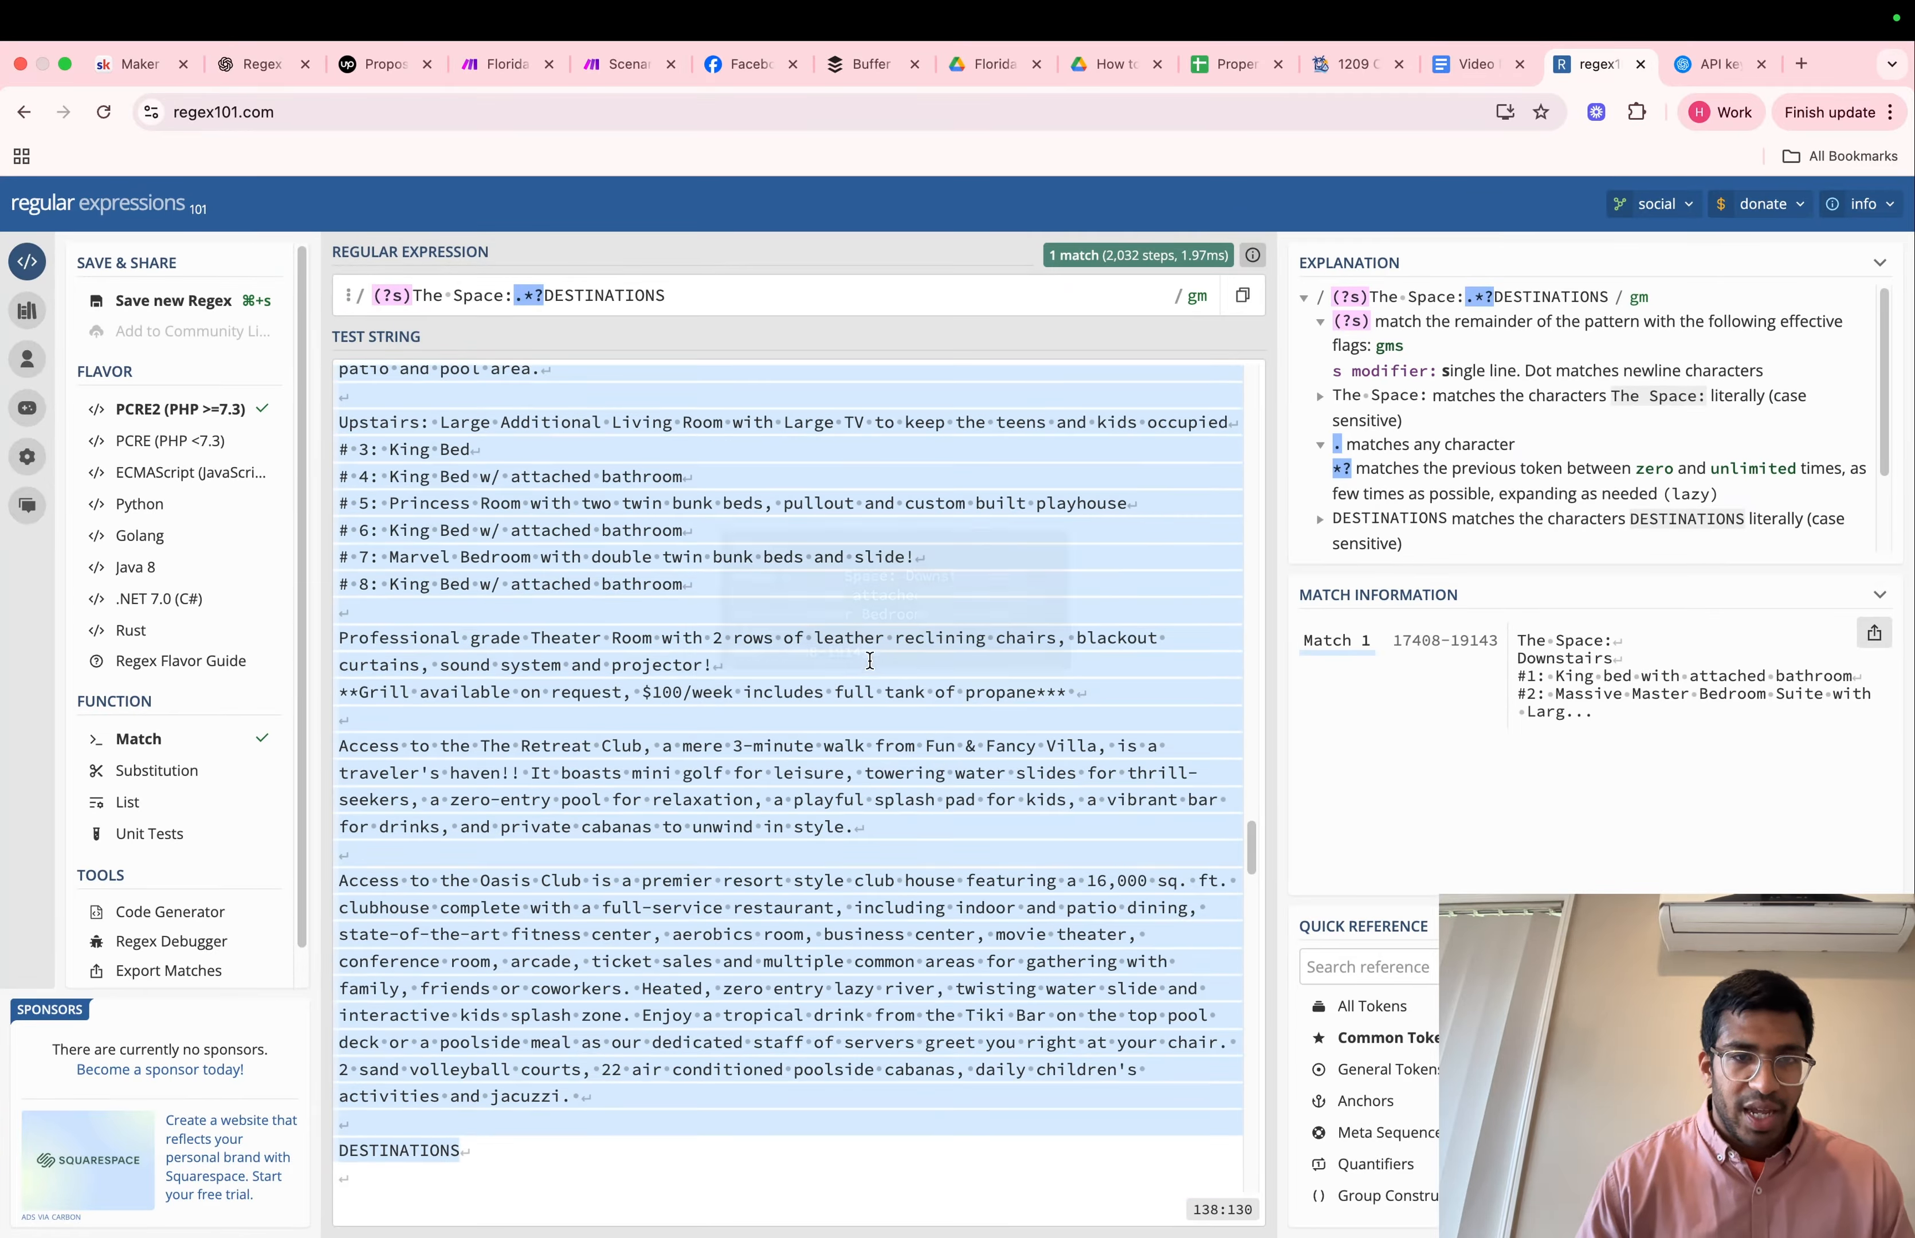
{"action": "scroll", "coordinate": [871, 656], "scroll_direction": "up", "scroll_amount": 5}
{"action": "scroll", "coordinate": [672, 581], "scroll_direction": "down", "scroll_amount": 3}
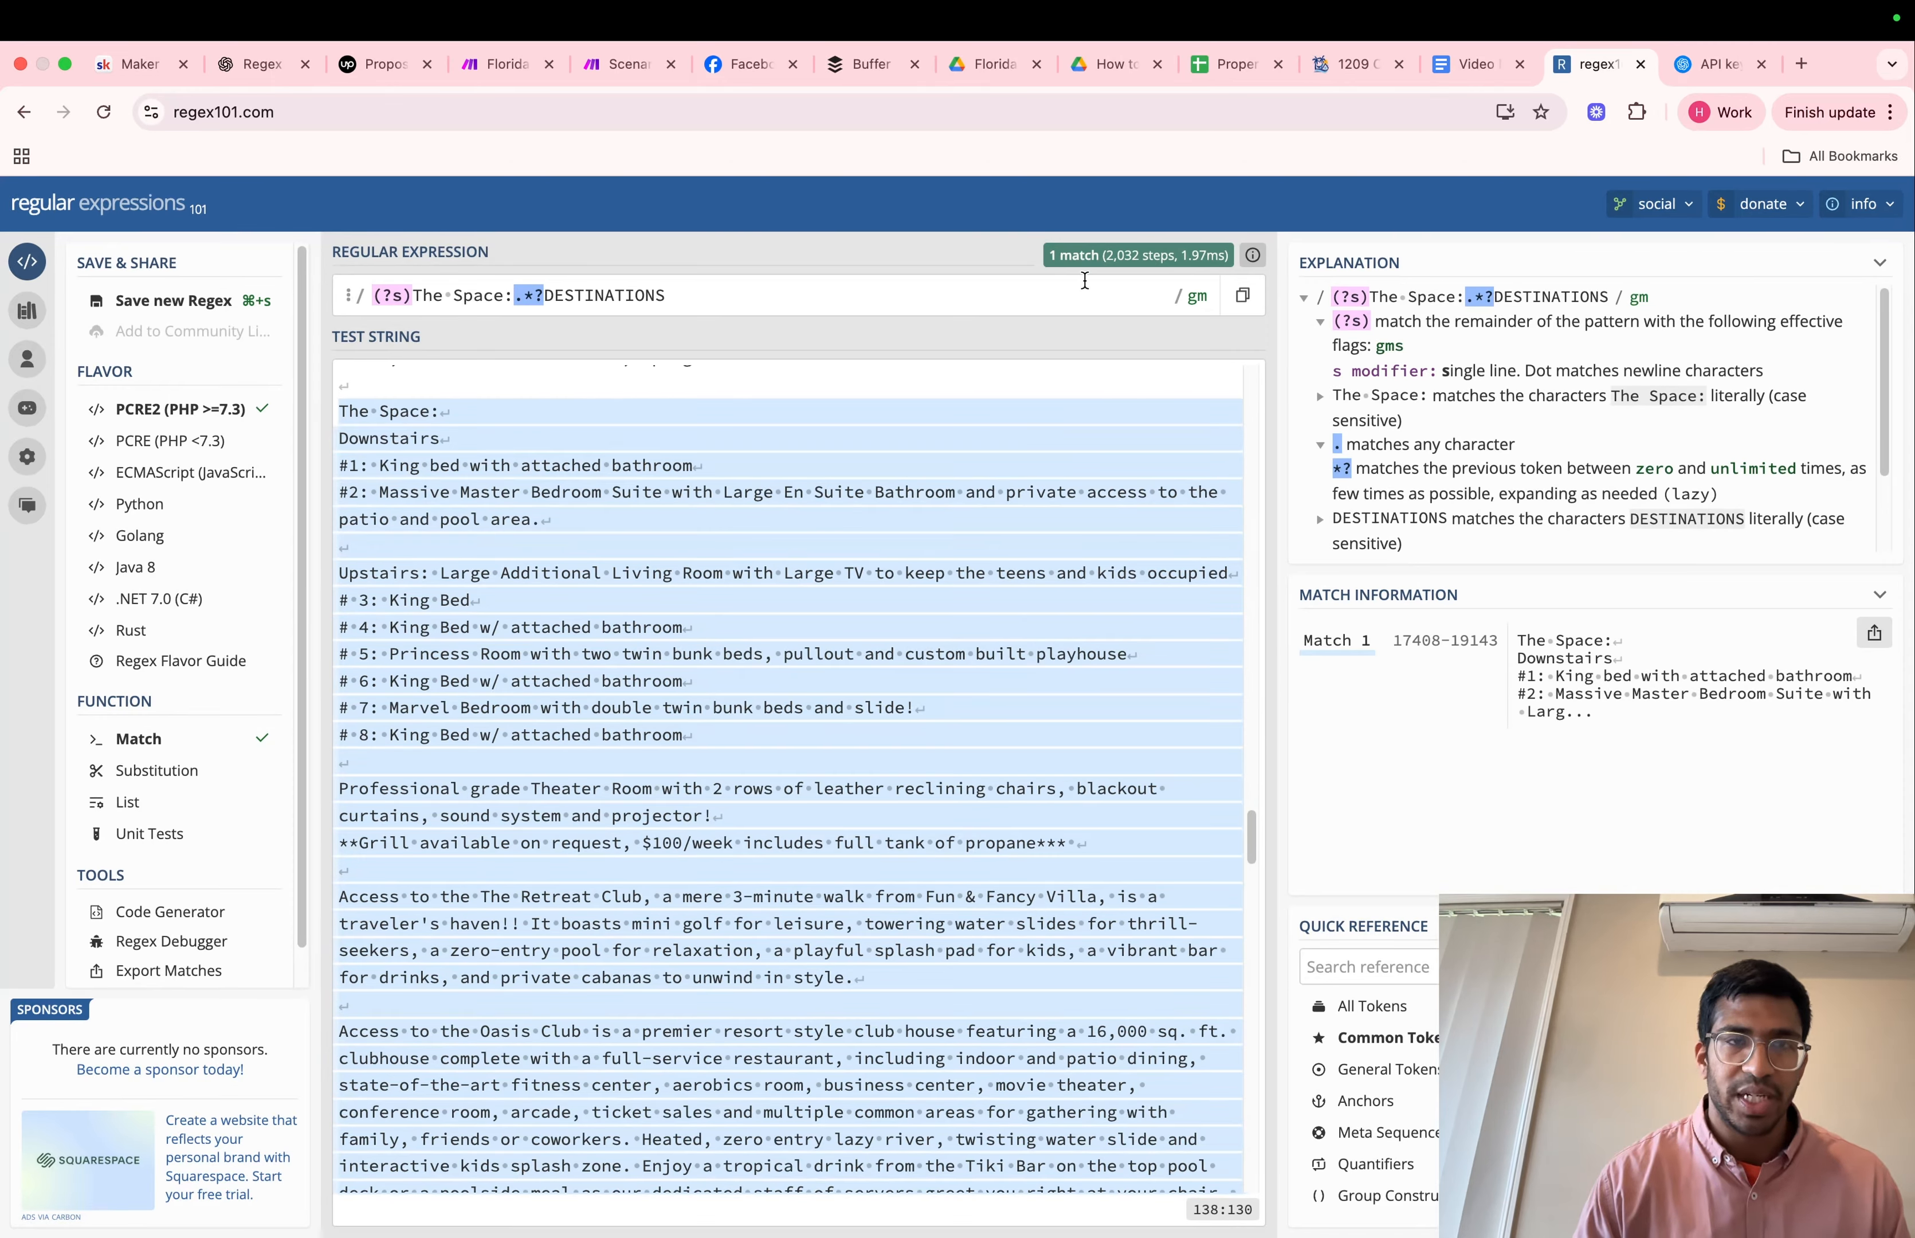
Copy The Space:[\s\S]*?(?=REQUEST INFO\s*Name\(Required\)) from the Video Notes document into the Pattern field of Make's Match pattern module
{"action": "left_click", "coordinate": [621, 68]}
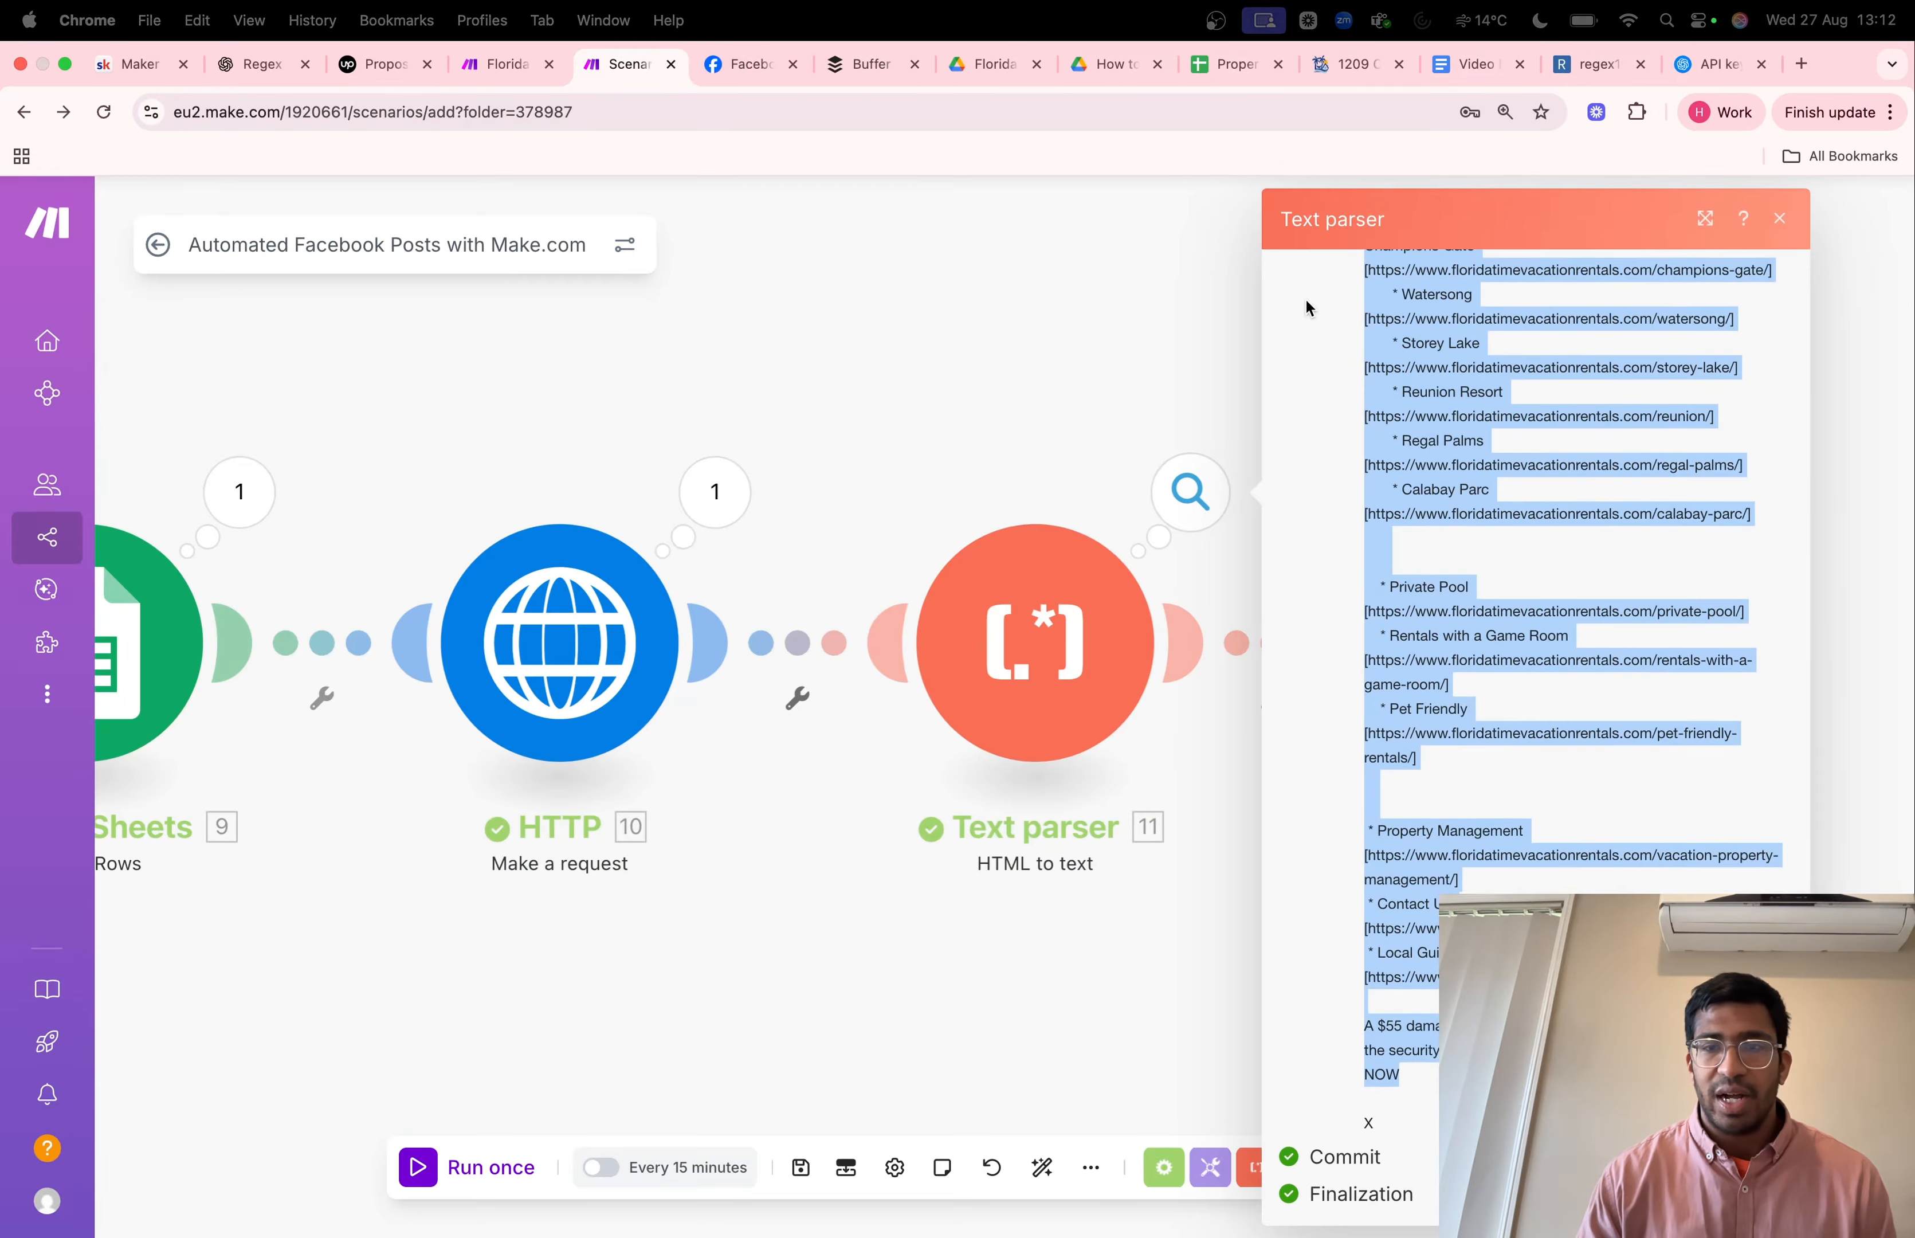
{"action": "left_click", "coordinate": [1780, 217]}
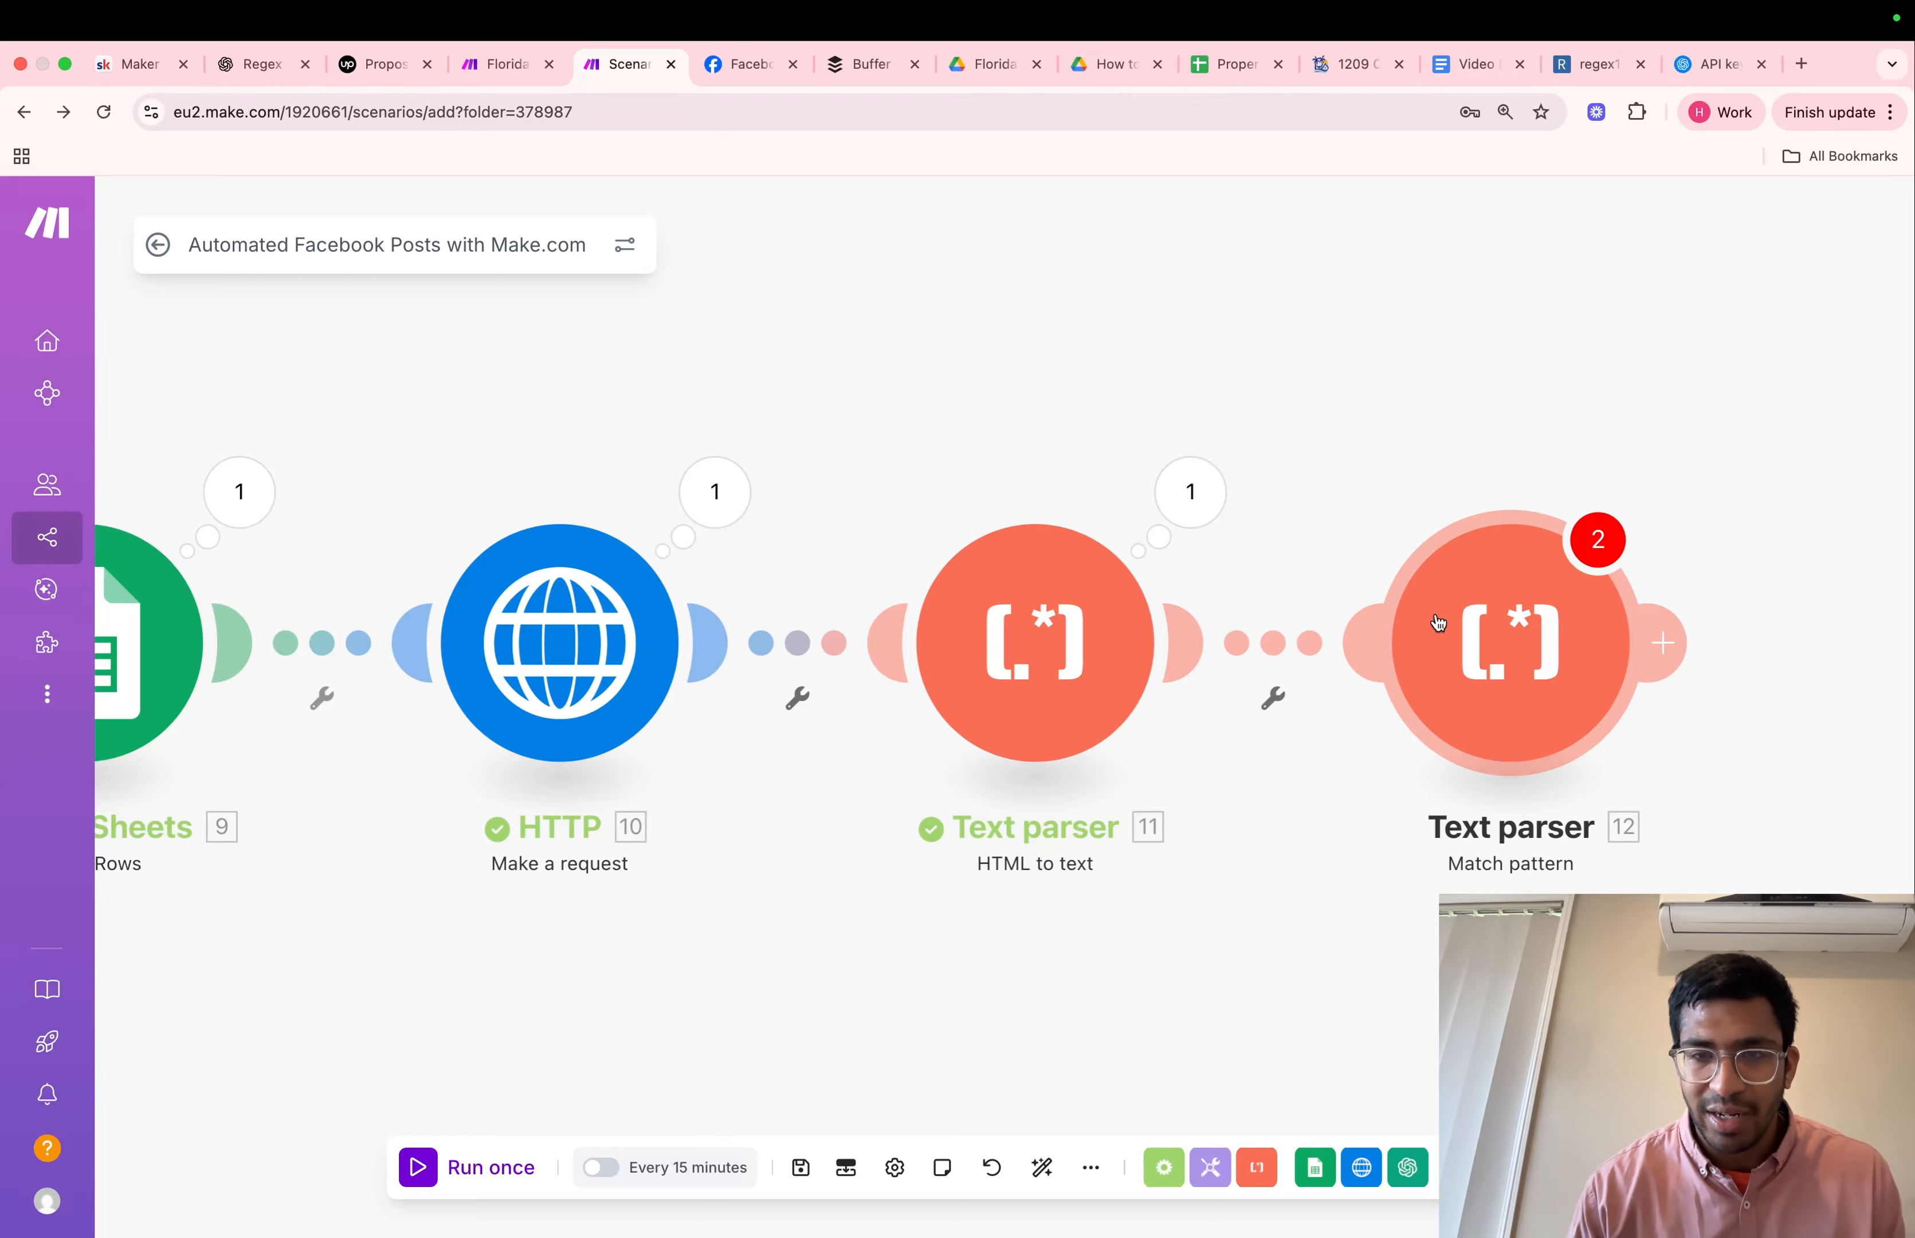
{"action": "left_click", "coordinate": [1552, 627]}
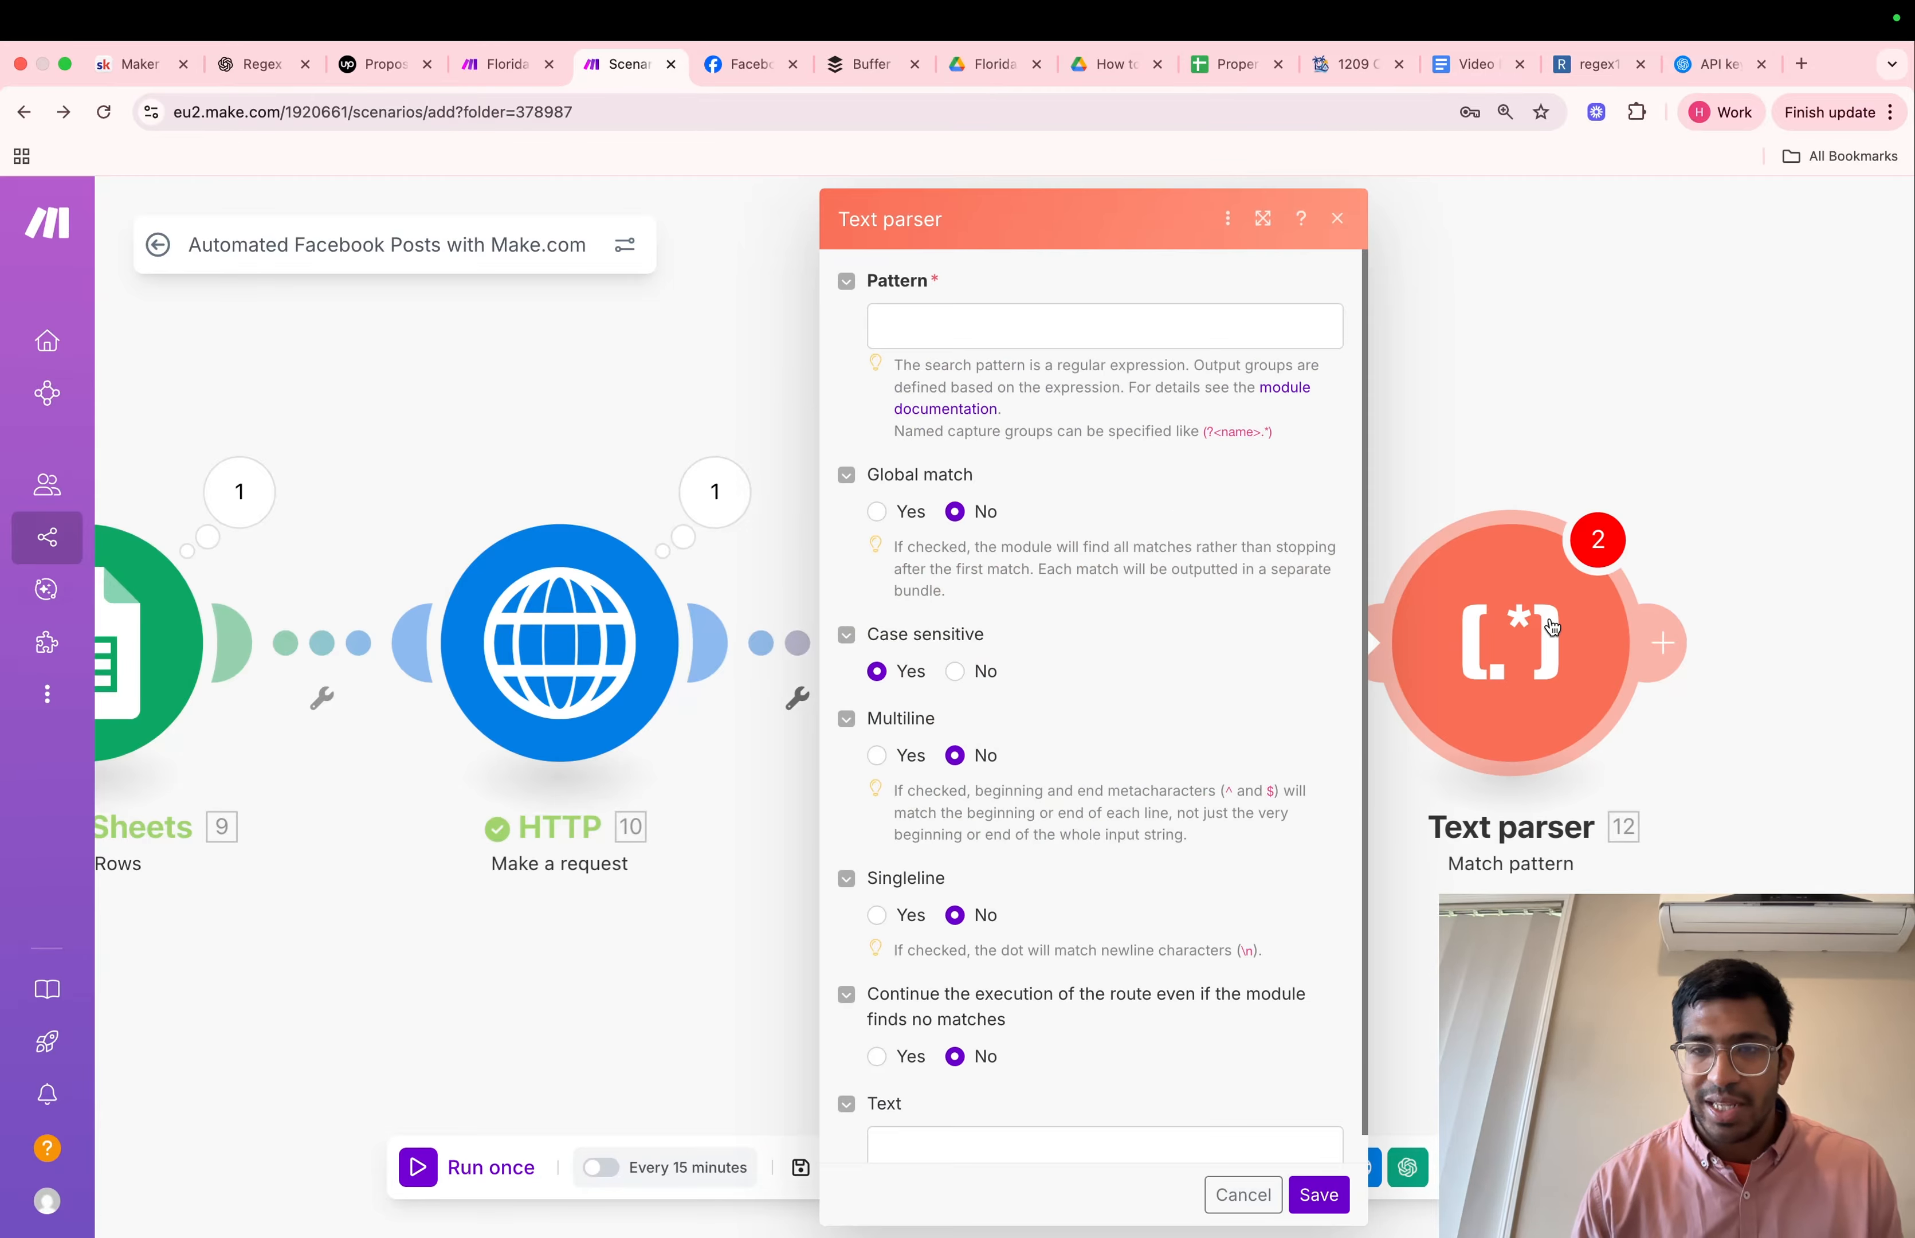
{"action": "left_click", "coordinate": [991, 318]}
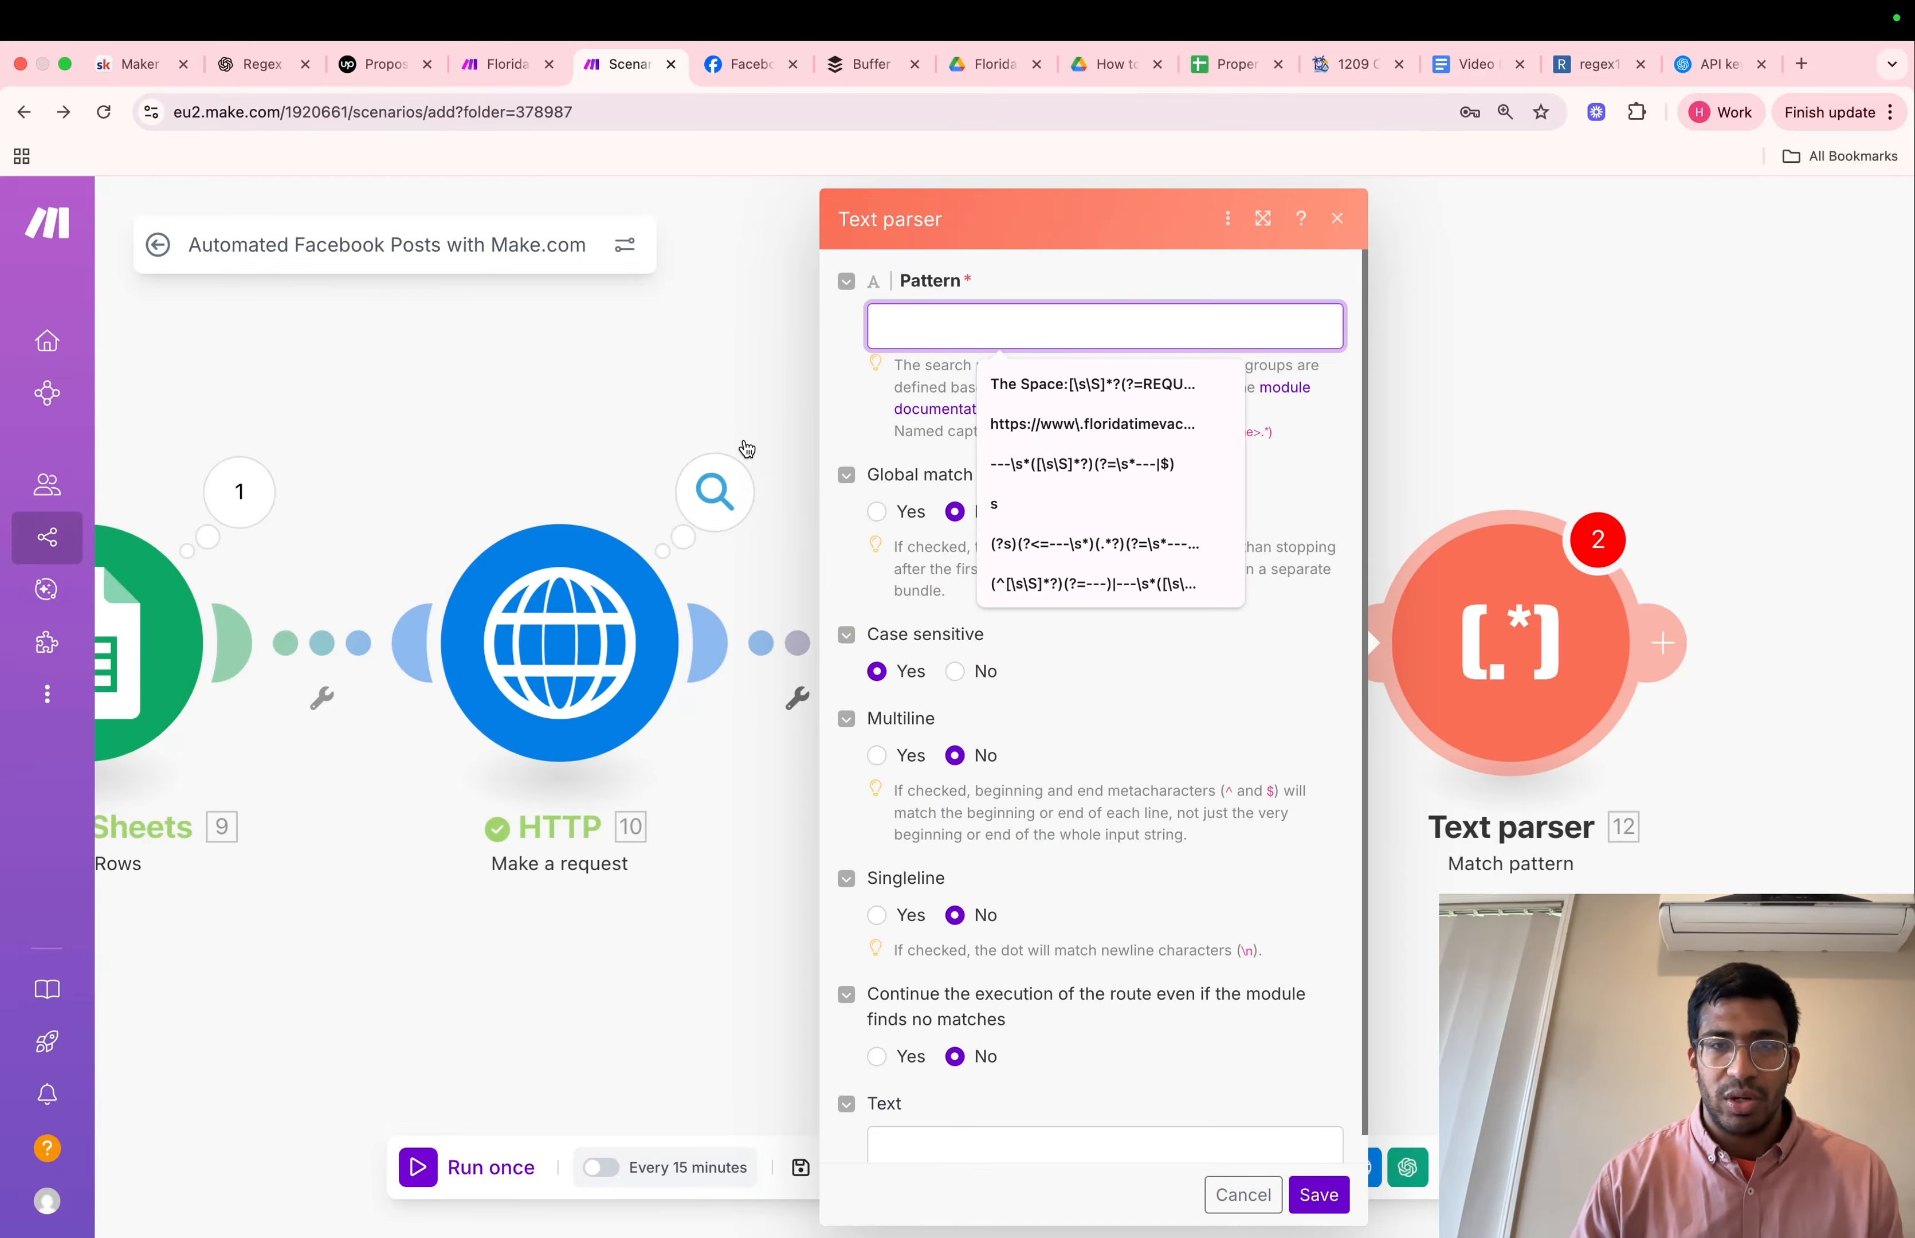
{"action": "left_click", "coordinate": [1466, 64]}
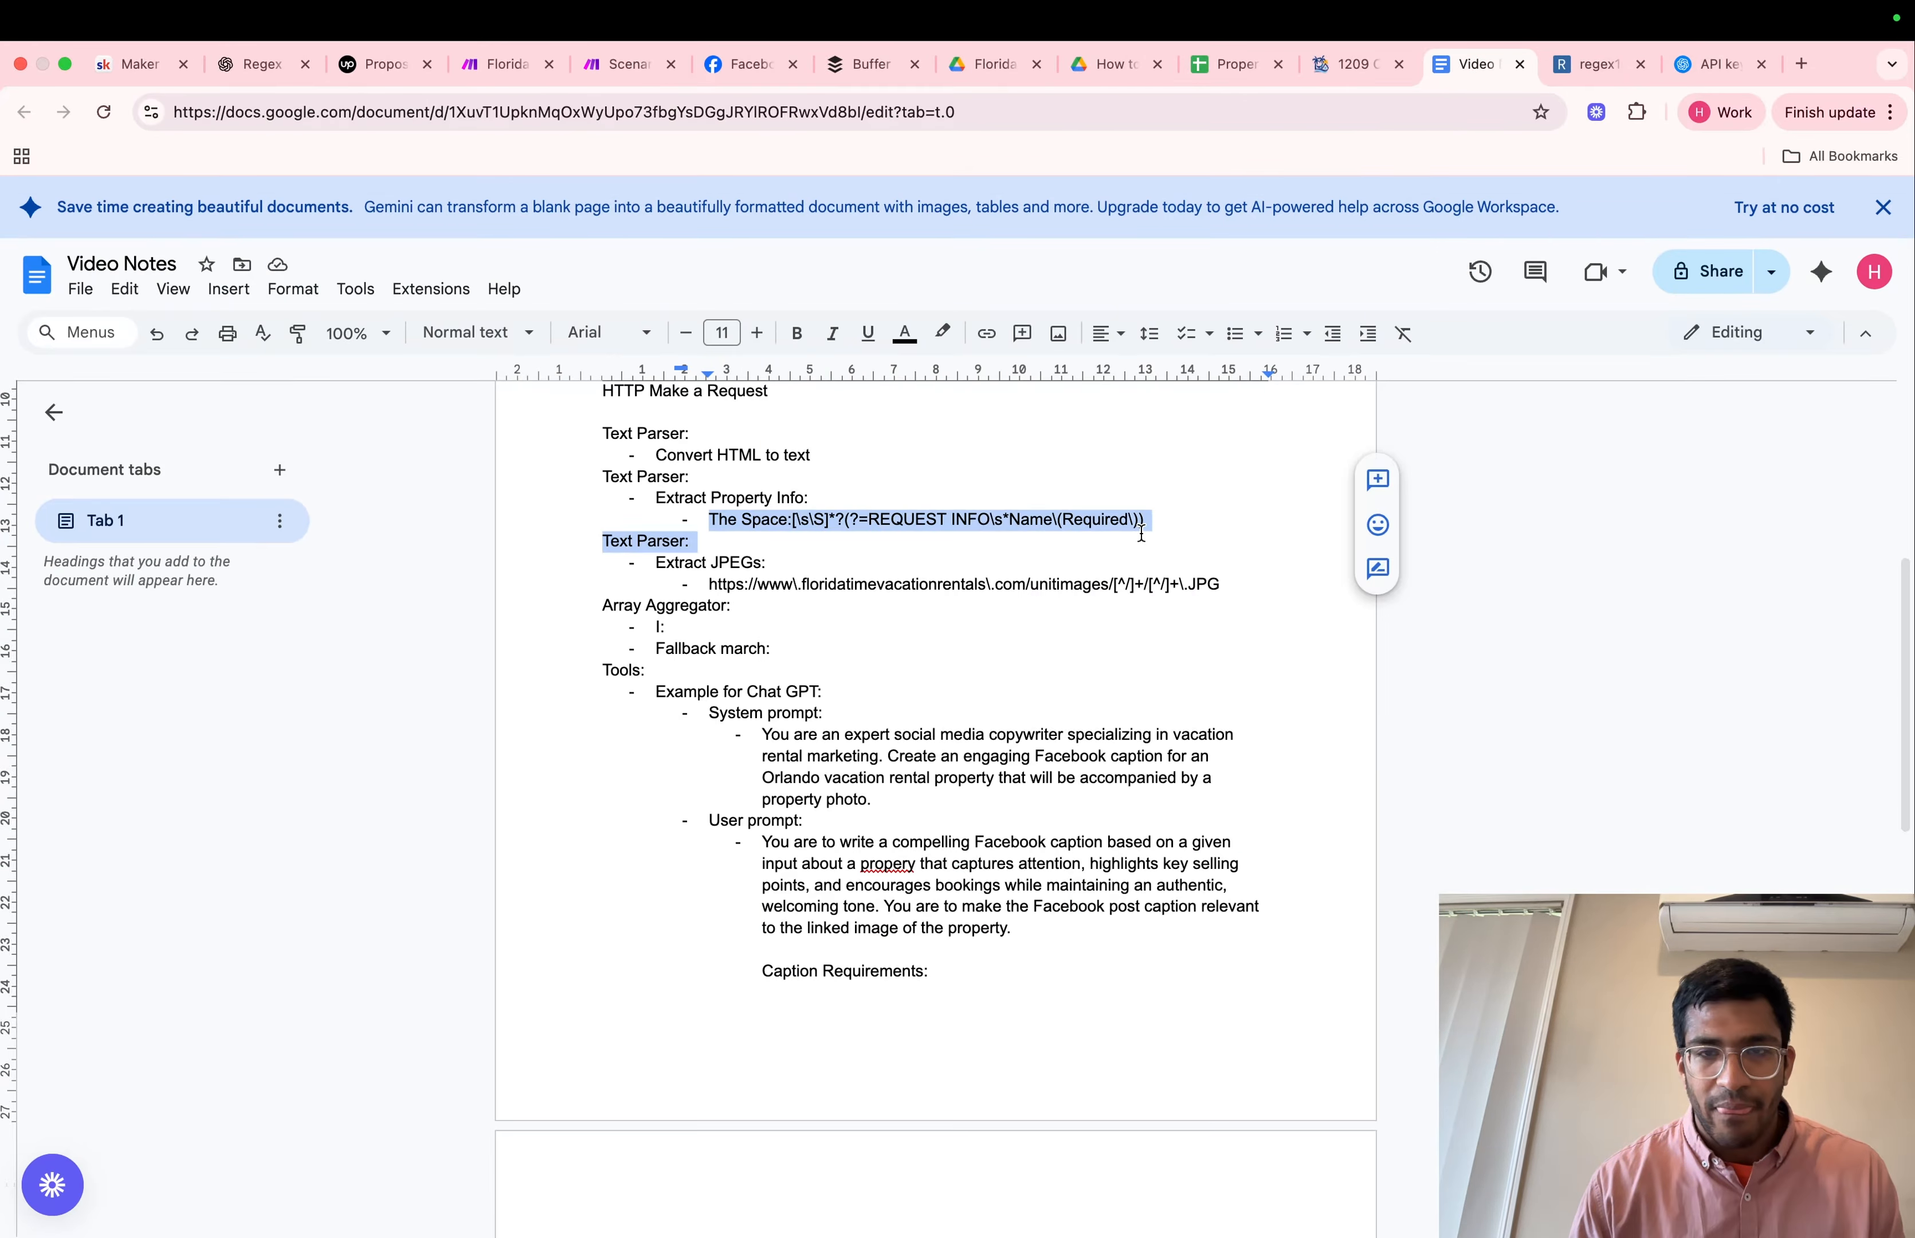
{"action": "left_click_drag", "start_coordinate": [1141, 533], "coordinate": [1143, 513]}
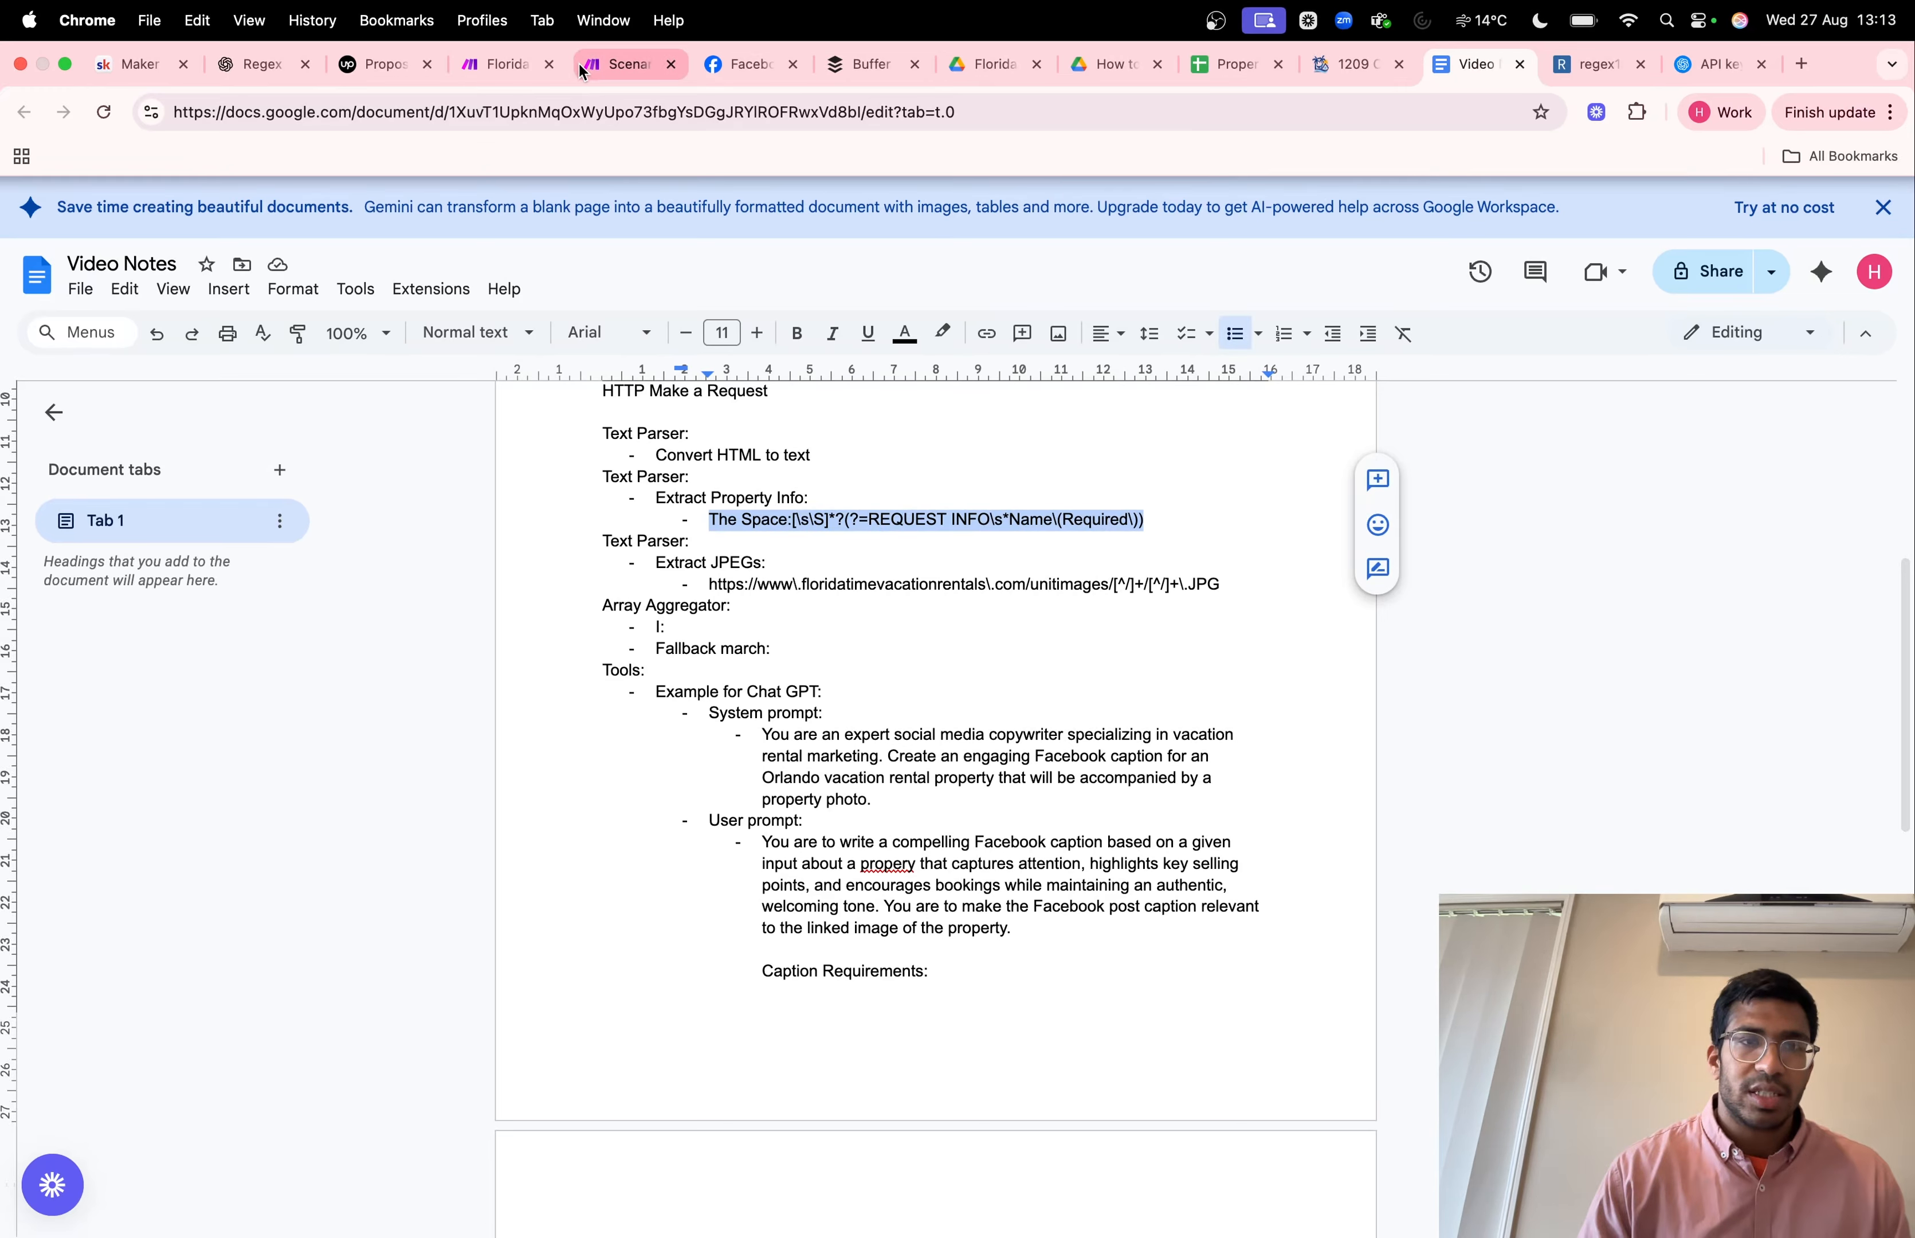
{"action": "left_click", "coordinate": [612, 69]}
{"action": "key", "text": "super+v"}
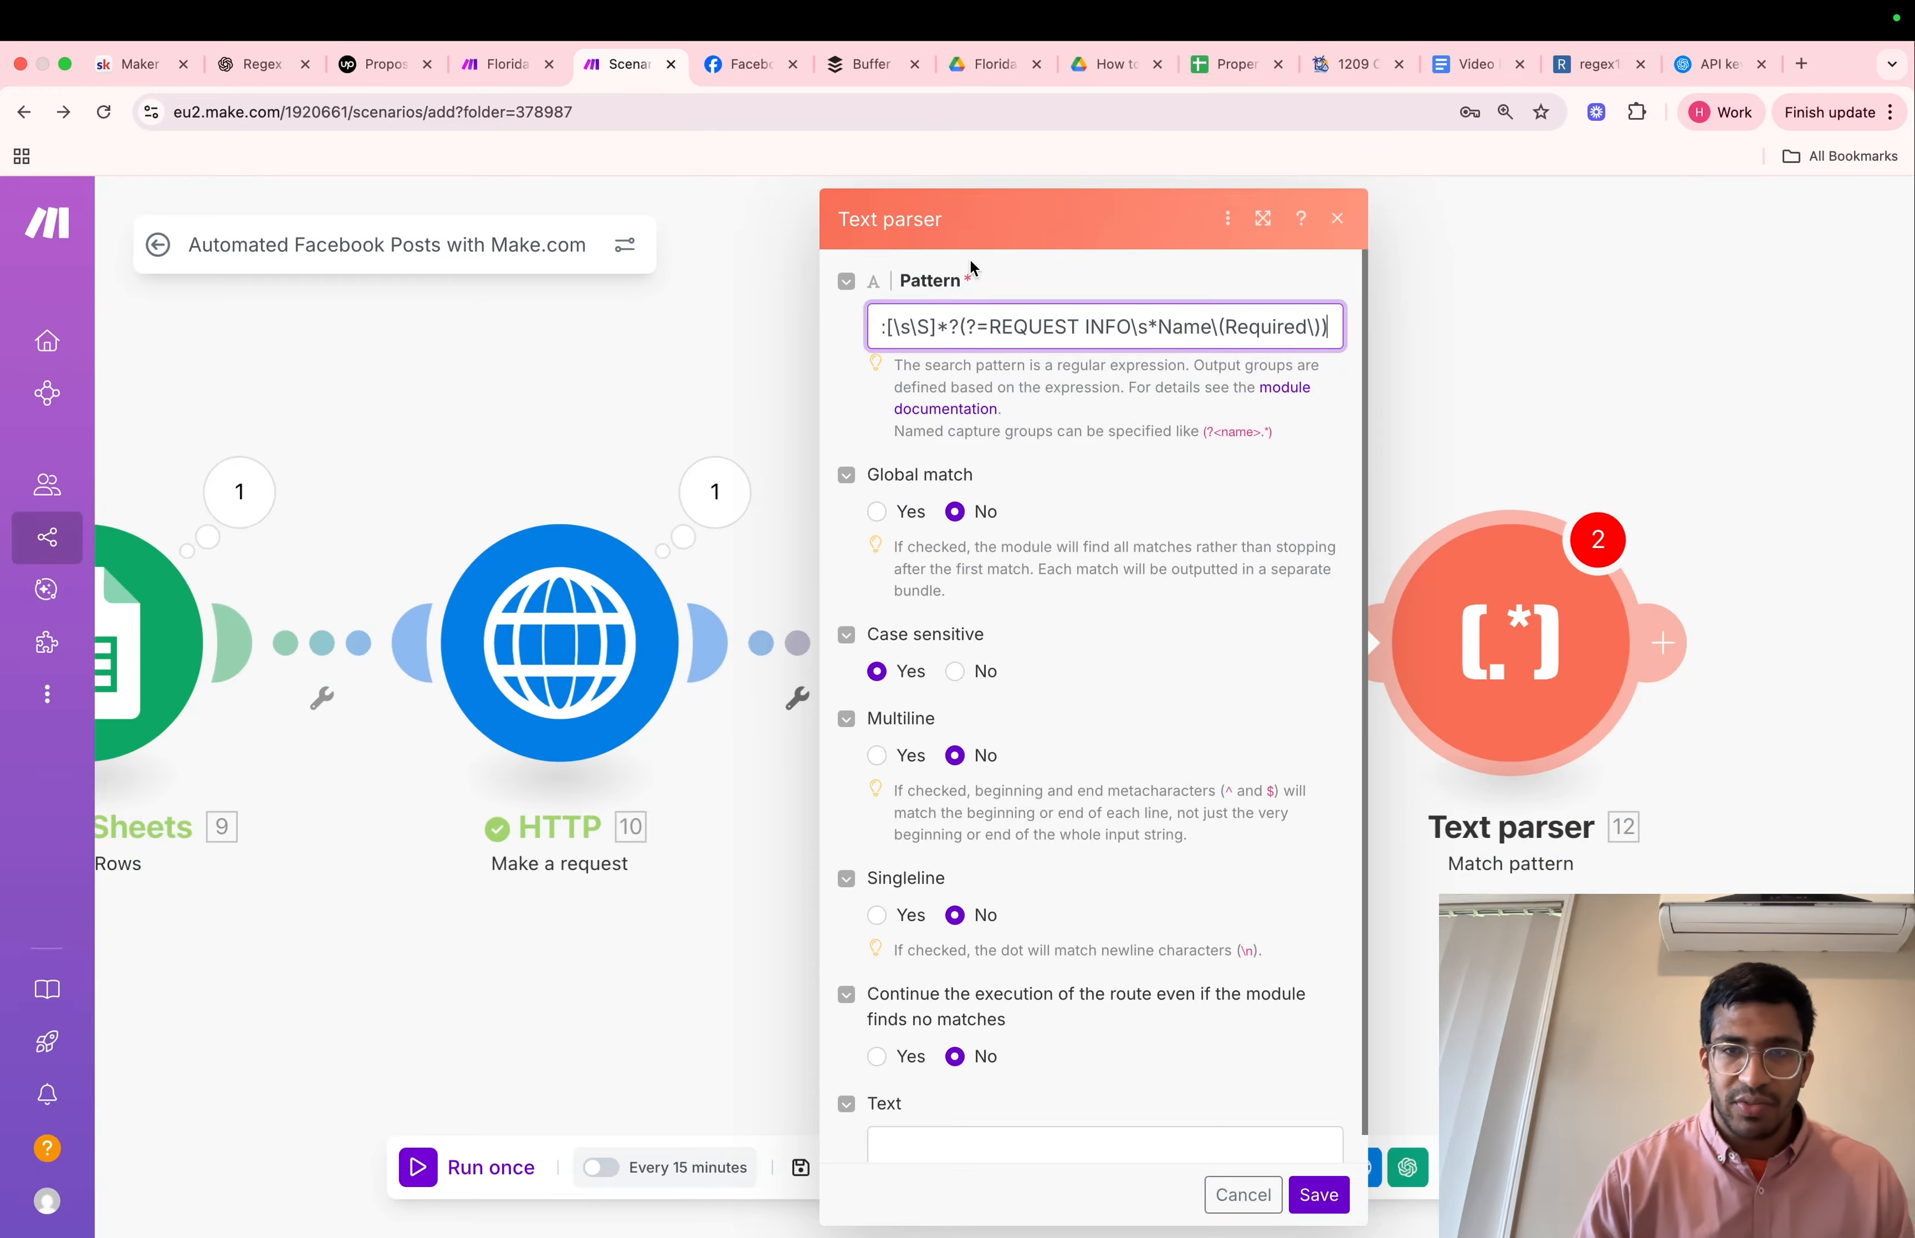
Enable Global match in the Match pattern module and map the Text output of HTML to text into its Text field
{"action": "left_click", "coordinate": [877, 511]}
{"action": "left_click", "coordinate": [1006, 1119]}
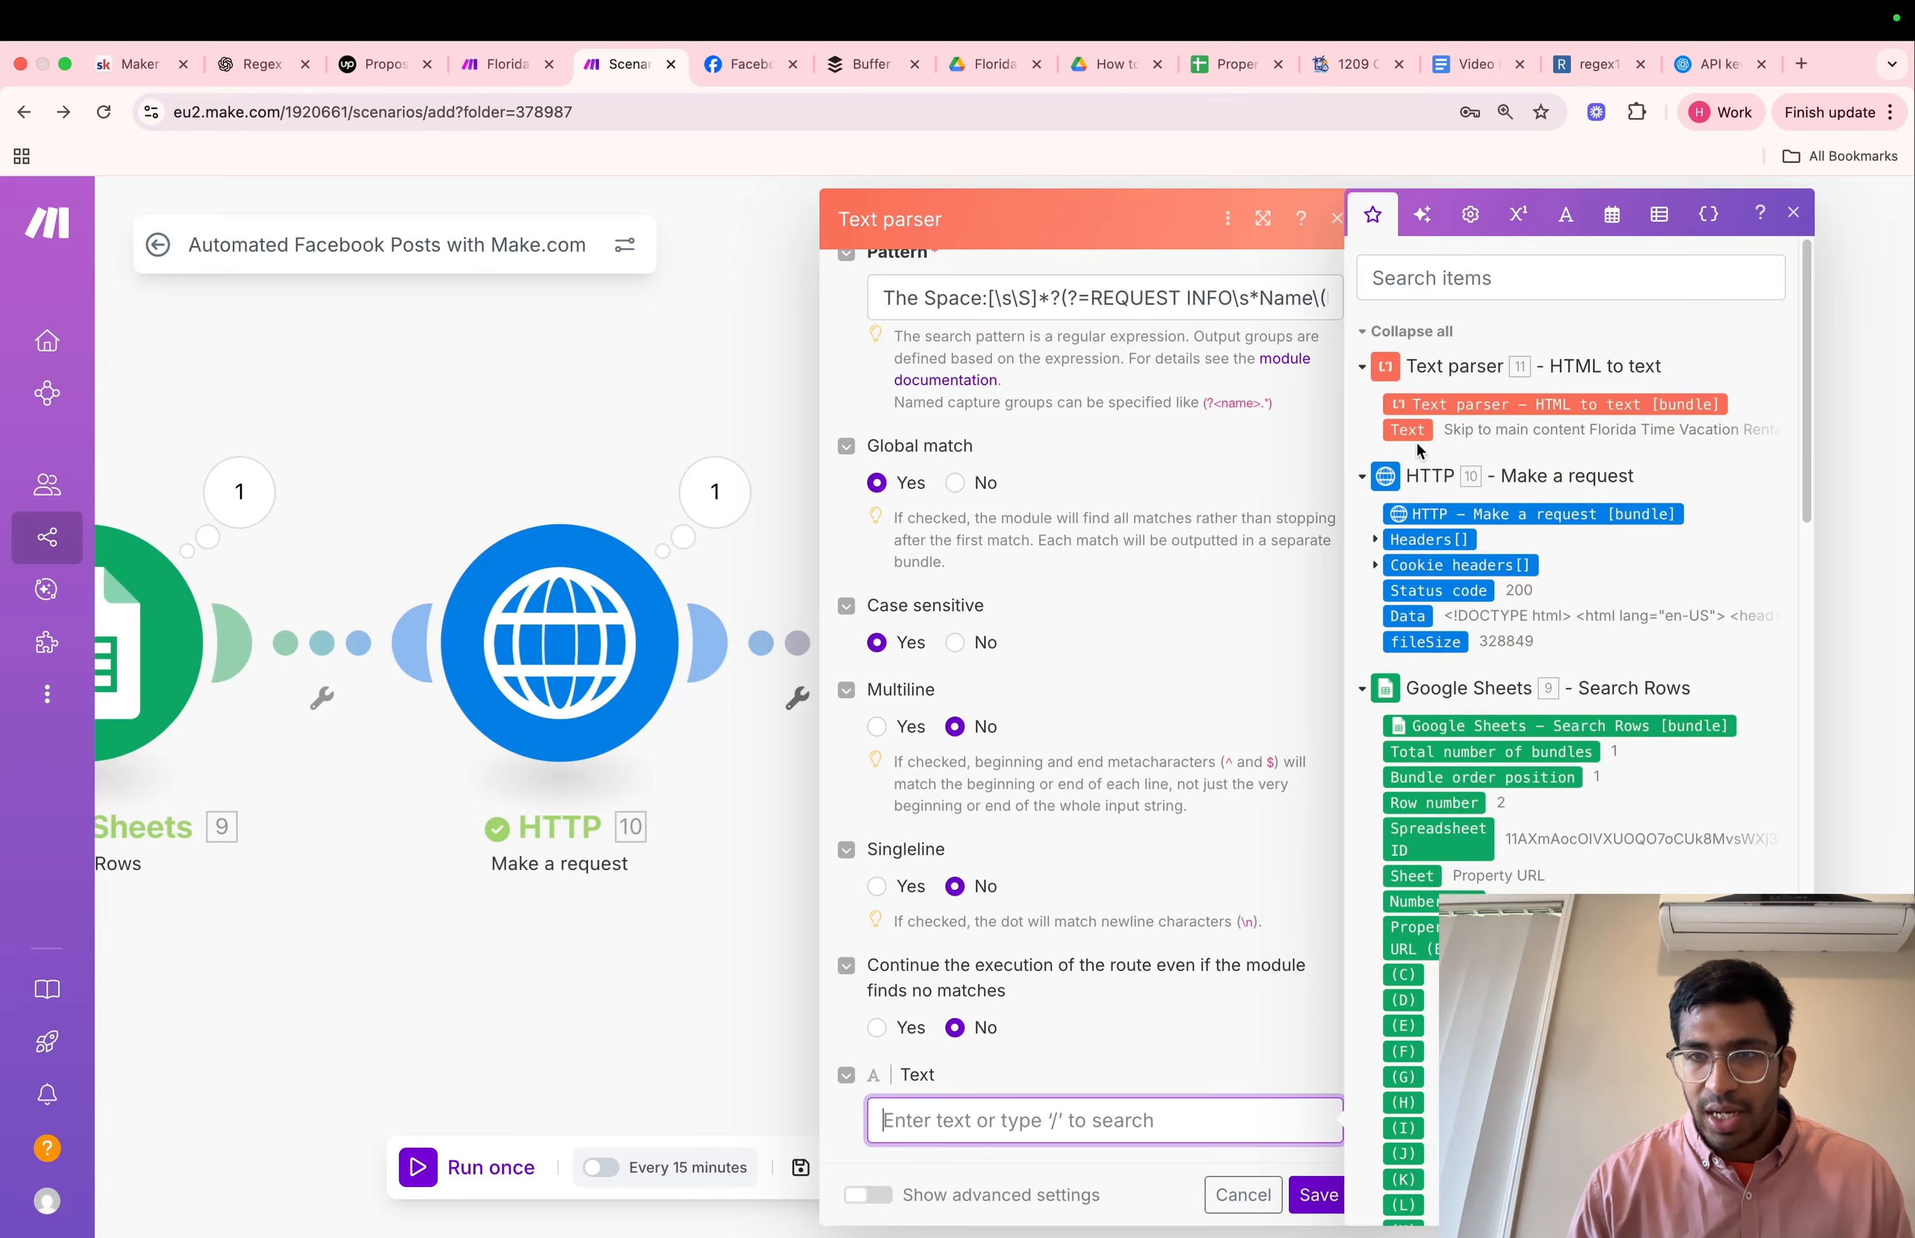
{"action": "left_click", "coordinate": [1413, 434]}
Rename the new Match pattern module to "Extract Property Information"
{"action": "left_click", "coordinate": [1540, 620]}
{"action": "right_click", "coordinate": [1539, 619]}
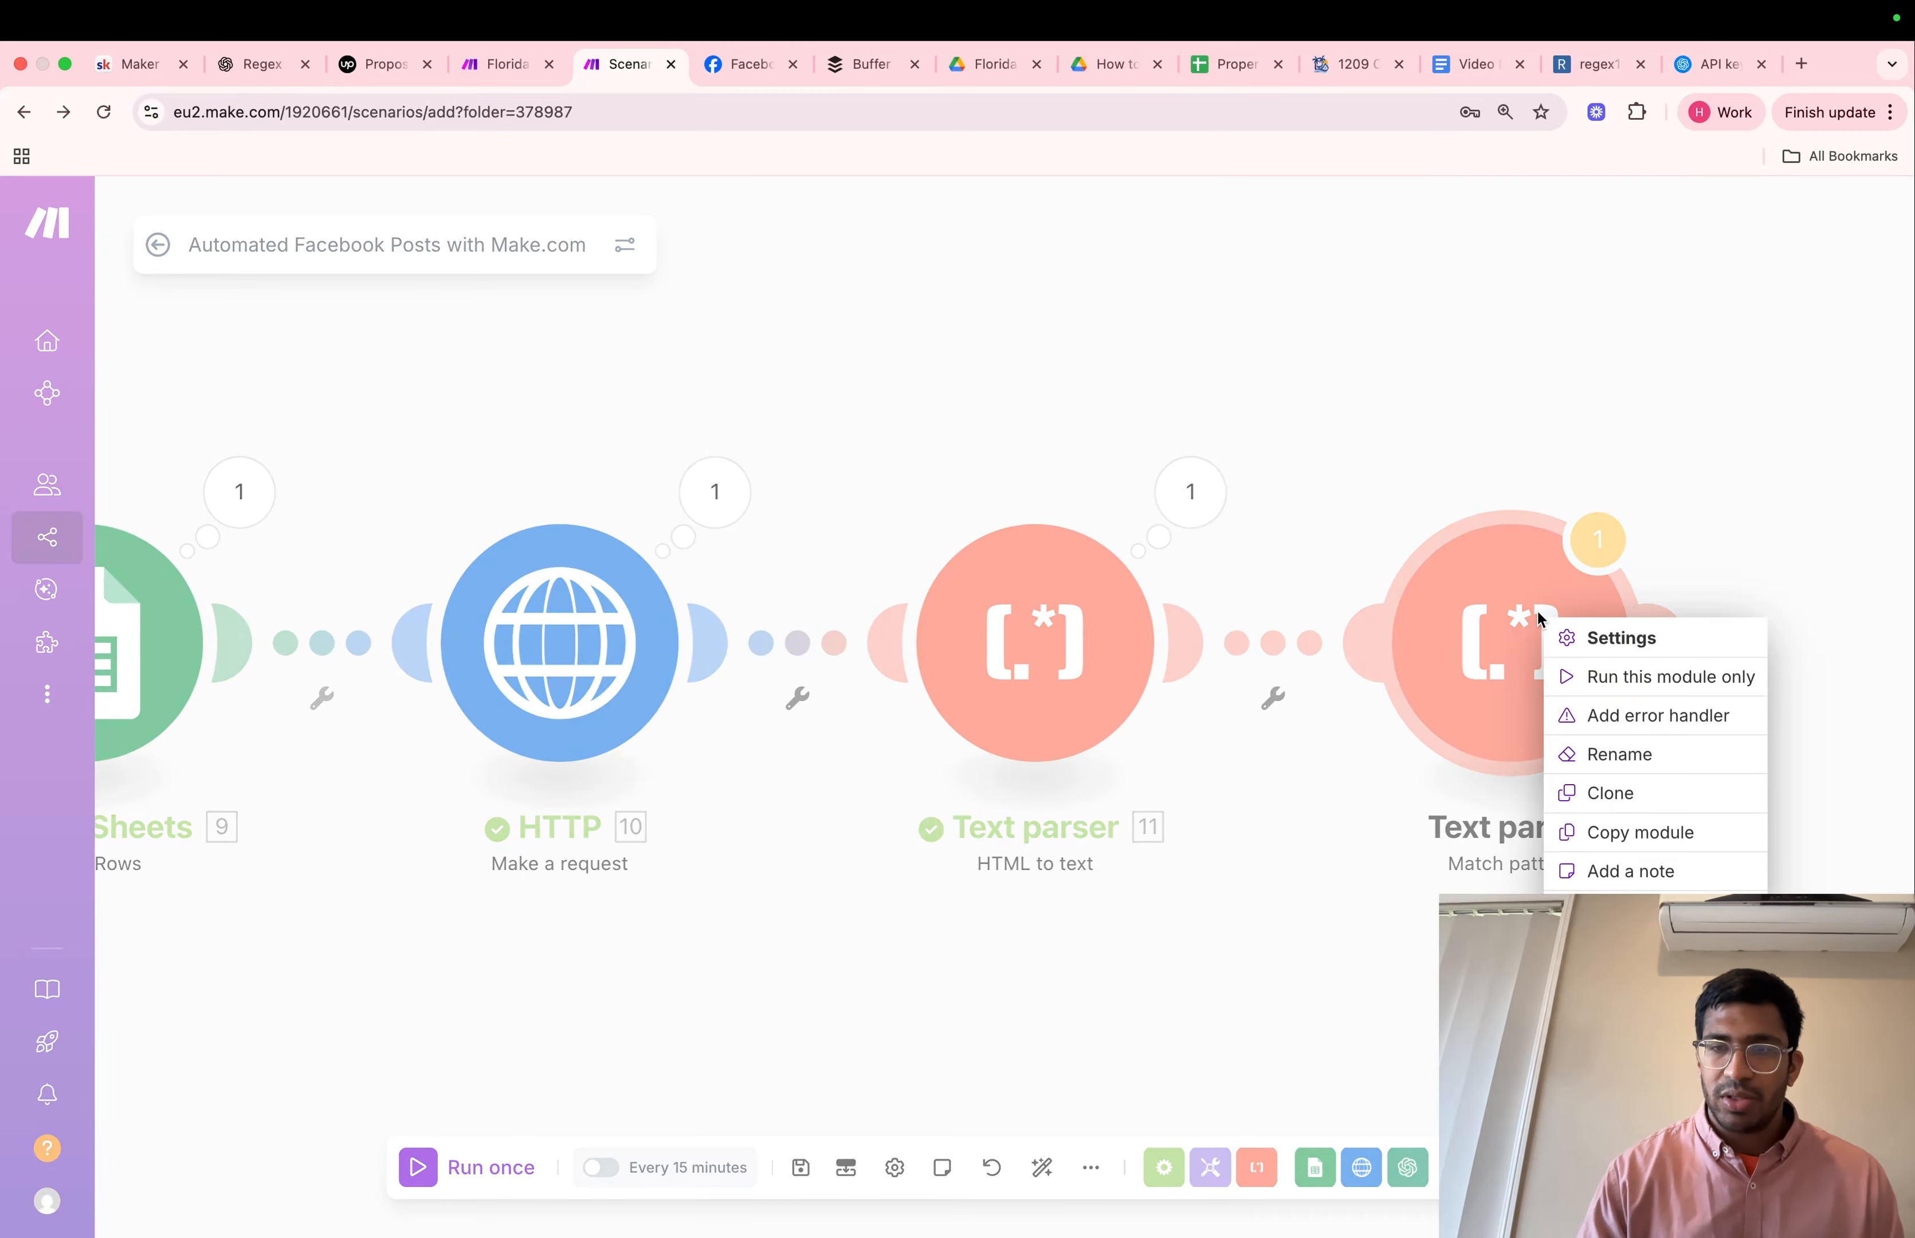
{"action": "left_click", "coordinate": [1597, 752]}
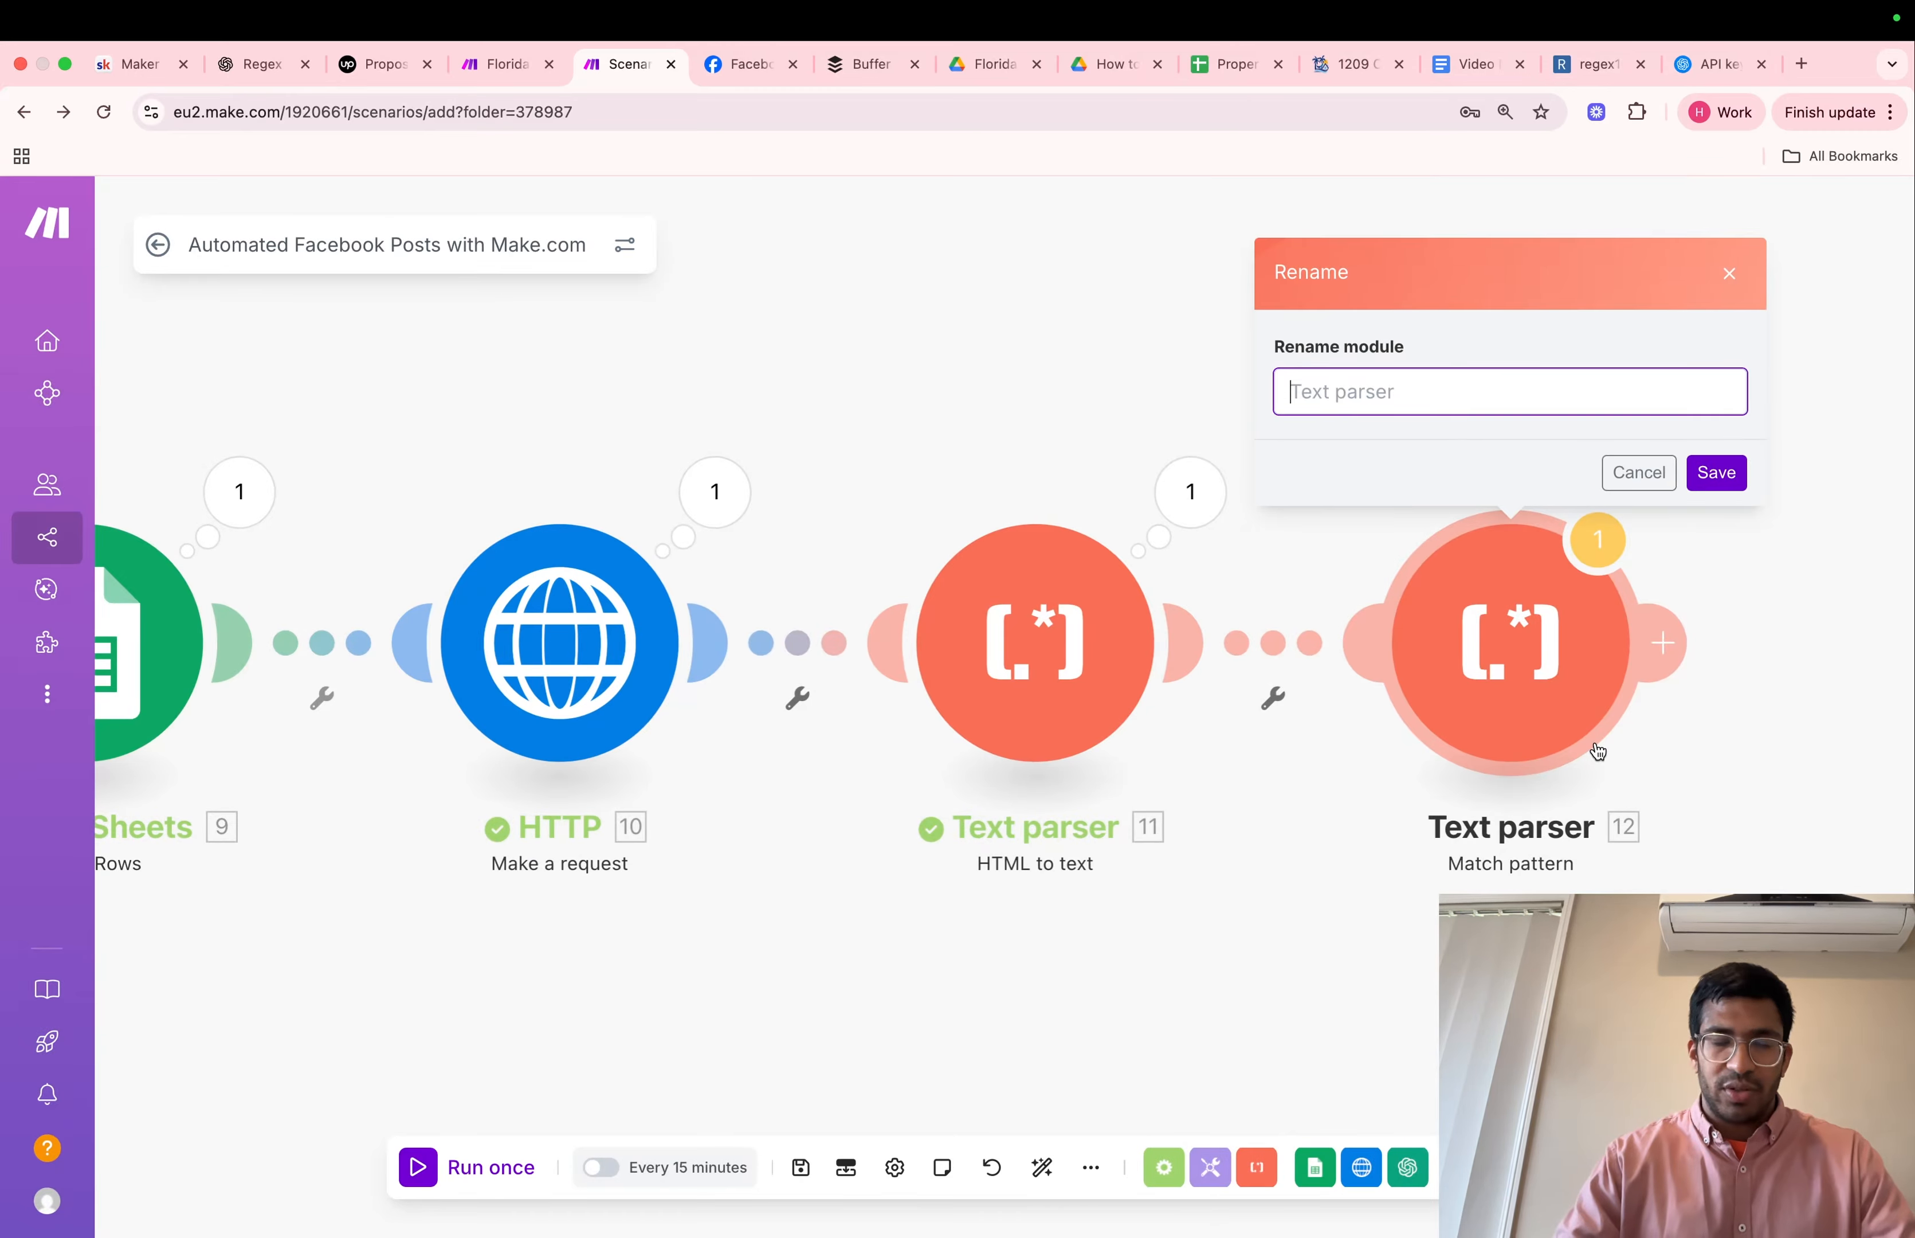
{"action": "type", "text": "e"}
{"action": "key", "text": "BackSpace"}
{"action": "key", "text": "Caps_Lock"}
{"action": "type", "text": "E"}
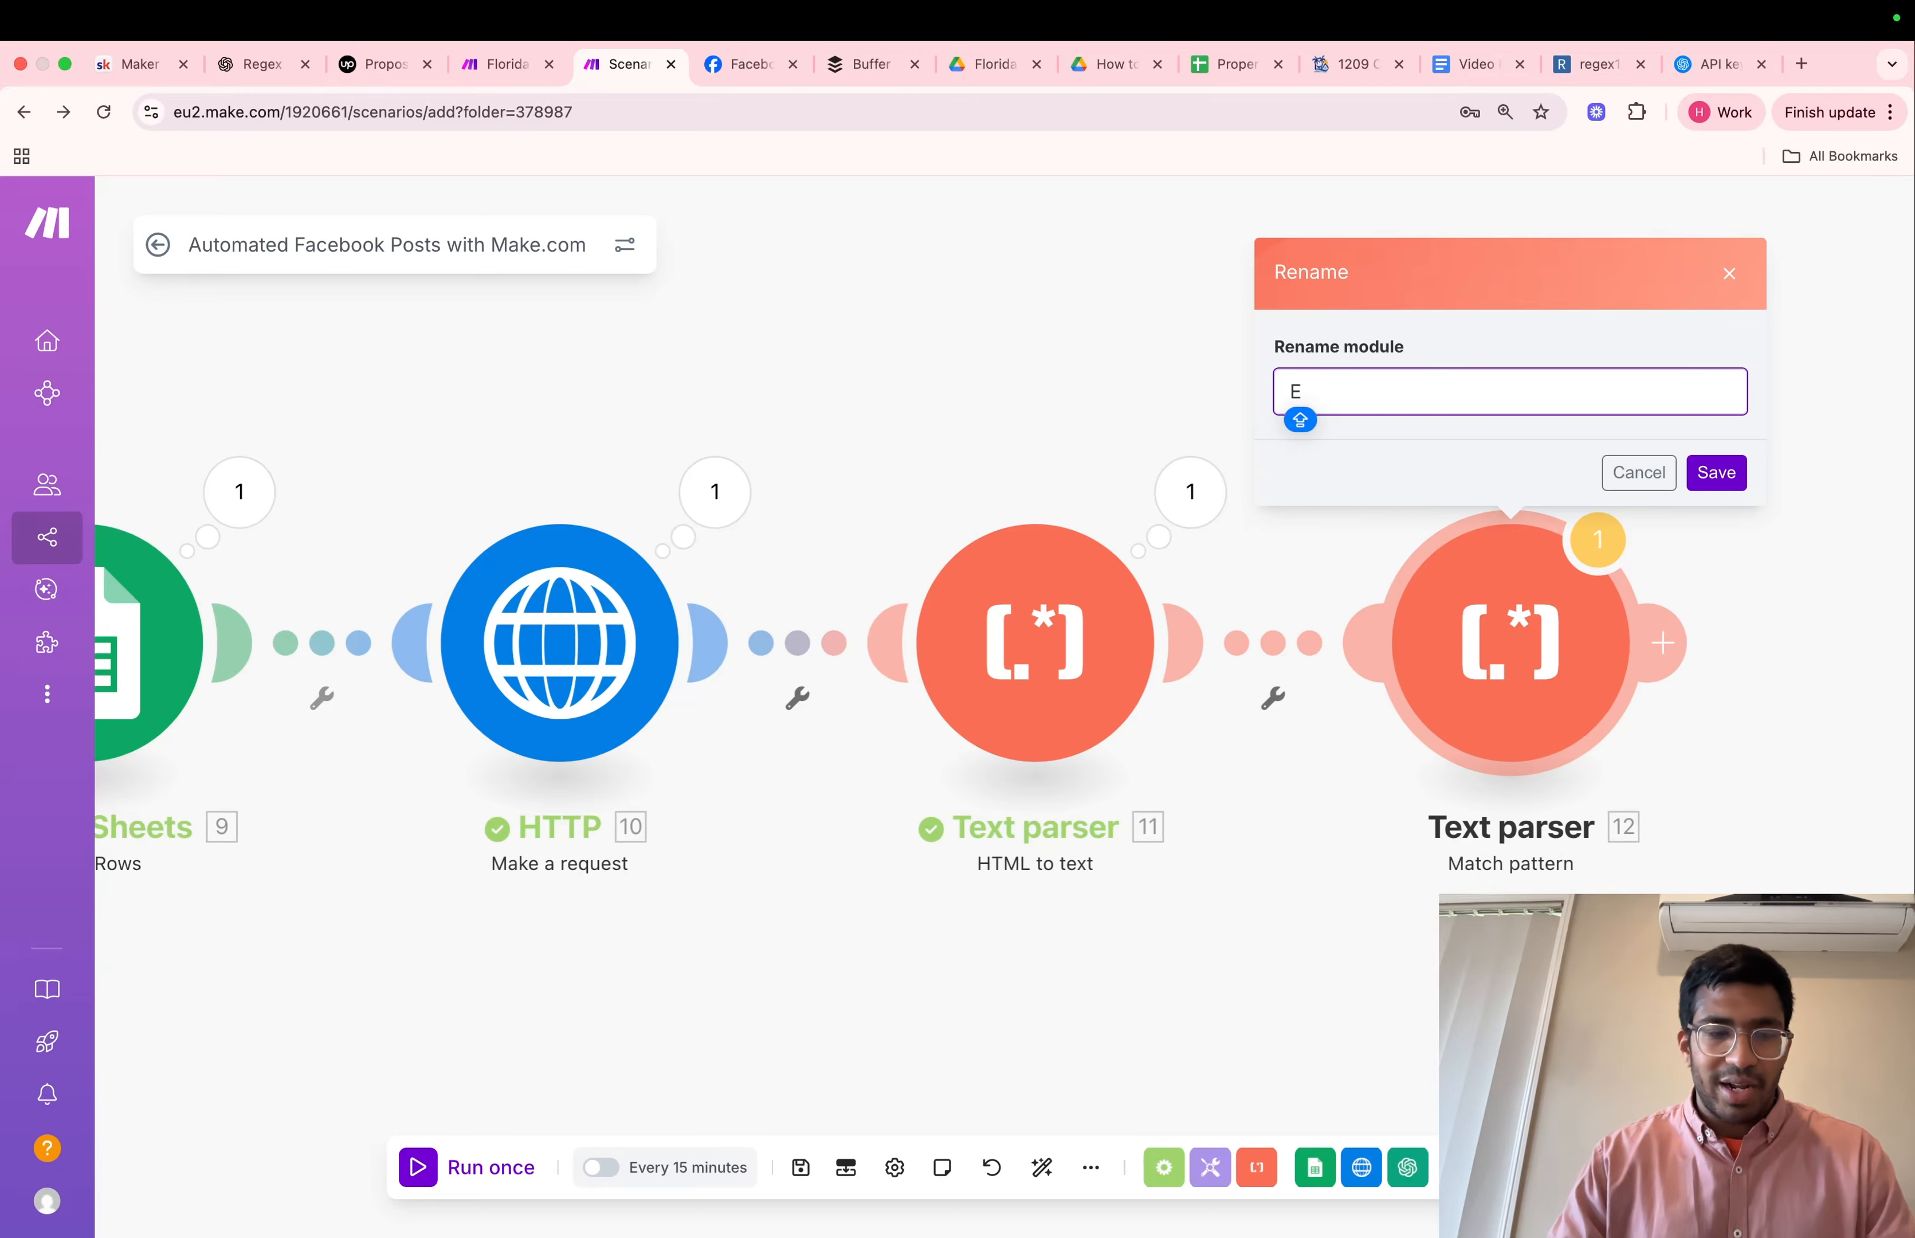
{"action": "key", "text": "Caps_Lock"}
{"action": "type", "text": "xtract Property Information"}
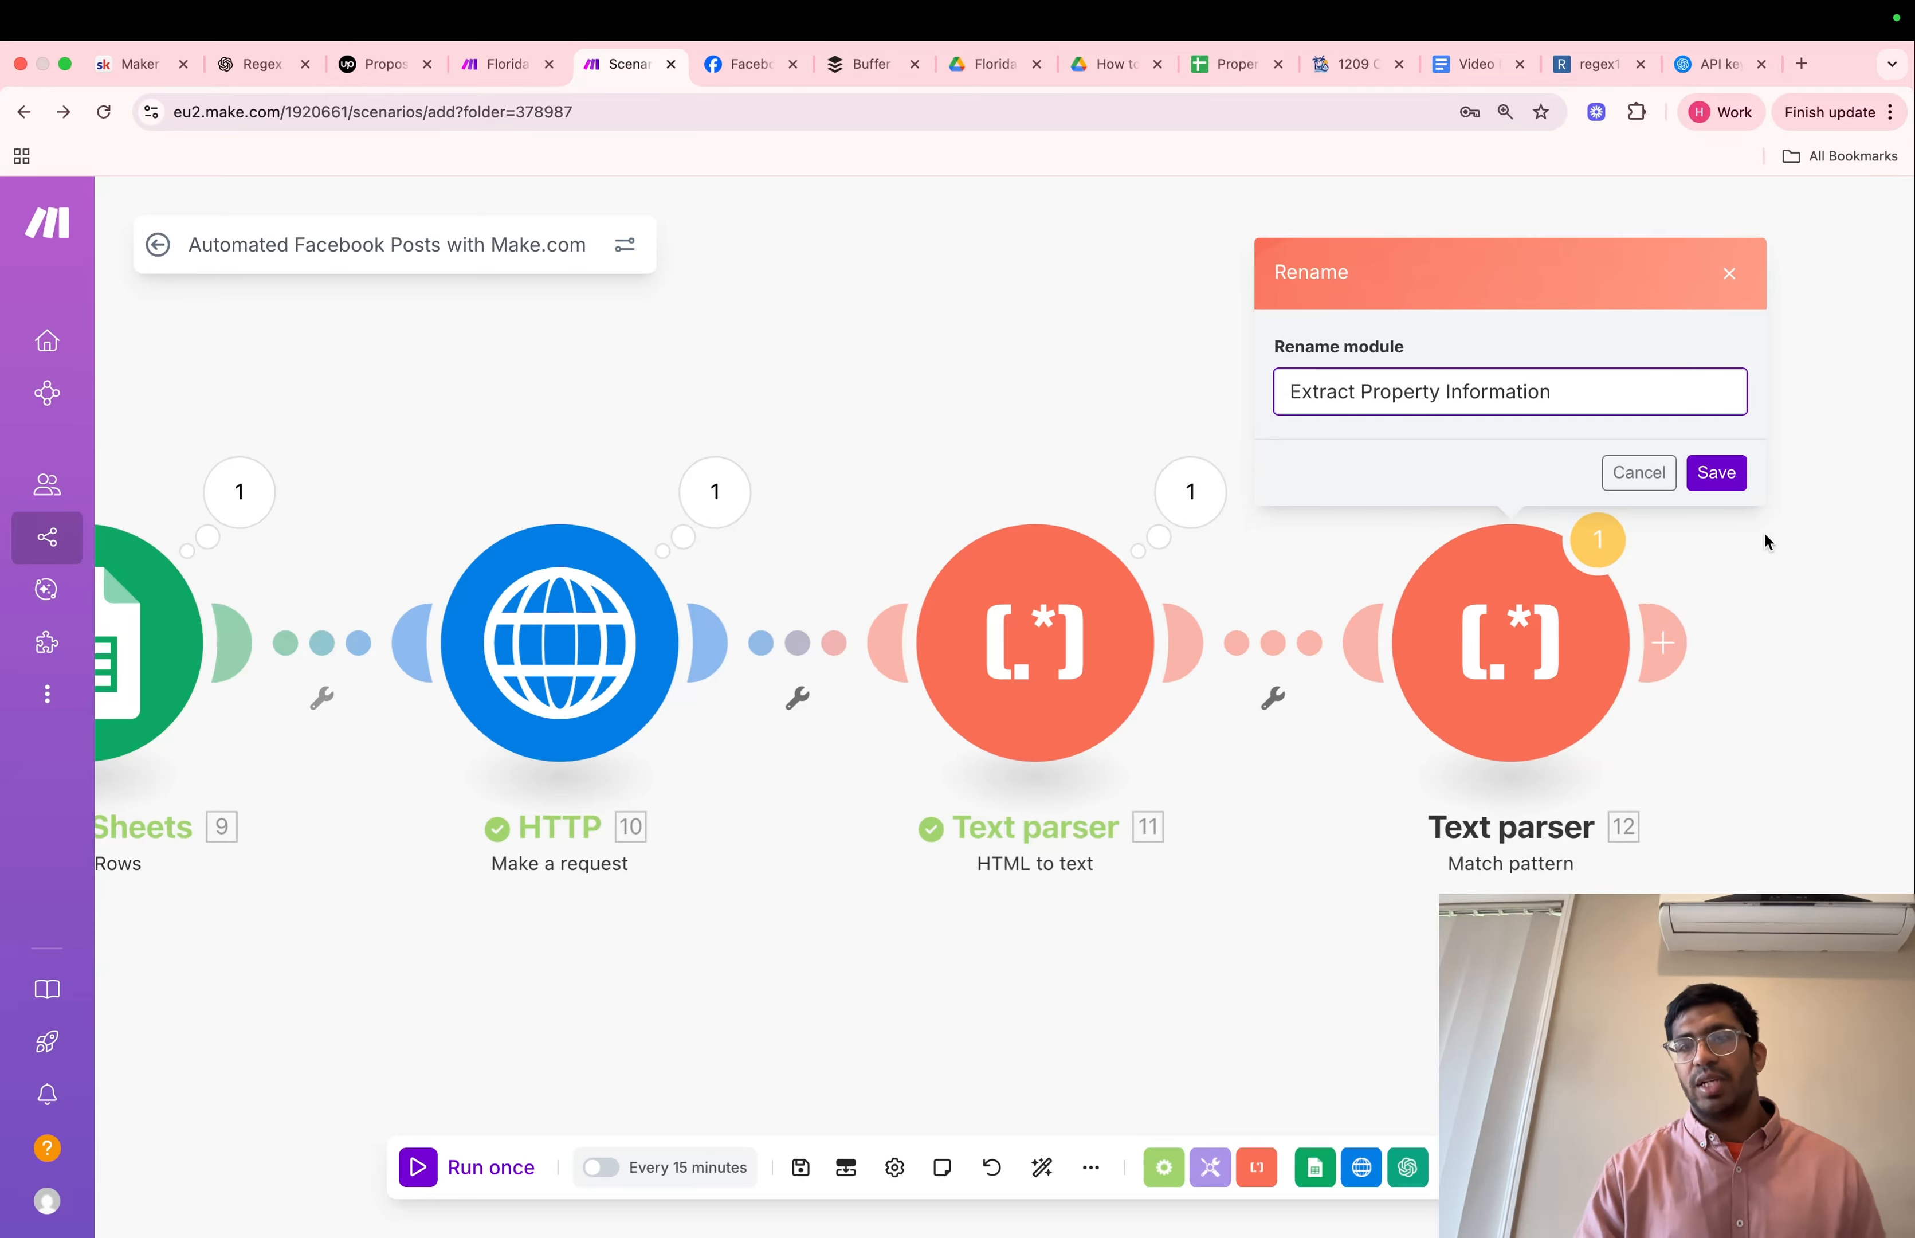
{"action": "left_click", "coordinate": [1705, 481]}
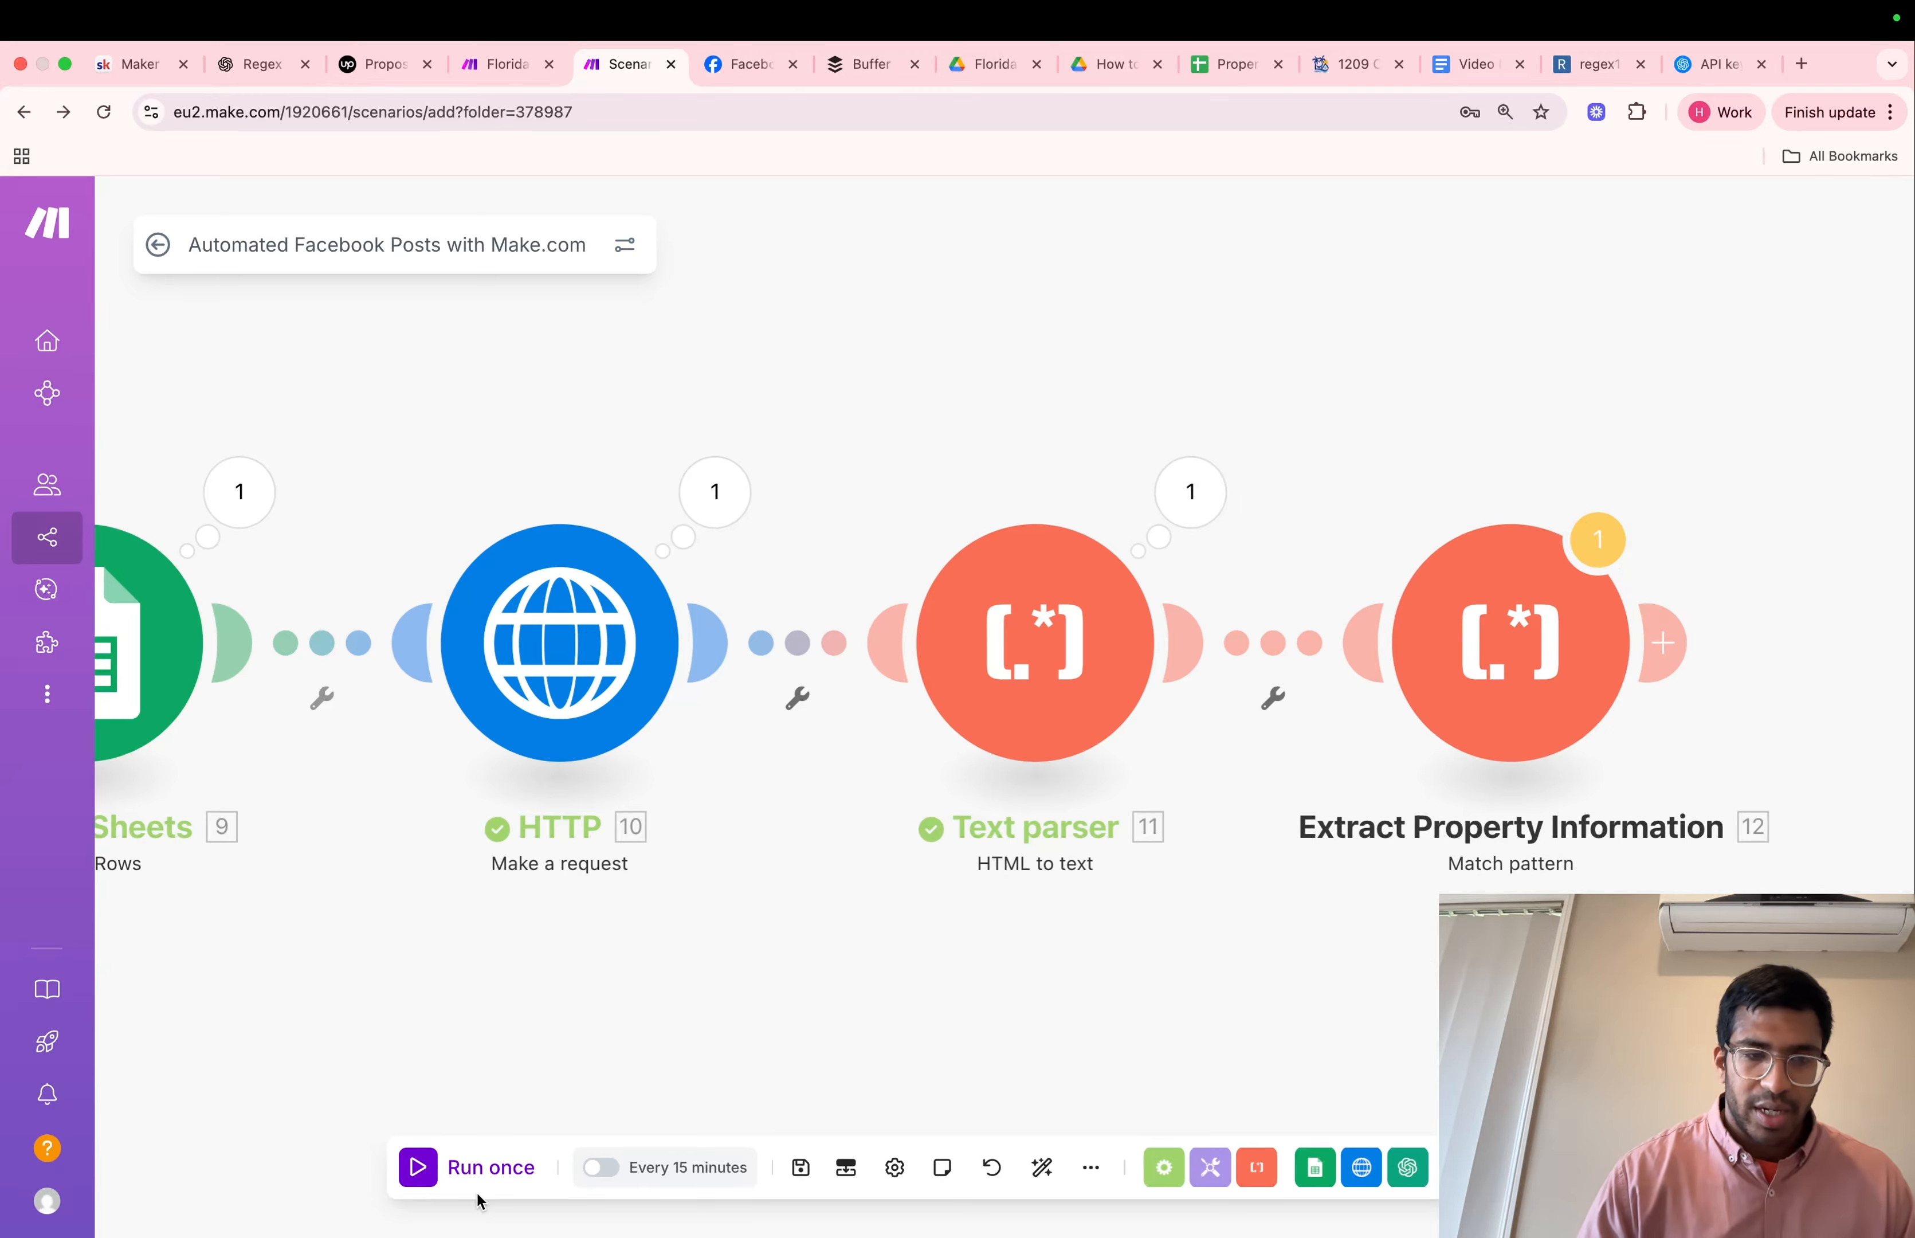
Run the scenario once despite the transformer warning and examine the Fallback Match text output by Extract Property Information
{"action": "left_click", "coordinate": [494, 1174]}
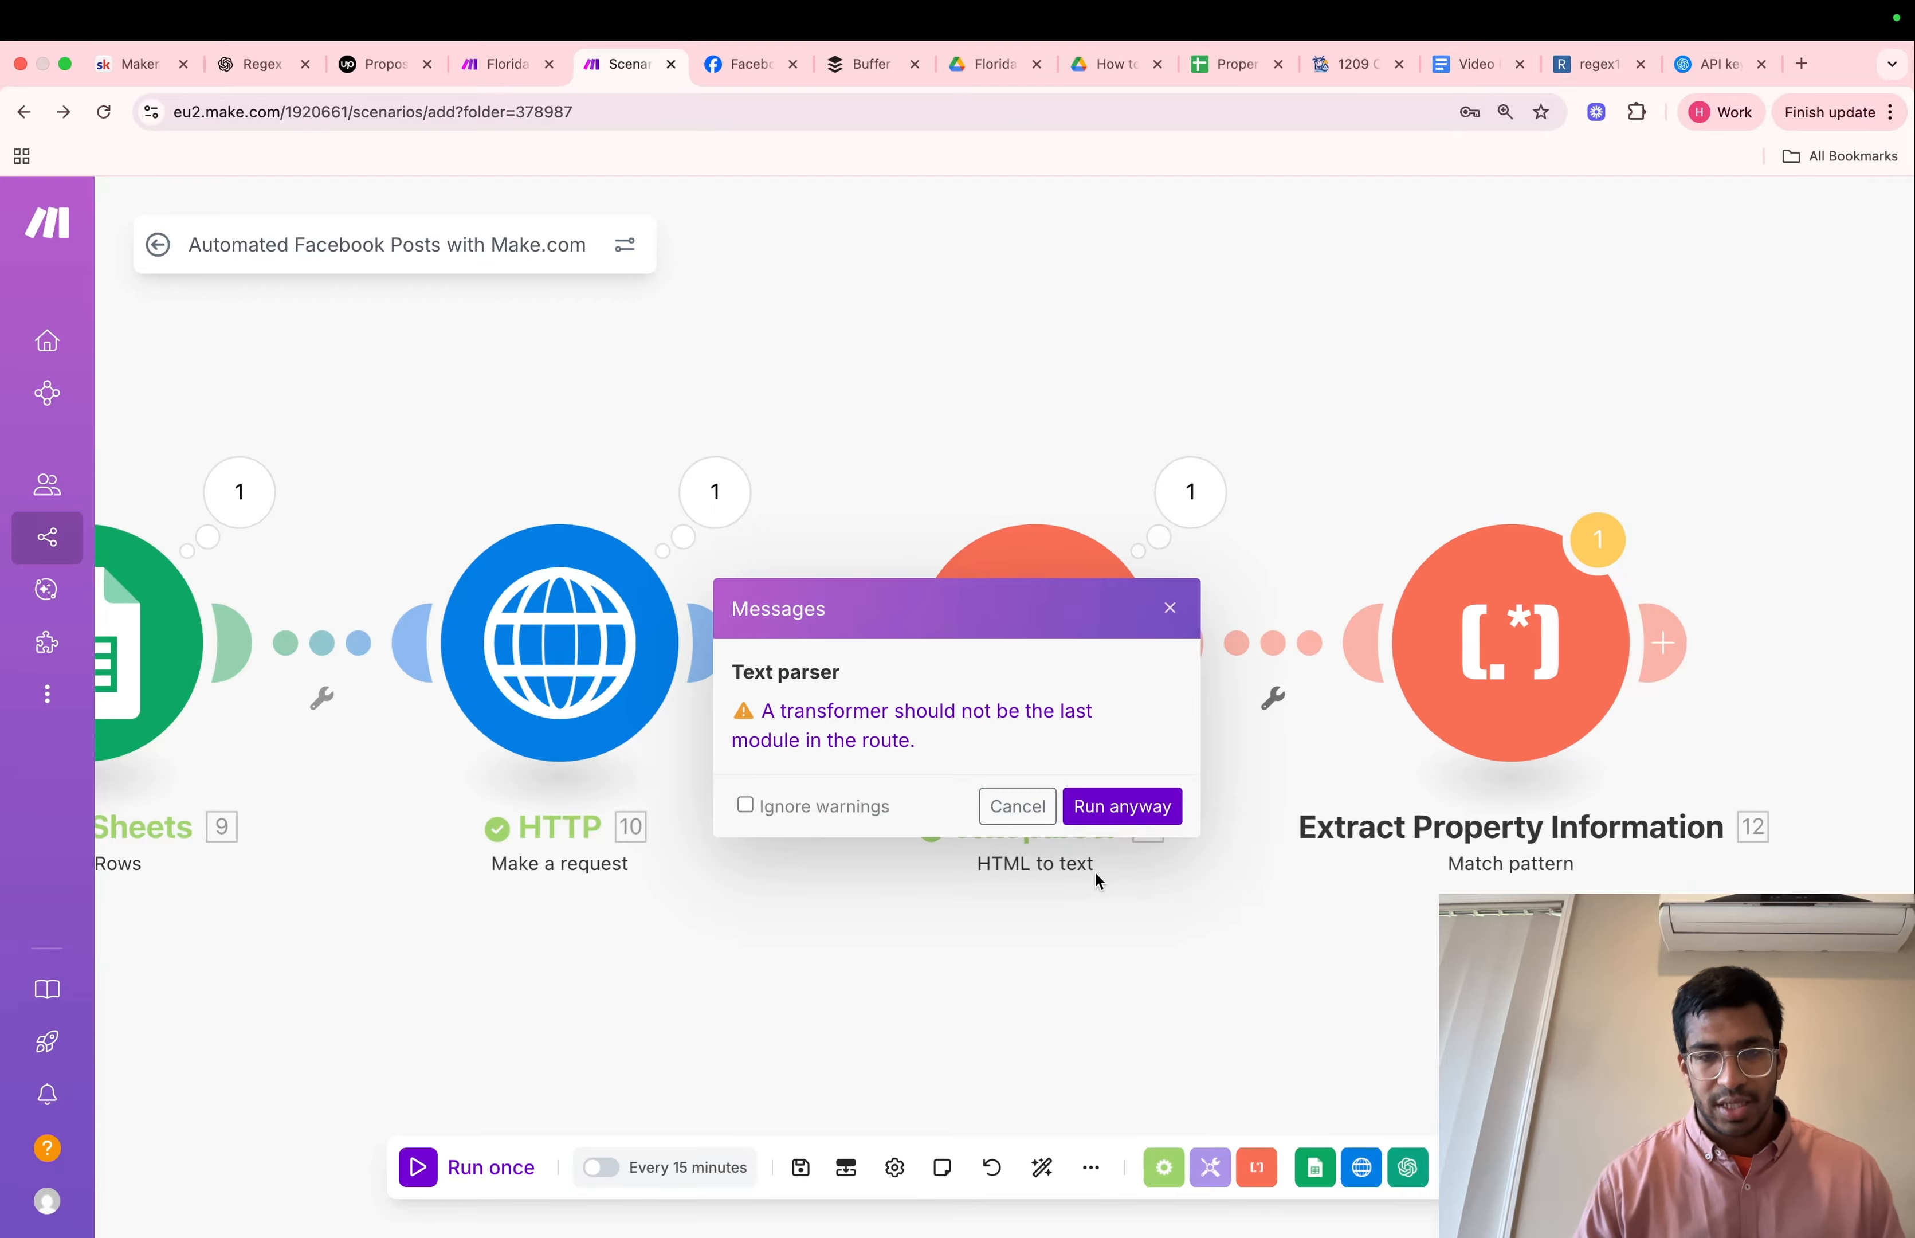
{"action": "left_click", "coordinate": [1092, 822]}
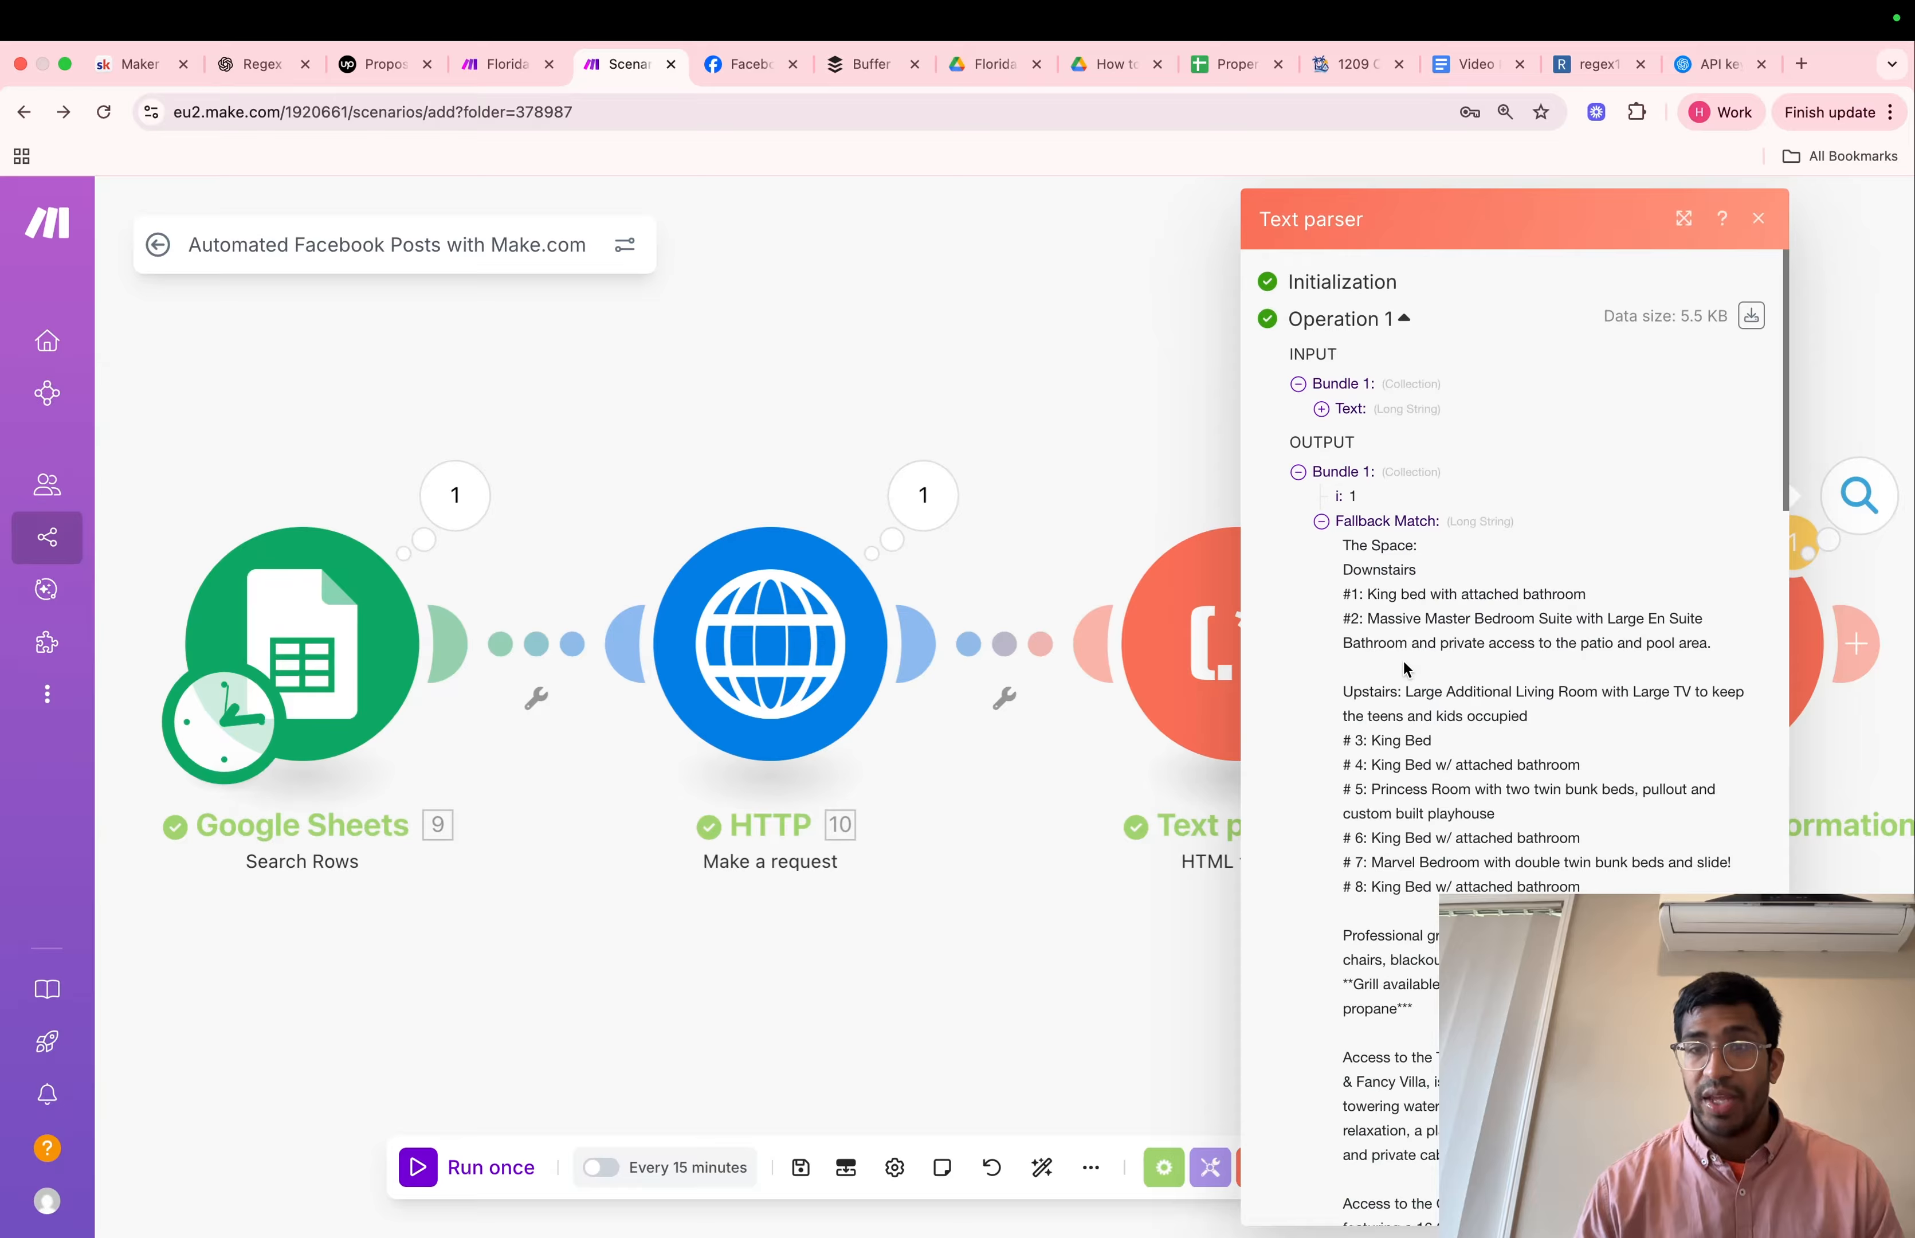
{"action": "scroll", "coordinate": [1404, 668], "scroll_direction": "down", "scroll_amount": 3}
{"action": "scroll", "coordinate": [1406, 668], "scroll_direction": "down", "scroll_amount": 3}
{"action": "scroll", "coordinate": [1407, 667], "scroll_direction": "down", "scroll_amount": 20}
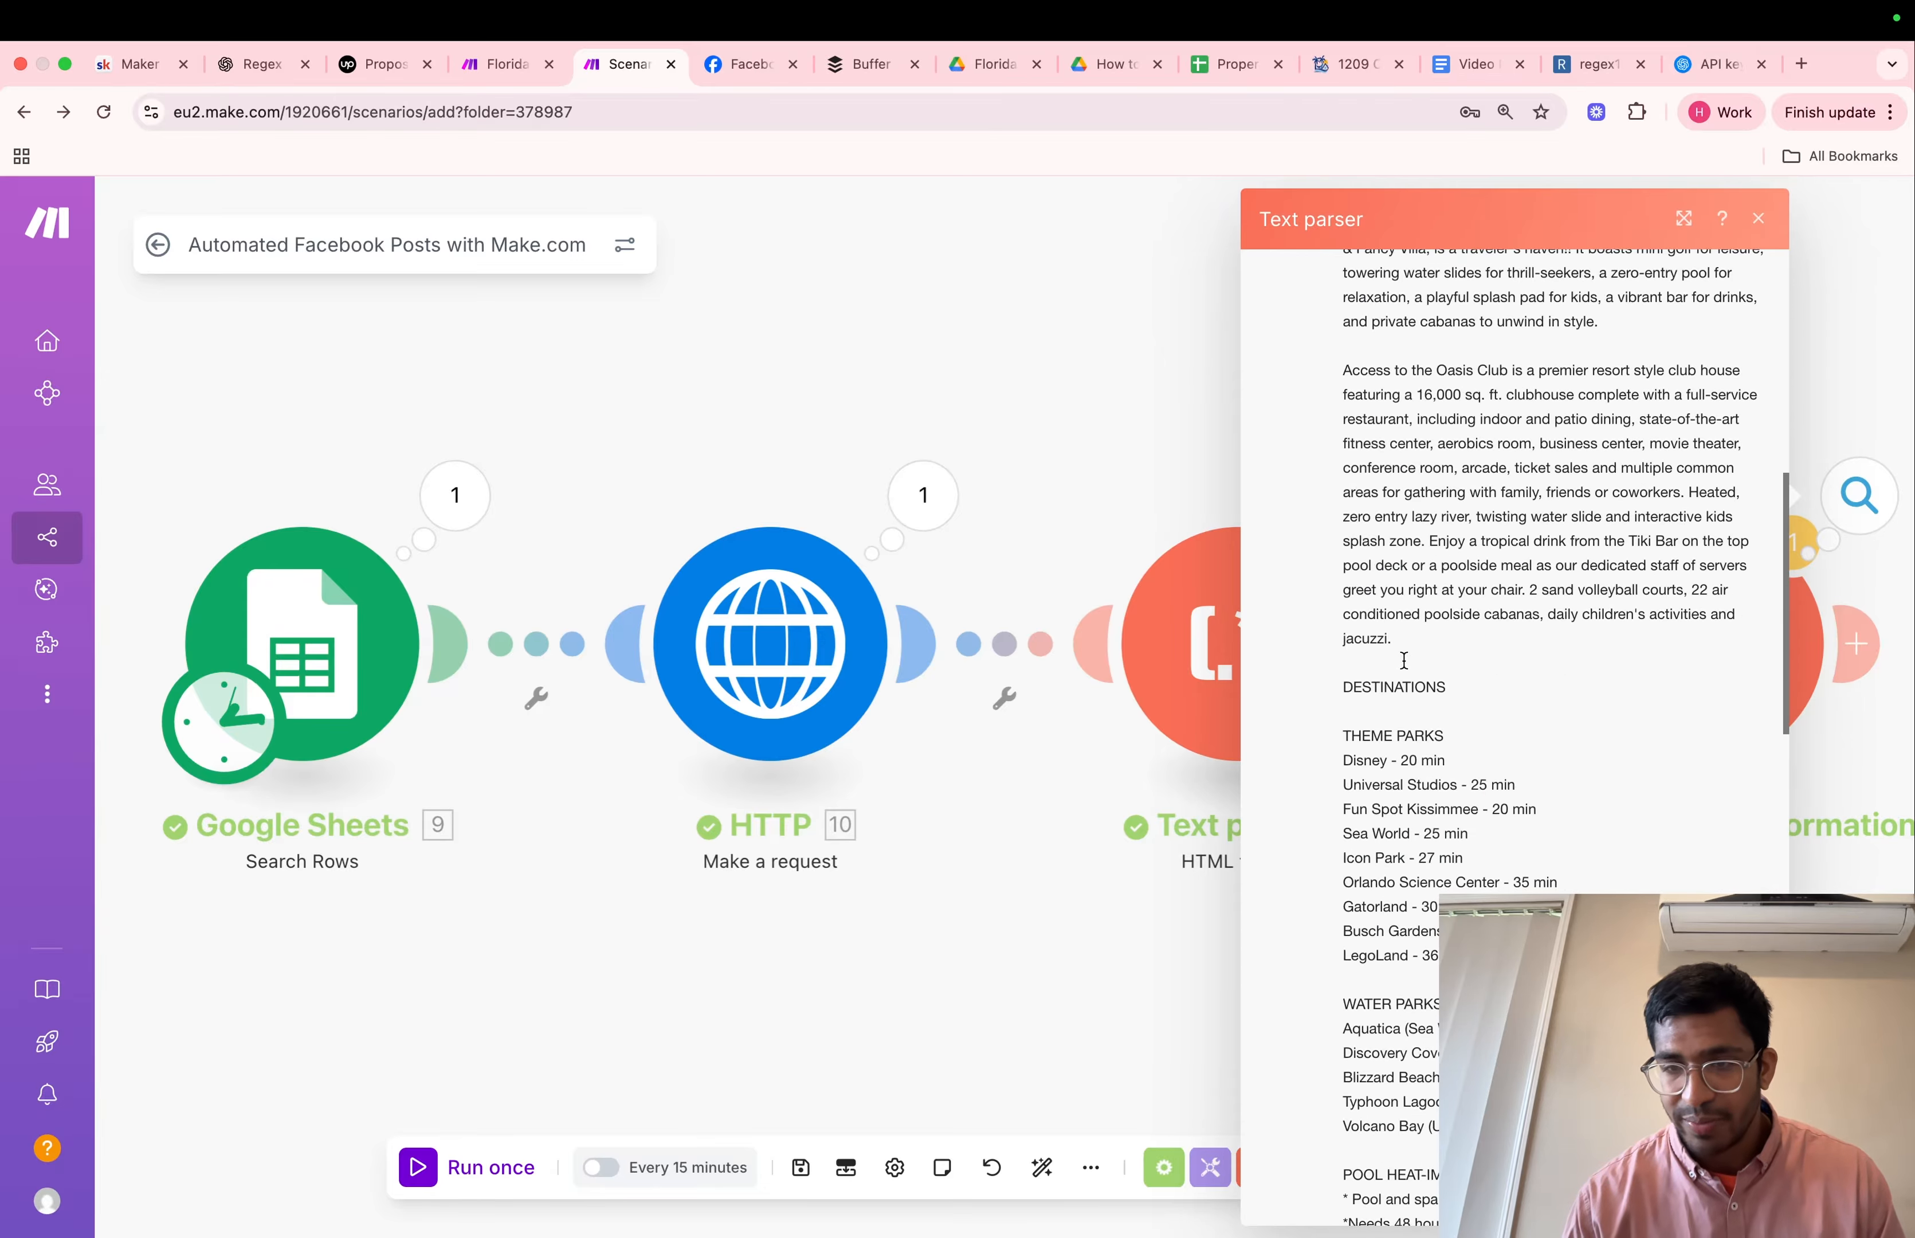
{"action": "scroll", "coordinate": [1404, 660], "scroll_direction": "down", "scroll_amount": 10}
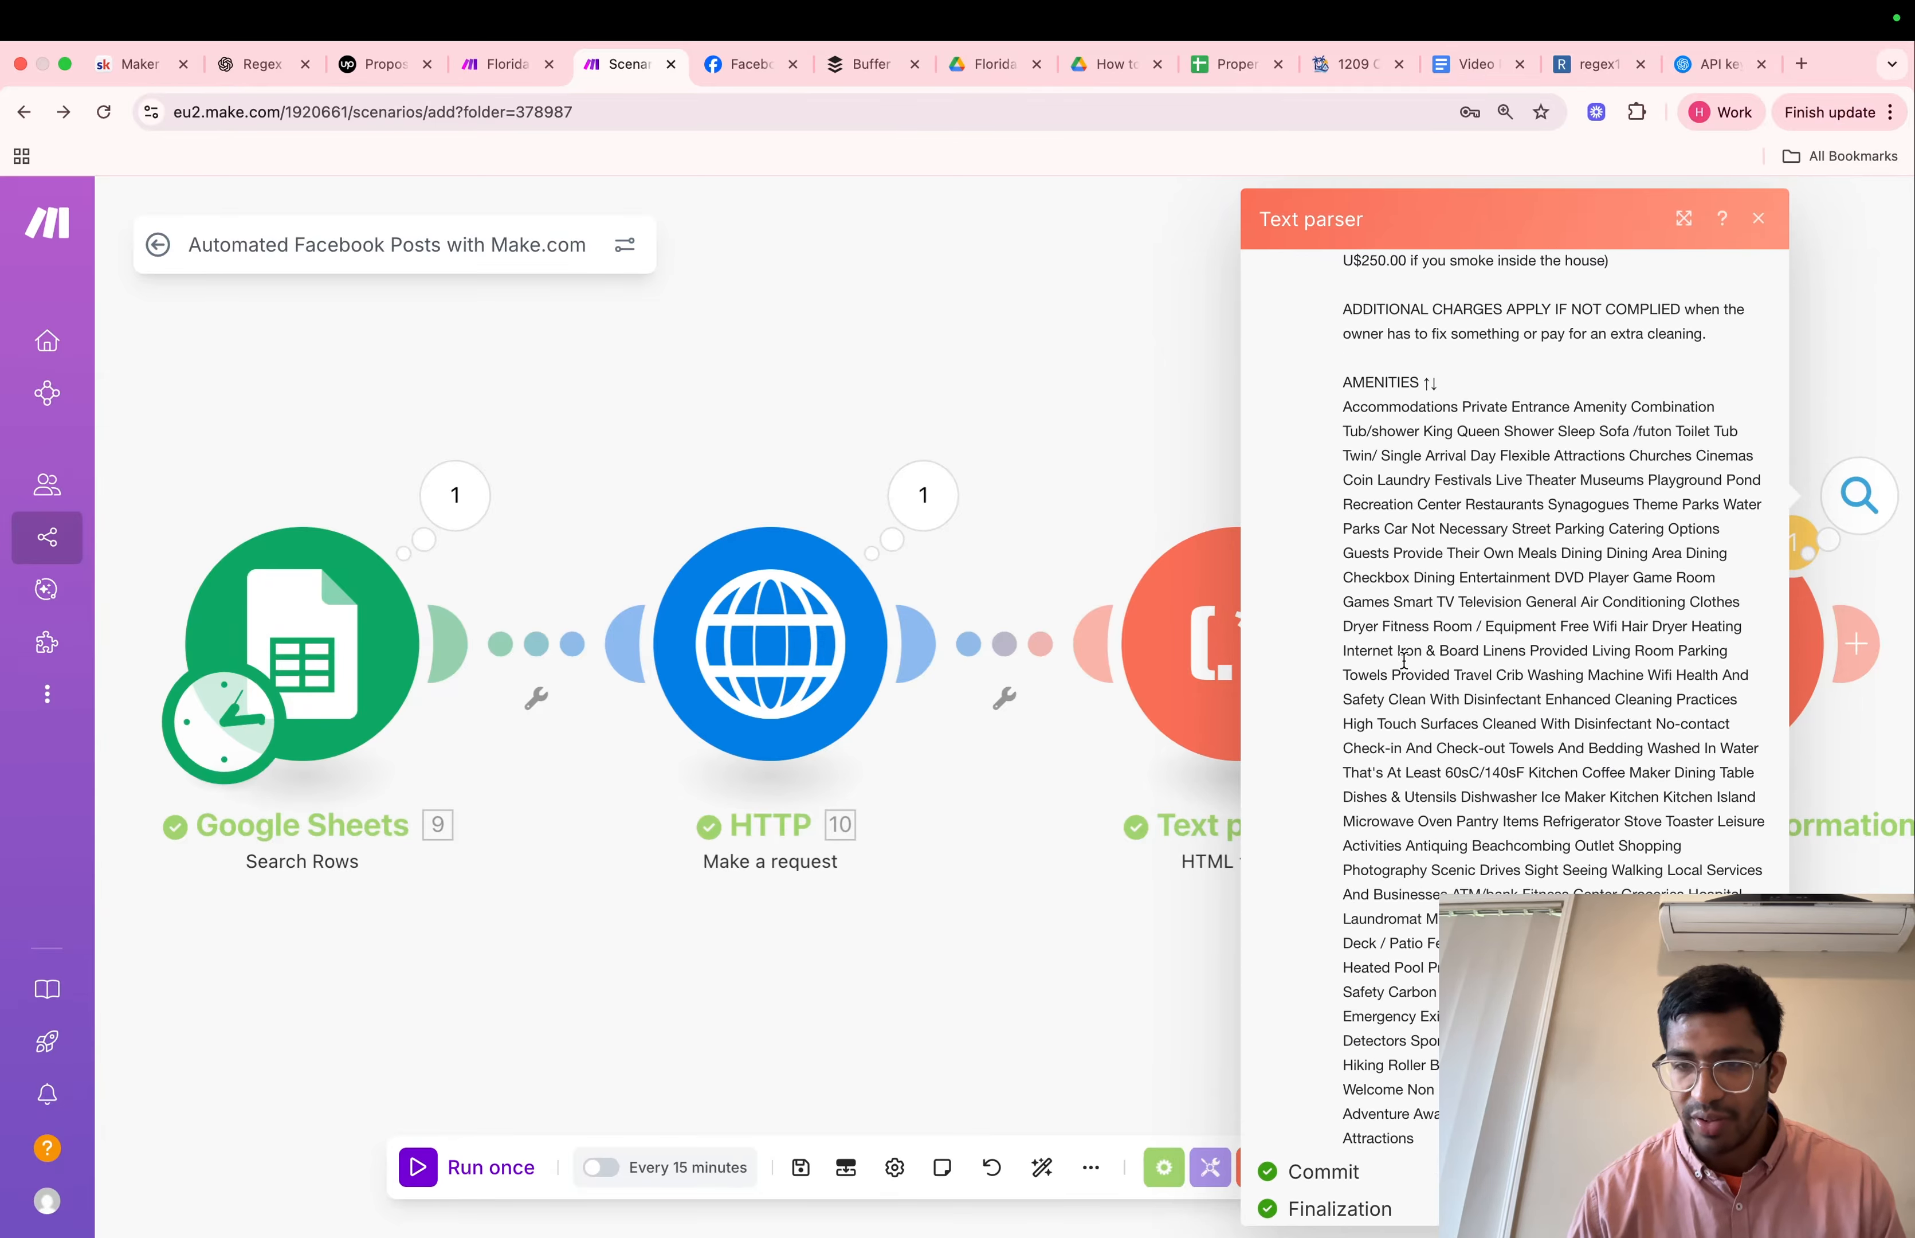
{"action": "left_click", "coordinate": [1013, 877]}
{"action": "scroll", "coordinate": [1014, 877], "scroll_direction": "right", "scroll_amount": 10}
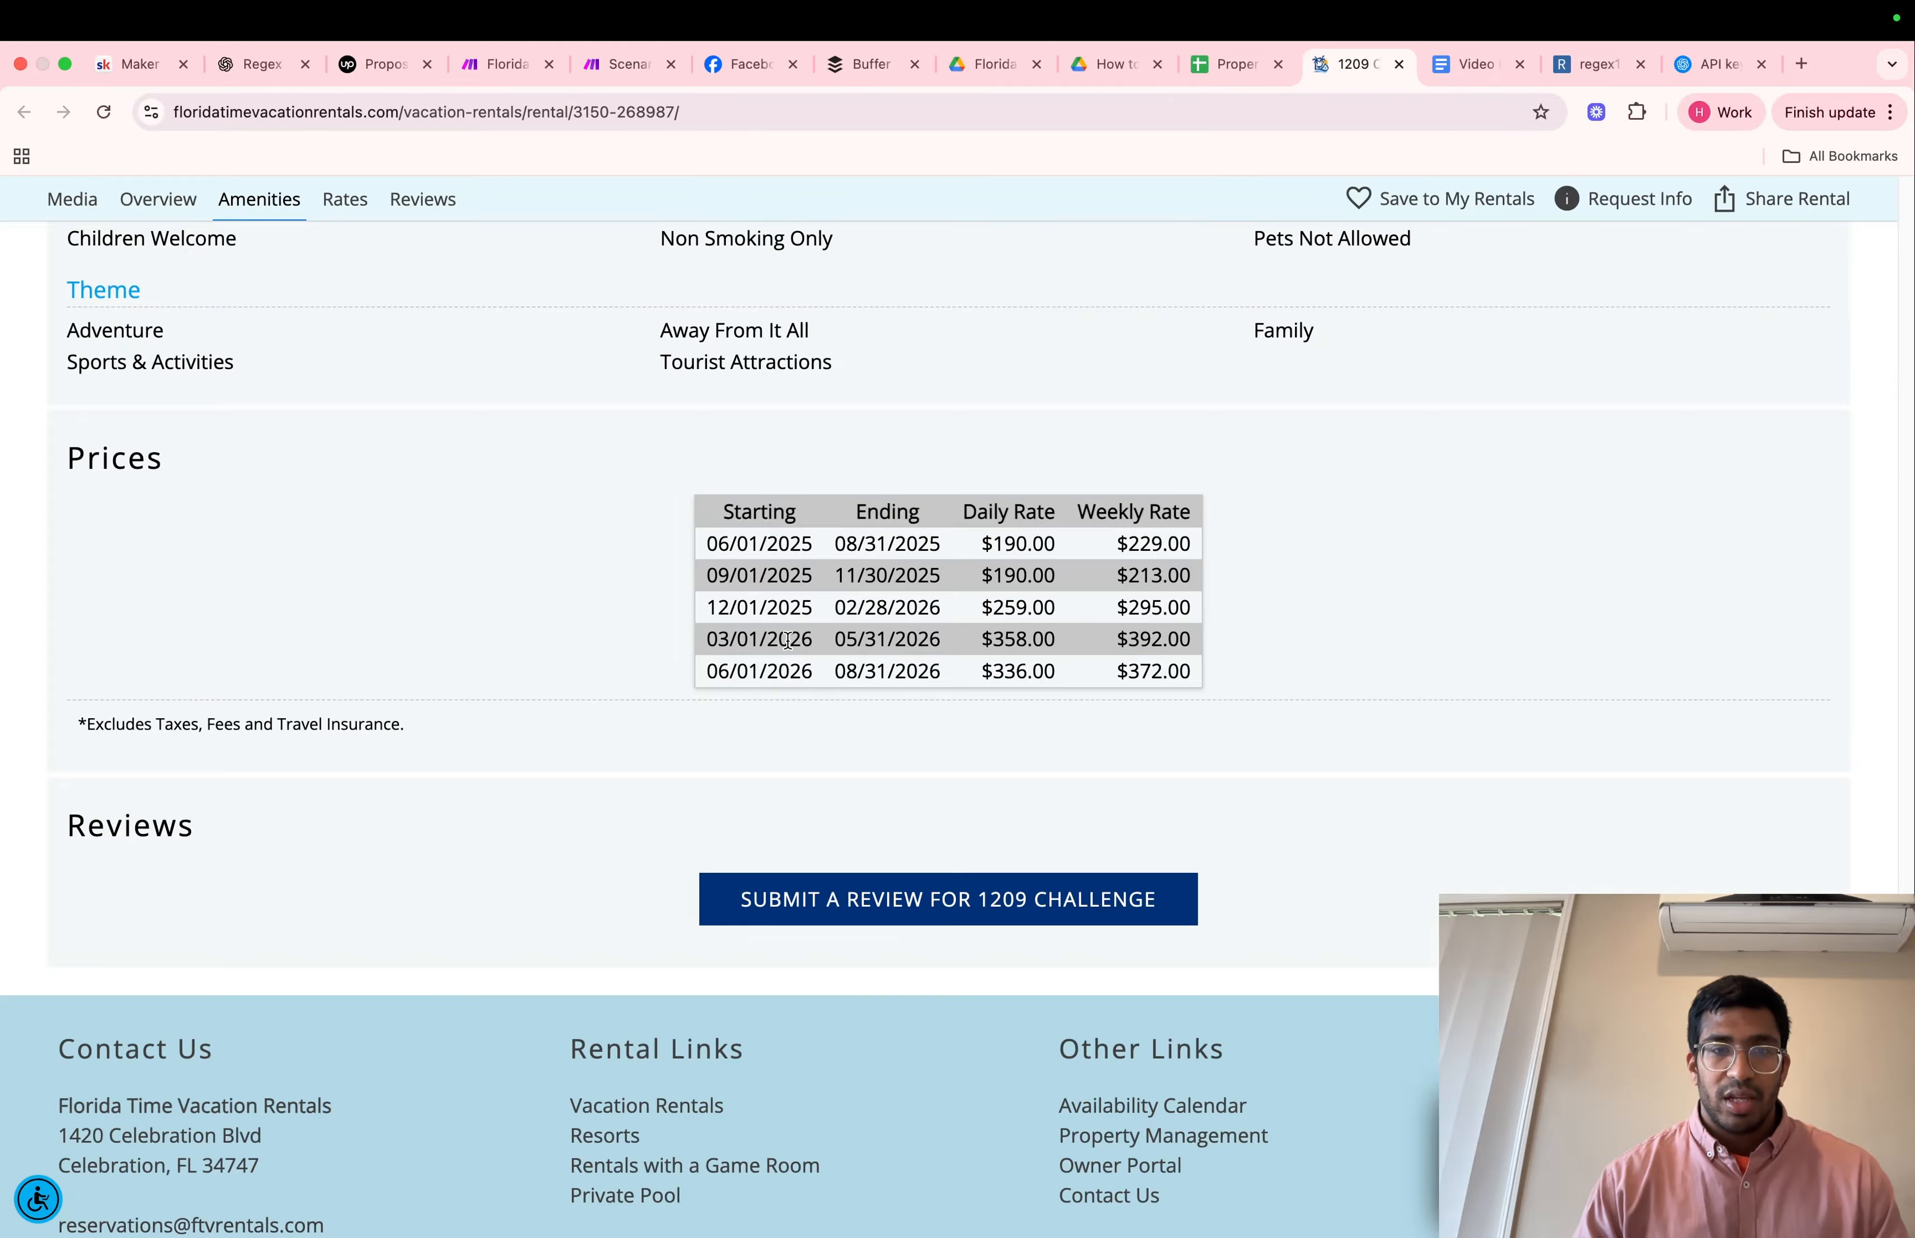
{"action": "scroll", "coordinate": [788, 640], "scroll_direction": "up", "scroll_amount": 20}
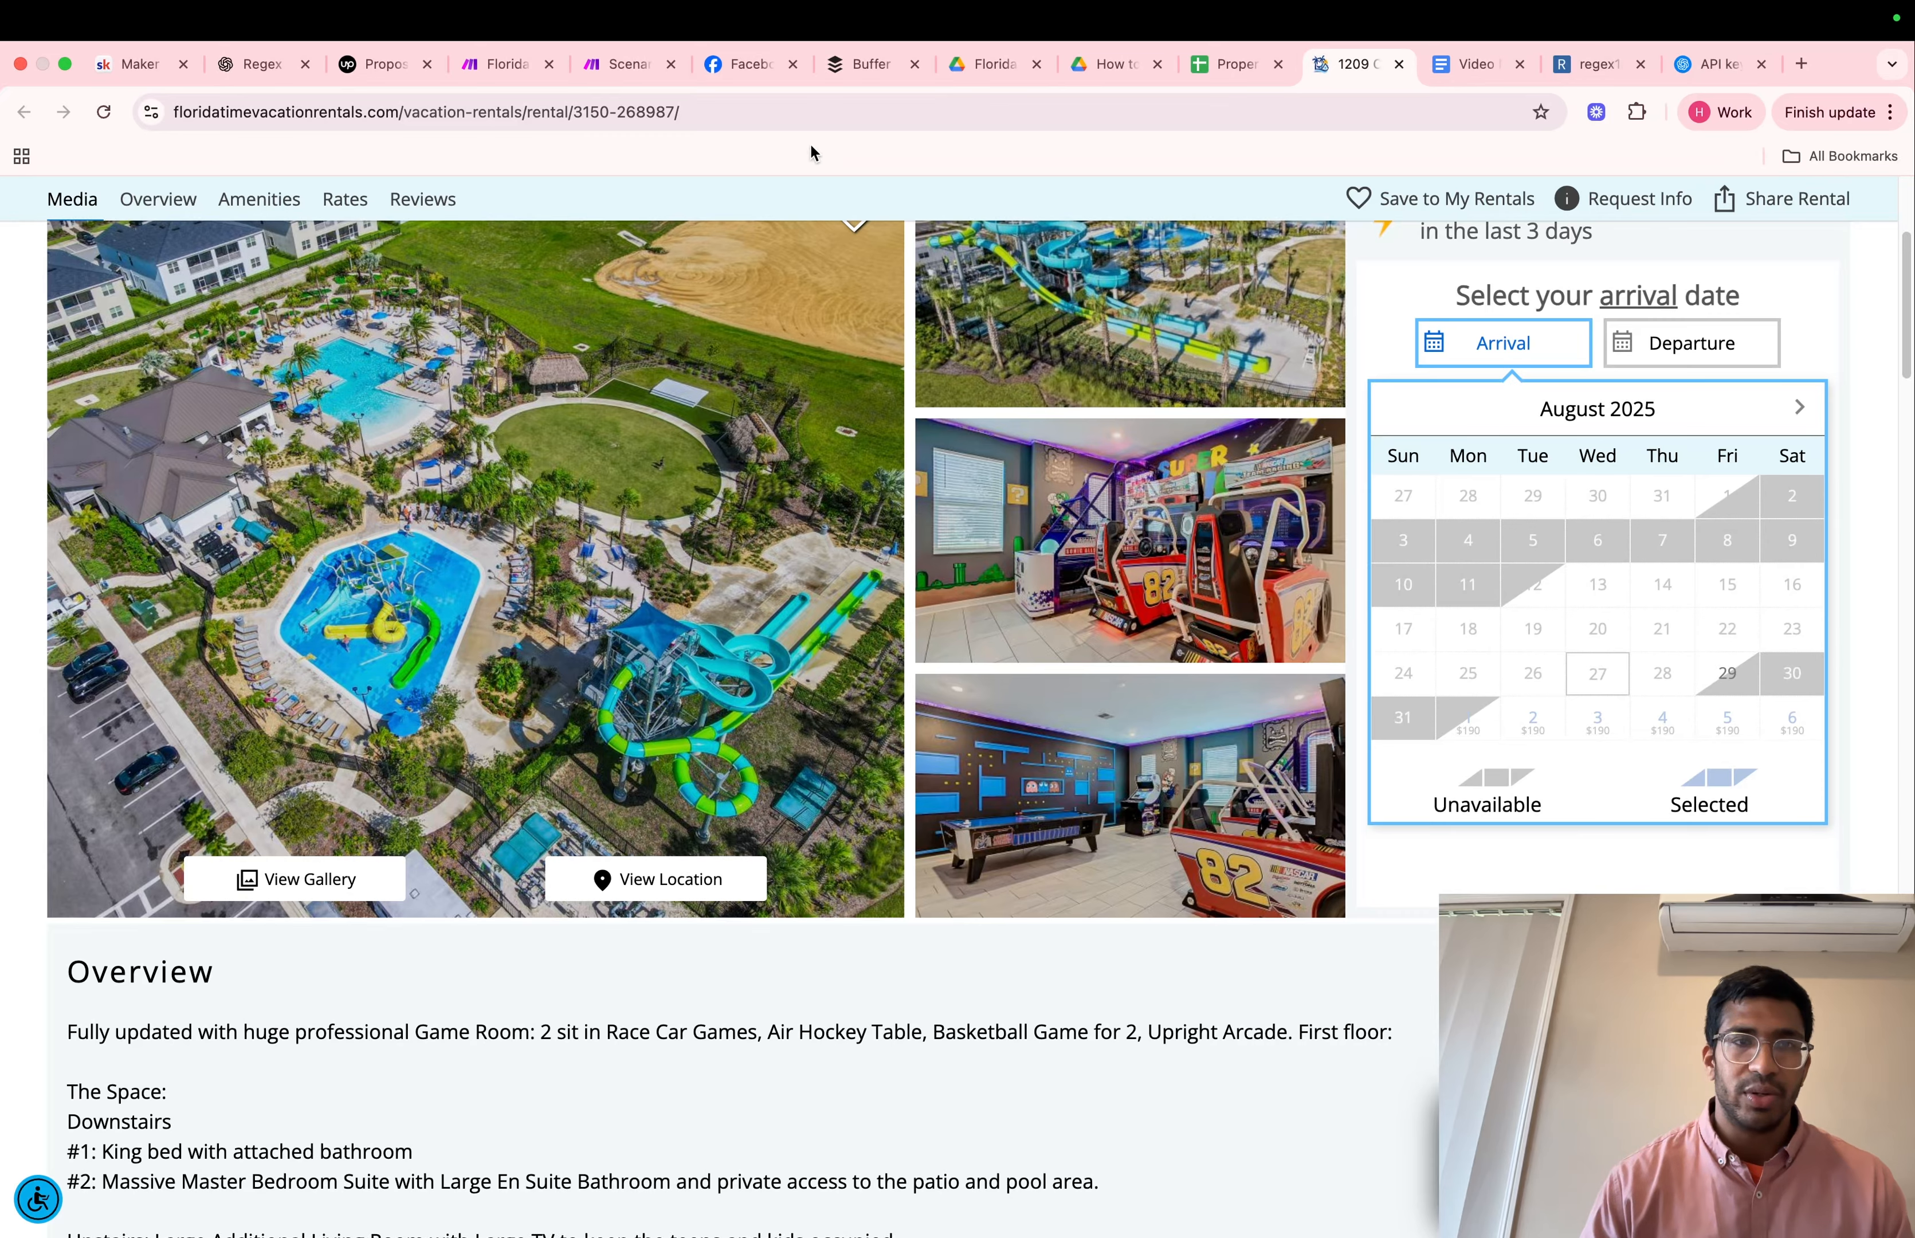
Back in the Make scenario, add another Match pattern module after Extract Property Information and map the HTML to text output into its Text field
{"action": "left_click", "coordinate": [609, 67]}
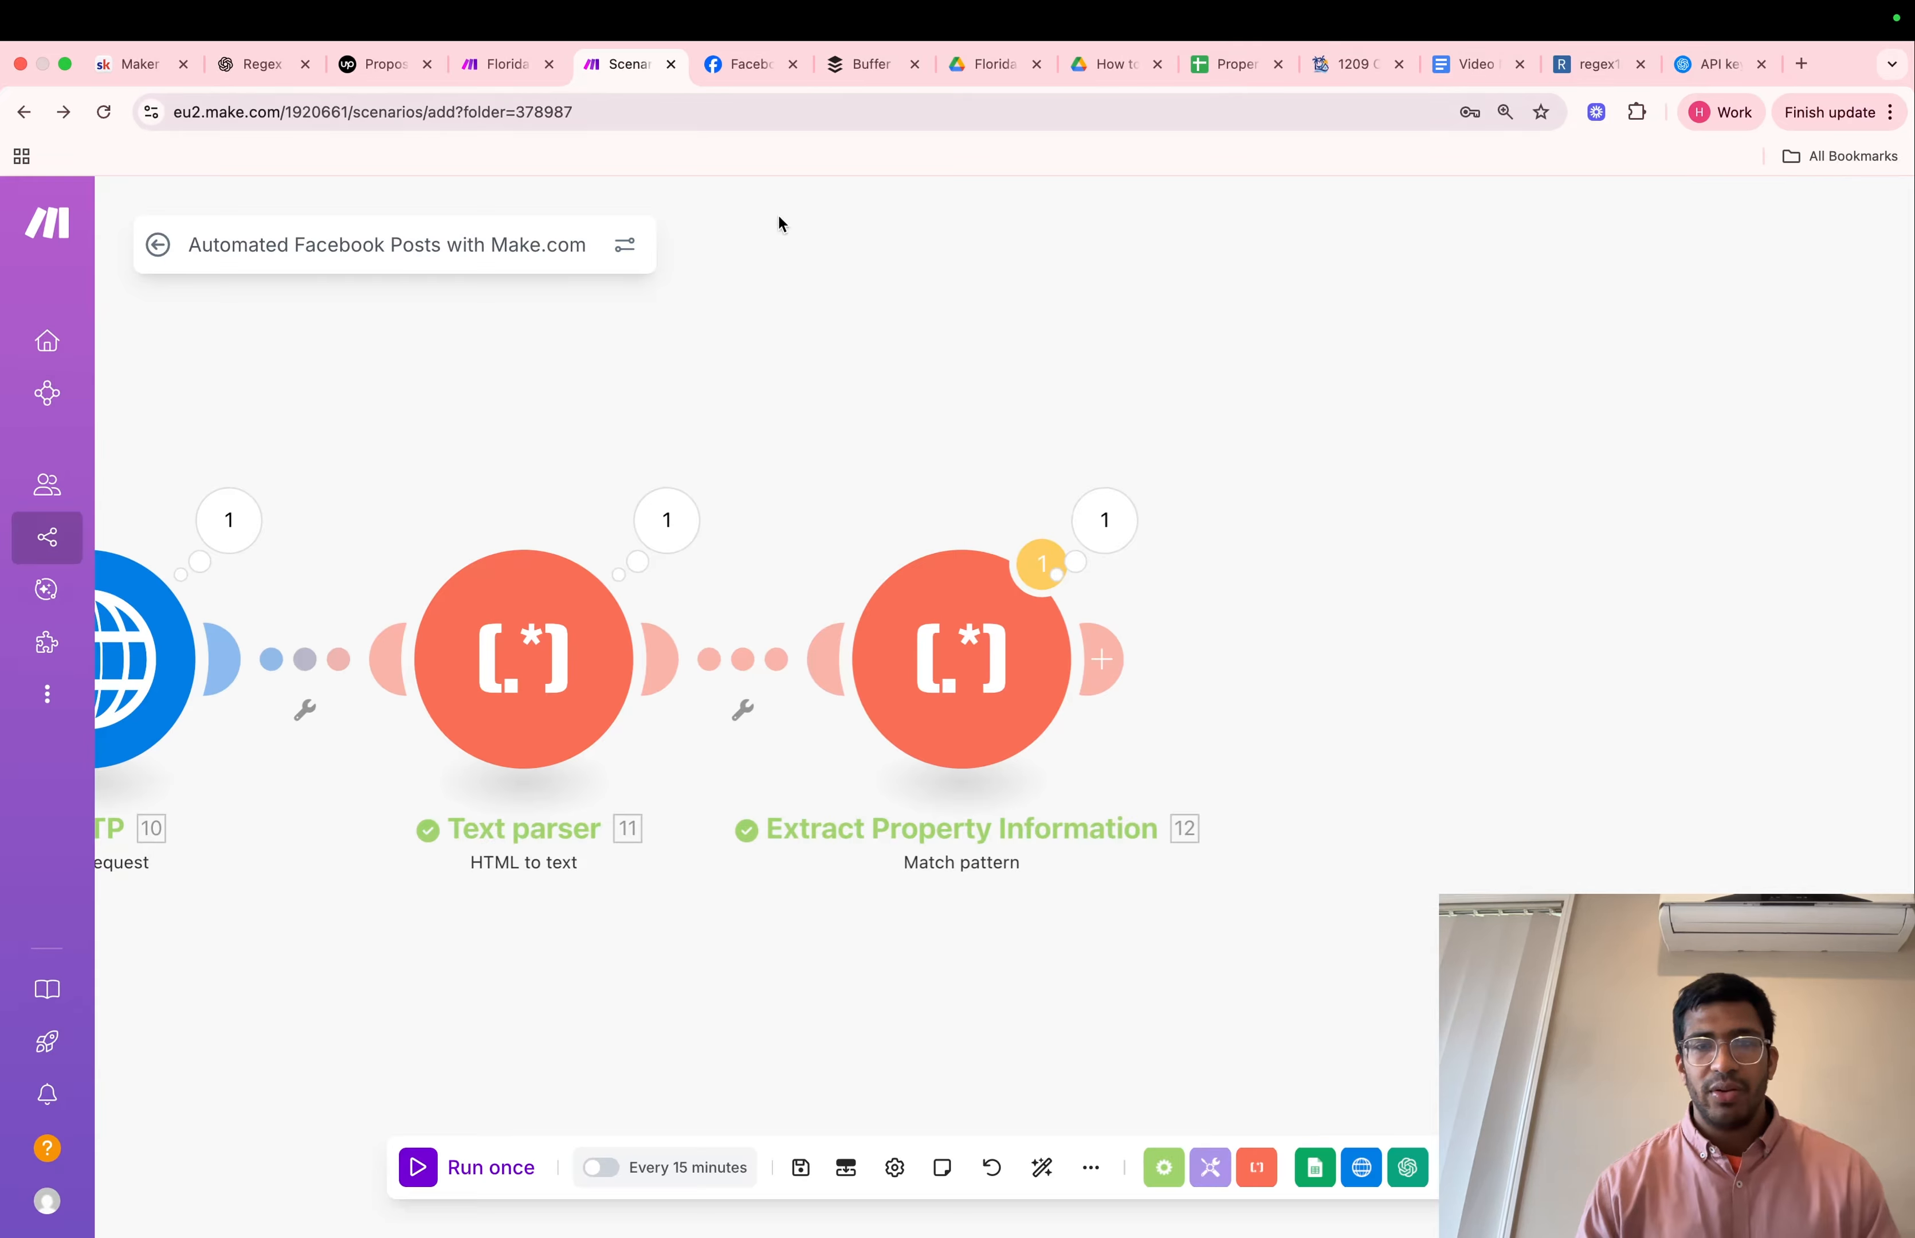
{"action": "left_click", "coordinate": [1102, 659]}
{"action": "type", "text": "text"}
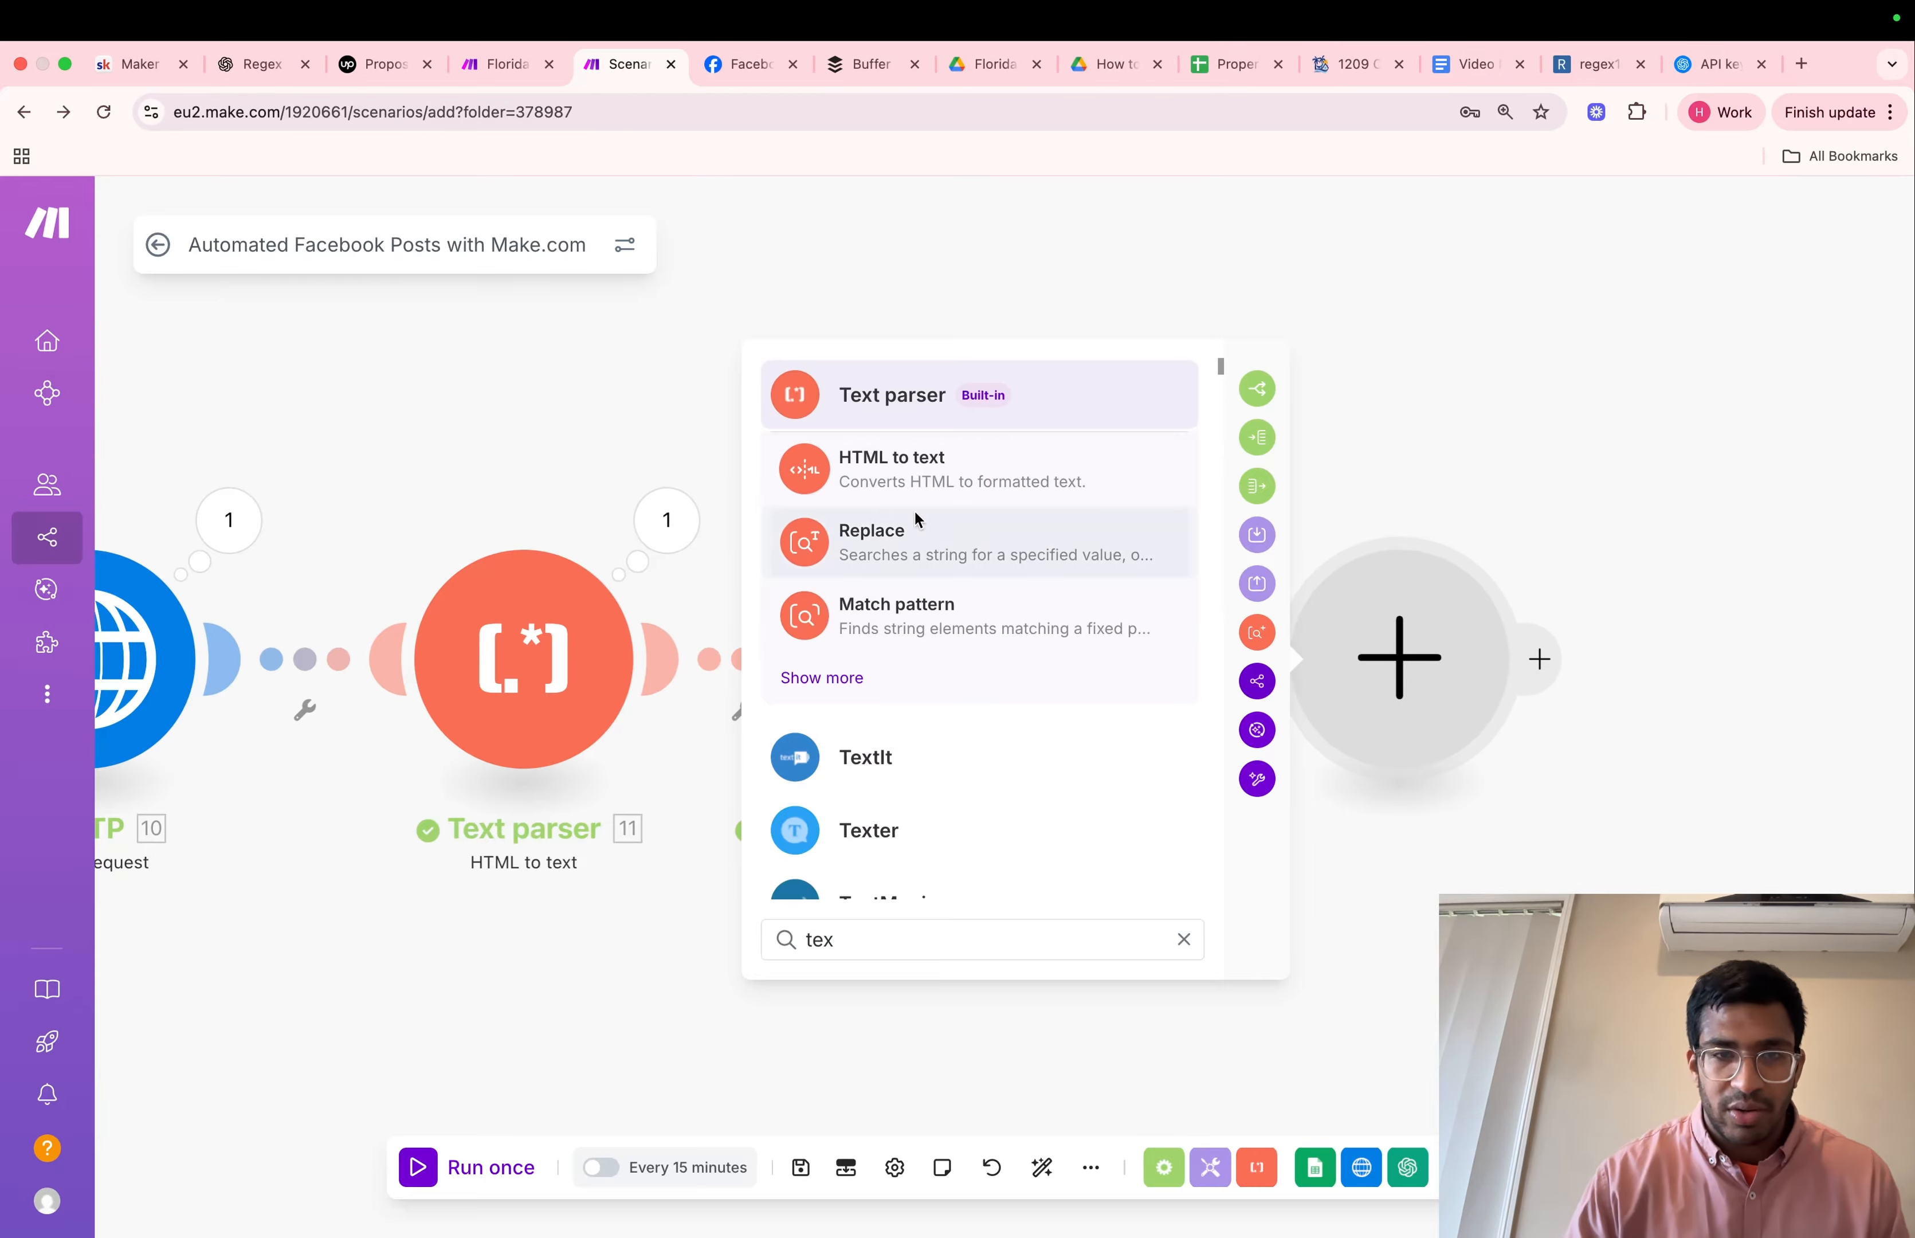
{"action": "left_click", "coordinate": [938, 628]}
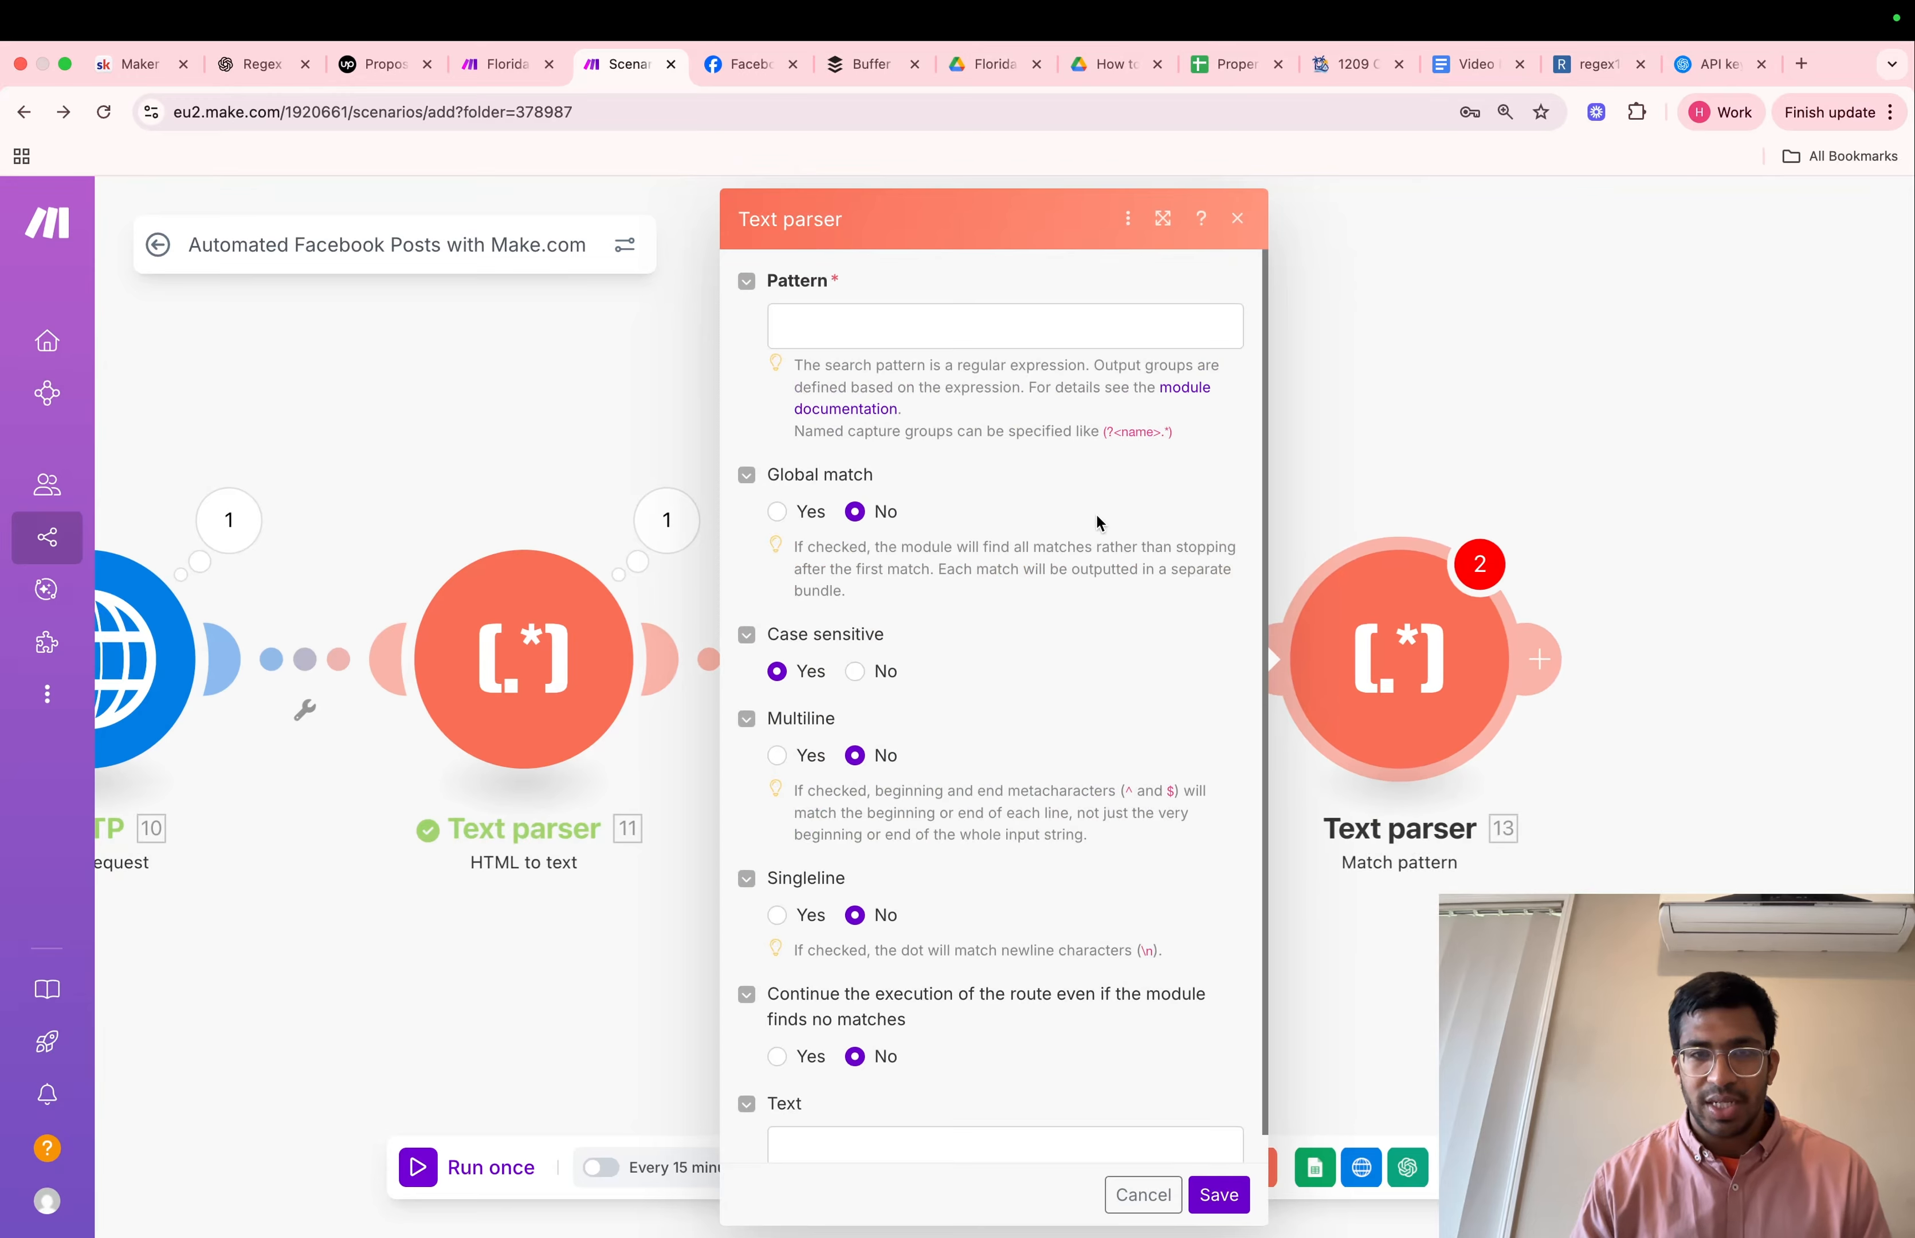
{"action": "scroll", "coordinate": [1038, 587], "scroll_direction": "down", "scroll_amount": 1}
{"action": "left_click", "coordinate": [828, 1121]}
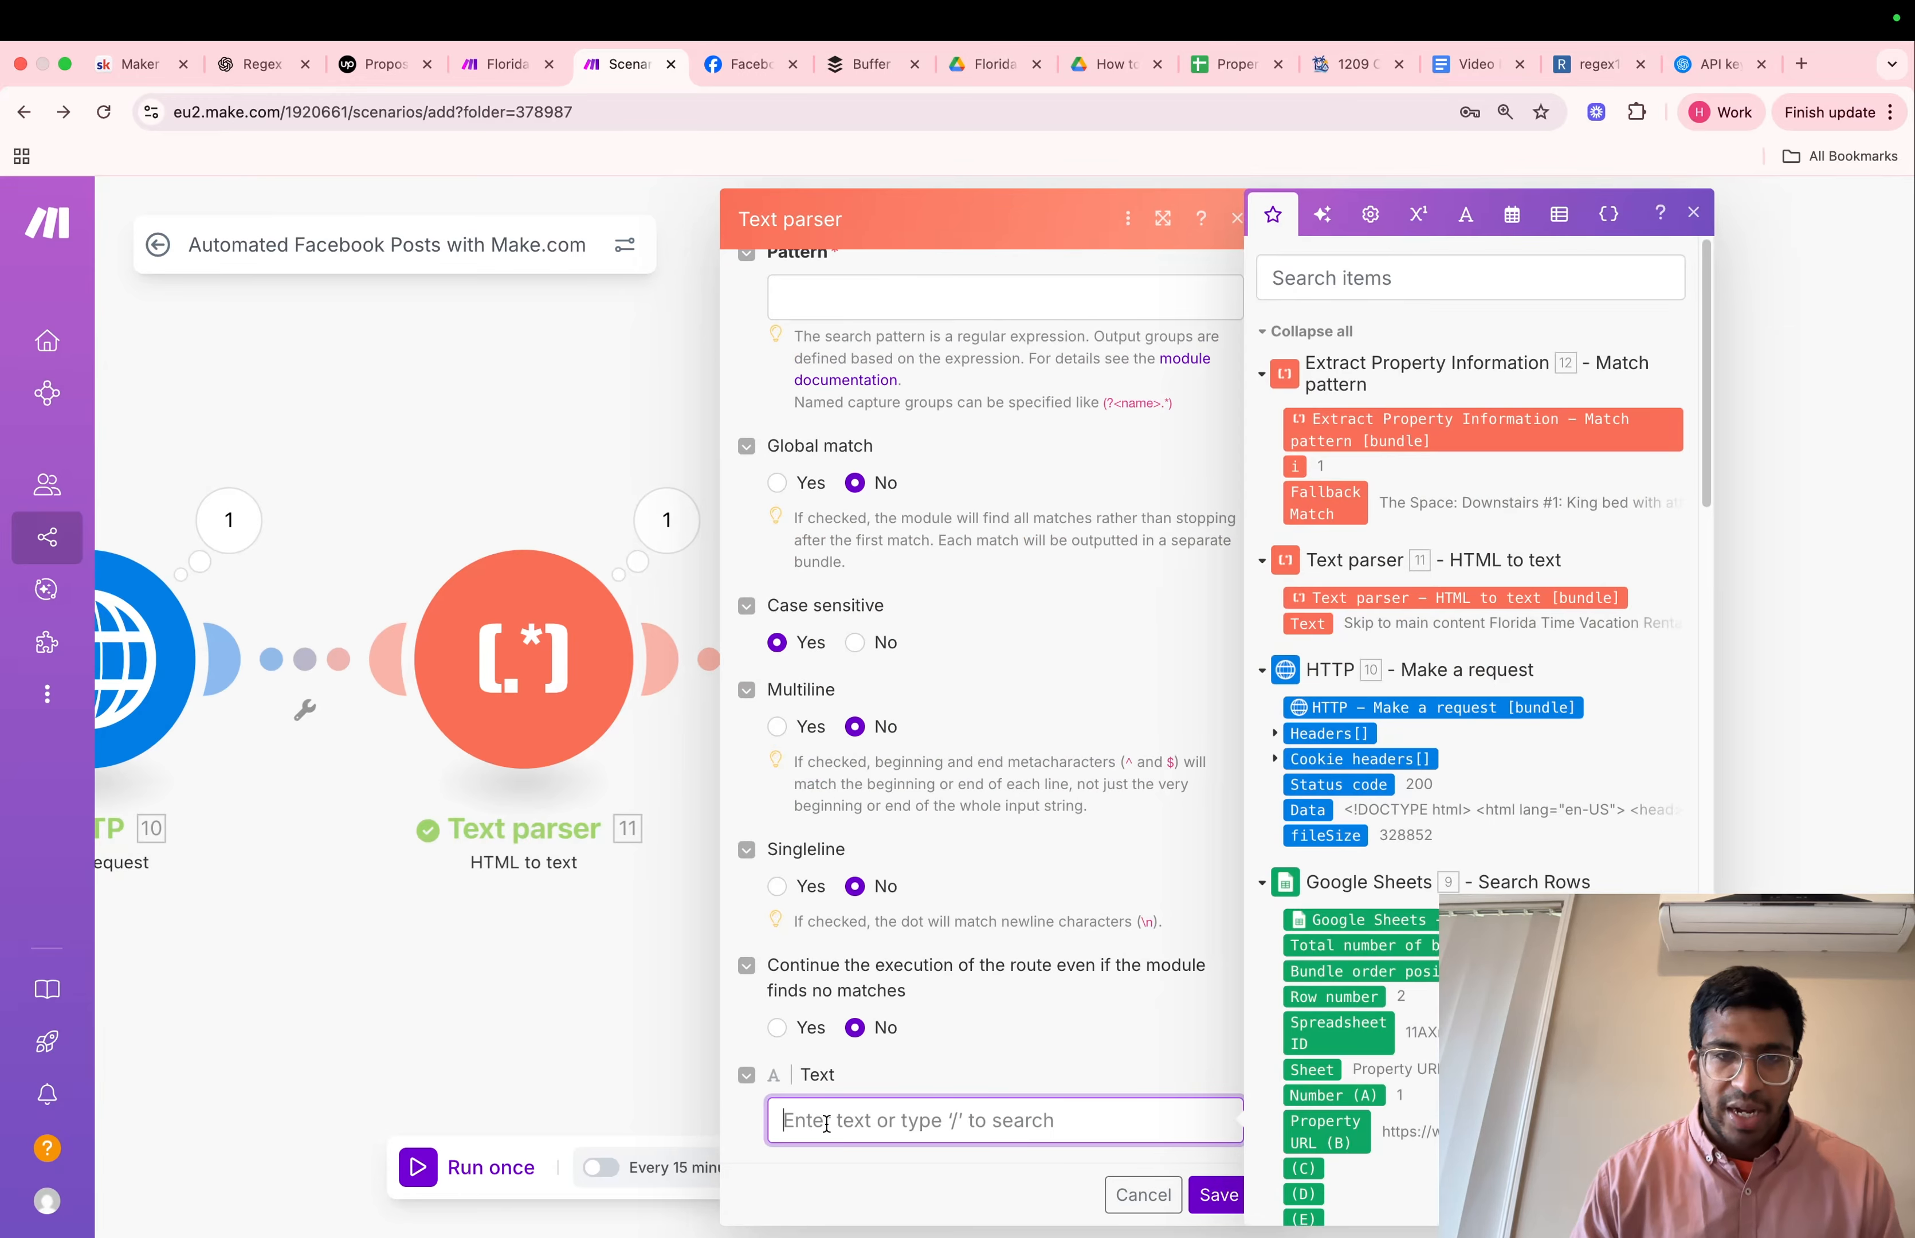
{"action": "left_click", "coordinate": [1308, 624]}
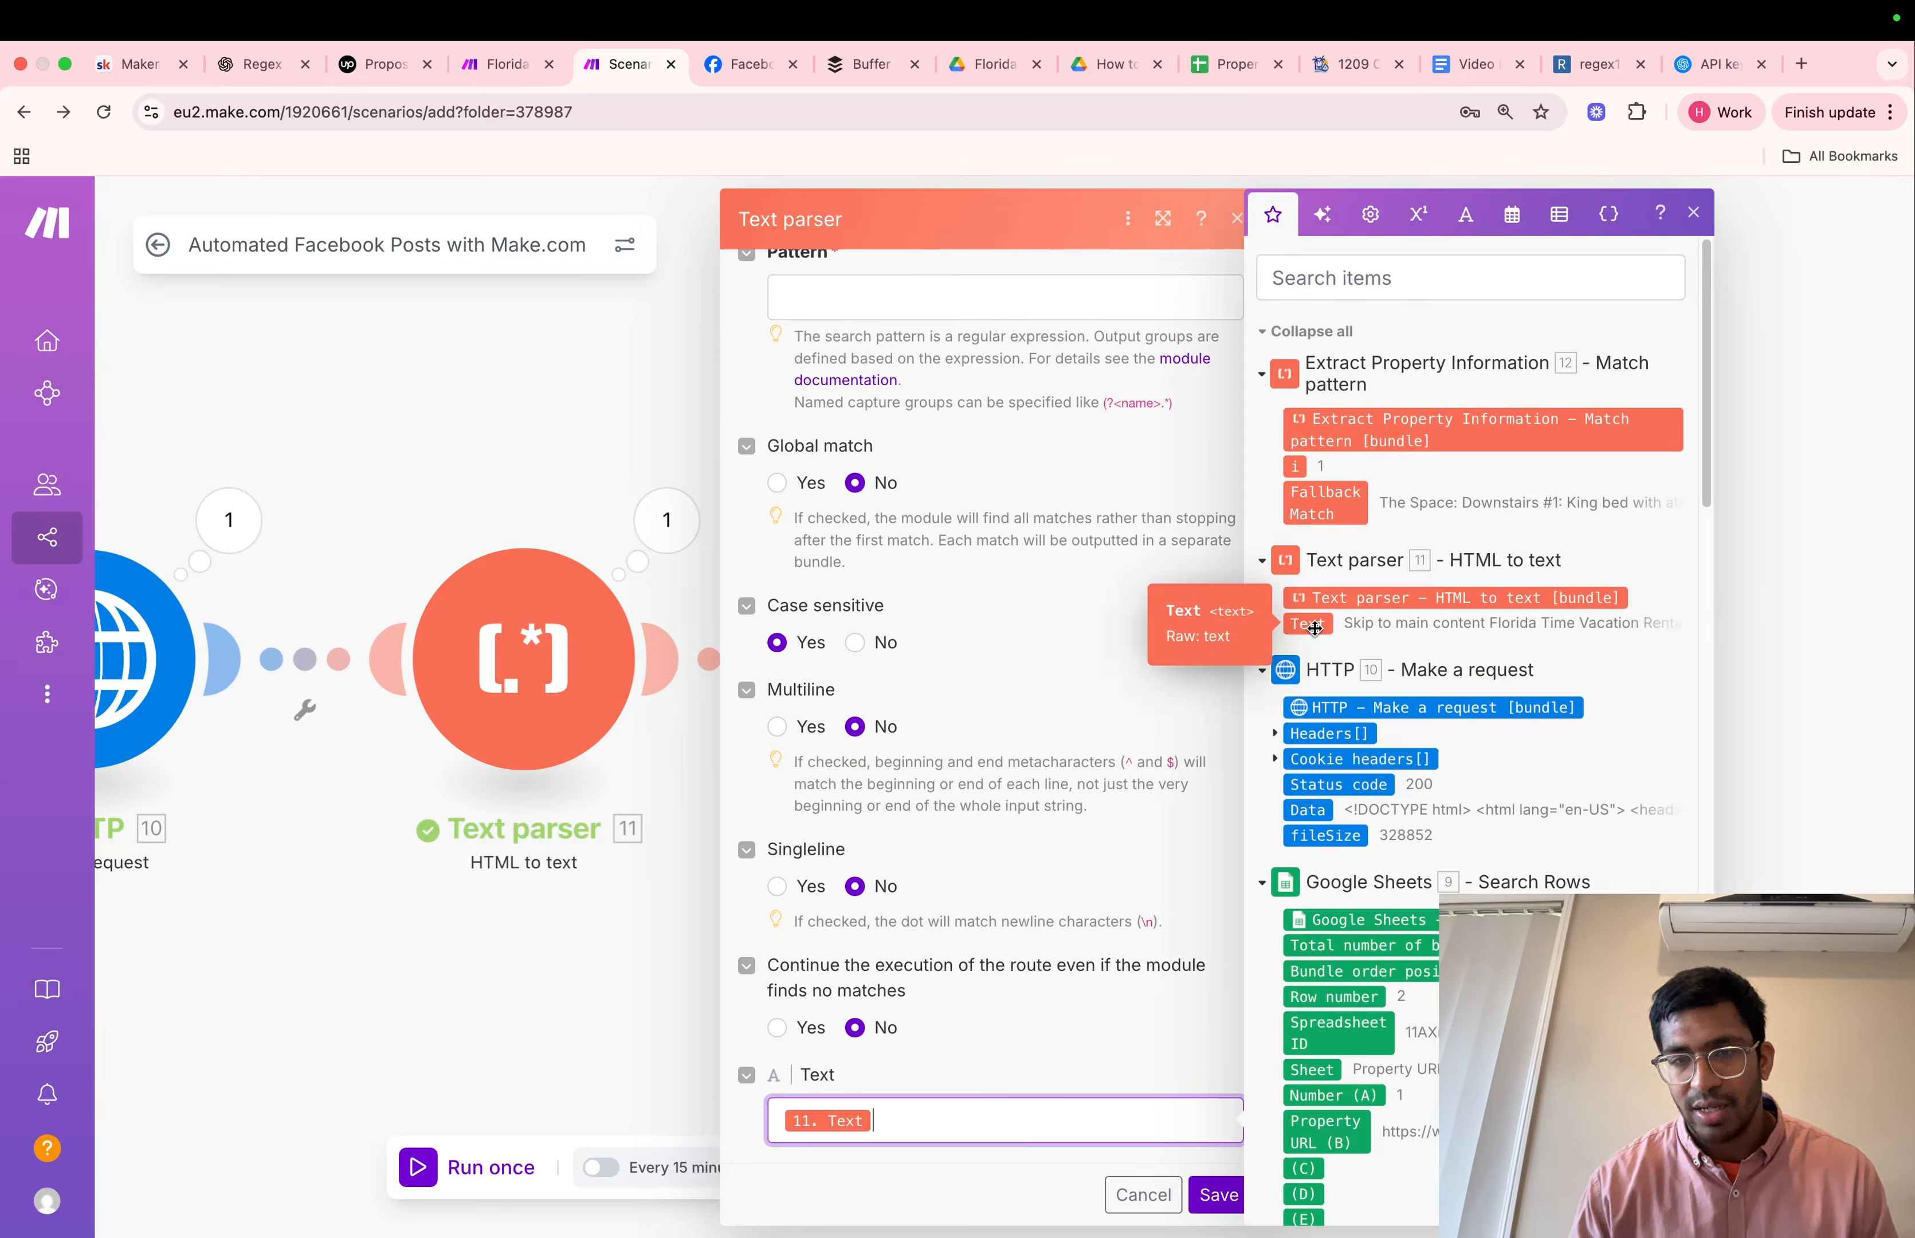
{"action": "left_click", "coordinate": [966, 299]}
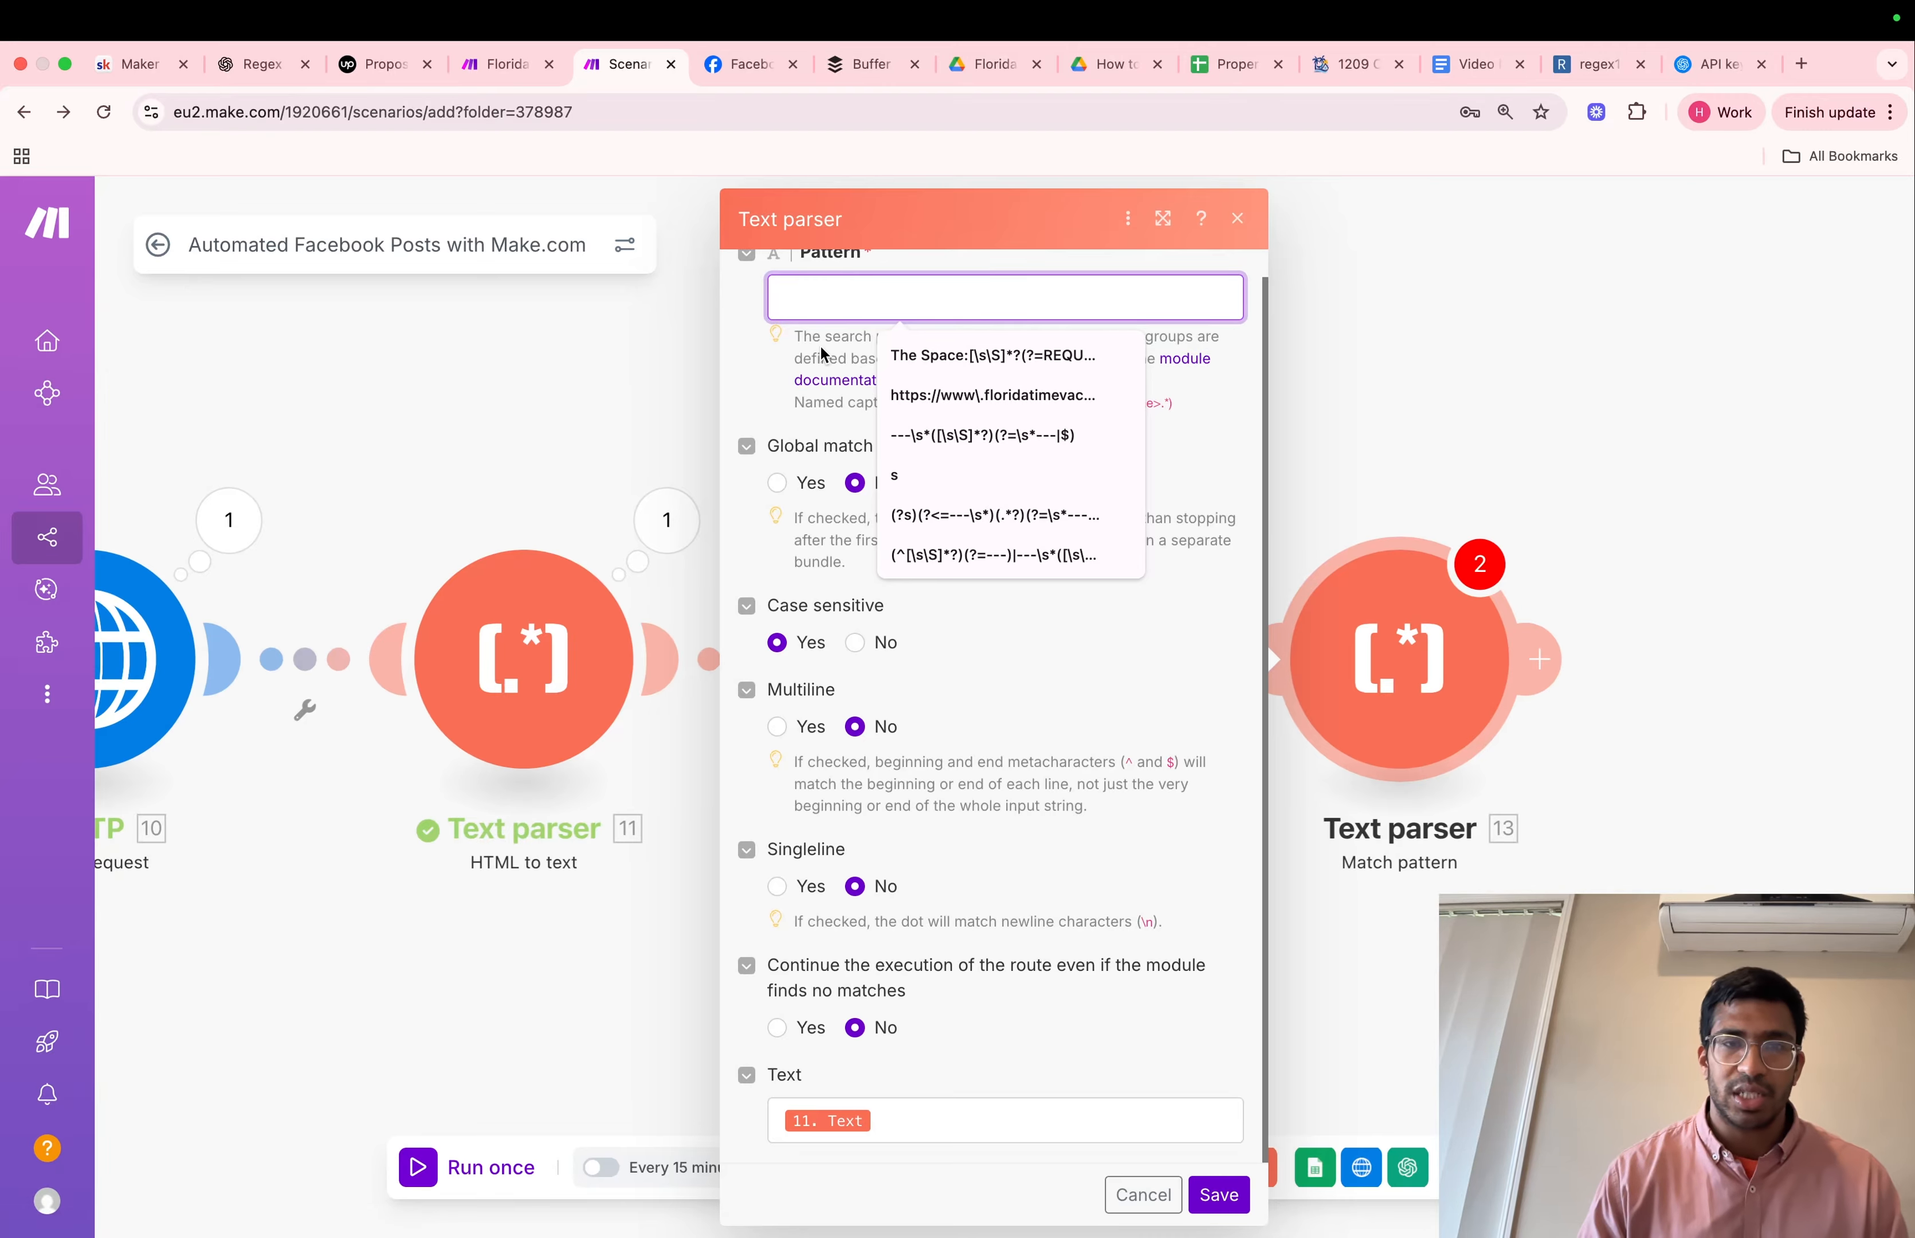
{"action": "left_click", "coordinate": [1464, 63]}
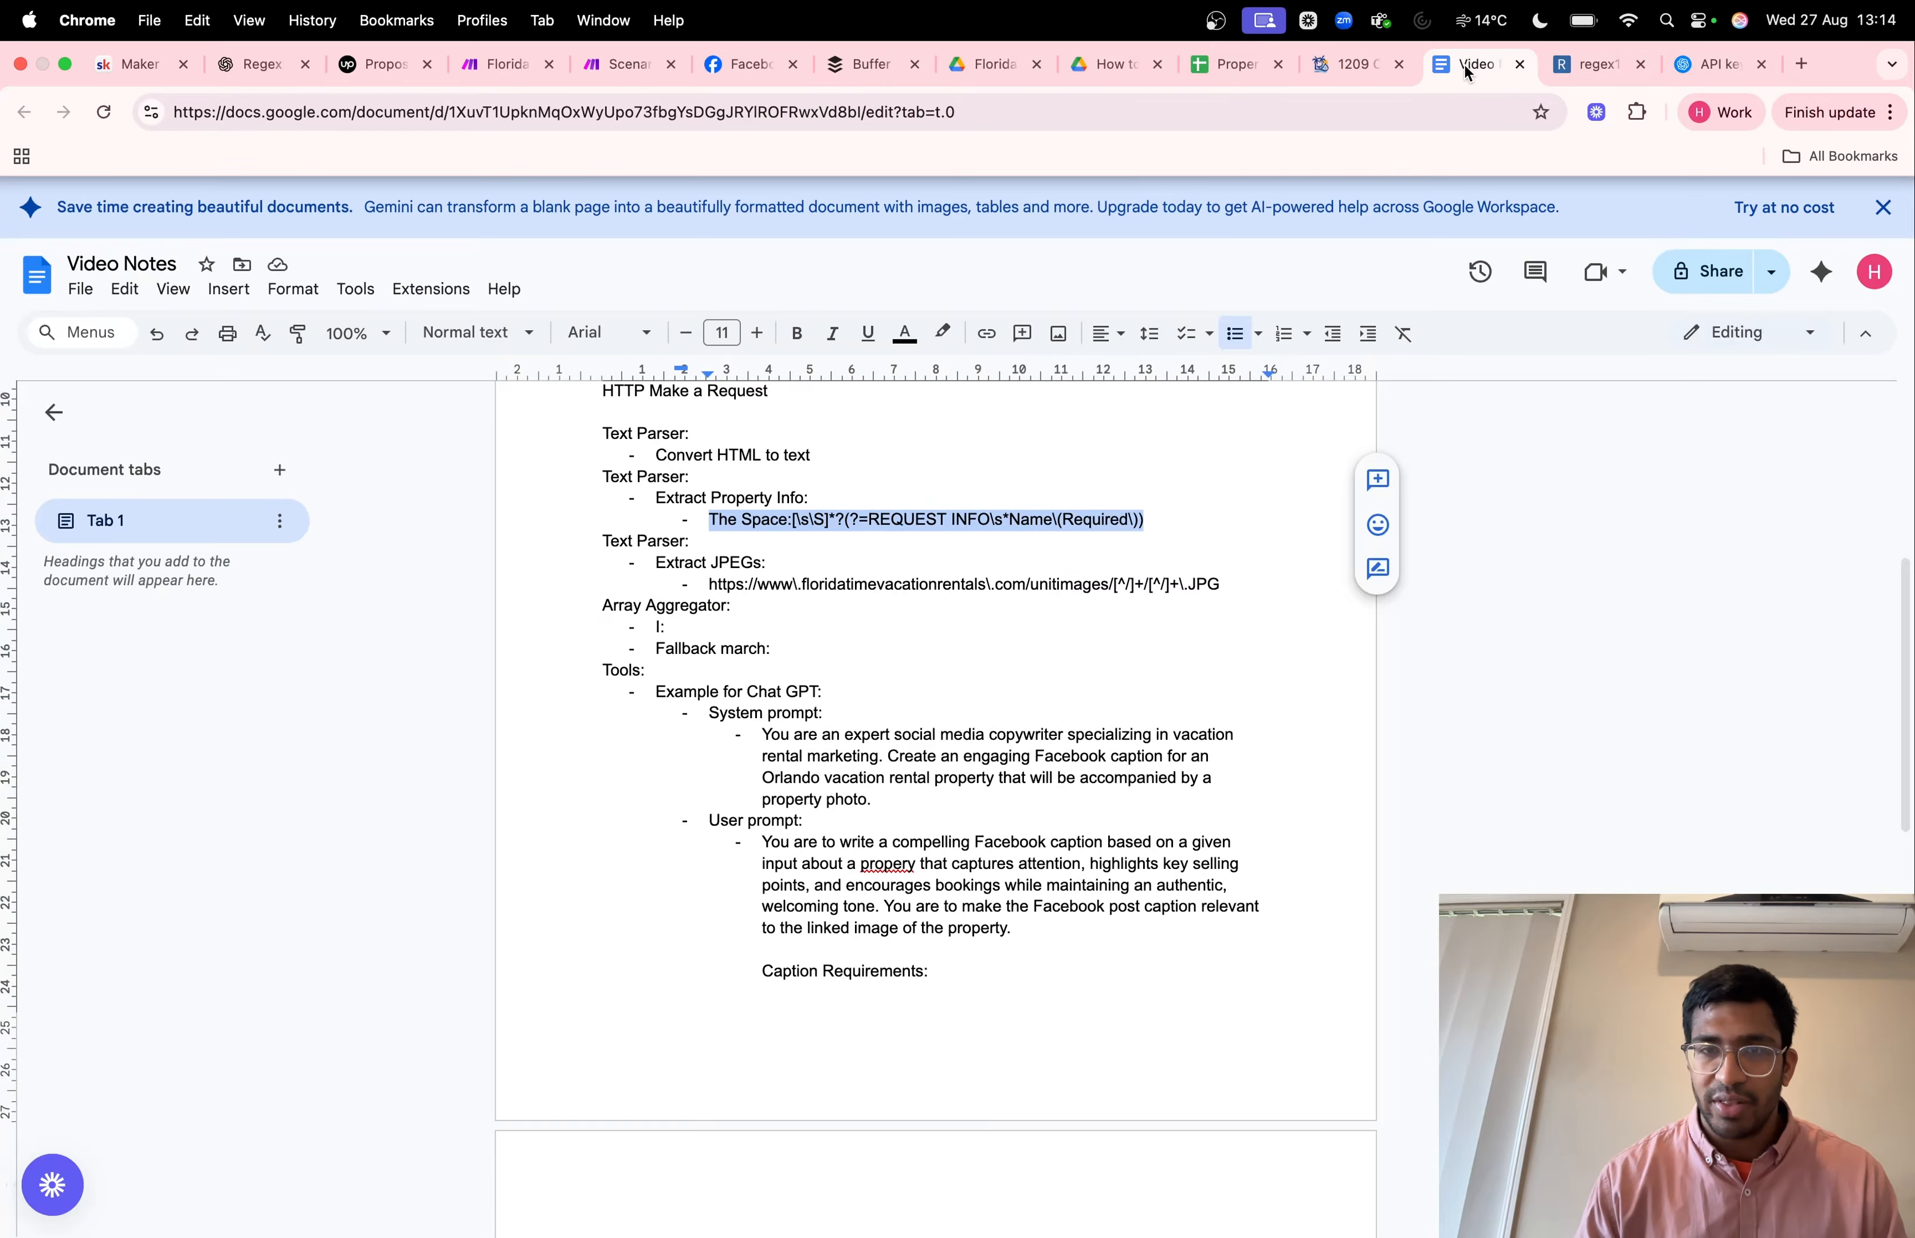
{"action": "left_click", "coordinate": [889, 608]}
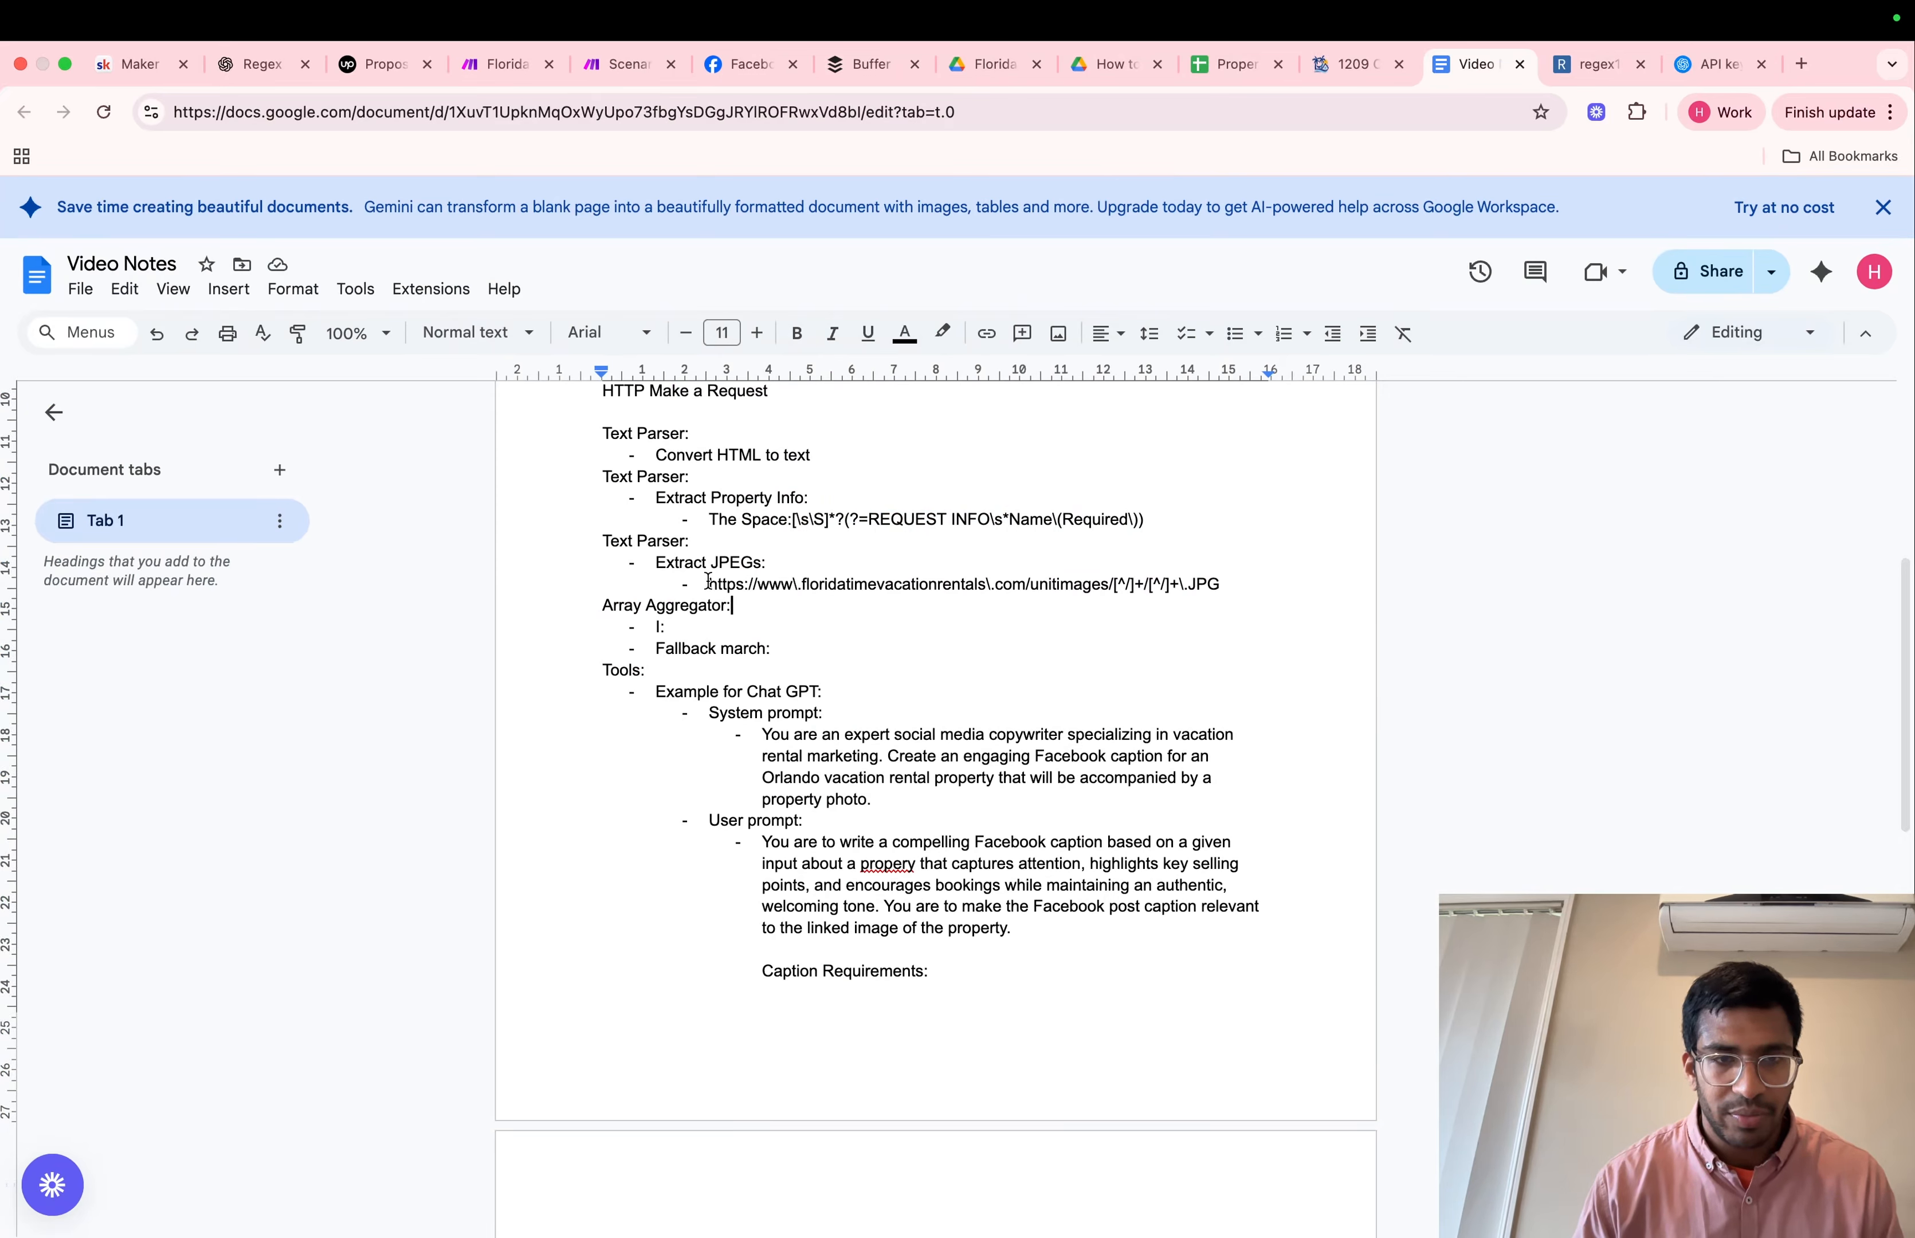
{"action": "left_click_drag", "start_coordinate": [708, 581], "coordinate": [1224, 577]}
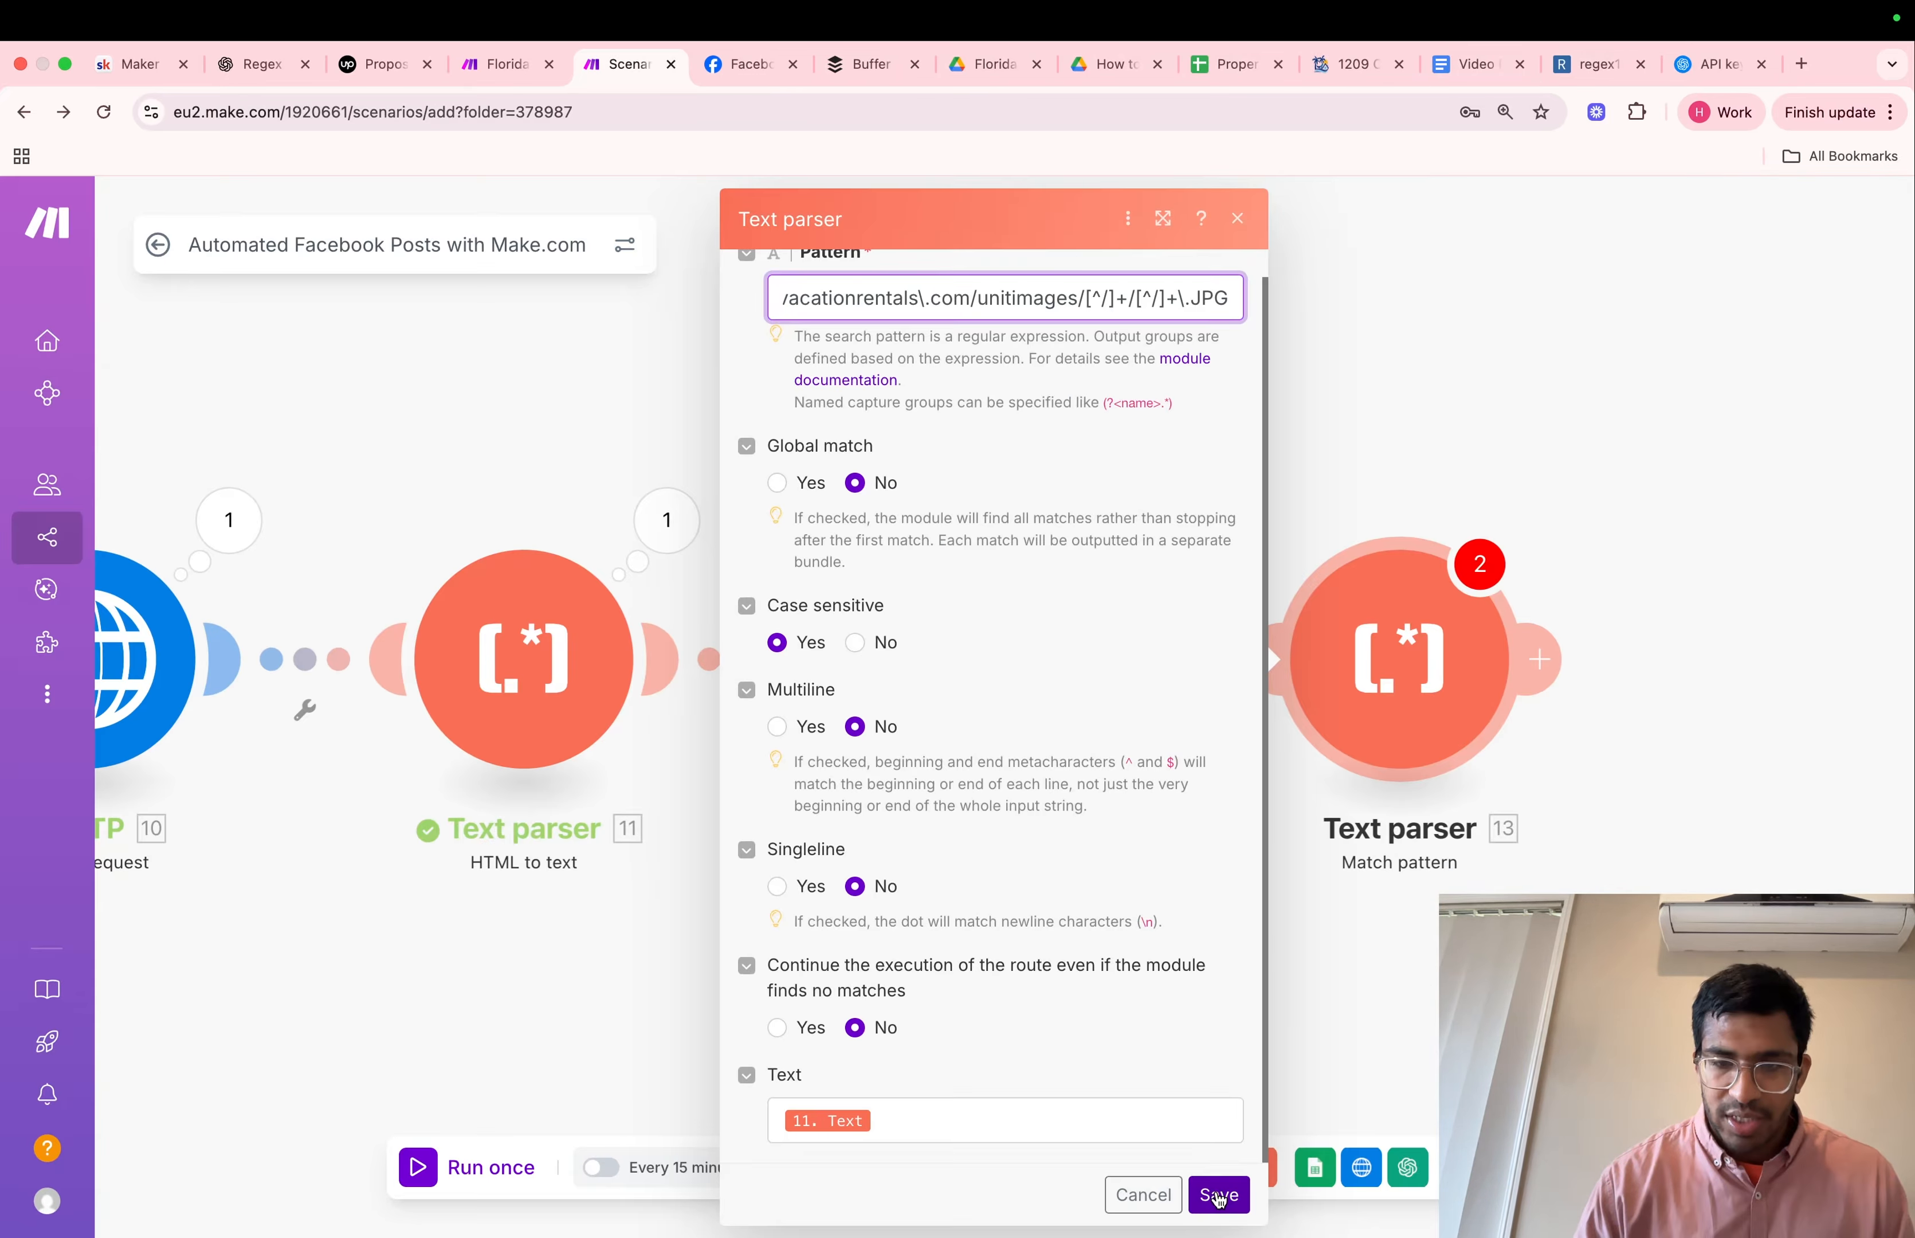
{"action": "left_click", "coordinate": [1222, 1194]}
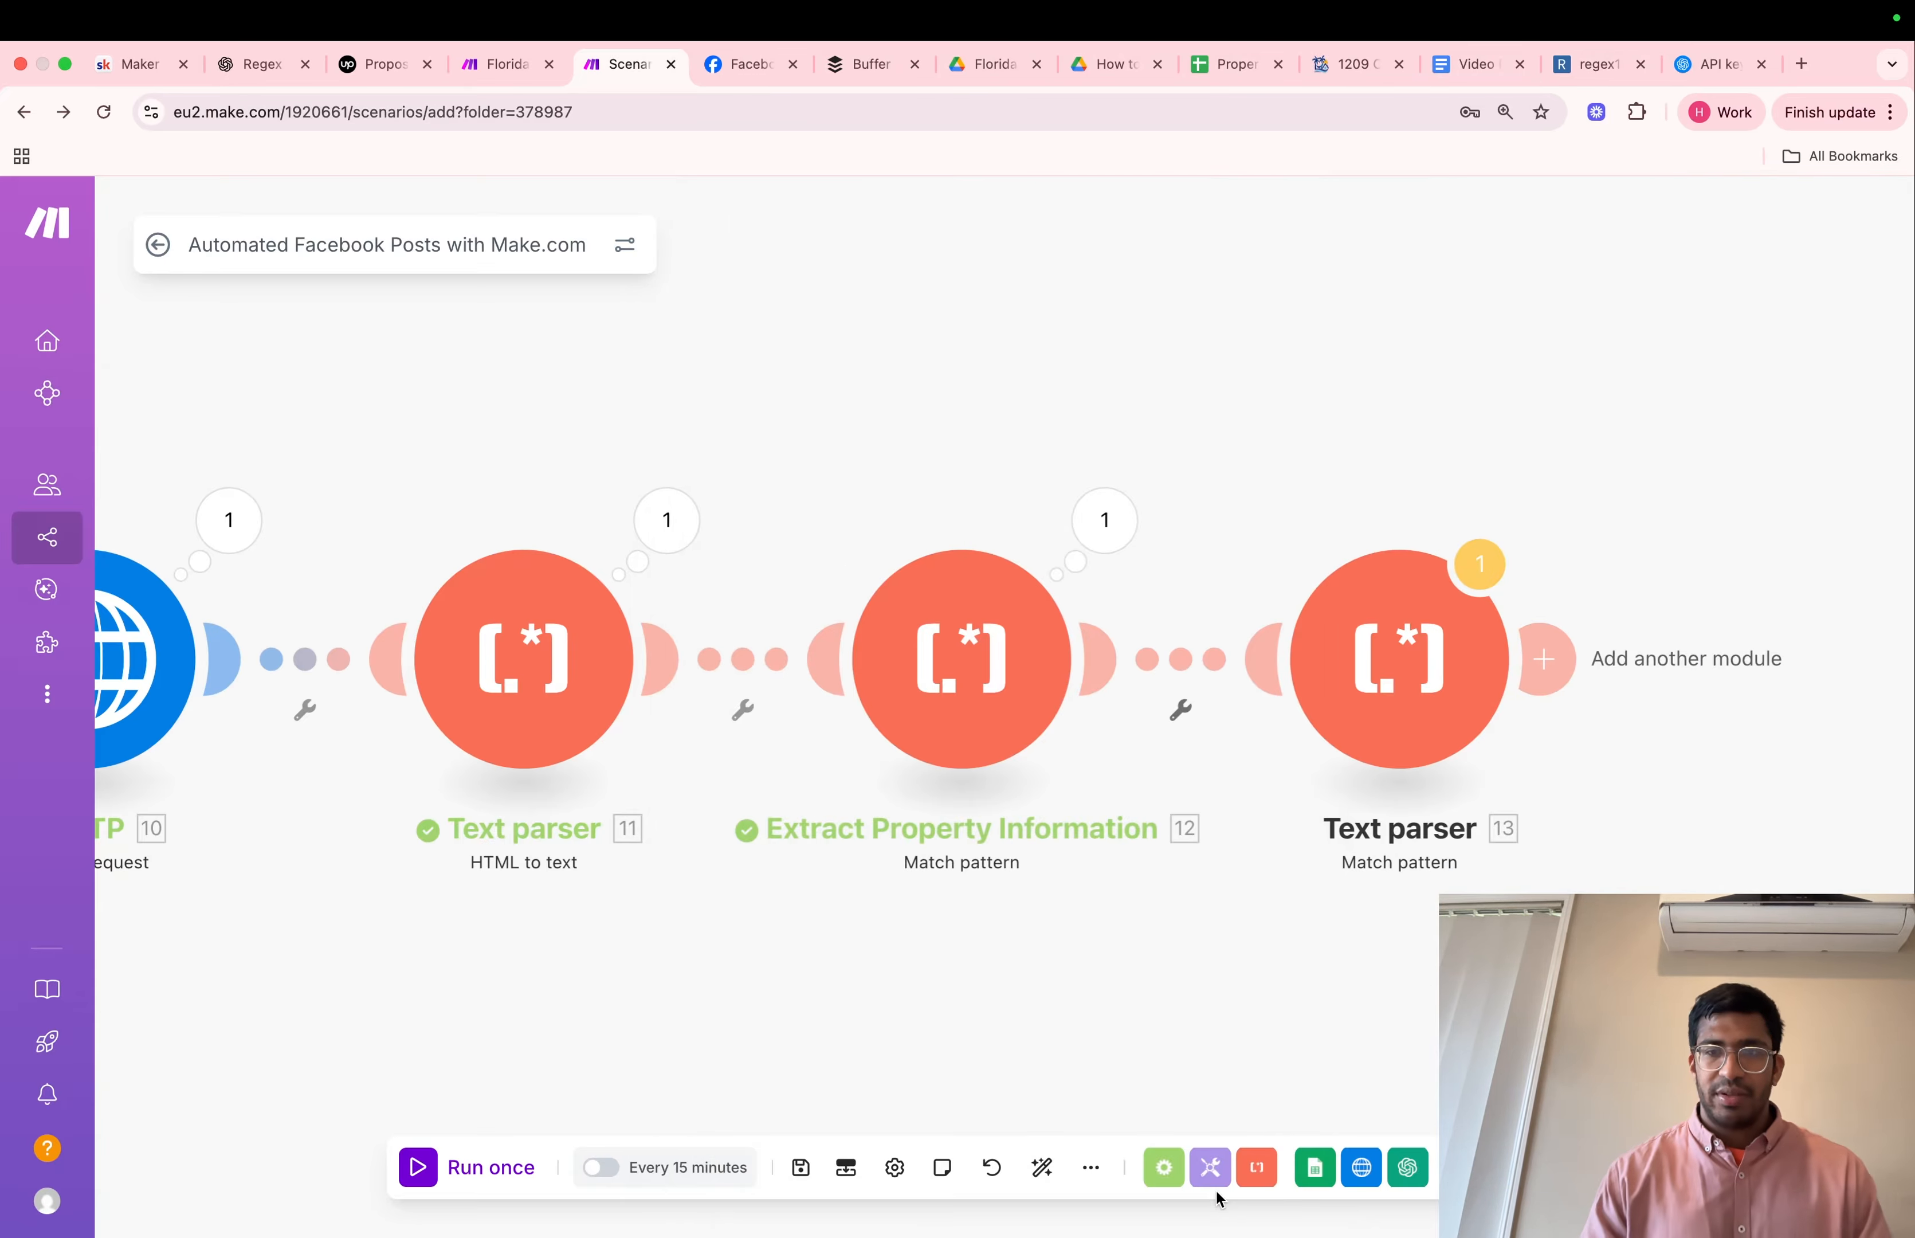
Run the scenario once despite the warning and inspect the last Text parser module's output bundle
{"action": "left_click", "coordinate": [466, 1169]}
{"action": "left_click", "coordinate": [1094, 809]}
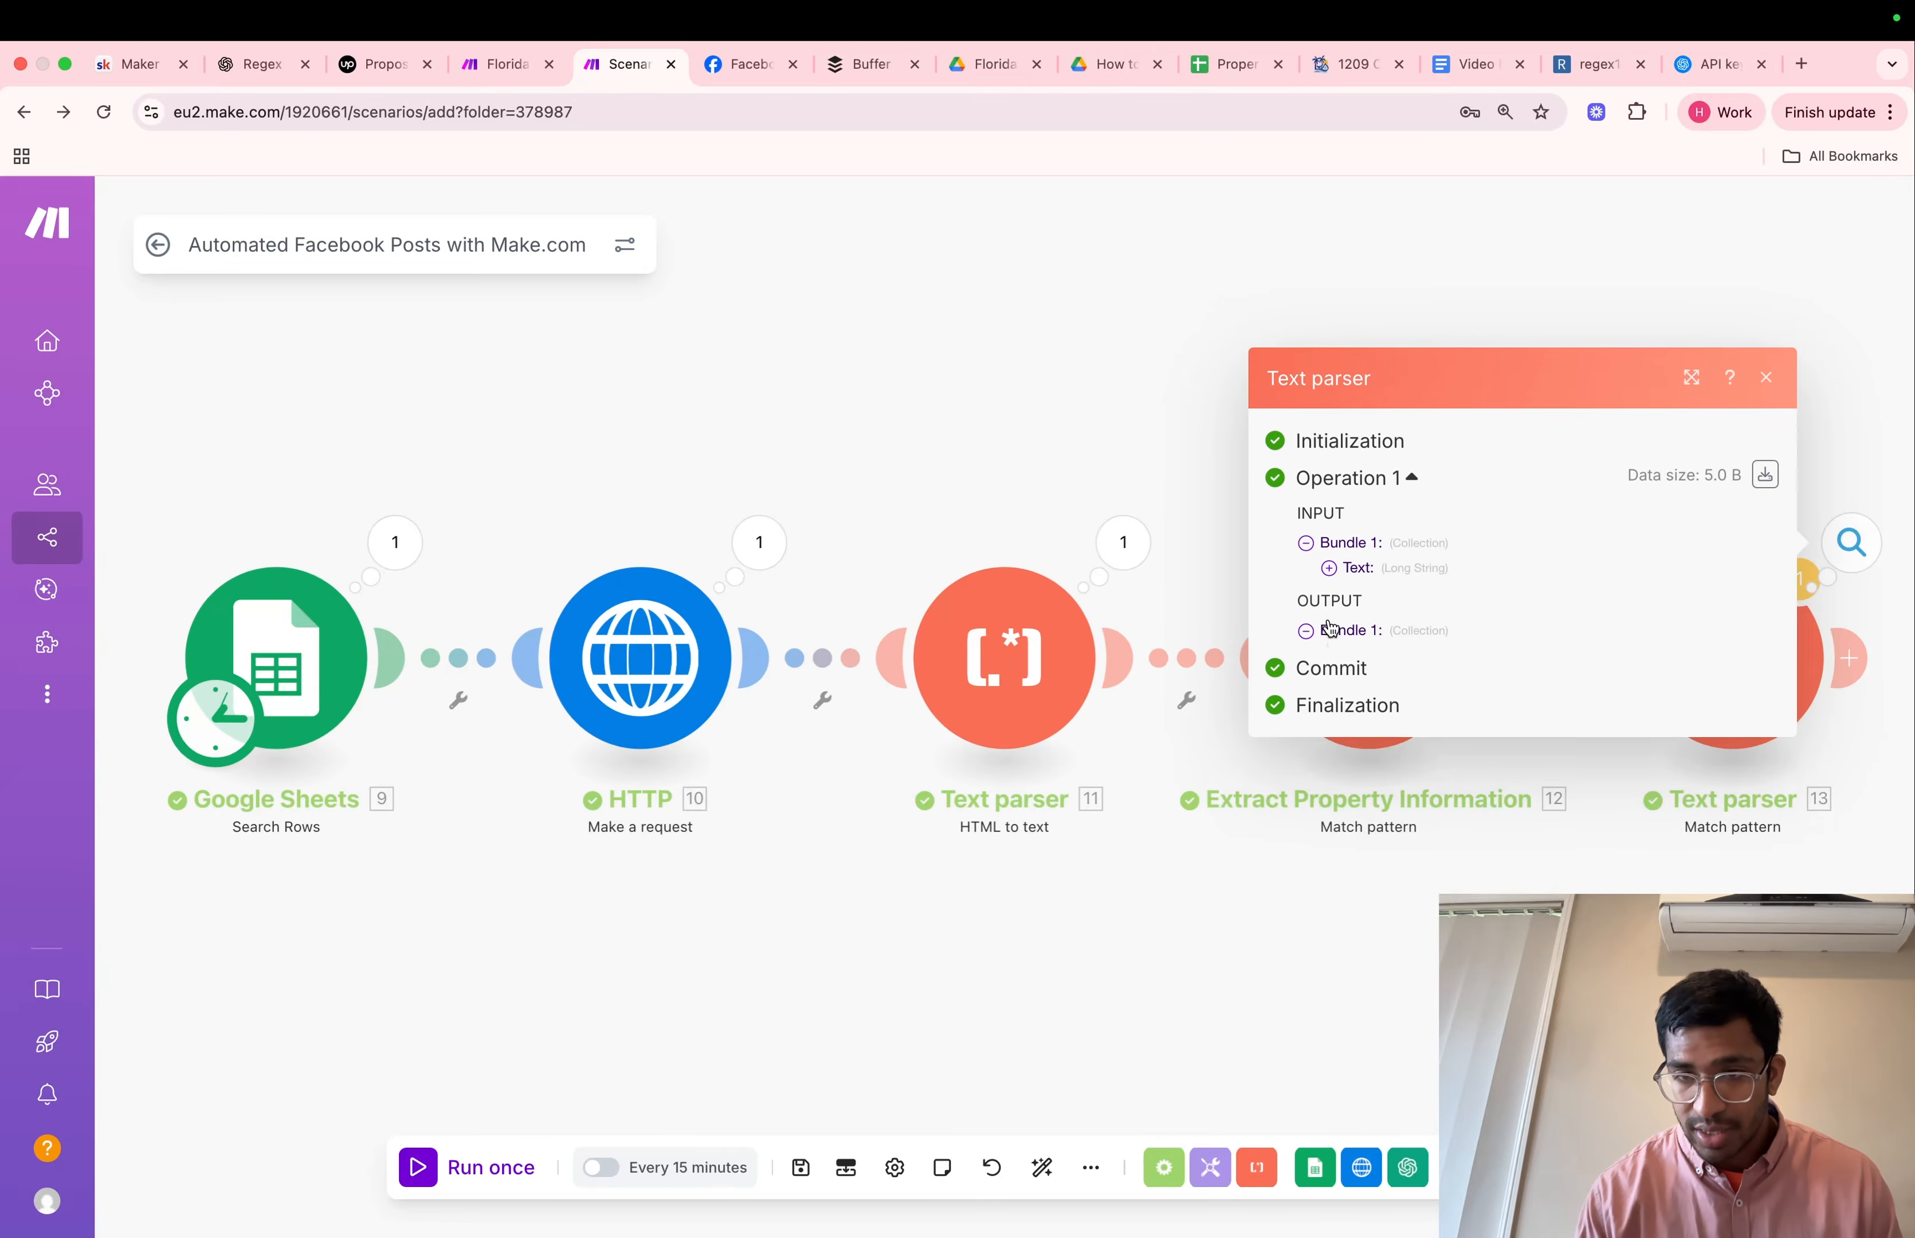
{"action": "left_click", "coordinate": [1332, 629]}
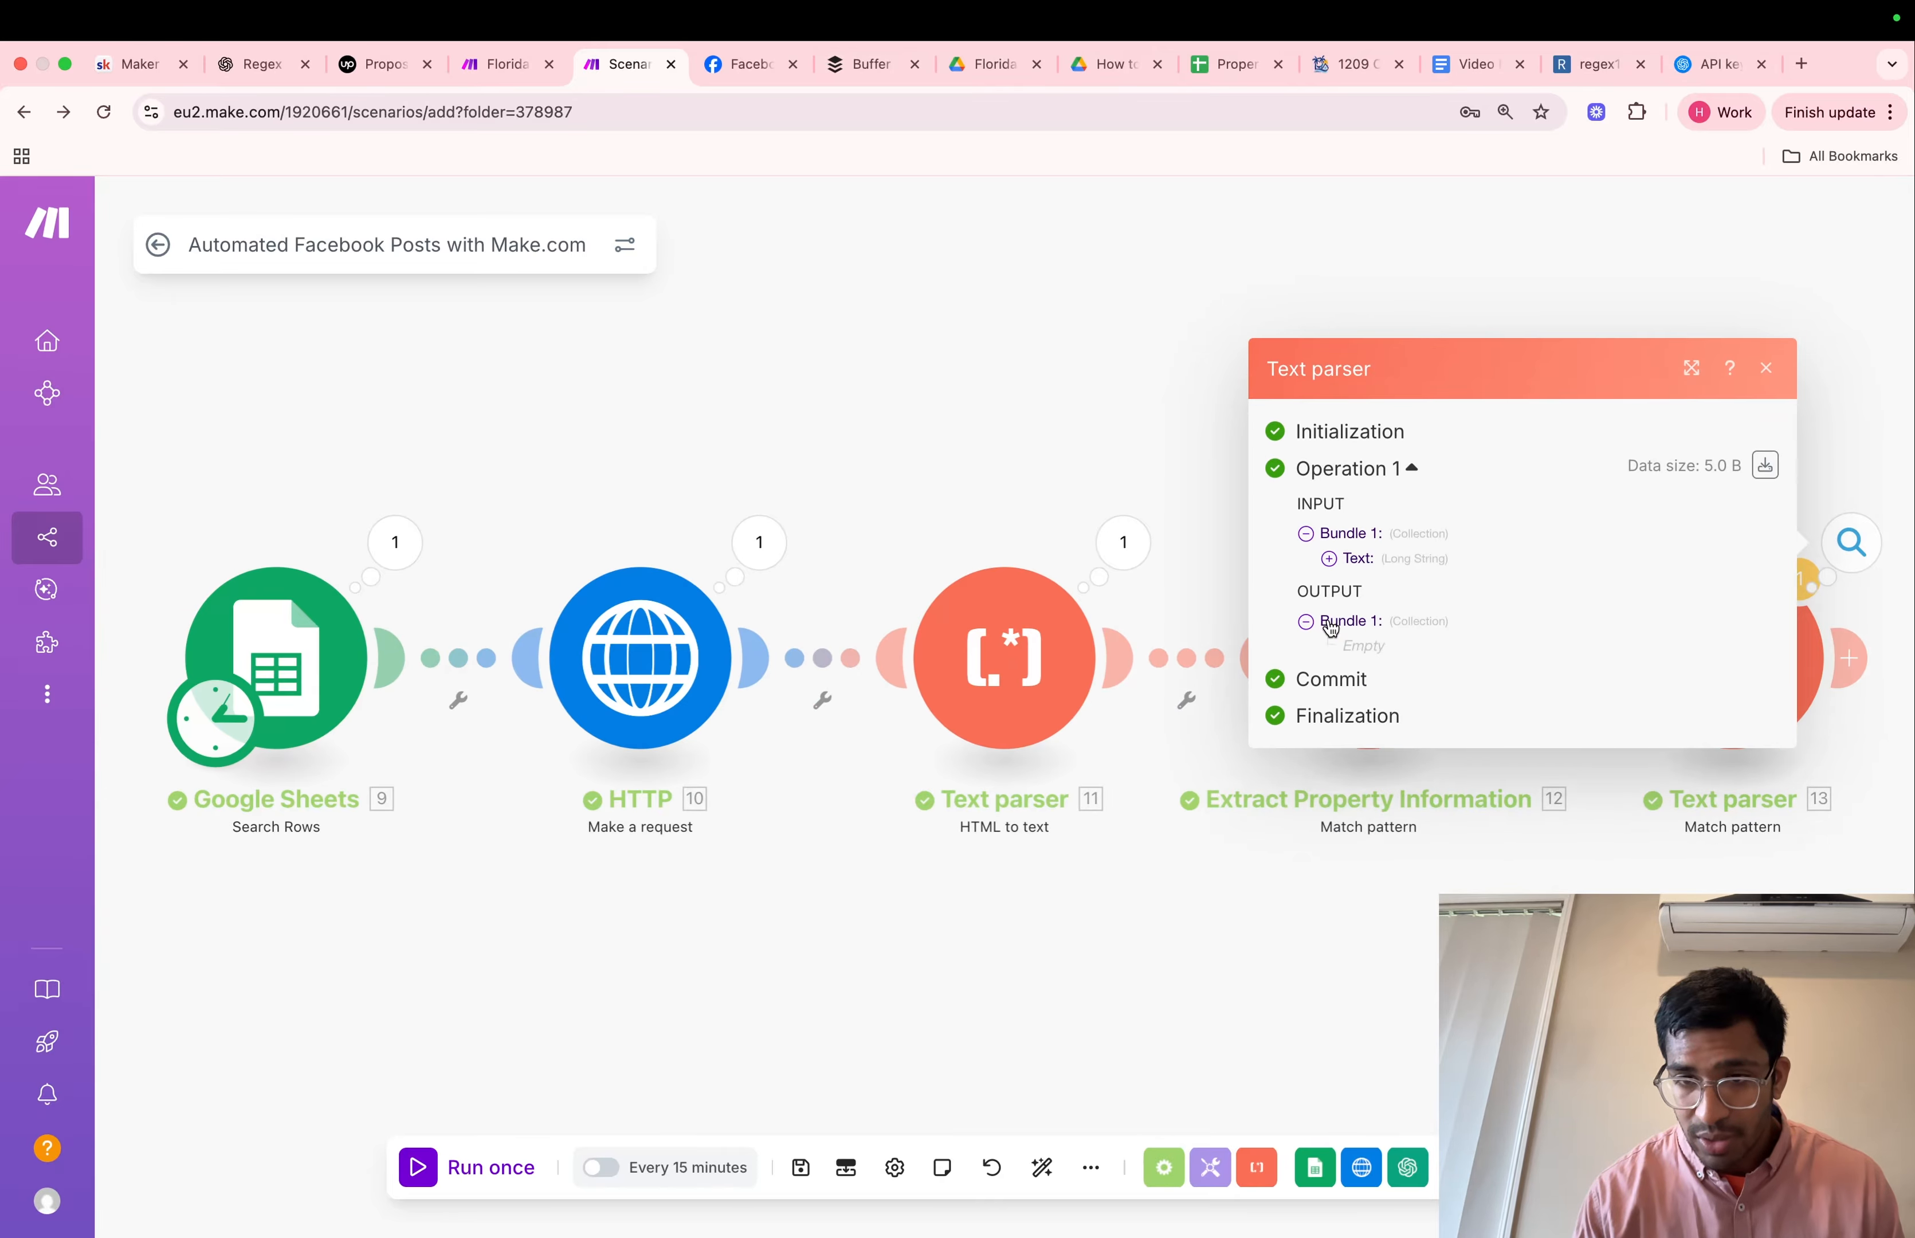
{"action": "left_click", "coordinate": [1767, 370]}
Set Global match to Yes in the last Text parser module and save its settings
{"action": "left_click", "coordinate": [1722, 678]}
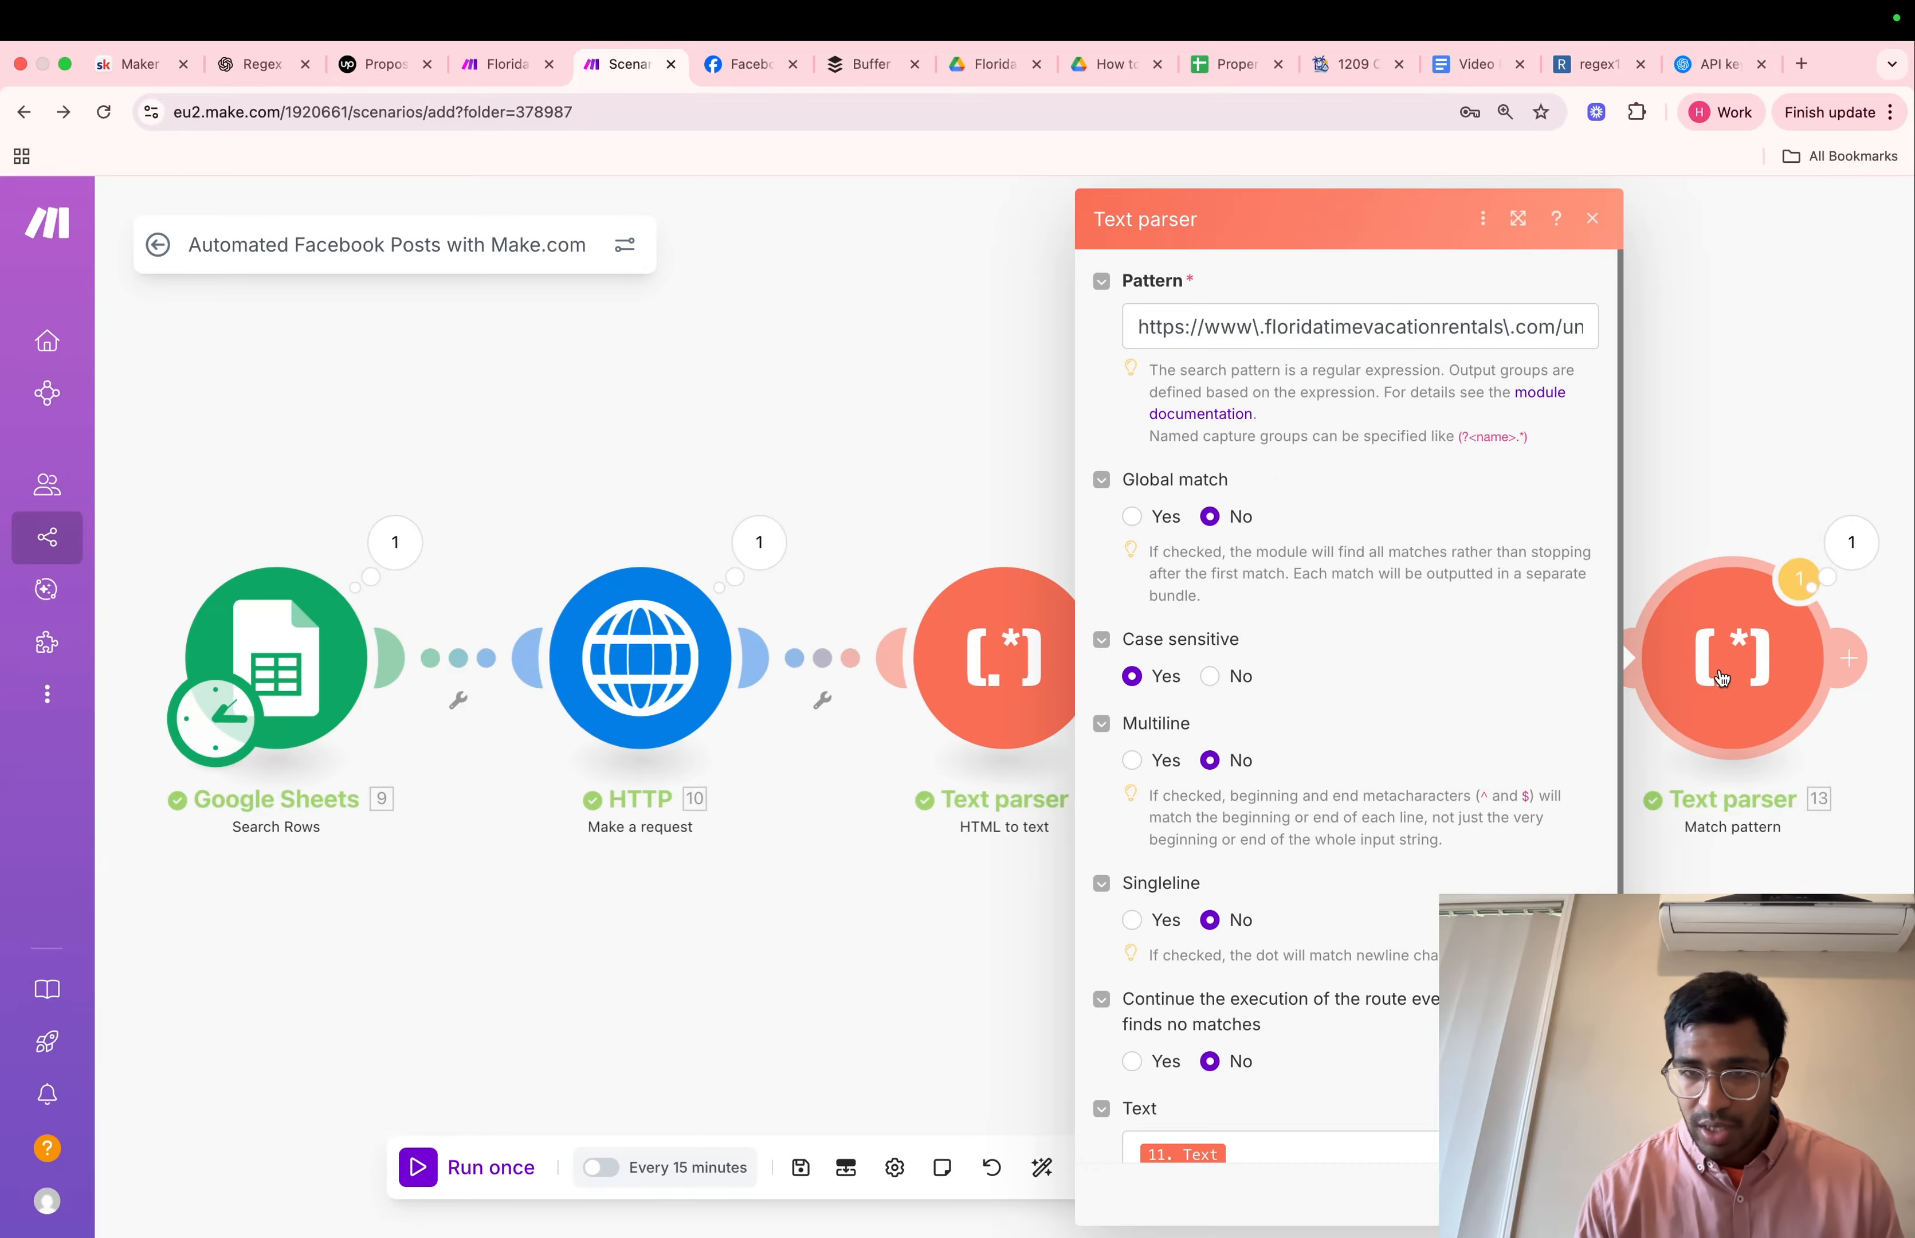
{"action": "scroll", "coordinate": [1399, 636], "scroll_direction": "down", "scroll_amount": 1}
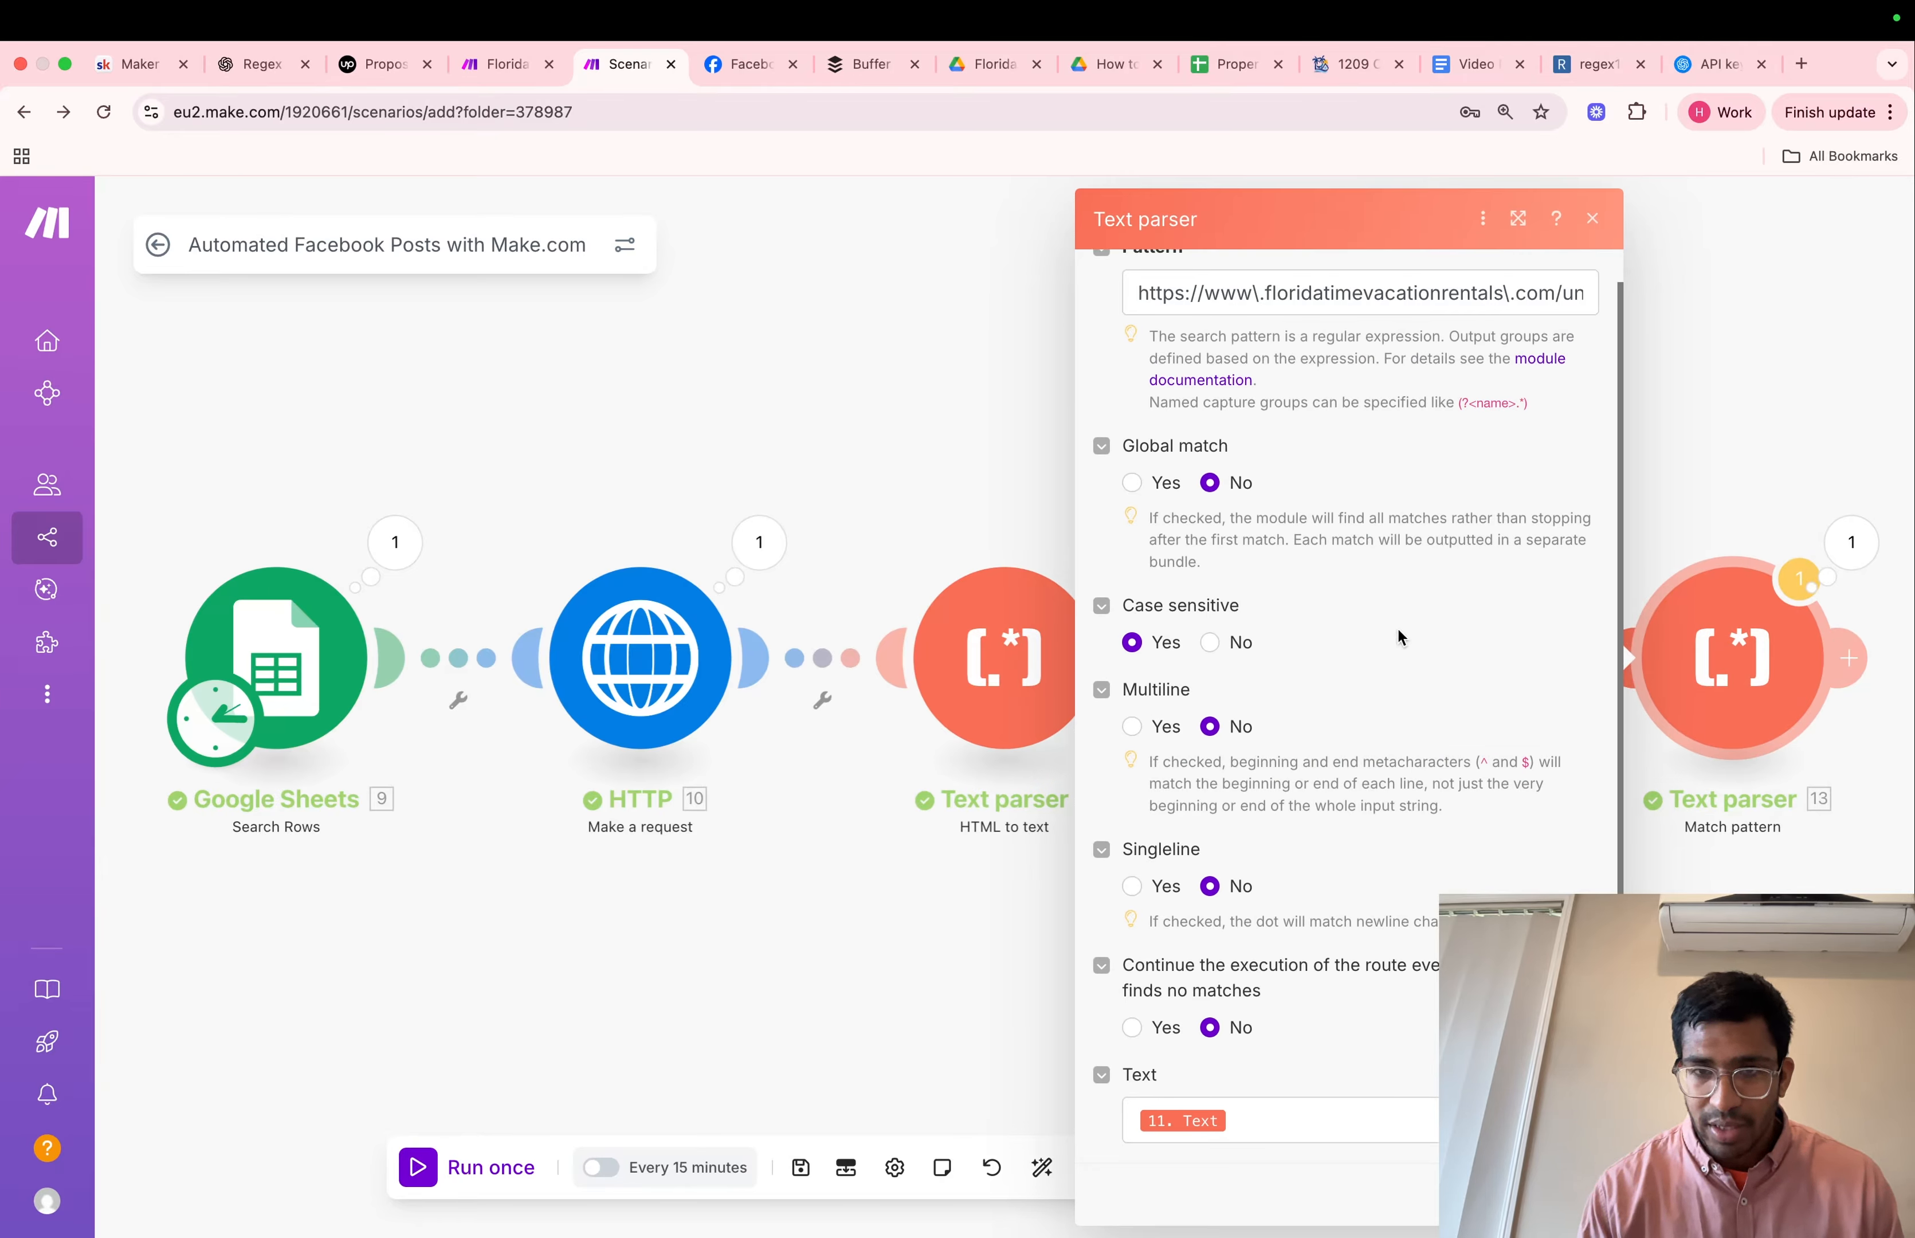
{"action": "scroll", "coordinate": [1400, 638], "scroll_direction": "up", "scroll_amount": 1}
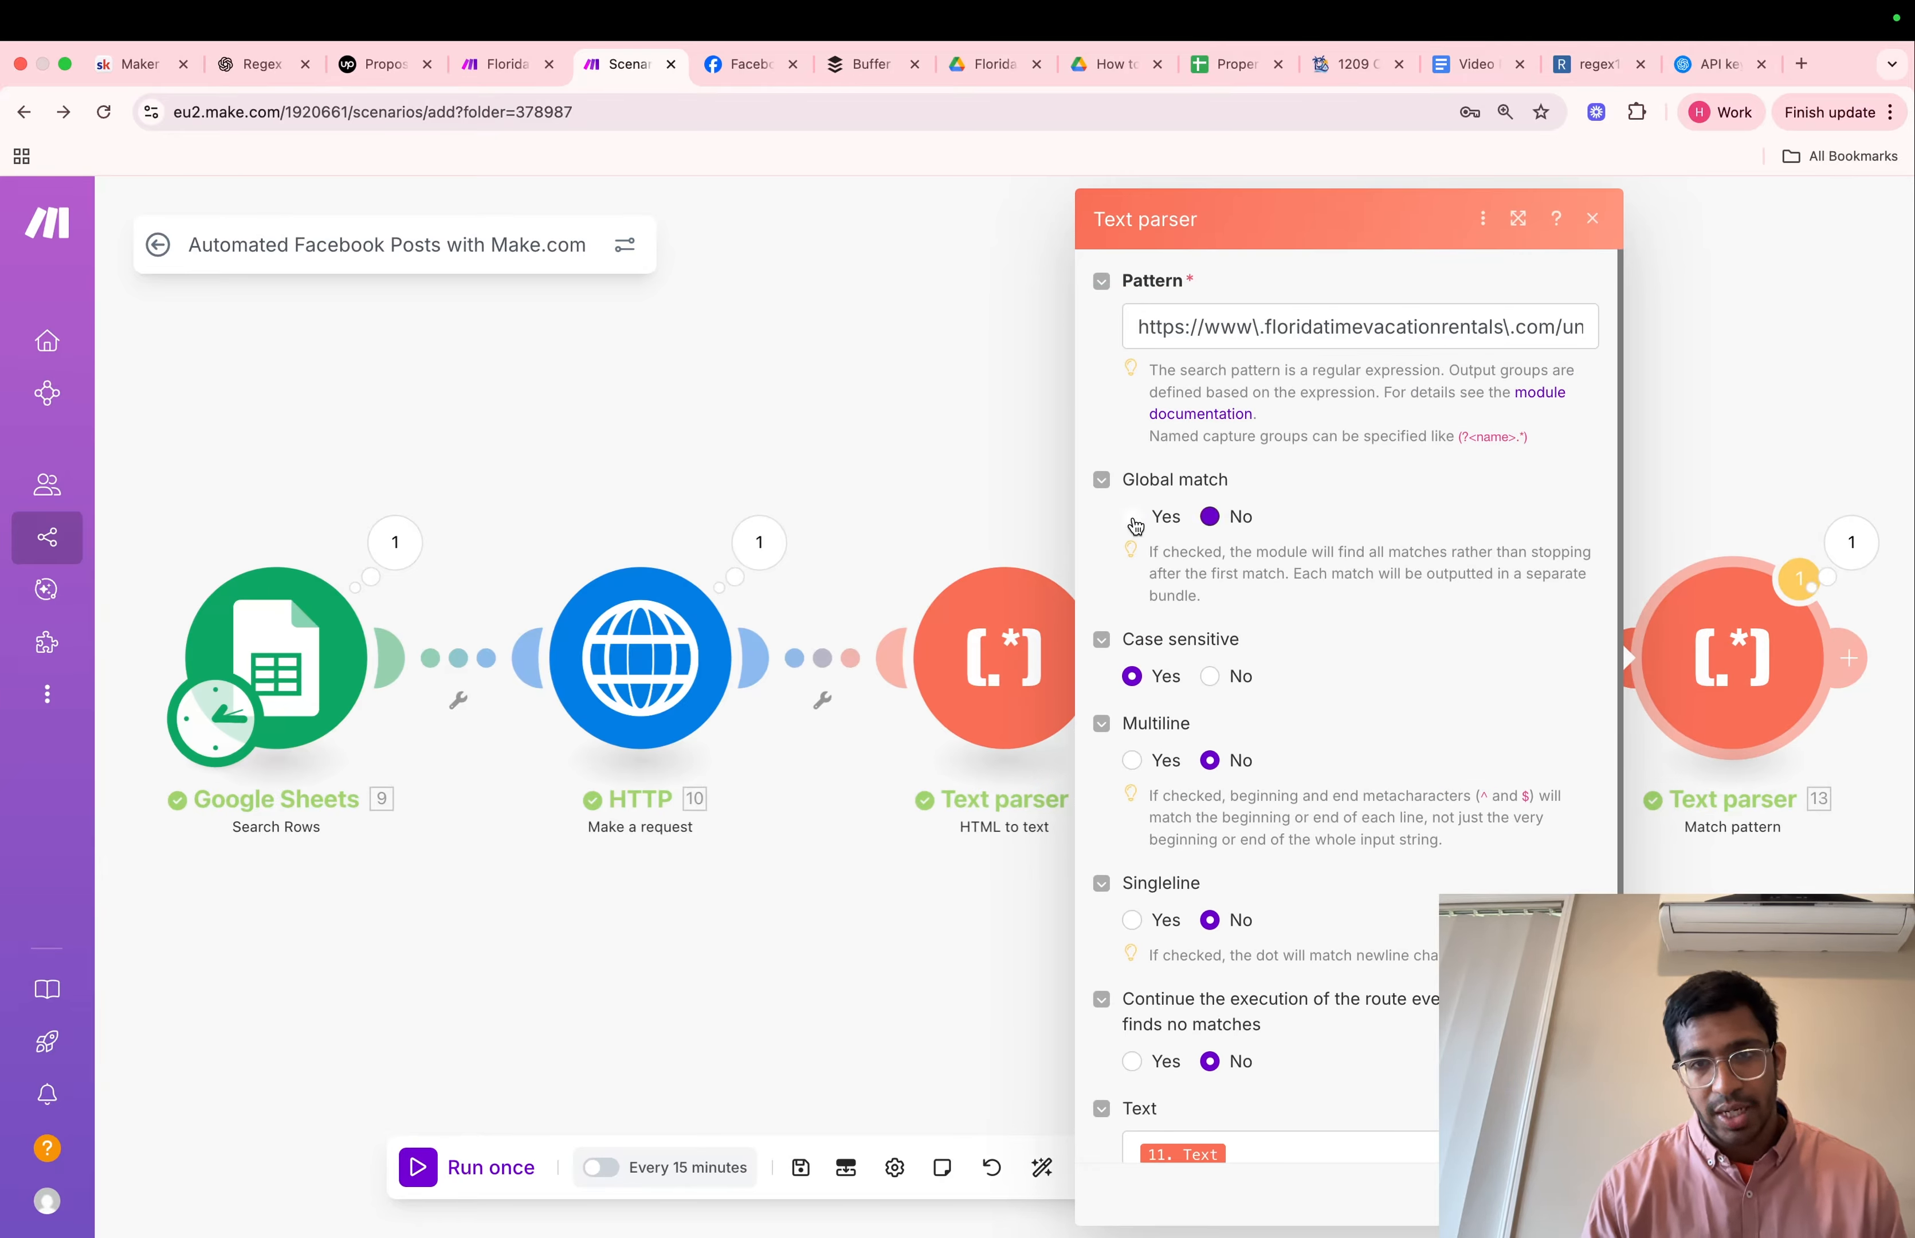
{"action": "left_click", "coordinate": [1133, 517]}
{"action": "left_click", "coordinate": [1569, 1195]}
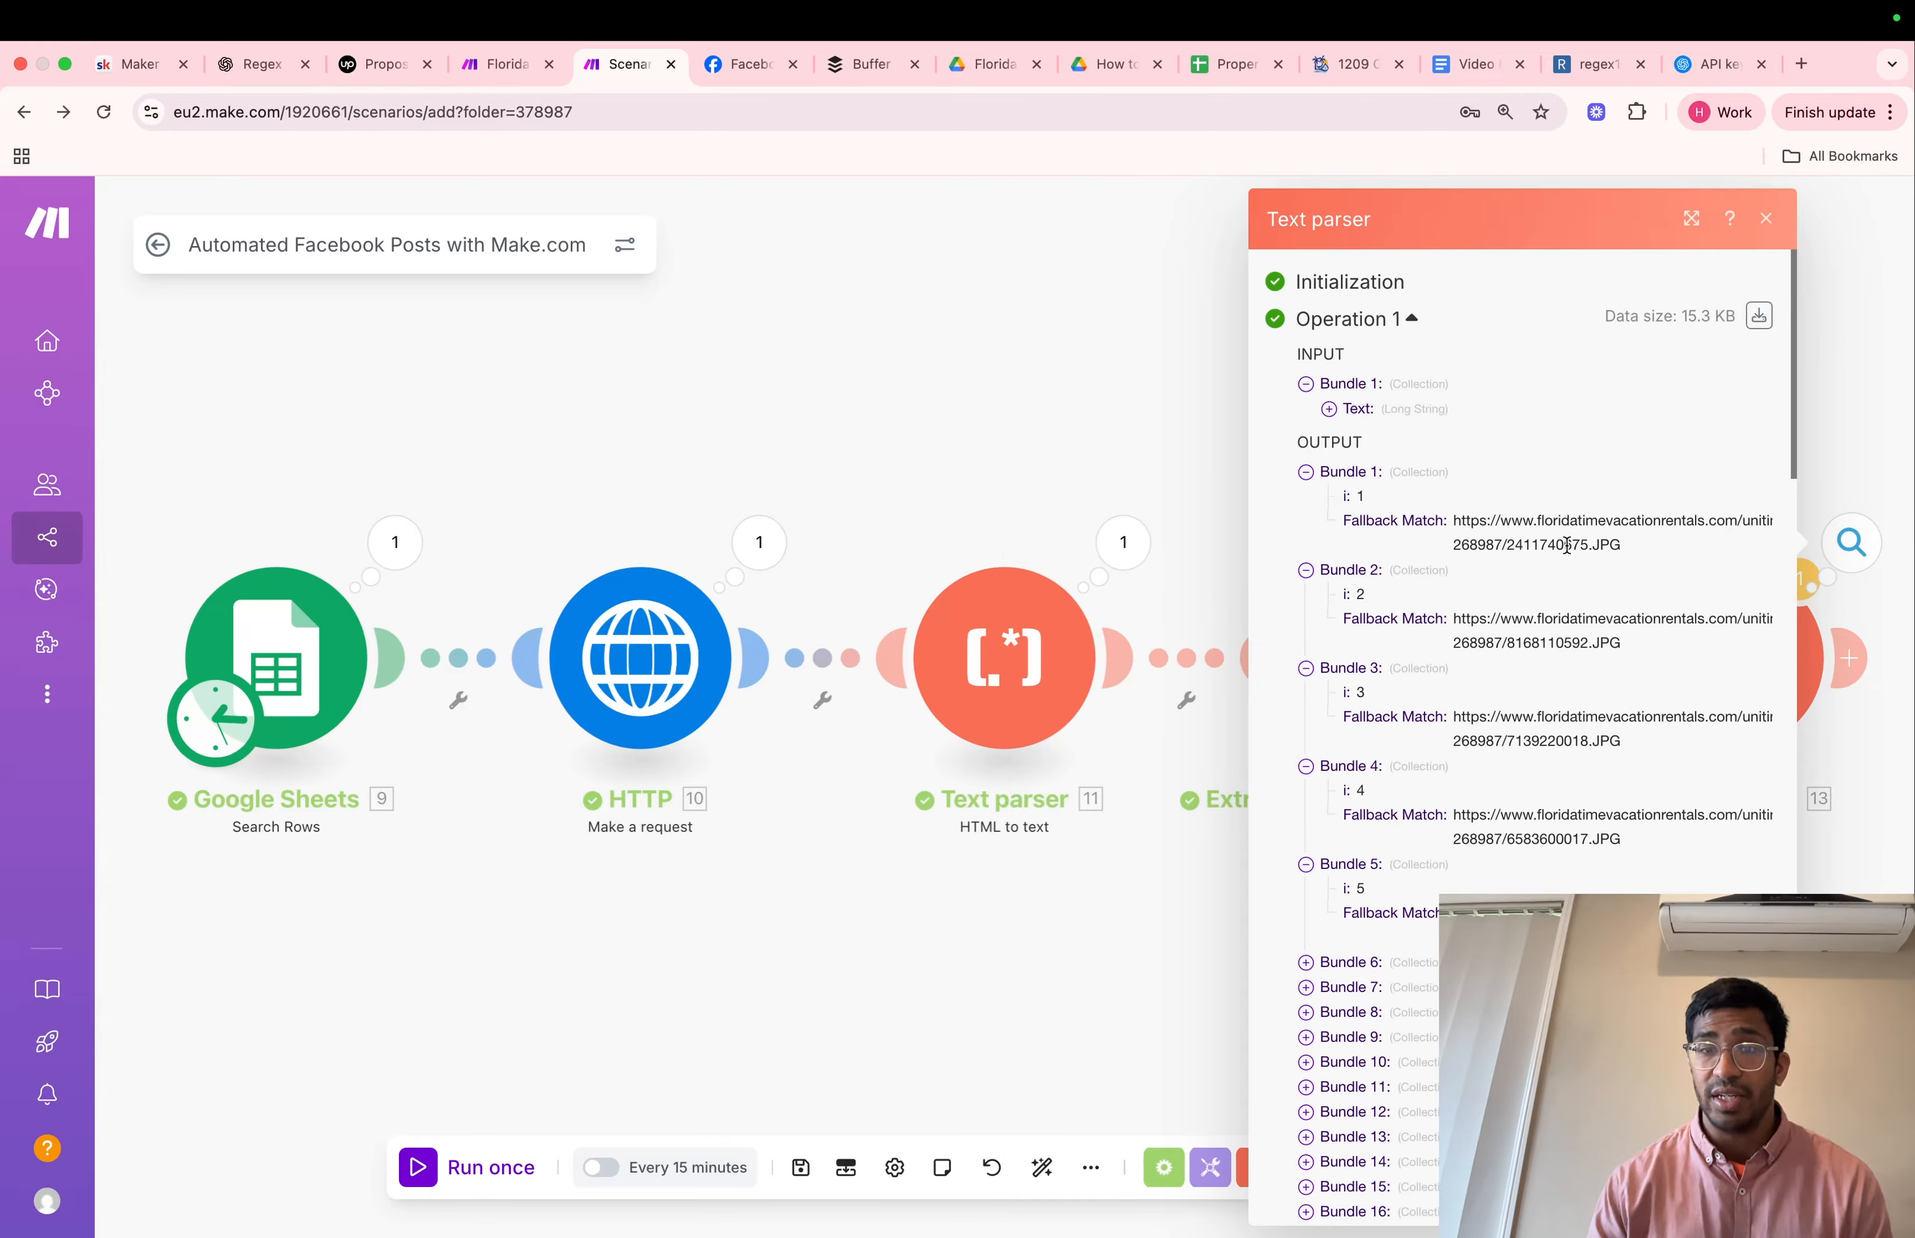
Examine the JPG image URLs in the output bundles of the last Text parser module
{"action": "scroll", "coordinate": [1567, 547], "scroll_direction": "down", "scroll_amount": 20}
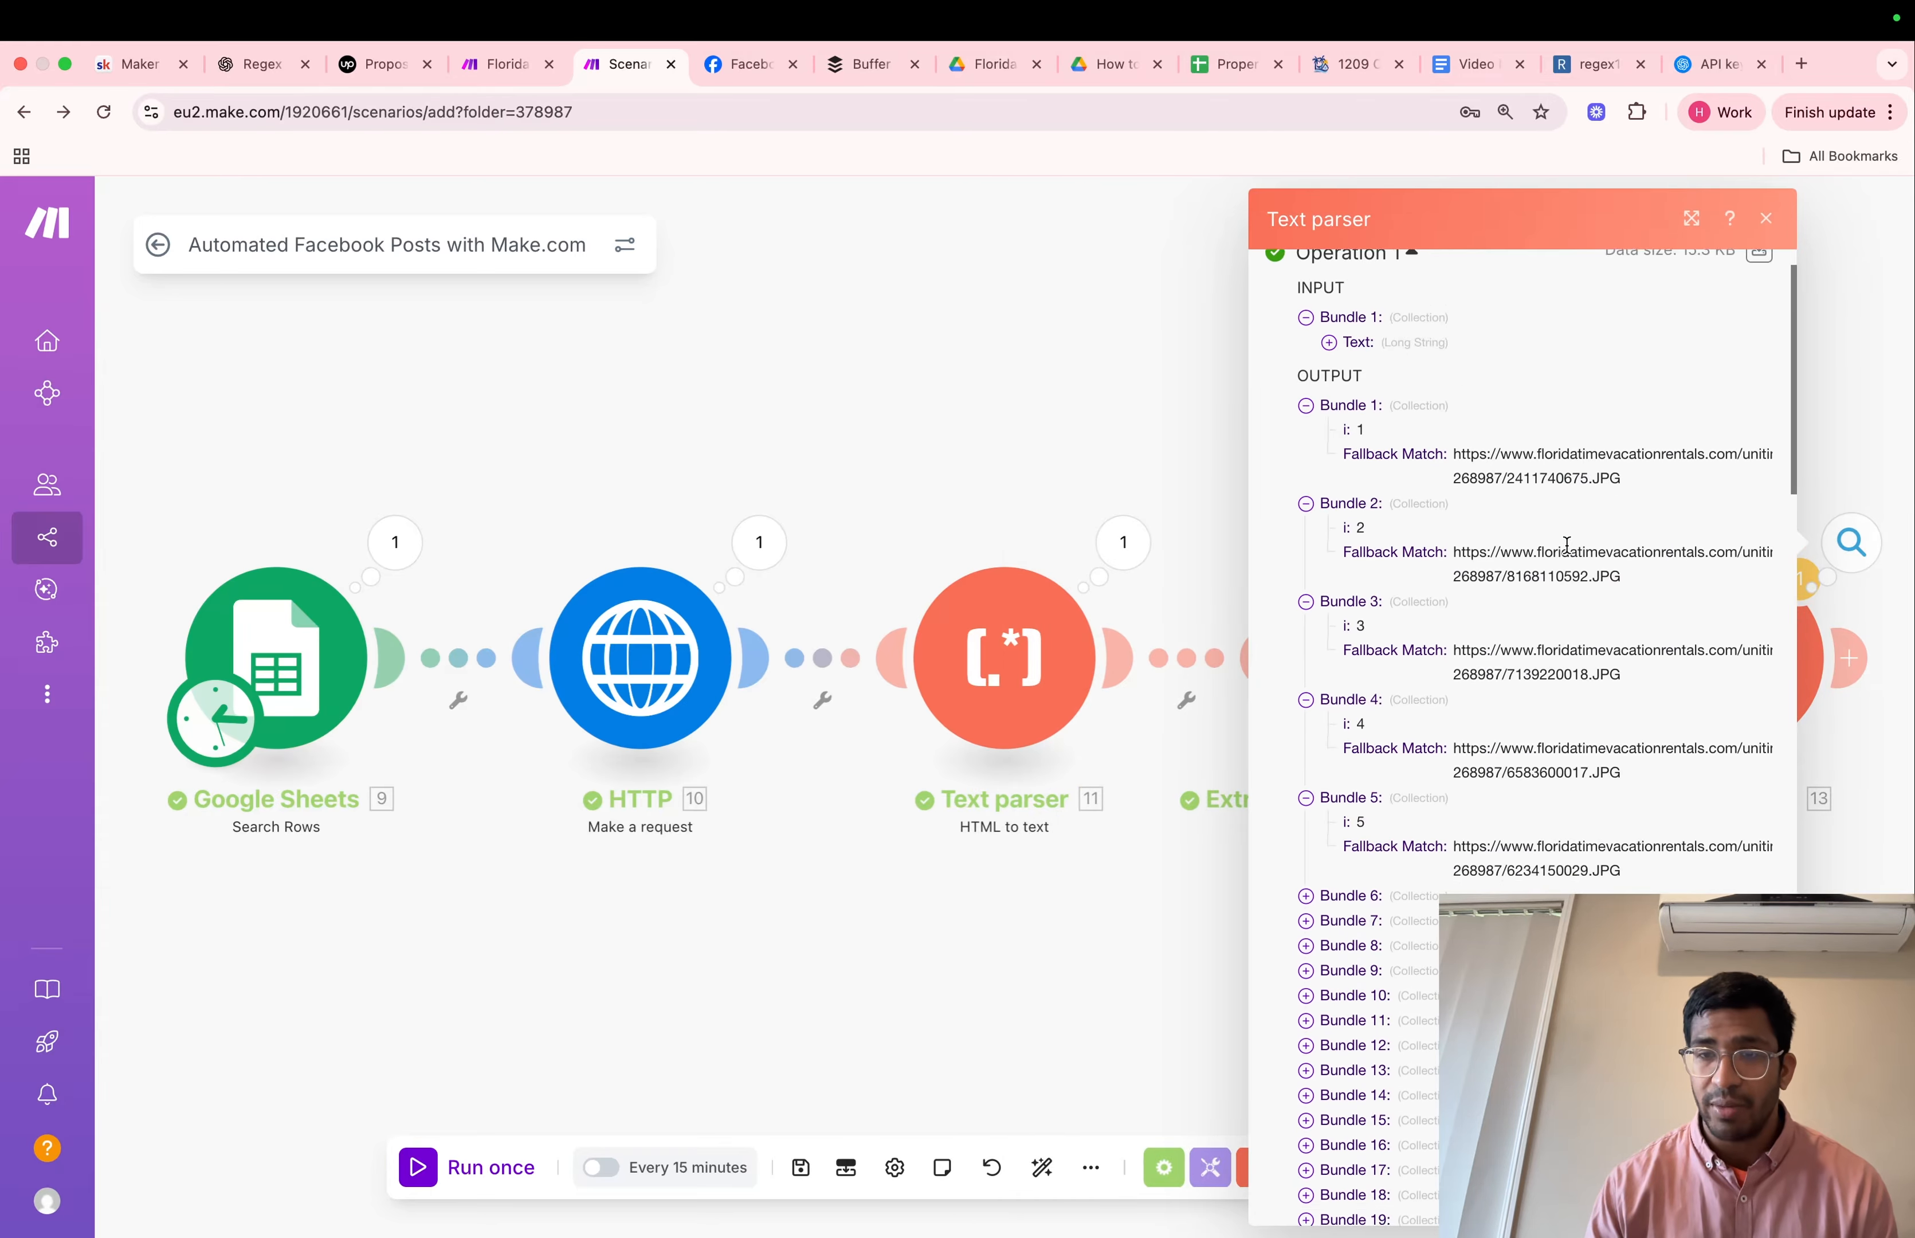
{"action": "scroll", "coordinate": [1568, 554], "scroll_direction": "down", "scroll_amount": 3}
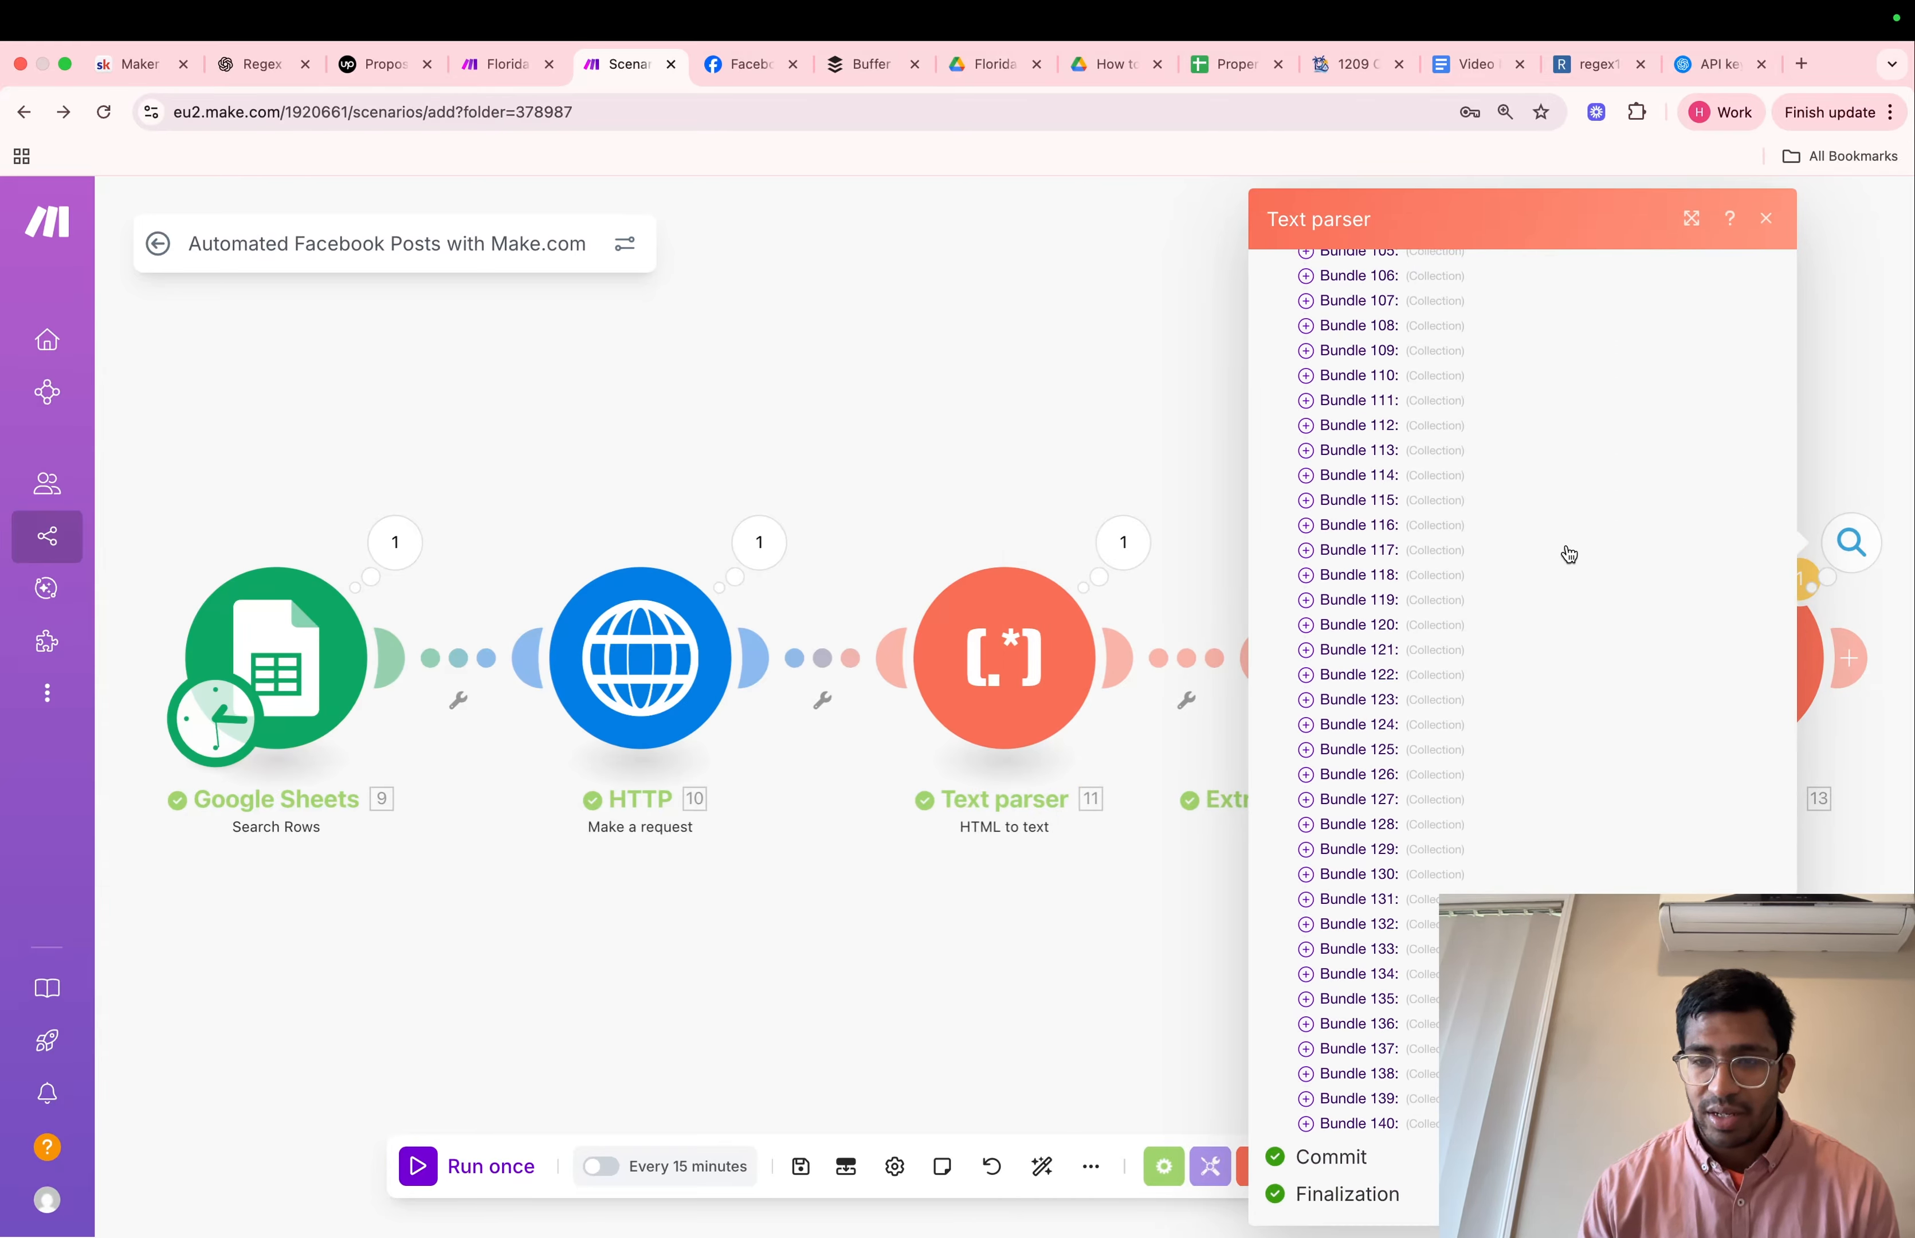
{"action": "scroll", "coordinate": [1569, 554], "scroll_direction": "up", "scroll_amount": 15}
{"action": "scroll", "coordinate": [1569, 554], "scroll_direction": "up", "scroll_amount": 20}
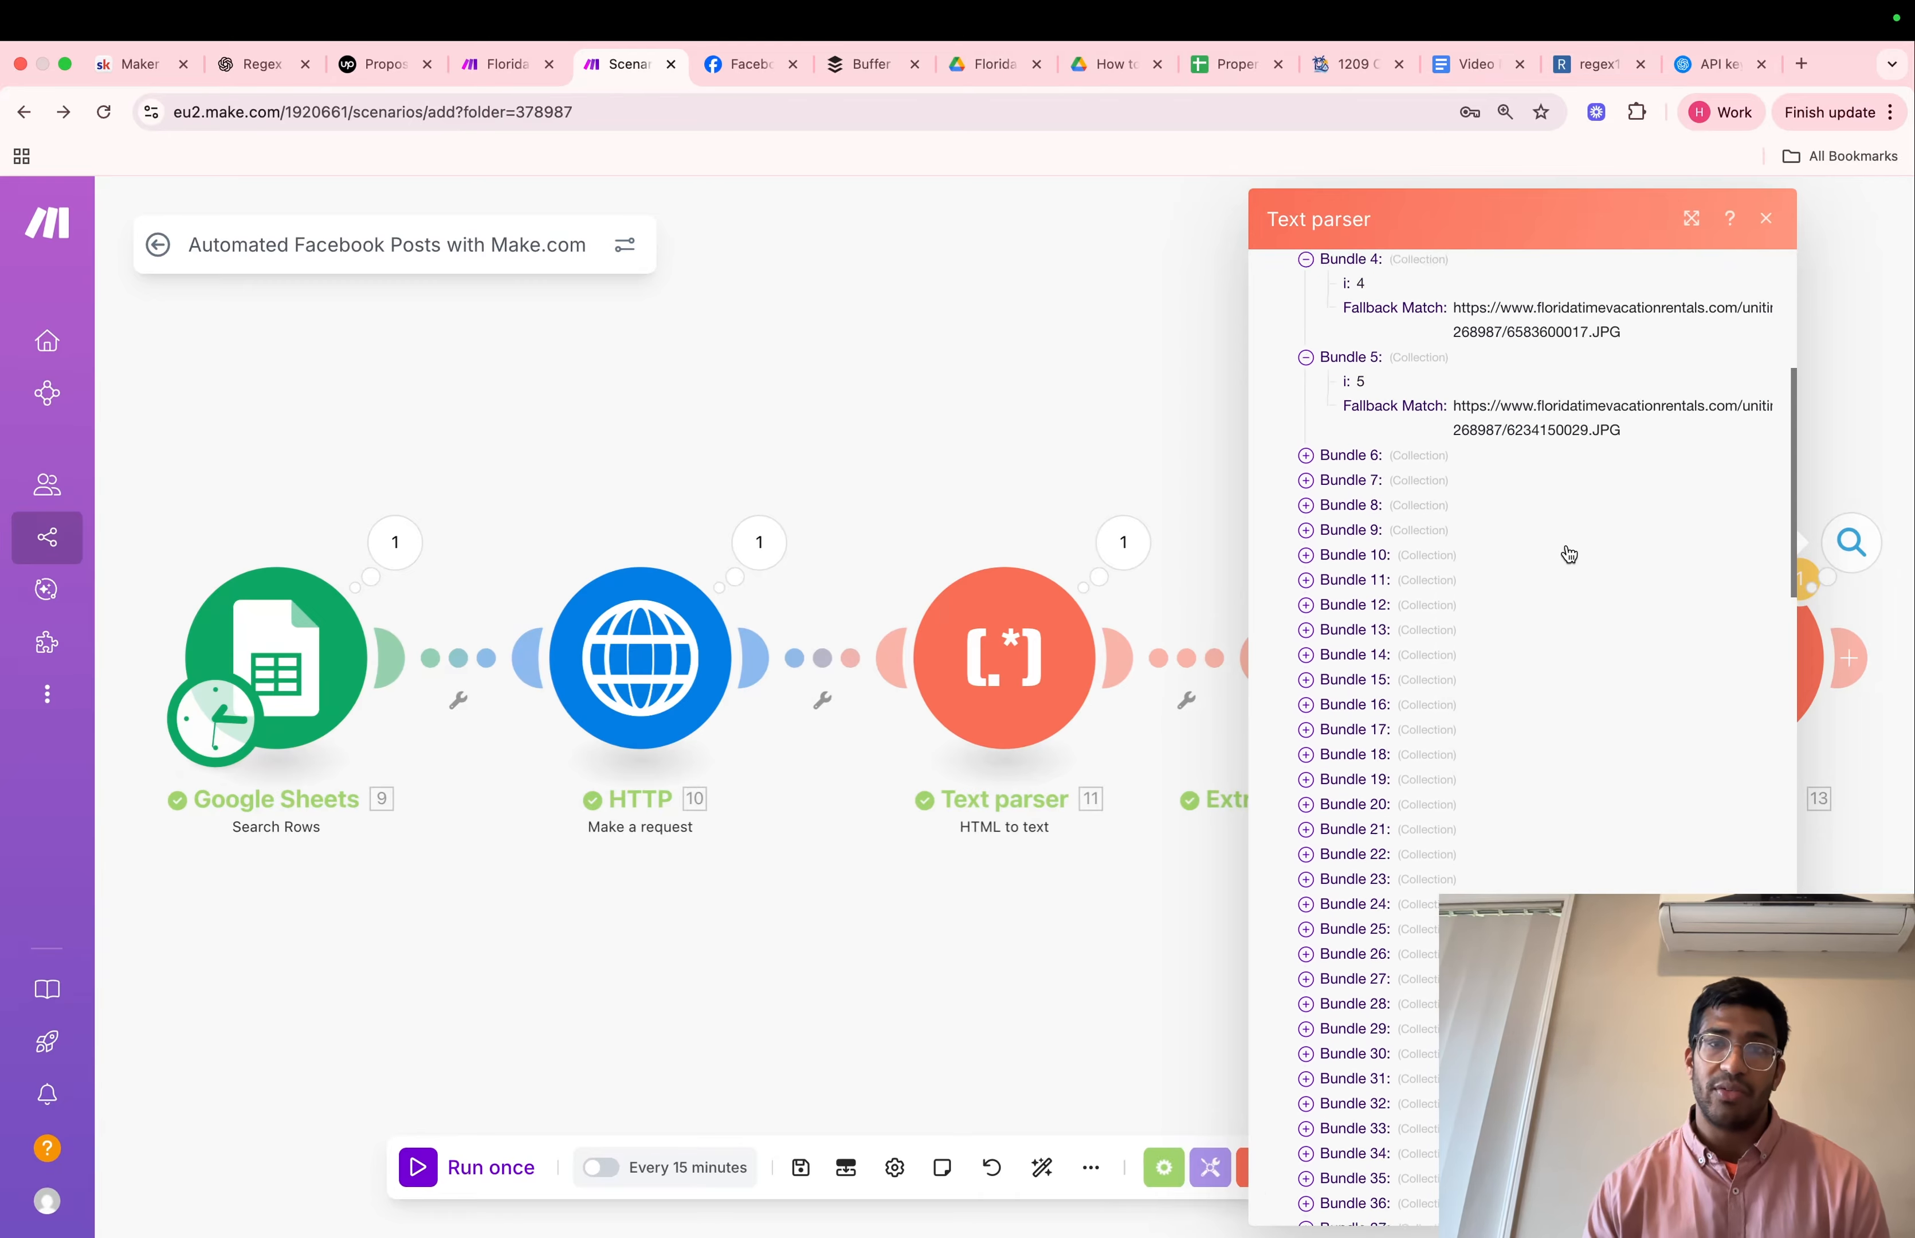
{"action": "left_click", "coordinate": [1763, 221]}
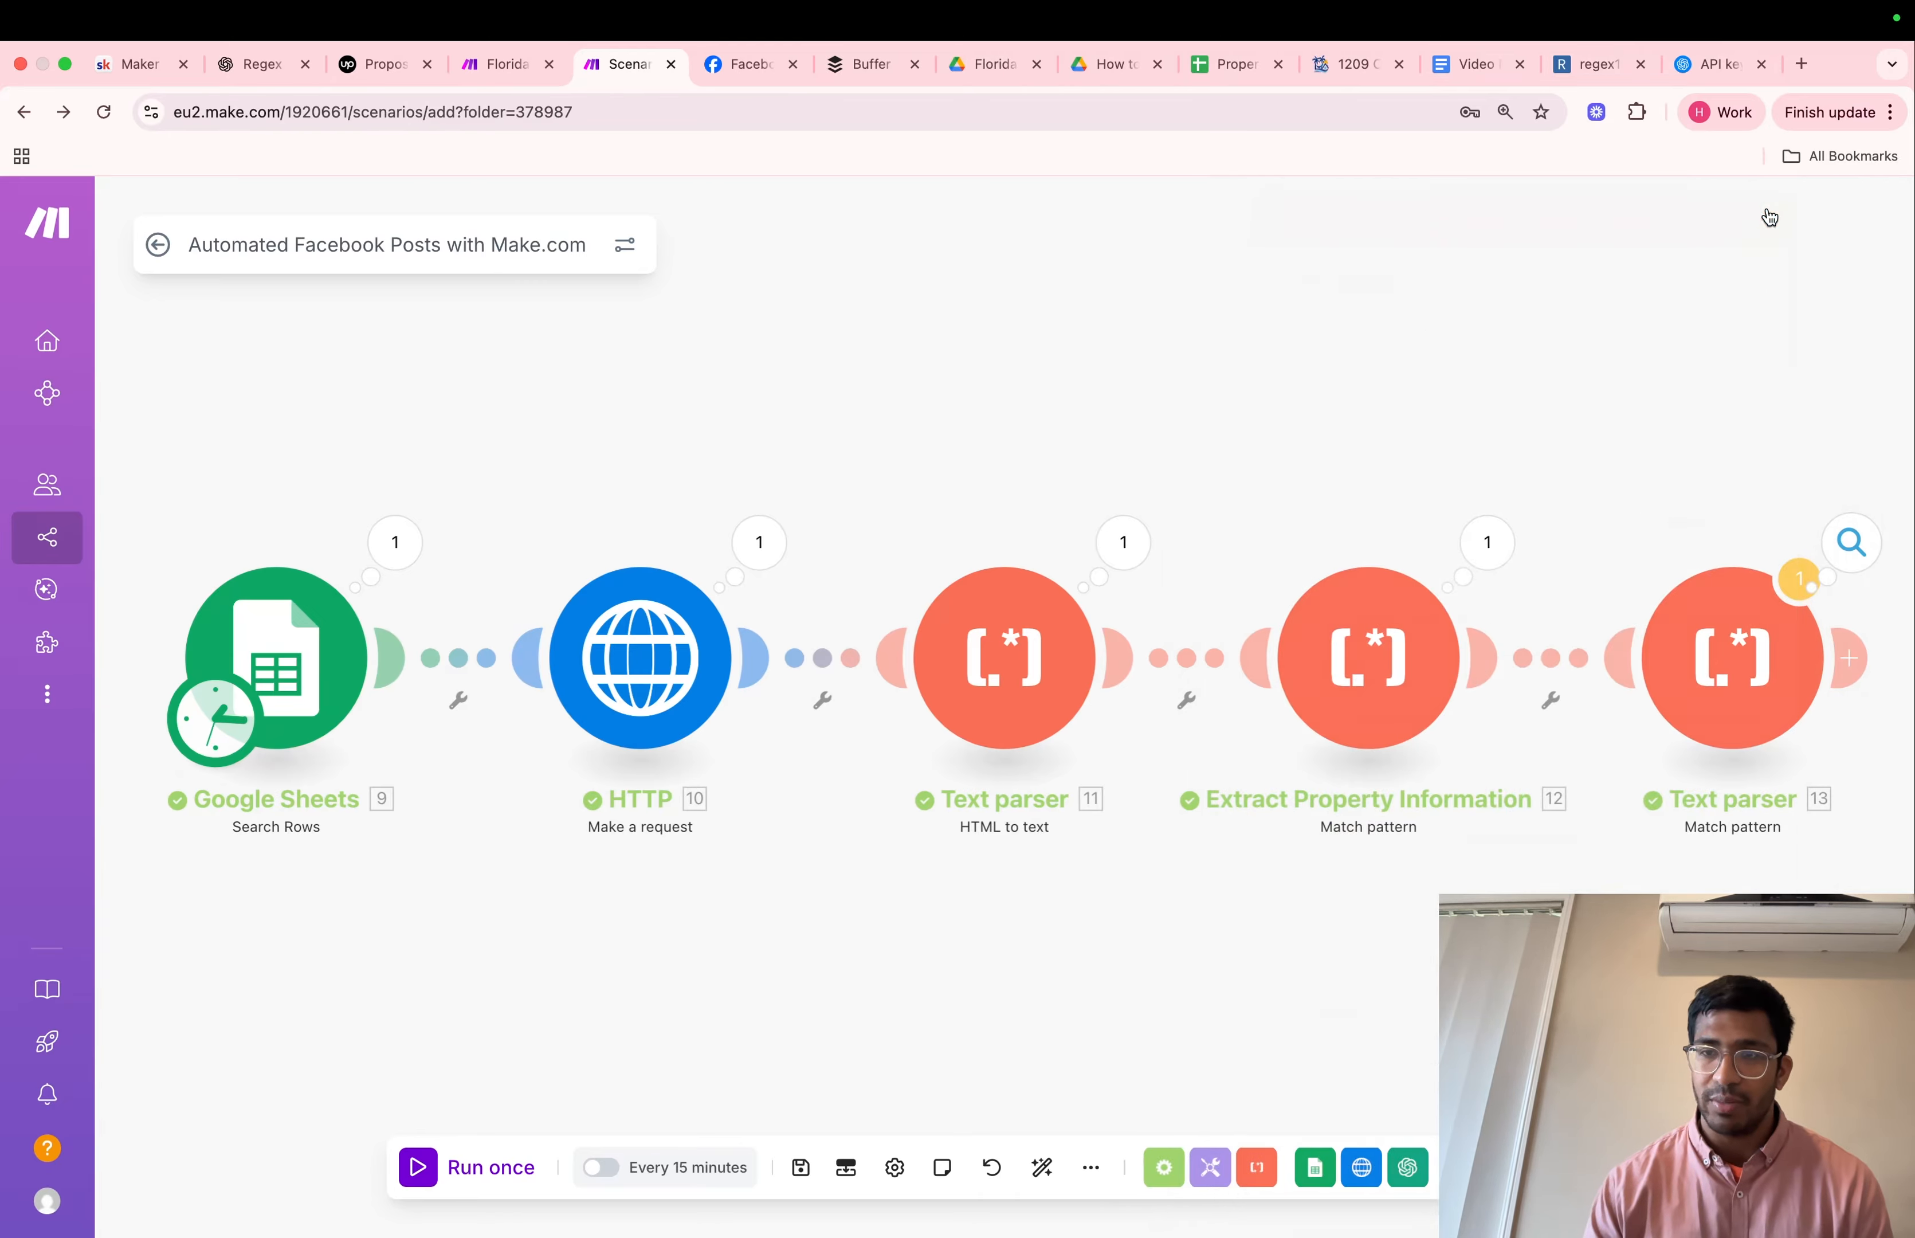
Add a Flow Control Array aggregator module after the last Text parser module
{"action": "left_click_drag", "start_coordinate": [1763, 314], "coordinate": [1368, 312]}
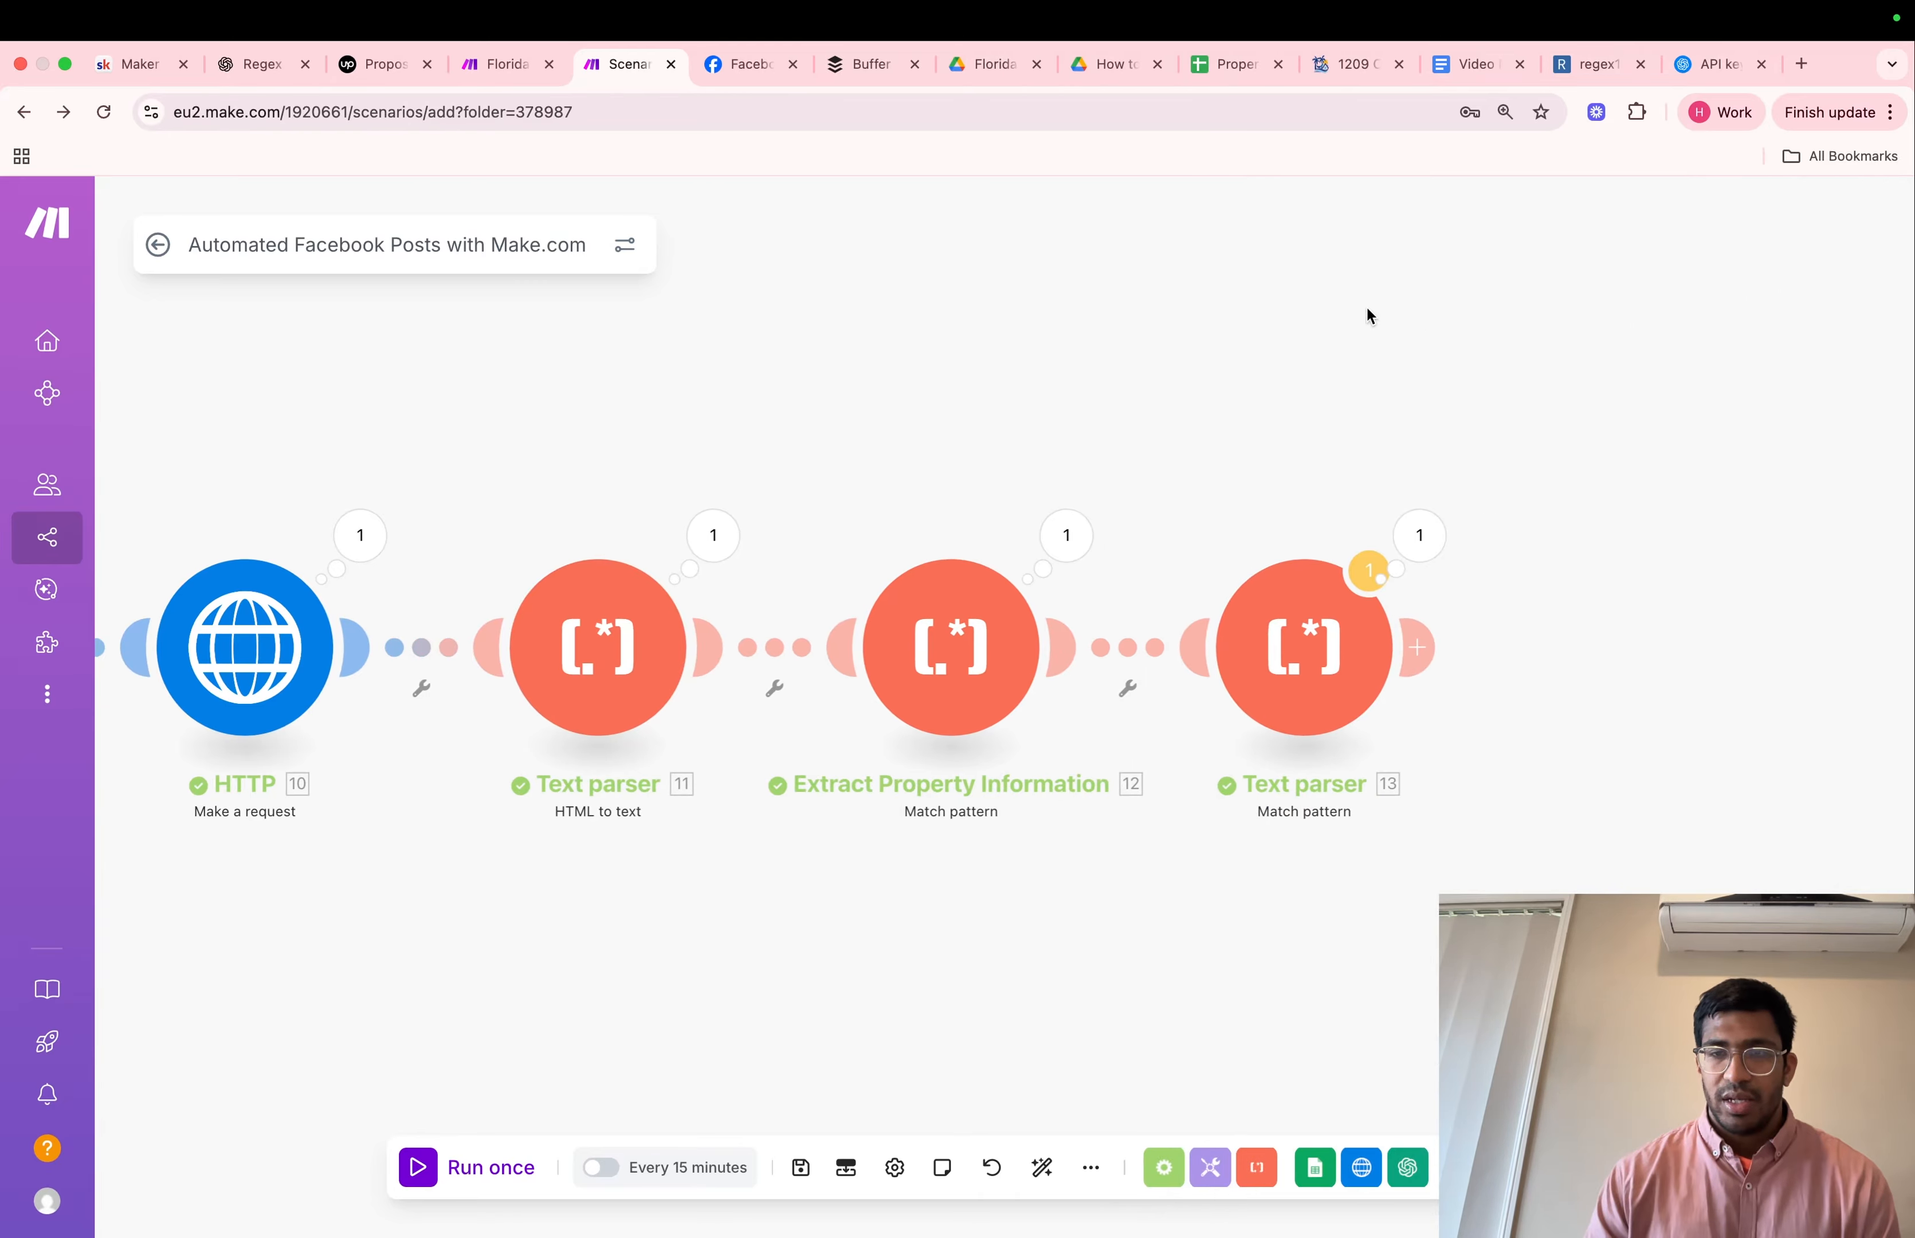
{"action": "left_click", "coordinate": [1404, 656]}
{"action": "type", "text": "arra"}
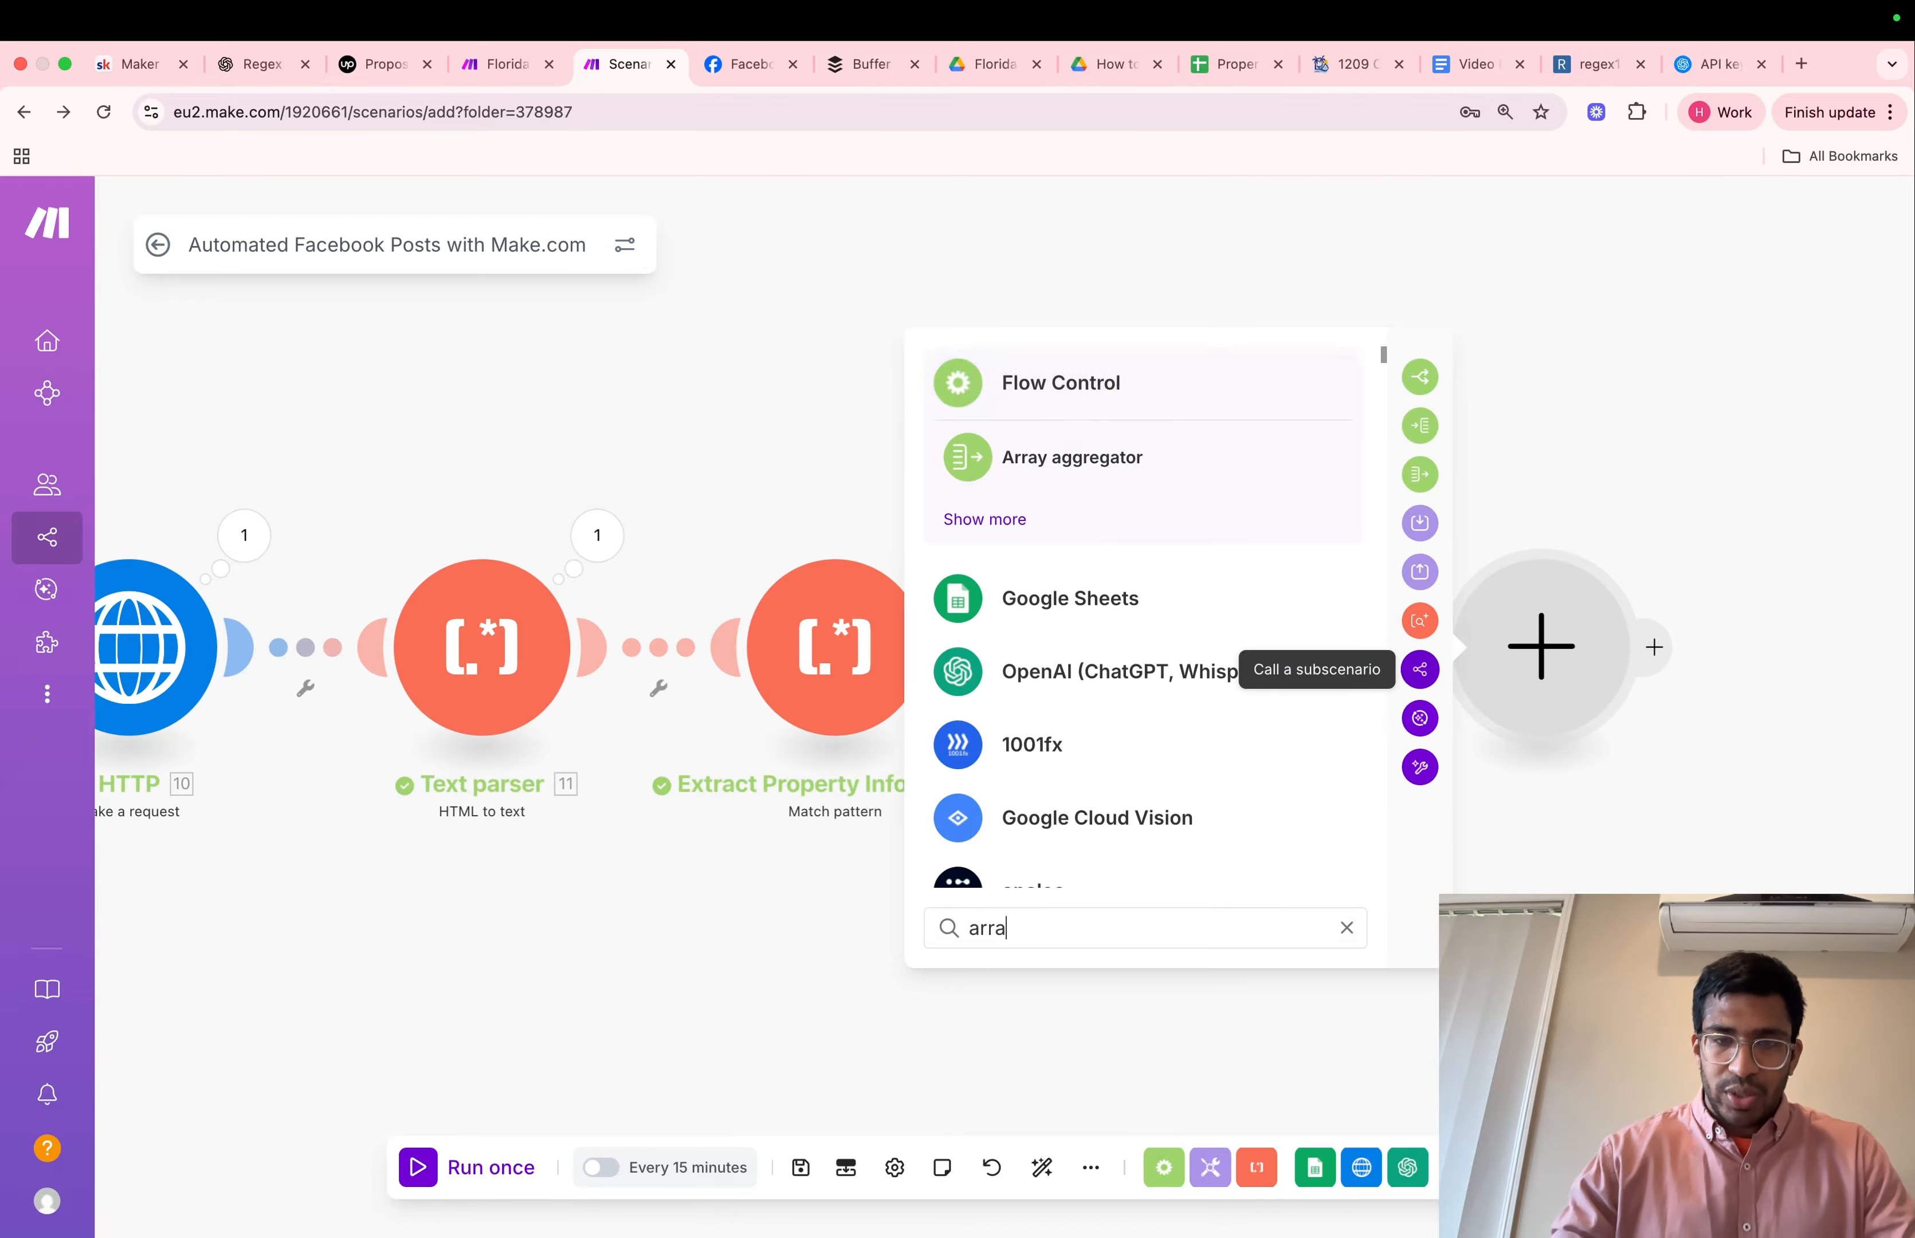
{"action": "left_click", "coordinate": [1176, 468]}
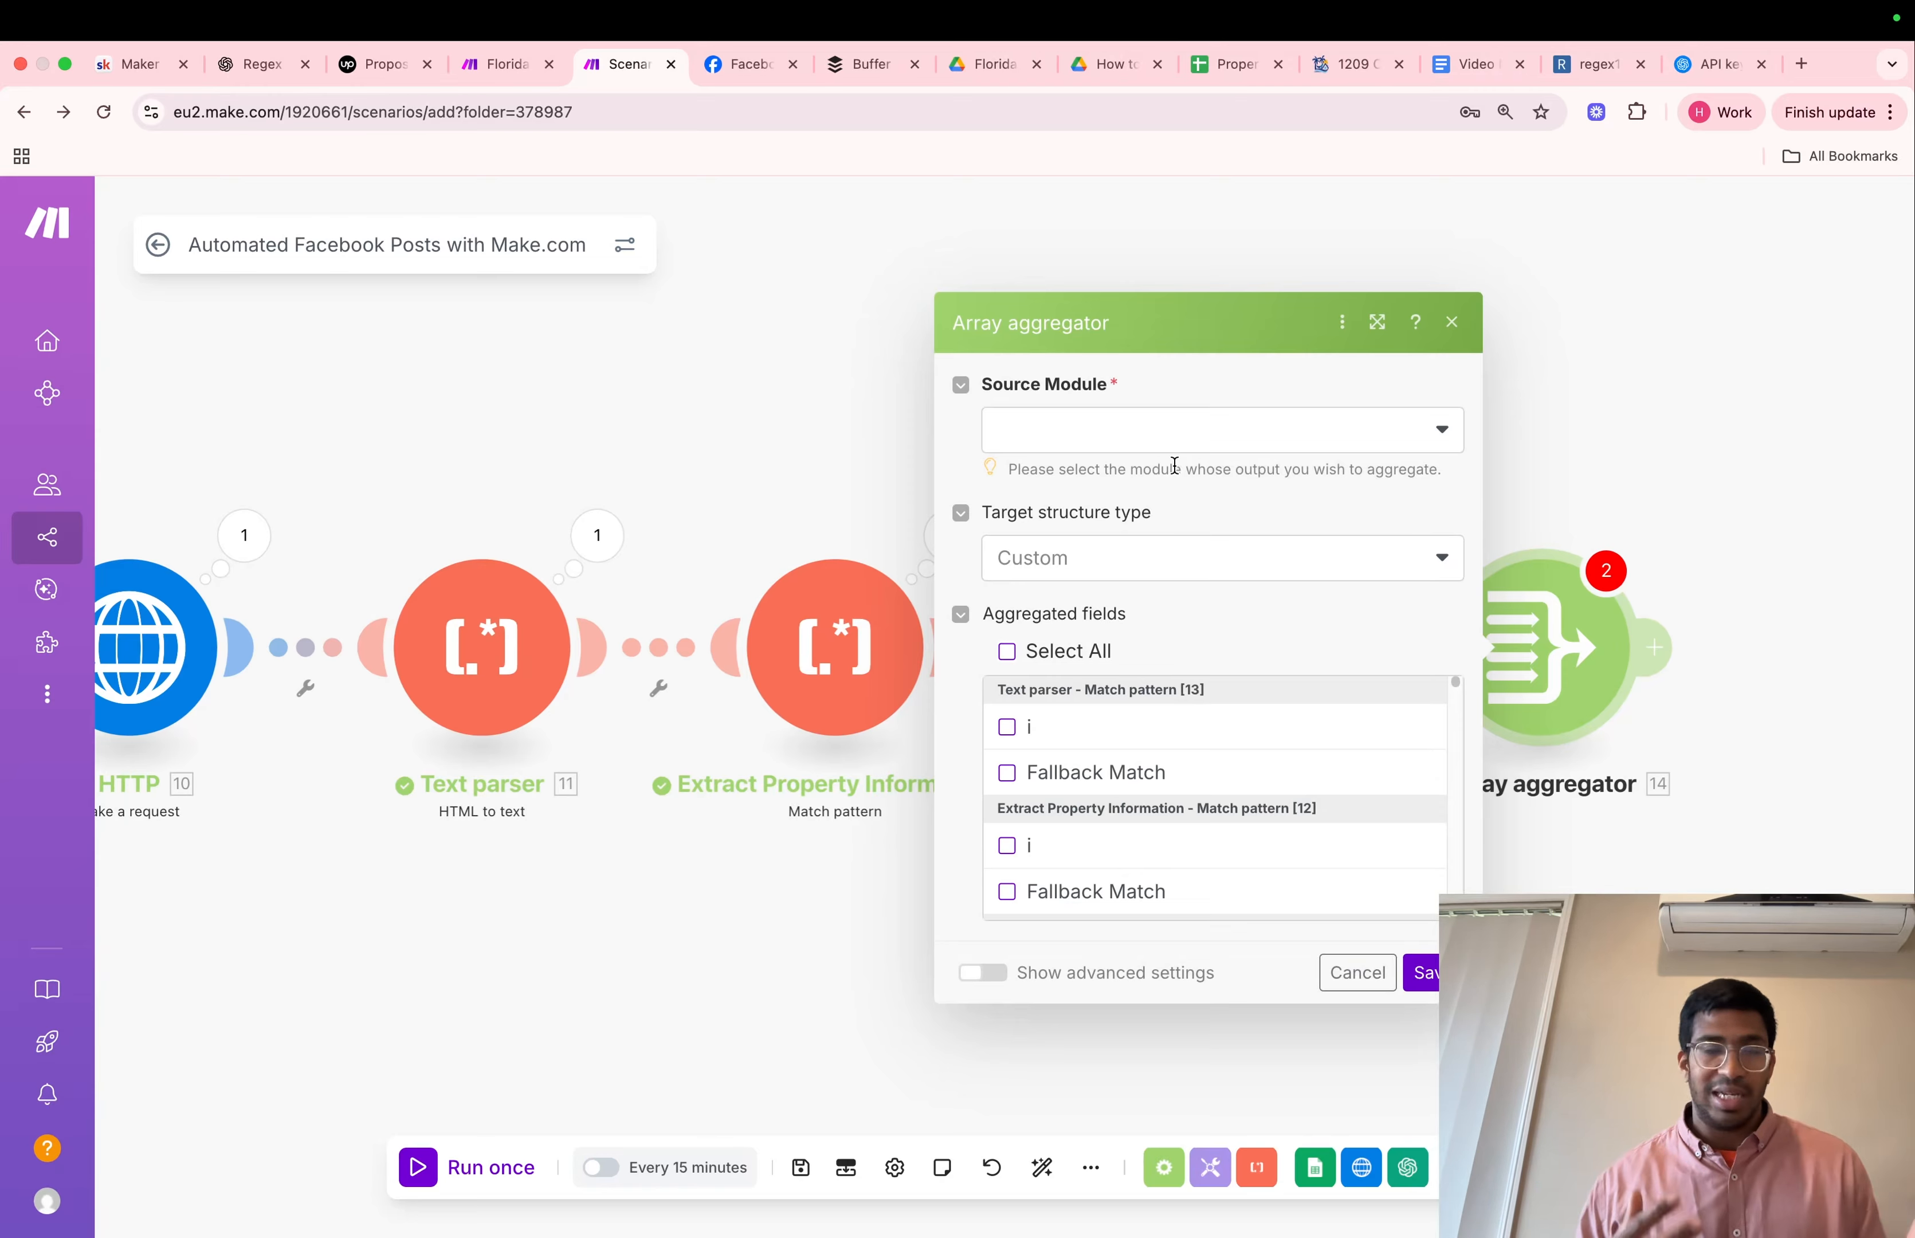
Set the Array aggregator's source module to Text parser - Match pattern [13], aggregate its i and Fallback Match fields, and save
{"action": "left_click", "coordinate": [1261, 432]}
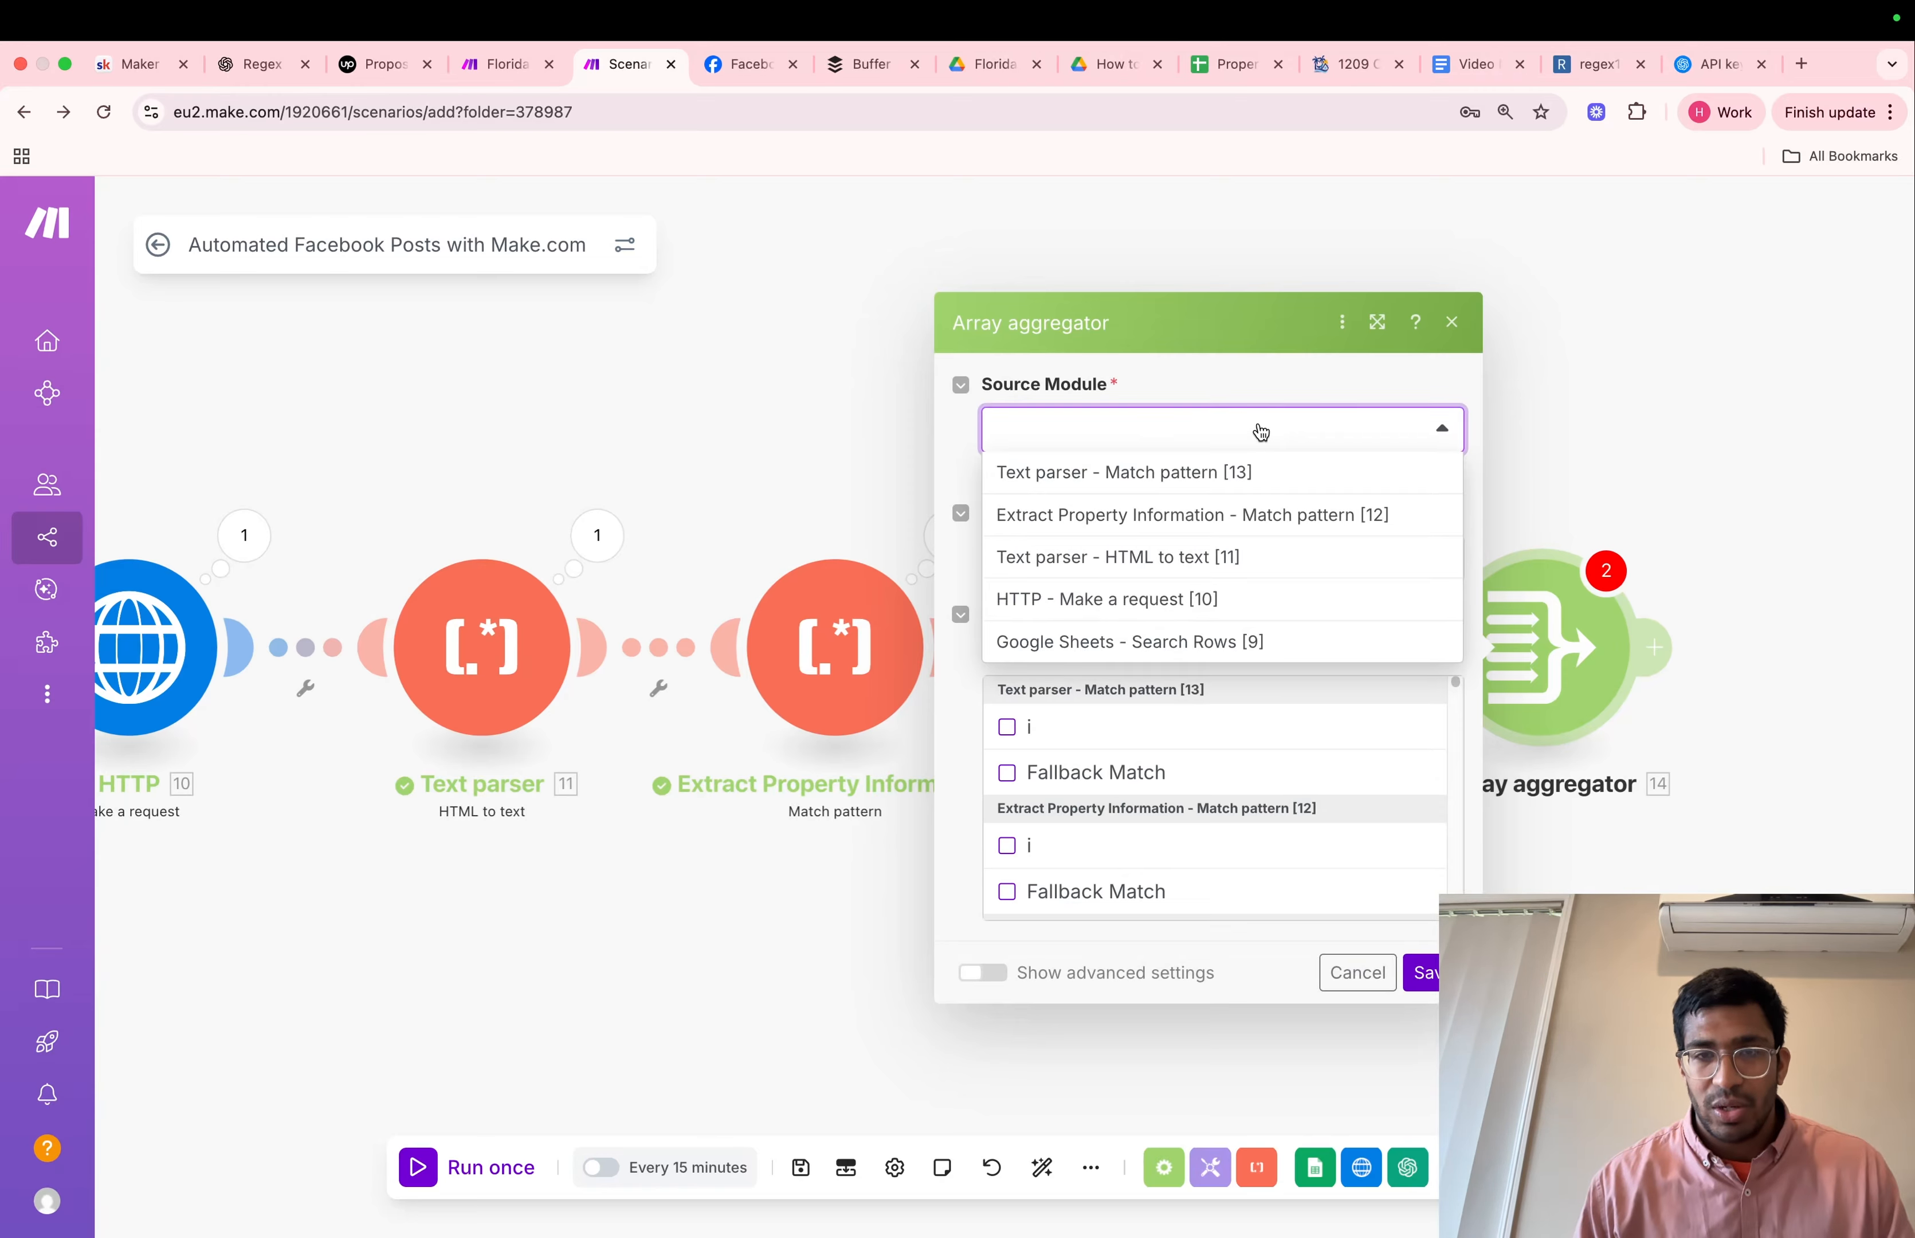
{"action": "left_click", "coordinate": [1234, 478]}
{"action": "left_click", "coordinate": [1007, 726]}
{"action": "left_click", "coordinate": [1007, 773]}
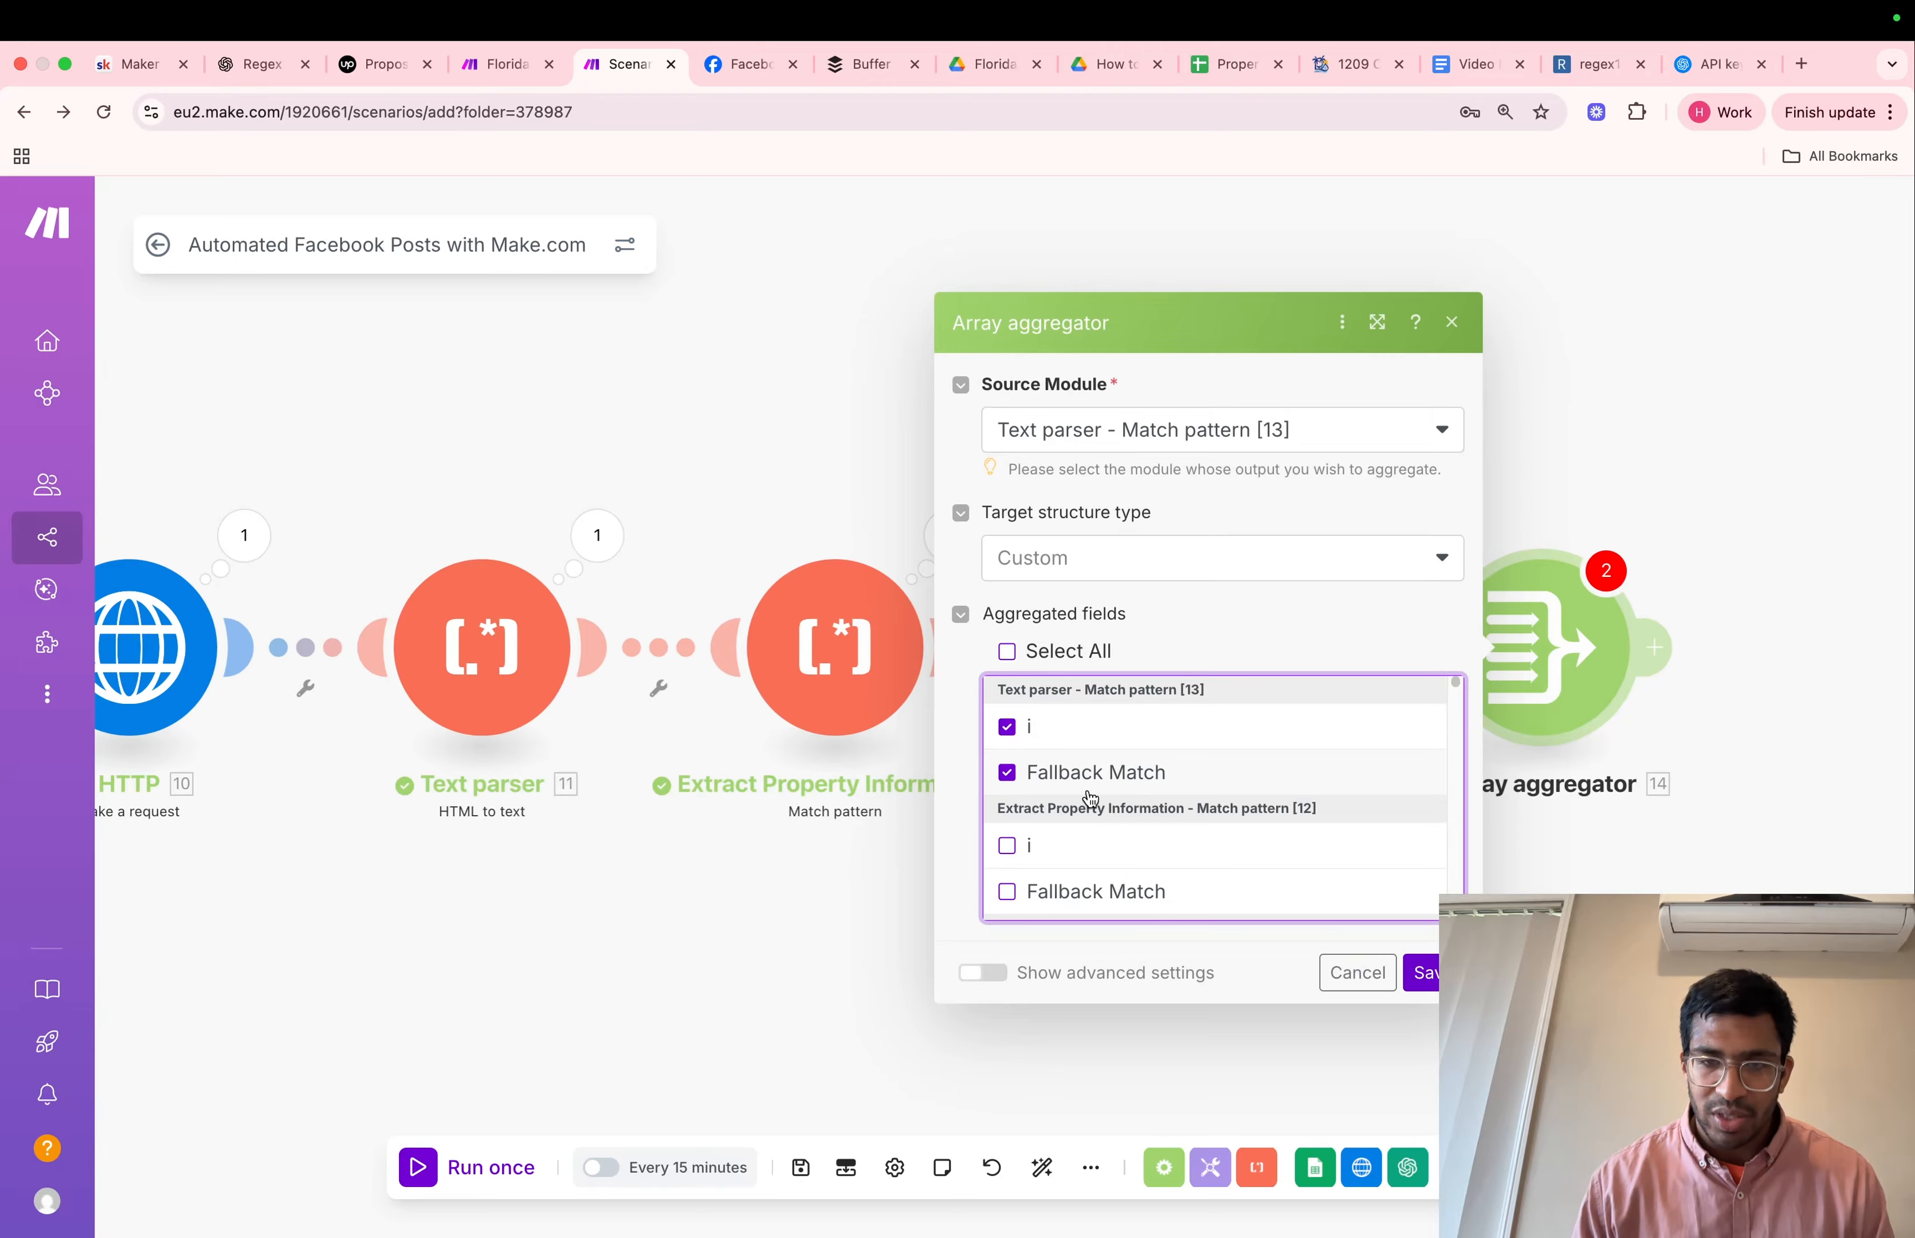
{"action": "left_click", "coordinate": [1422, 973]}
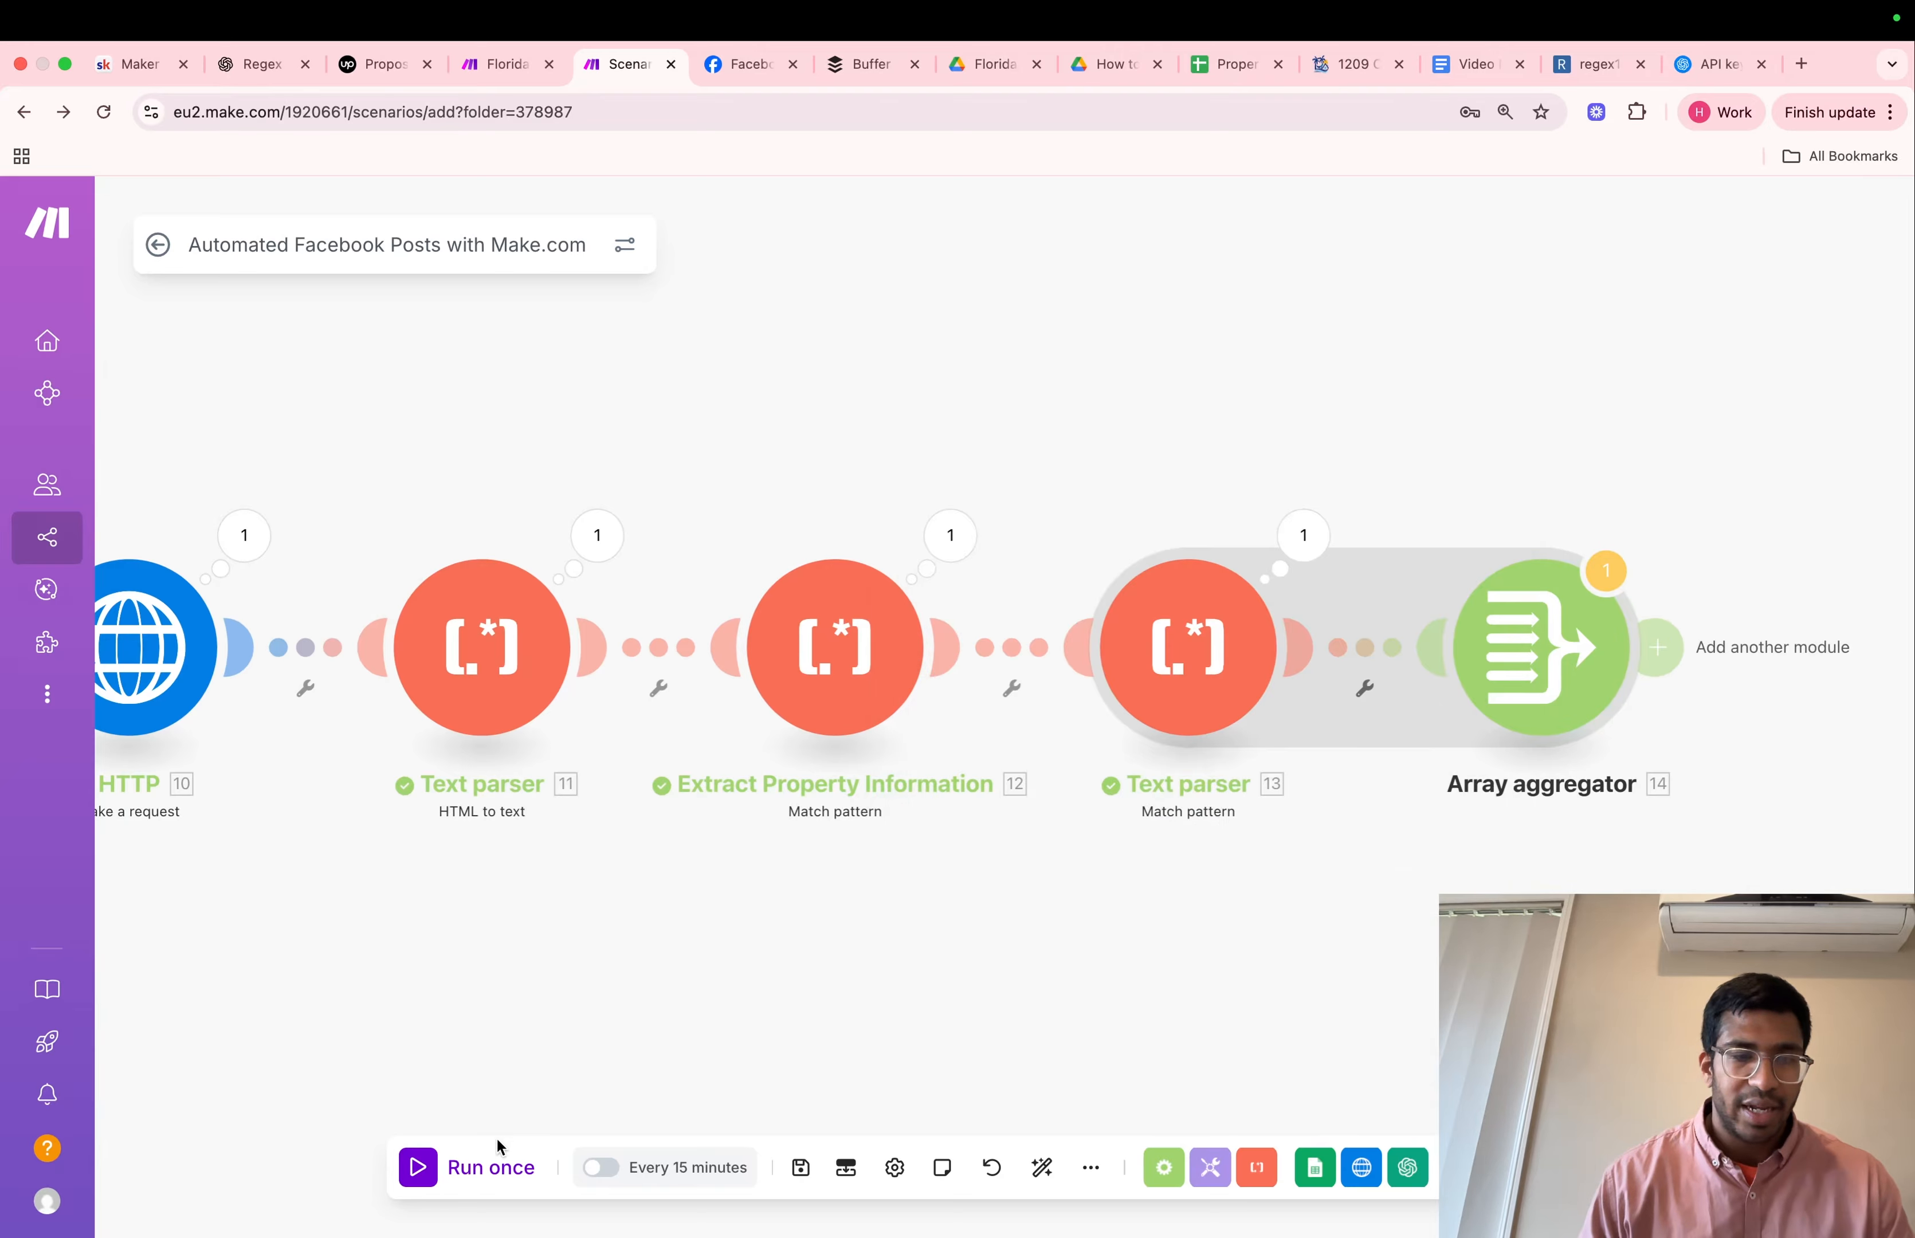
Run the scenario once and examine the Array aggregator's input and output bundles
{"action": "left_click", "coordinate": [472, 1179]}
{"action": "left_click", "coordinate": [1080, 805]}
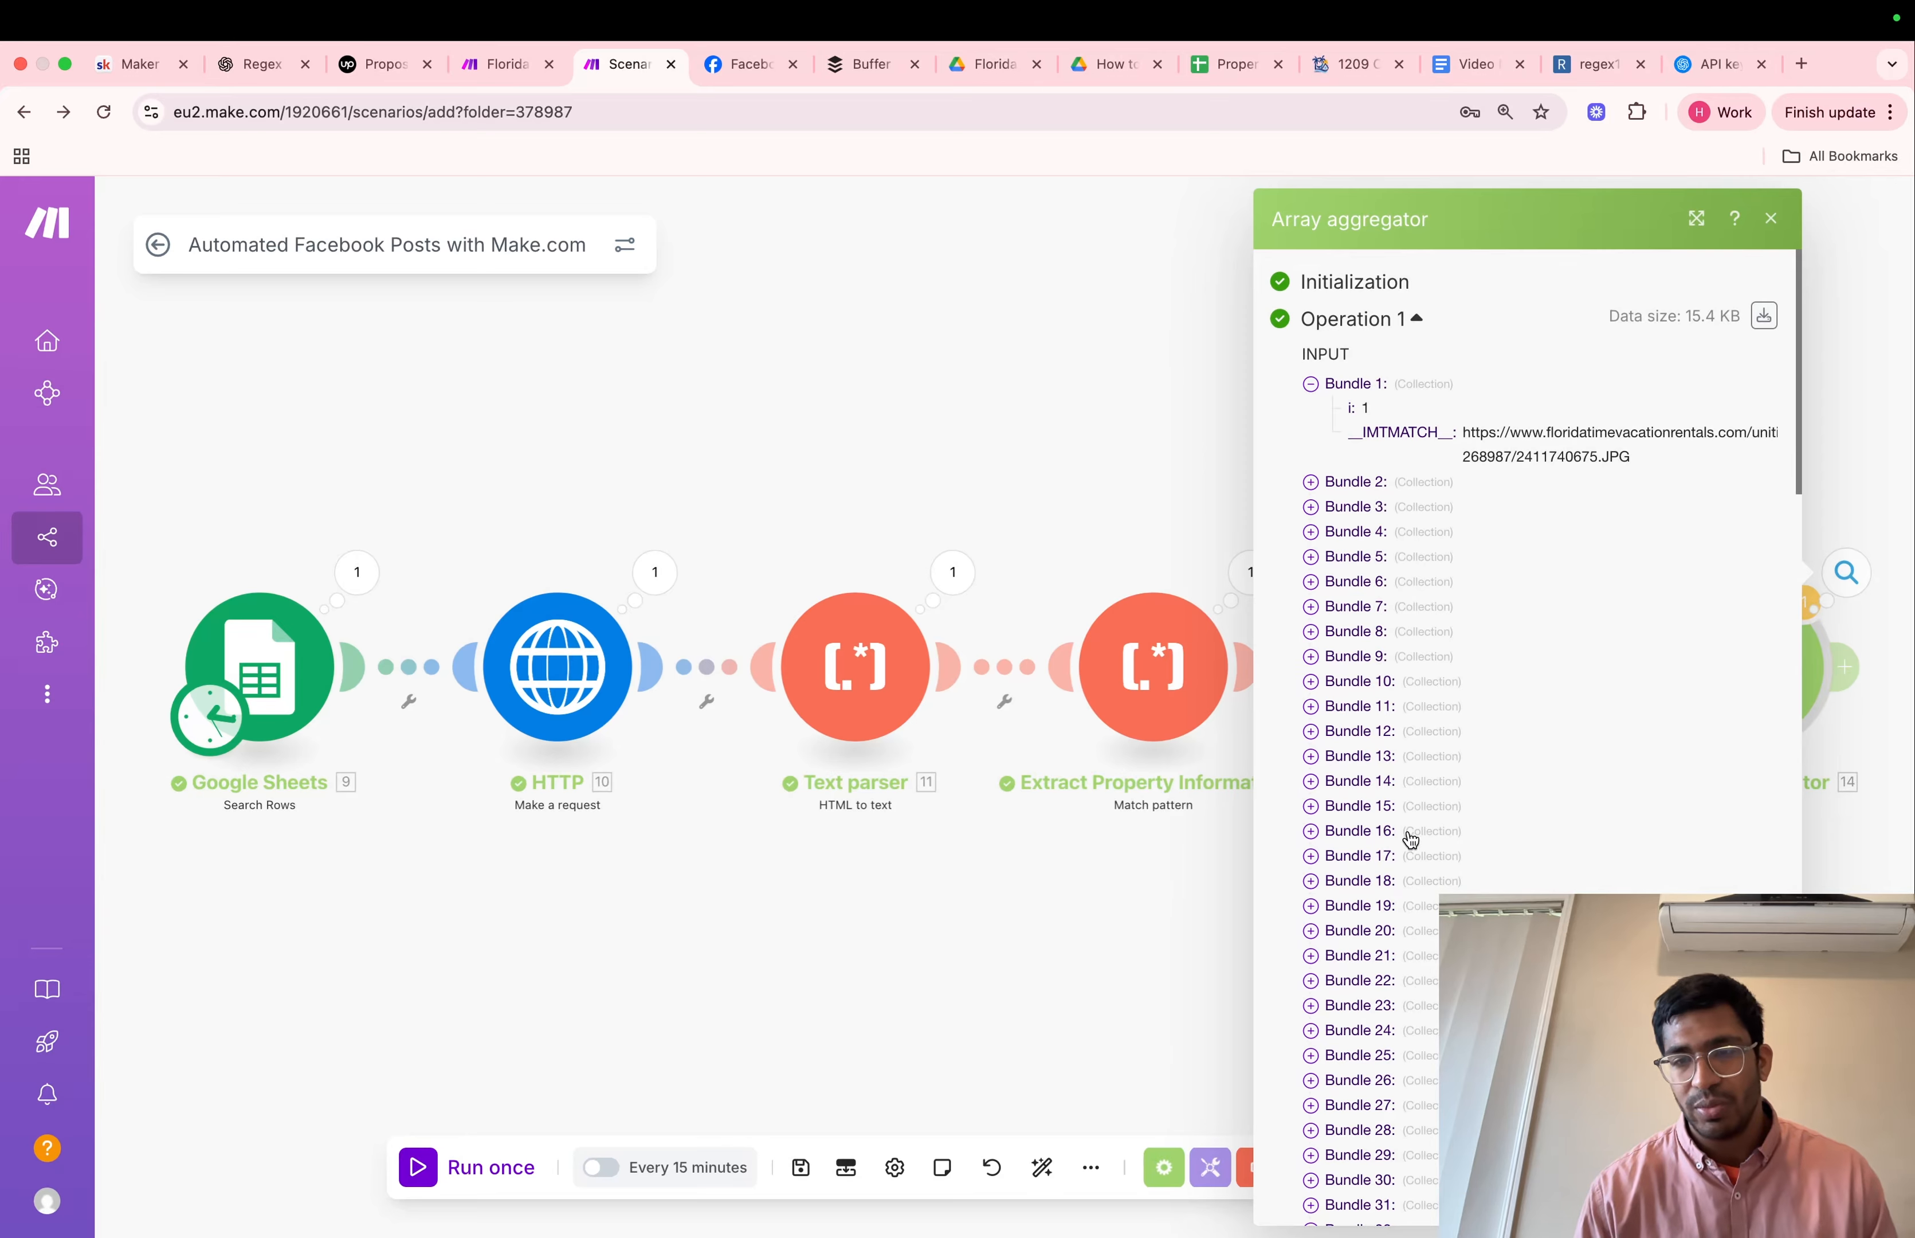
{"action": "scroll", "coordinate": [1408, 837], "scroll_direction": "down", "scroll_amount": 15}
{"action": "scroll", "coordinate": [1410, 839], "scroll_direction": "down", "scroll_amount": 20}
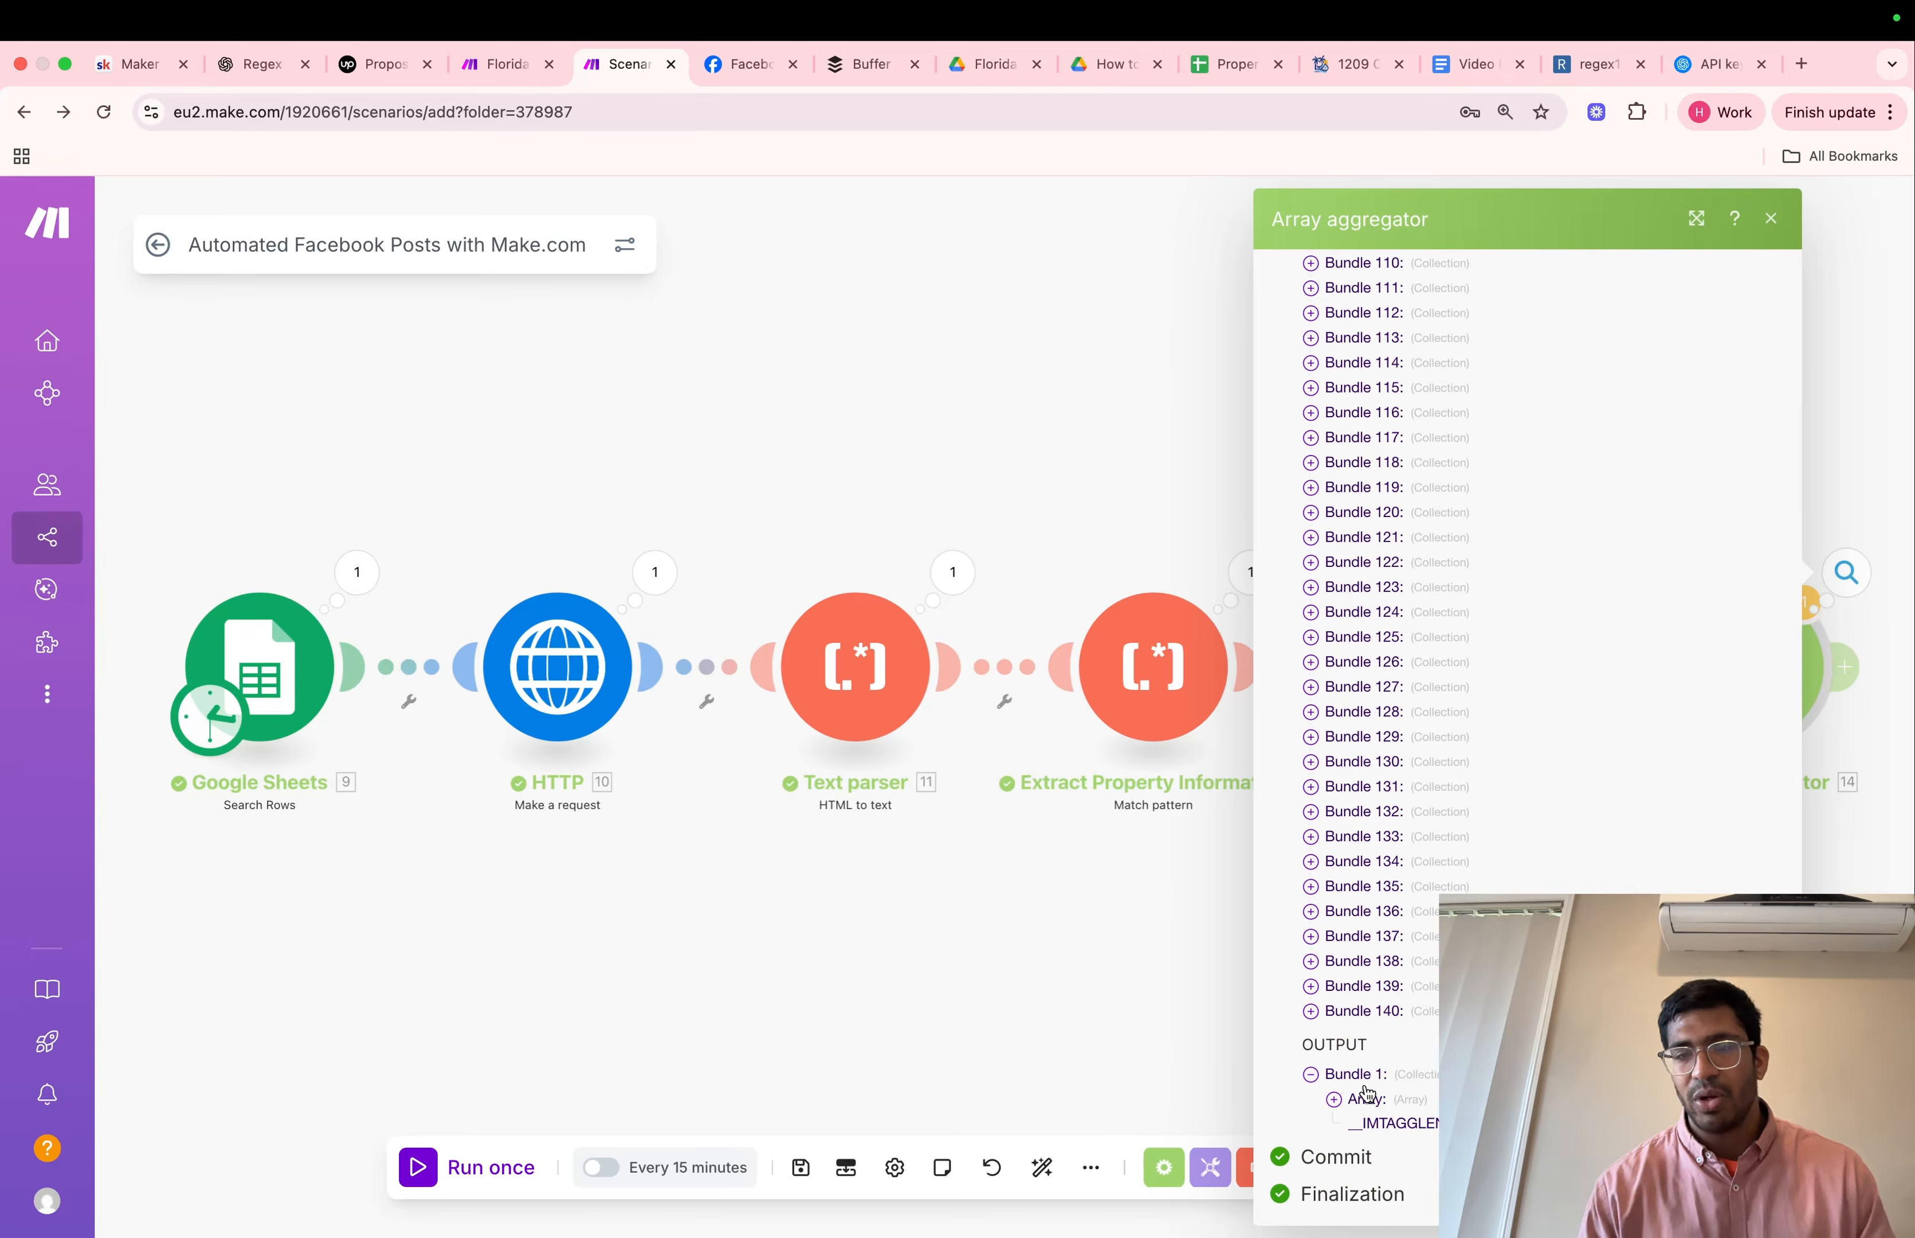
{"action": "left_click", "coordinate": [1774, 219]}
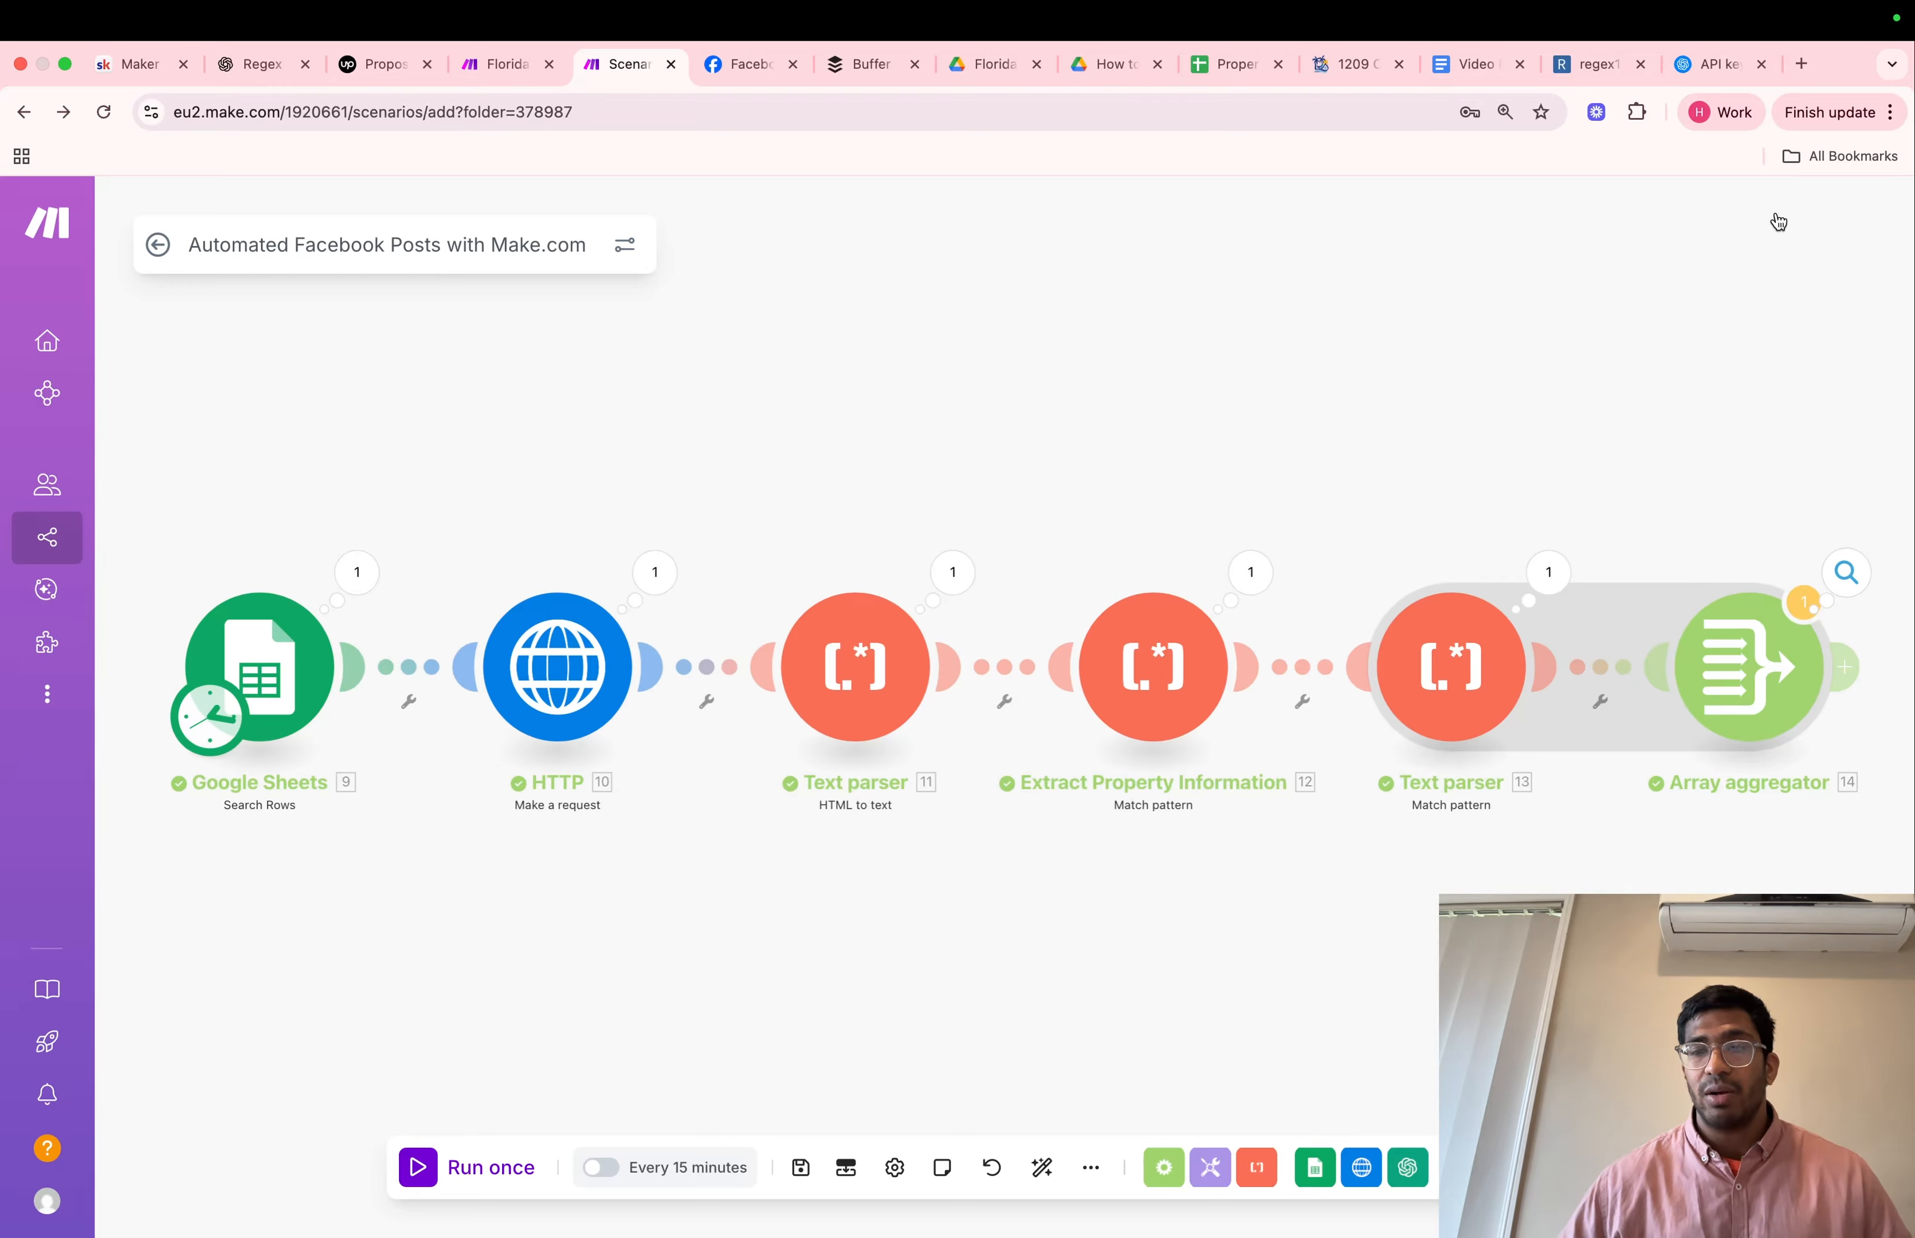
Add an OpenAI Create a model response module after the Array aggregator, using the My OpenAI connection connection
{"action": "scroll", "coordinate": [1690, 322], "scroll_direction": "right", "scroll_amount": 7}
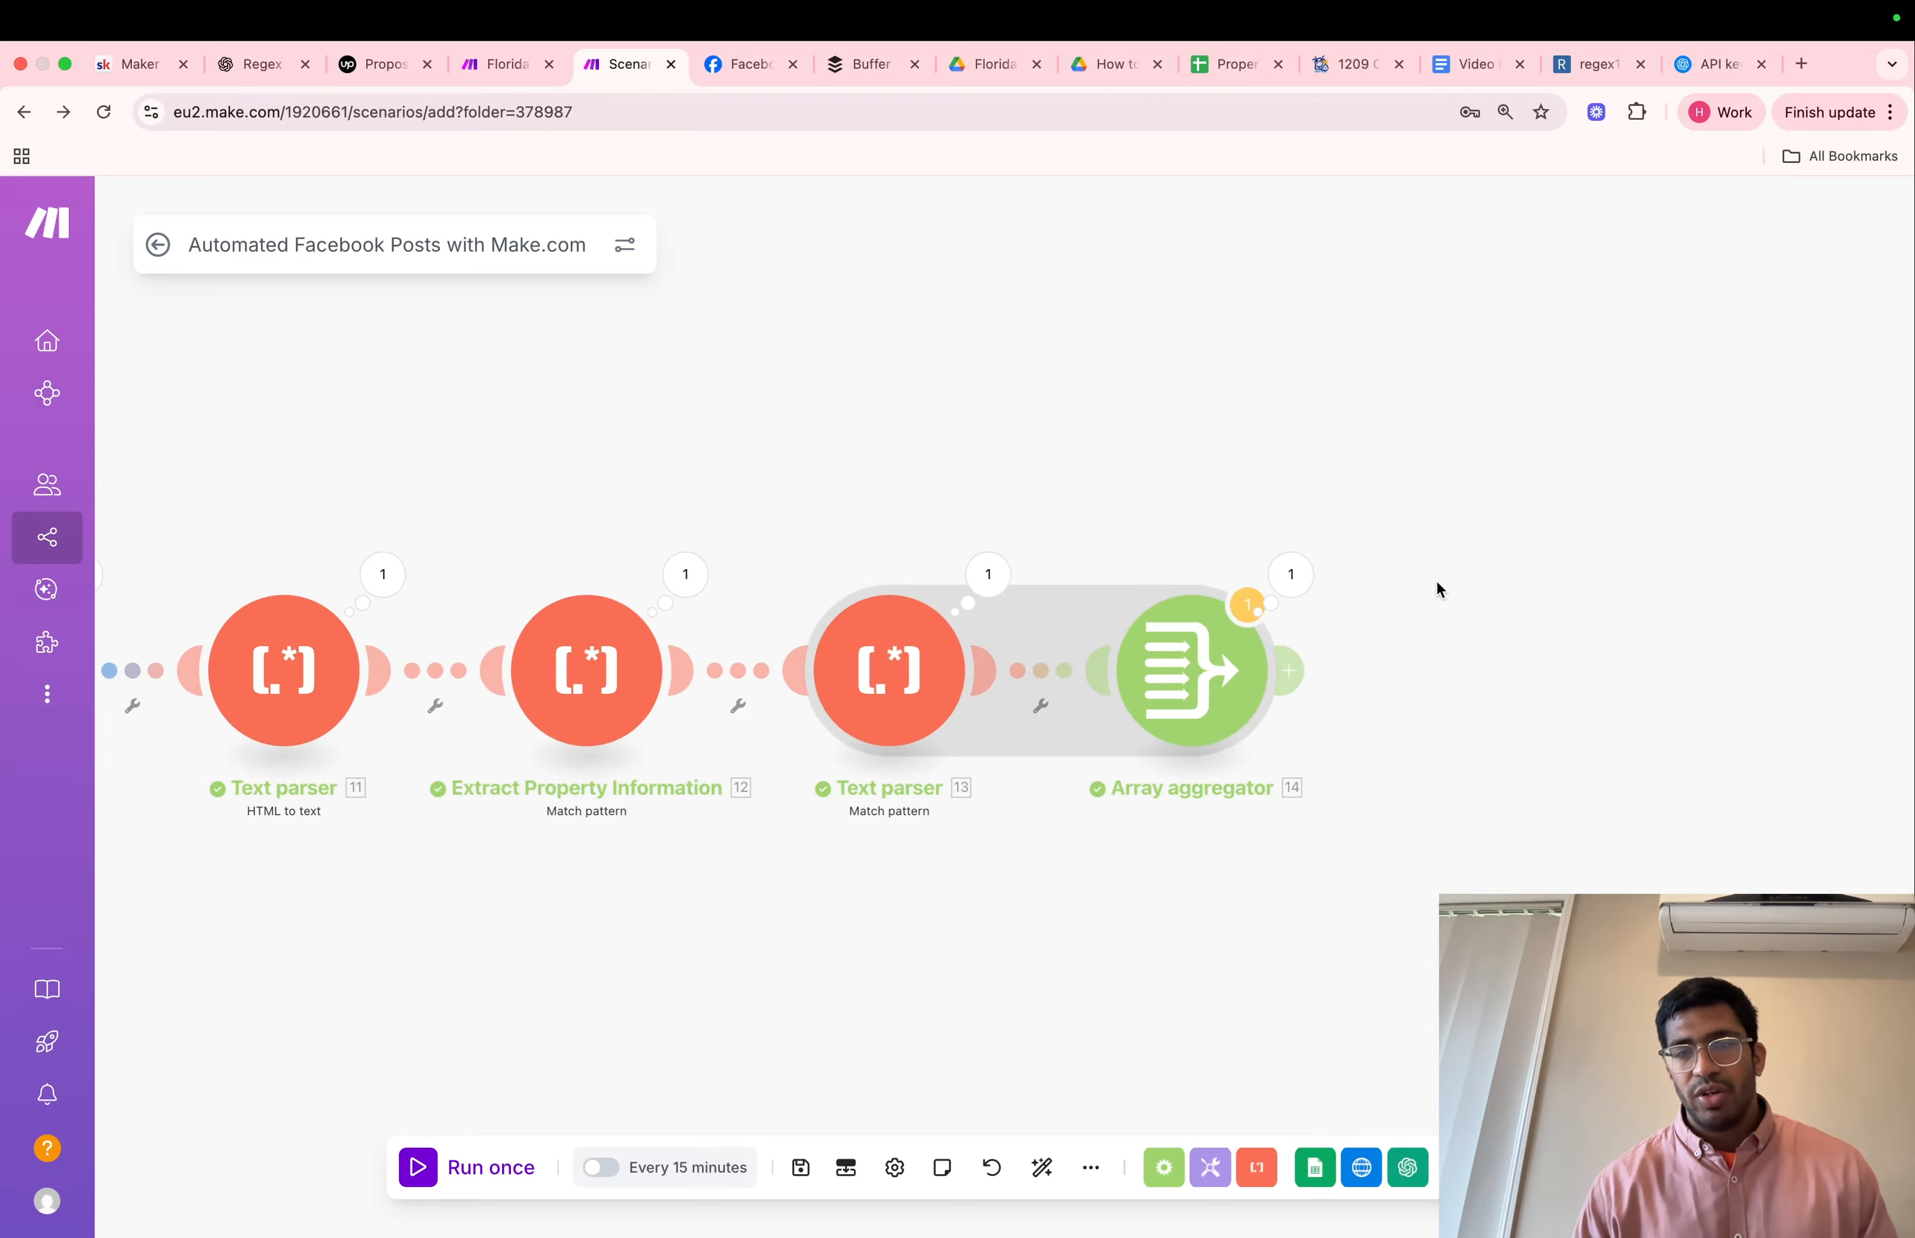
{"action": "left_click", "coordinate": [1304, 674]}
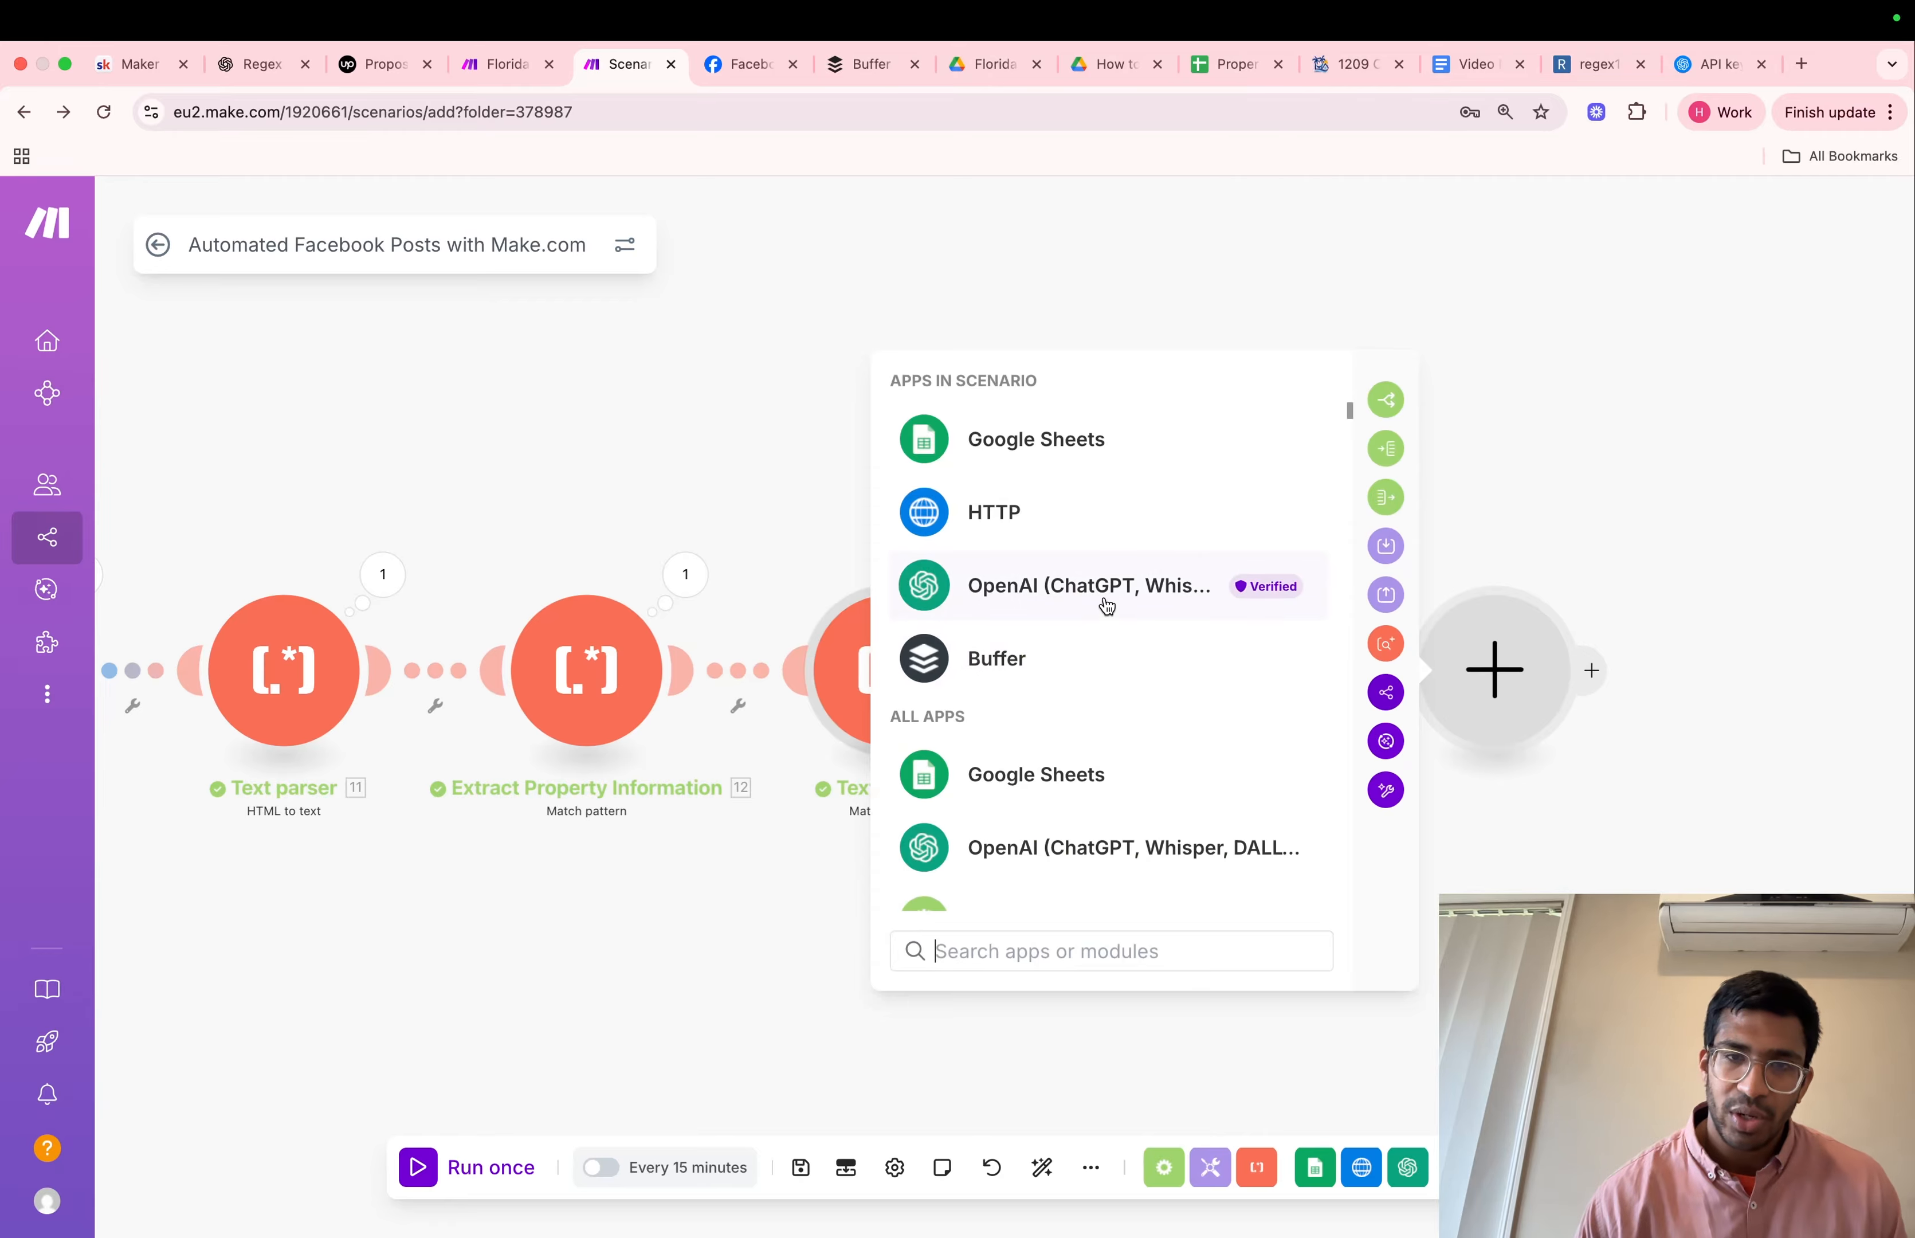
{"action": "left_click", "coordinate": [1107, 605]}
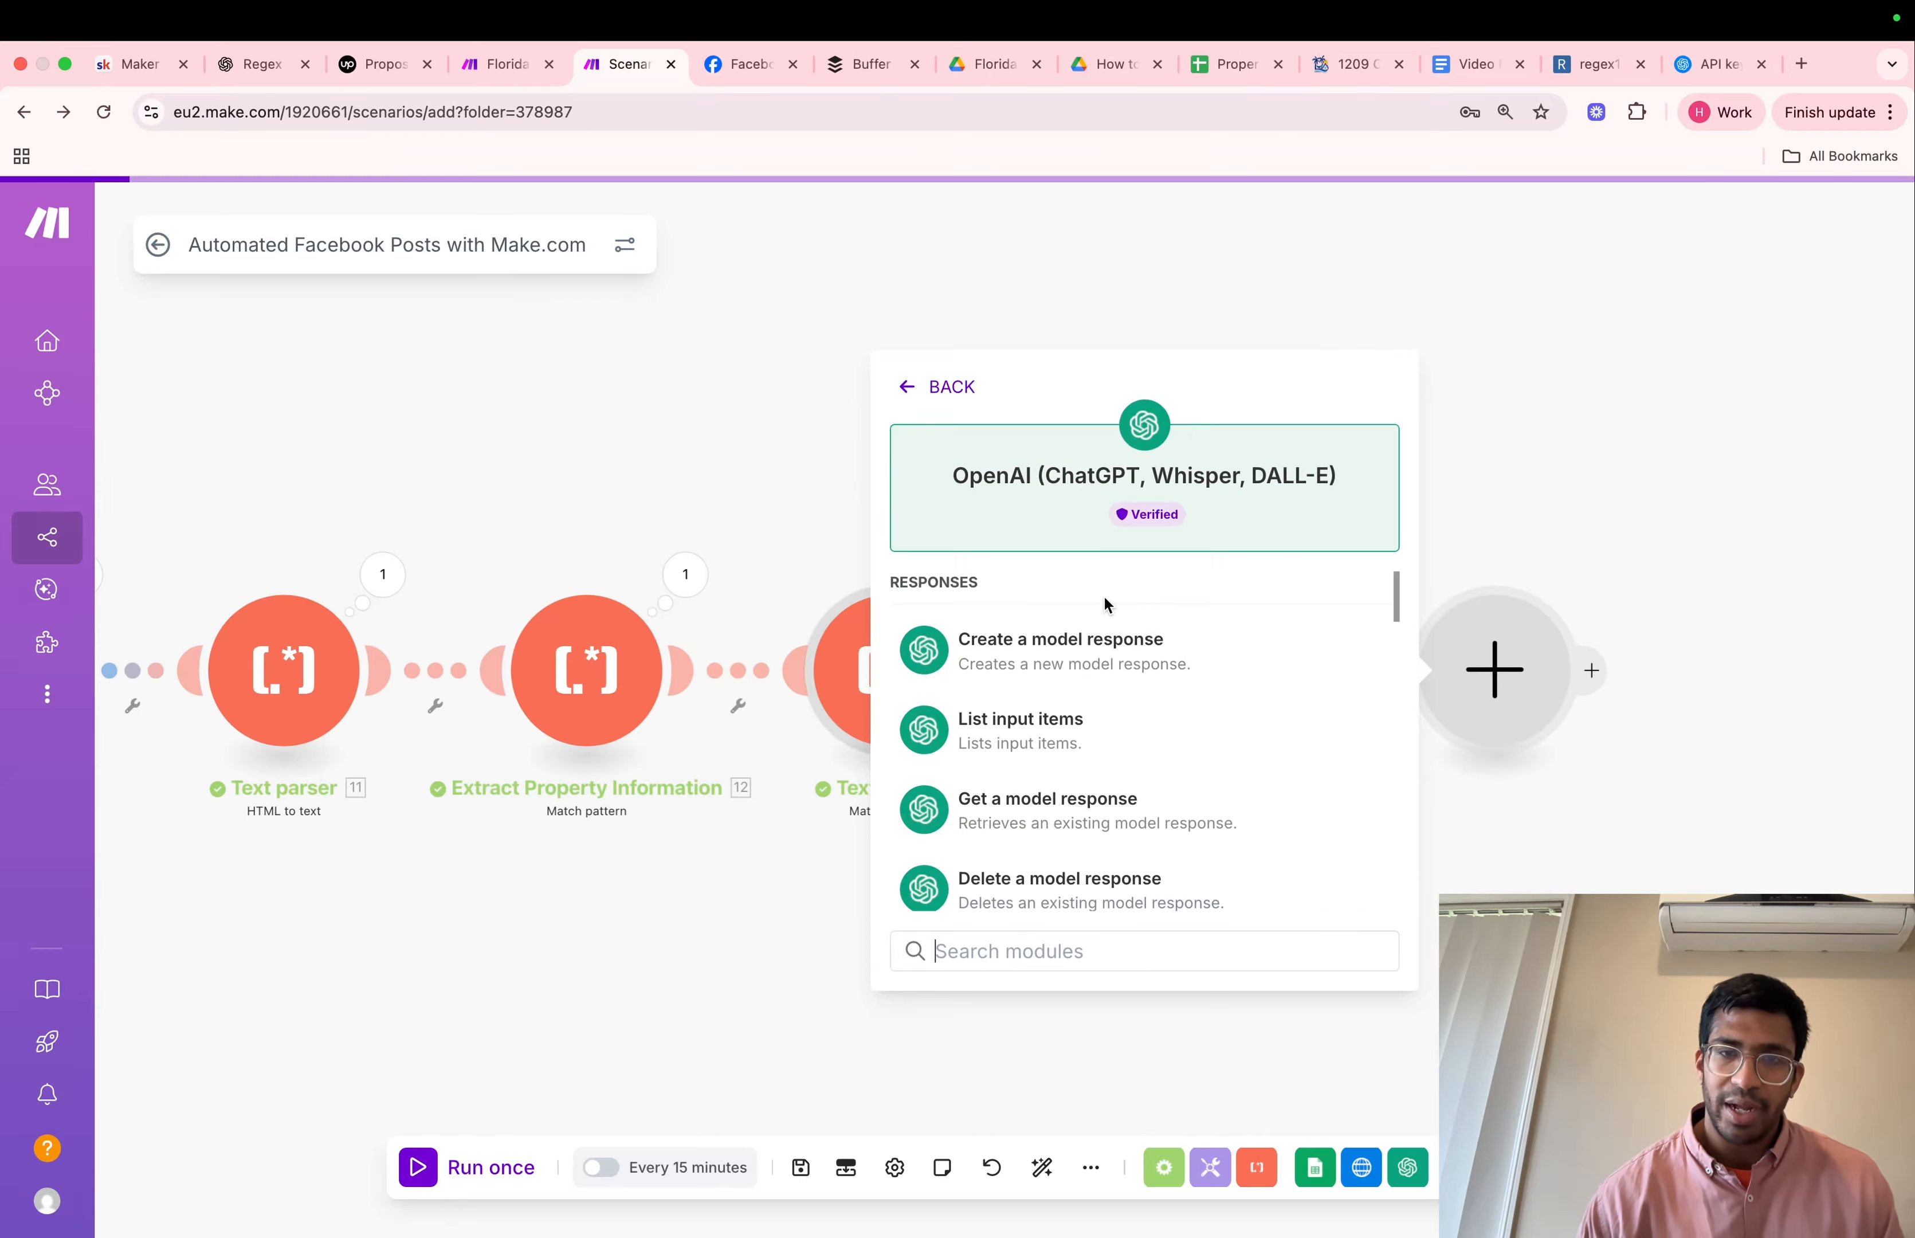
{"action": "left_click", "coordinate": [1092, 668]}
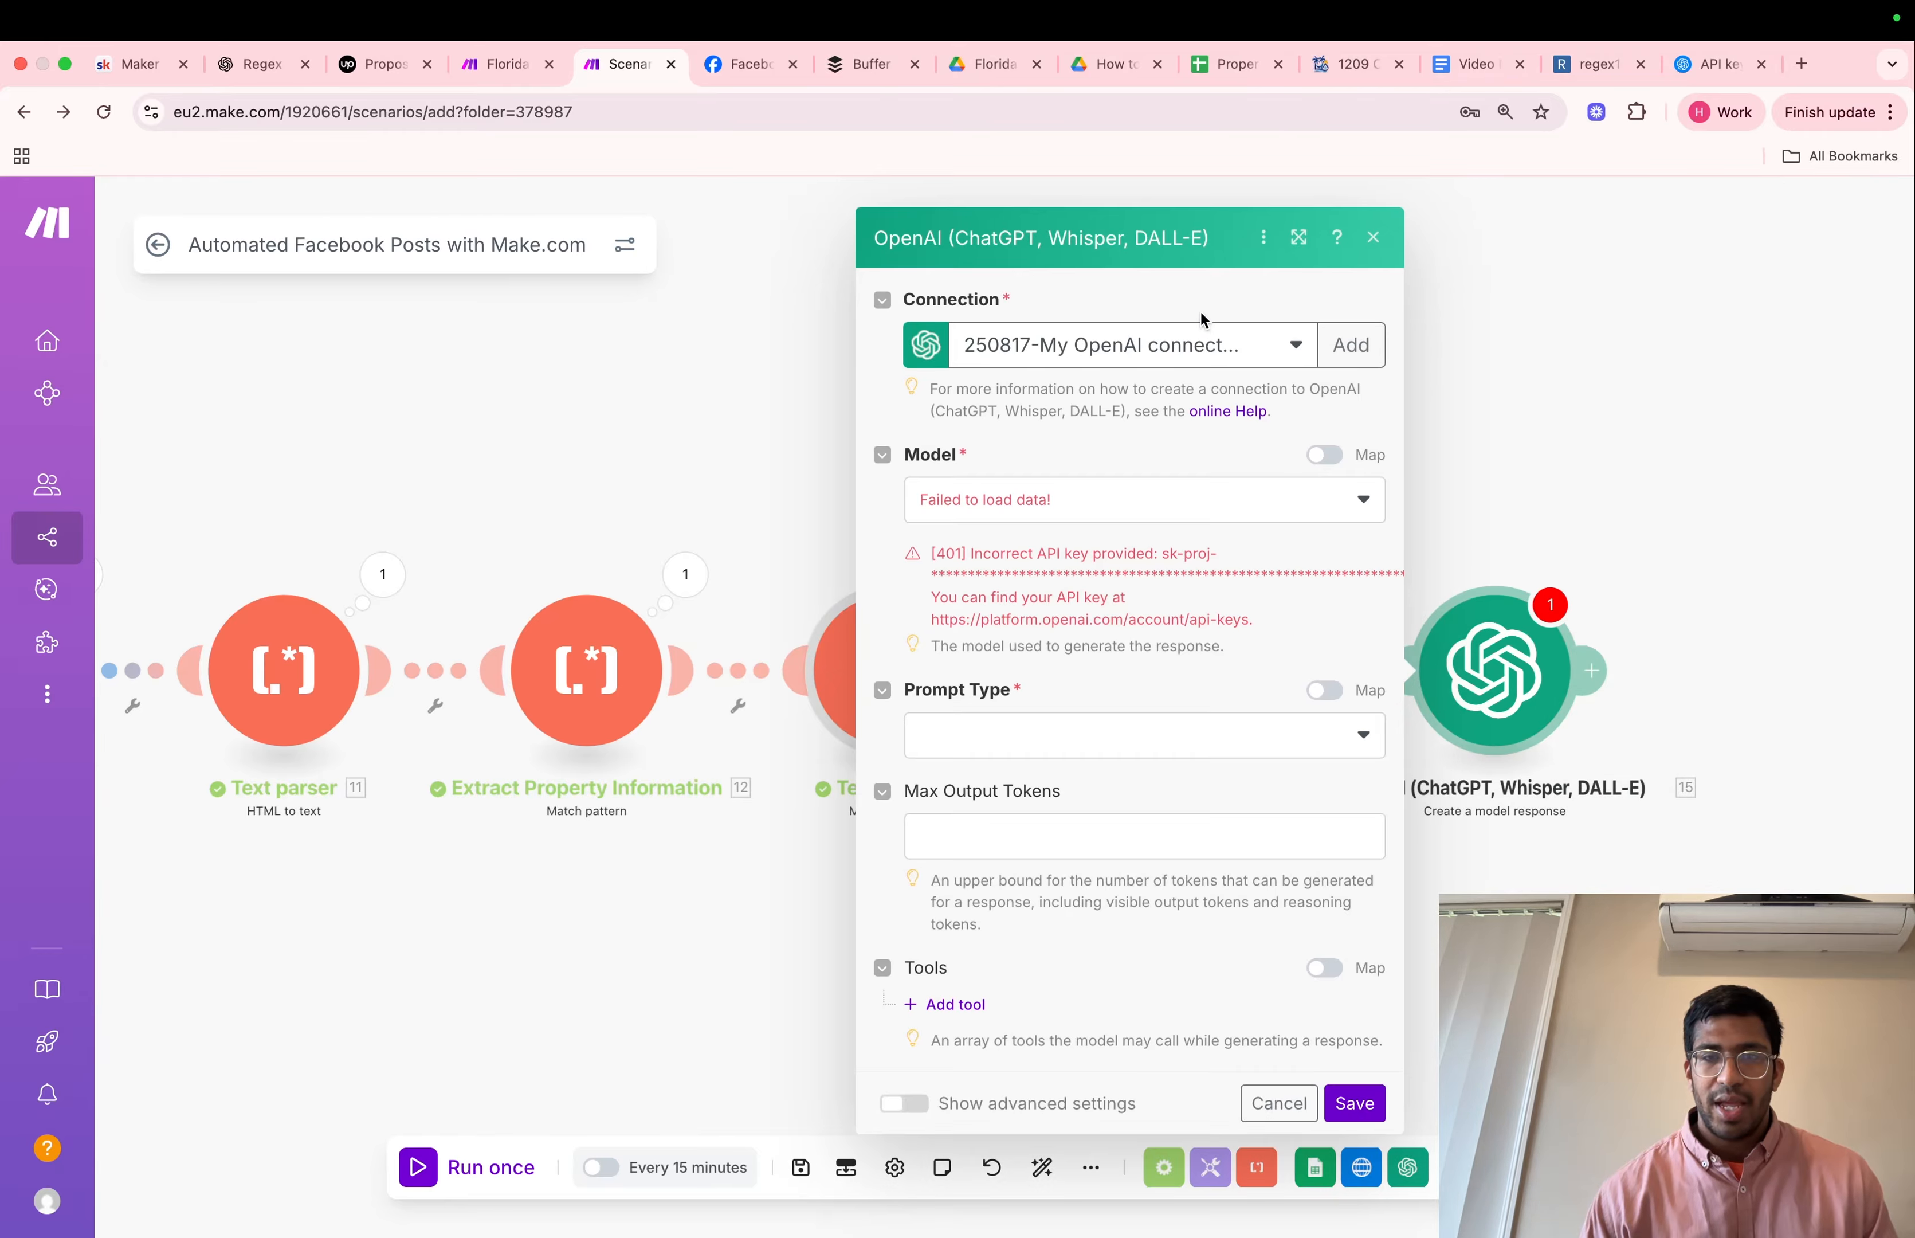
{"action": "left_click", "coordinate": [1196, 352]}
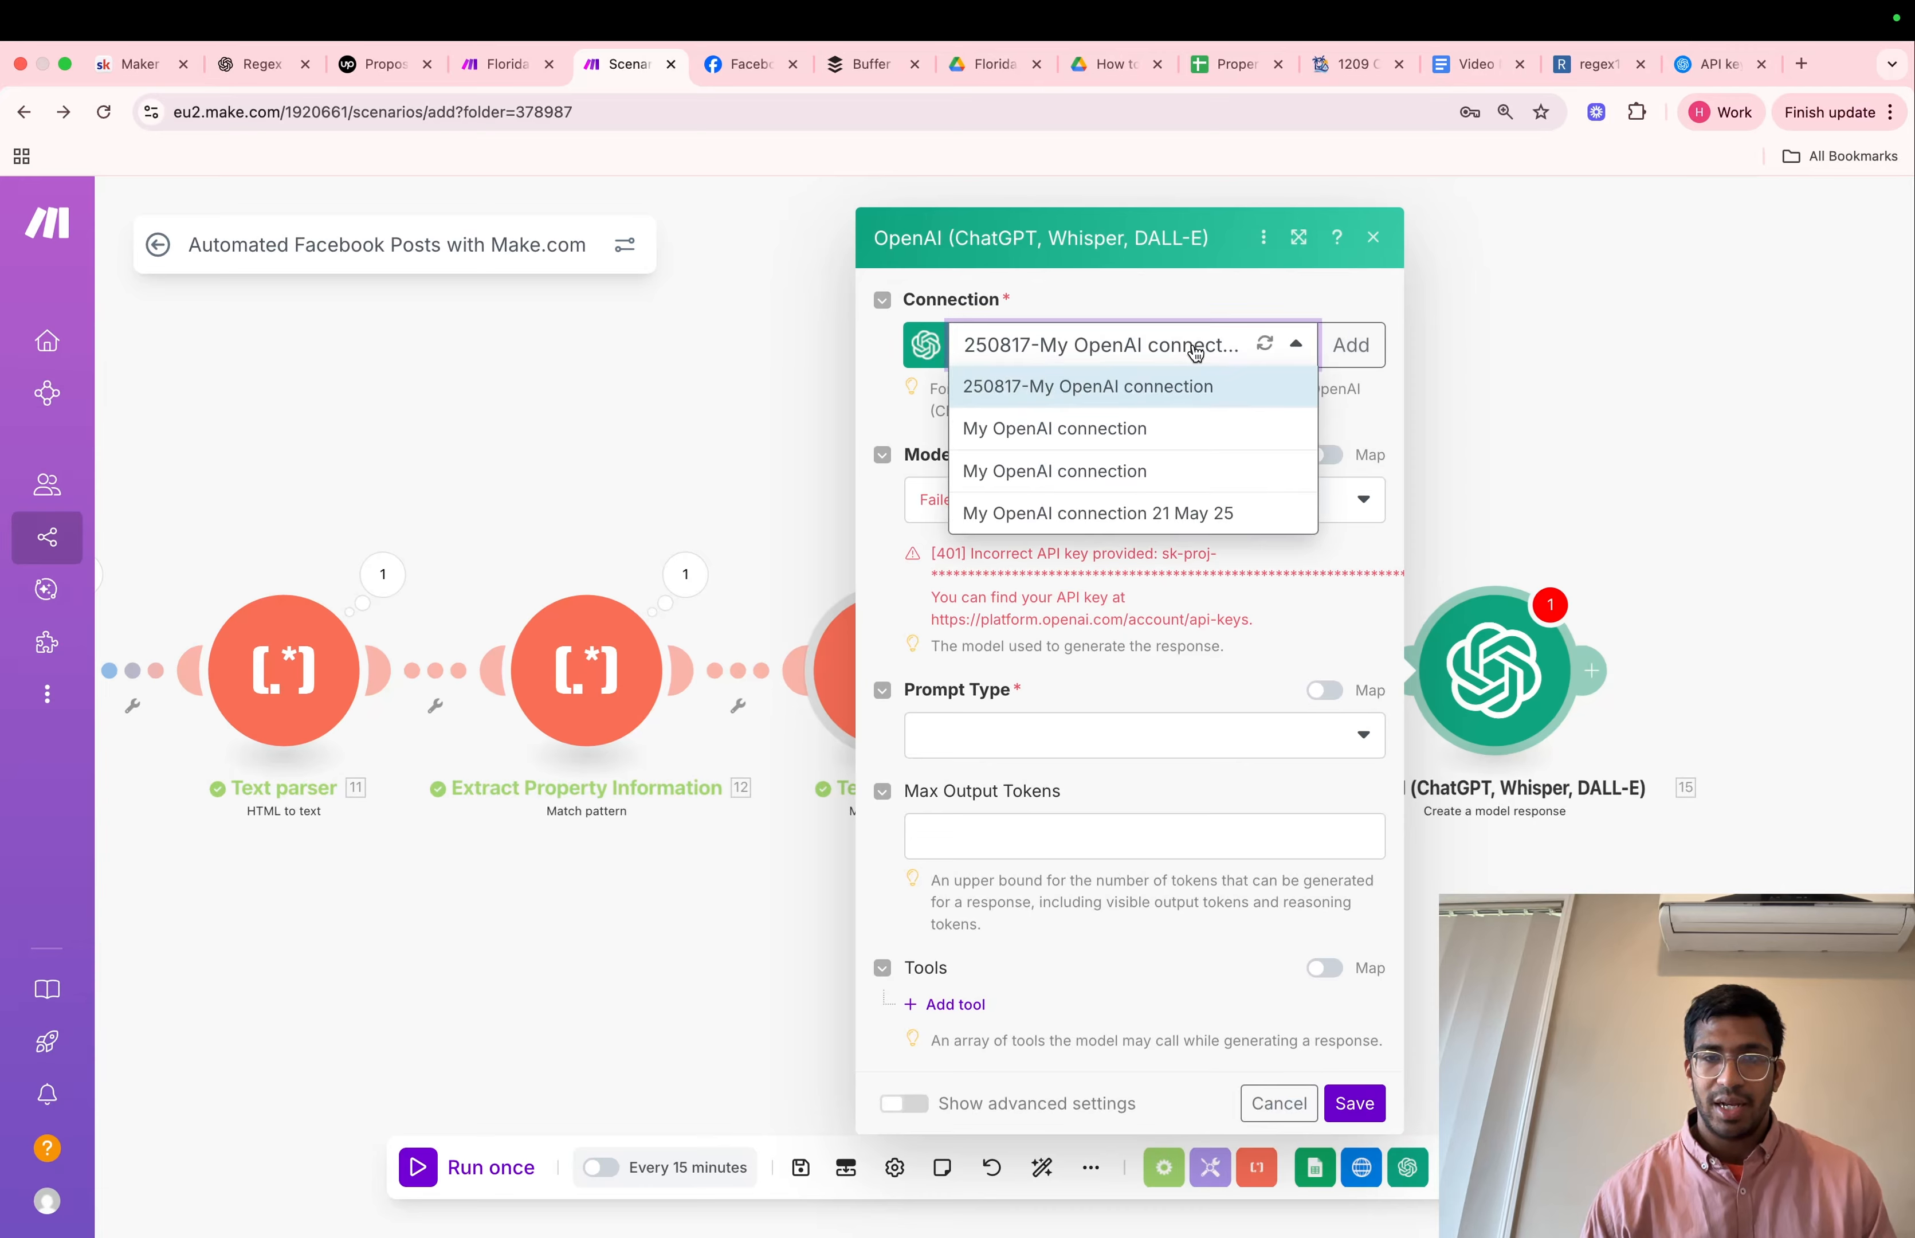
{"action": "left_click", "coordinate": [1090, 434]}
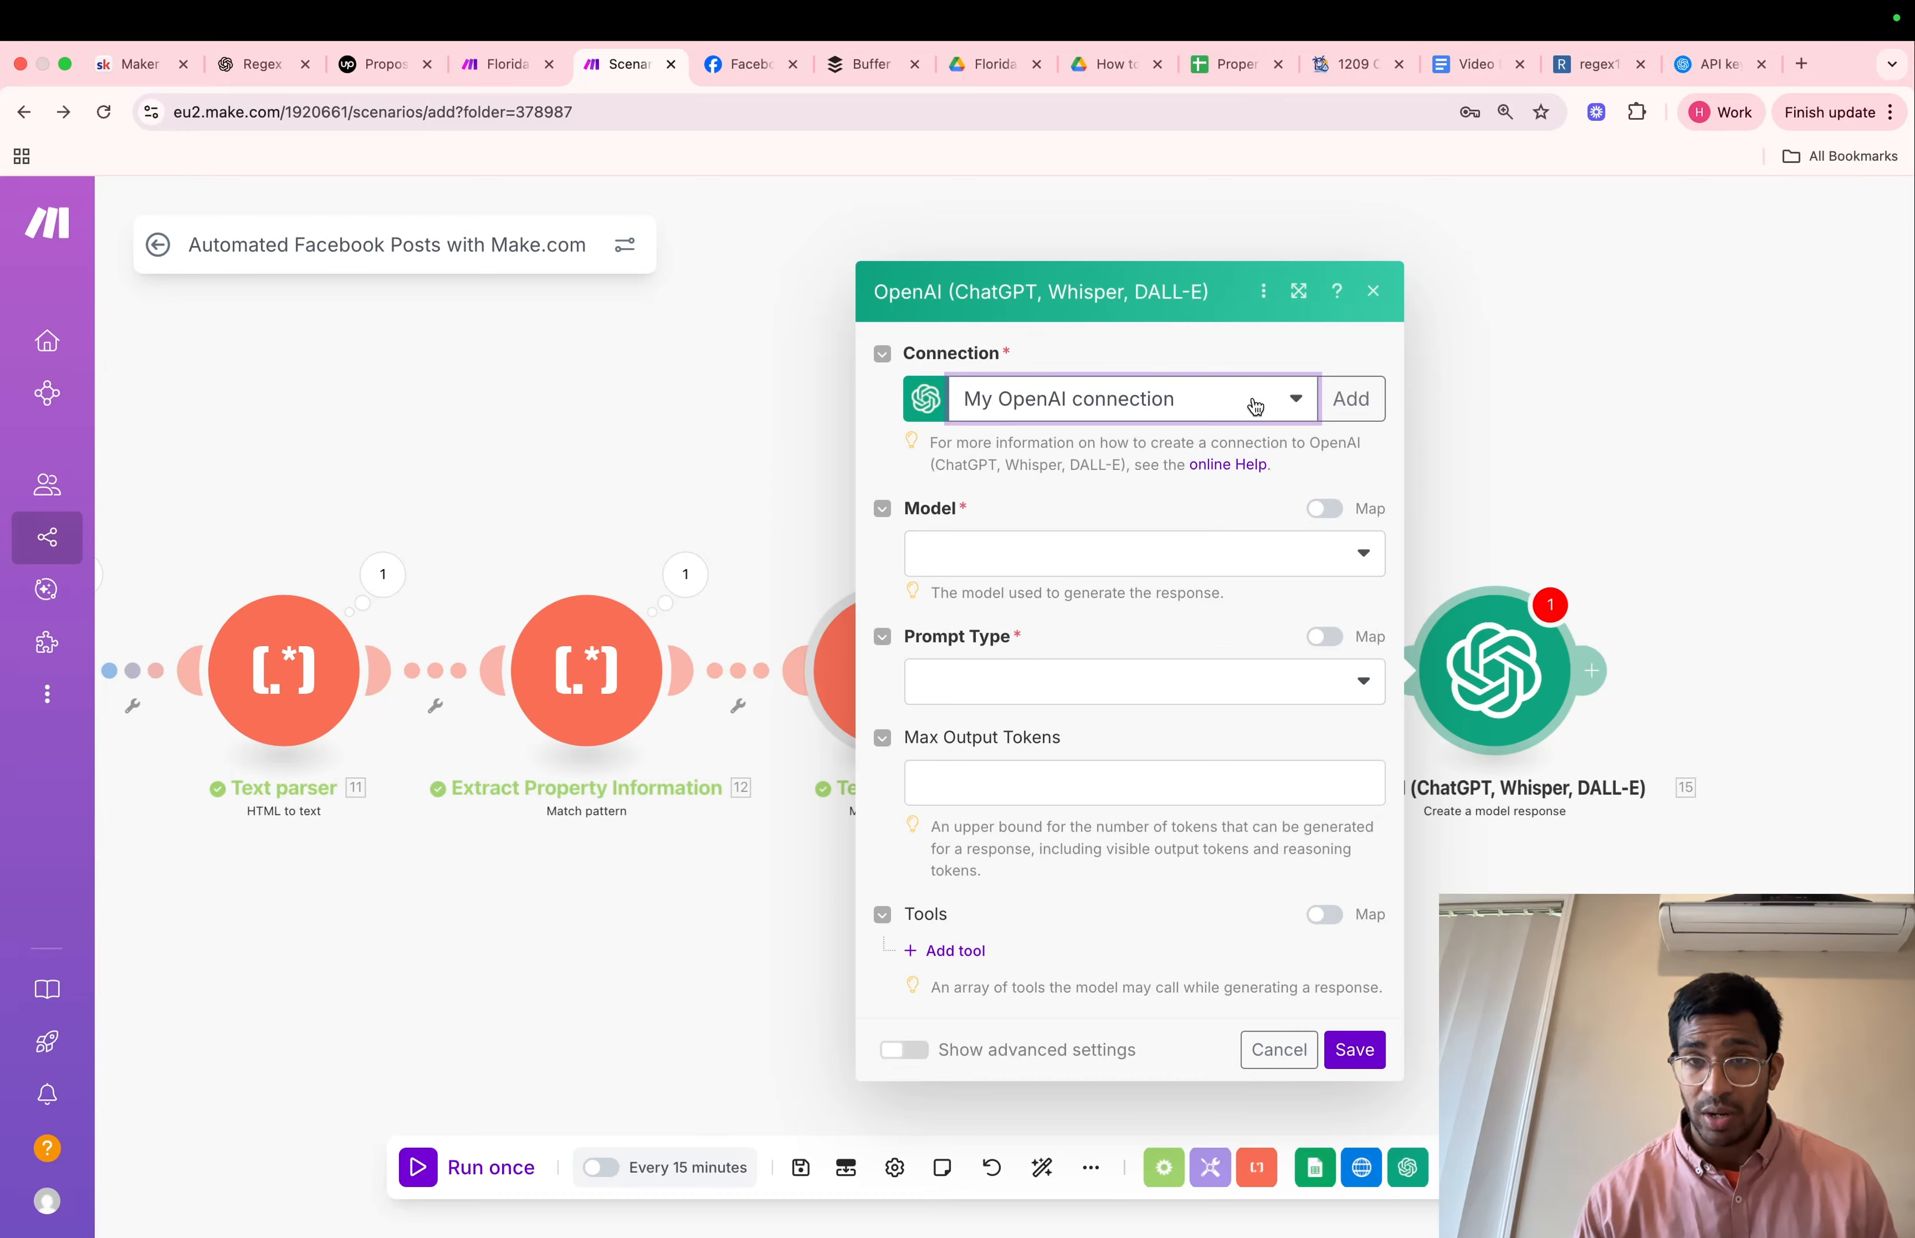
Examine the new OpenAI connection form and the secret key creation form on the OpenAI Platform's API keys page
{"action": "left_click", "coordinate": [1367, 400]}
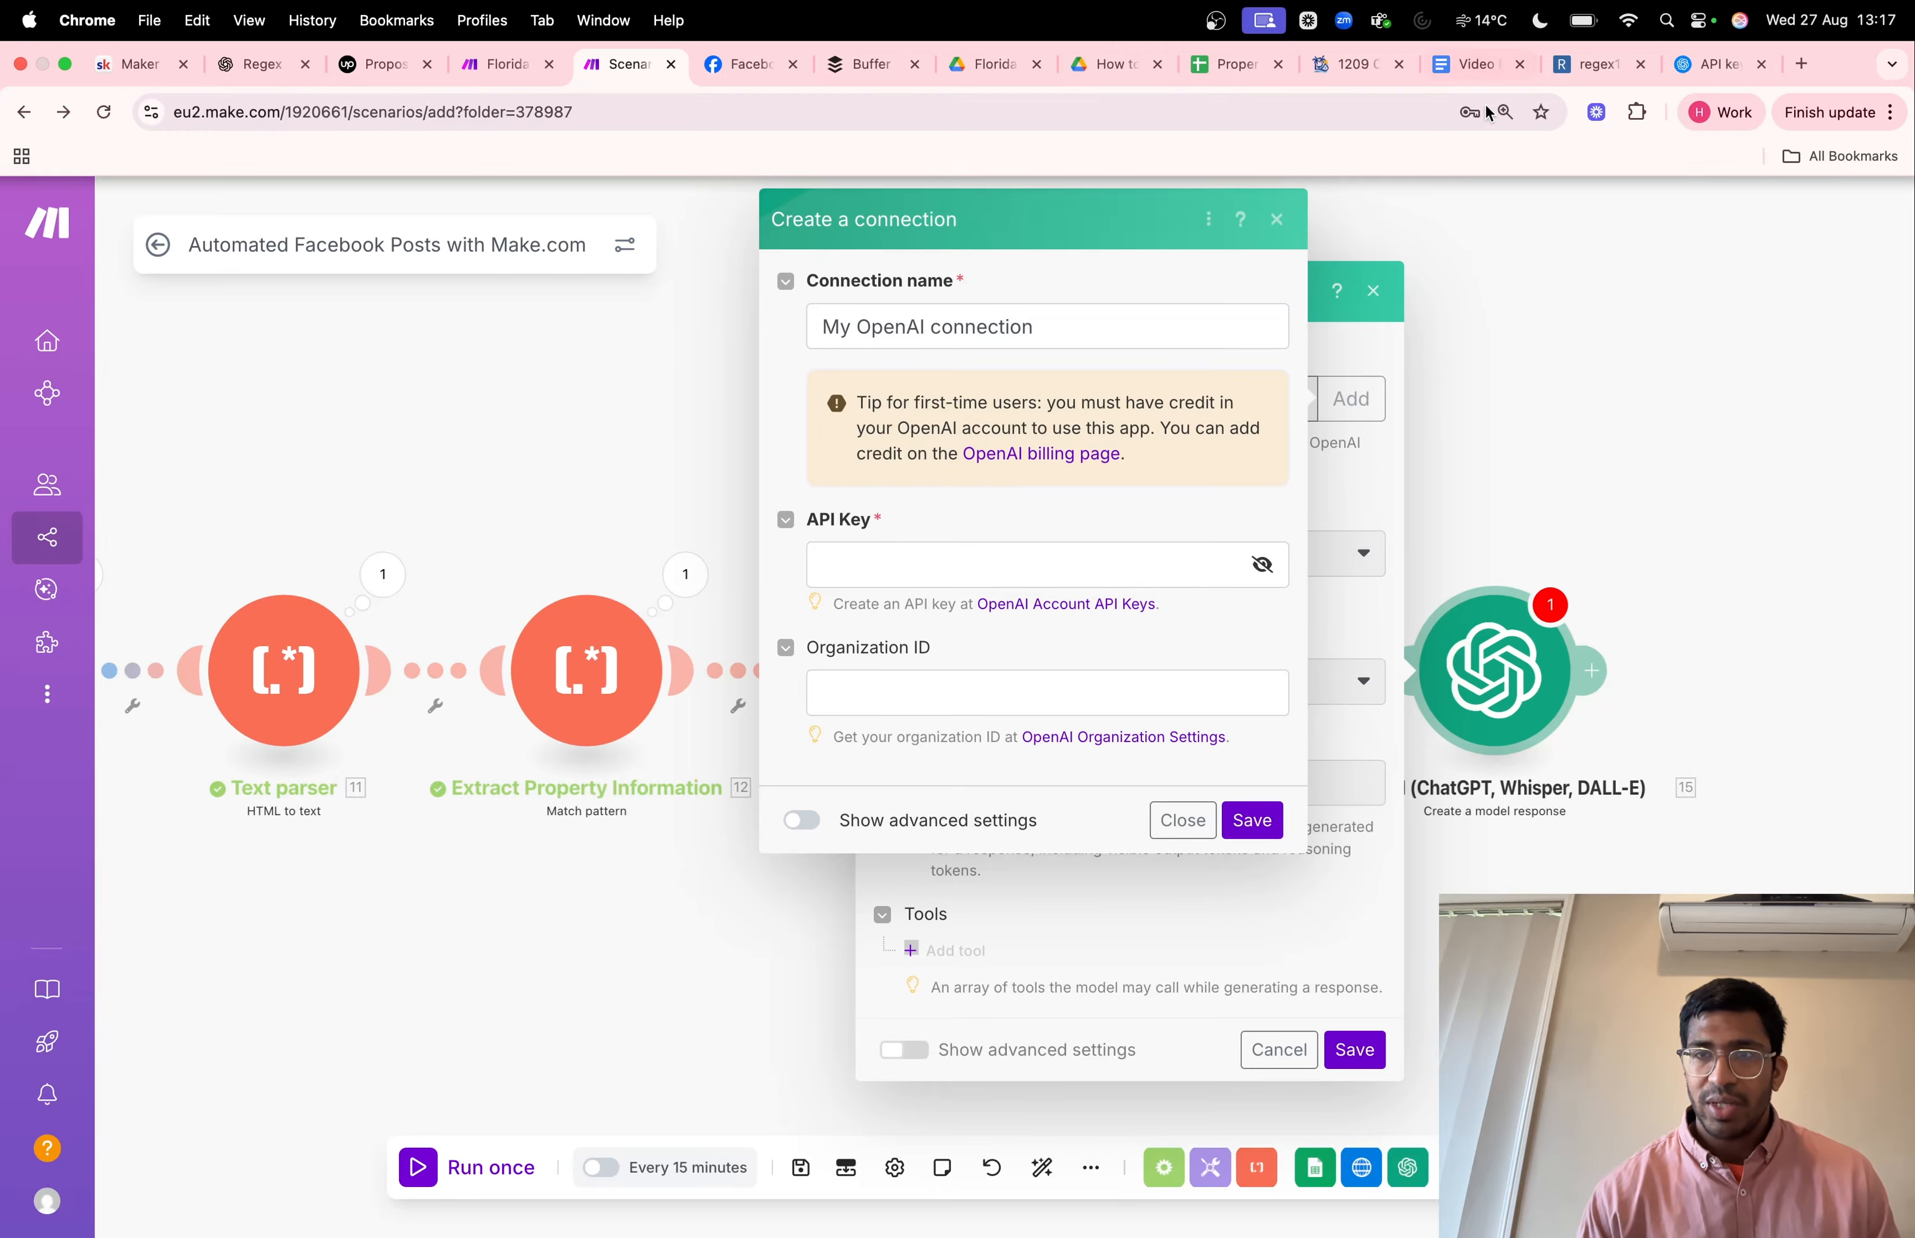
{"action": "left_click", "coordinate": [1800, 76]}
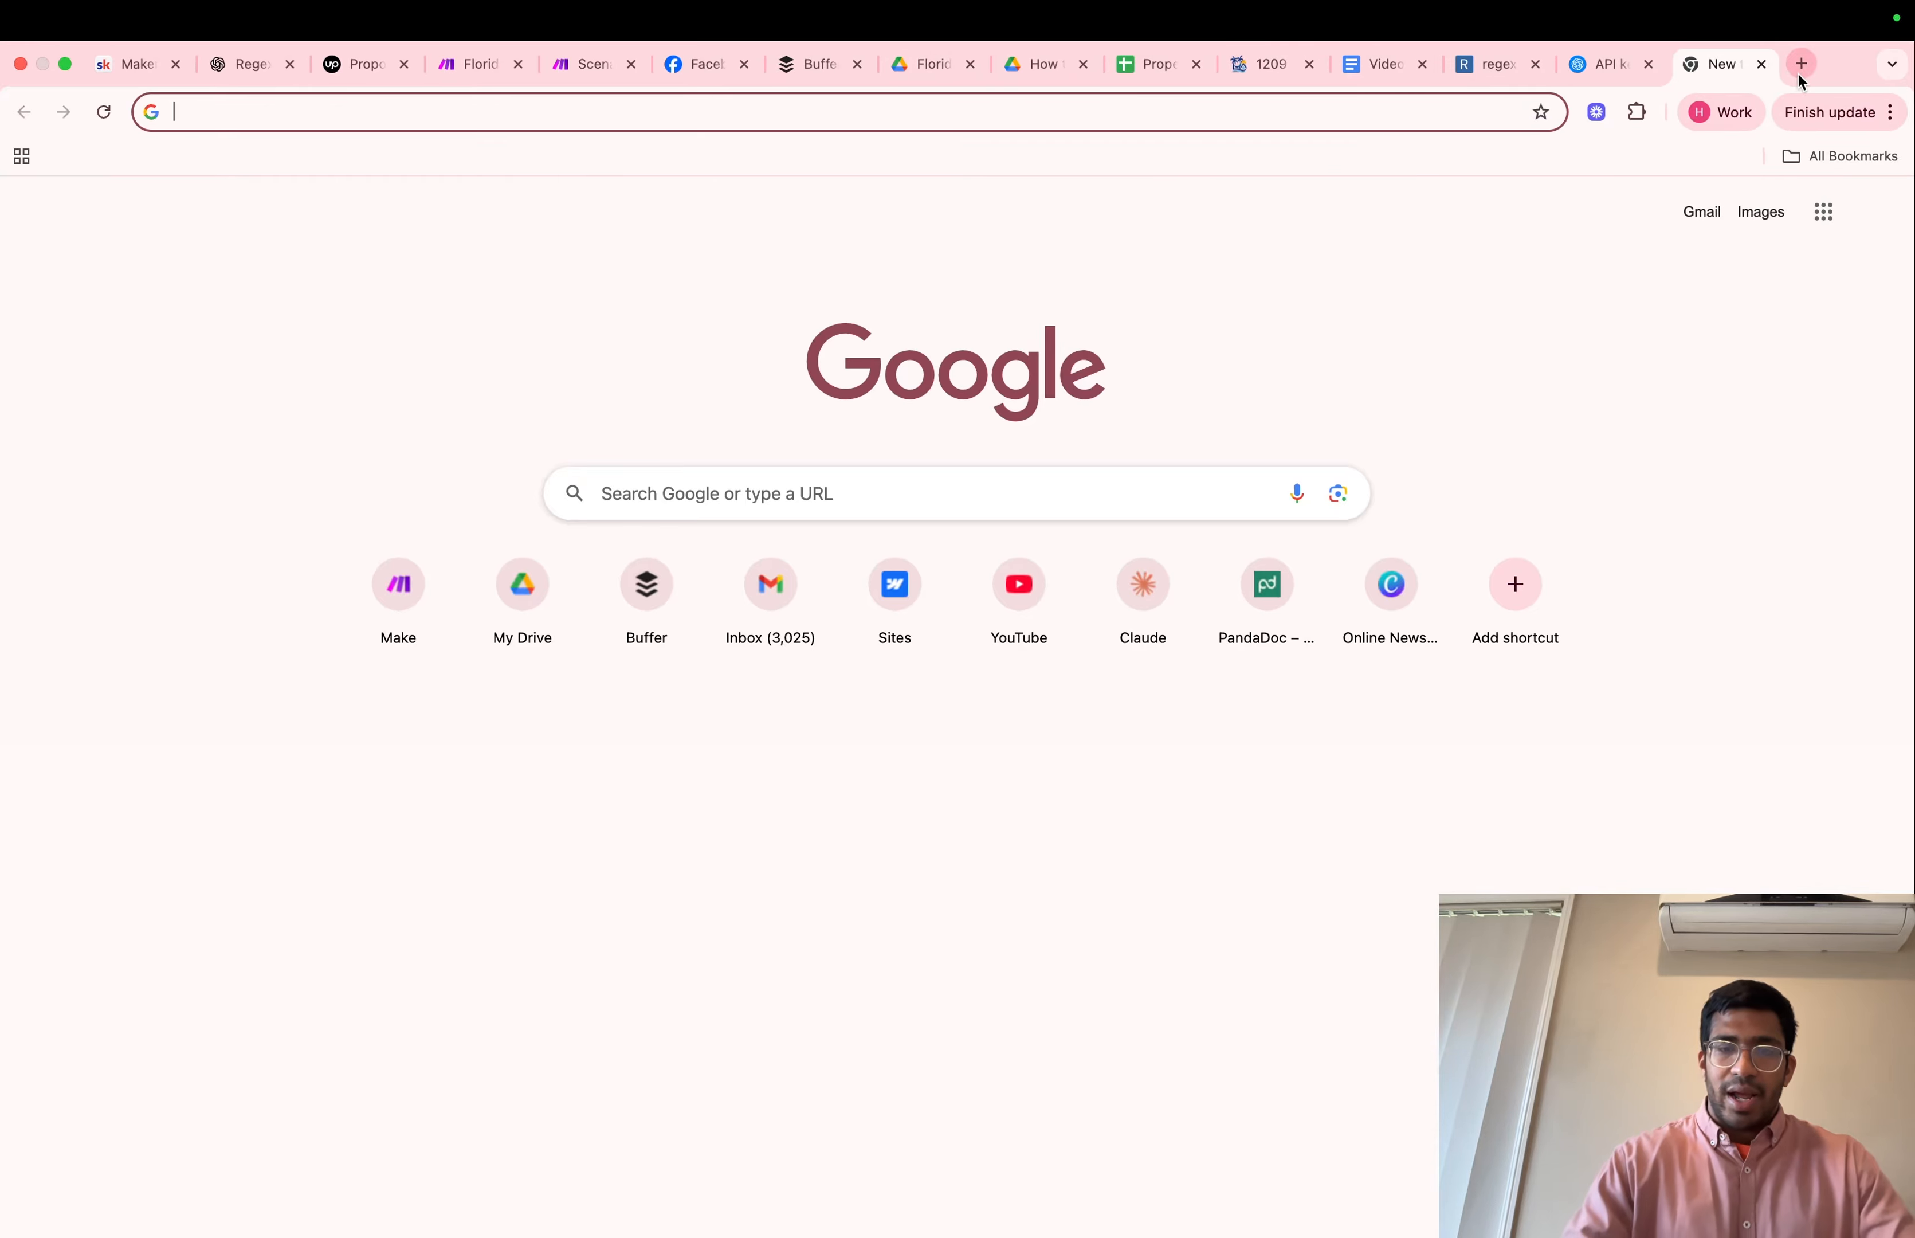
{"action": "type", "text": "open"}
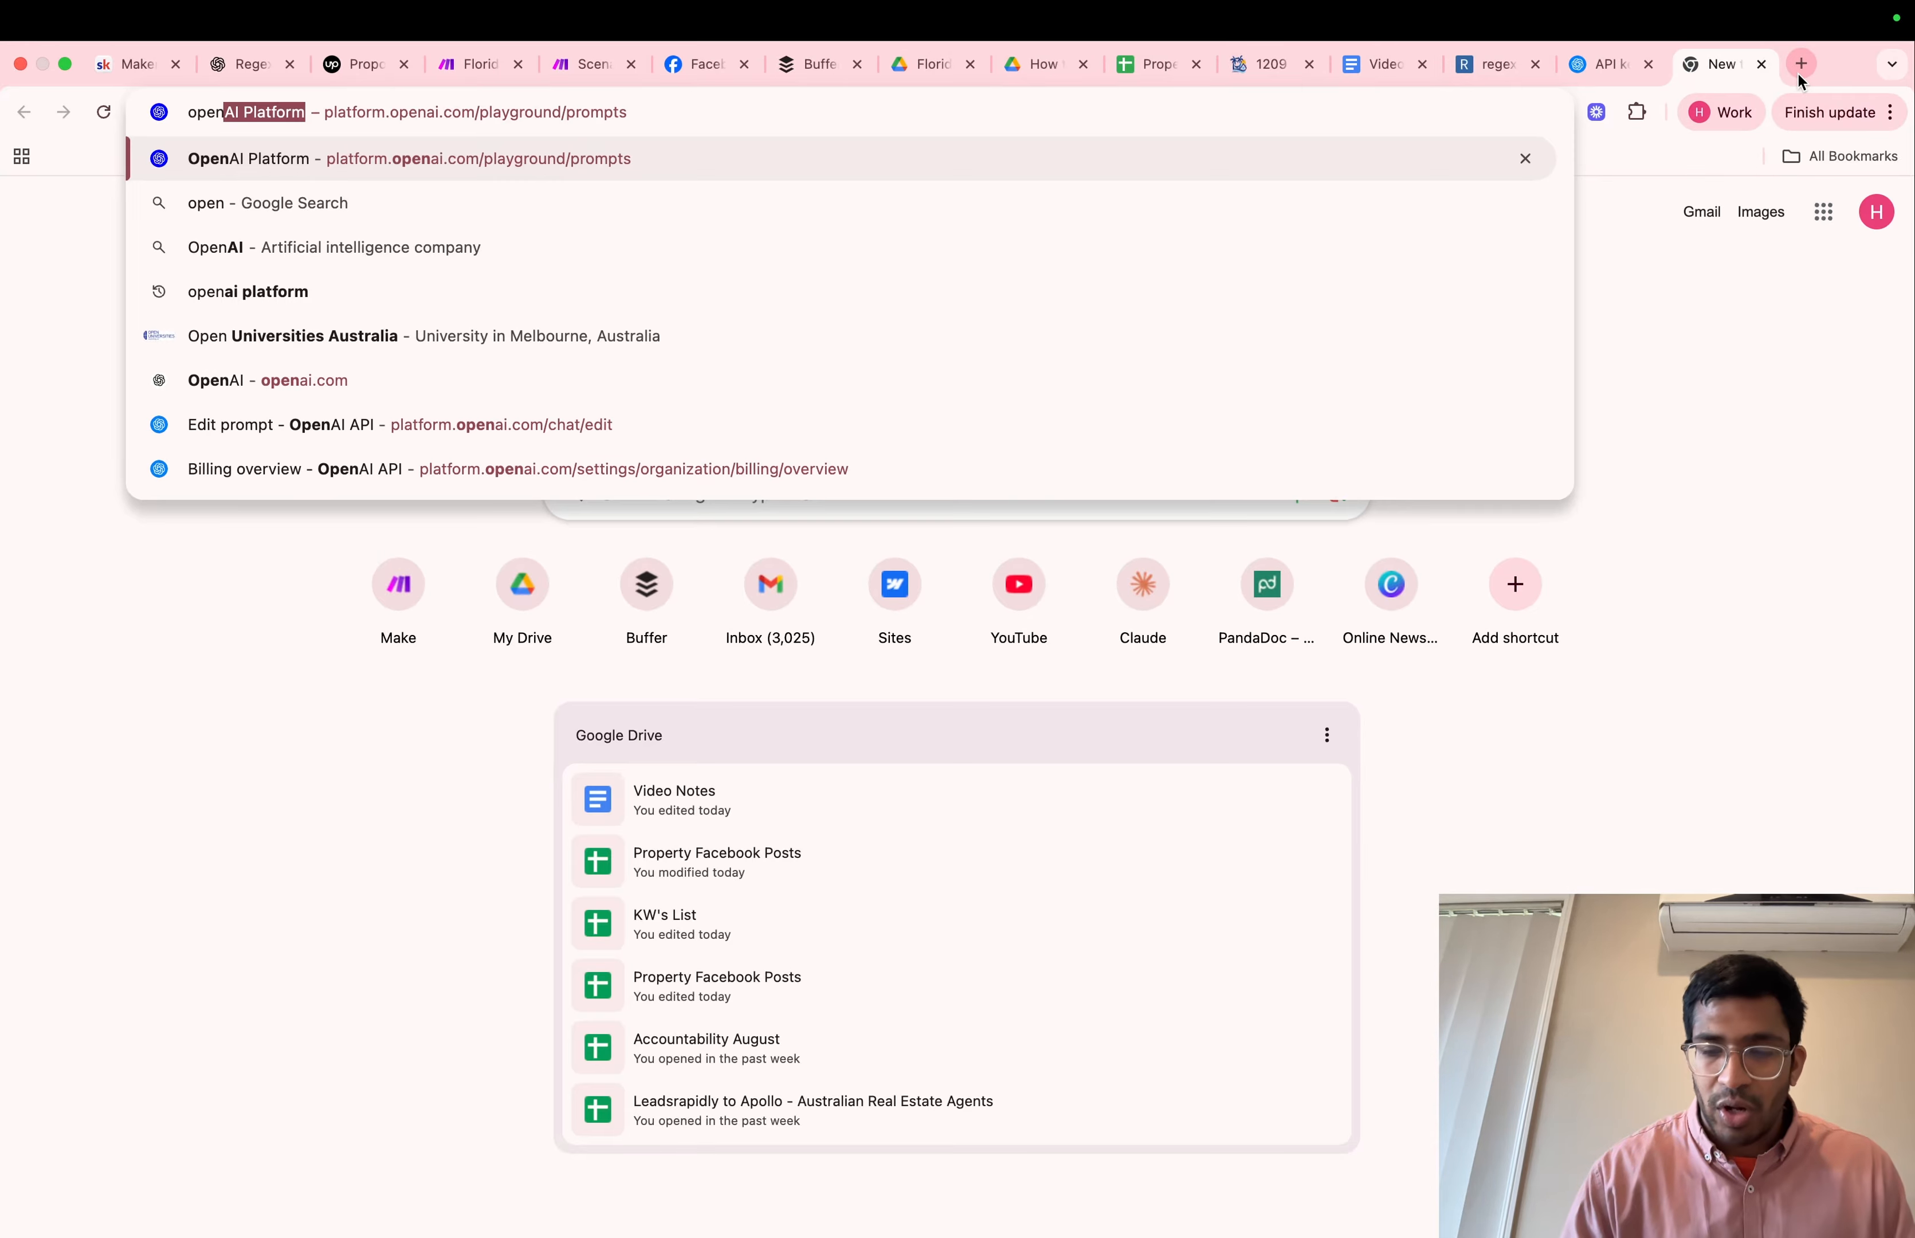
{"action": "key", "text": "Return"}
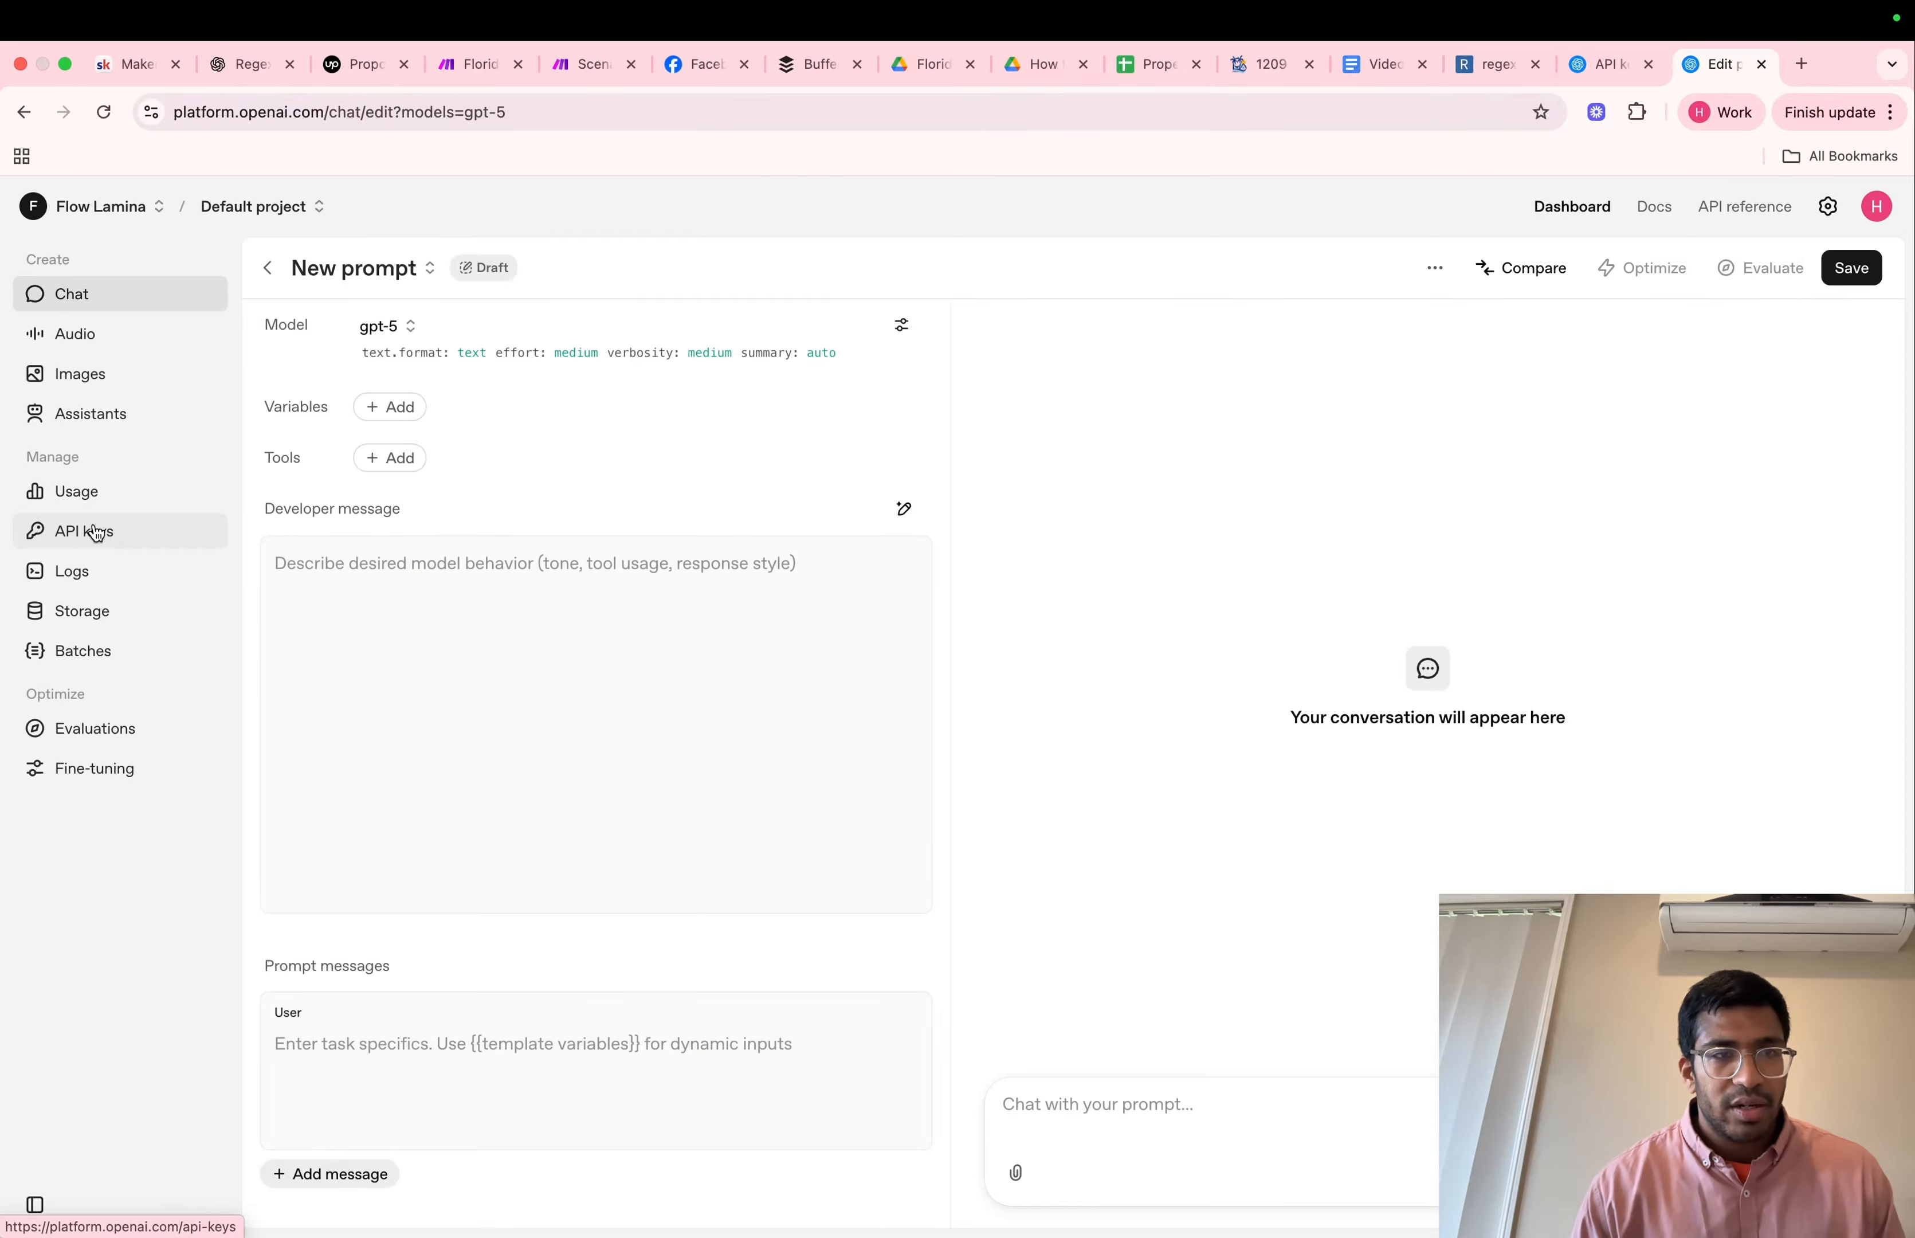
{"action": "left_click", "coordinate": [95, 533]}
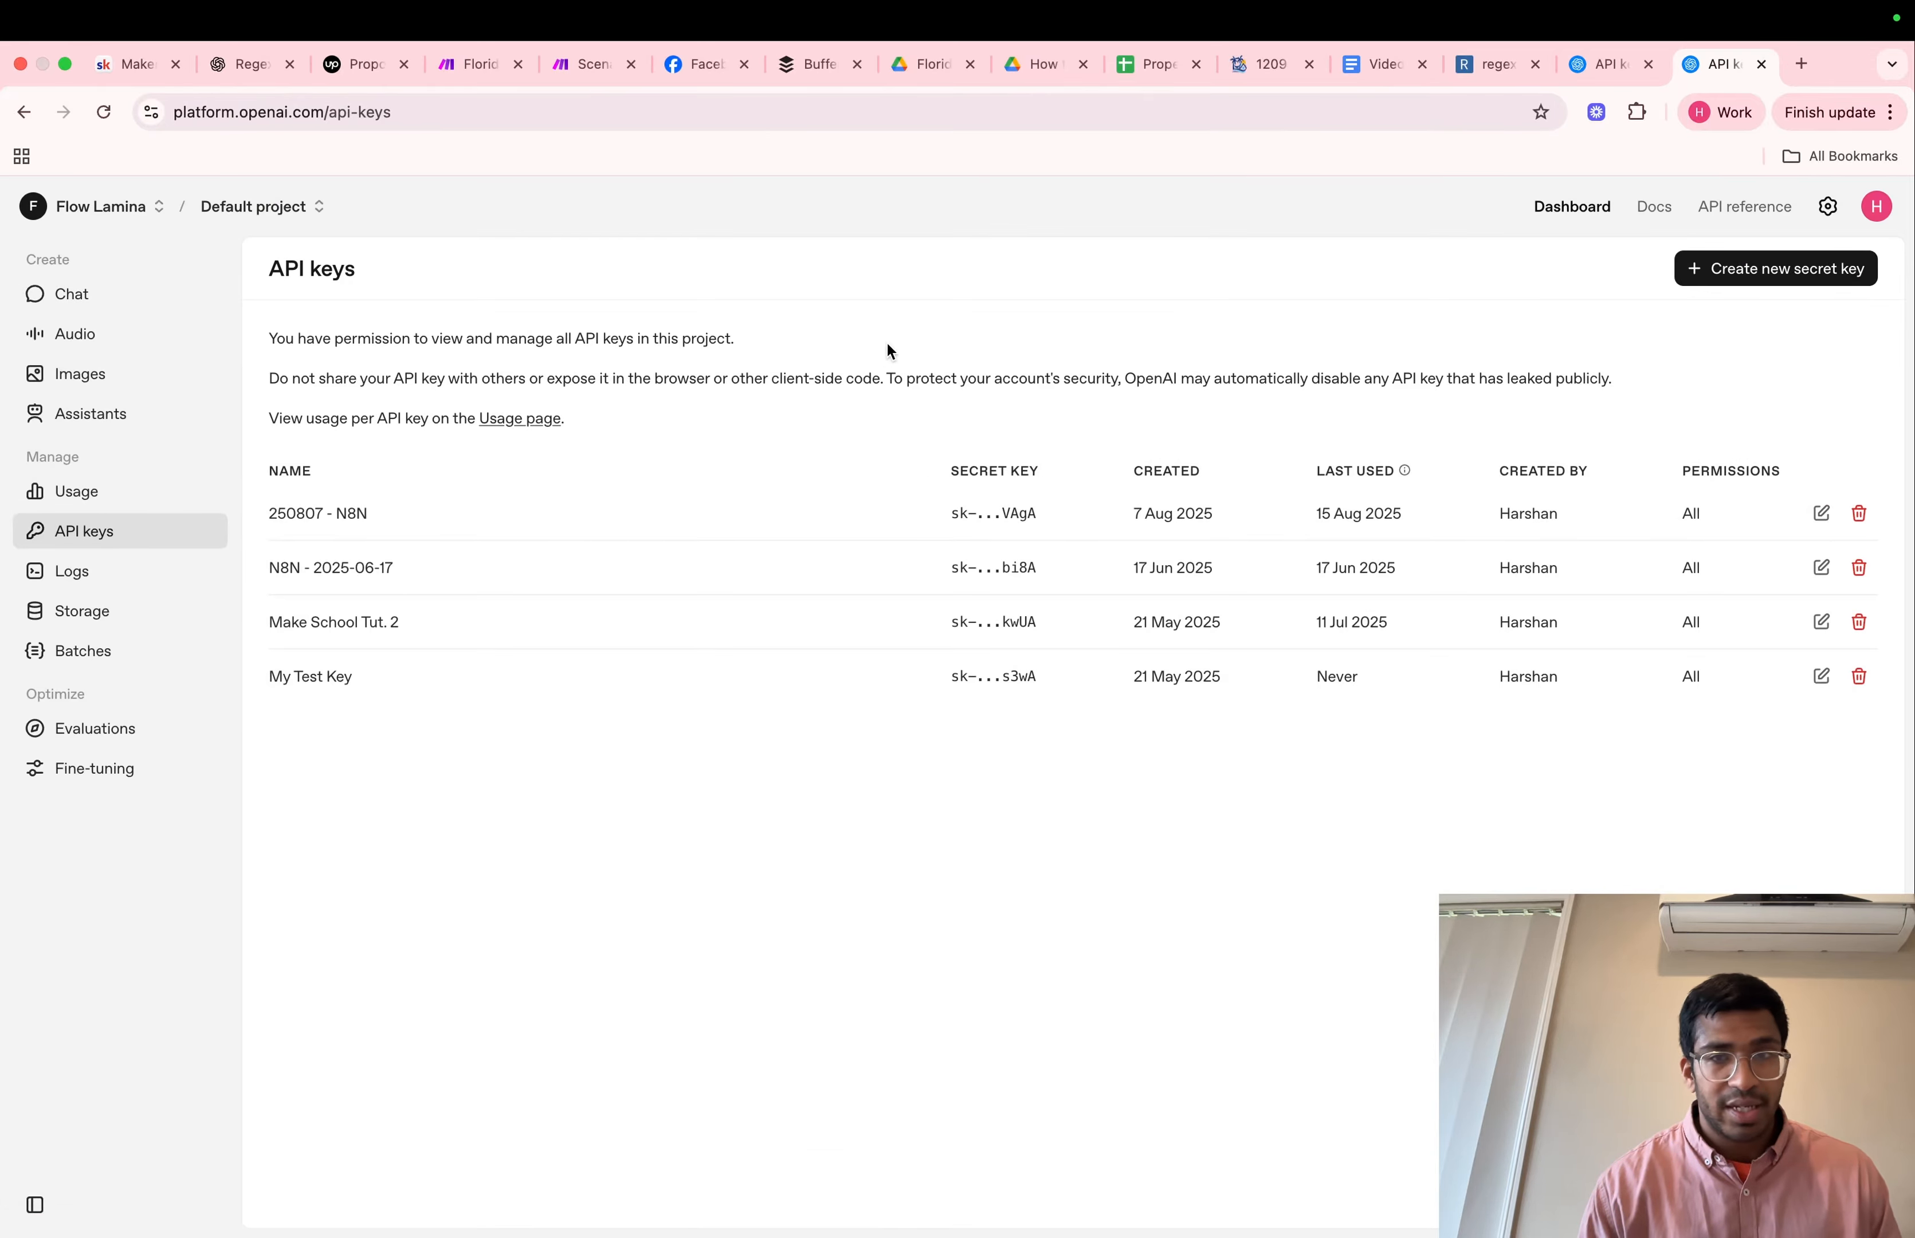
{"action": "left_click", "coordinate": [1724, 274]}
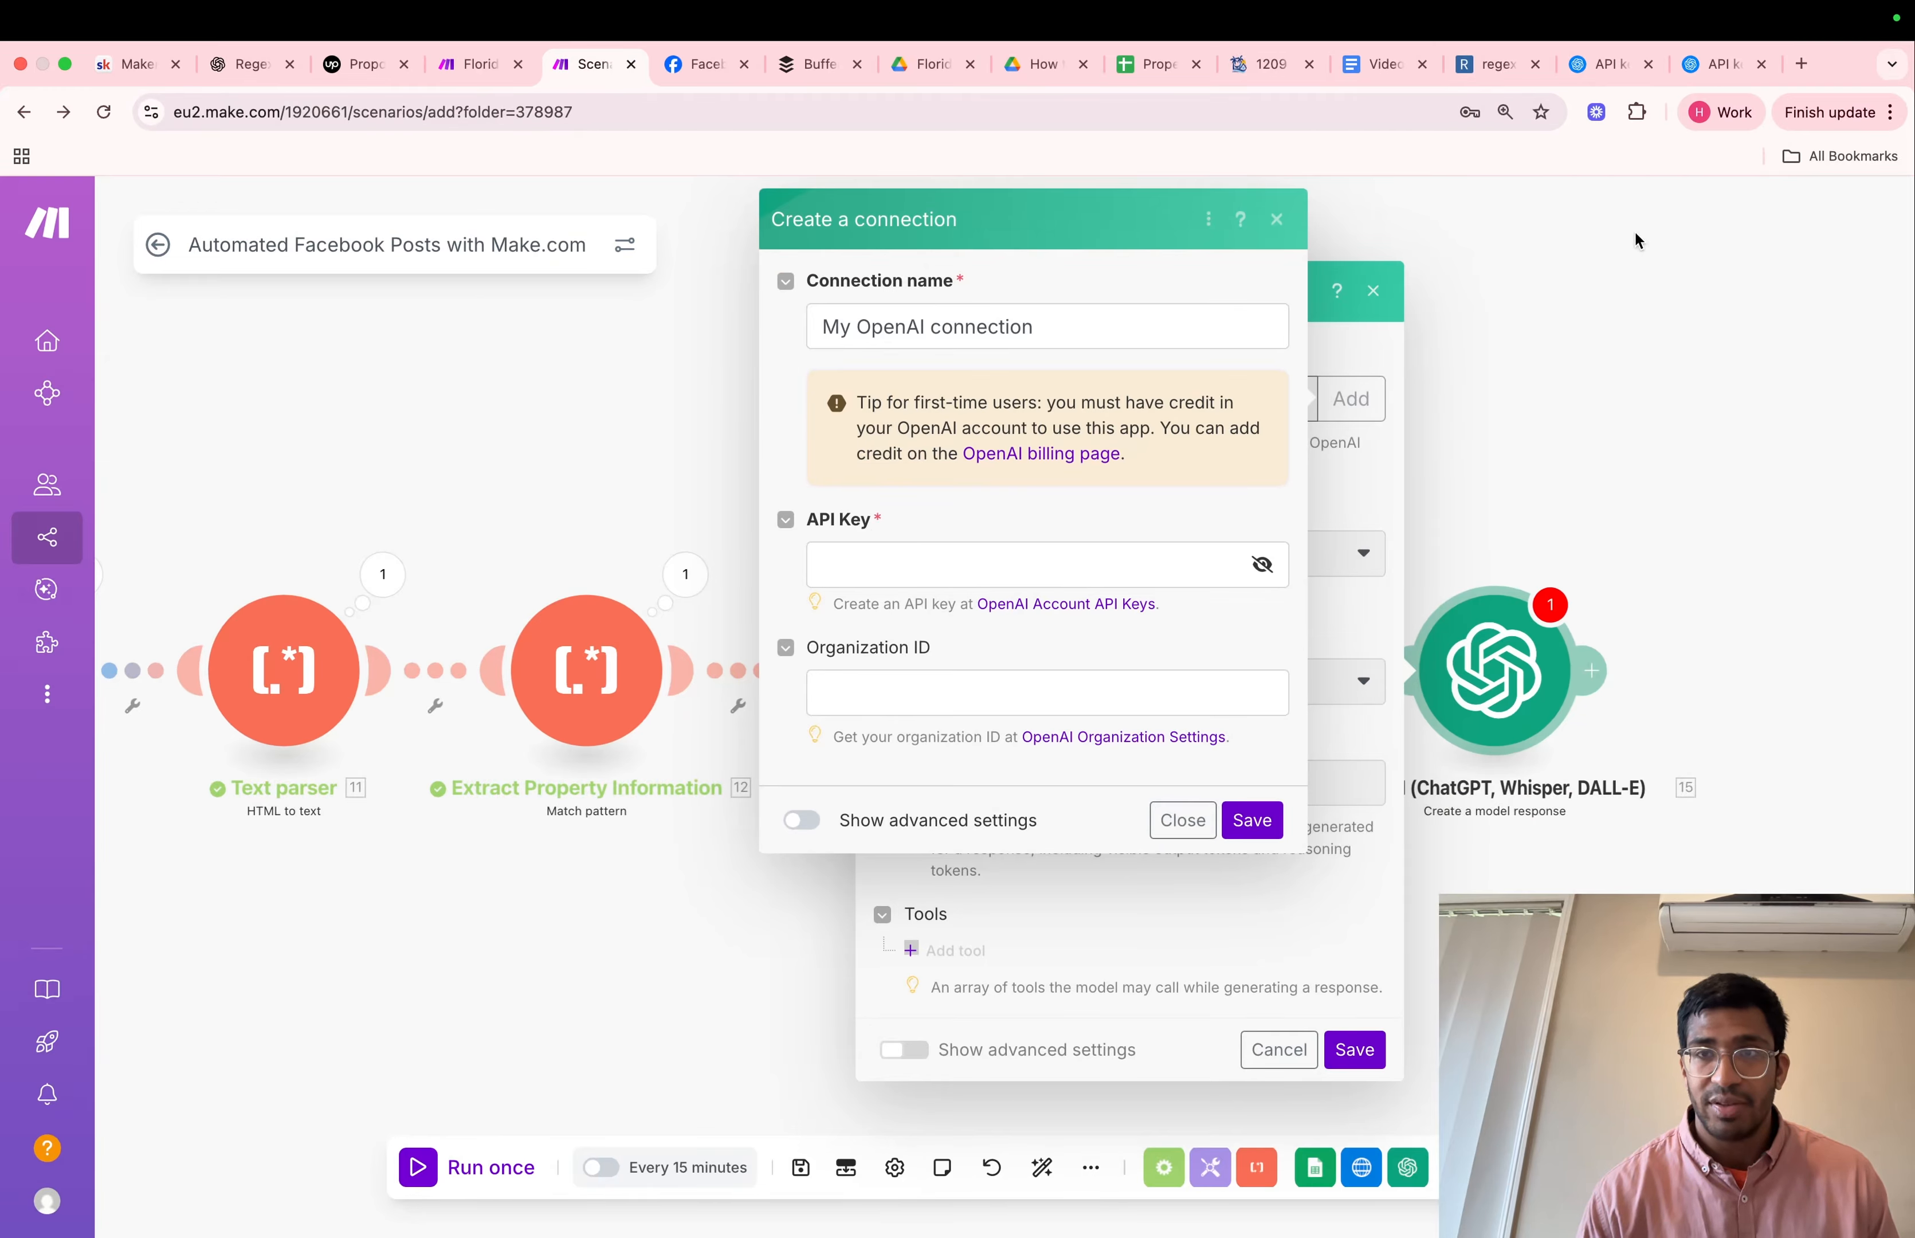
{"action": "left_click", "coordinate": [1706, 67]}
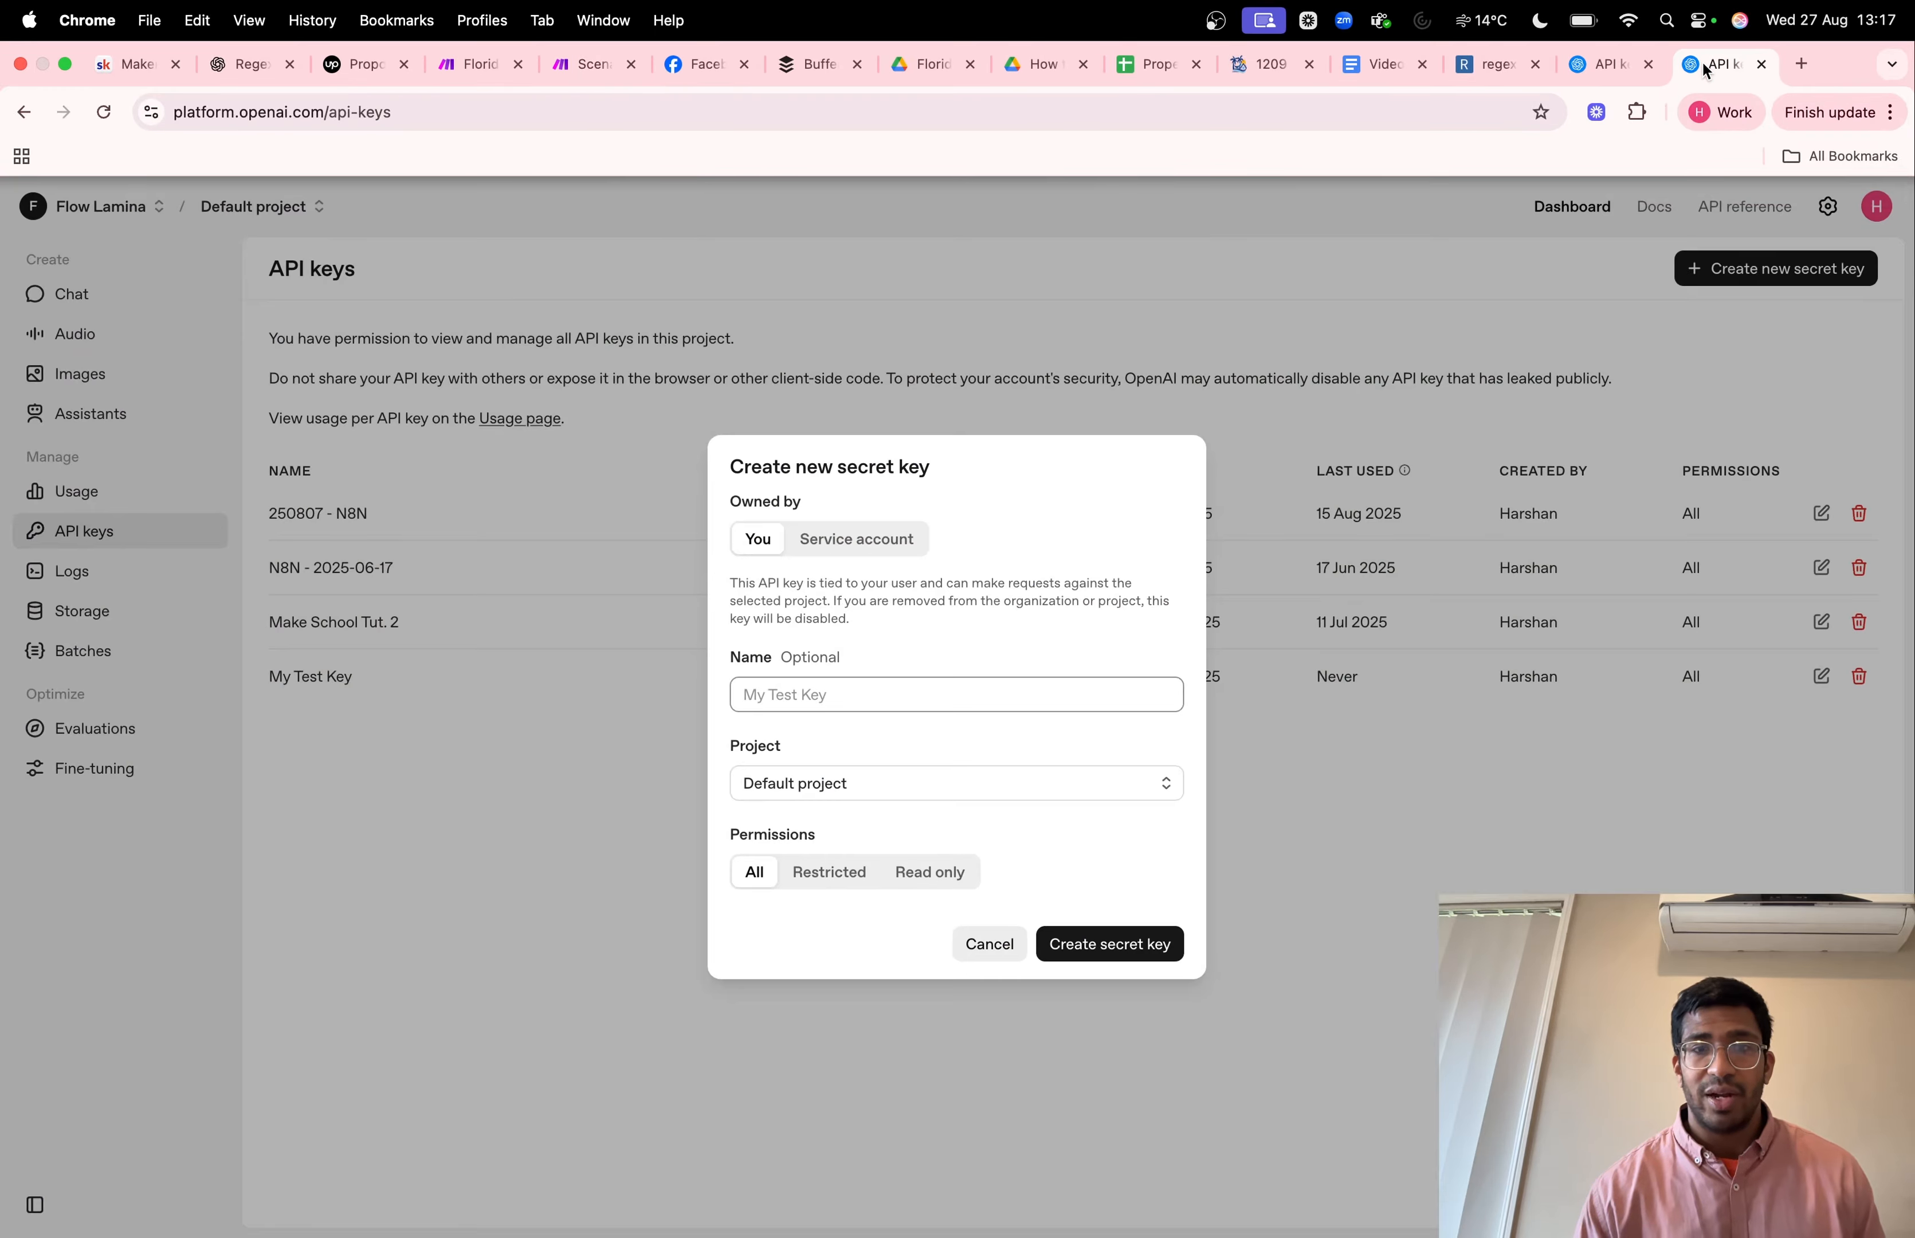
{"action": "left_click", "coordinate": [589, 72]}
Set the OpenAI module's model to gpt-5 (system) and its prompt type to Text prompt
{"action": "left_click", "coordinate": [1134, 552]}
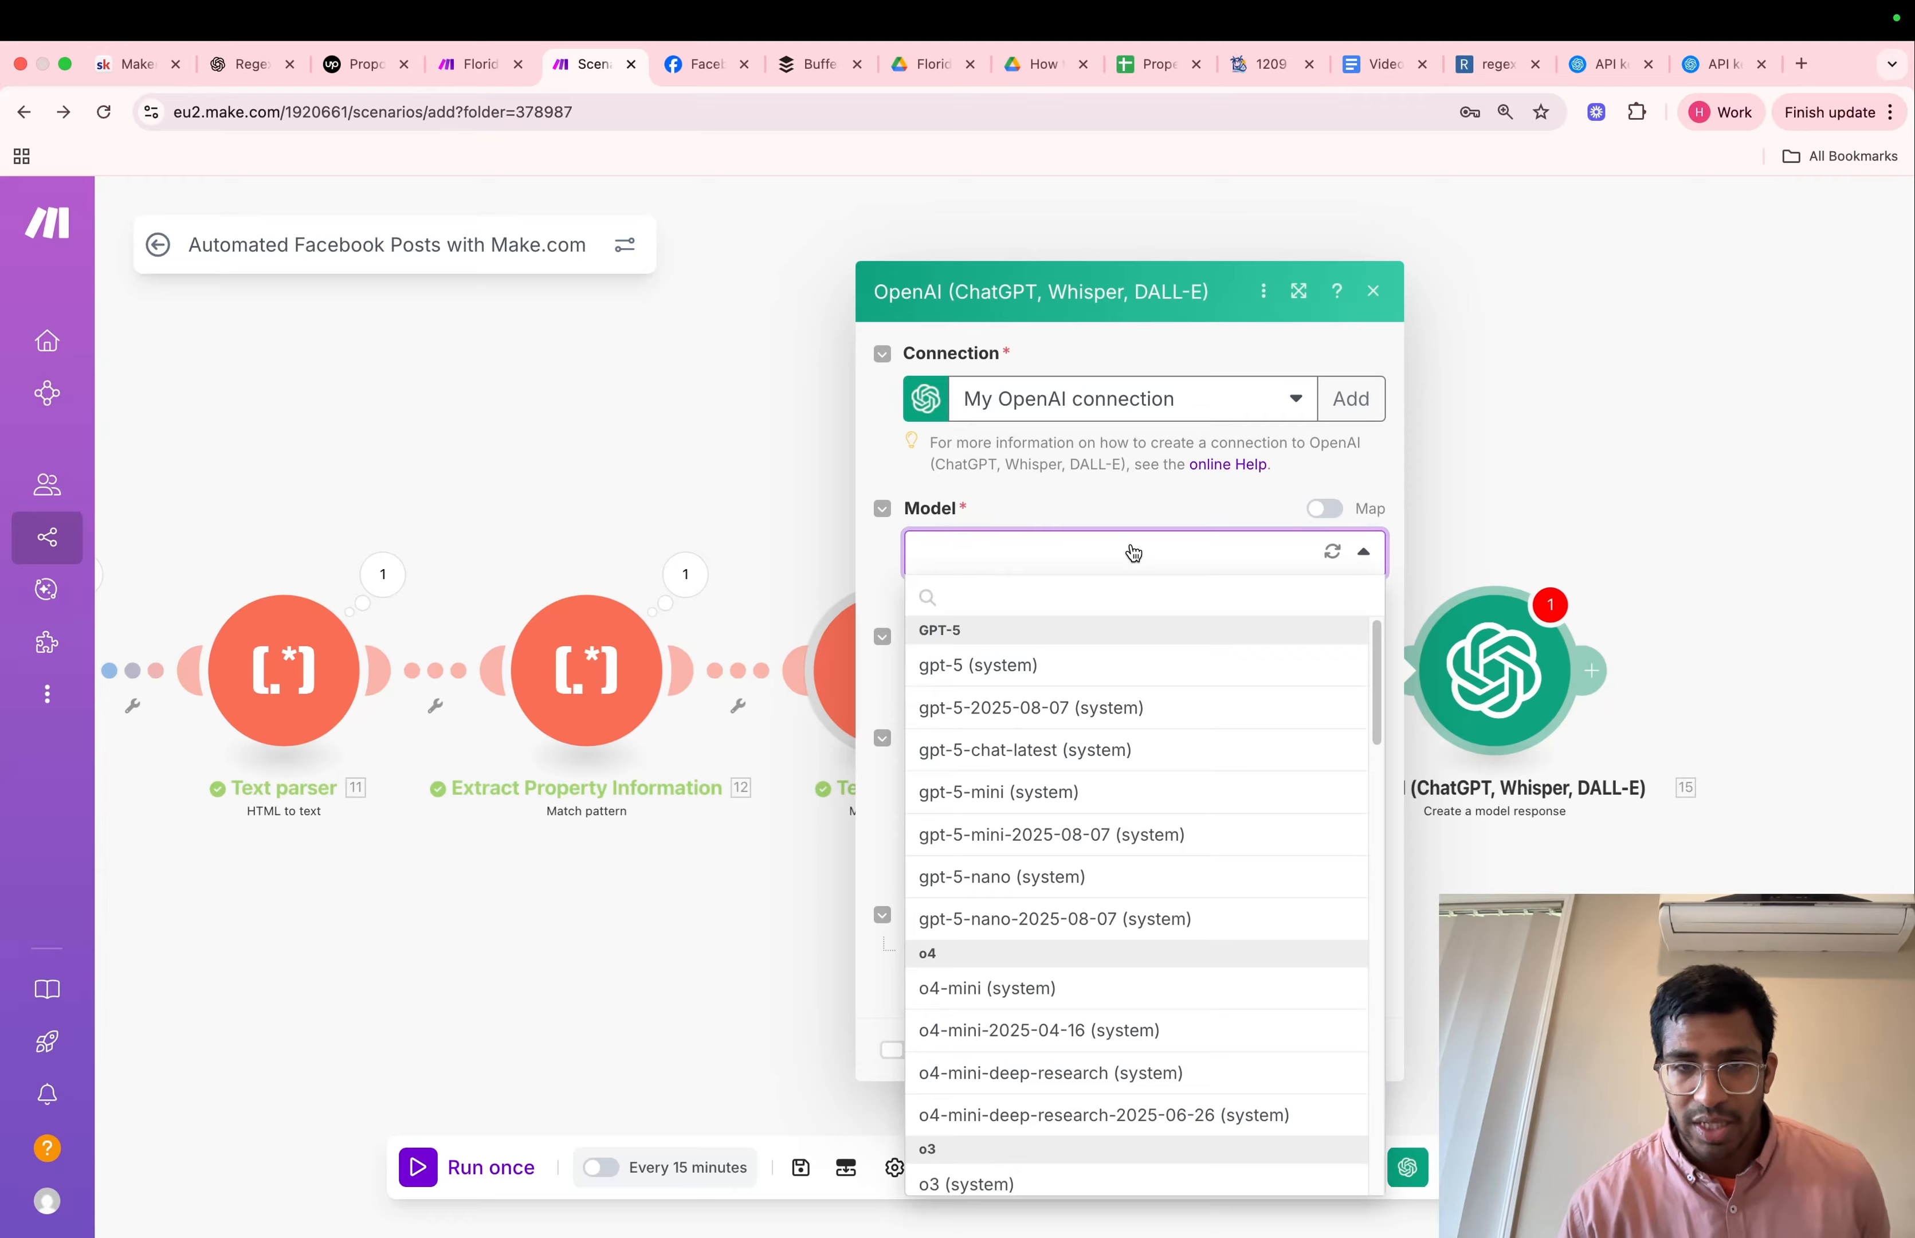
{"action": "scroll", "coordinate": [1087, 861], "scroll_direction": "down", "scroll_amount": 2}
{"action": "scroll", "coordinate": [1086, 861], "scroll_direction": "down", "scroll_amount": 10}
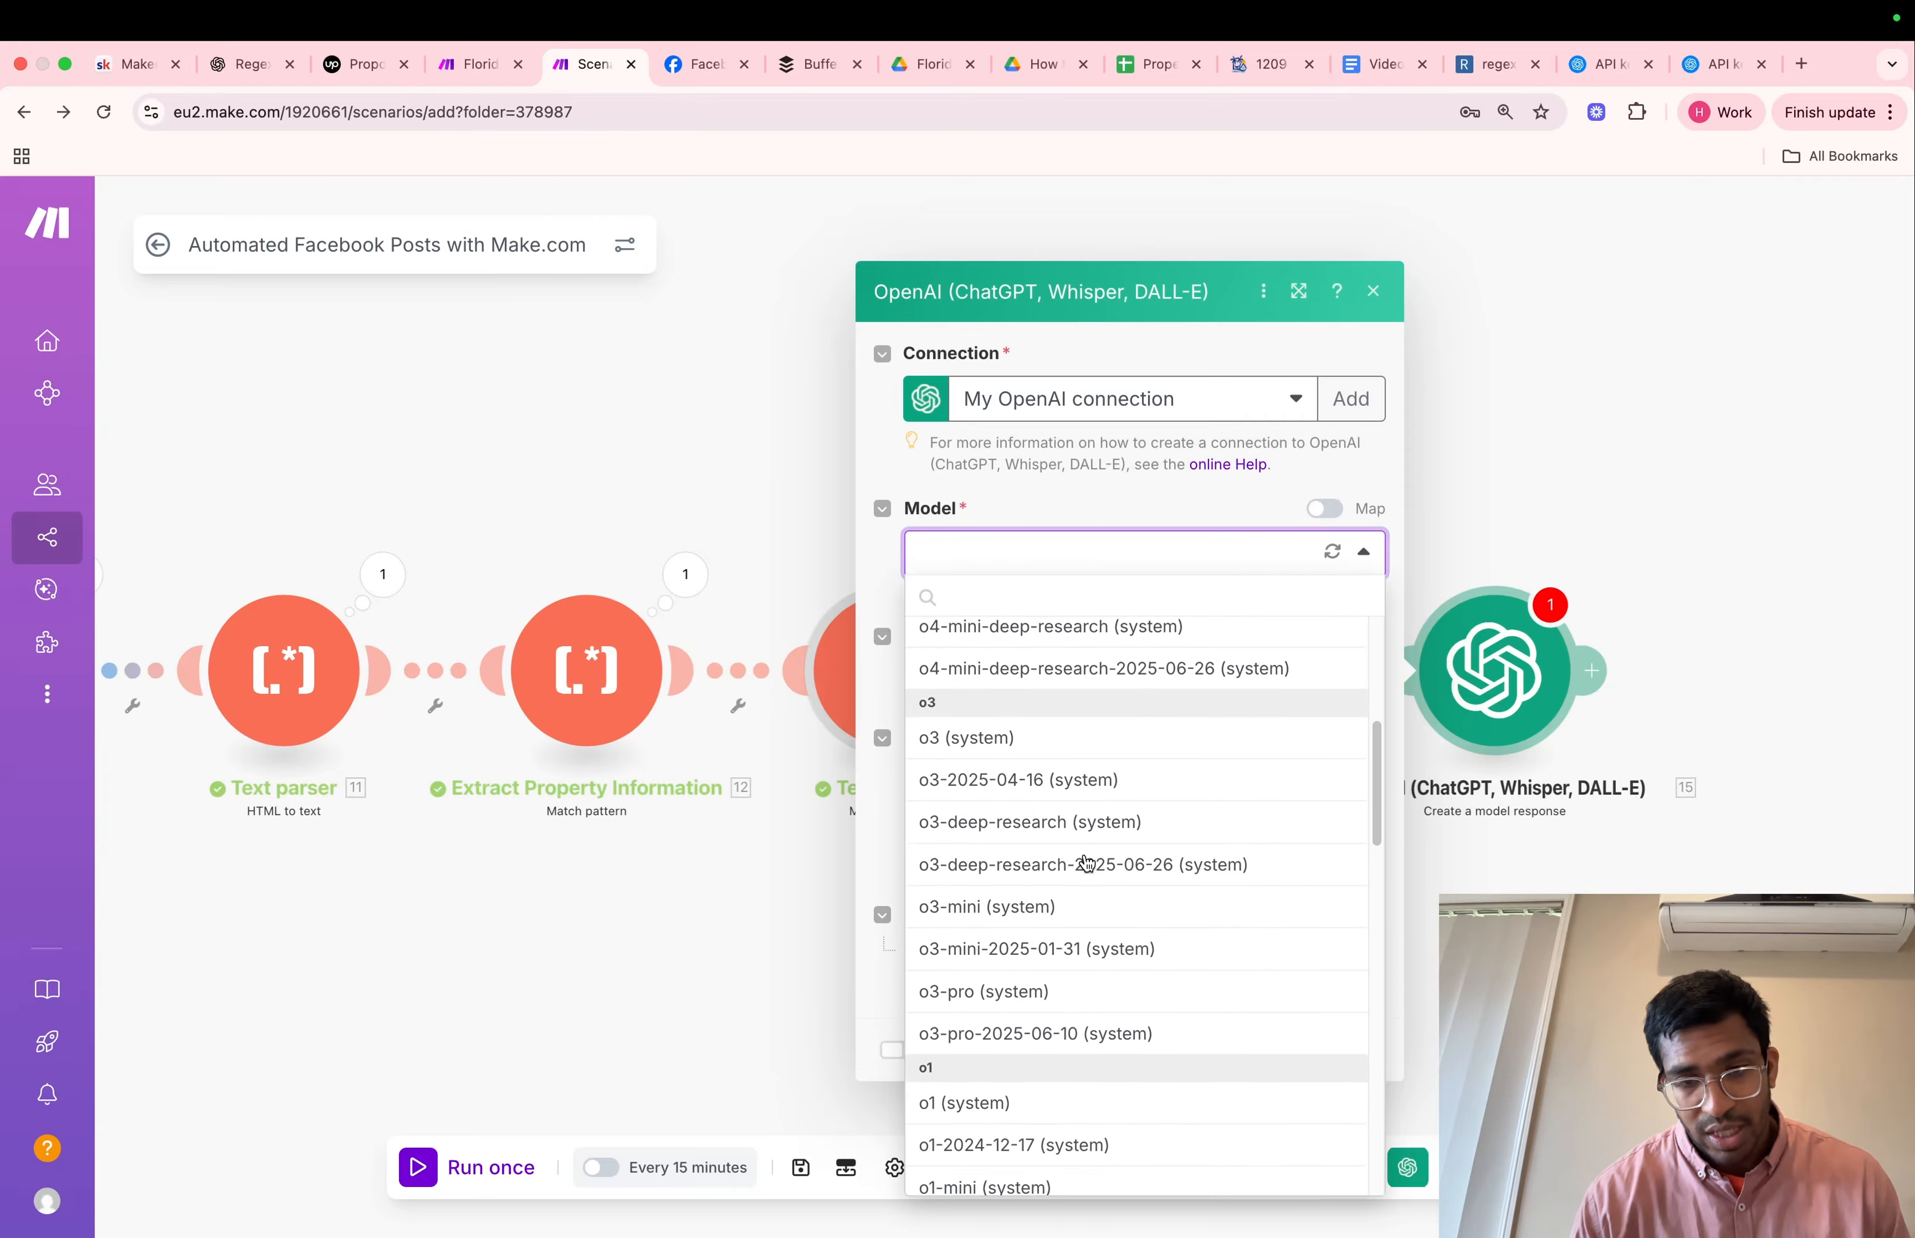
{"action": "scroll", "coordinate": [1087, 863], "scroll_direction": "up", "scroll_amount": 8}
{"action": "scroll", "coordinate": [1086, 864], "scroll_direction": "up", "scroll_amount": 10}
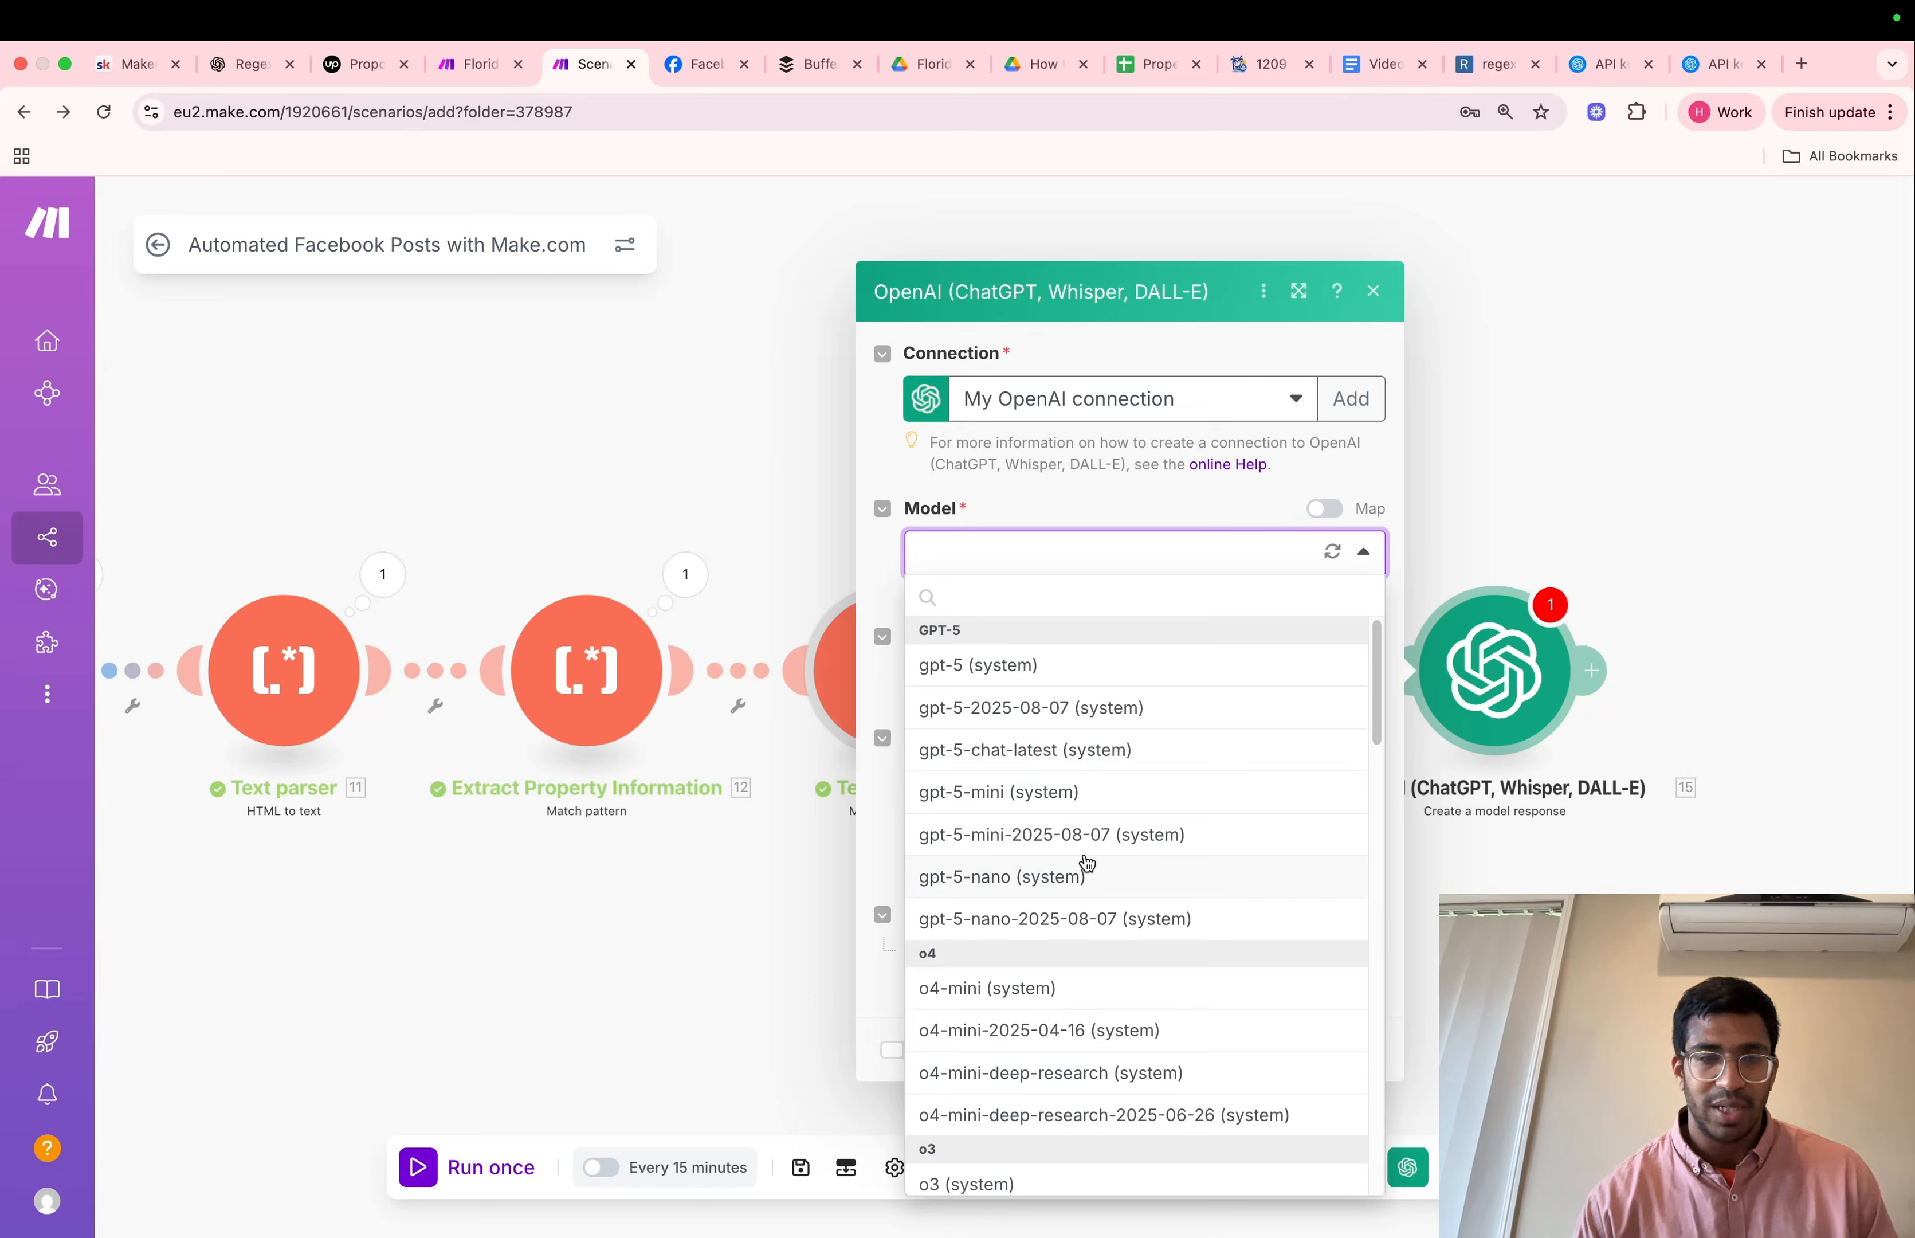
{"action": "left_click", "coordinate": [979, 680]}
{"action": "left_click", "coordinate": [980, 680]}
{"action": "left_click", "coordinate": [988, 724]}
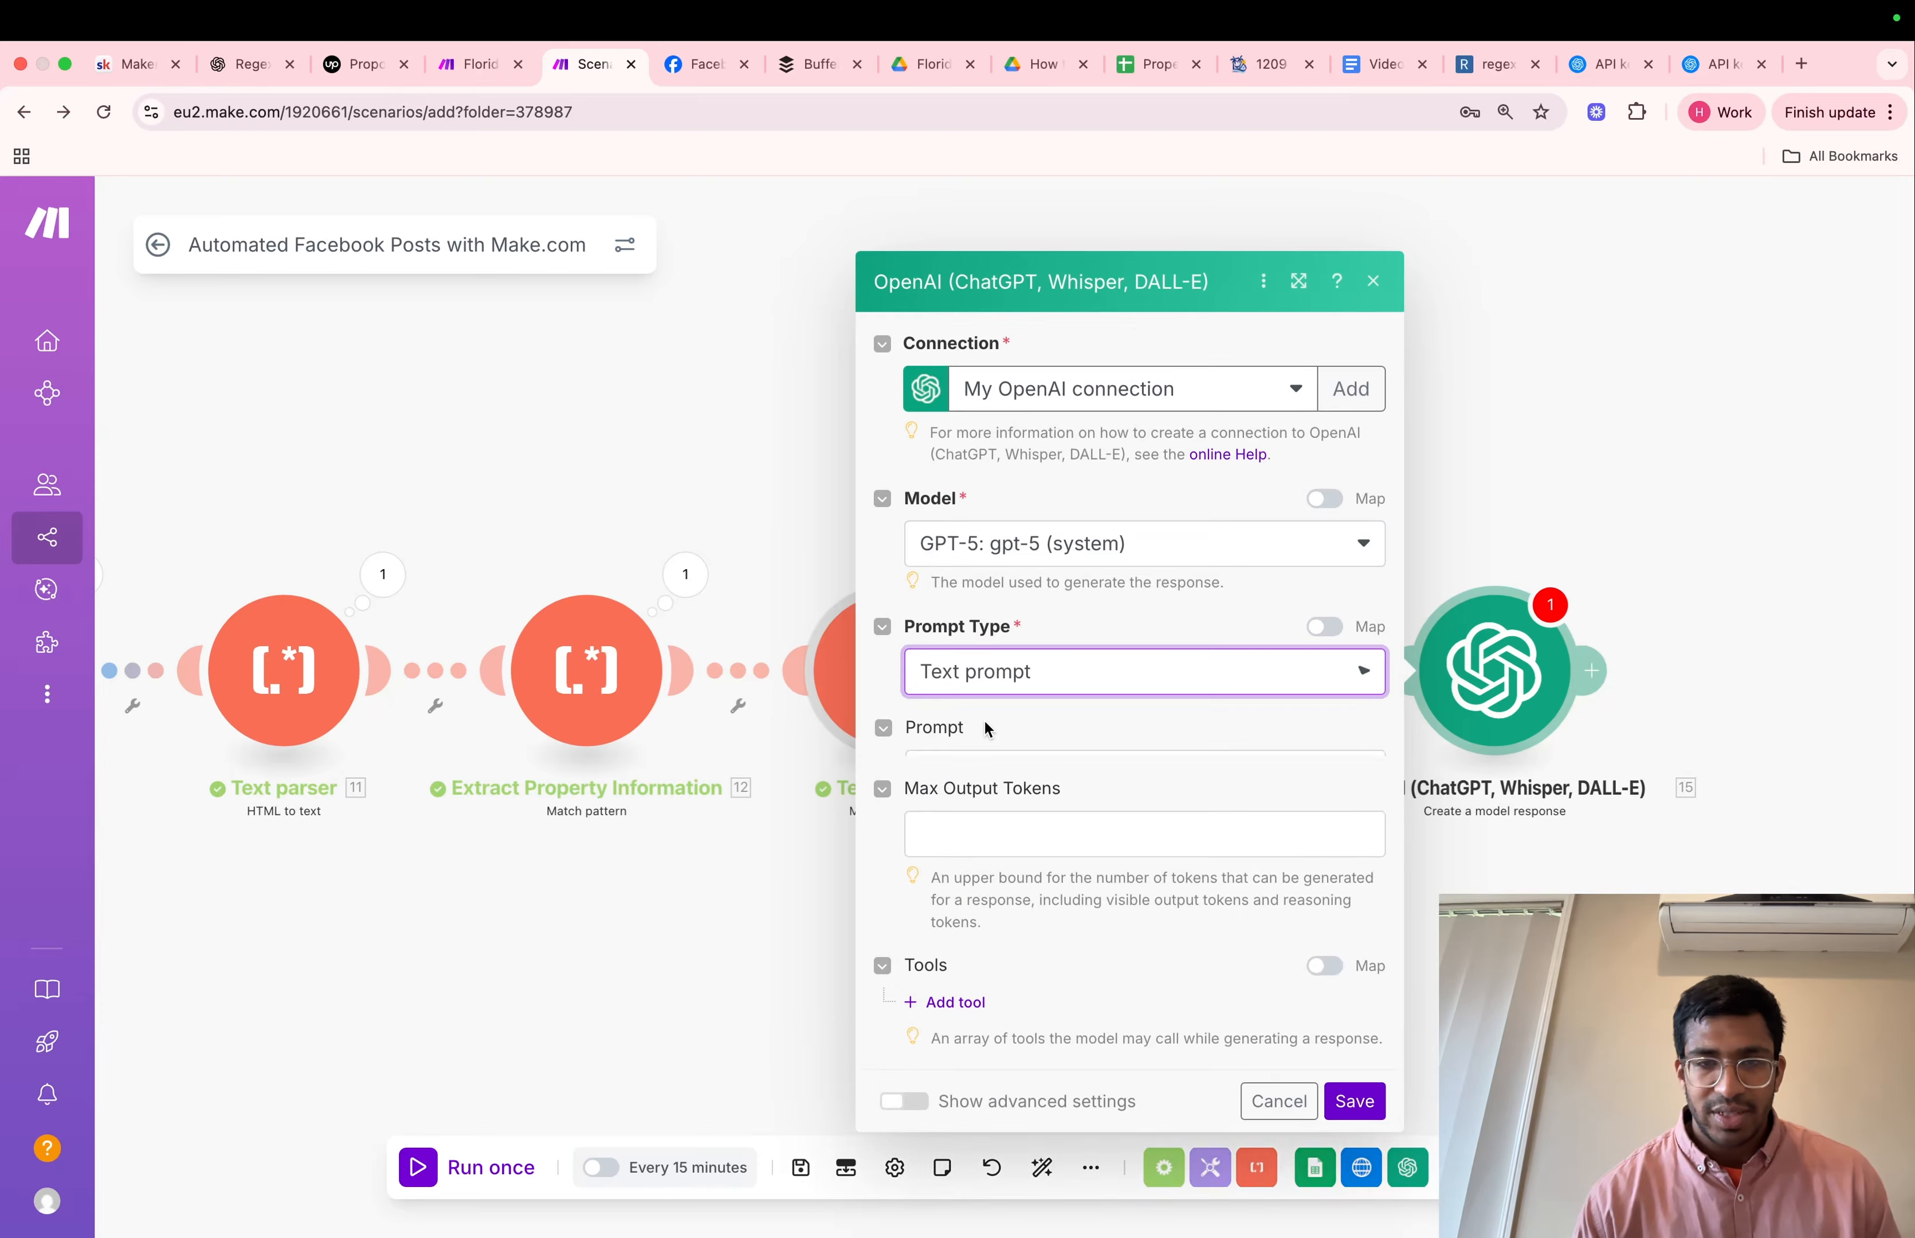
Copy the system and user prompts from the Video Notes Google Doc into the OpenAI module's Prompt field
{"action": "left_click", "coordinate": [1004, 720]}
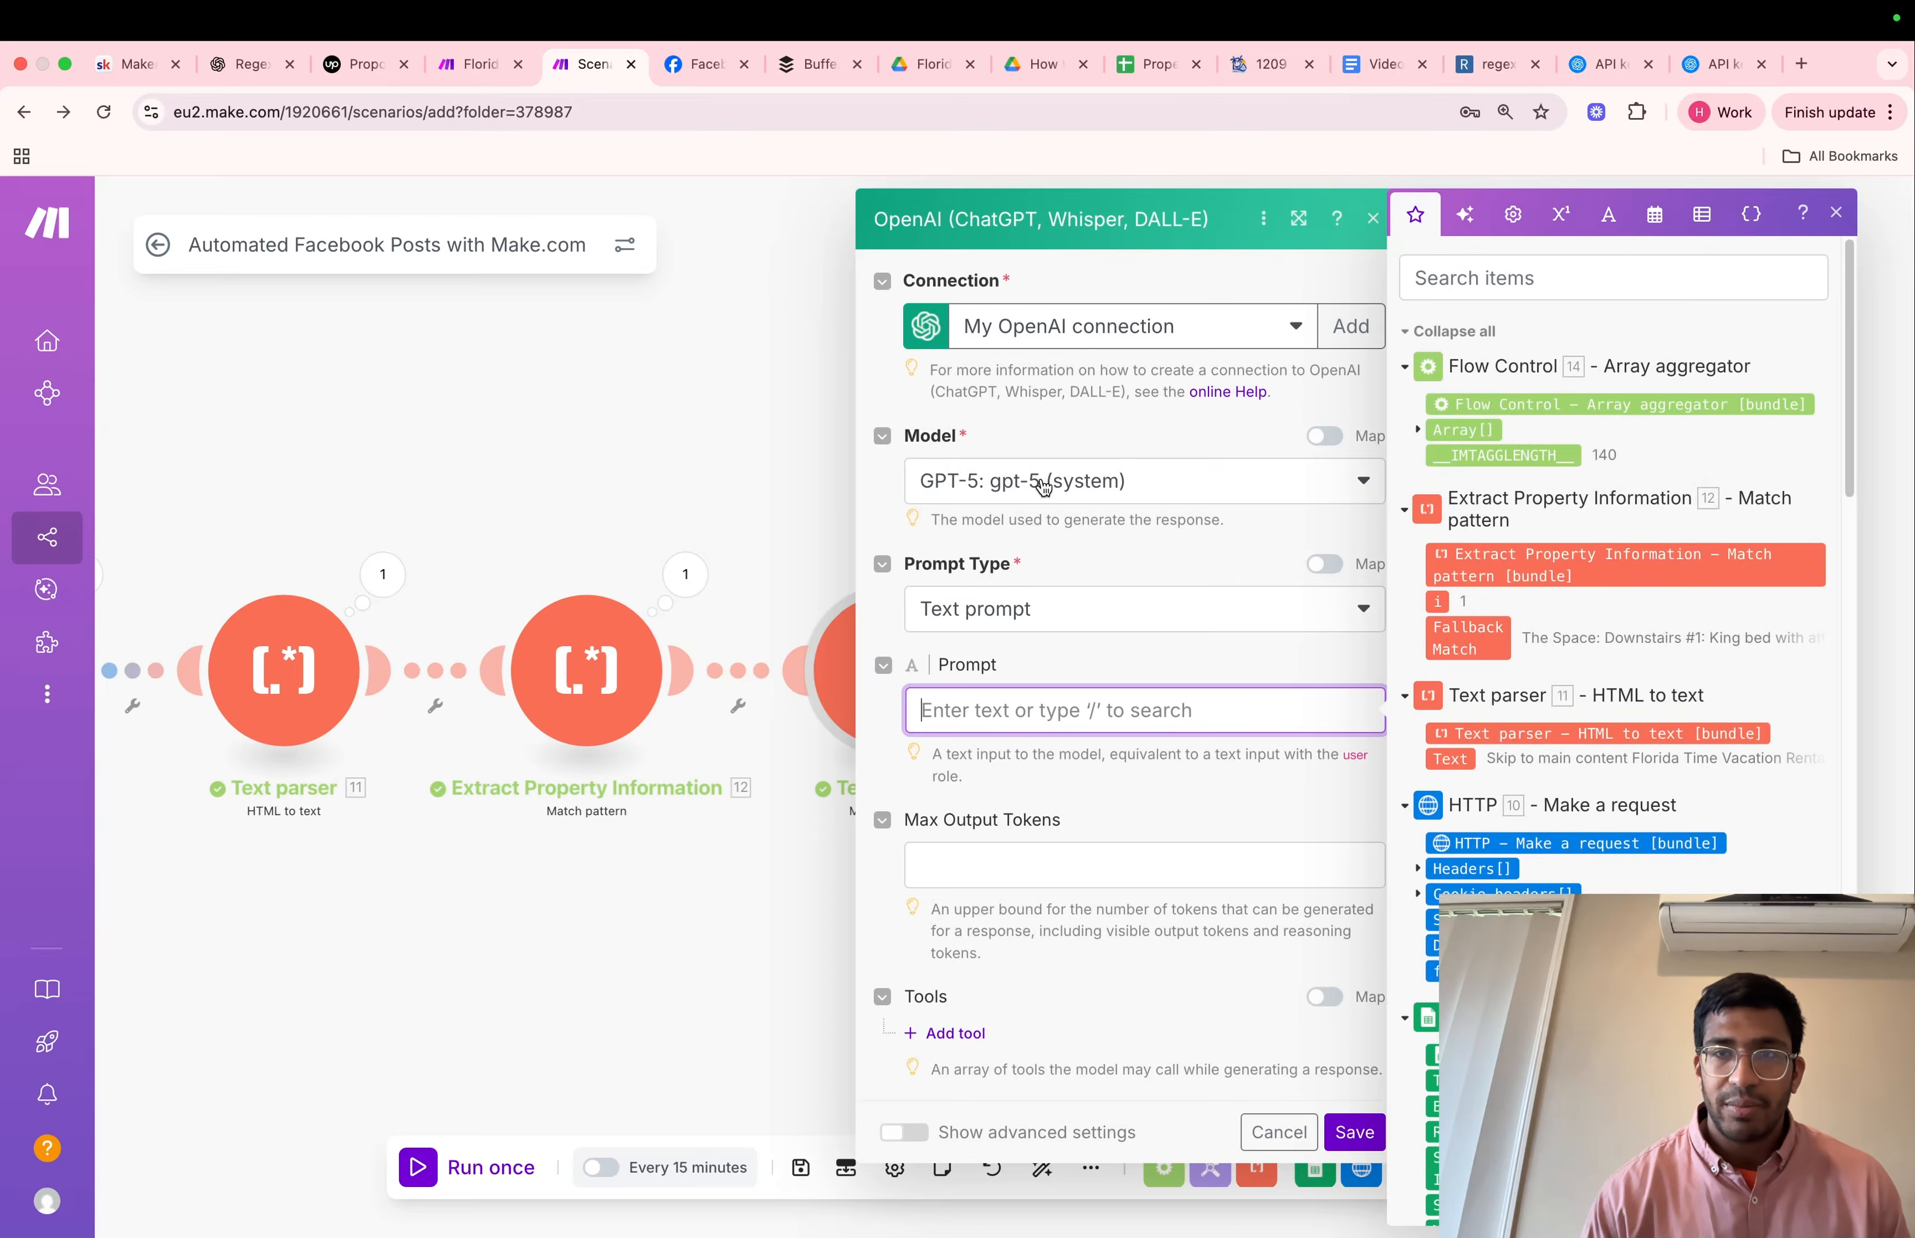
{"action": "left_click", "coordinate": [1359, 69]}
{"action": "left_click", "coordinate": [981, 729]}
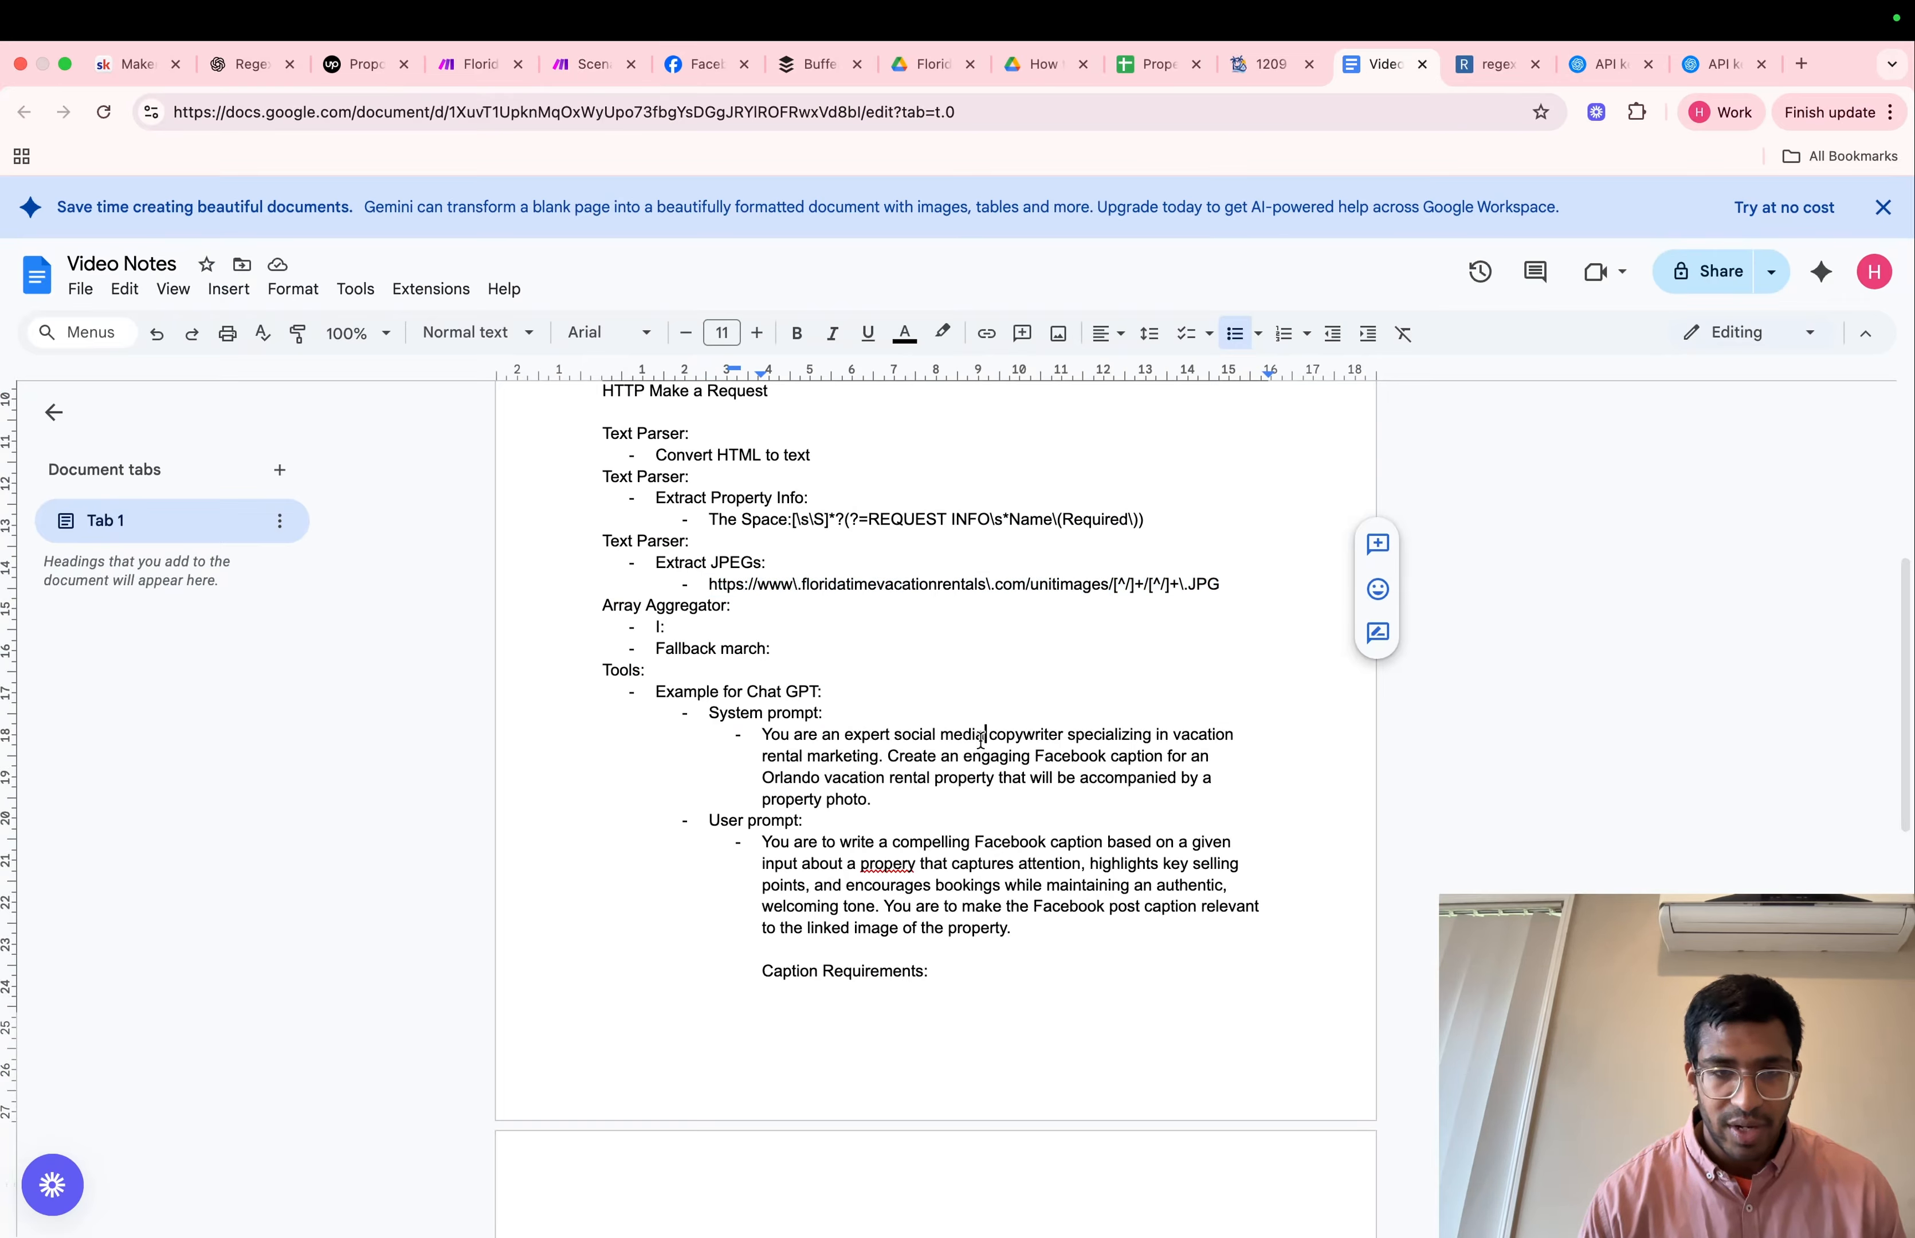
{"action": "scroll", "coordinate": [975, 734], "scroll_direction": "down", "scroll_amount": 2}
{"action": "left_click_drag", "start_coordinate": [654, 621], "coordinate": [1041, 1229]}
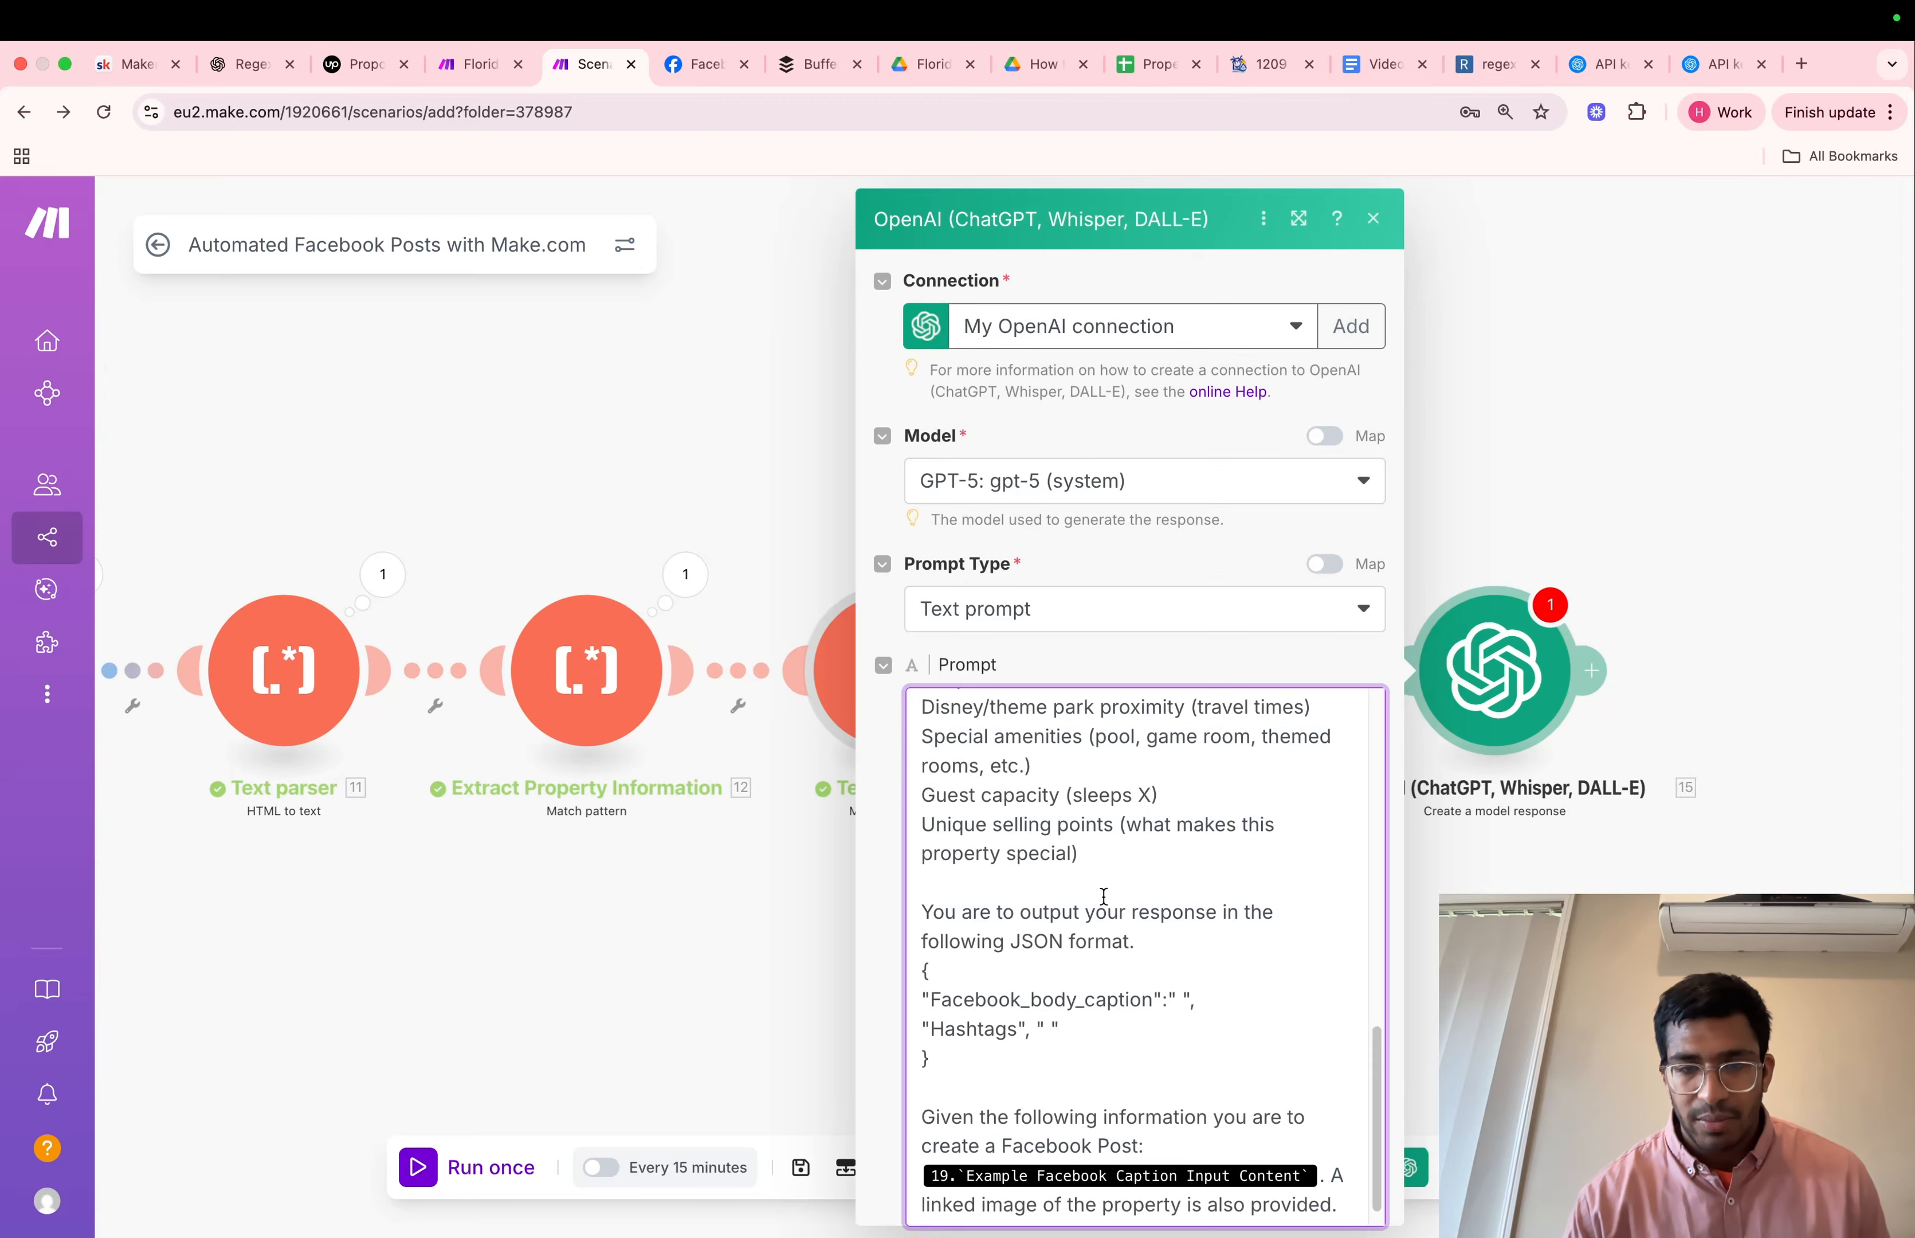
Insert a blank line before "User prompt:" in the OpenAI module's prompt
{"action": "scroll", "coordinate": [1103, 895], "scroll_direction": "up", "scroll_amount": 15}
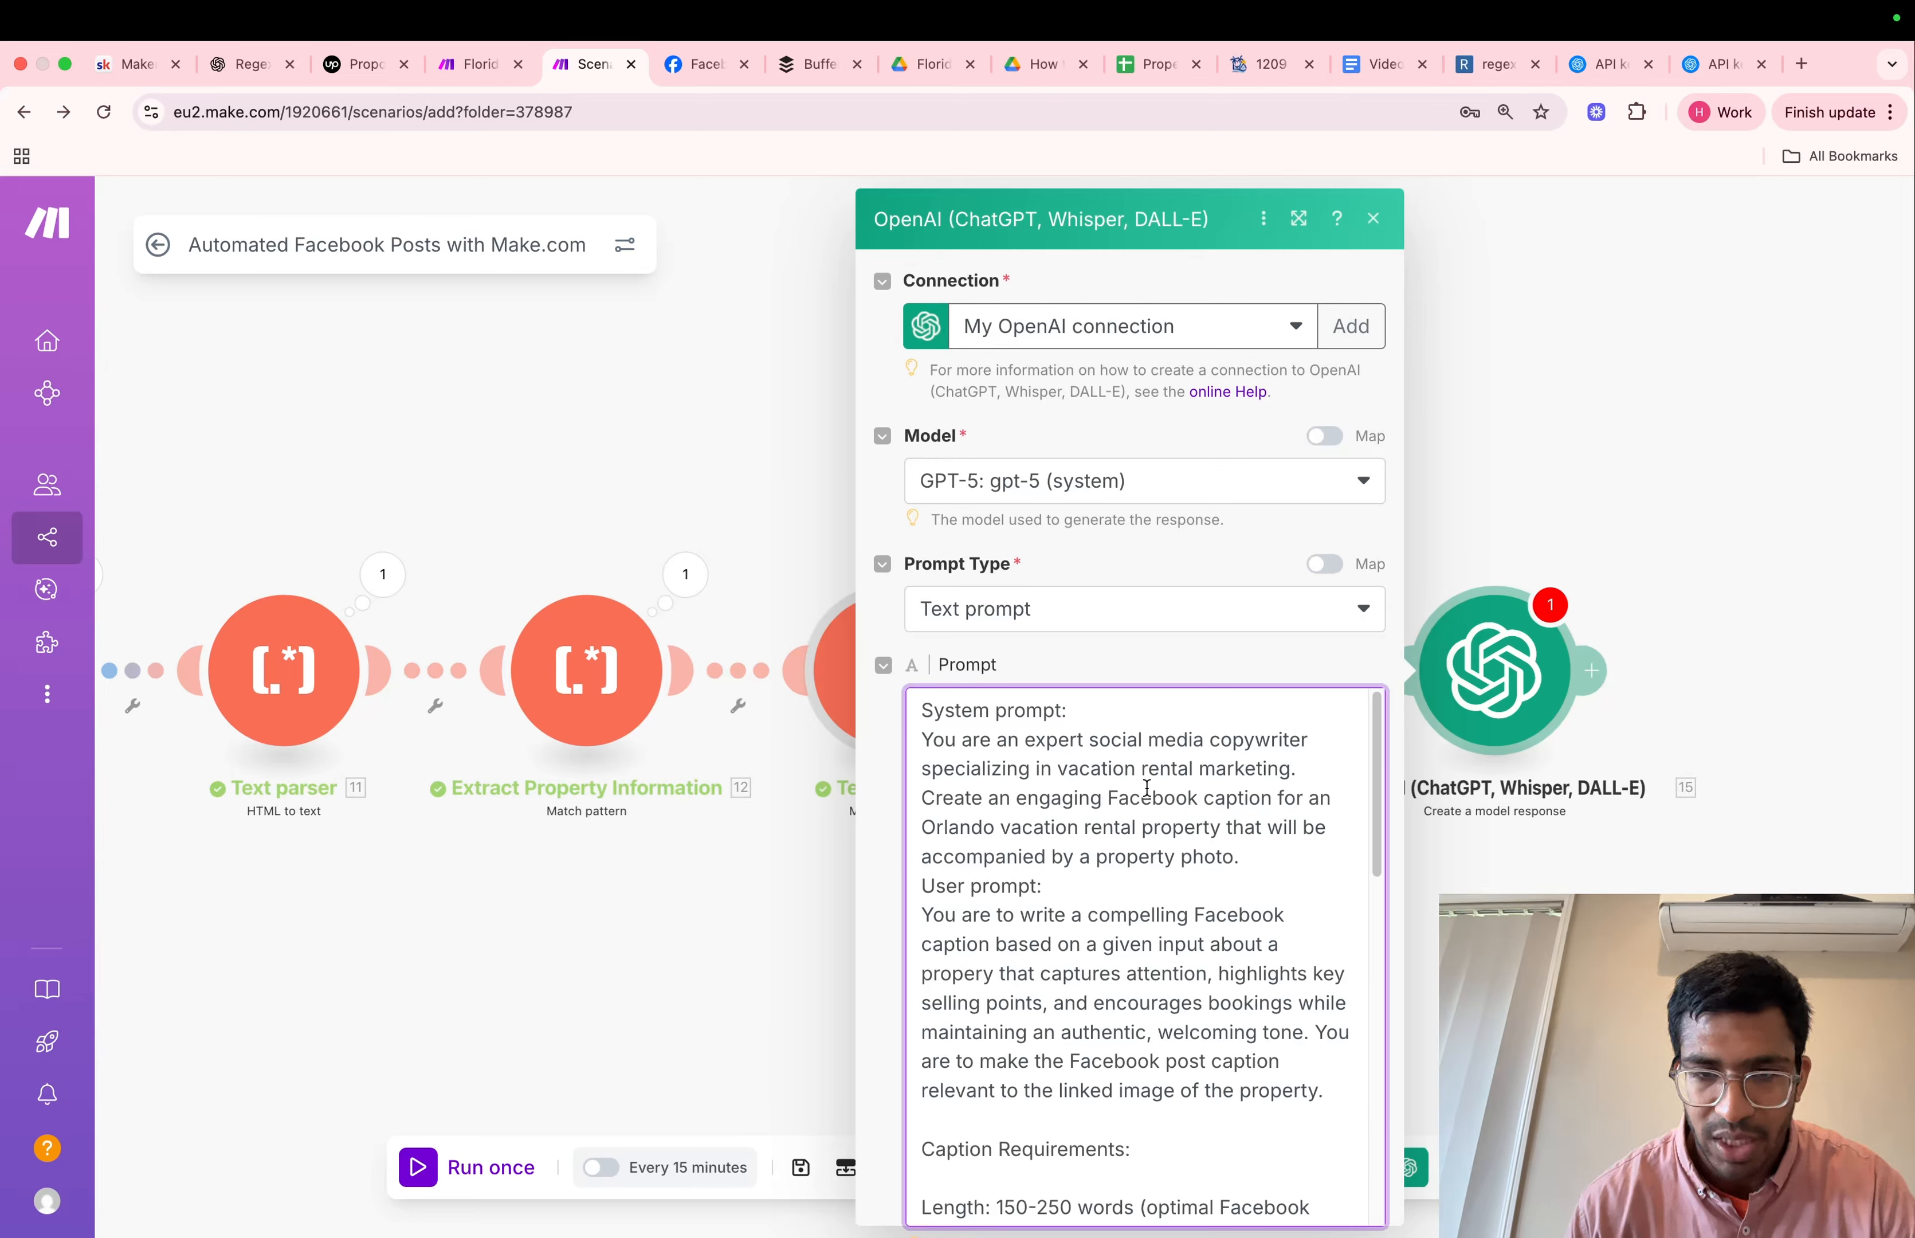
{"action": "scroll", "coordinate": [1165, 804], "scroll_direction": "down", "scroll_amount": 2}
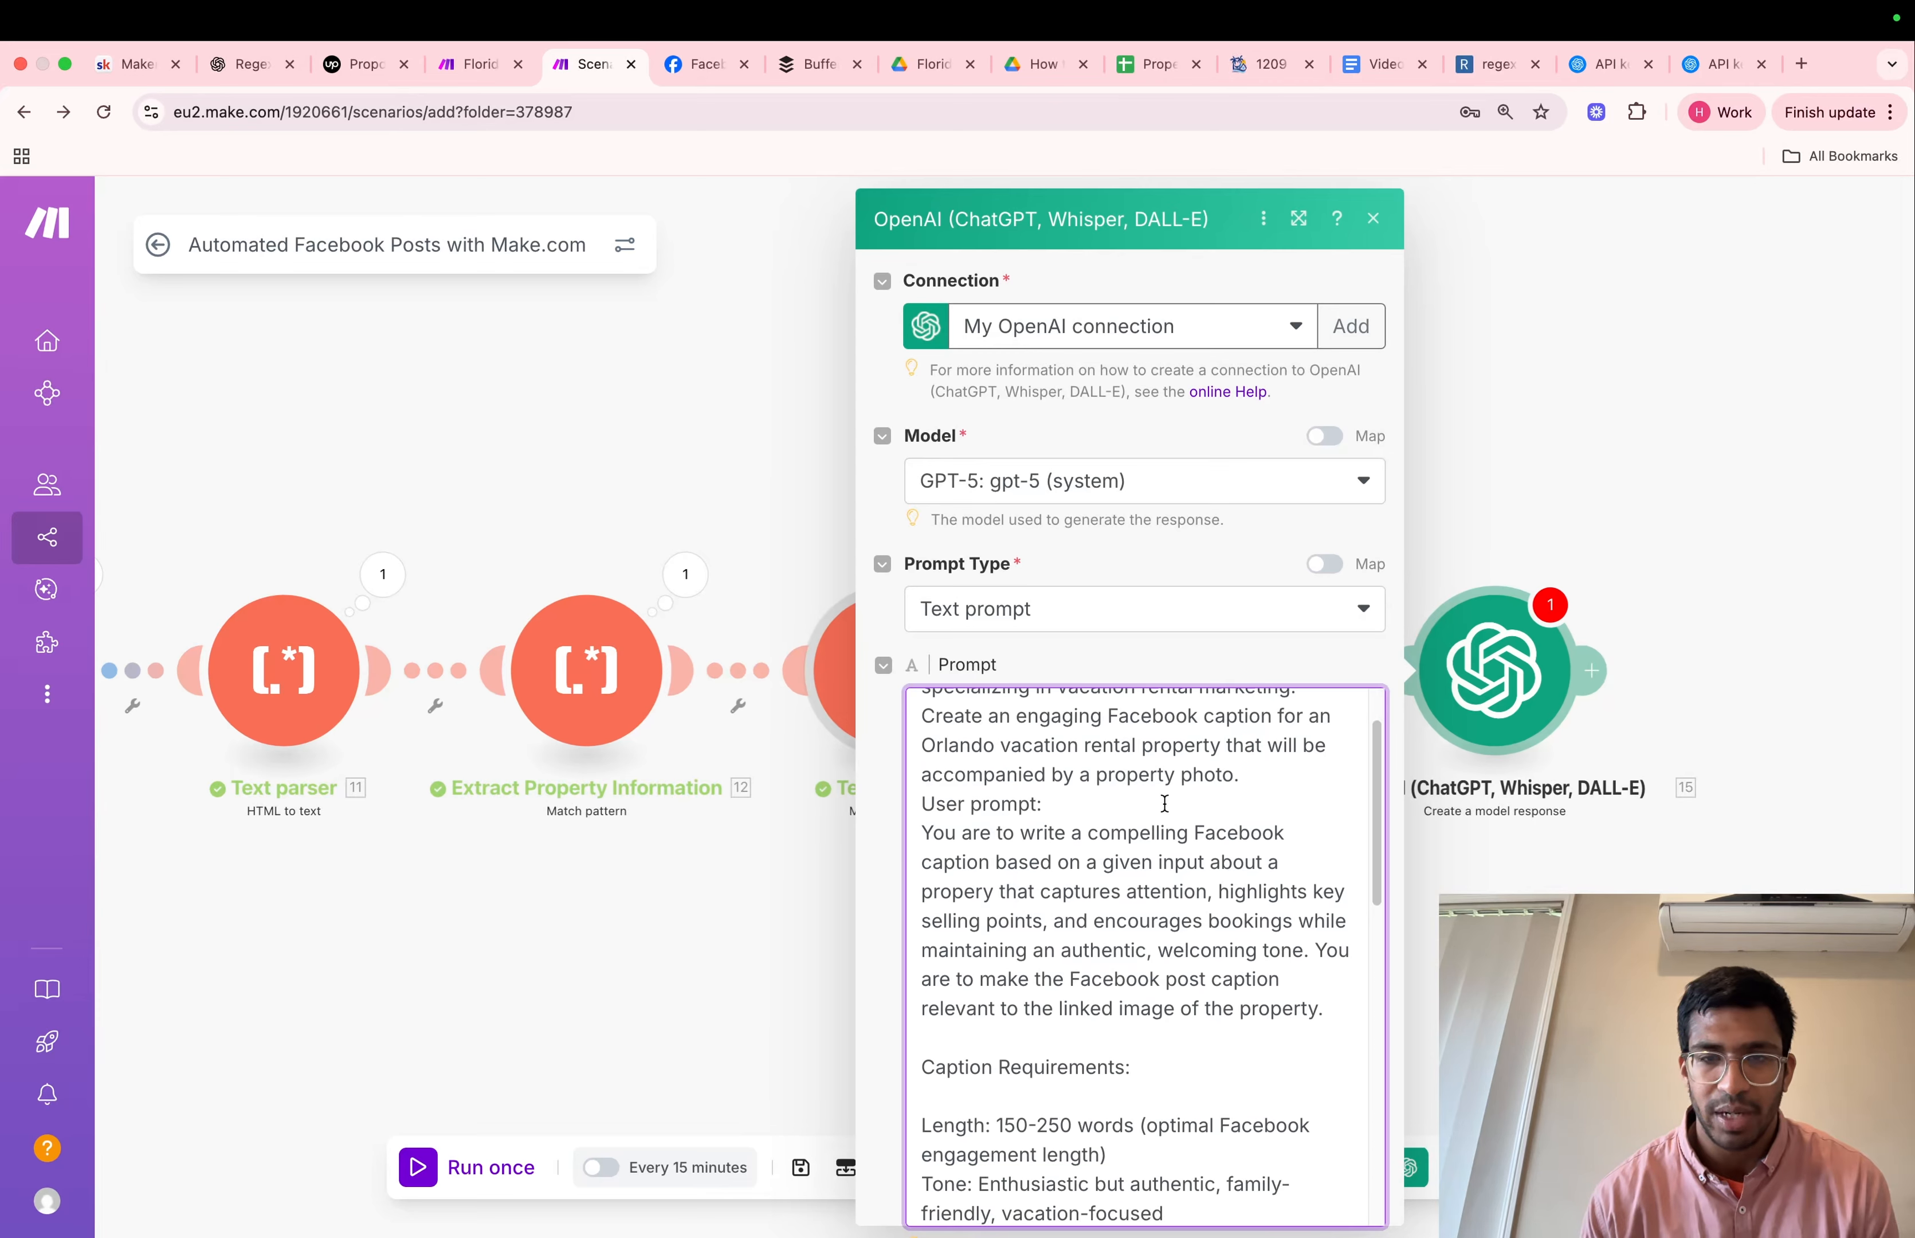
{"action": "scroll", "coordinate": [1164, 804], "scroll_direction": "down", "scroll_amount": 2}
{"action": "left_click", "coordinate": [1245, 733]}
{"action": "key", "text": "Return"}
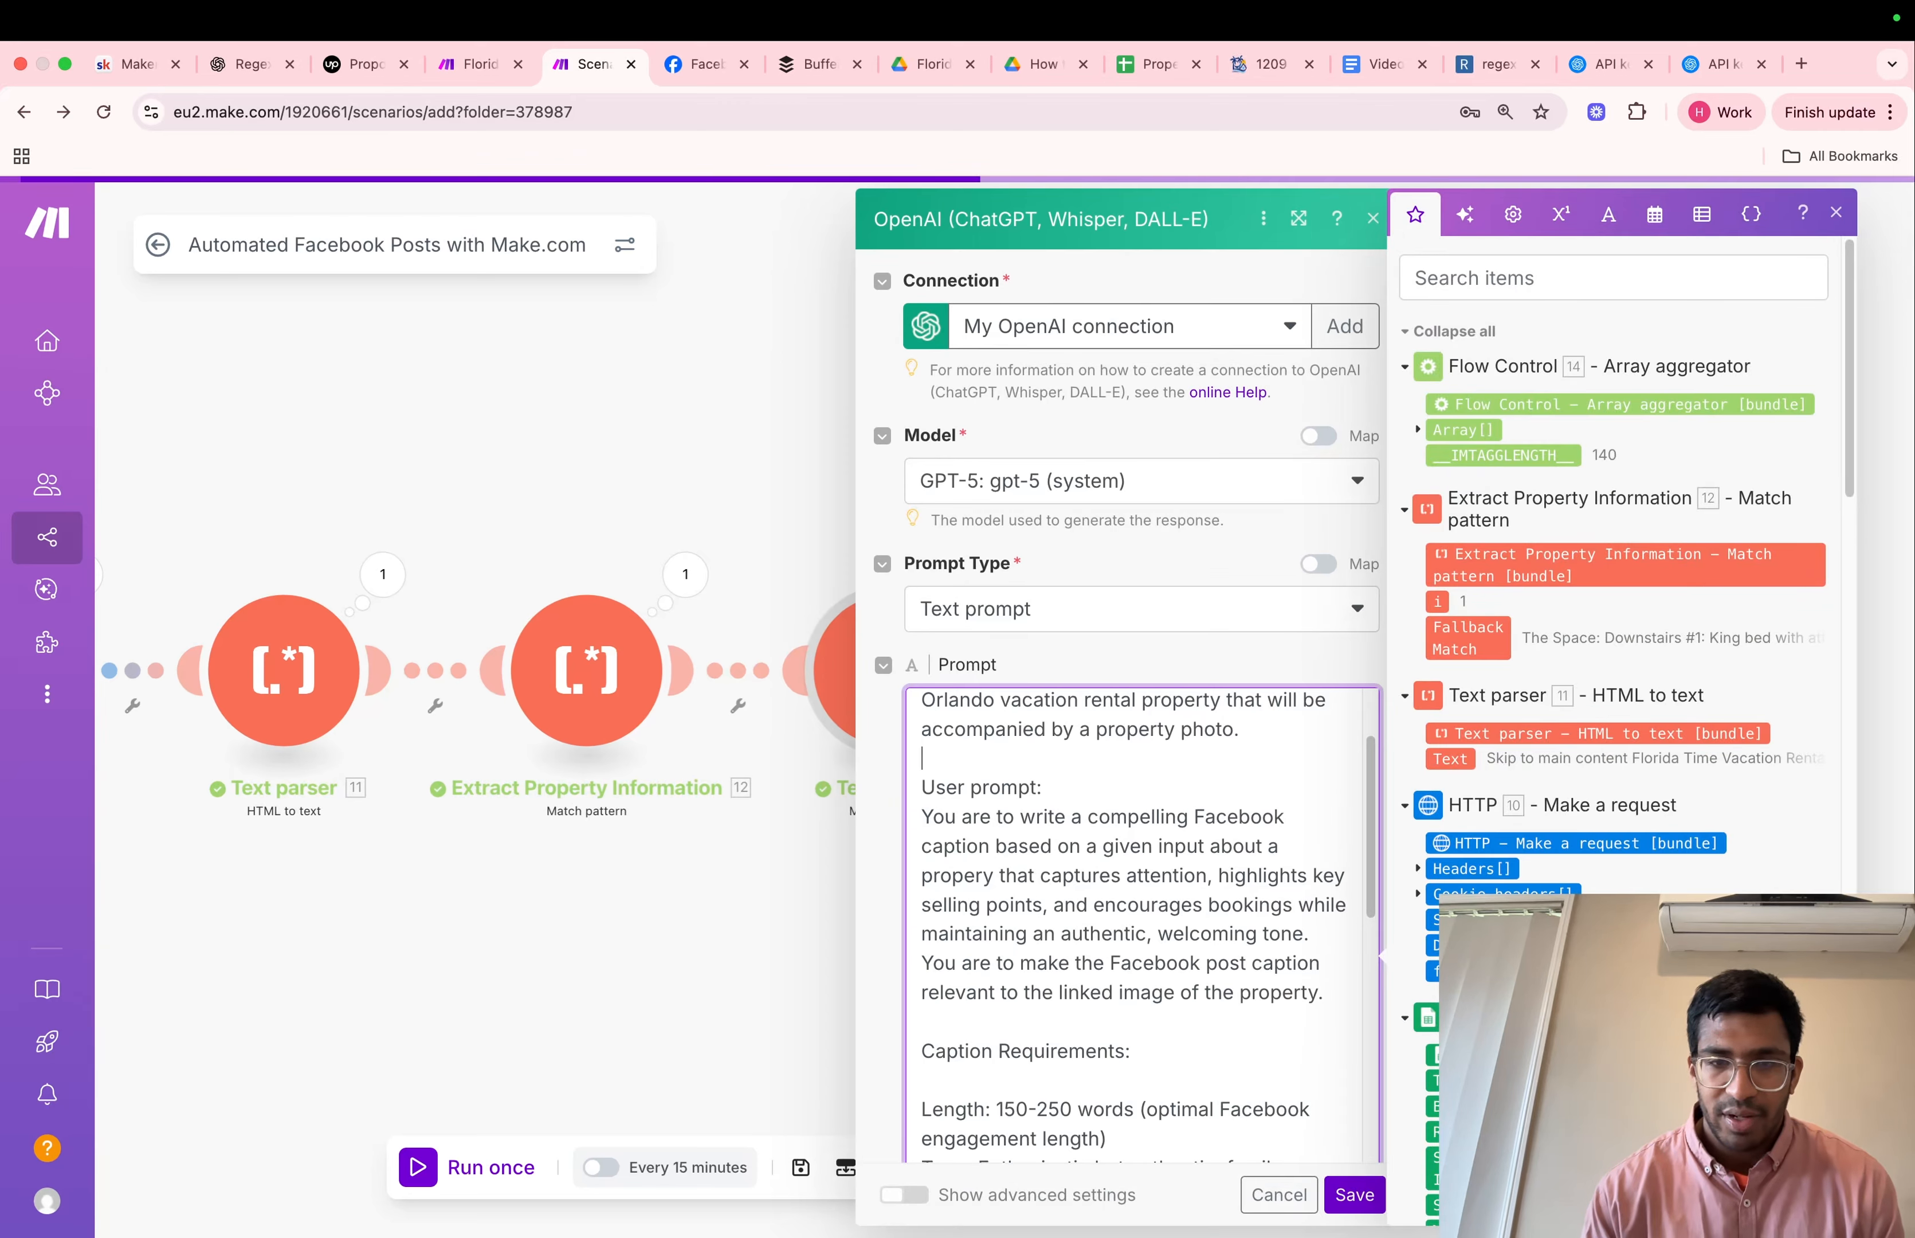
Examine the rest of the OpenAI prompt, covering the user prompt, caption requirements, key elements to highlight and JSON output format
{"action": "scroll", "coordinate": [1030, 917], "scroll_direction": "down", "scroll_amount": 1}
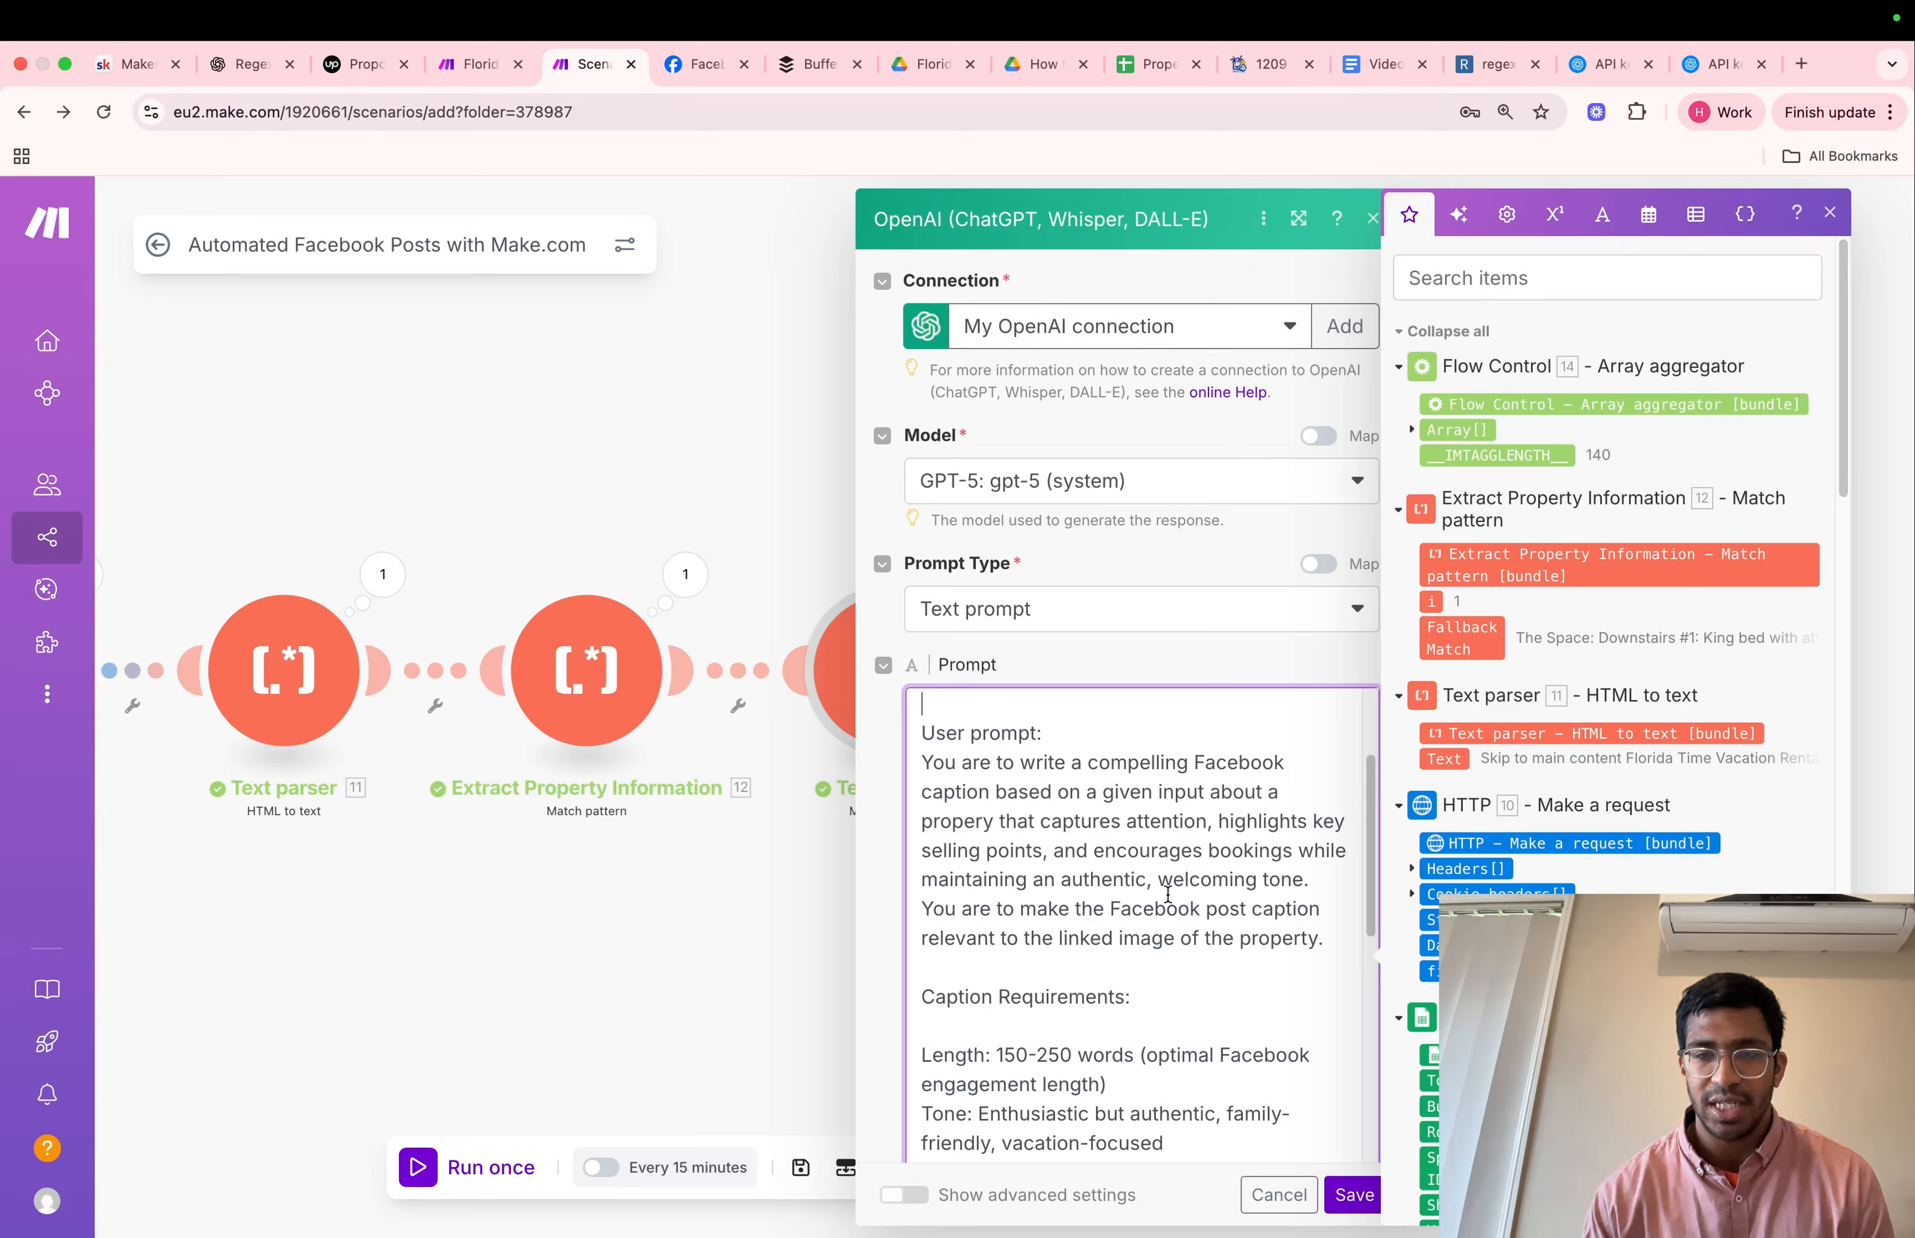
{"action": "scroll", "coordinate": [1167, 893], "scroll_direction": "down", "scroll_amount": 2}
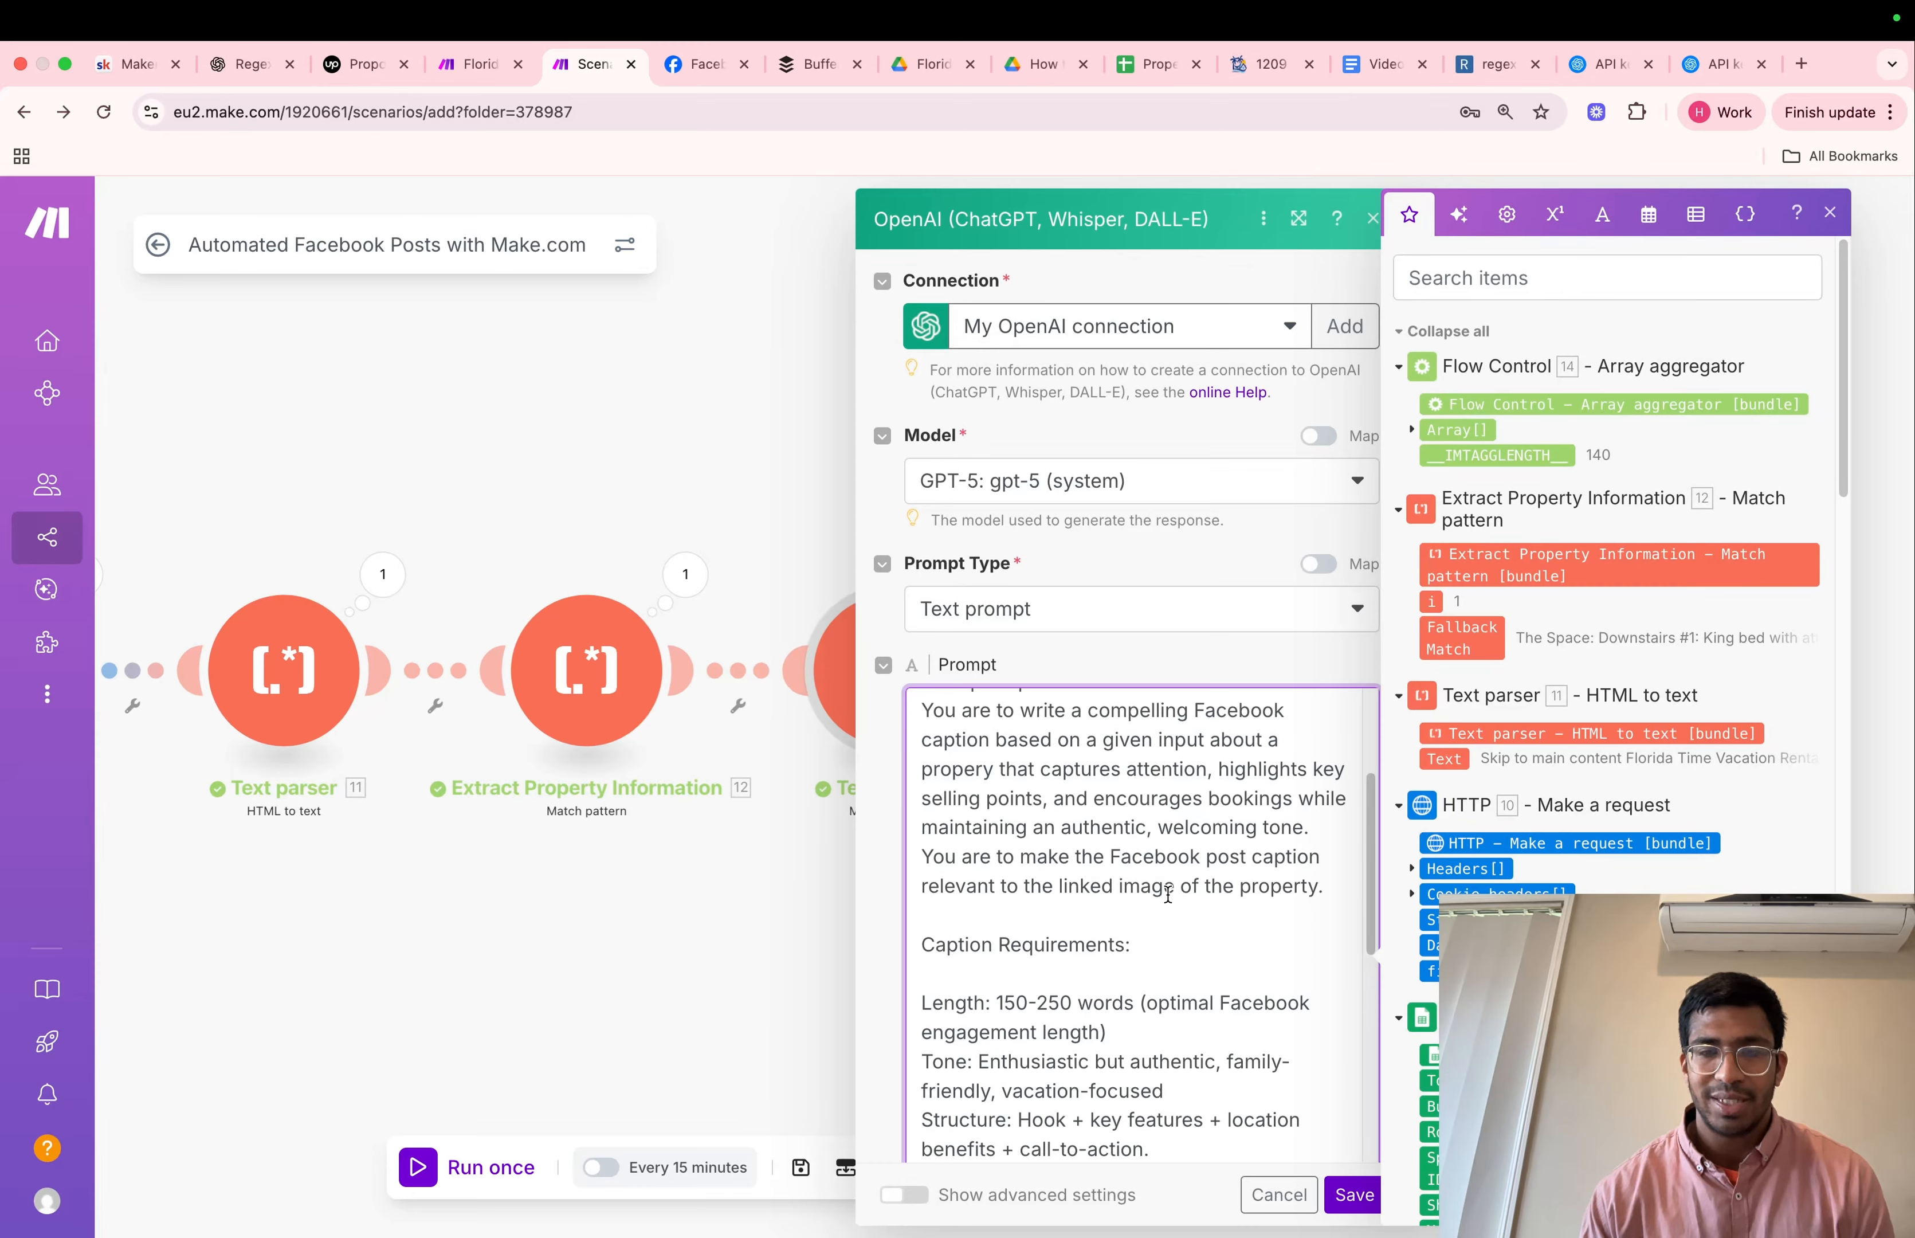
{"action": "scroll", "coordinate": [1167, 893], "scroll_direction": "down", "scroll_amount": 2}
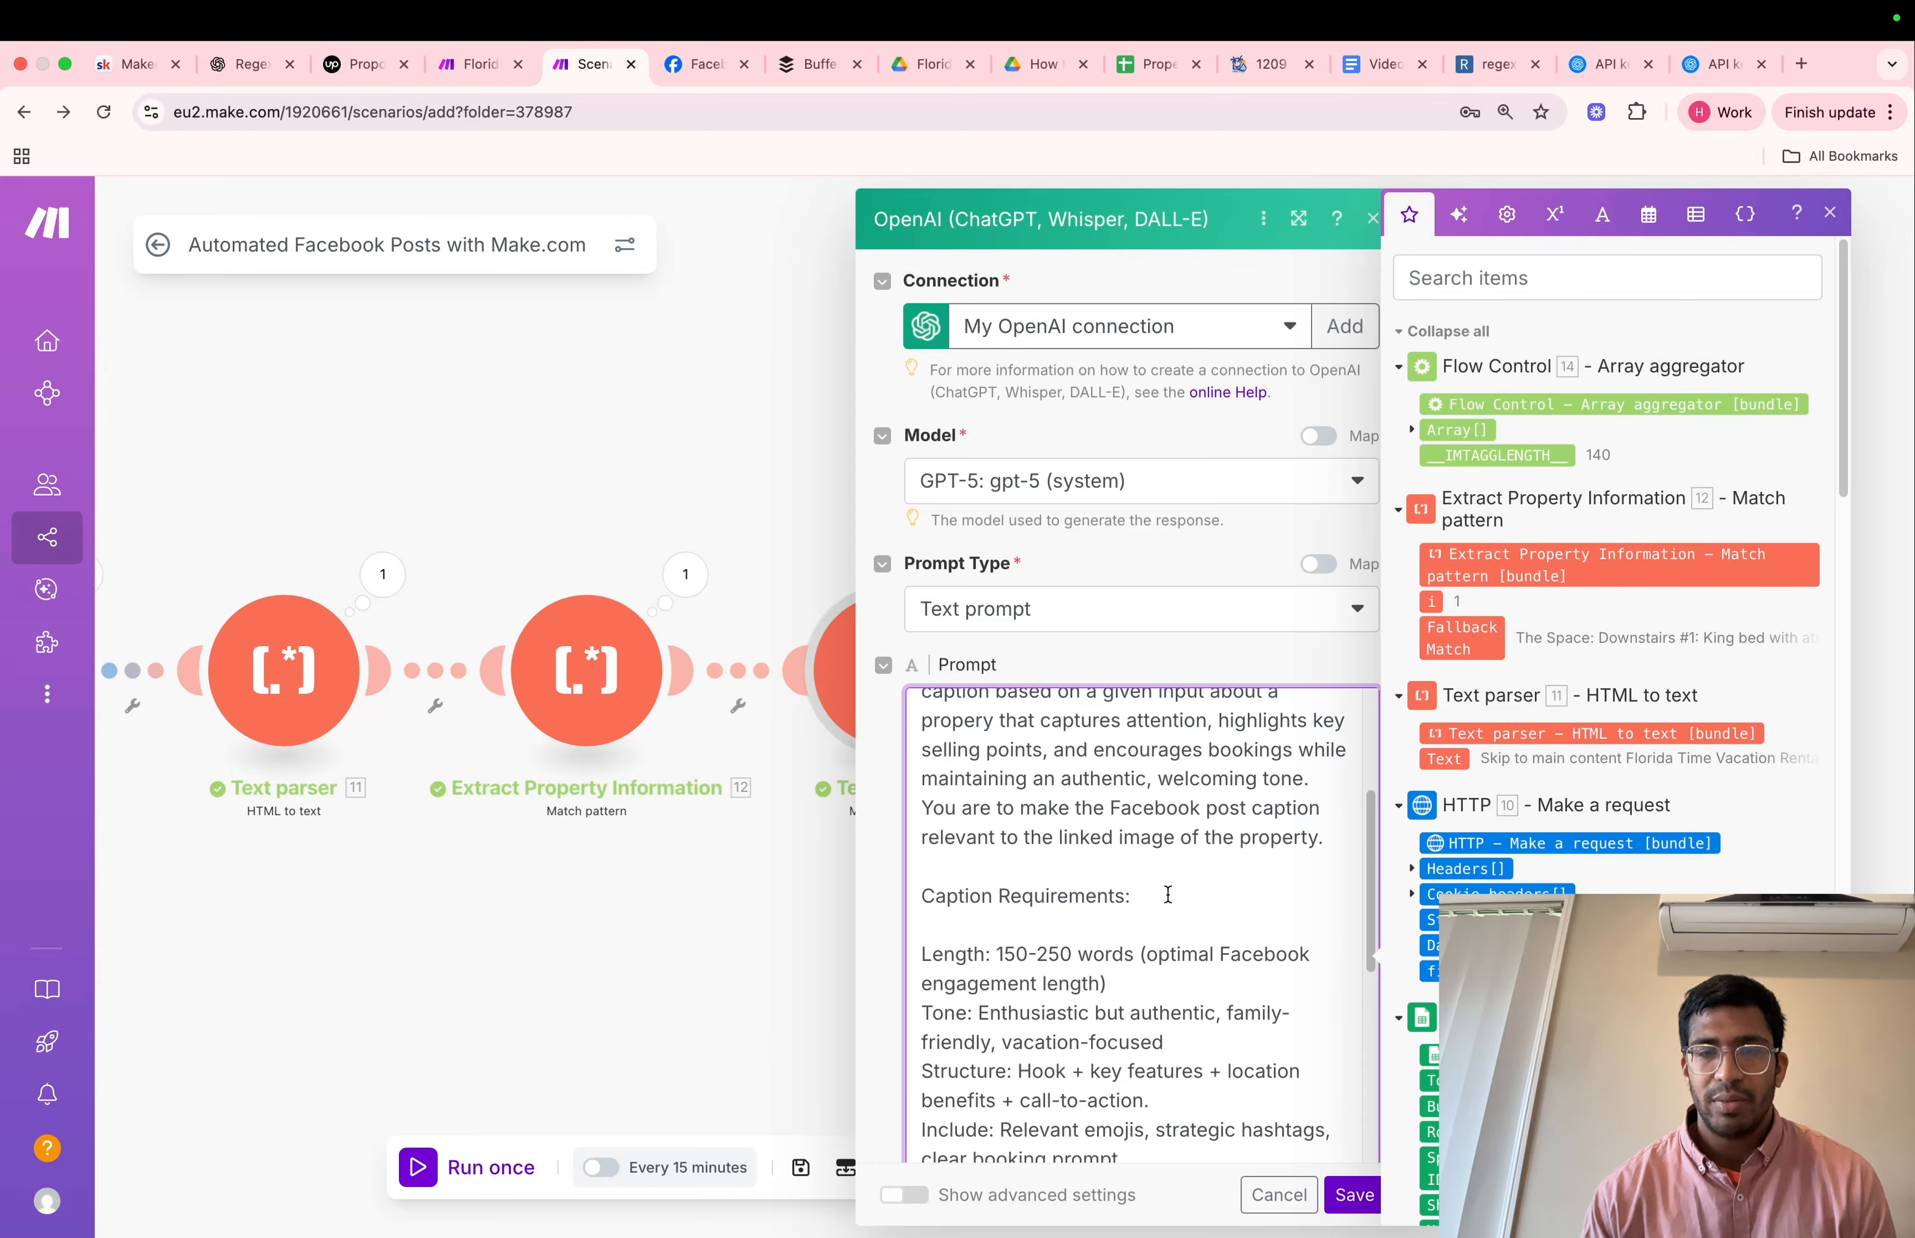
{"action": "scroll", "coordinate": [1167, 893], "scroll_direction": "down", "scroll_amount": 3}
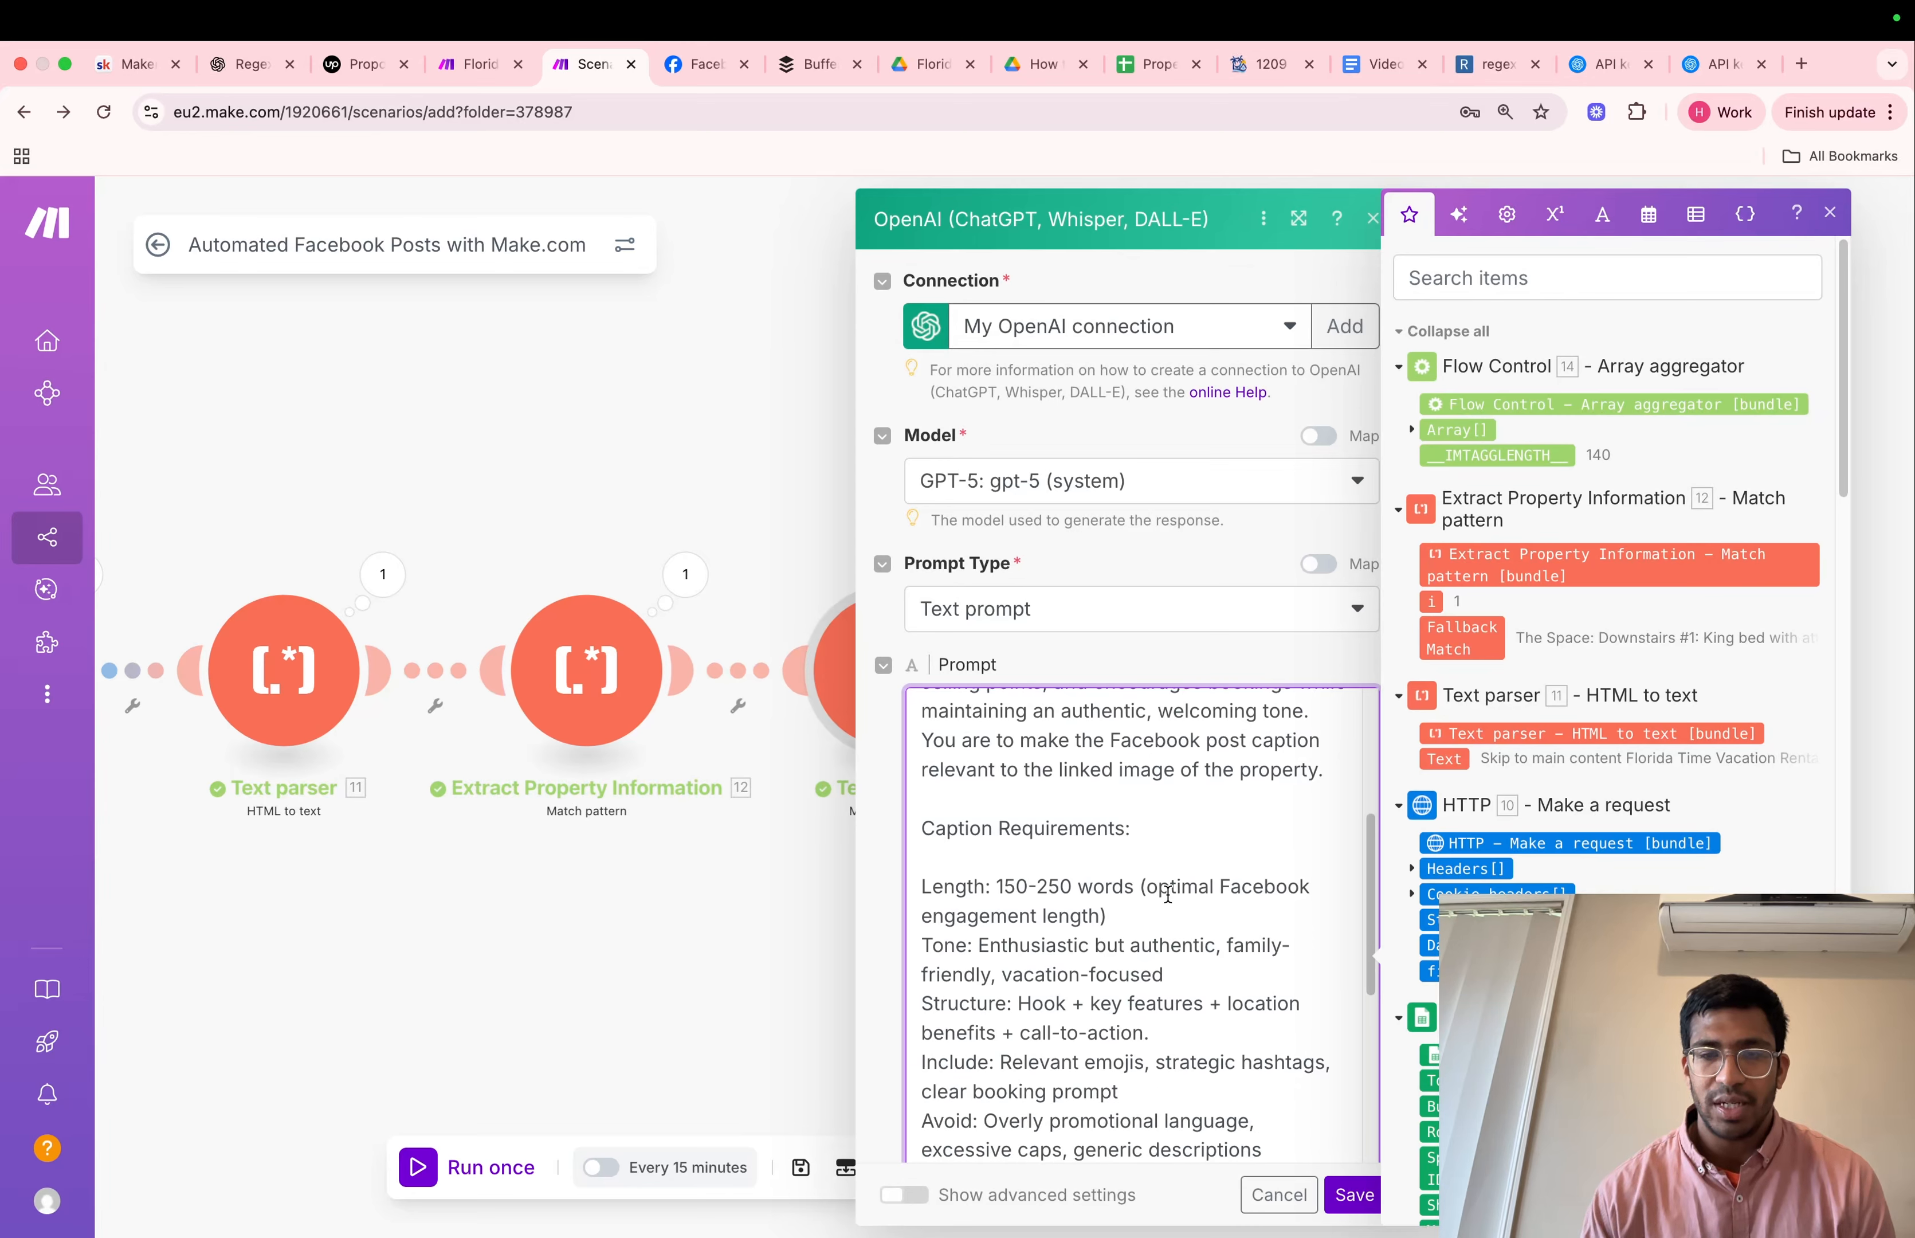
{"action": "scroll", "coordinate": [1167, 894], "scroll_direction": "down", "scroll_amount": 3}
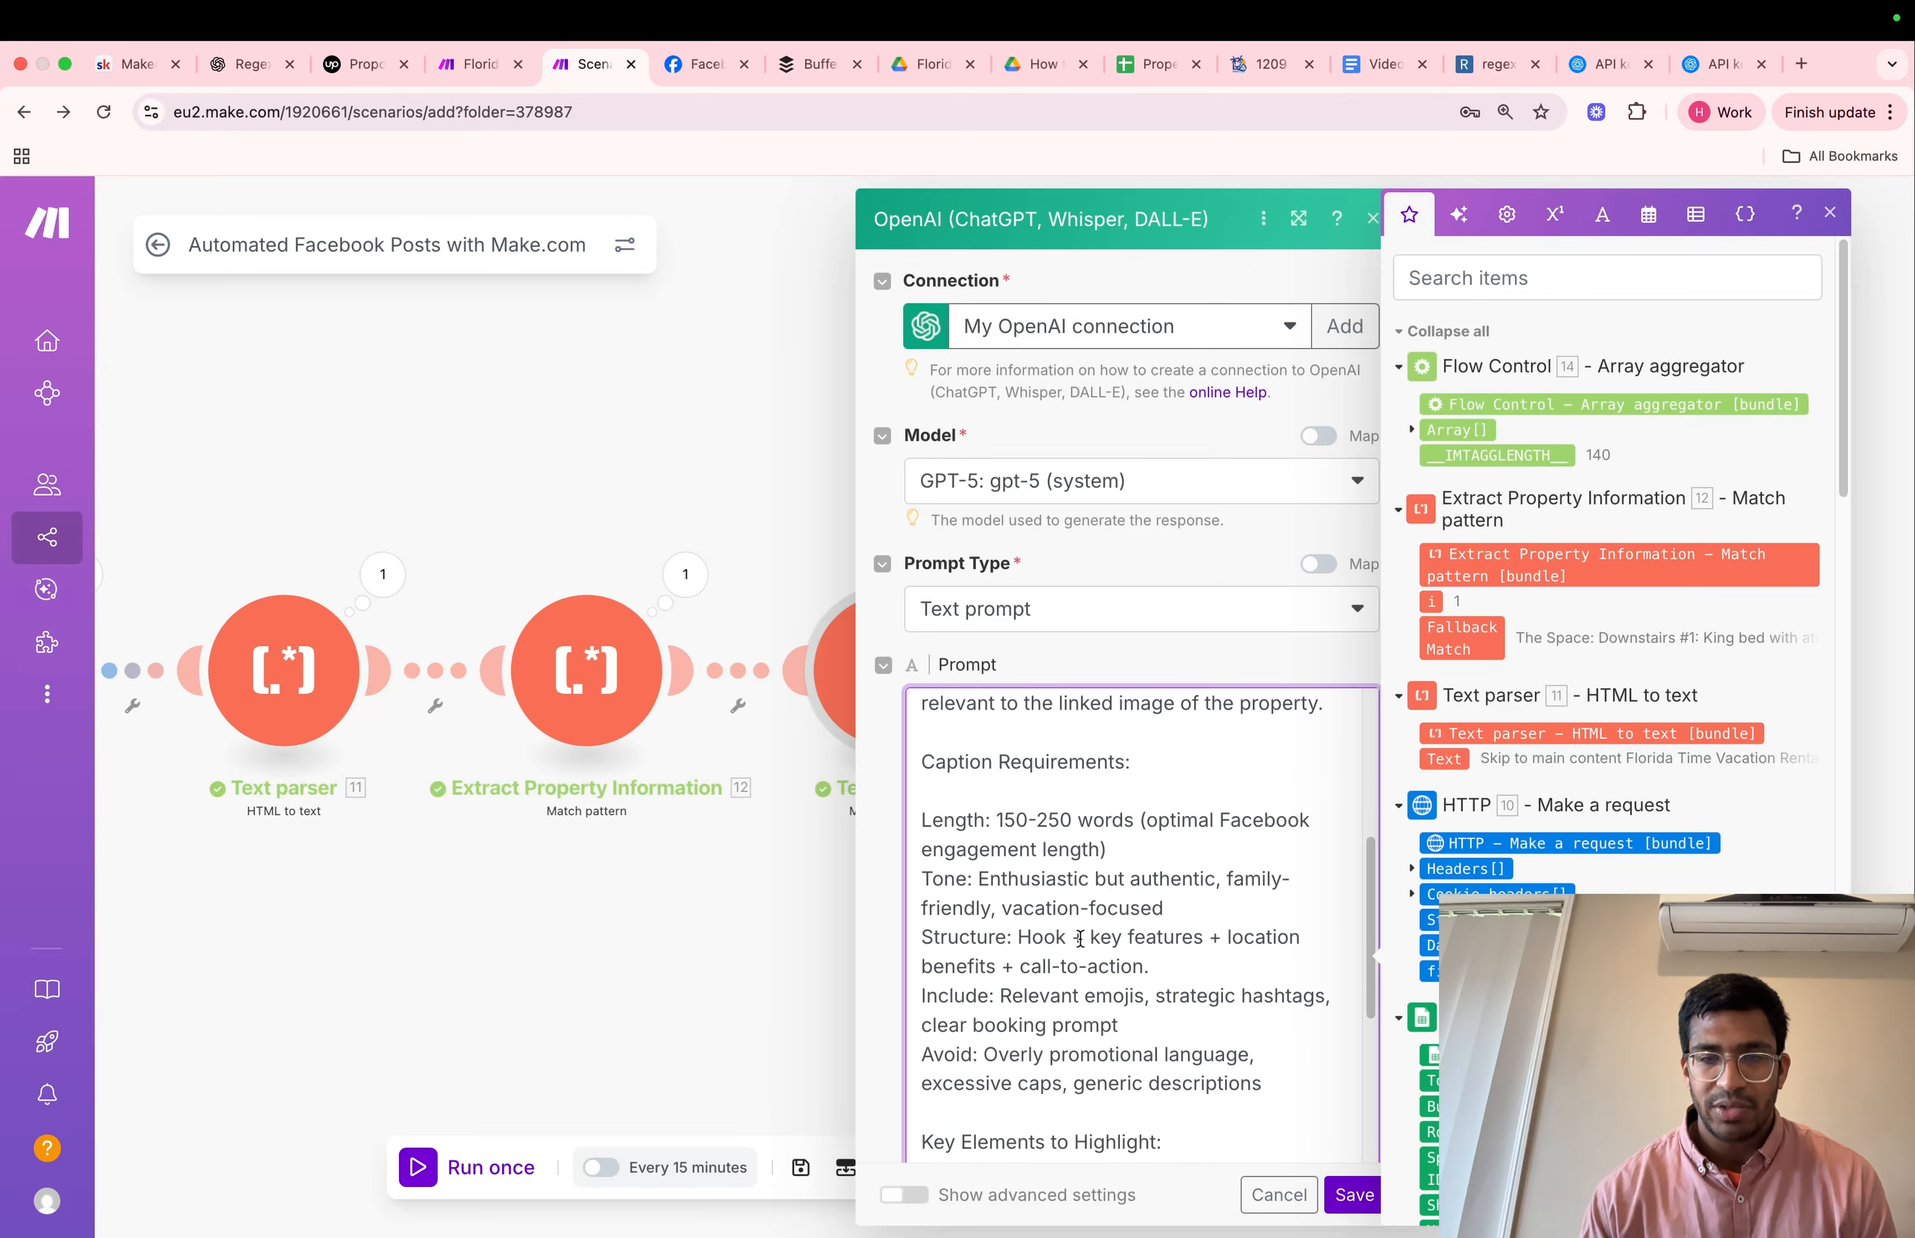
{"action": "scroll", "coordinate": [1081, 933], "scroll_direction": "down", "scroll_amount": 2}
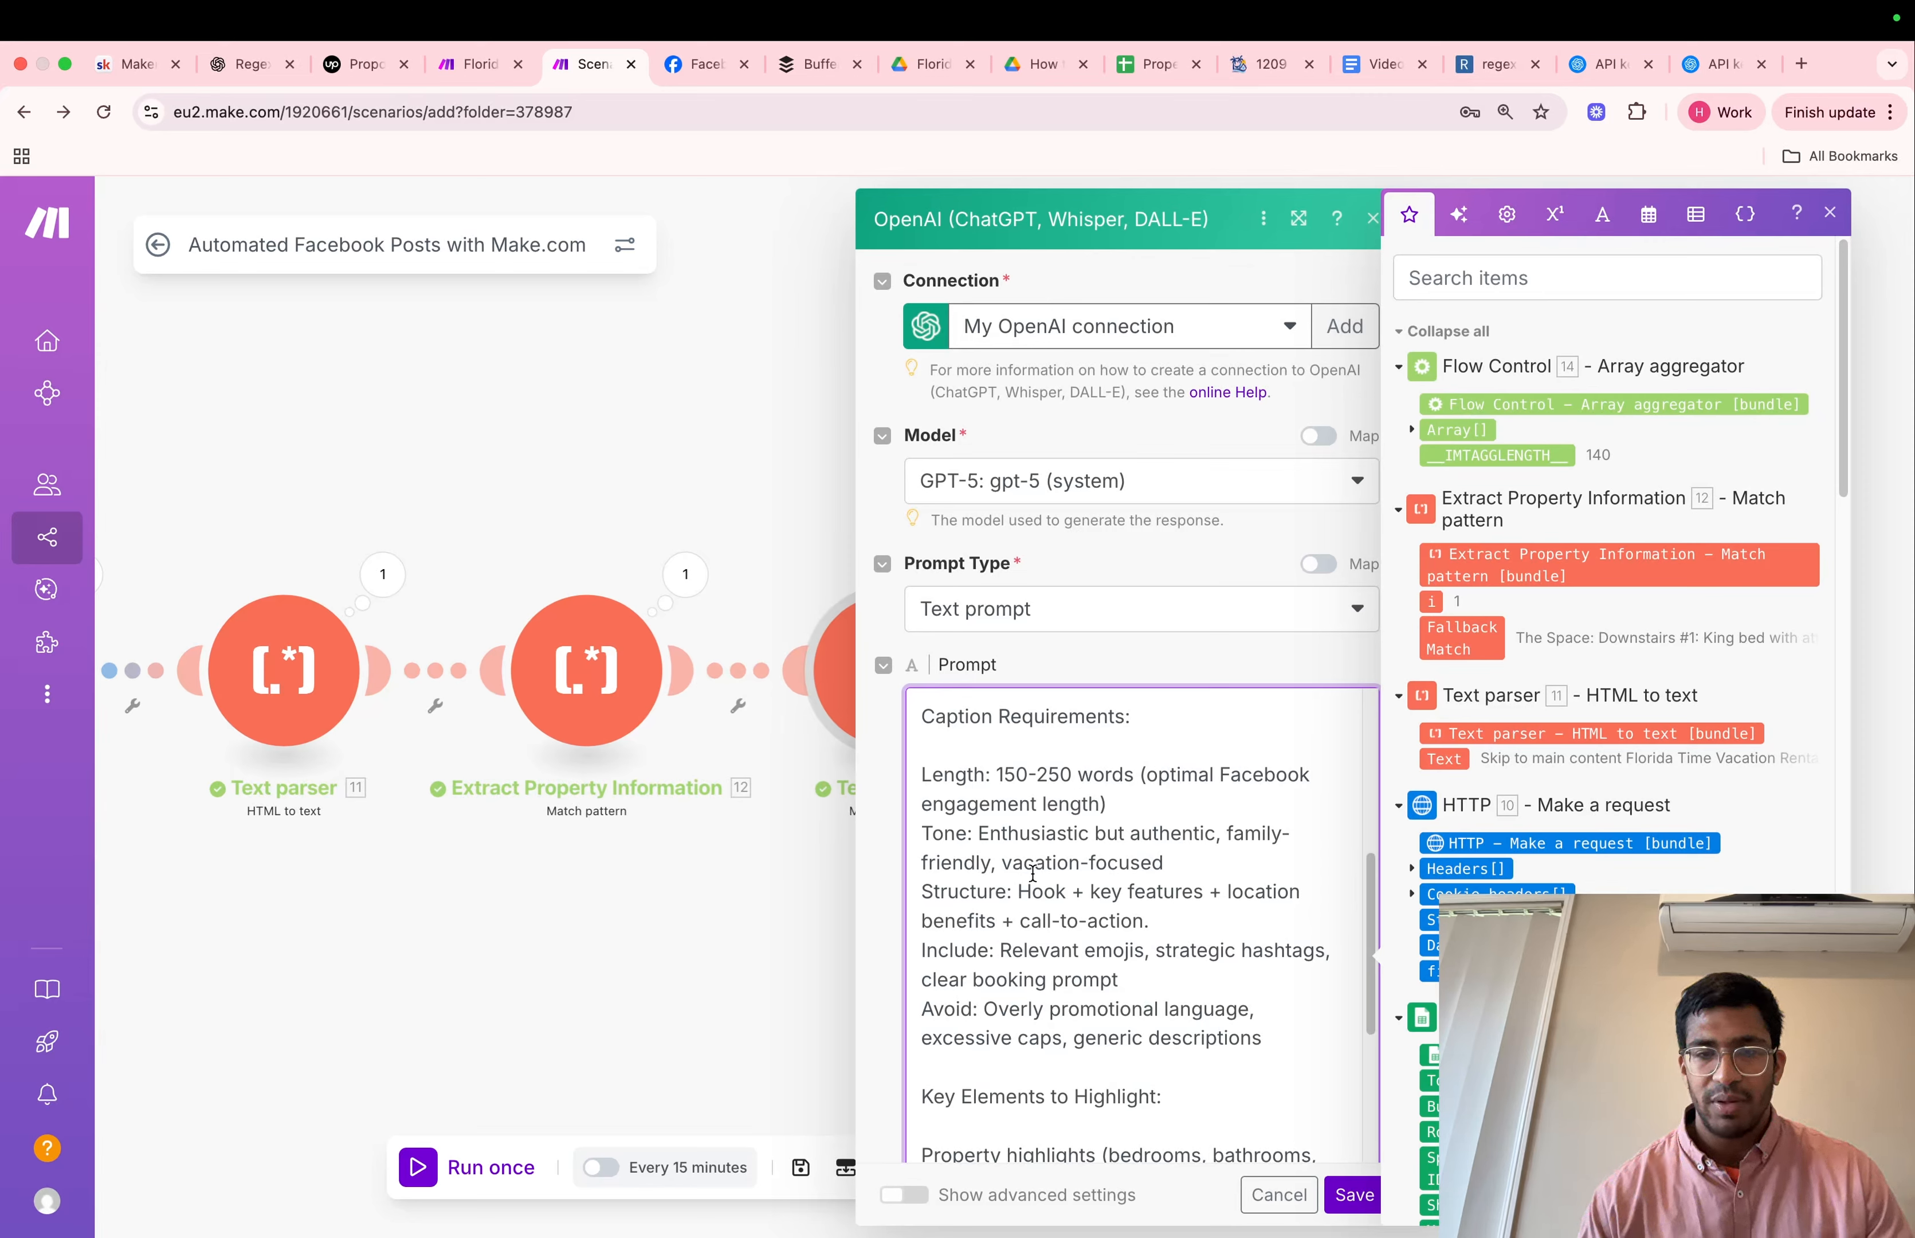
{"action": "scroll", "coordinate": [1029, 899], "scroll_direction": "down", "scroll_amount": 2}
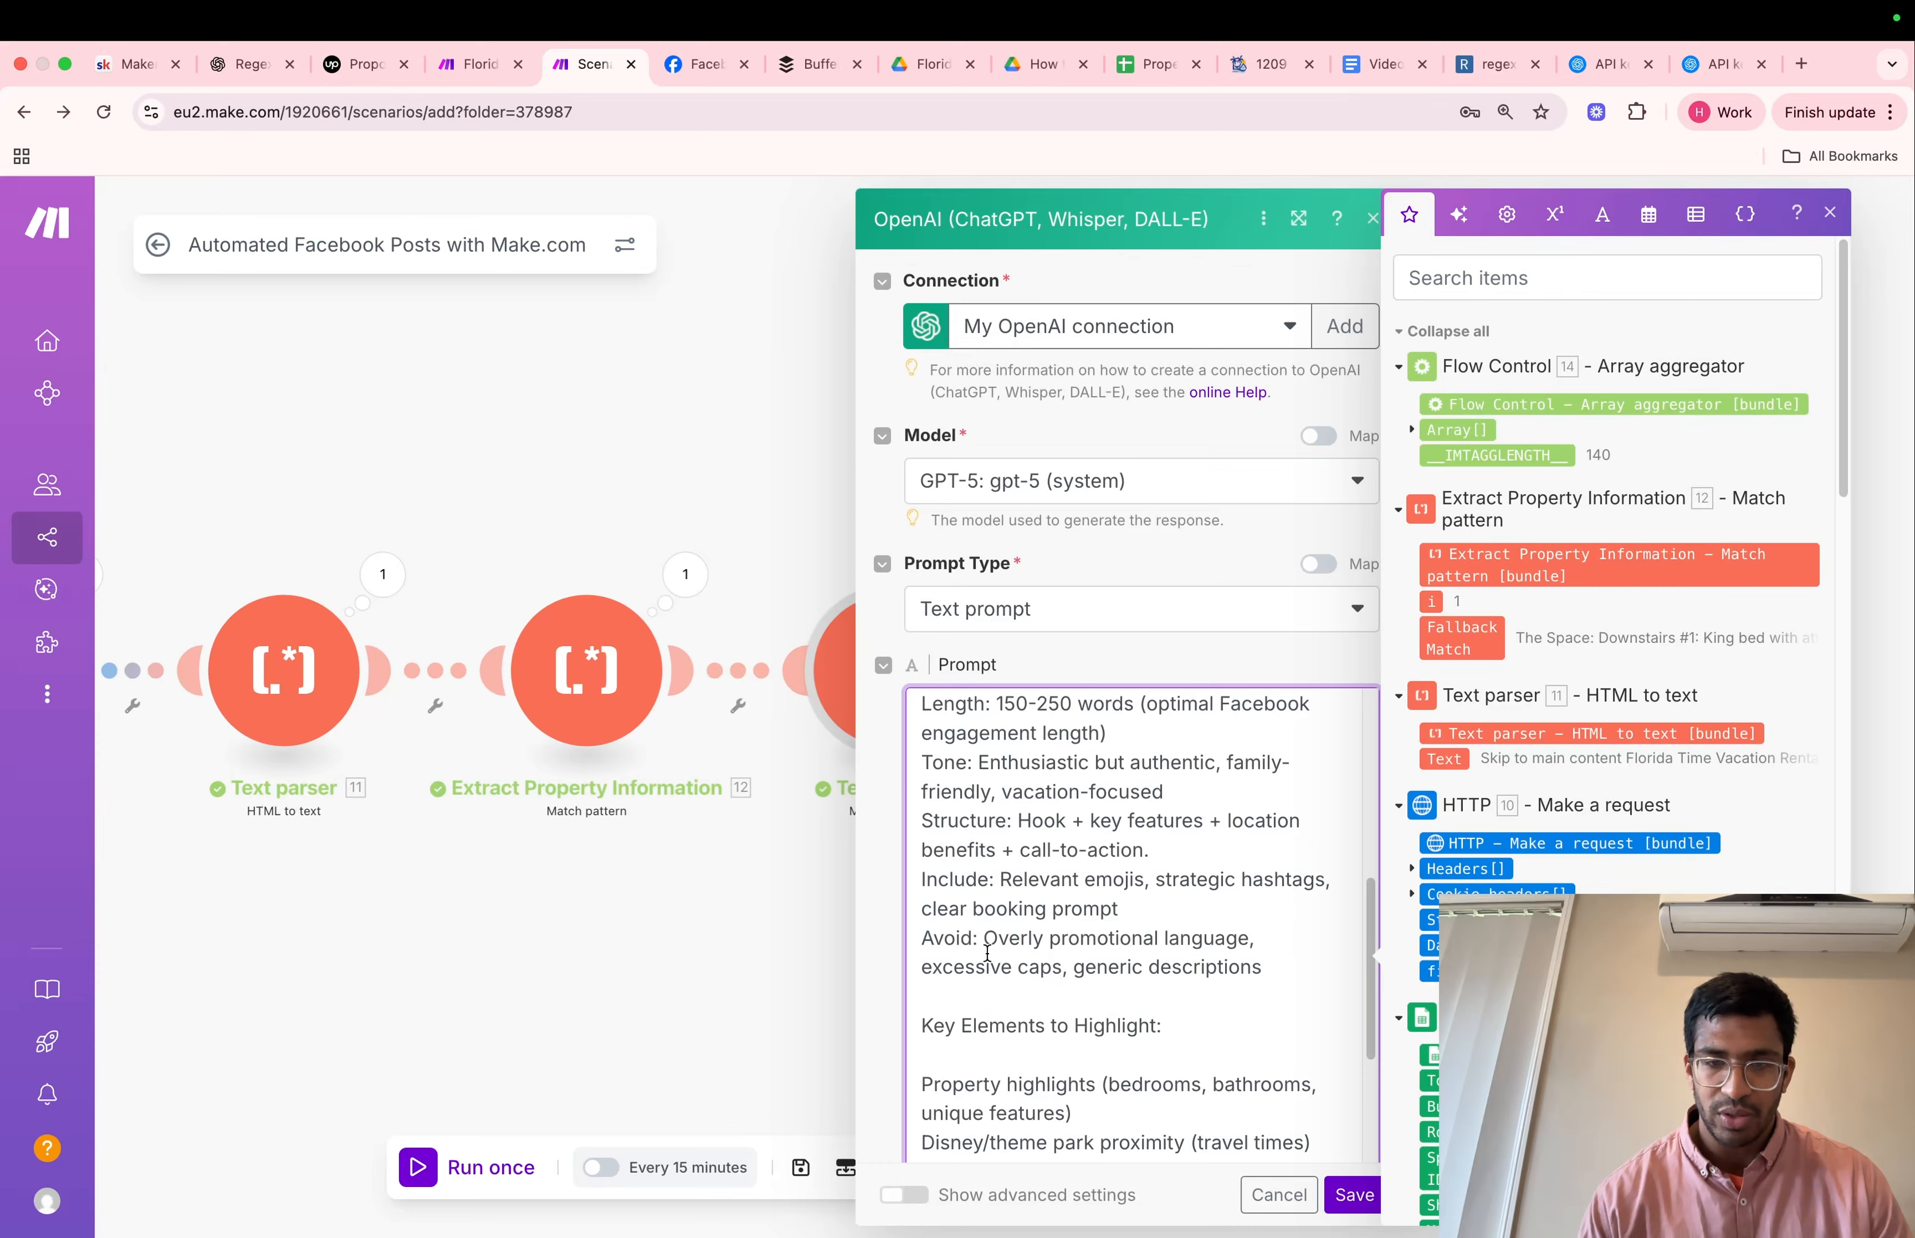
{"action": "scroll", "coordinate": [988, 953], "scroll_direction": "down", "scroll_amount": 7}
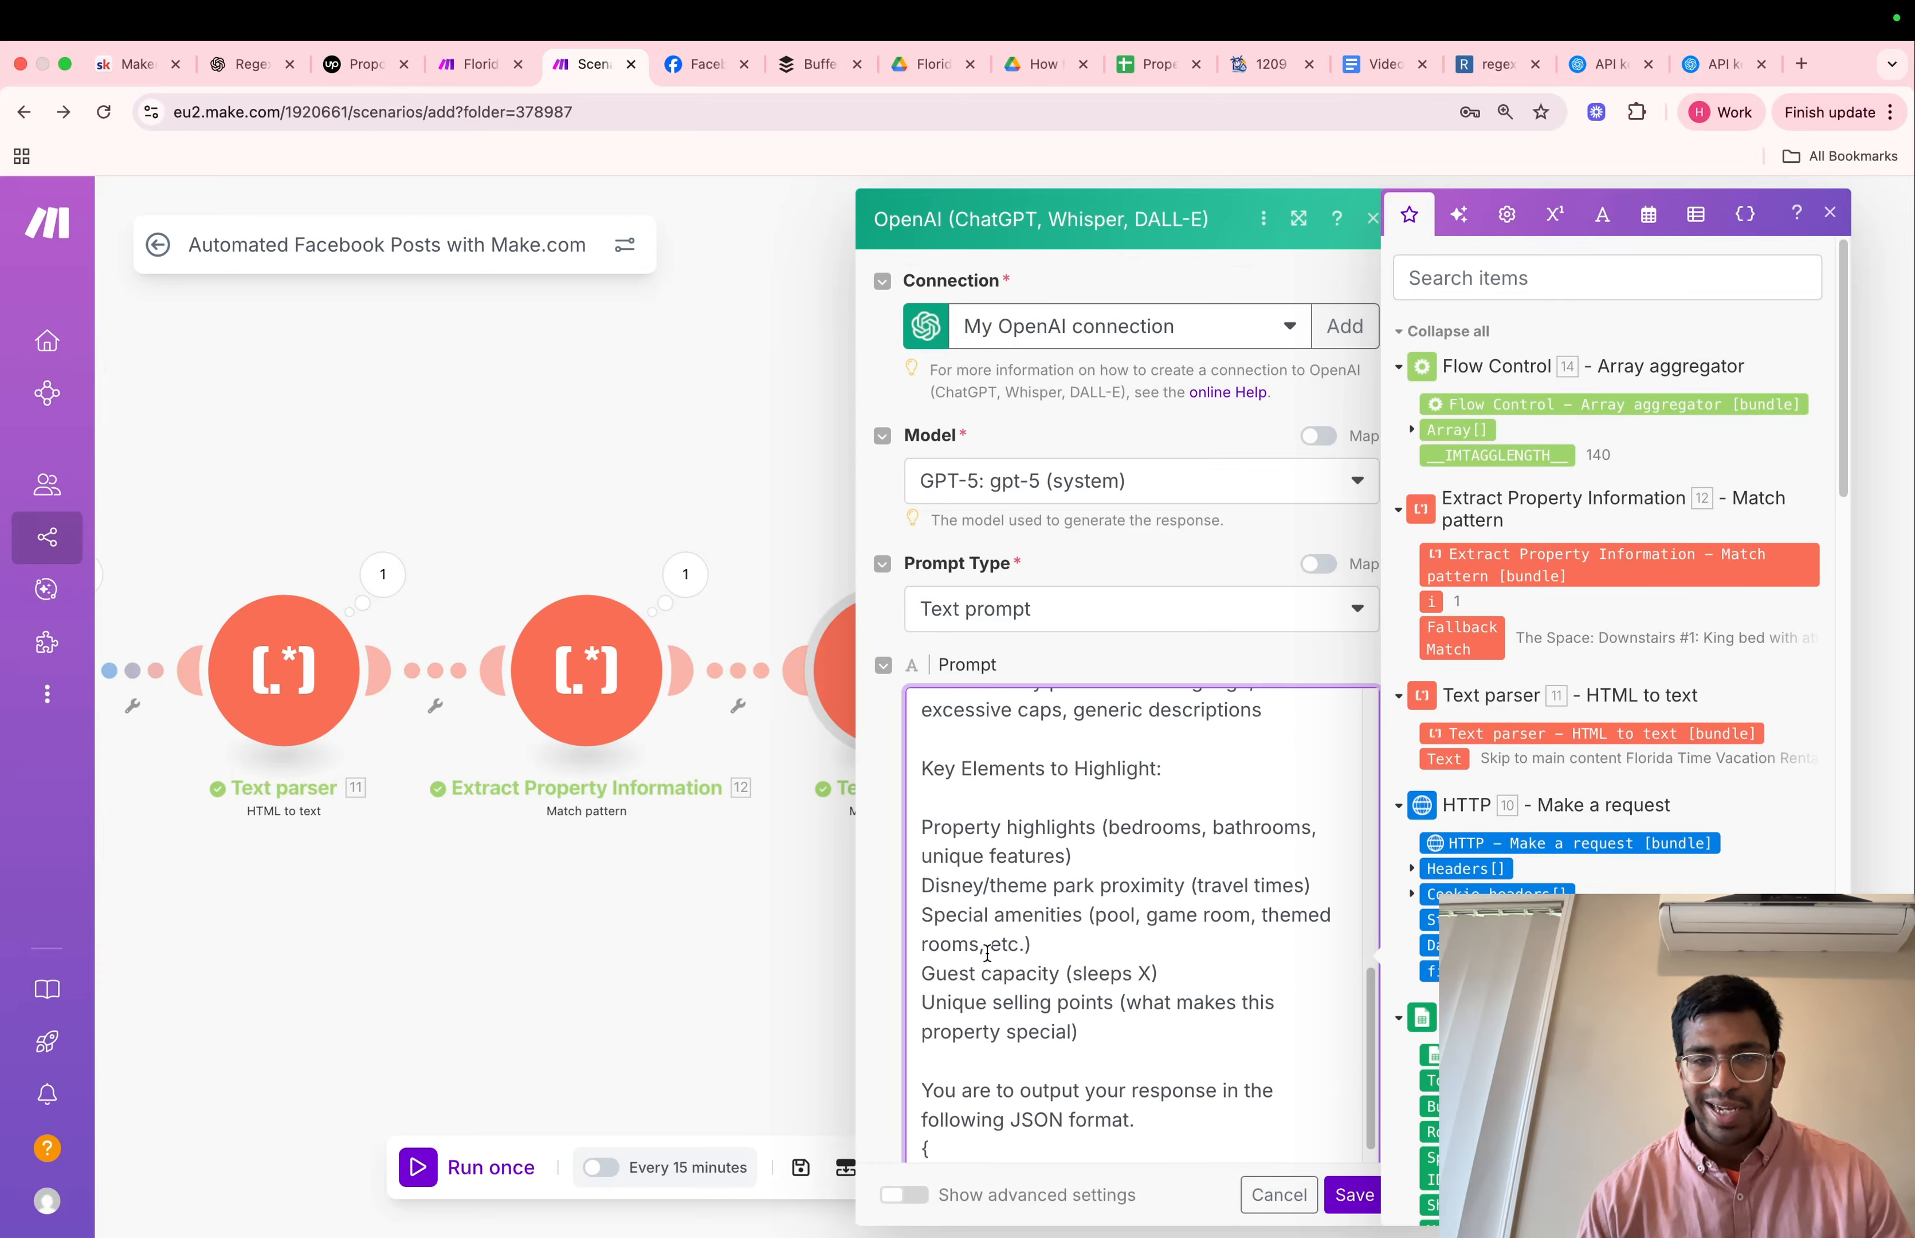
{"action": "scroll", "coordinate": [987, 954], "scroll_direction": "down", "scroll_amount": 2}
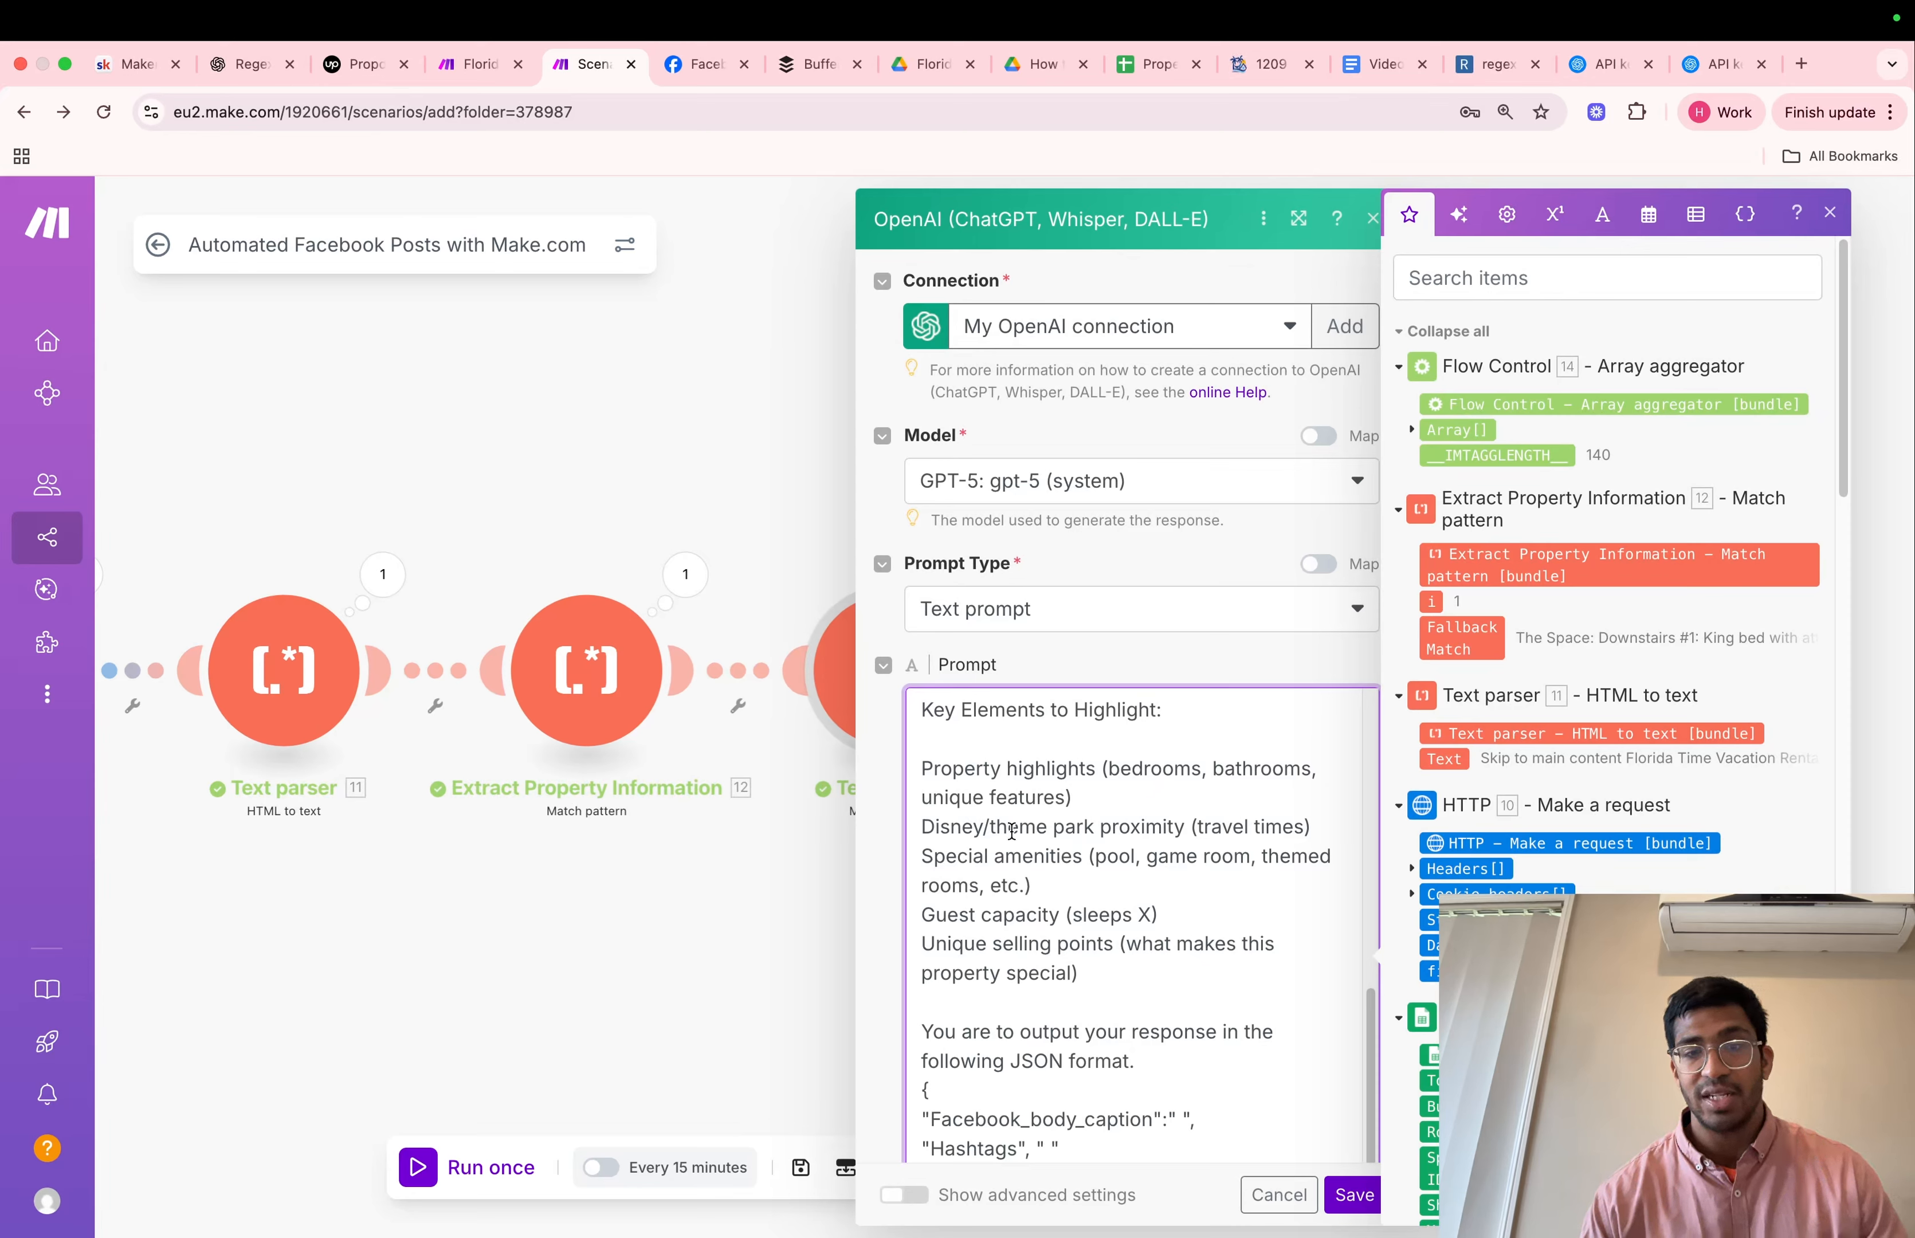
{"action": "scroll", "coordinate": [1131, 850], "scroll_direction": "down", "scroll_amount": 4}
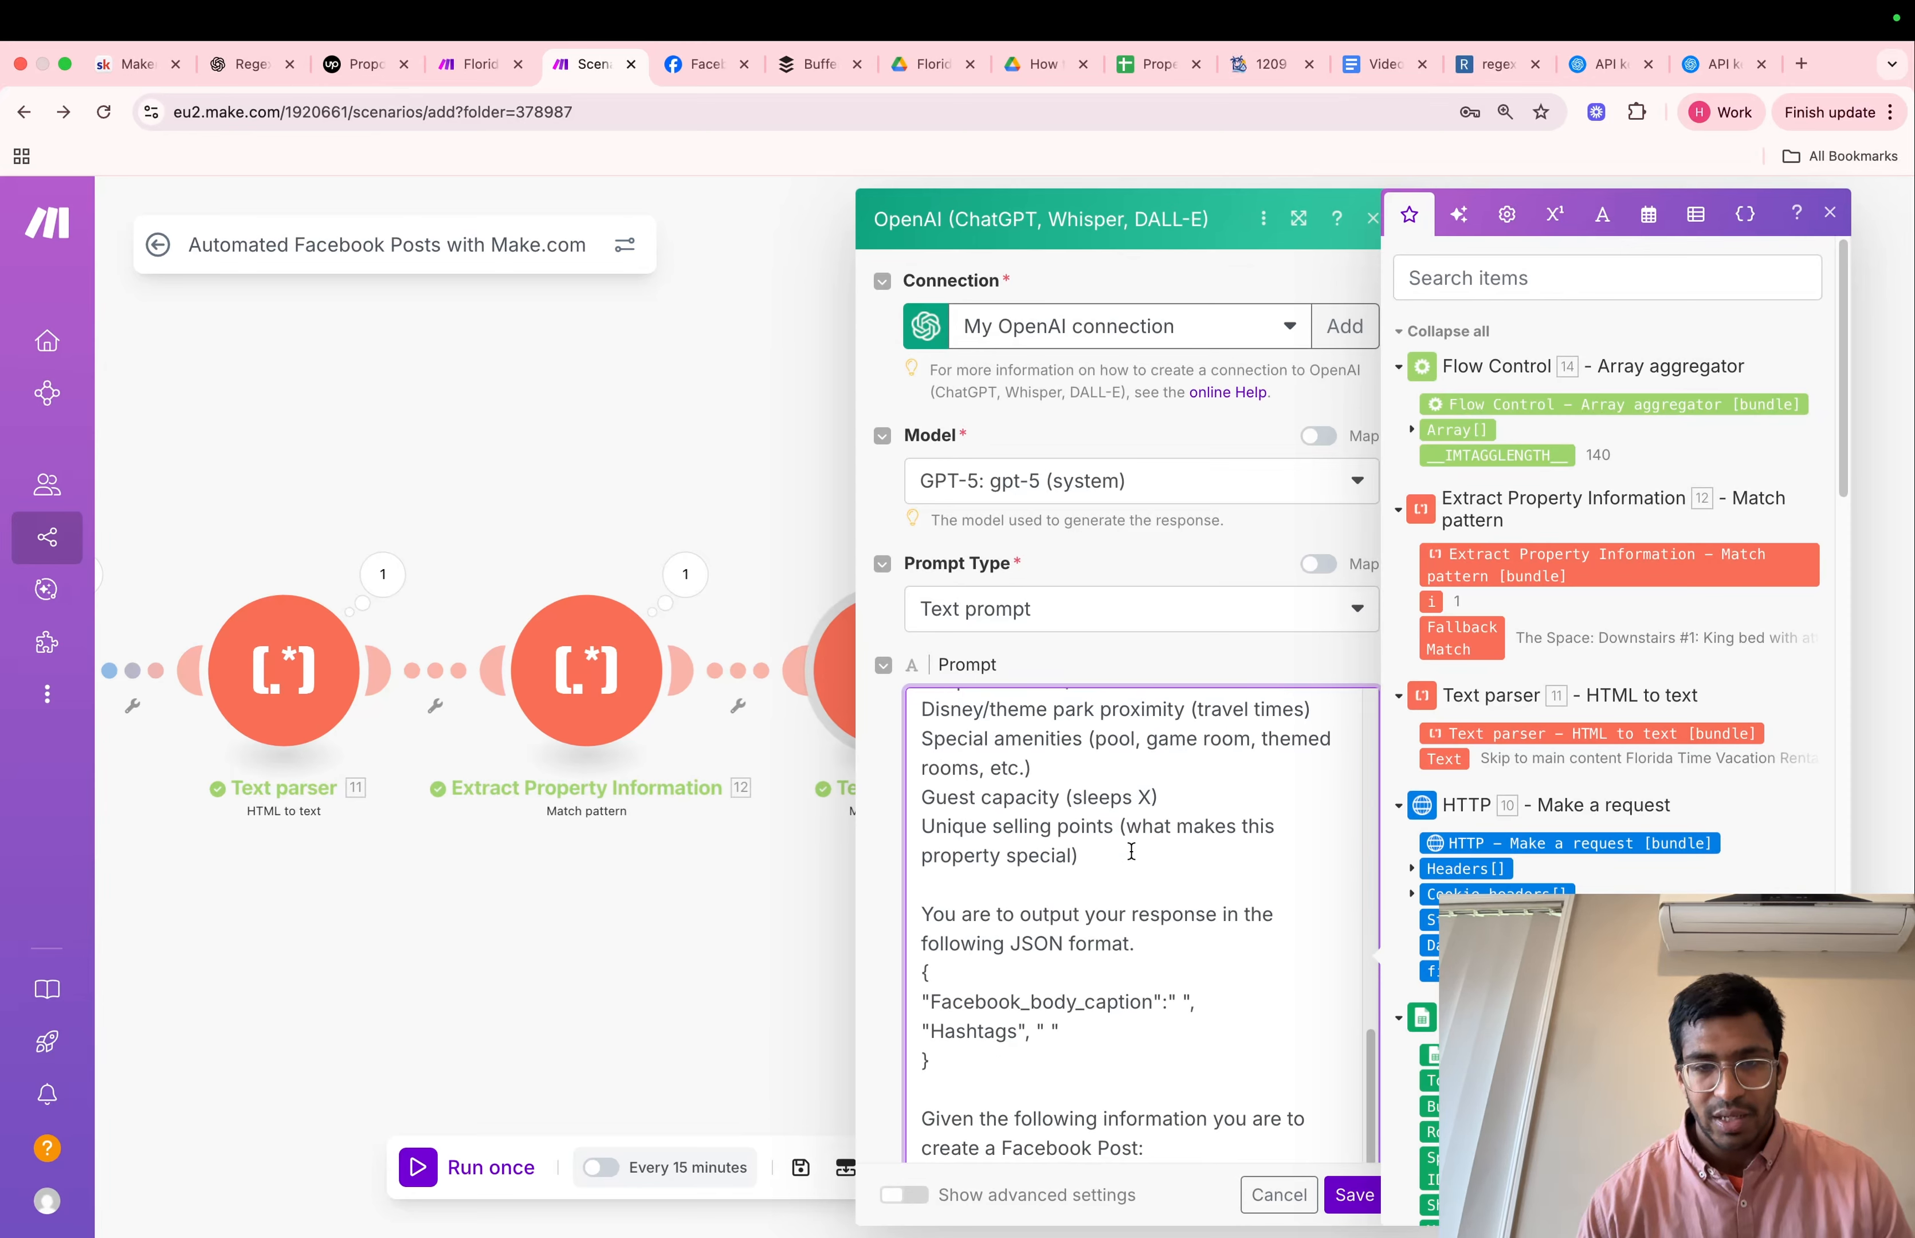
{"action": "scroll", "coordinate": [1131, 850], "scroll_direction": "down", "scroll_amount": 1}
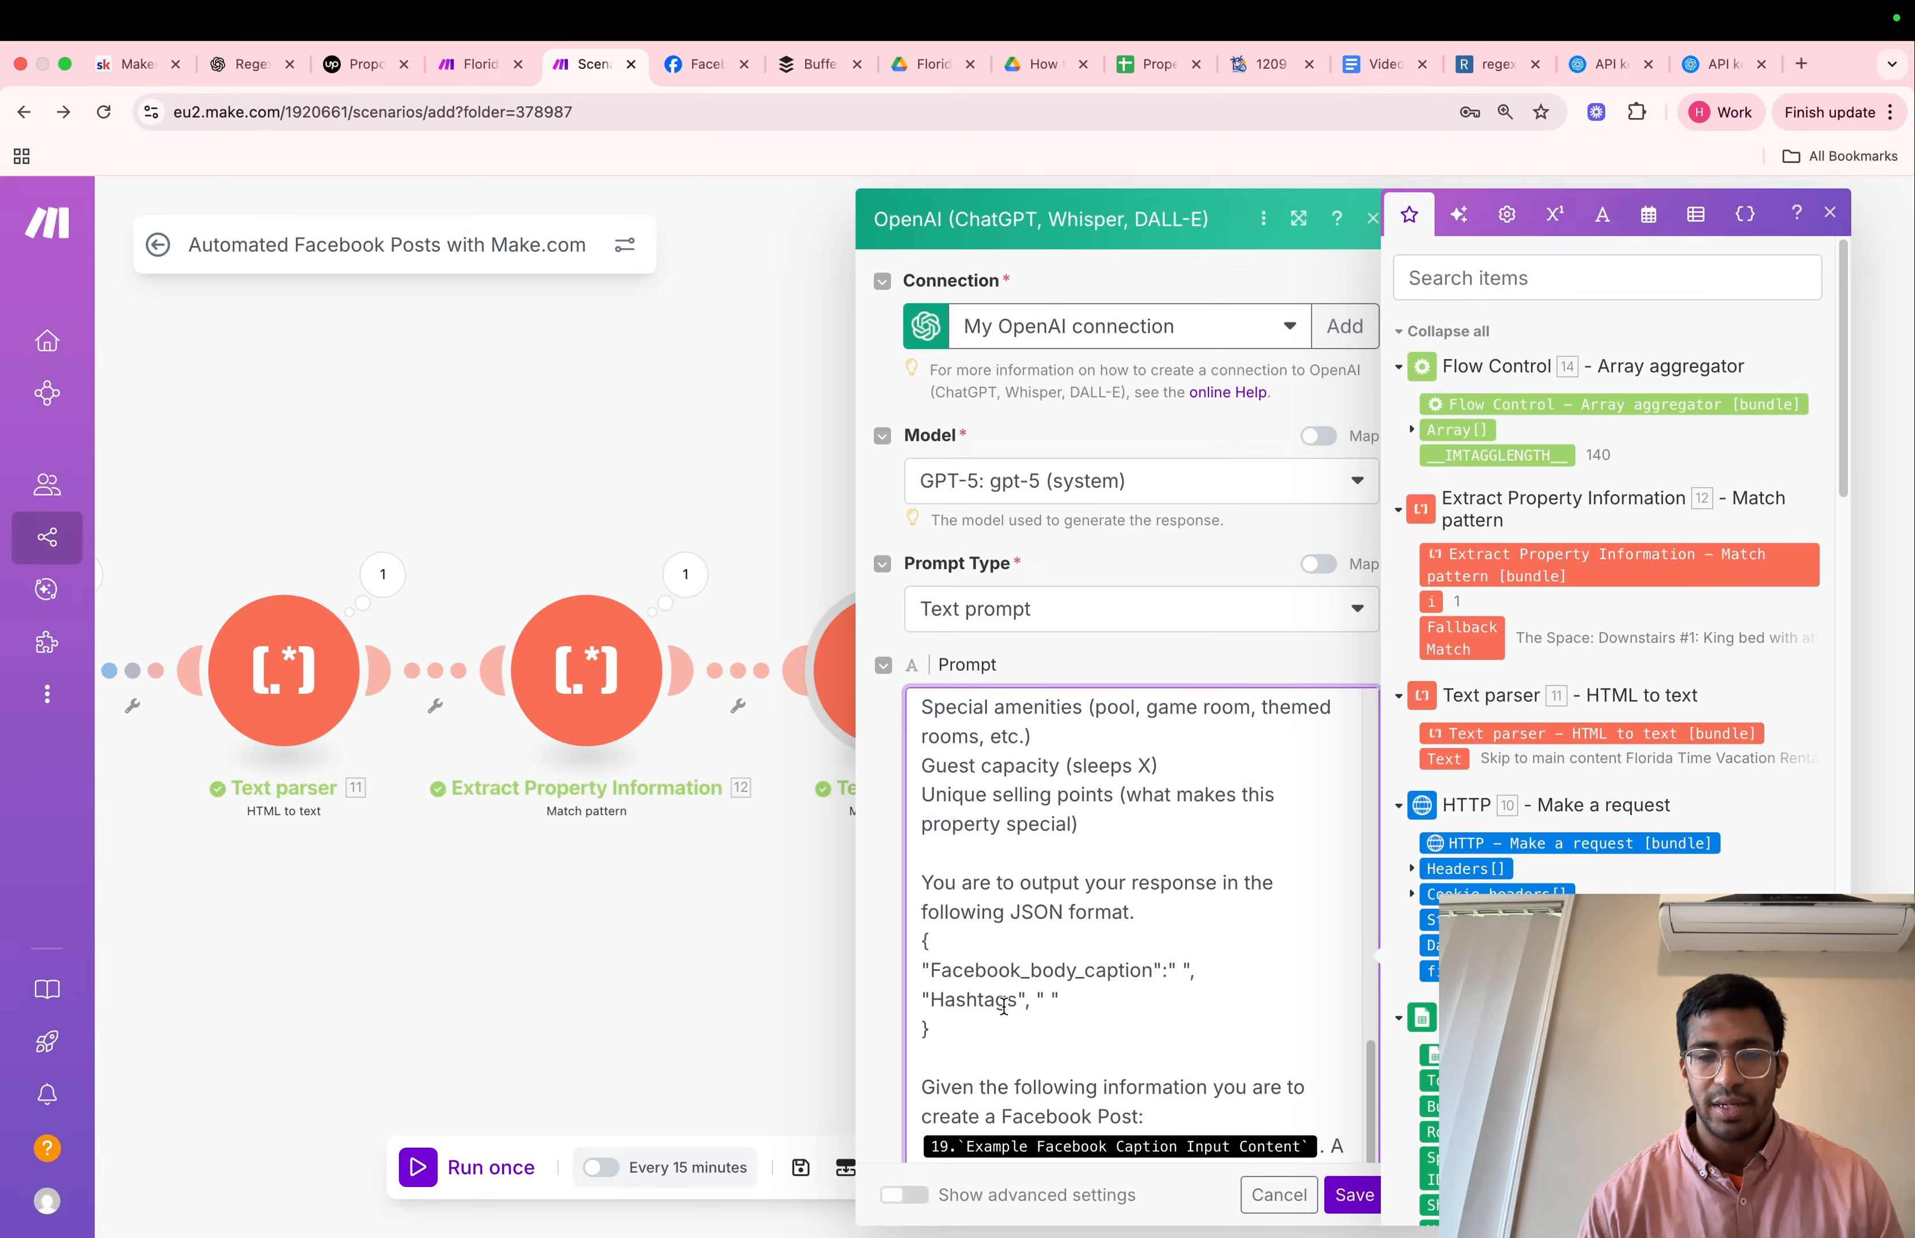
Replace the Example Facebook Caption Input Content variable in the prompt with the Fallback Match from the Extract Property Information module
{"action": "left_click", "coordinate": [1316, 1147]}
{"action": "key", "text": "BackSpace"}
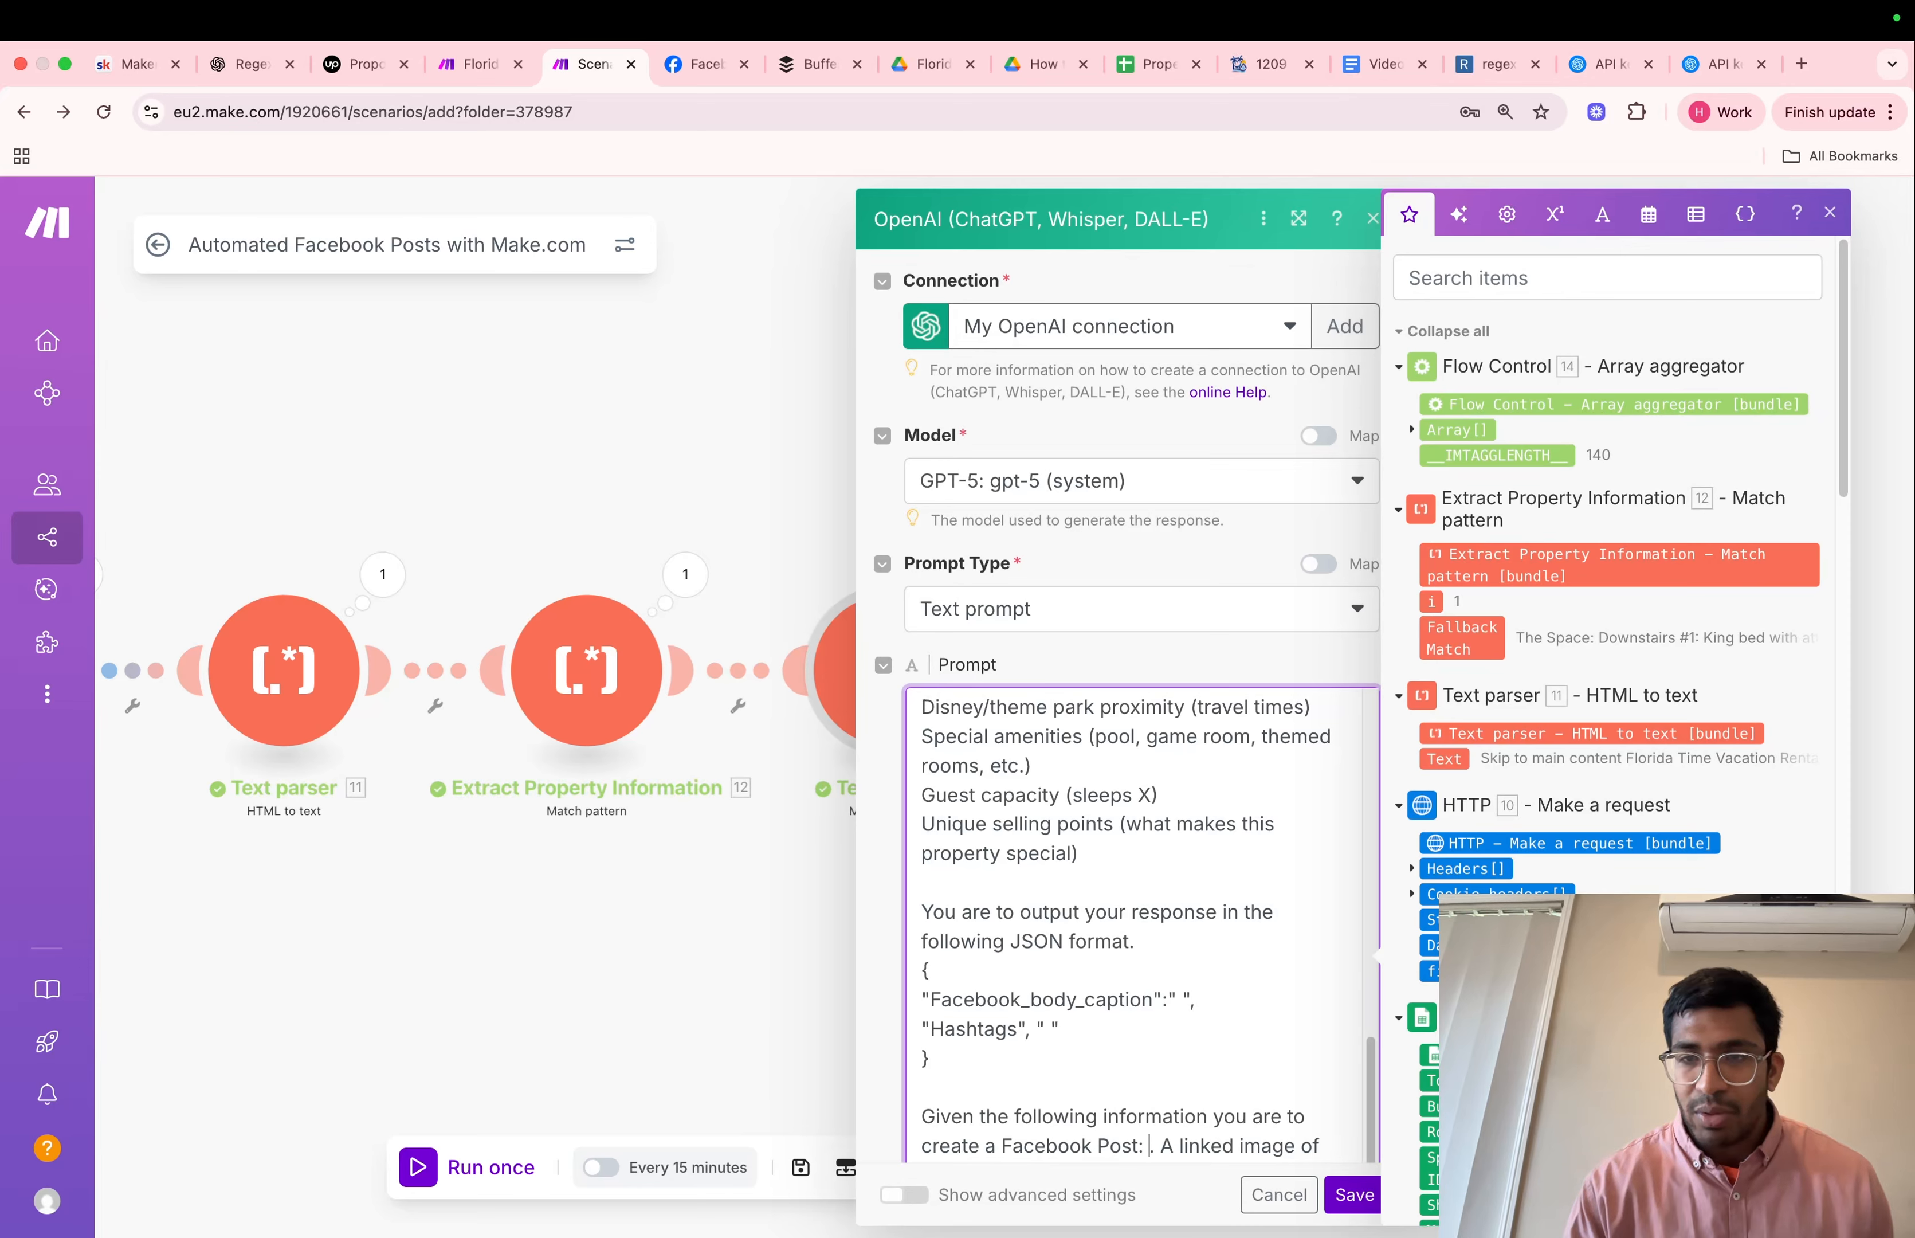
{"action": "left_click", "coordinate": [1472, 635]}
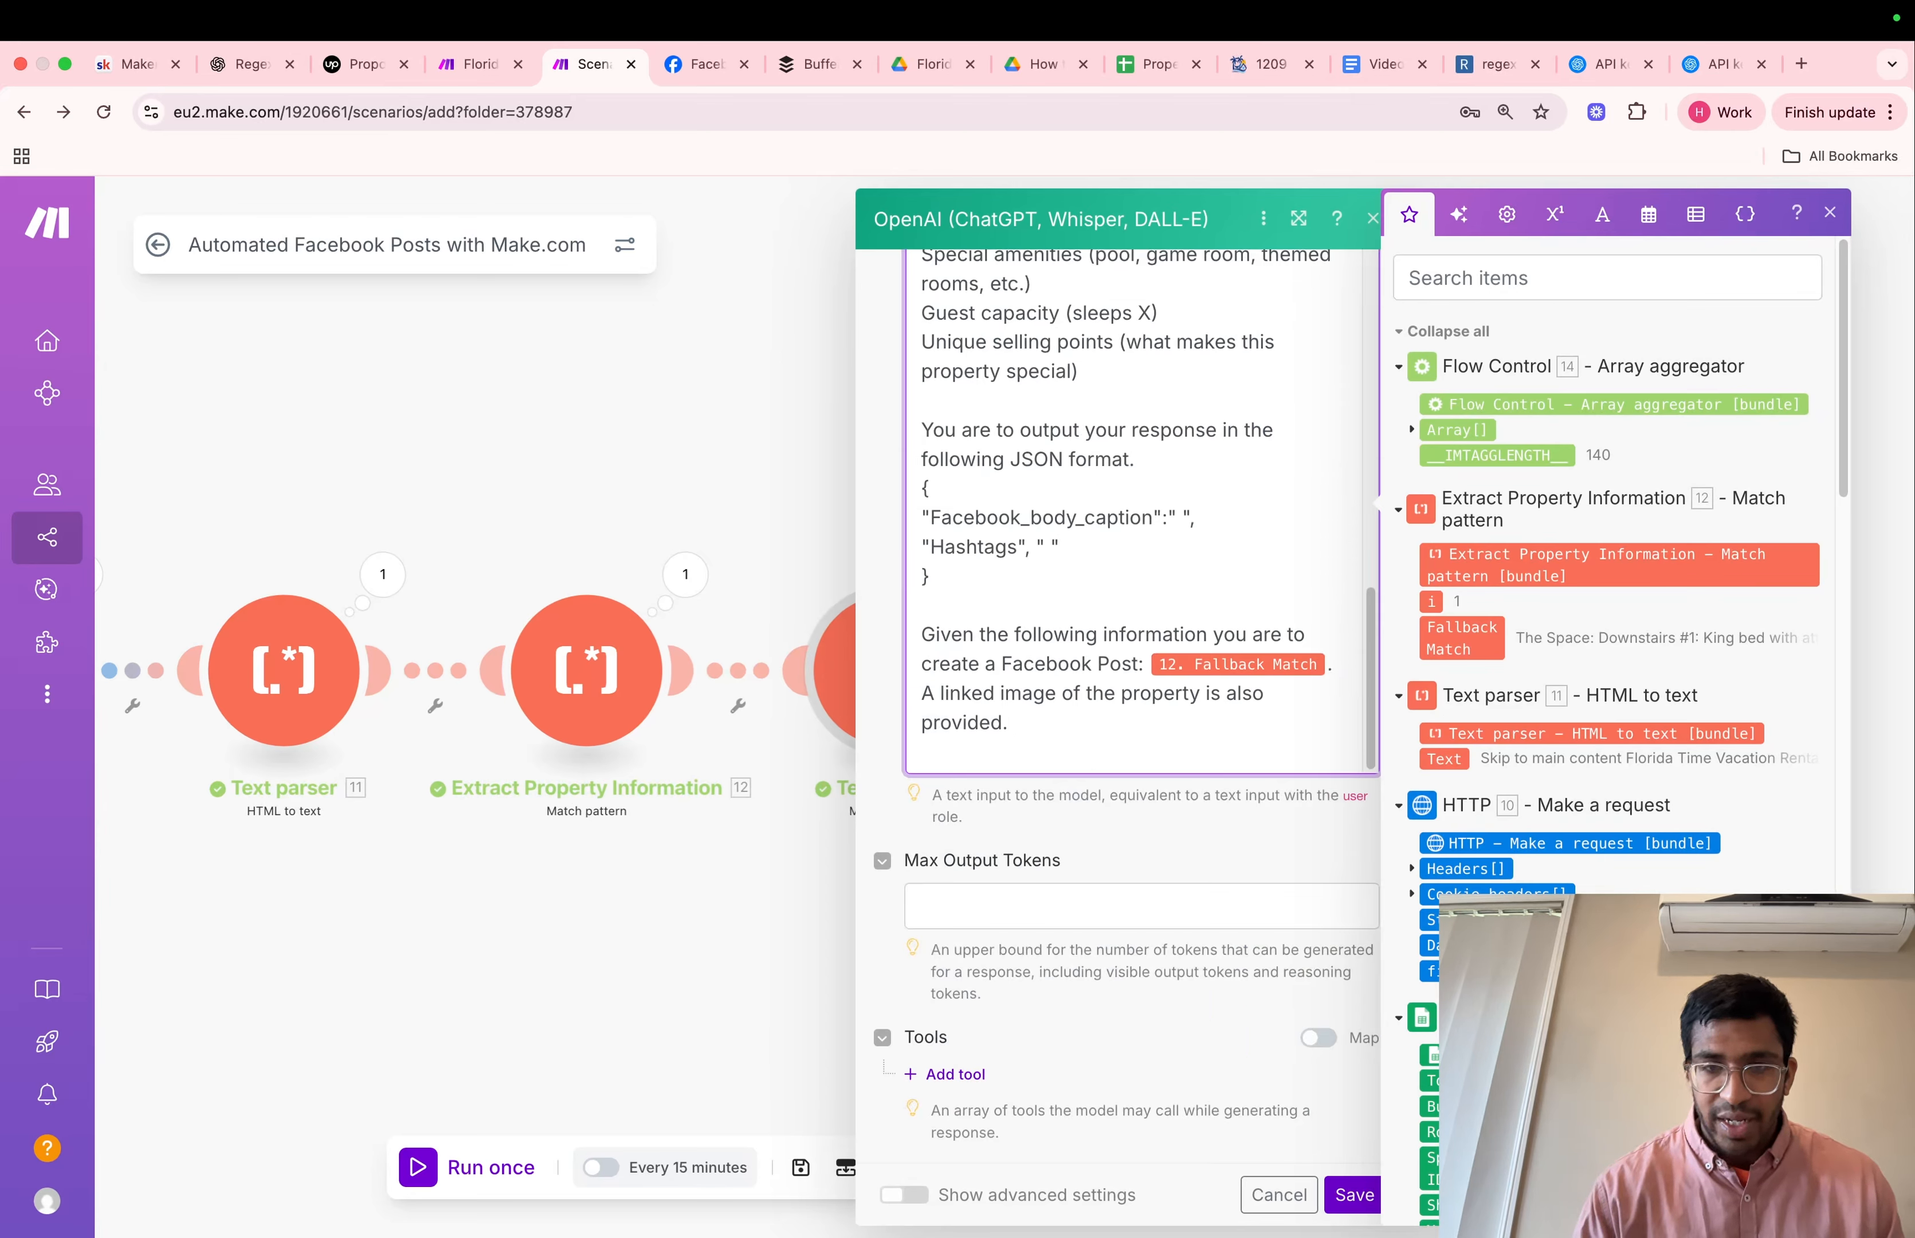
End the prompt with "provided:" followed by the Array aggregator's Fallback Match, using array index 1
{"action": "left_click", "coordinate": [1412, 432]}
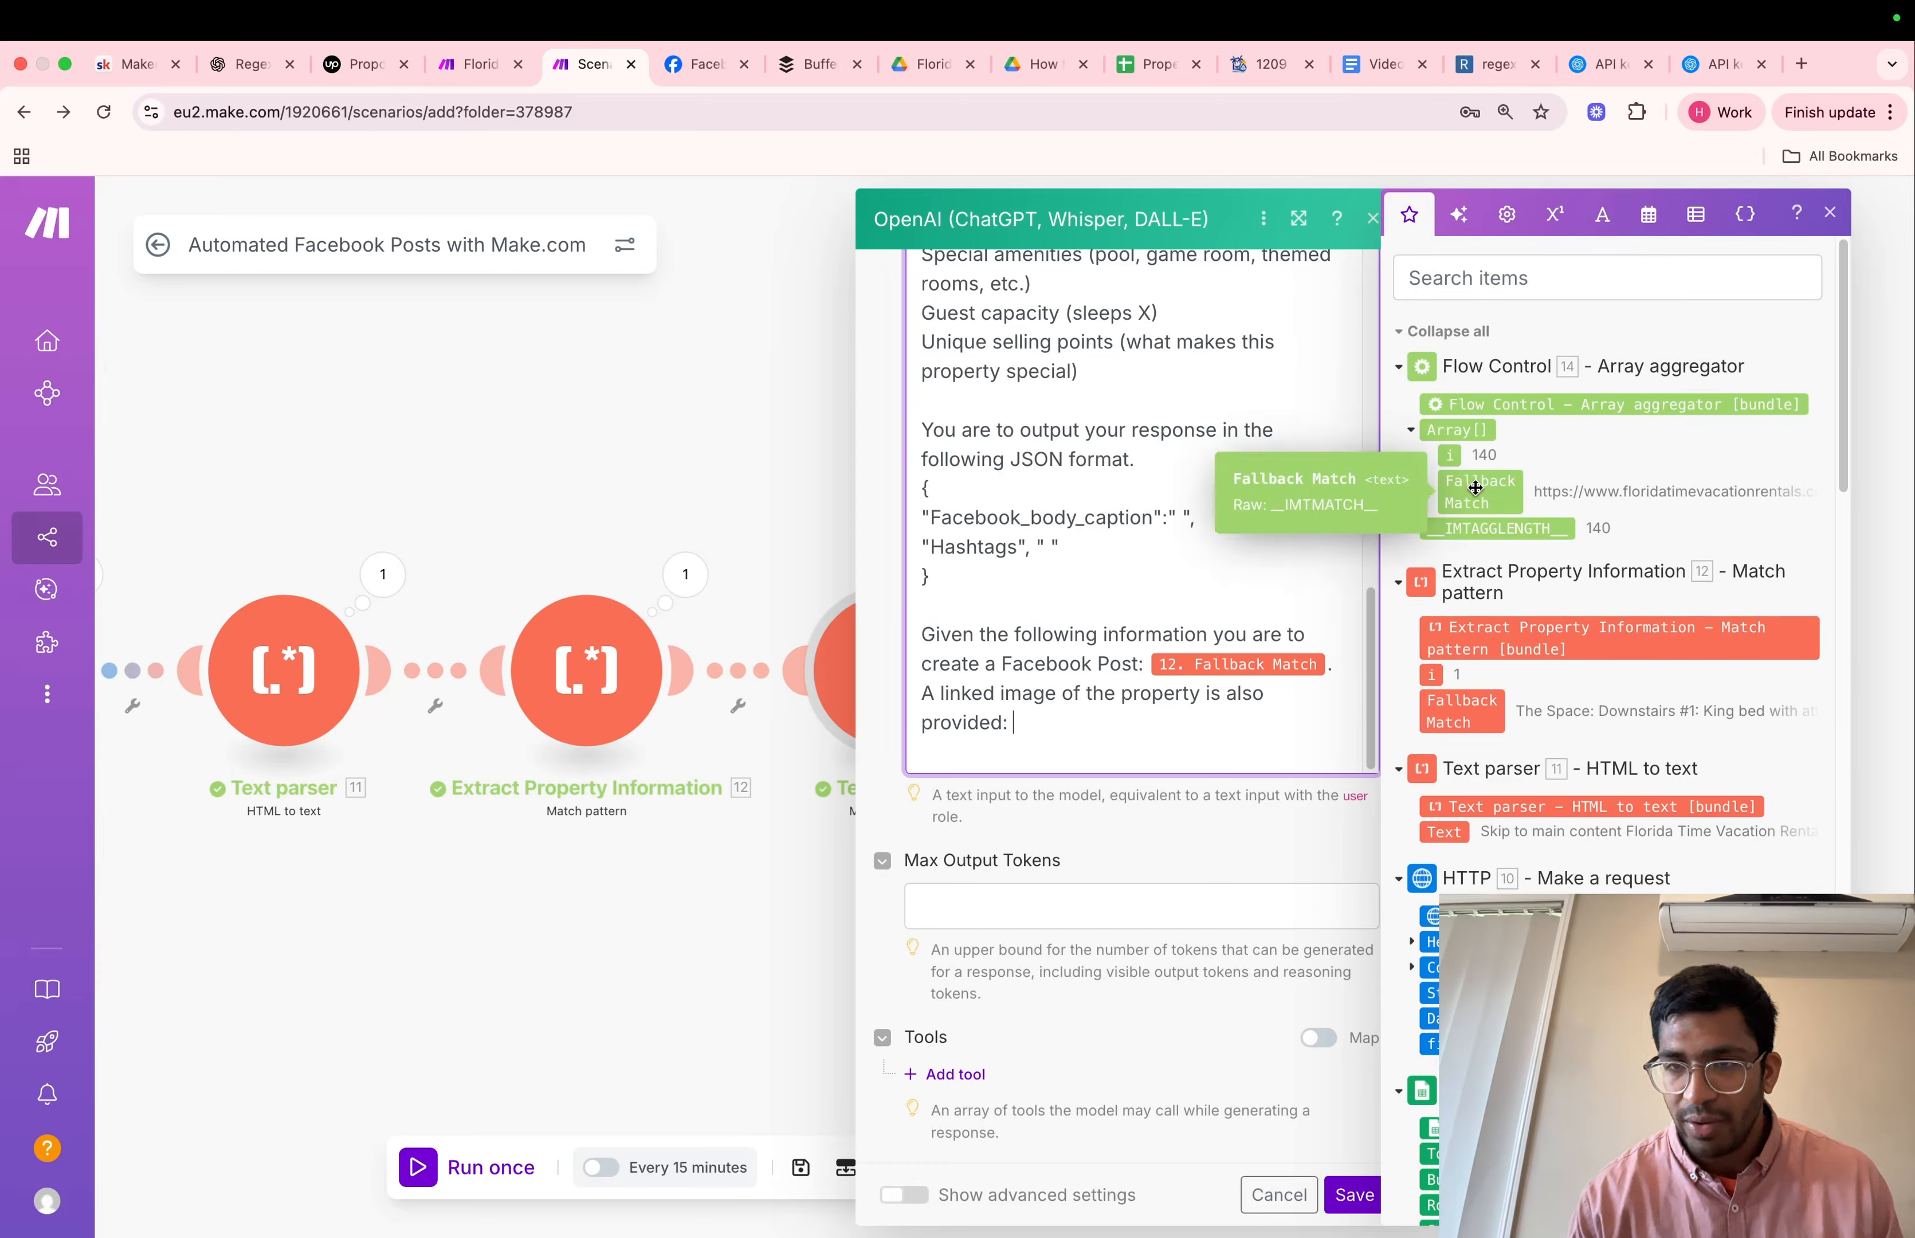
{"action": "left_click_drag", "start_coordinate": [1475, 488], "coordinate": [1122, 722]}
{"action": "left_click", "coordinate": [1122, 722]}
{"action": "type", "text": "14. Array[1]: Fallback Match"}
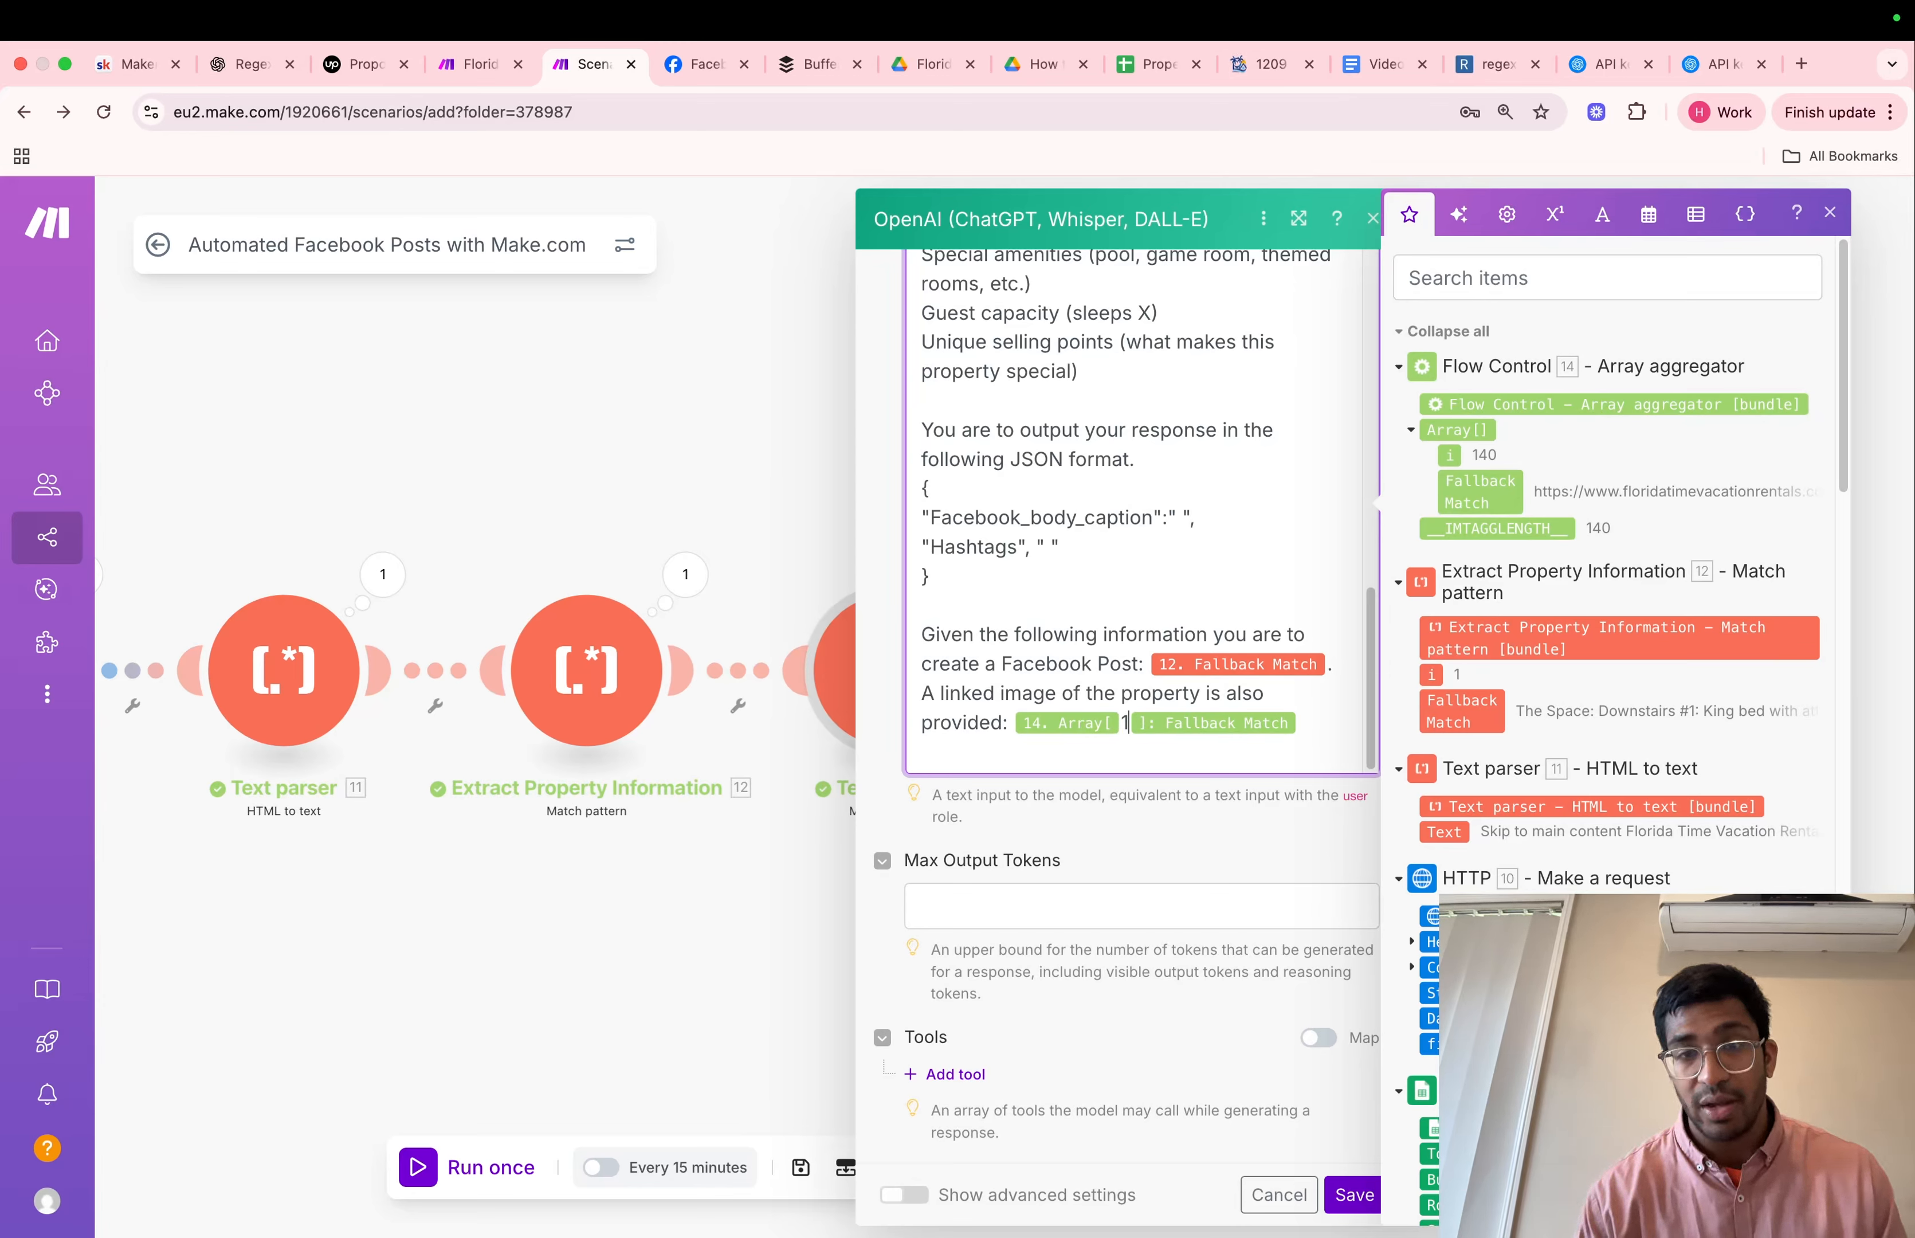
{"action": "left_click", "coordinate": [1163, 903]}
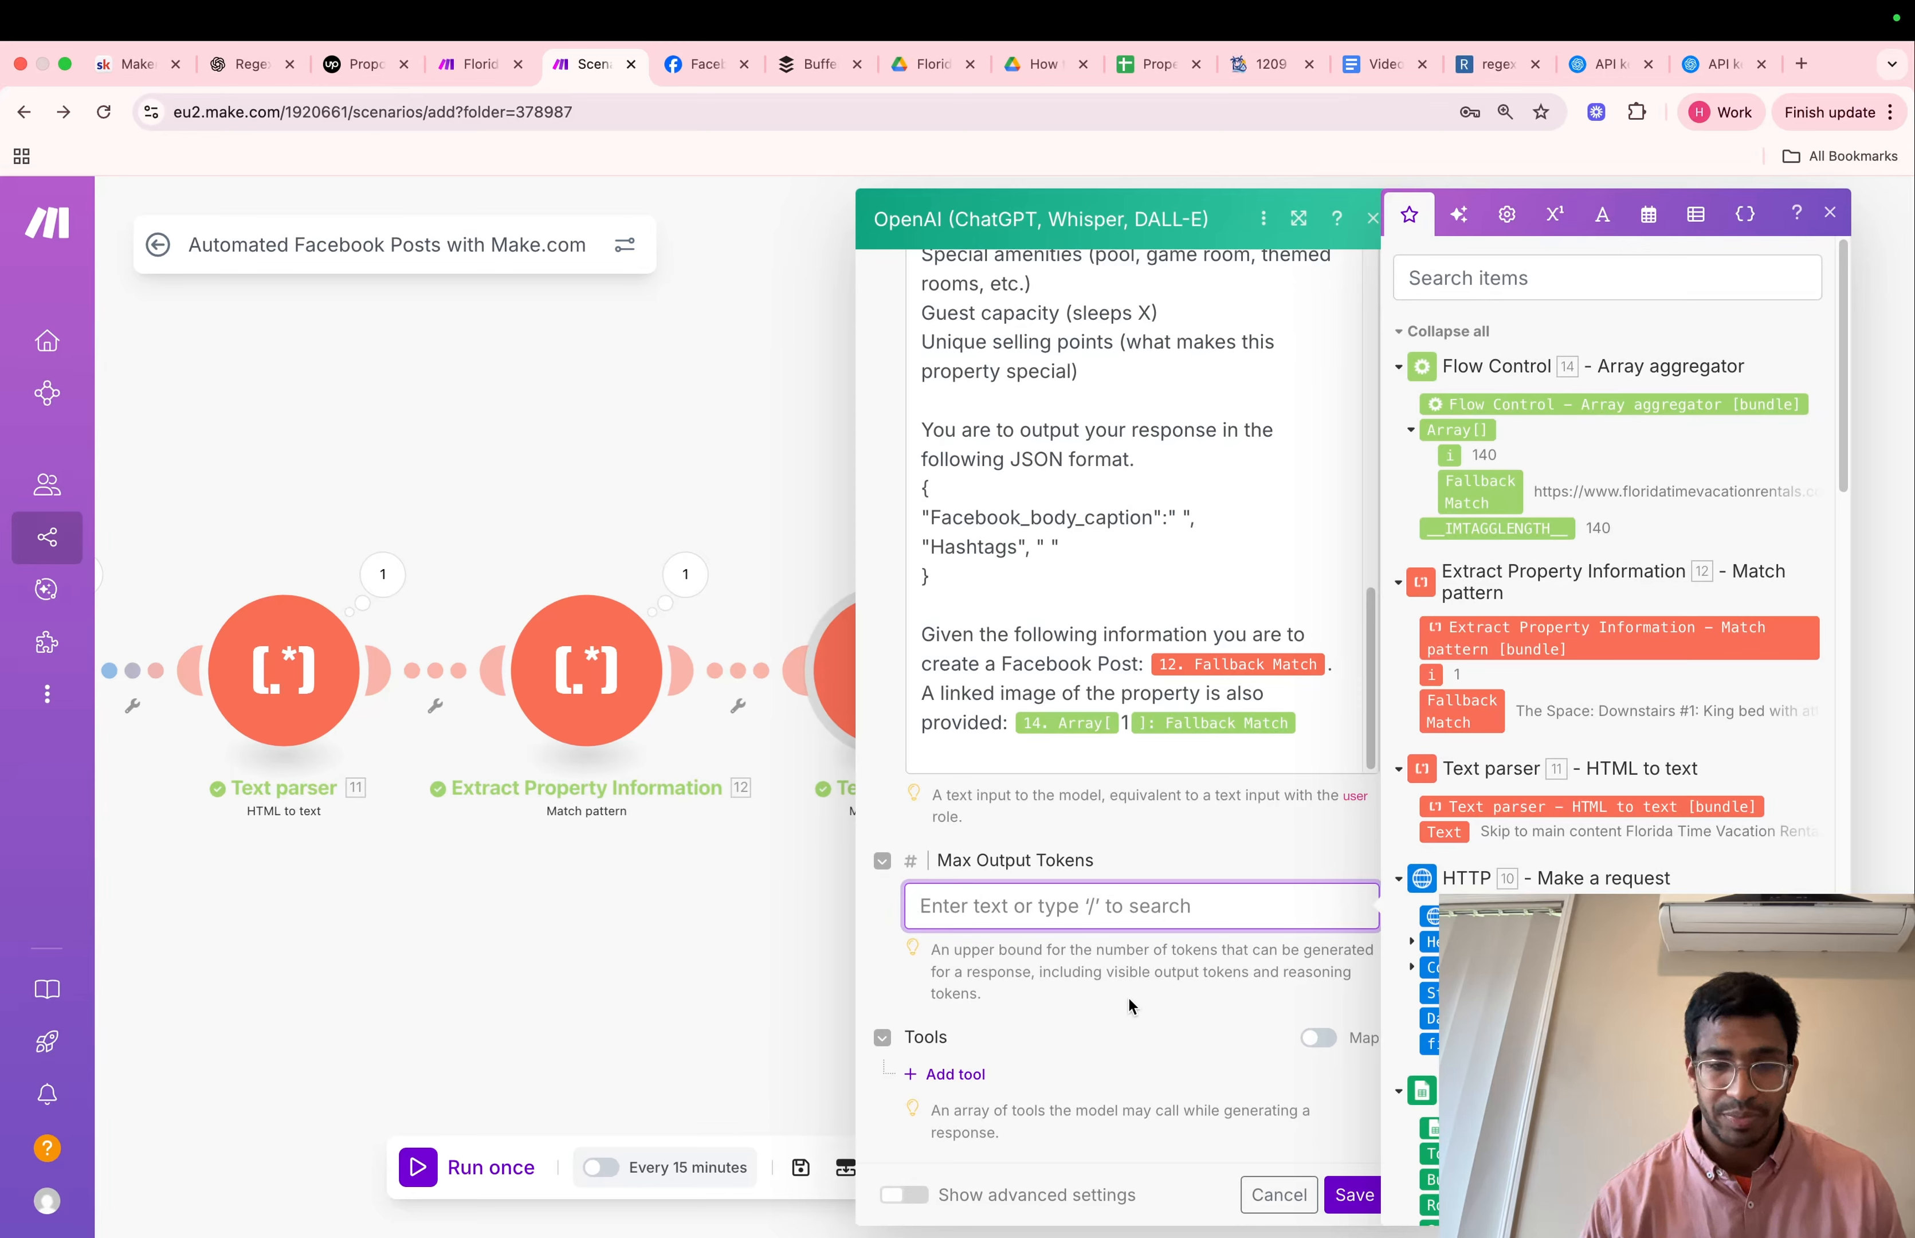
Set the output format type to JSON object in the OpenAI module's advanced settings and save the module
{"action": "left_click", "coordinate": [900, 1198]}
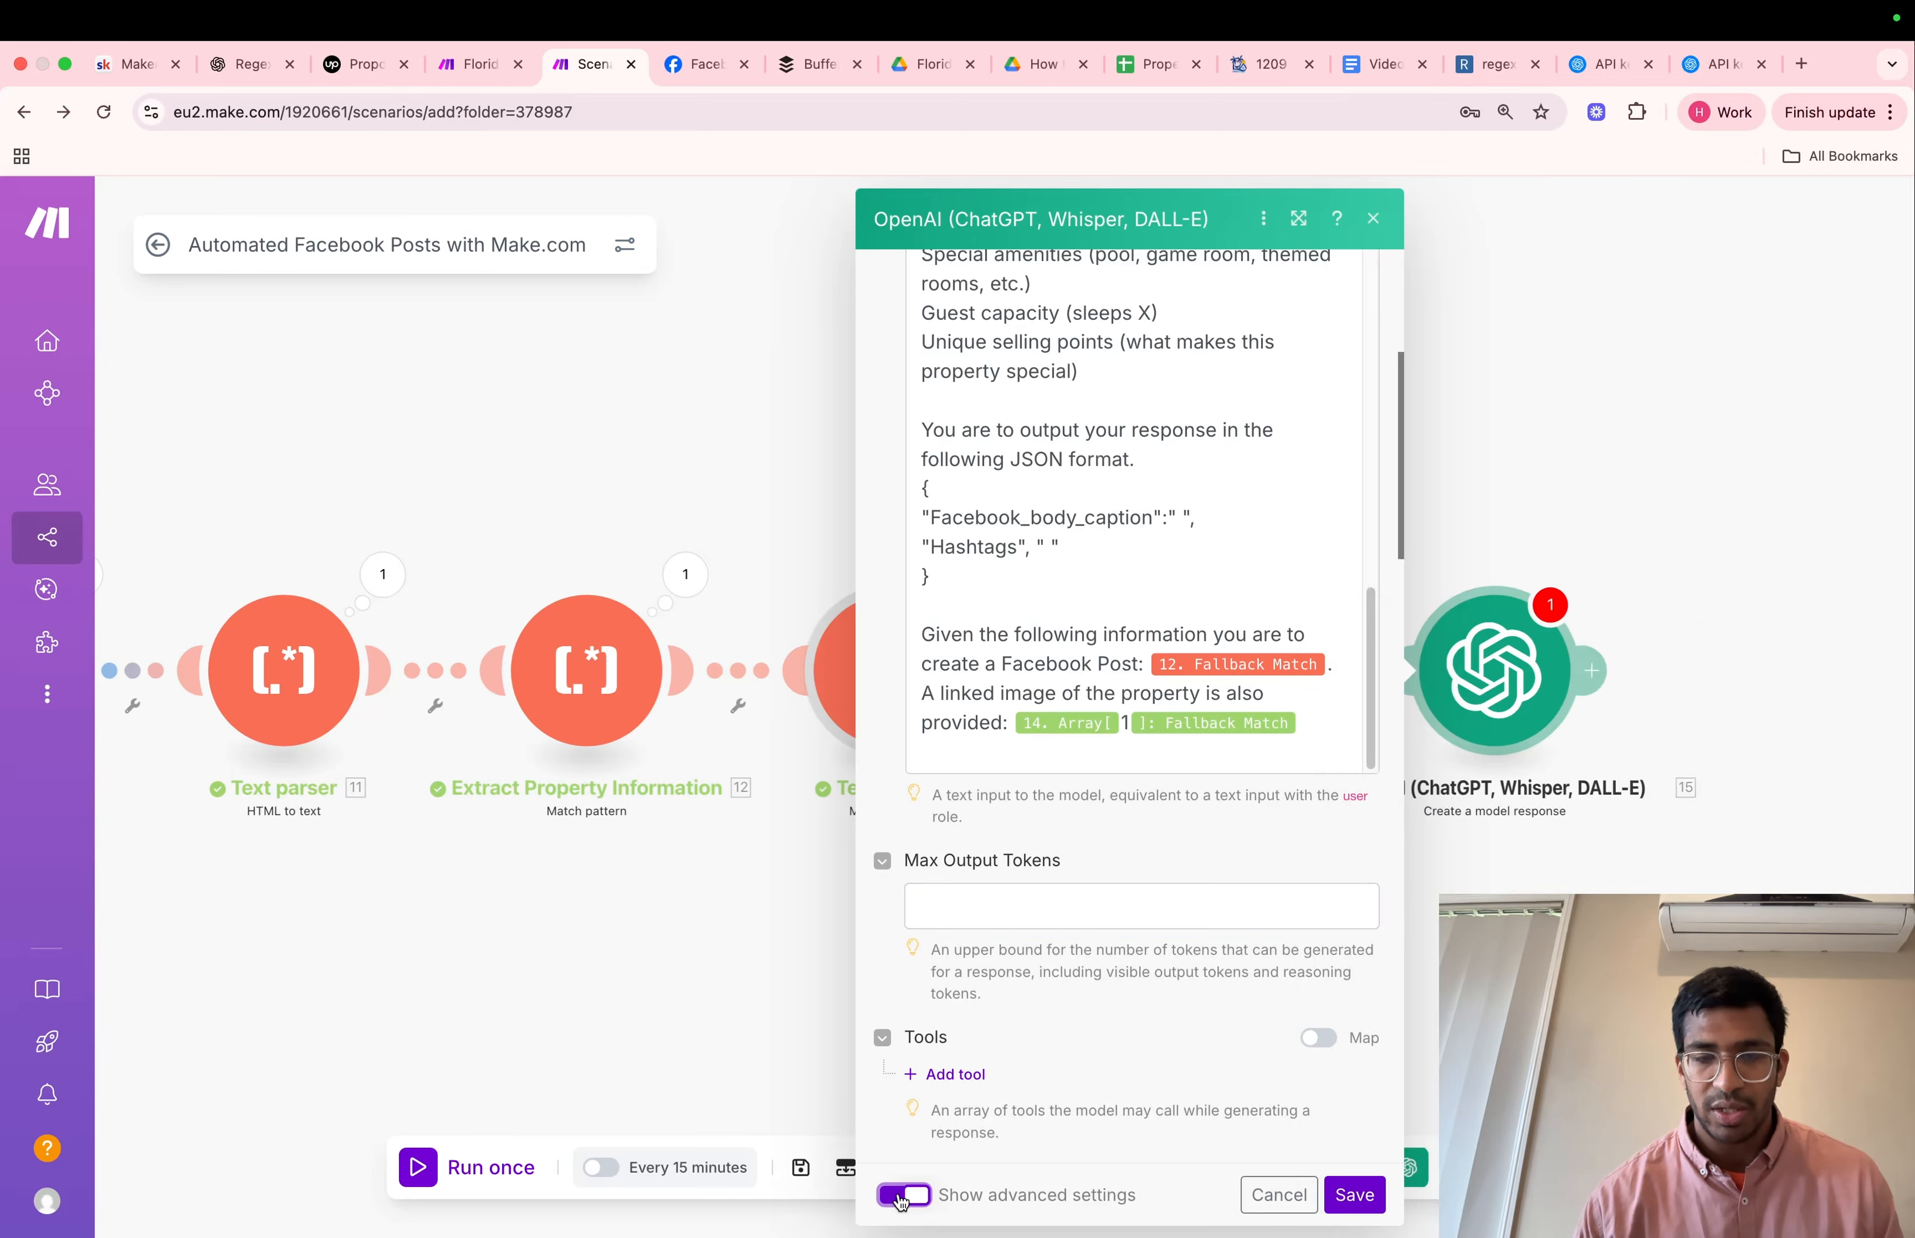
{"action": "scroll", "coordinate": [1016, 1116], "scroll_direction": "down", "scroll_amount": 6}
{"action": "scroll", "coordinate": [1019, 1127], "scroll_direction": "down", "scroll_amount": 12}
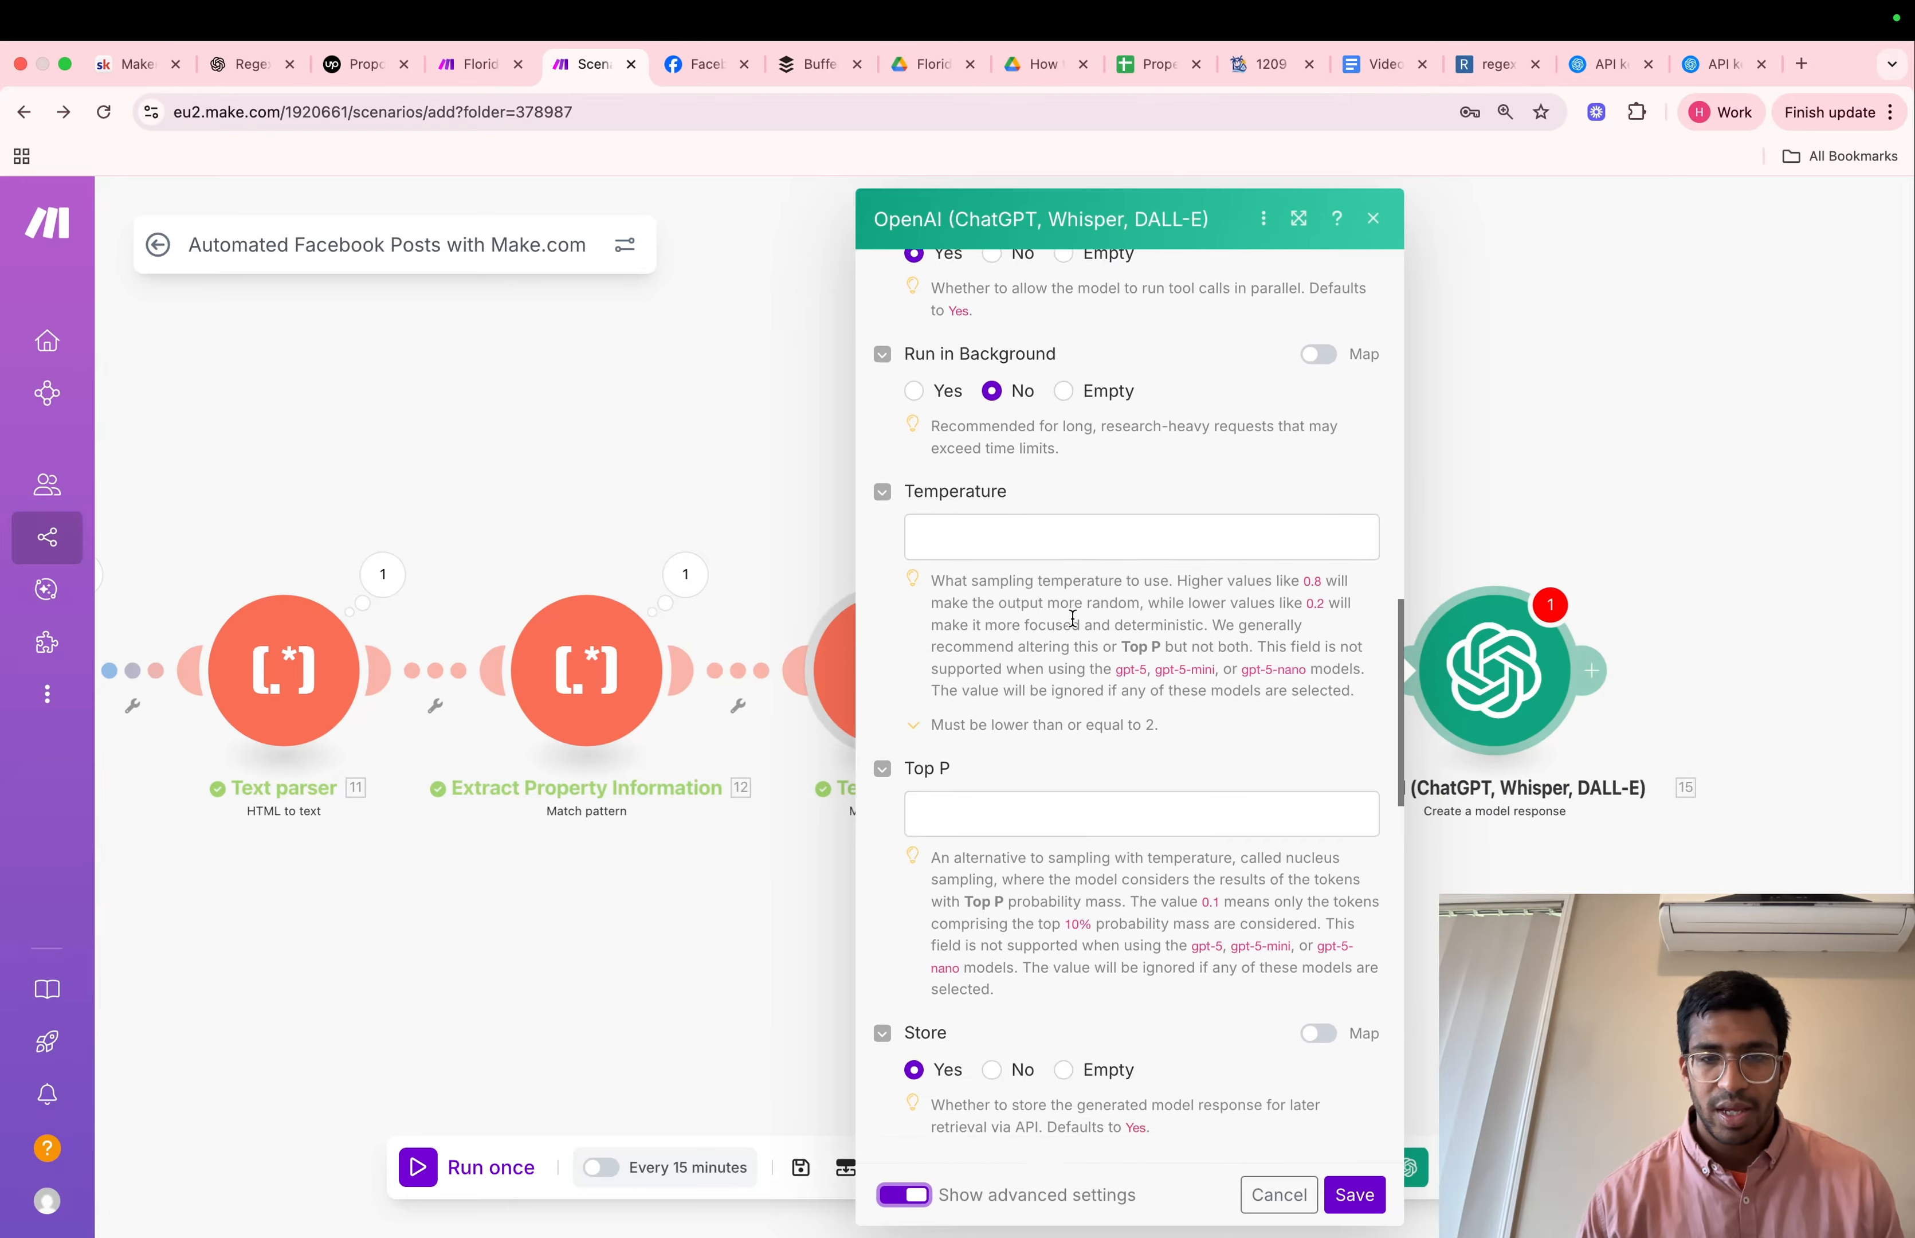
{"action": "scroll", "coordinate": [1073, 618], "scroll_direction": "down", "scroll_amount": 5}
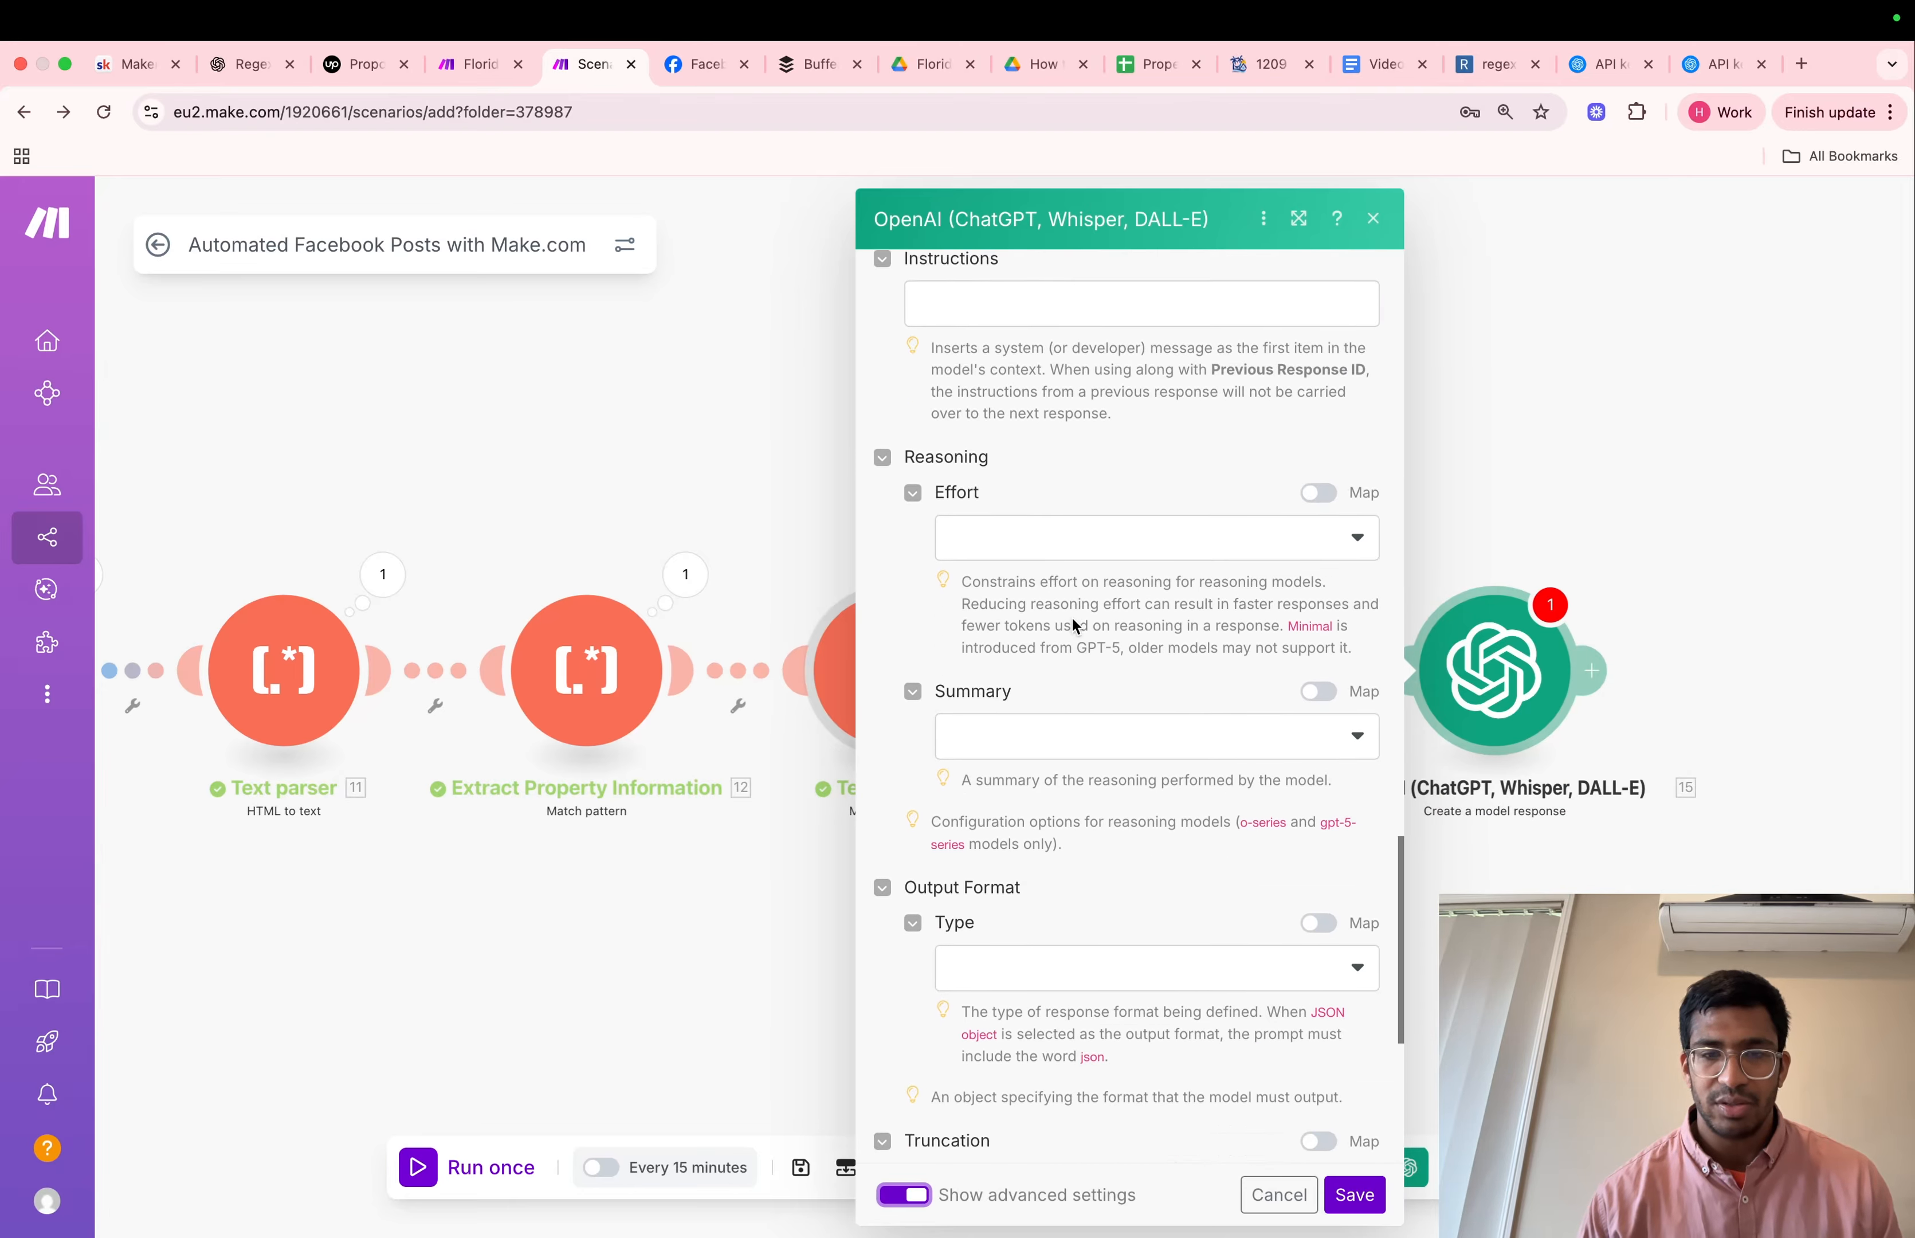
{"action": "left_click", "coordinate": [1054, 908]}
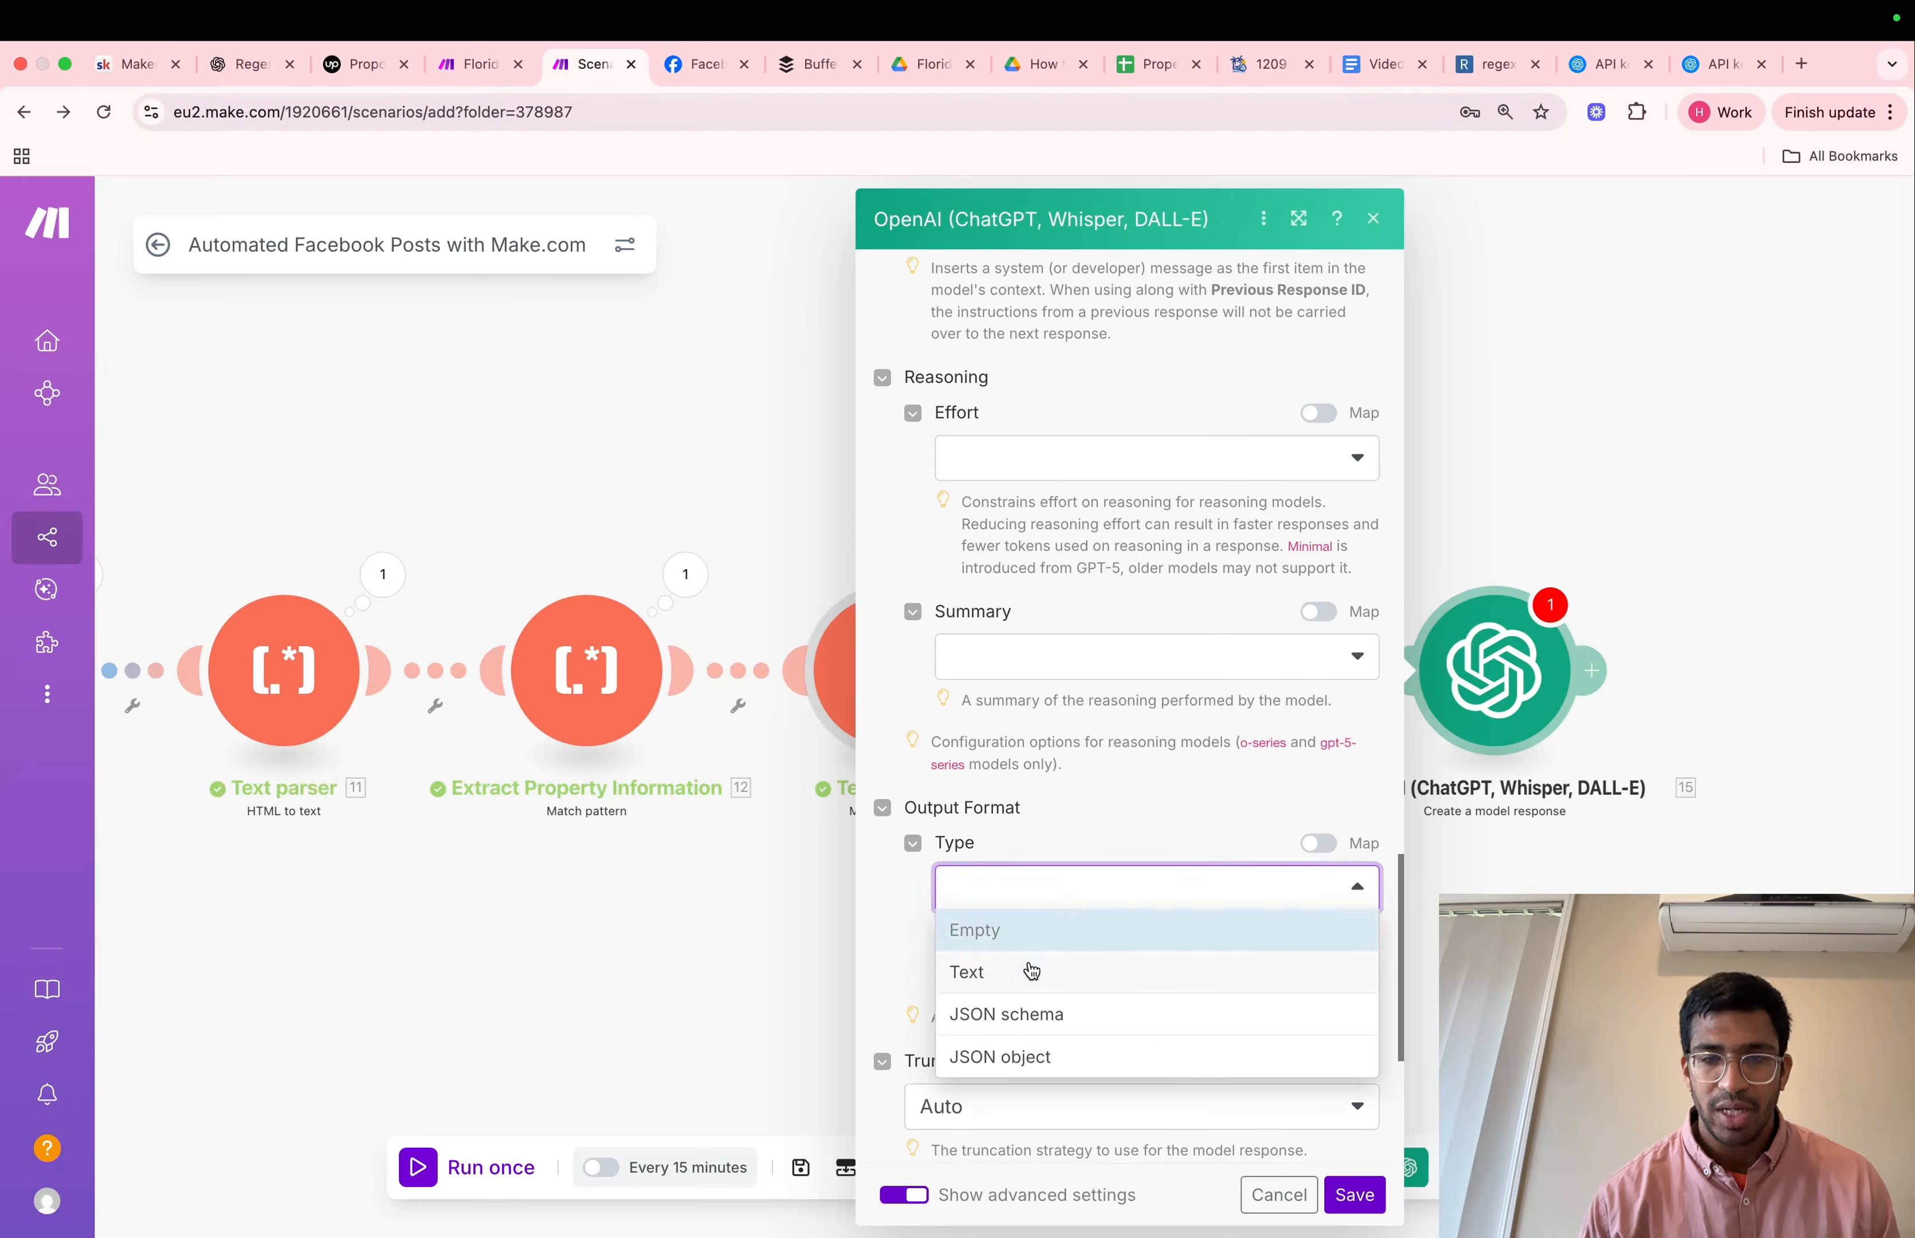
{"action": "left_click", "coordinate": [1033, 1057]}
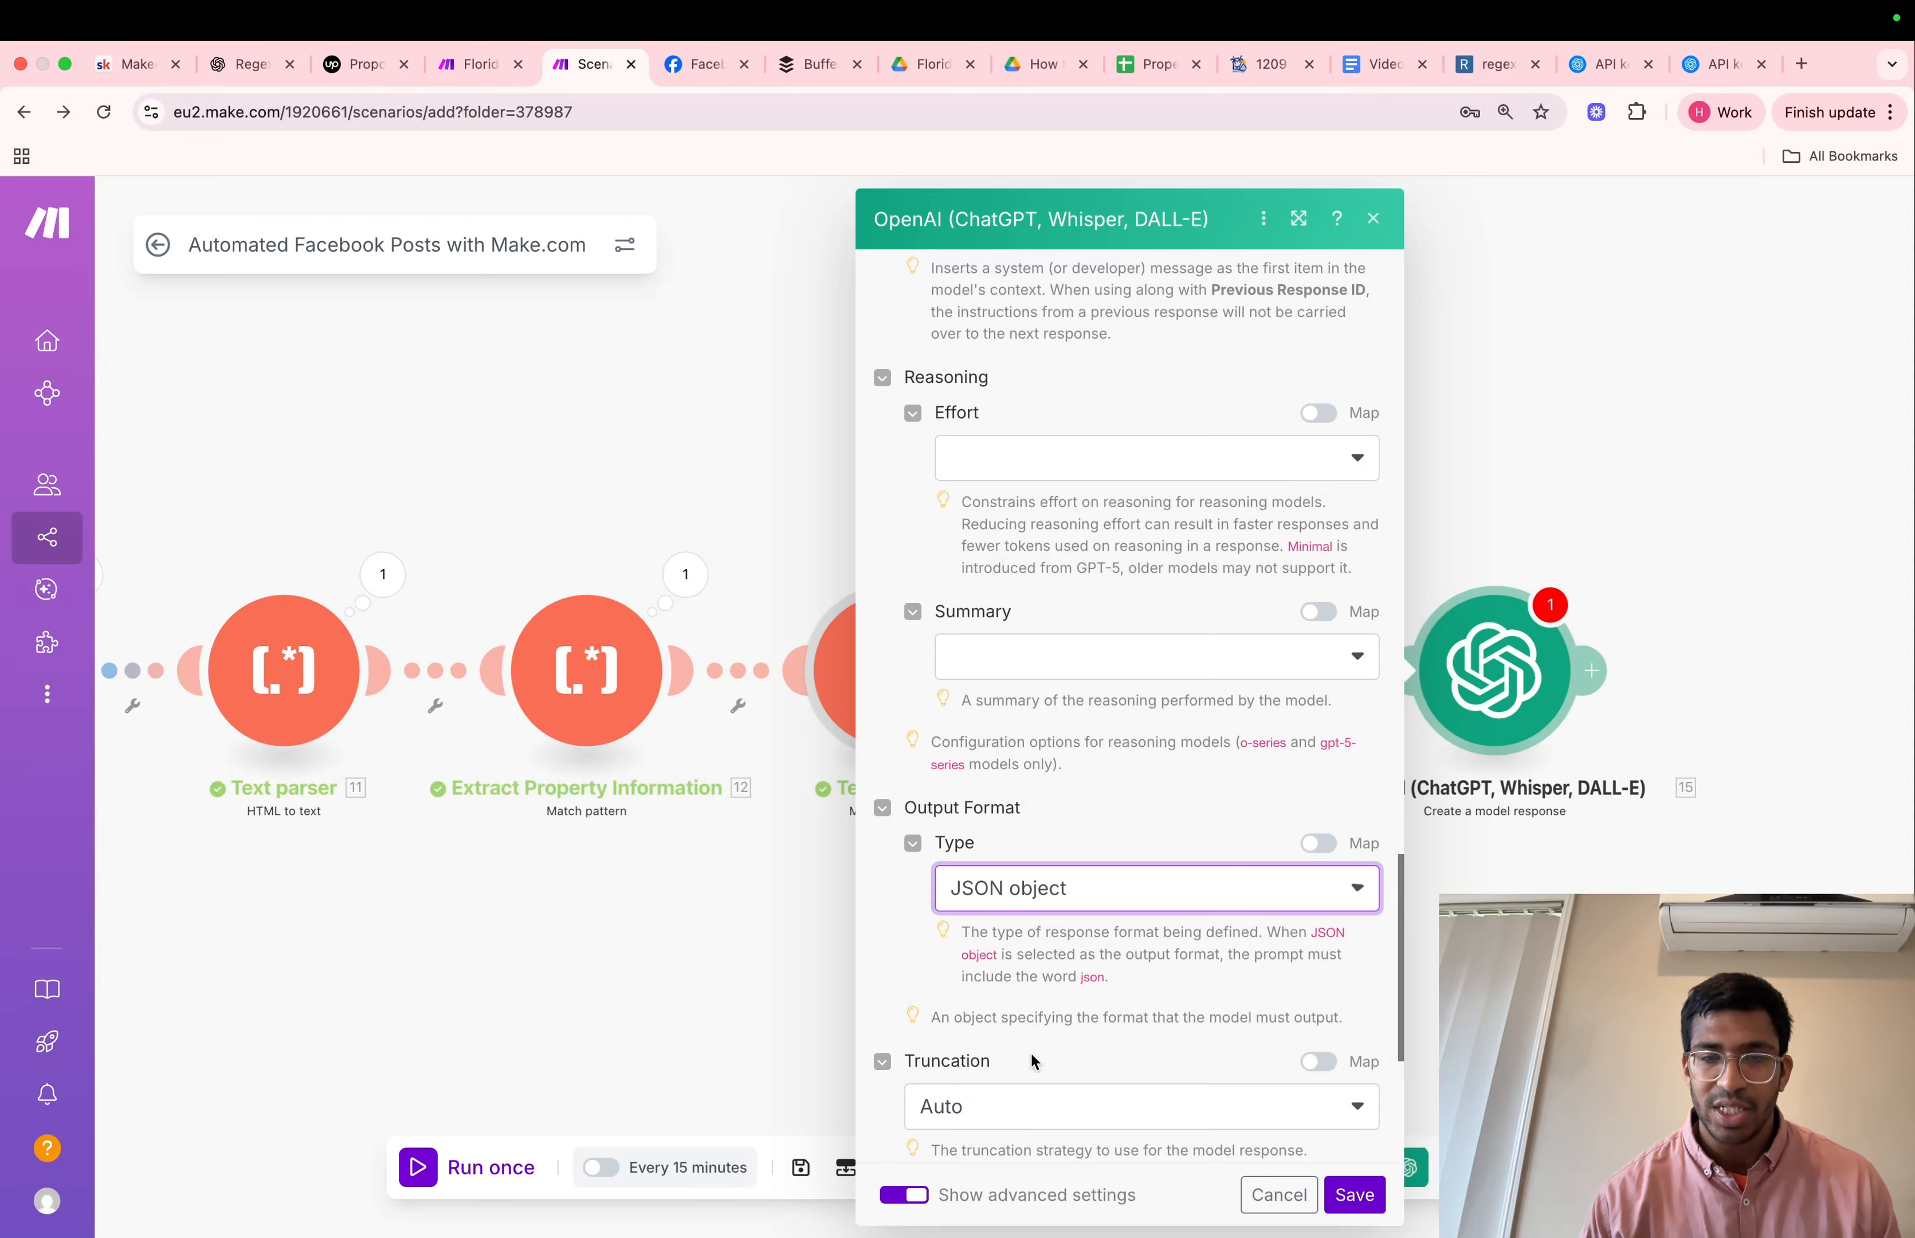
{"action": "left_click", "coordinate": [1368, 1189]}
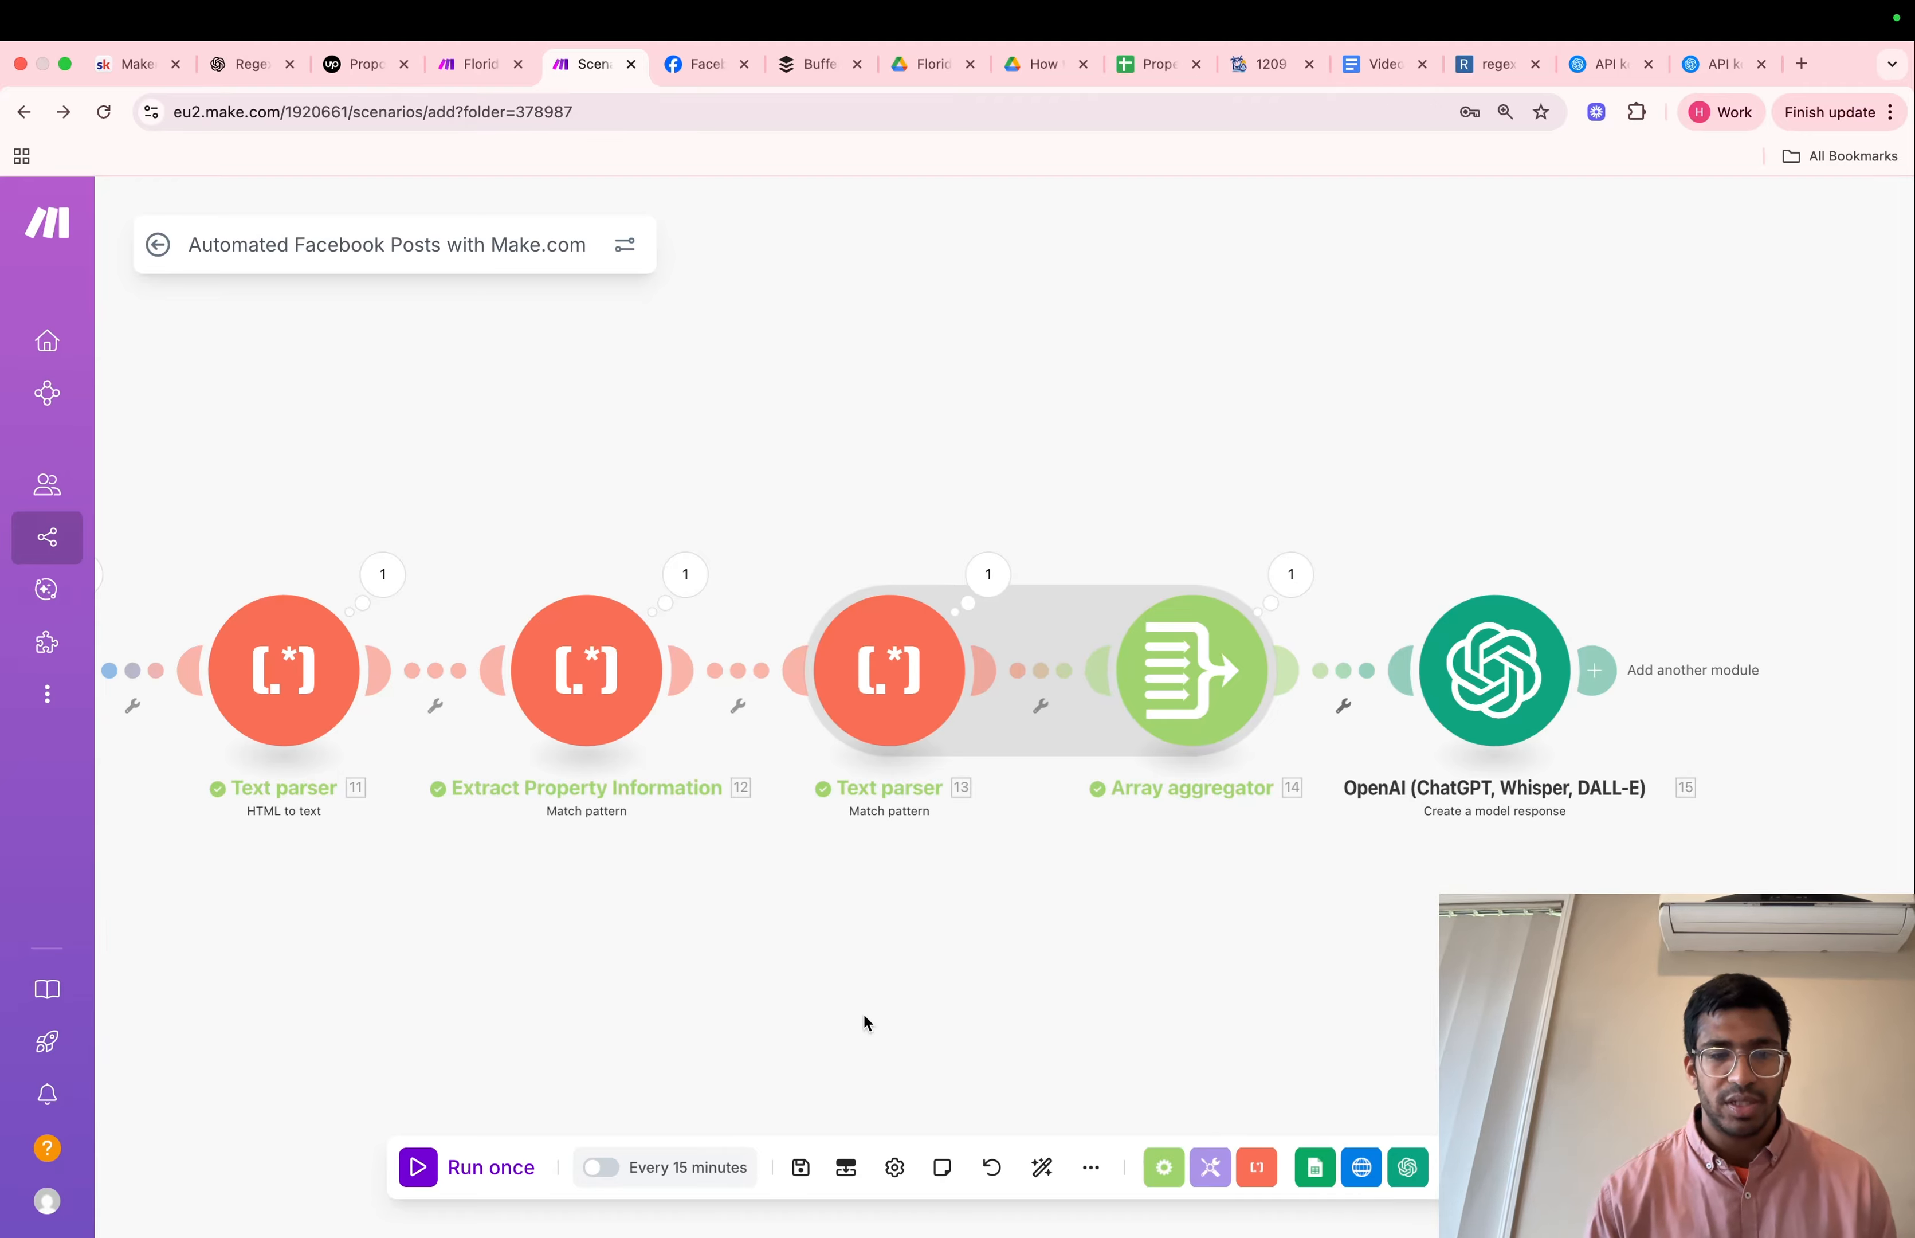
Run the scenario once and review the Facebook_body_caption and Hashtags in the OpenAI module's output
{"action": "left_click", "coordinate": [474, 1176]}
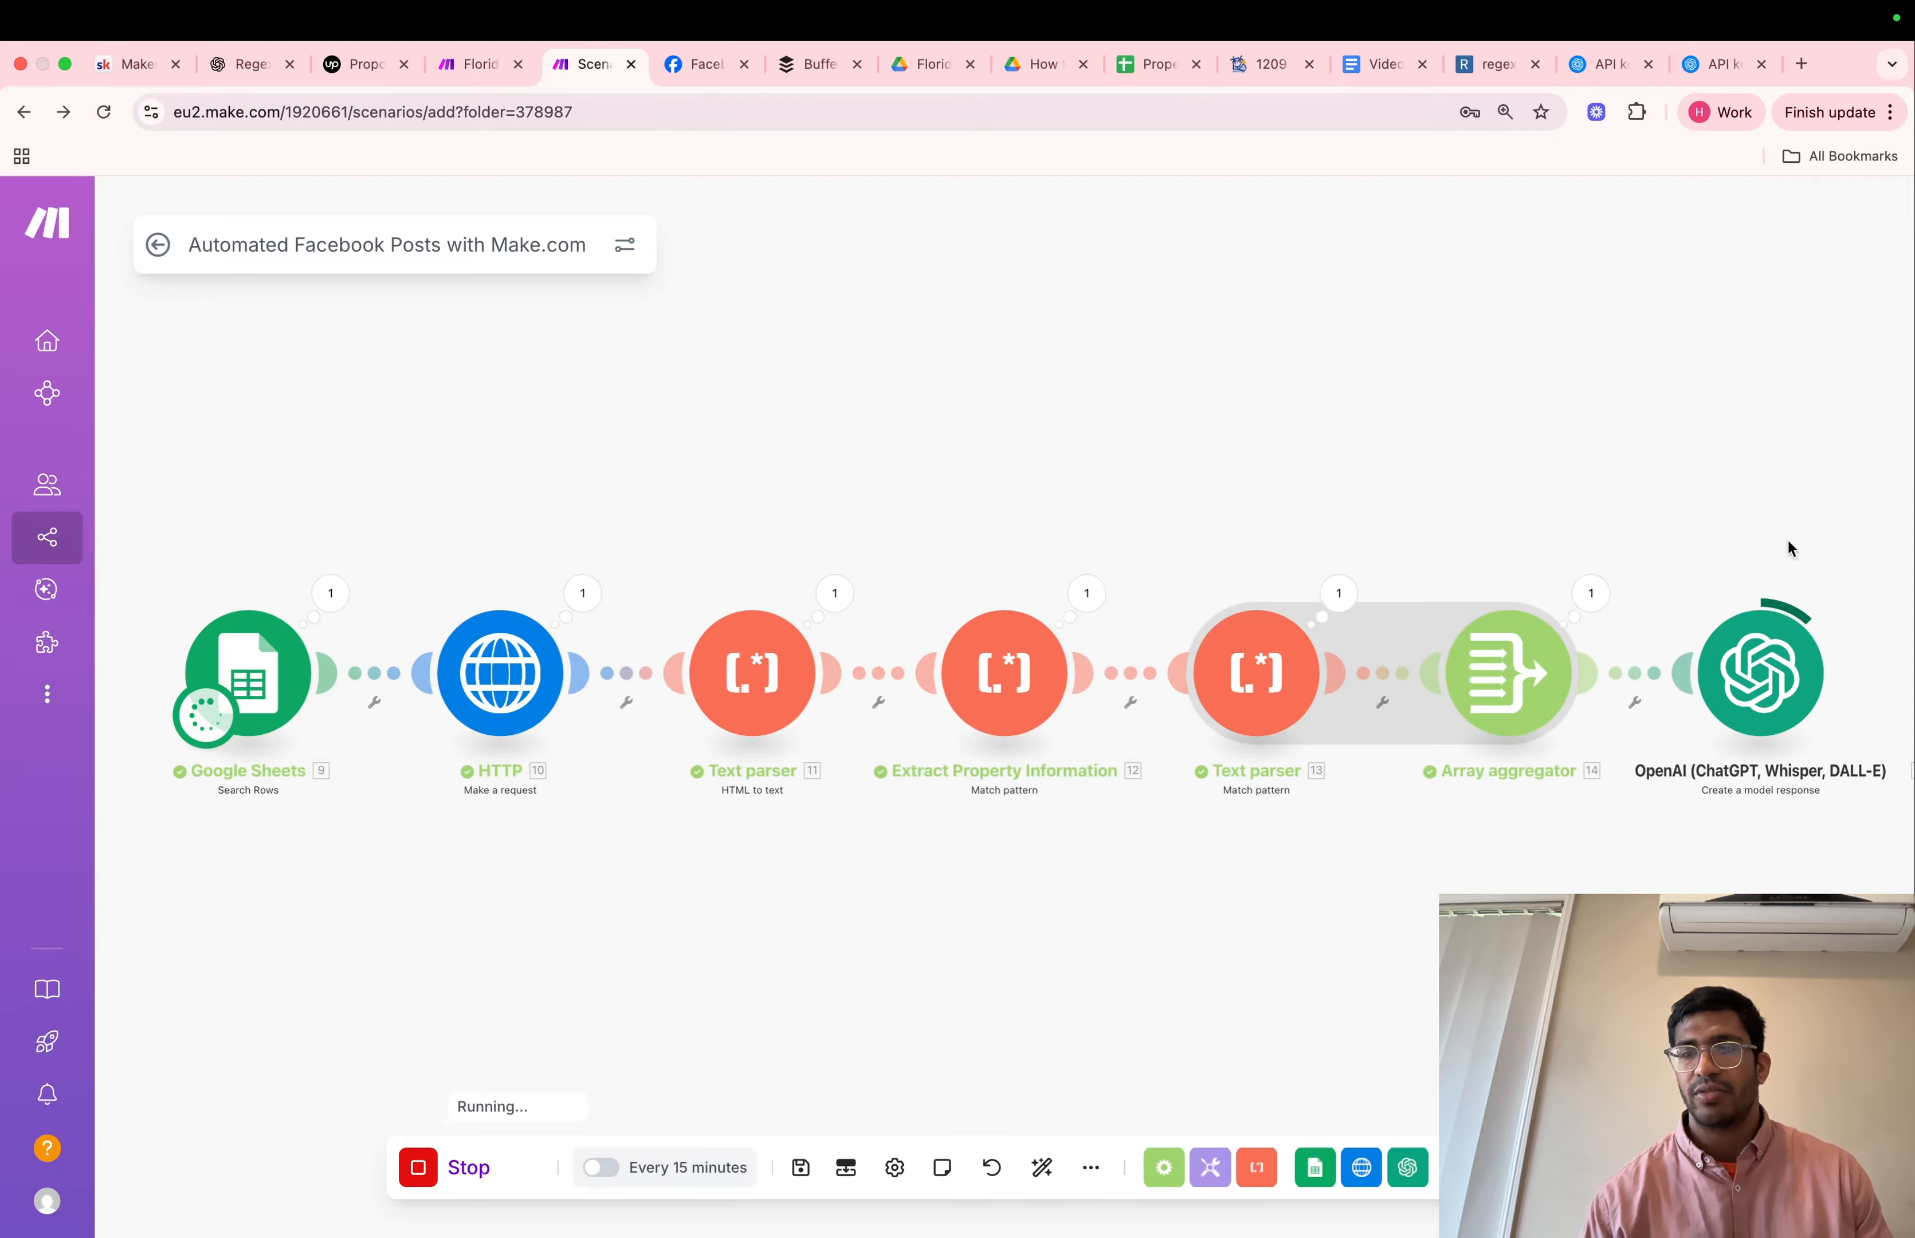
{"action": "left_click", "coordinate": [1841, 593]}
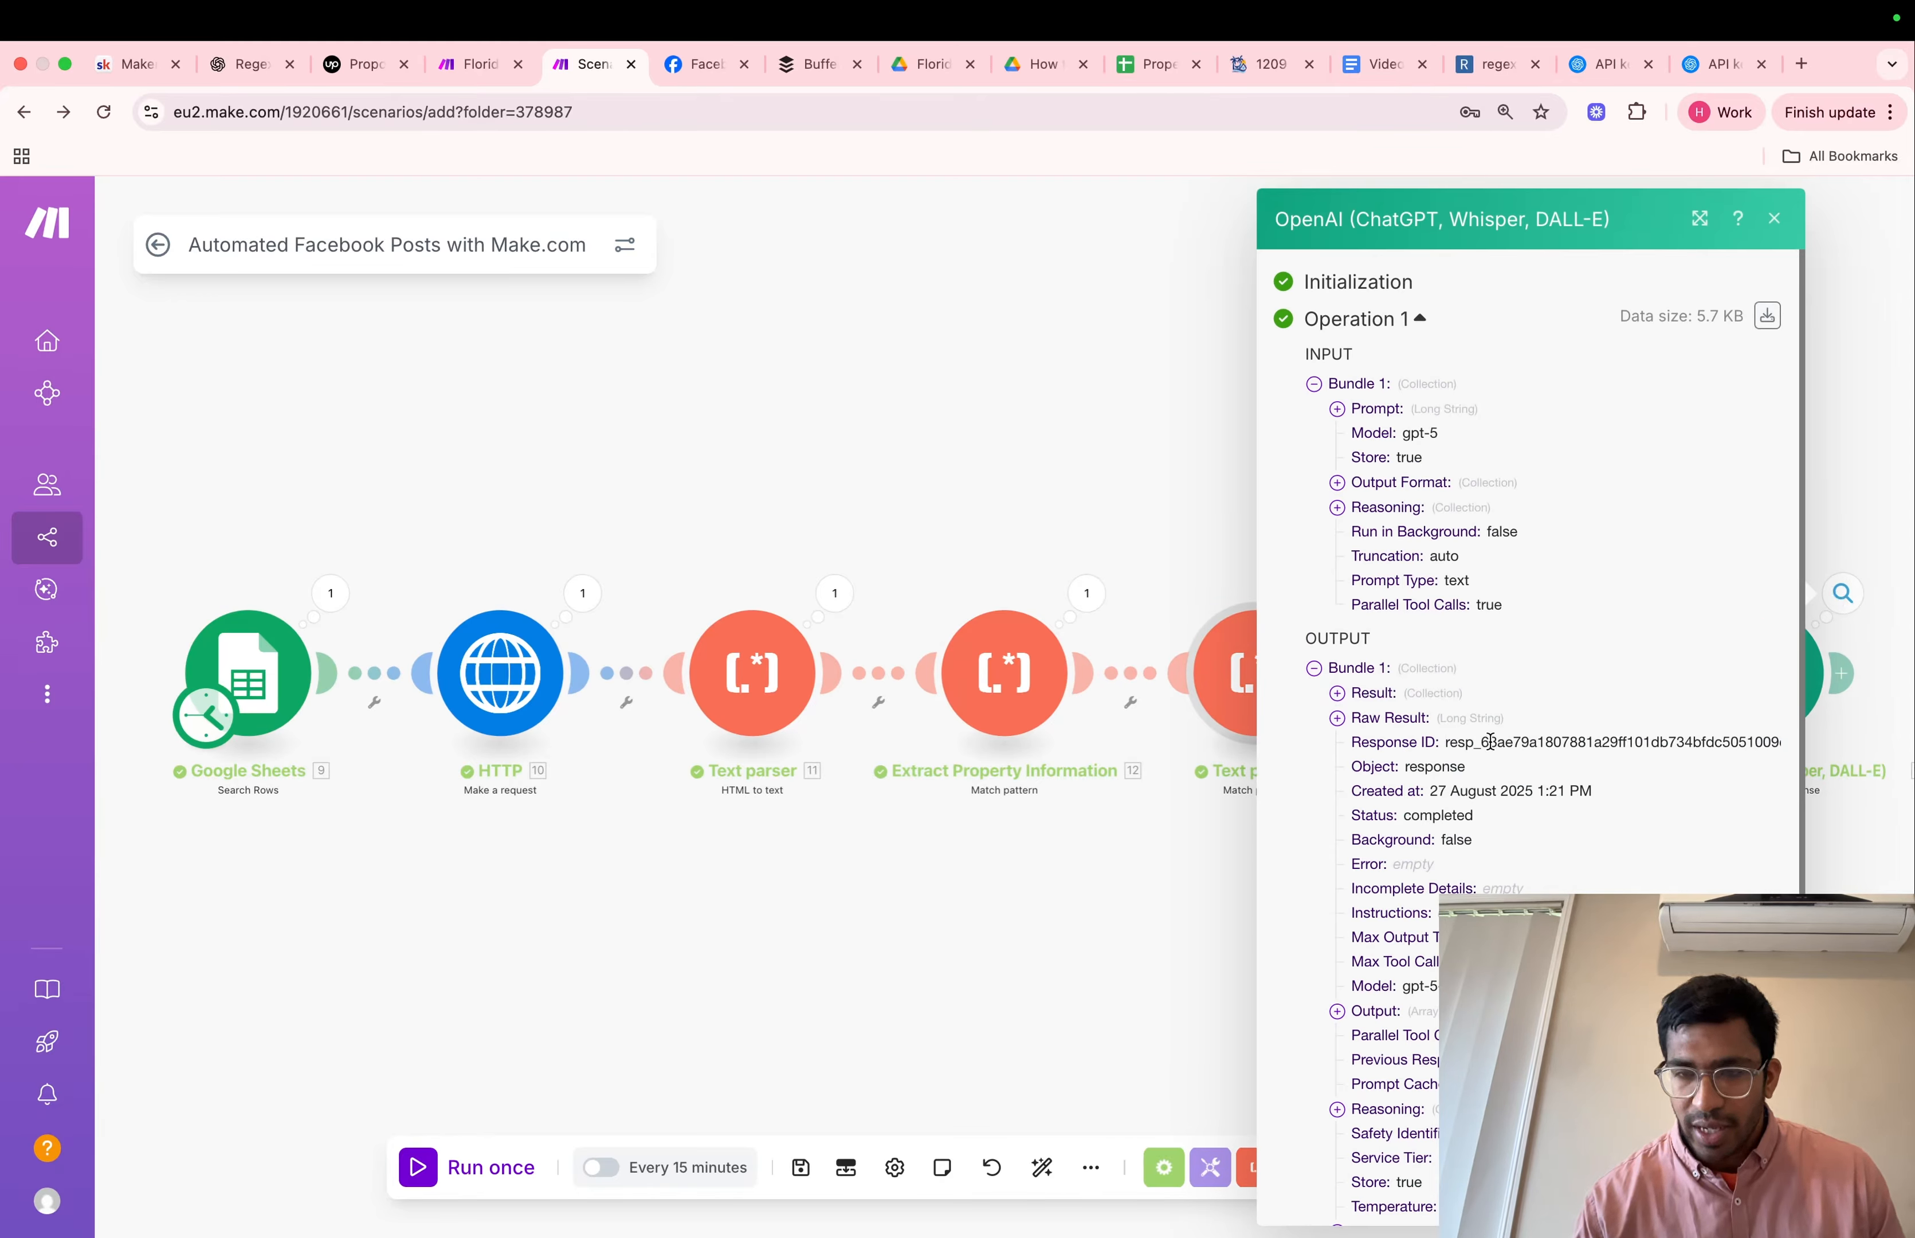
{"action": "left_click", "coordinate": [1432, 694]}
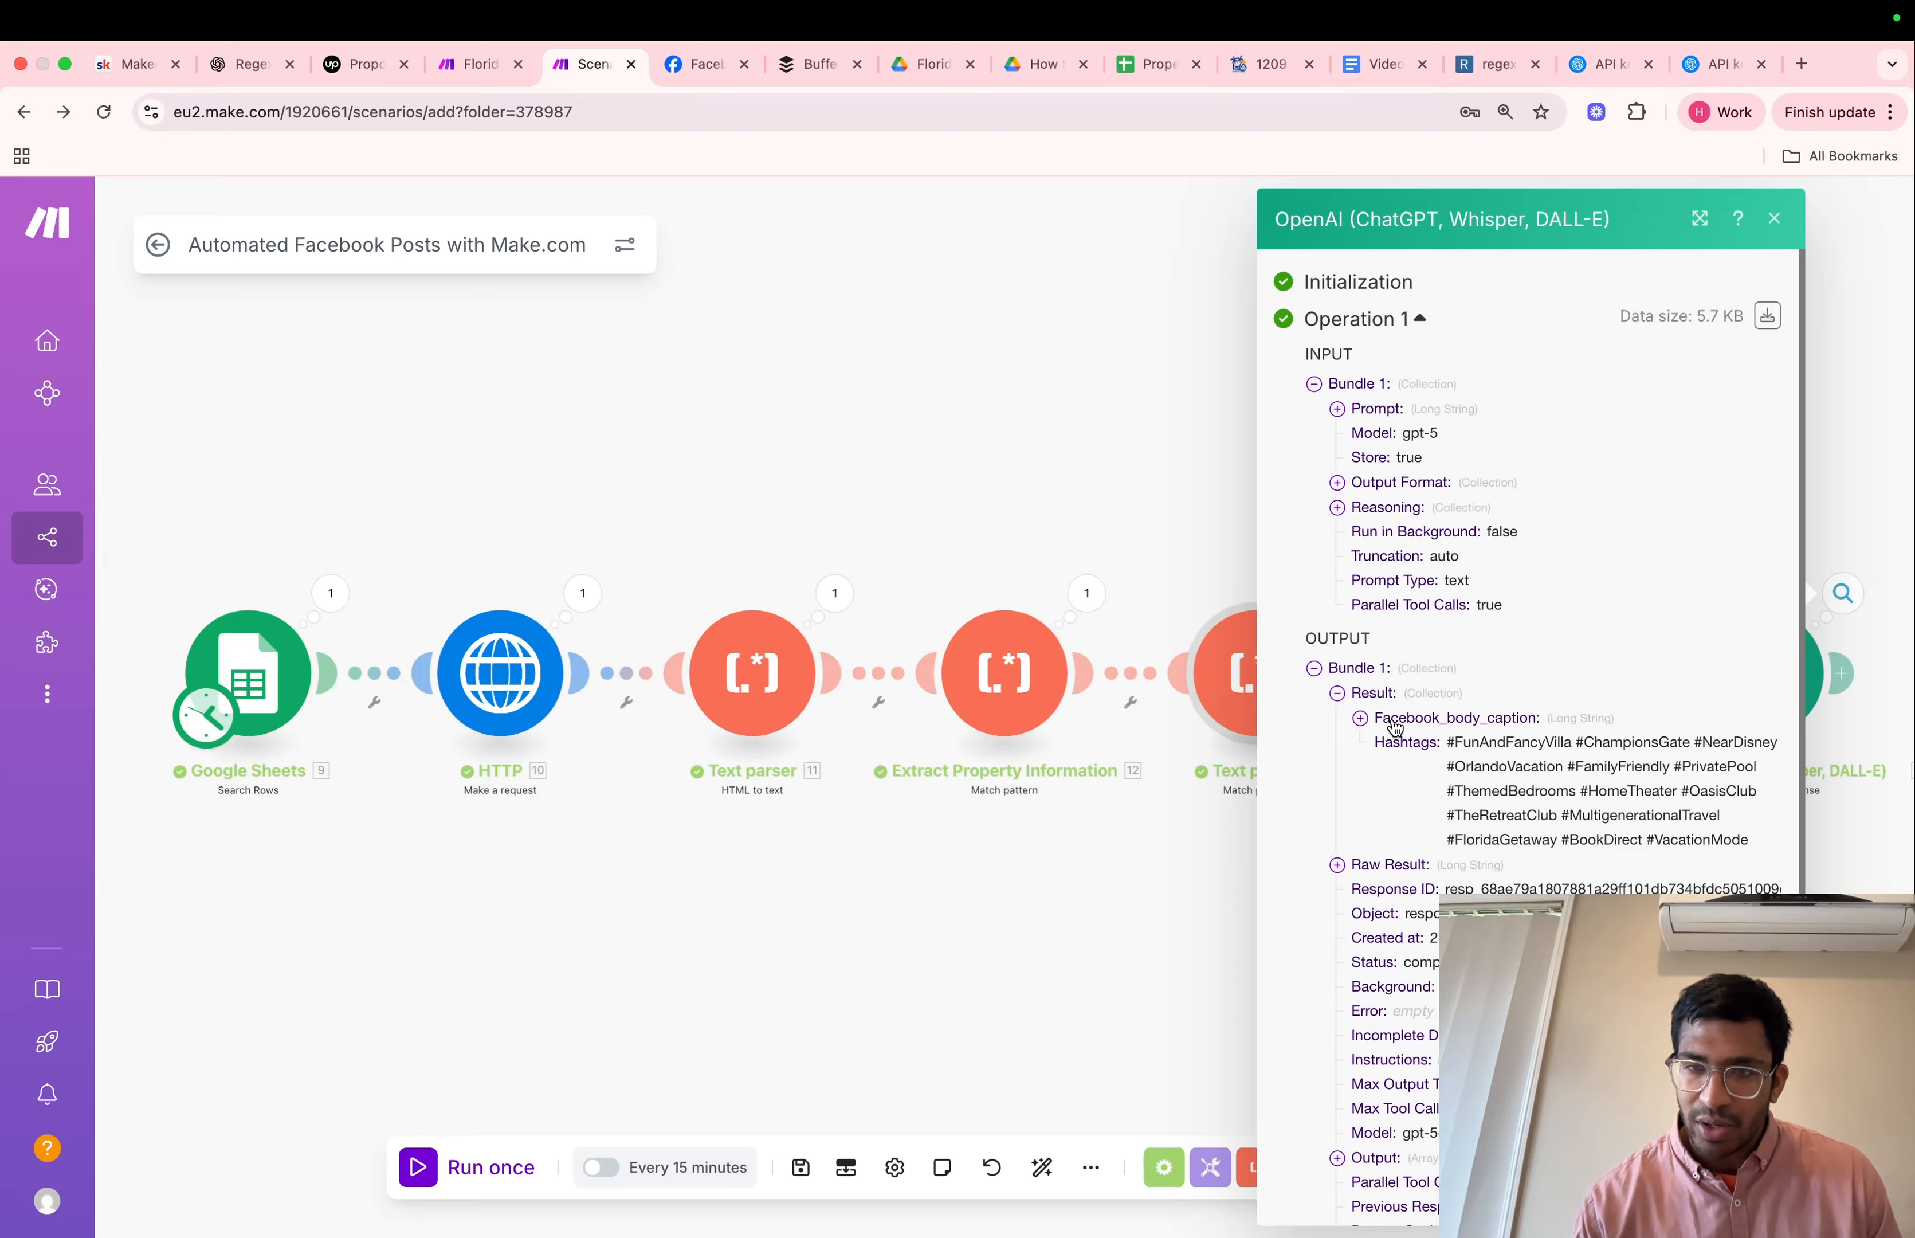
{"action": "left_click", "coordinate": [1395, 720]}
{"action": "scroll", "coordinate": [1441, 809], "scroll_direction": "down", "scroll_amount": 2}
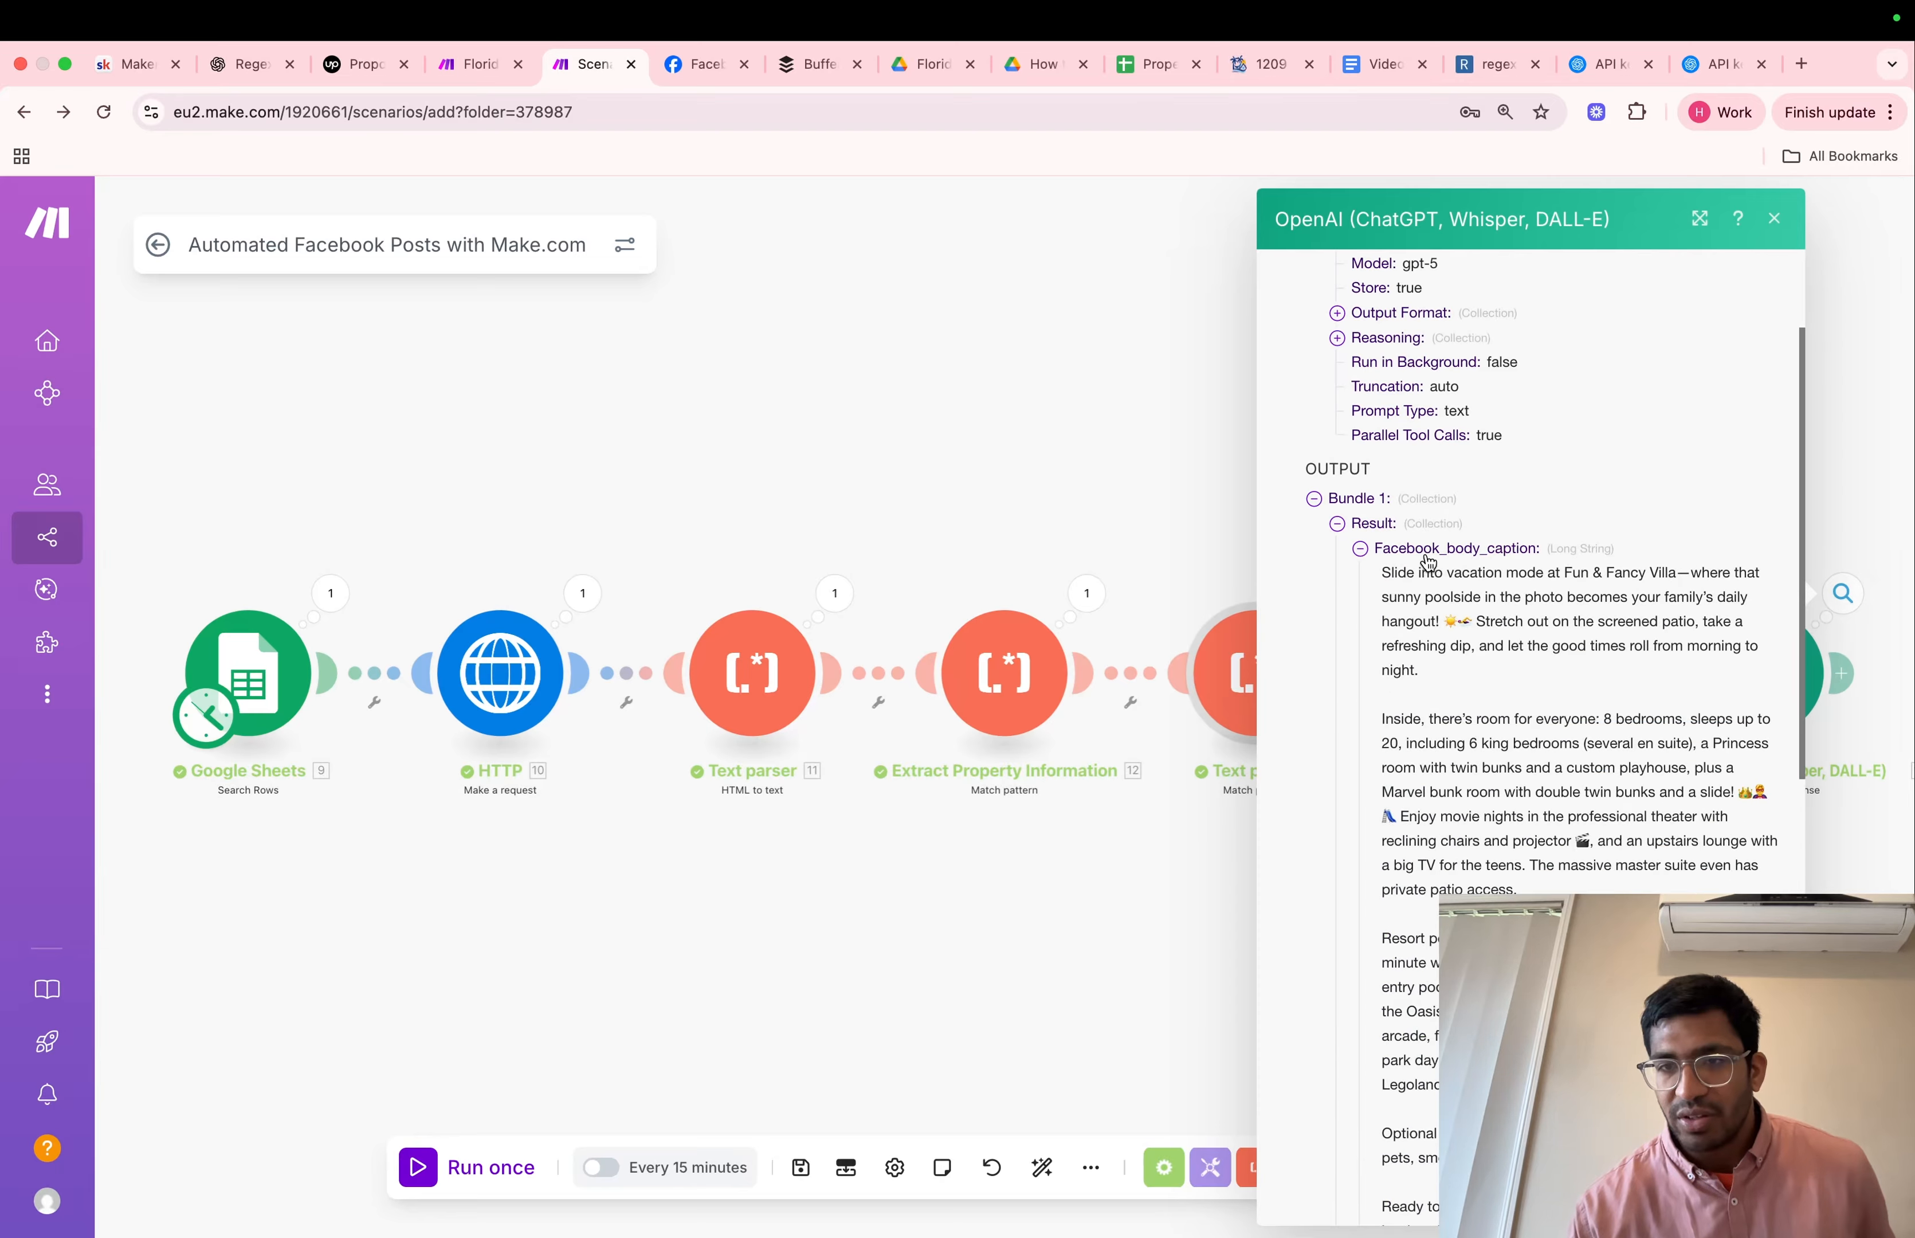
{"action": "scroll", "coordinate": [1473, 730], "scroll_direction": "down", "scroll_amount": 5}
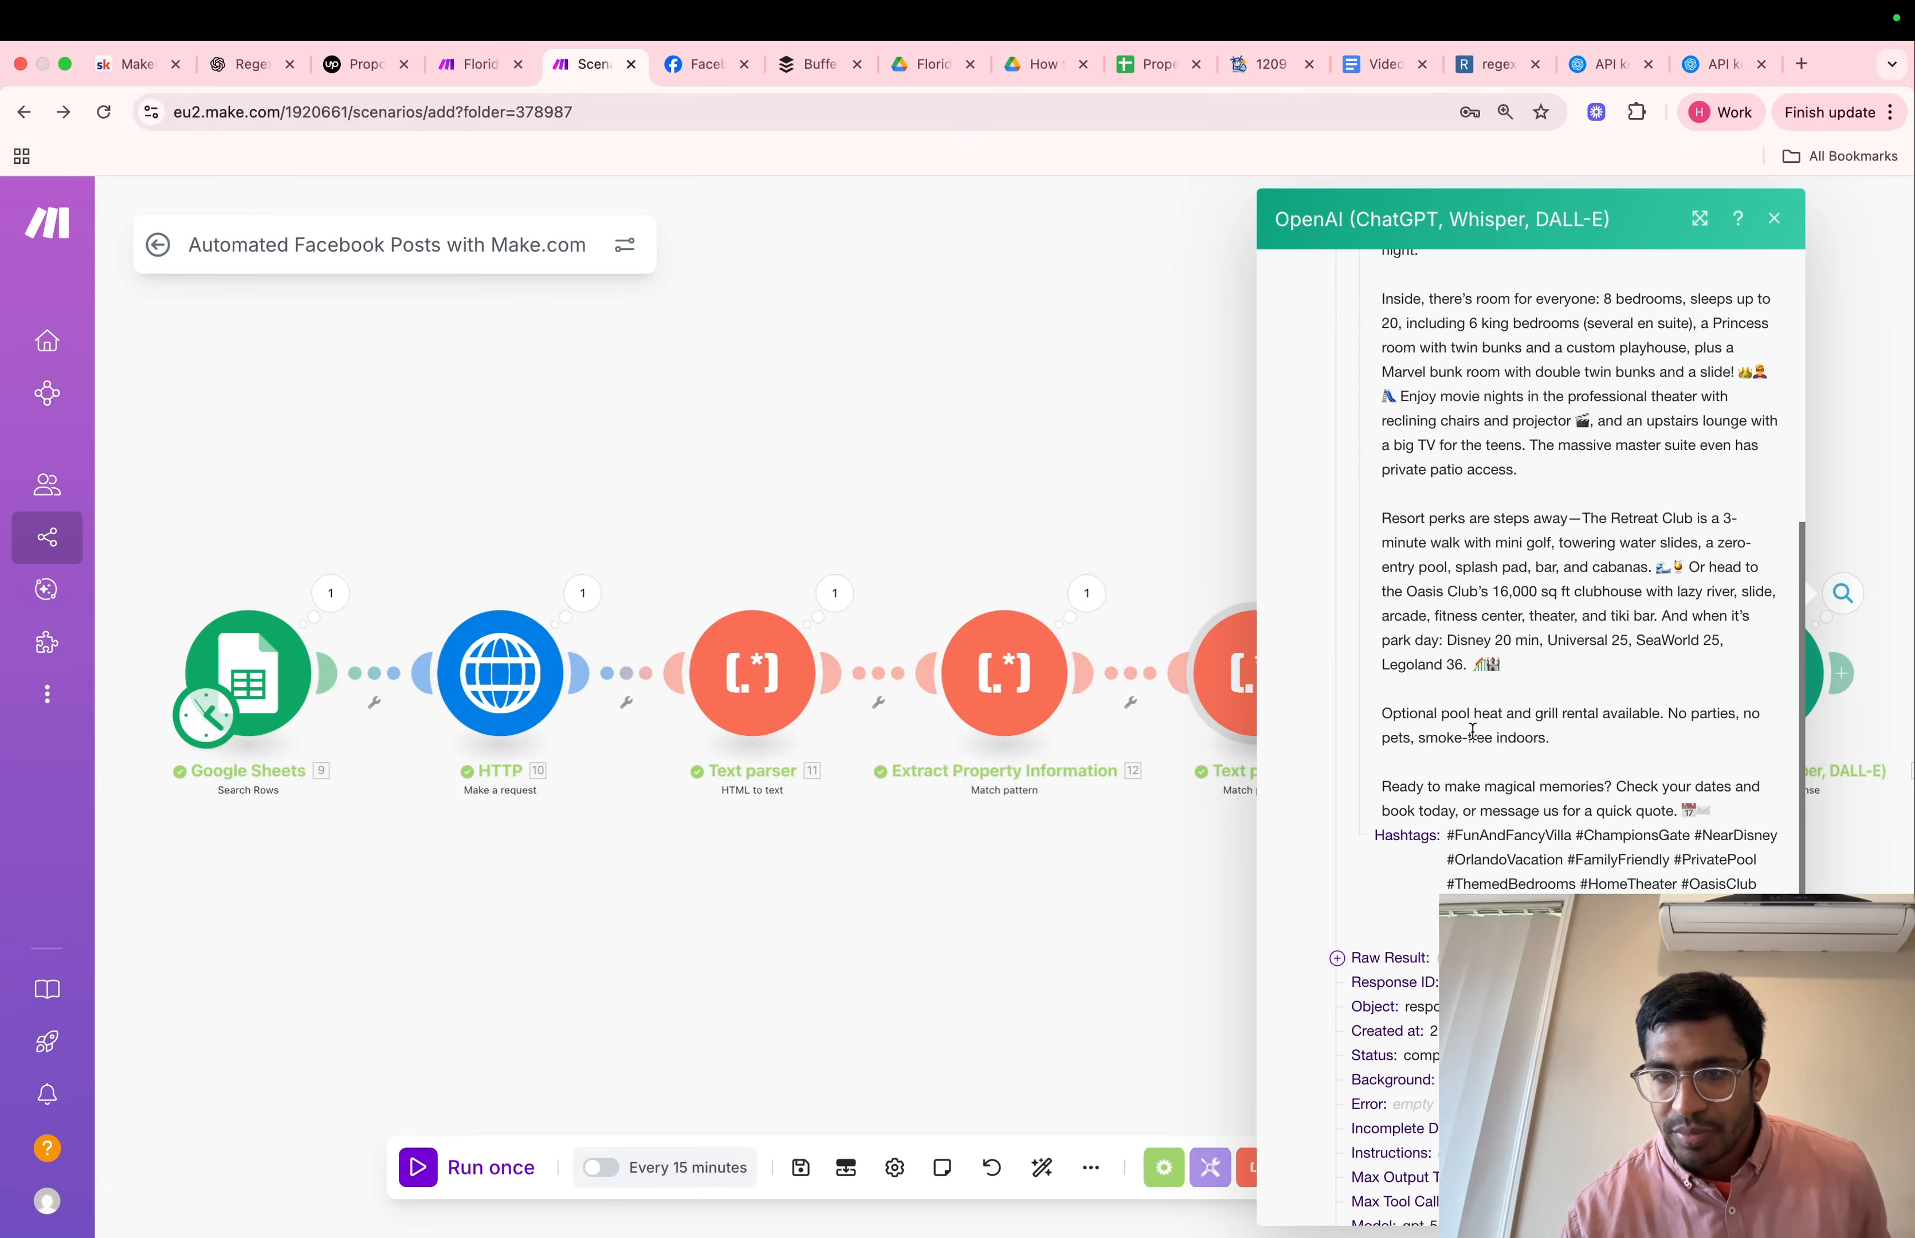
{"action": "left_click", "coordinate": [1093, 456]}
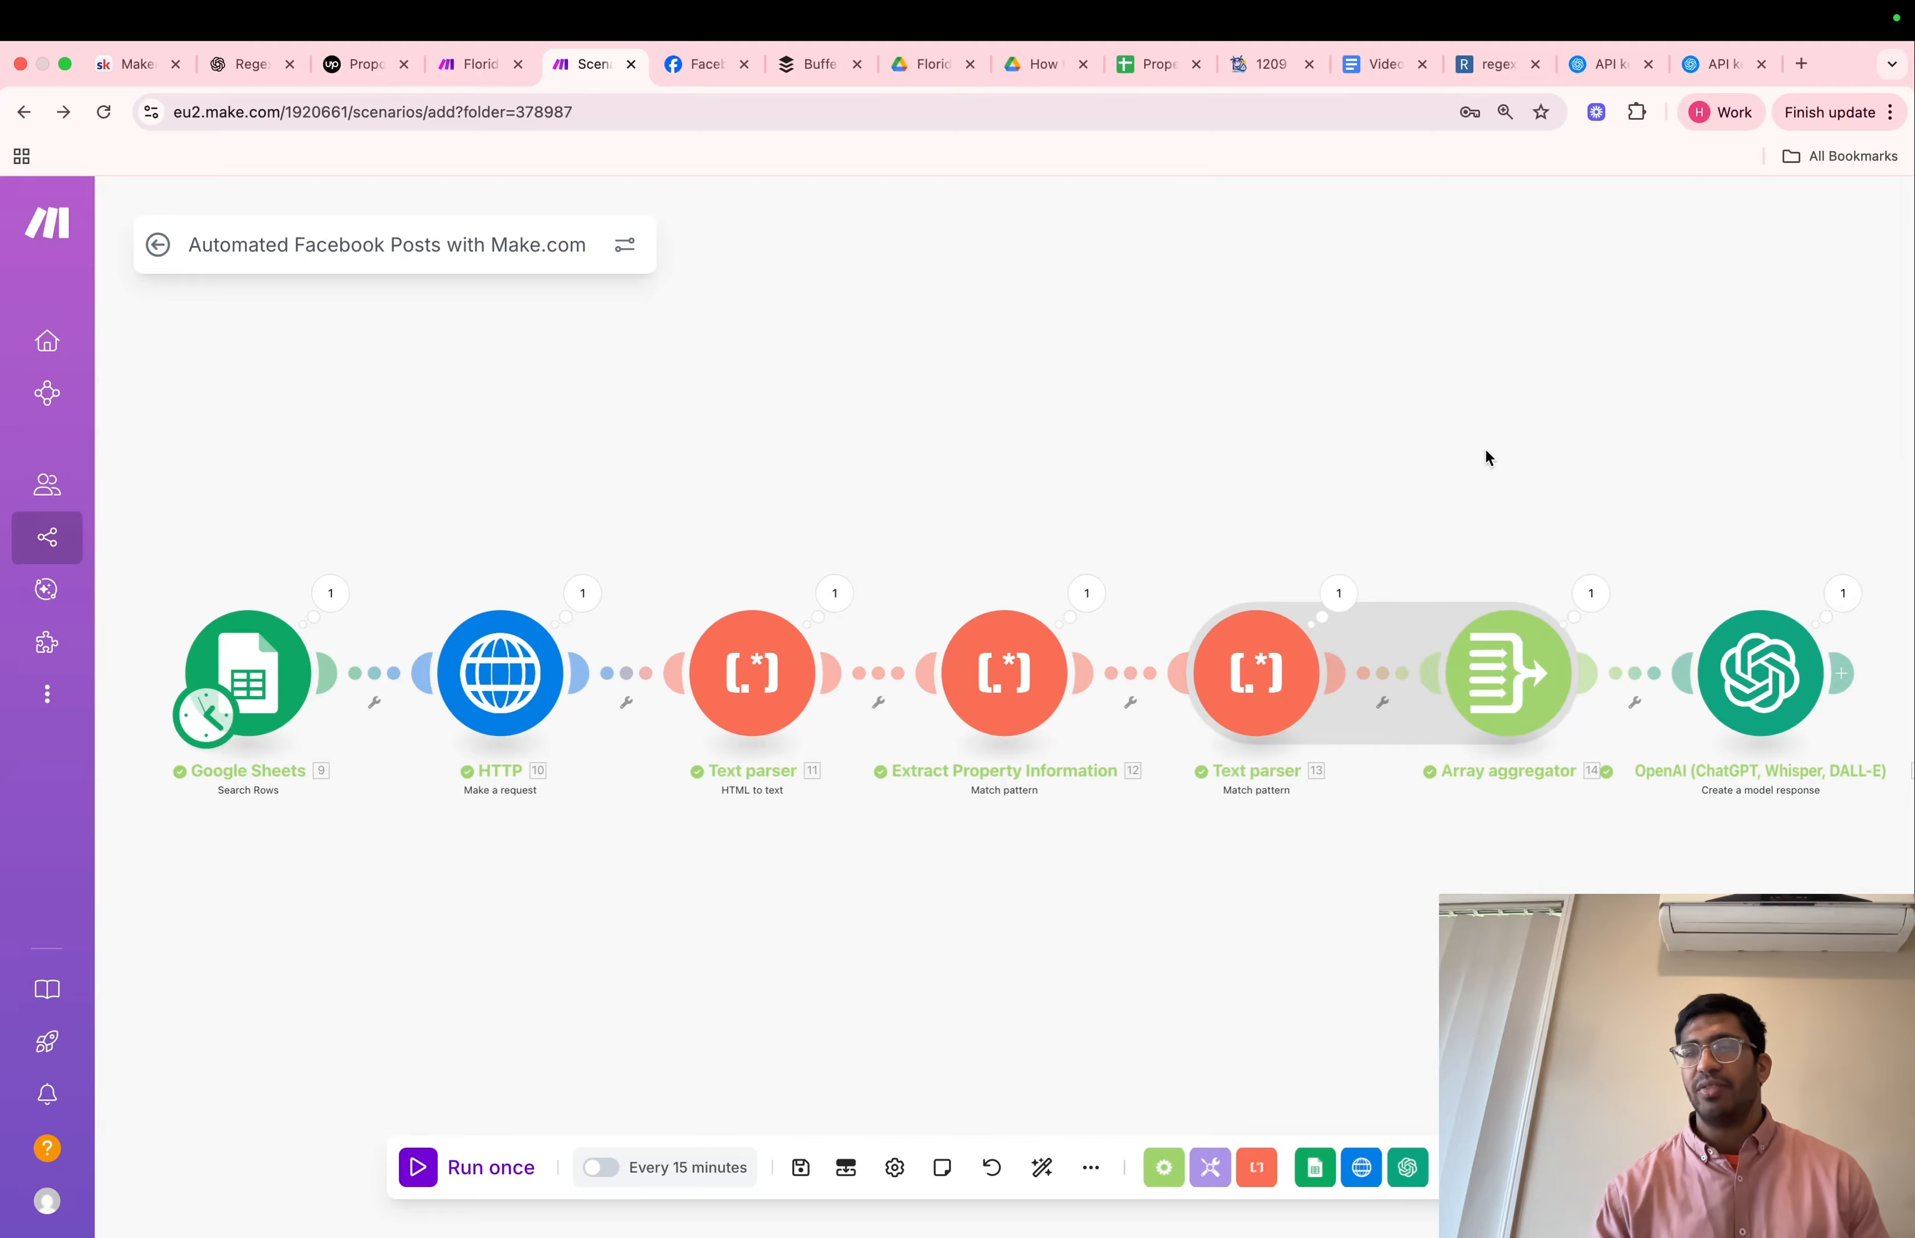
{"action": "scroll", "coordinate": [1483, 448], "scroll_direction": "right", "scroll_amount": 4}
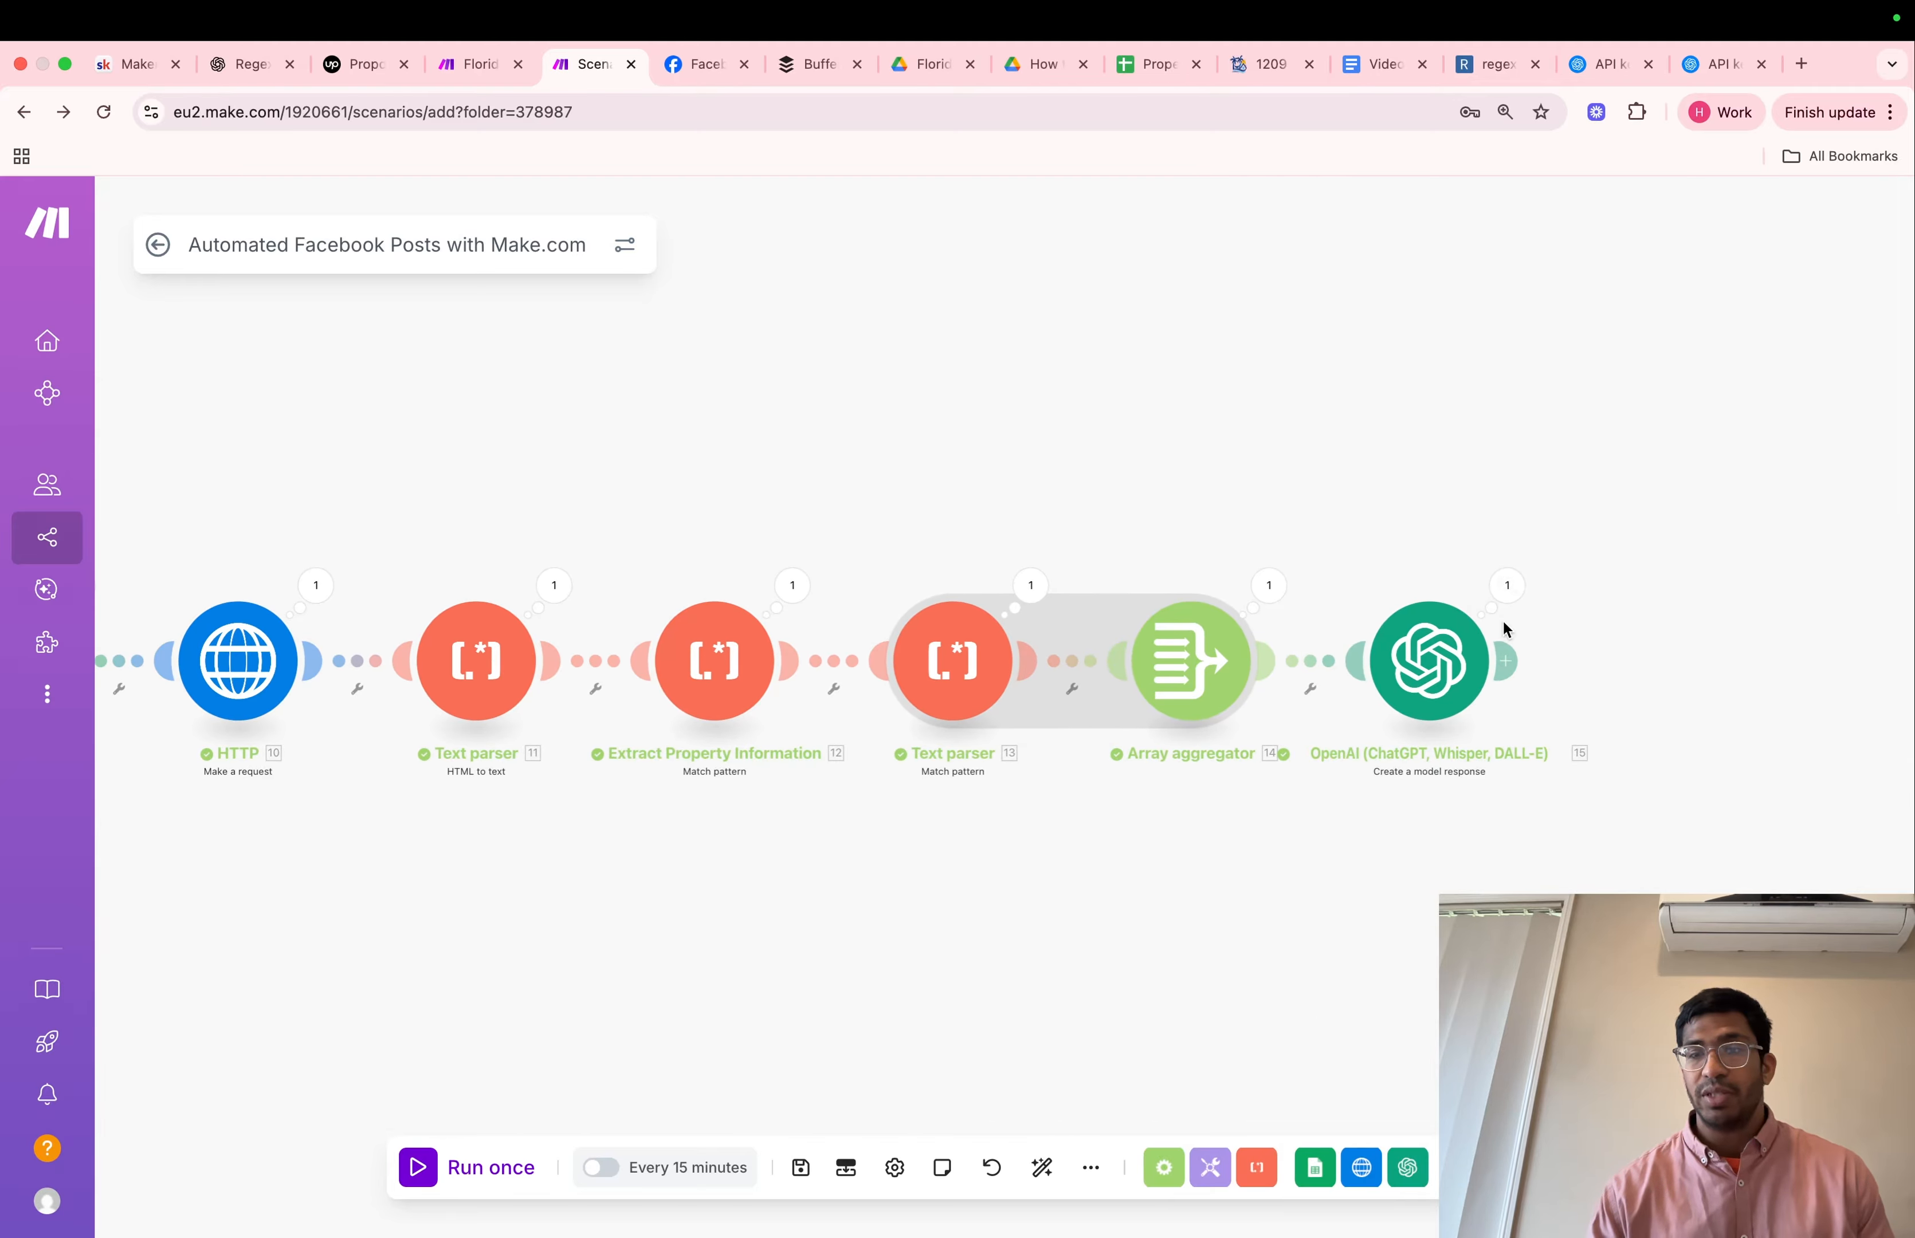
{"action": "left_click", "coordinate": [1505, 660]}
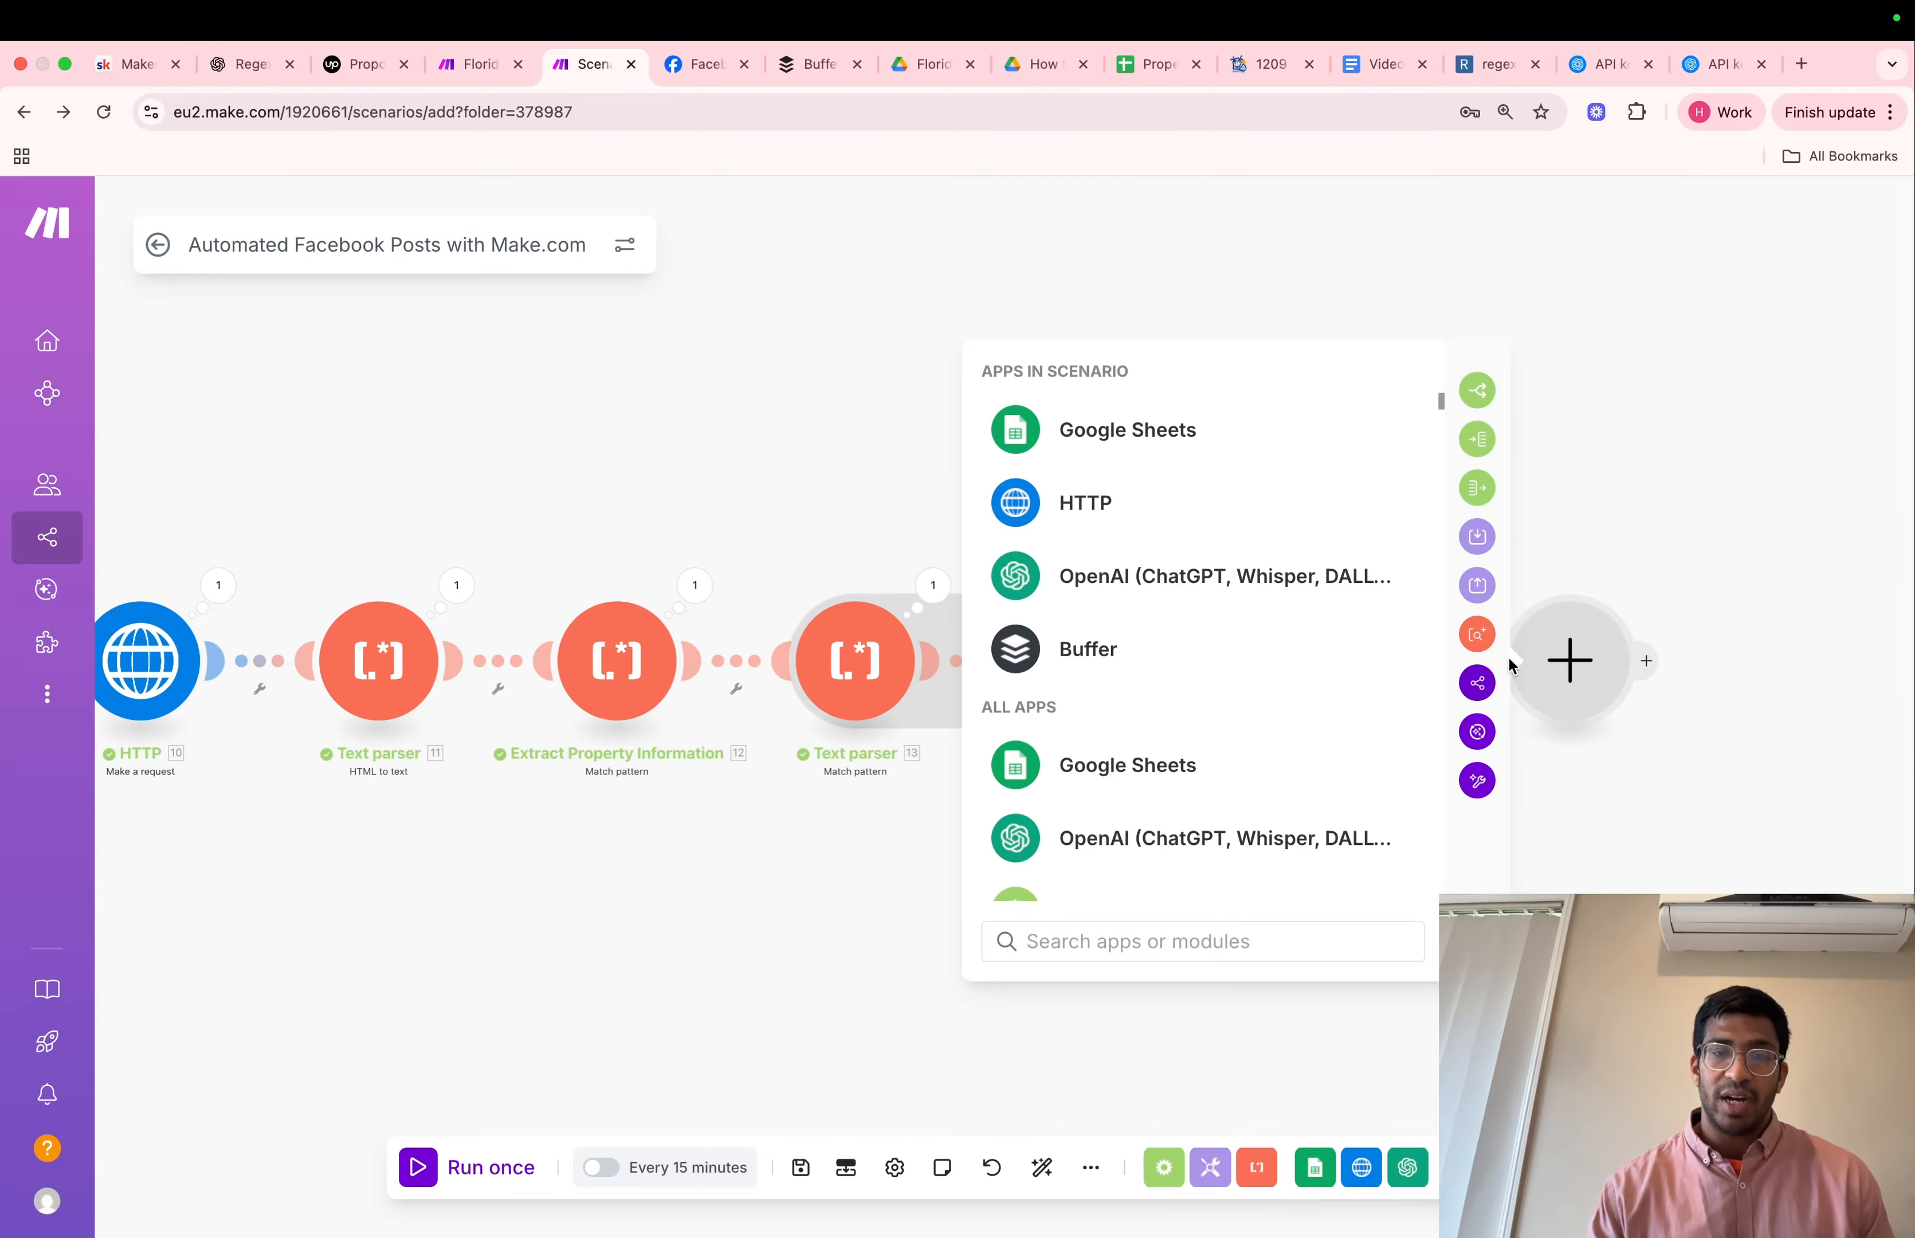
{"action": "type", "text": "faceb"}
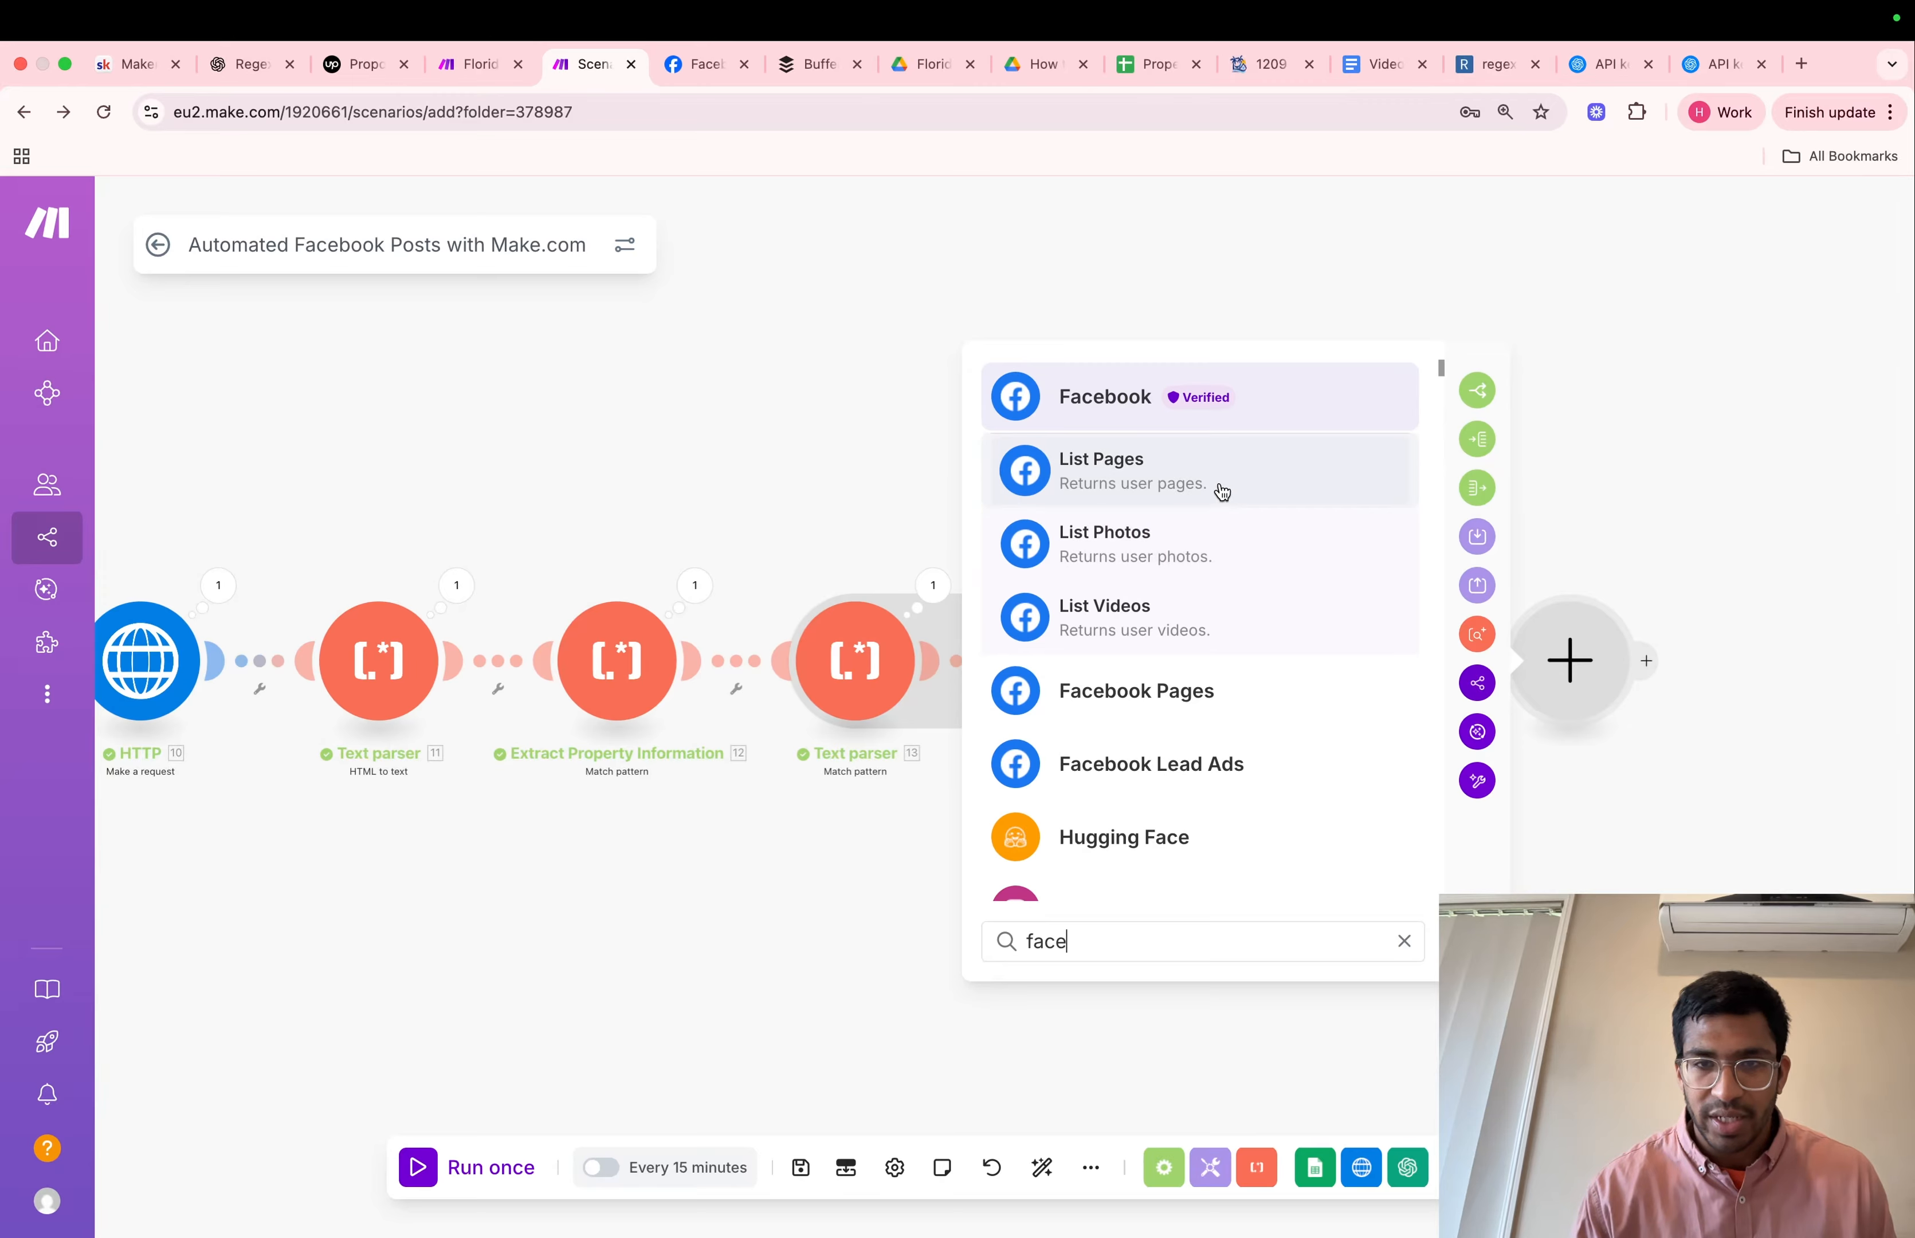
{"action": "left_click", "coordinate": [1169, 712]}
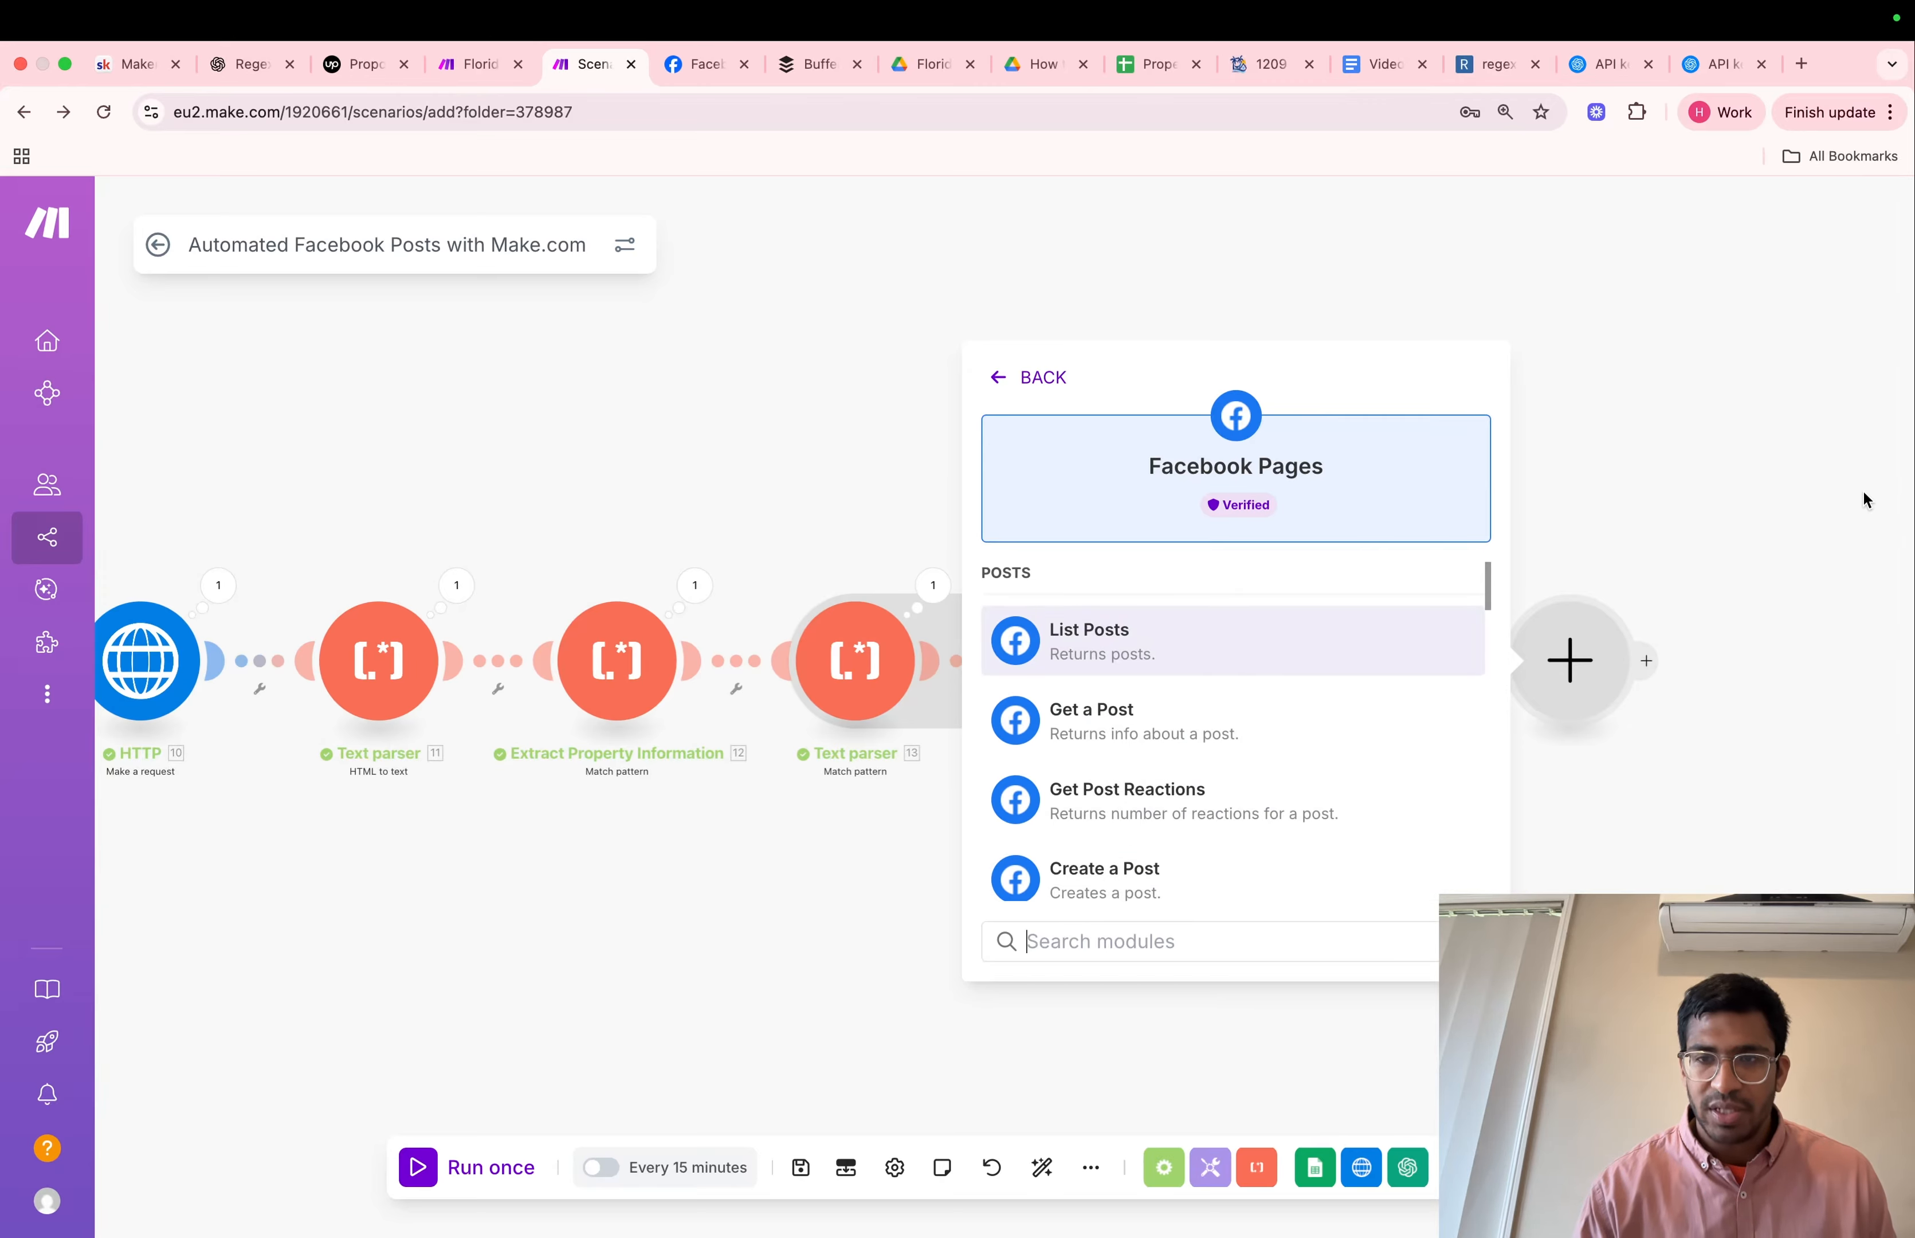
{"action": "left_click", "coordinate": [1818, 450]}
Add a Buffer "Create a status update" module after the OpenAI module
{"action": "left_click", "coordinate": [1436, 664]}
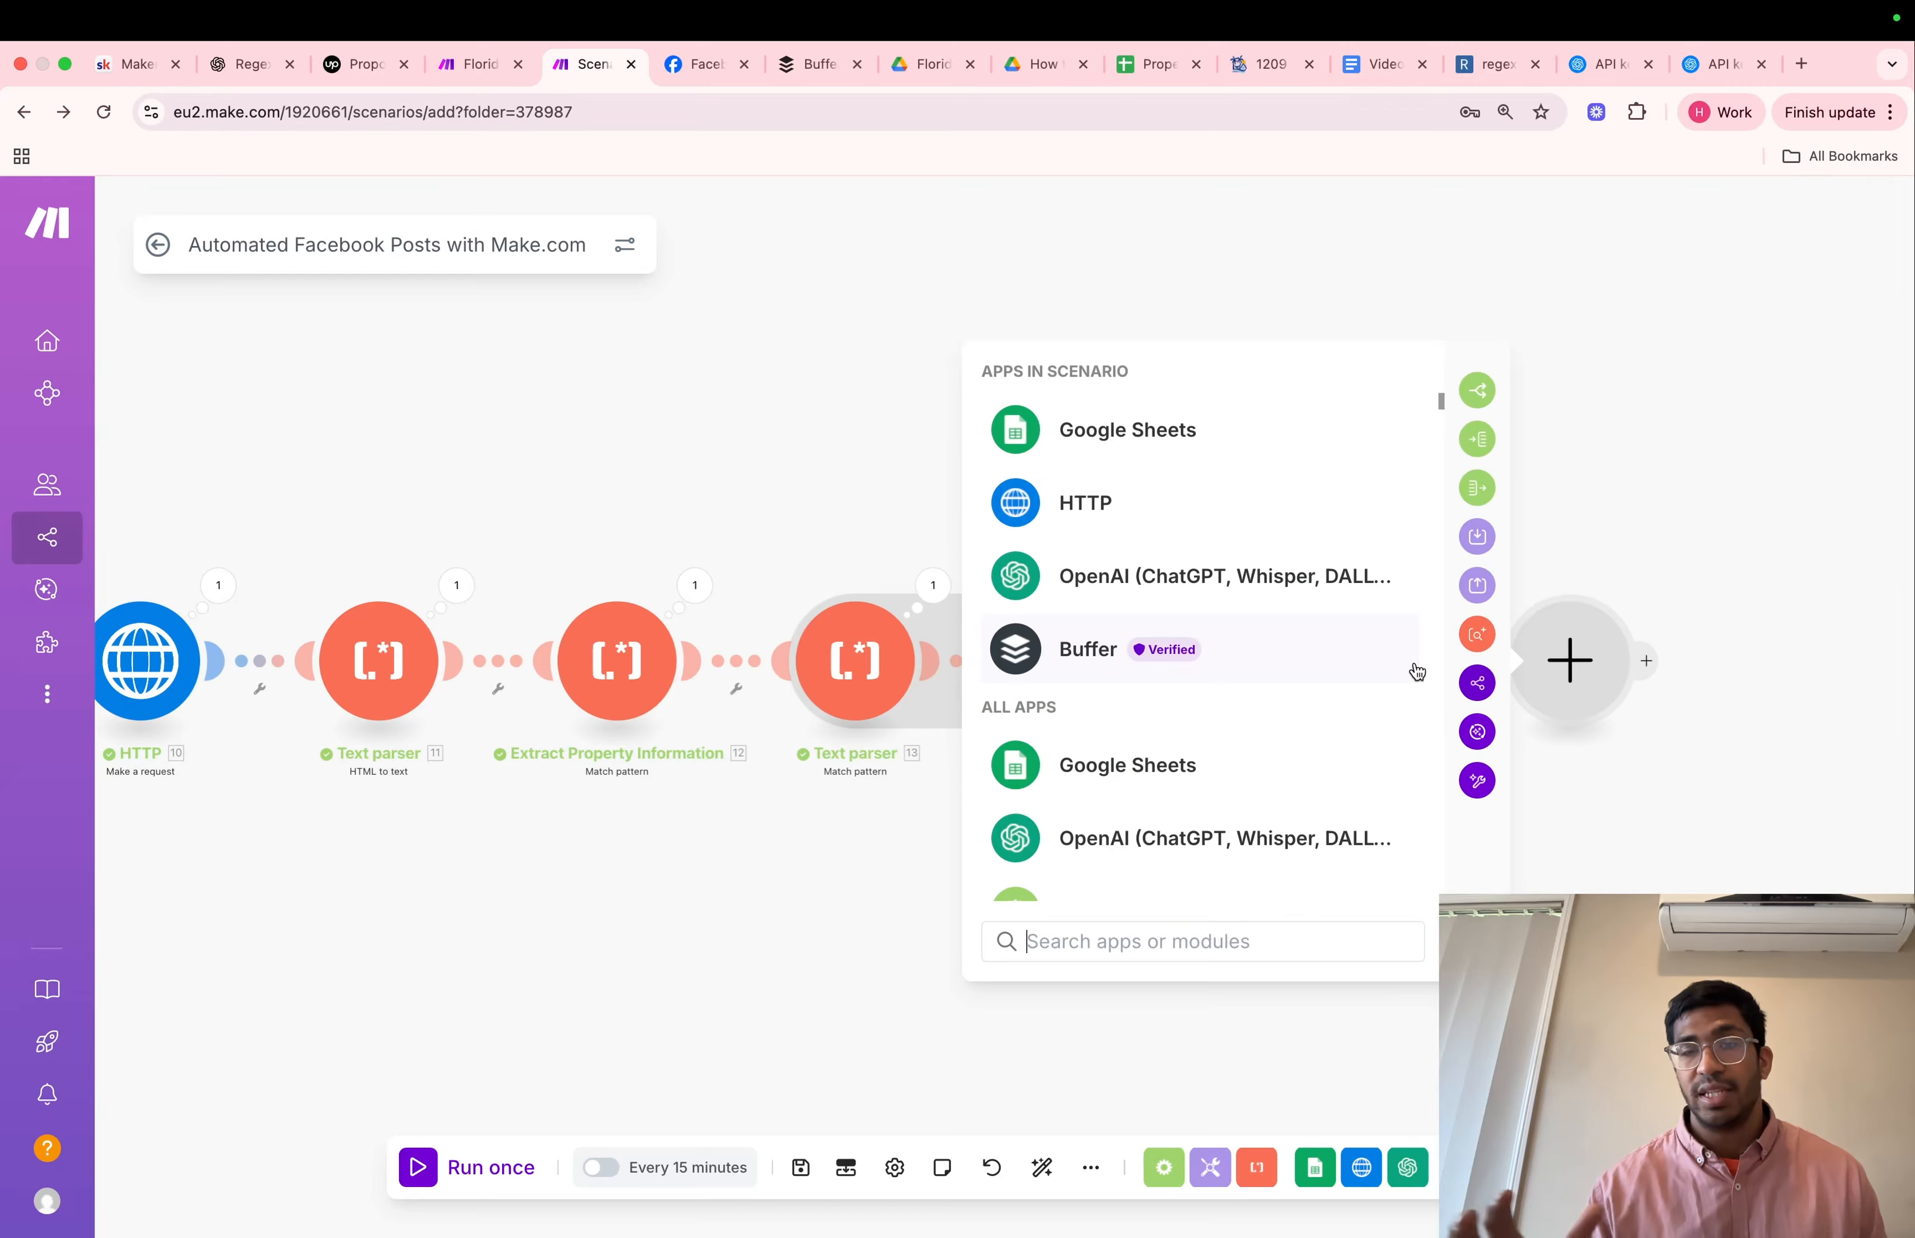
{"action": "left_click", "coordinate": [1204, 642]}
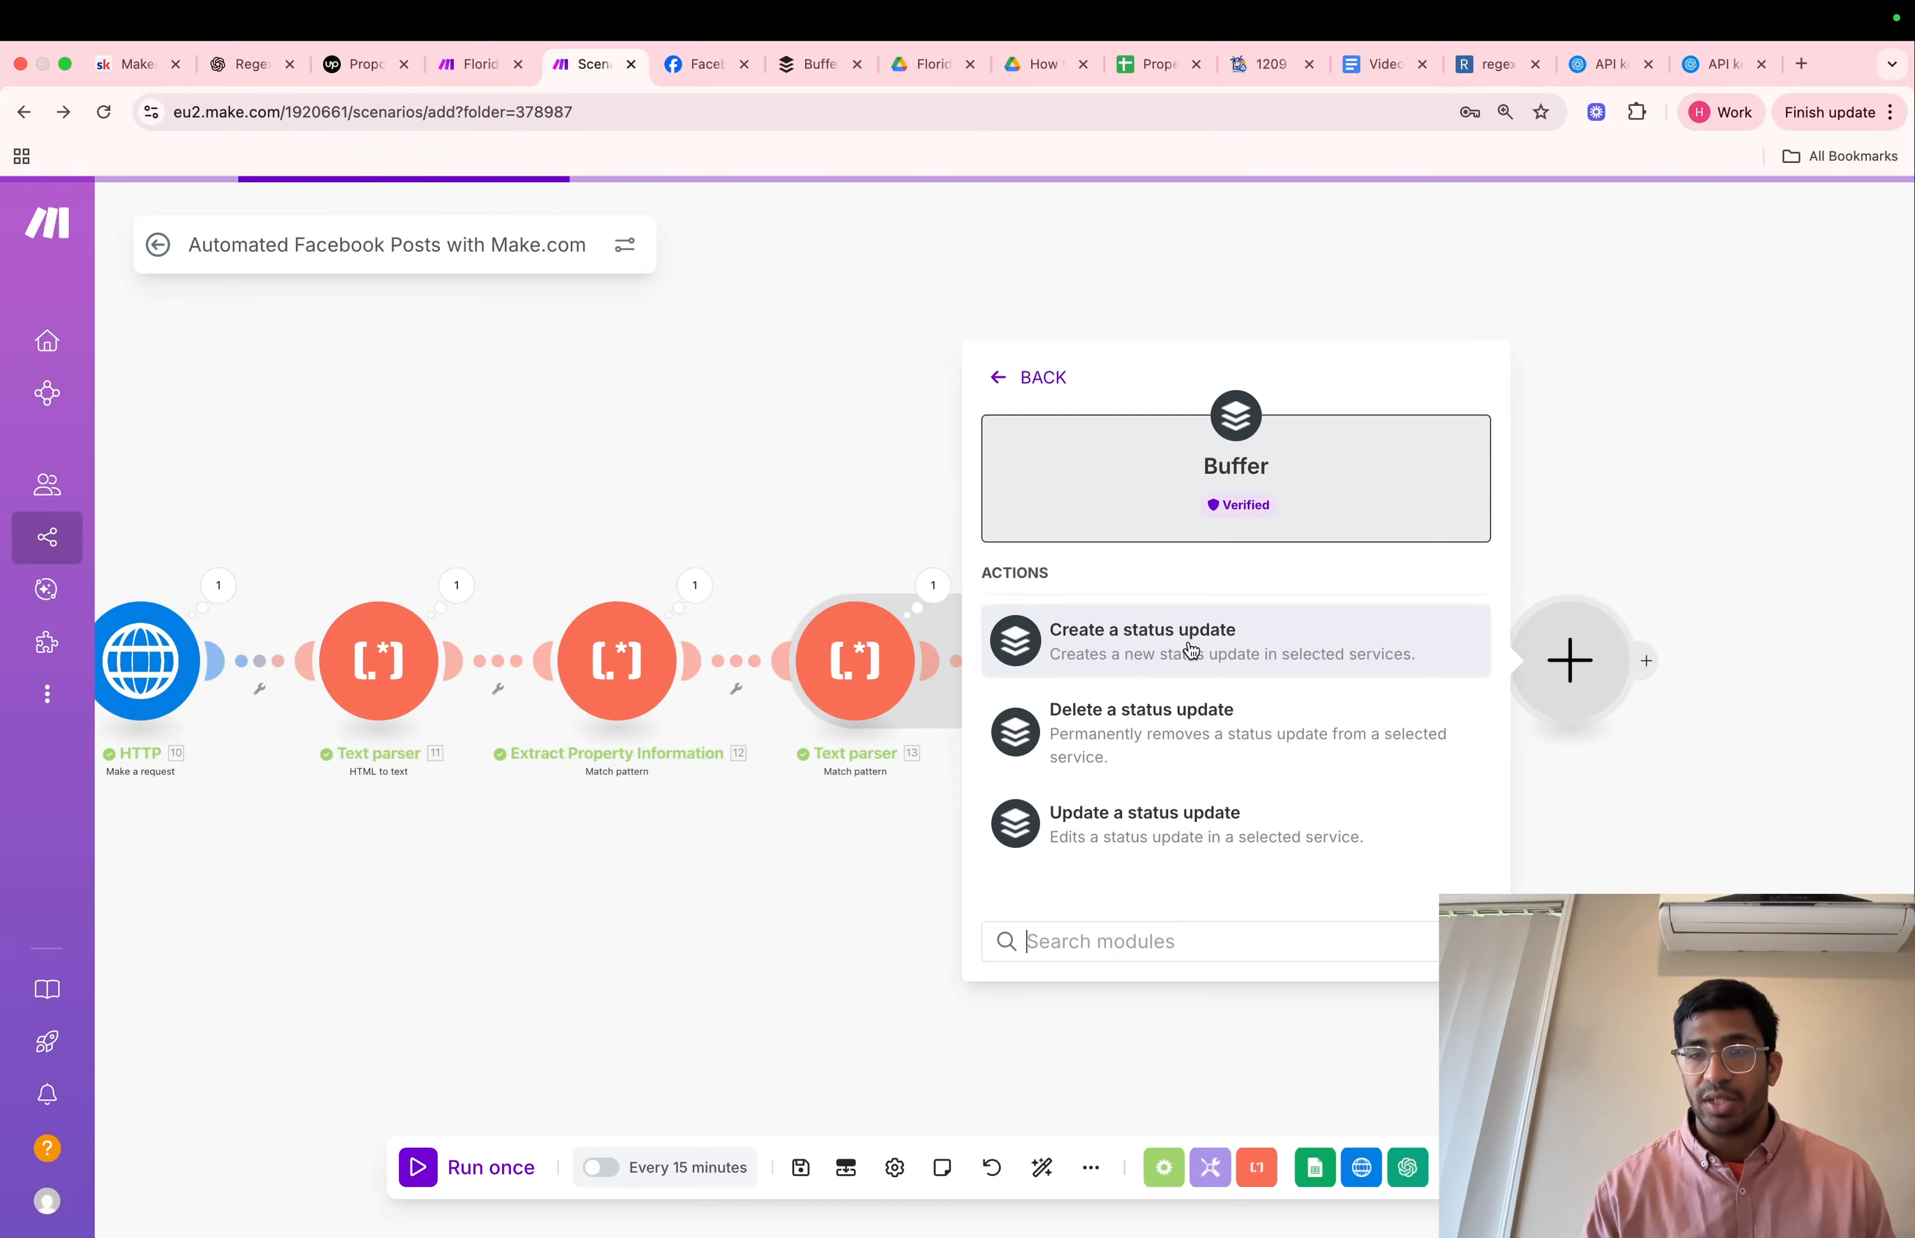
{"action": "left_click", "coordinate": [1229, 645]}
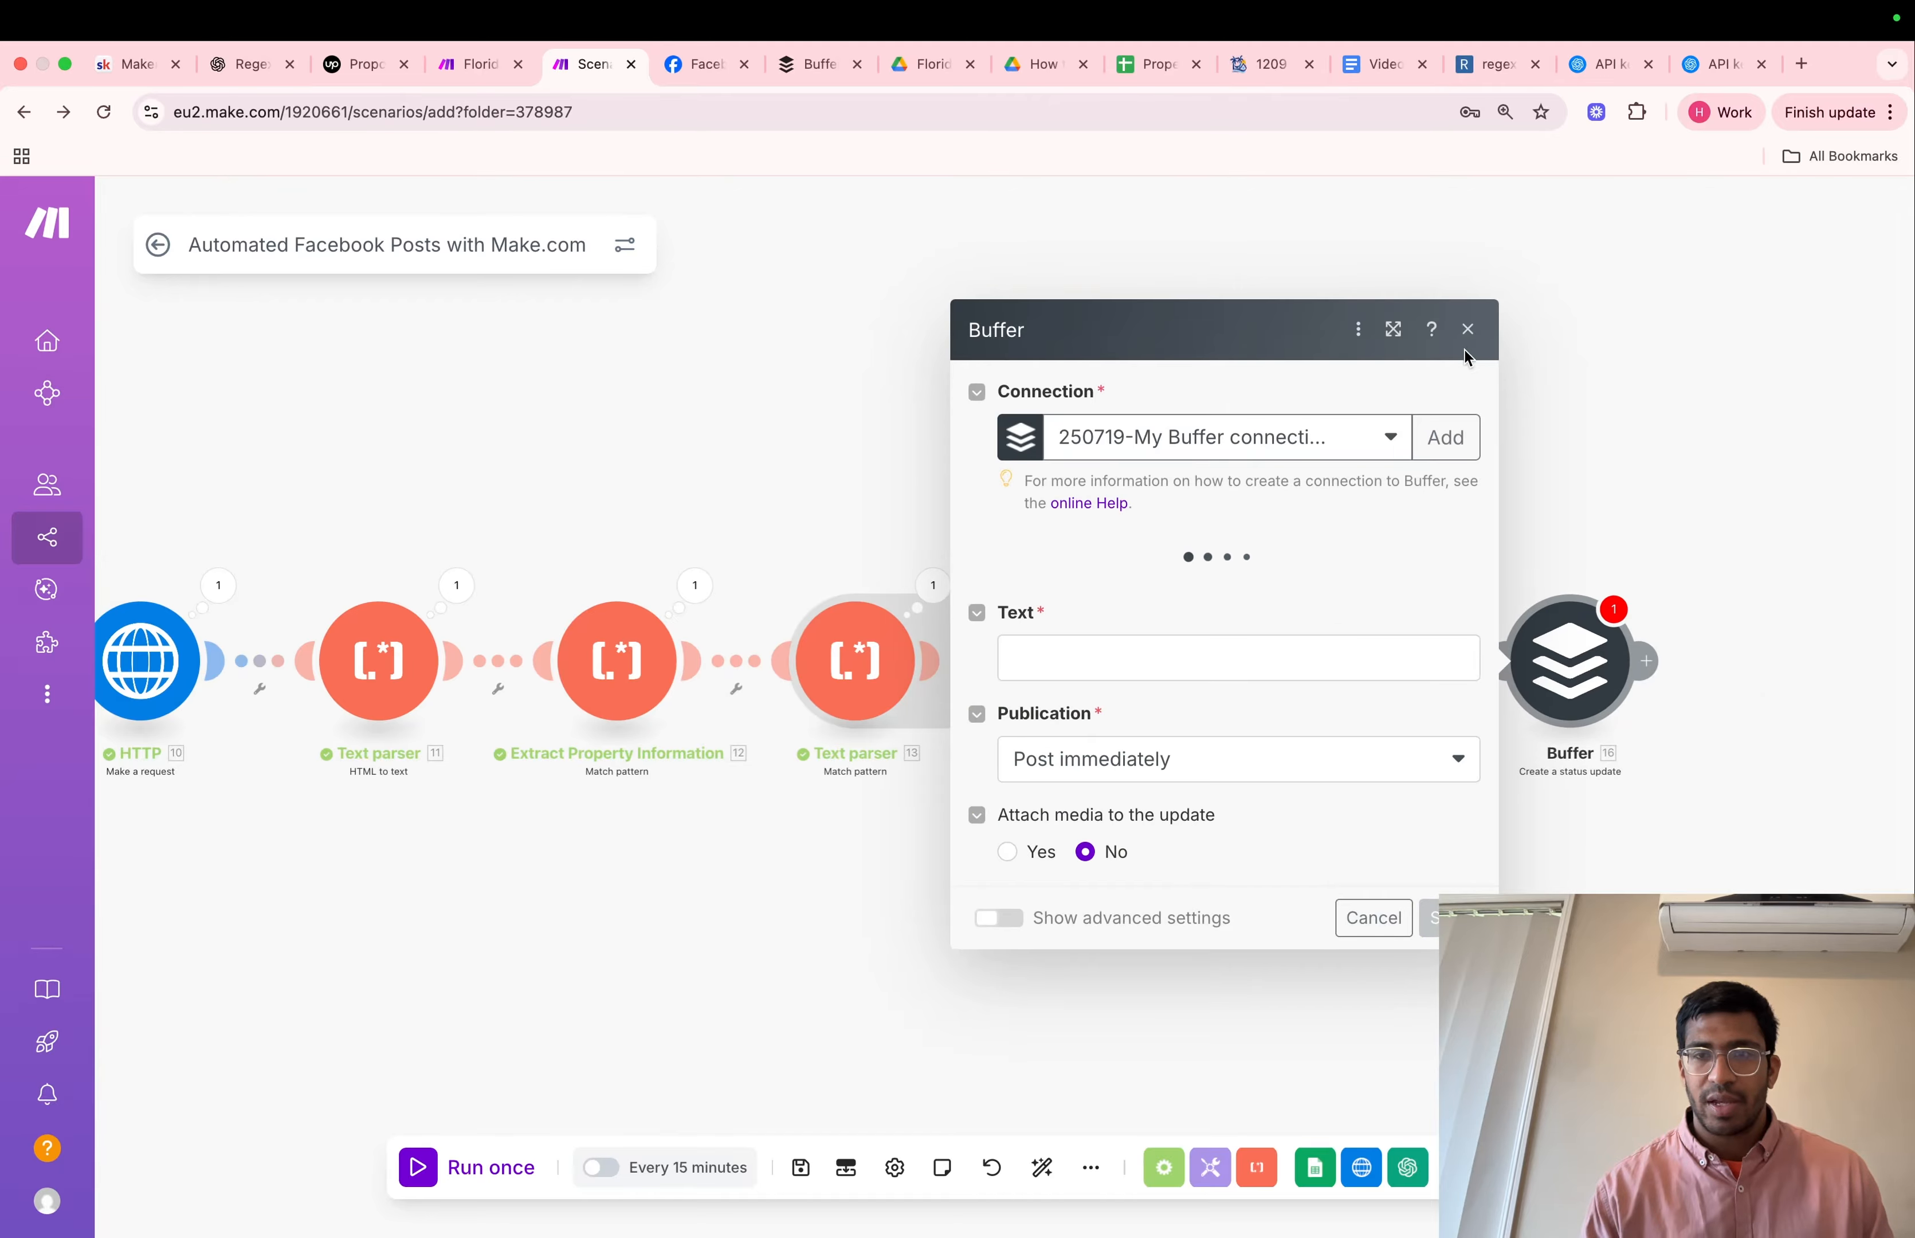
Look over the Flowlamina Test channel in Buffer and open the sign-up link on buffer.com in a new browser tab
{"action": "left_click", "coordinate": [1468, 284]}
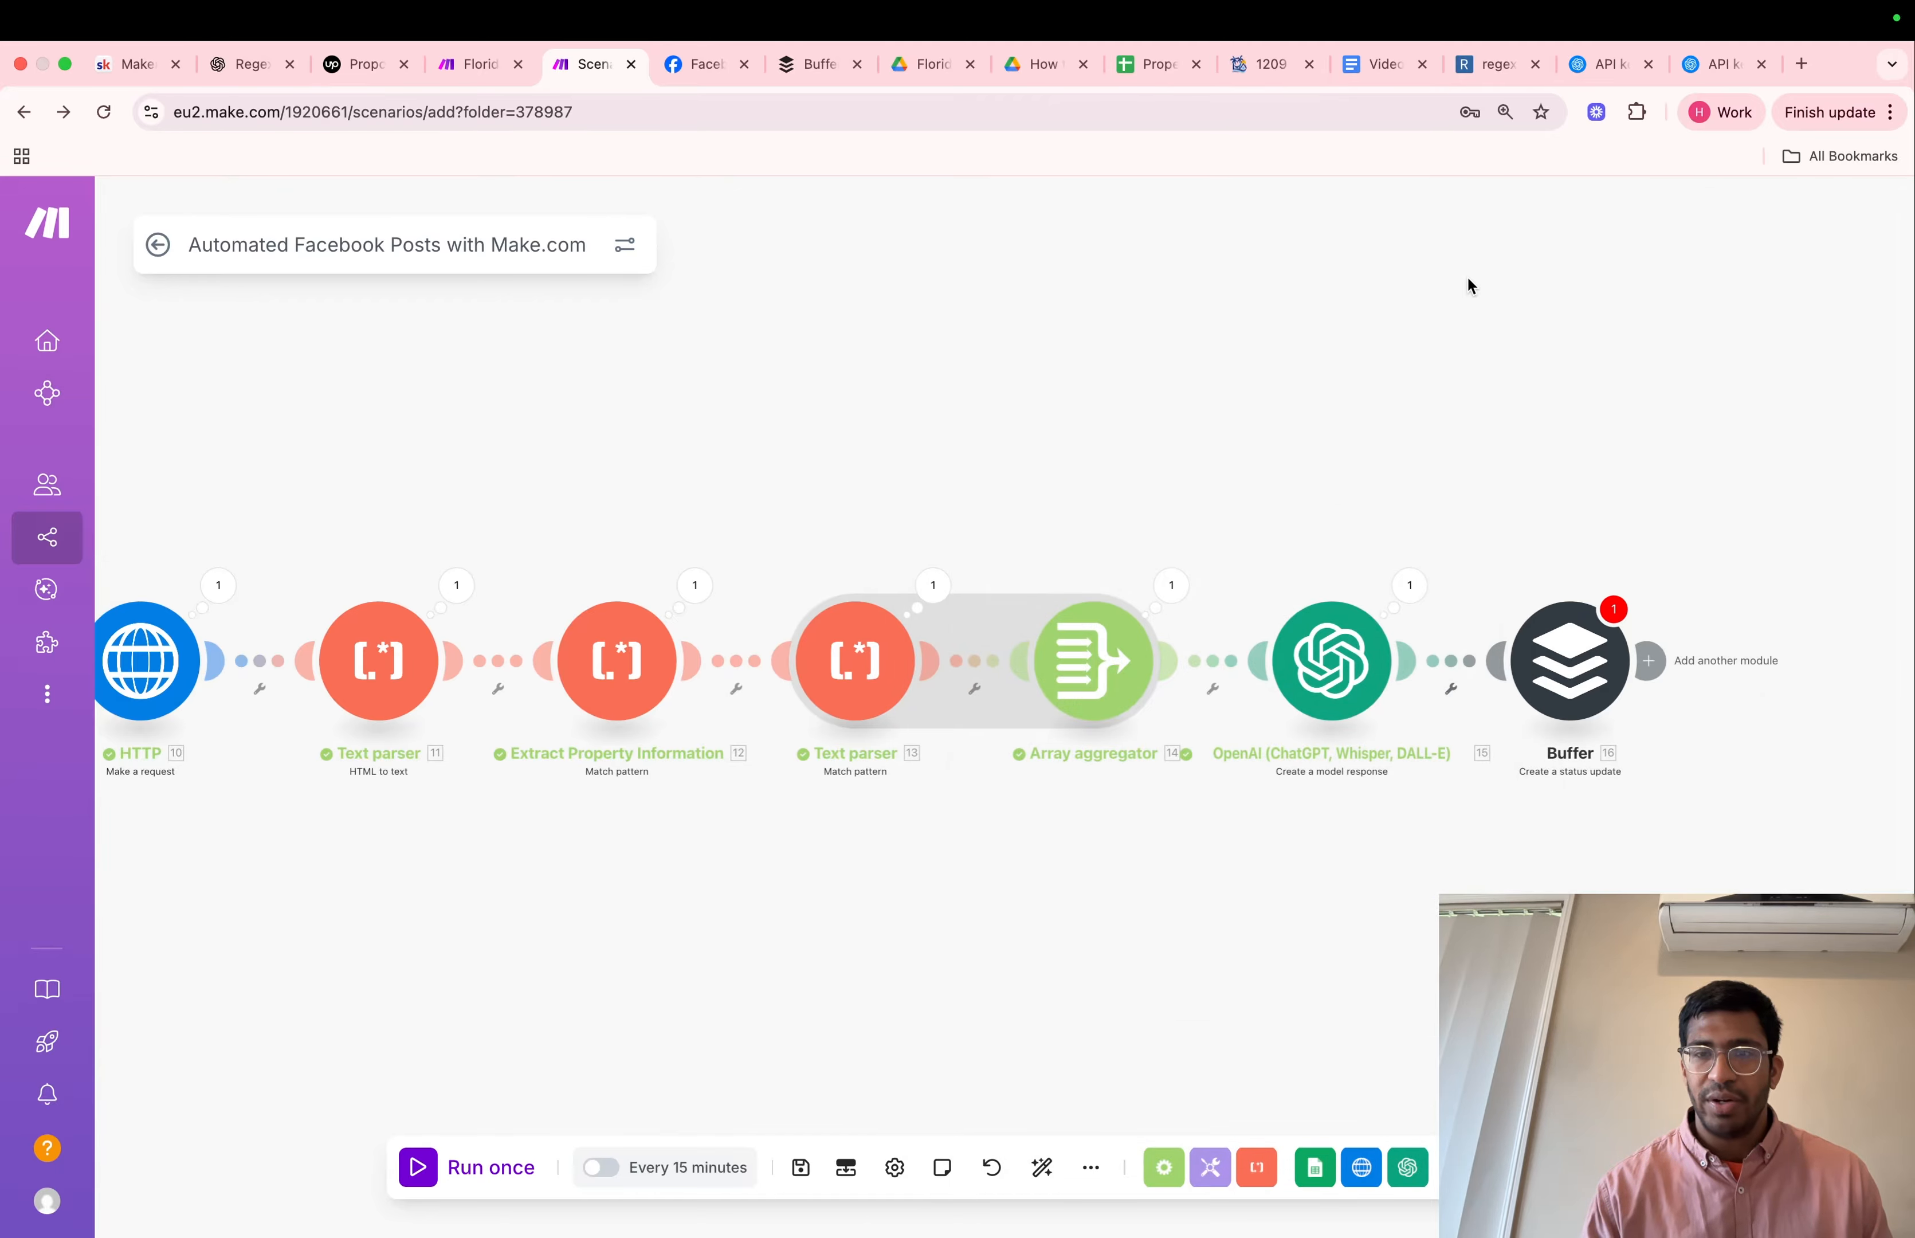
{"action": "left_click", "coordinate": [815, 64]}
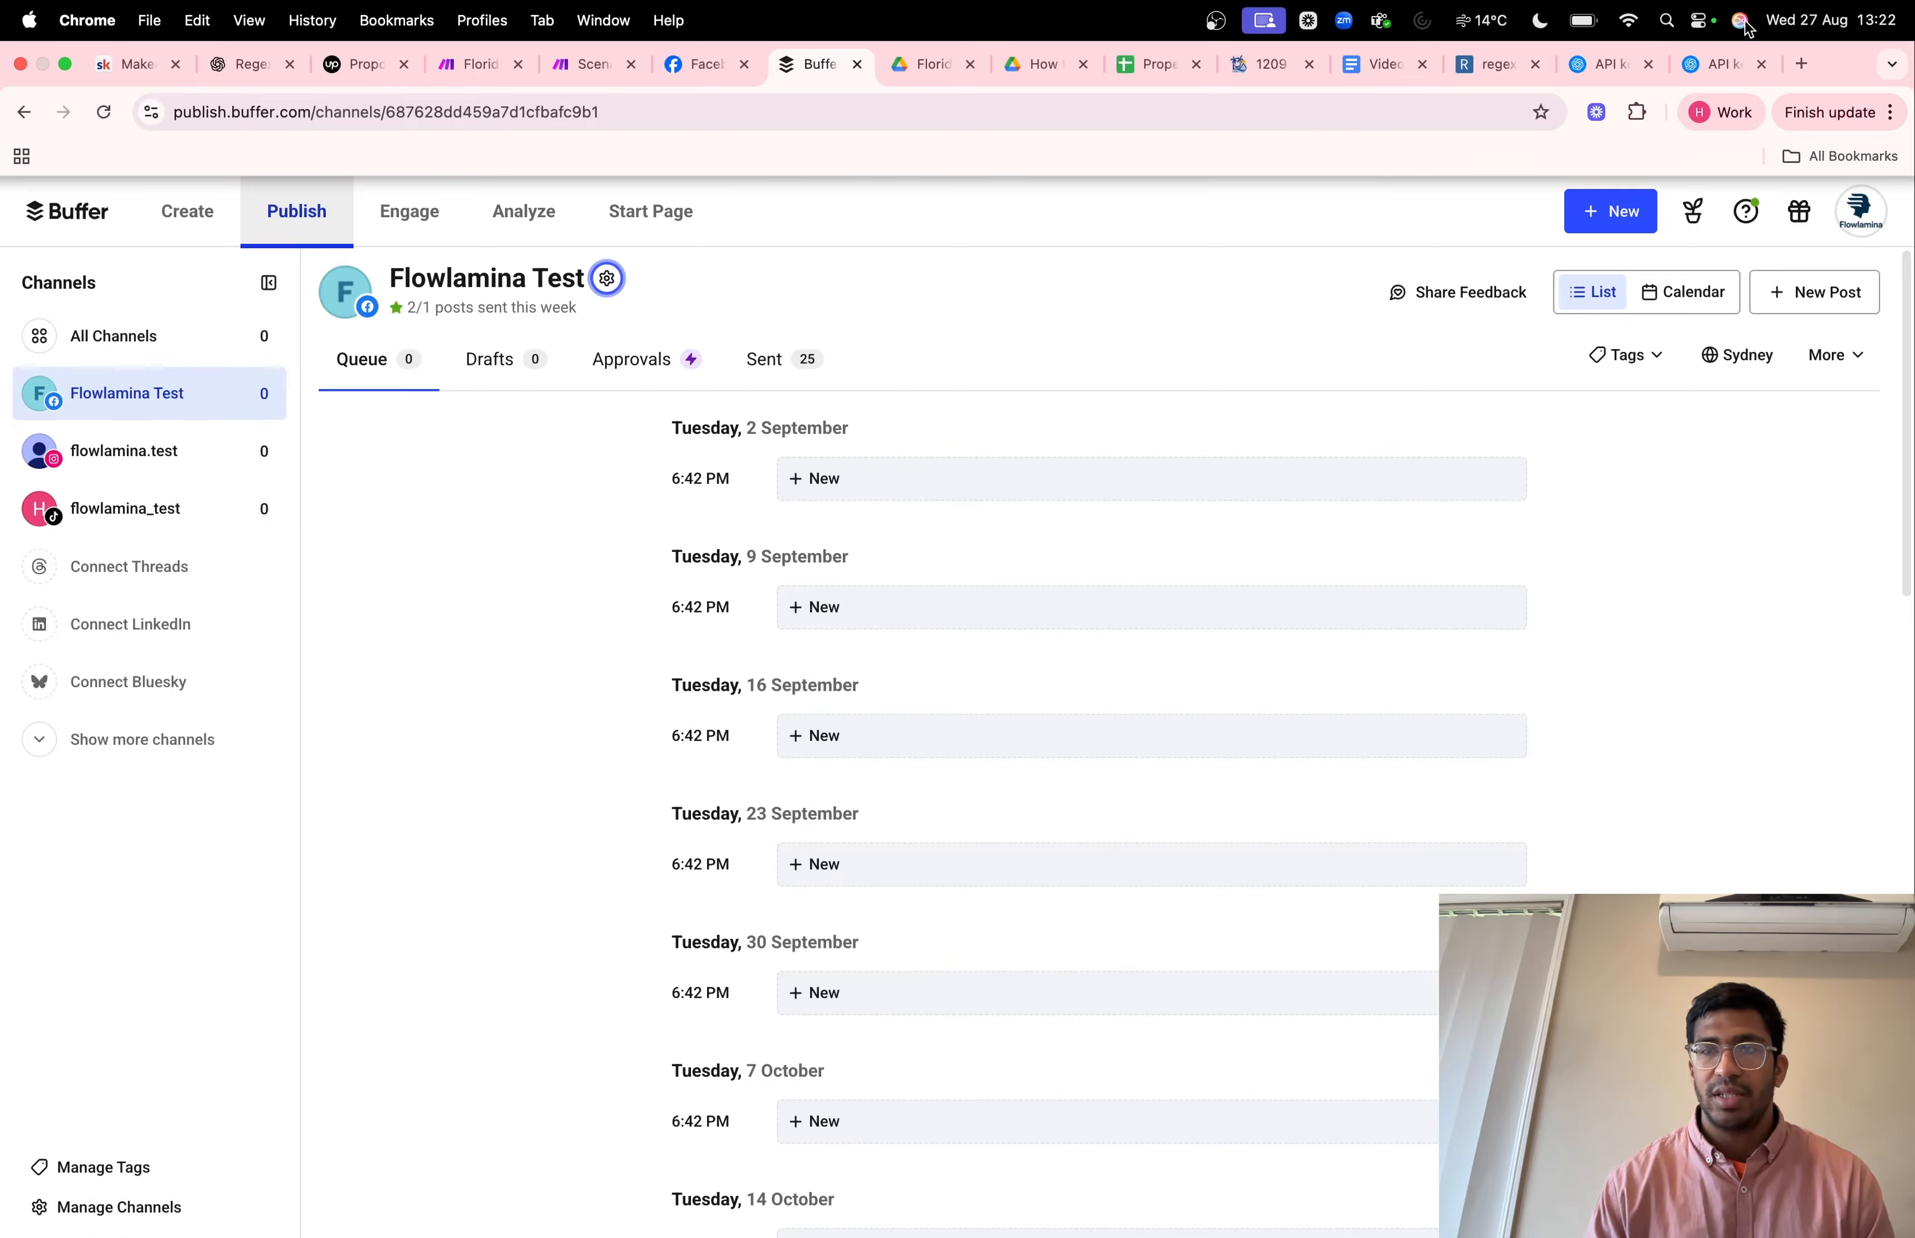
{"action": "left_click", "coordinate": [1800, 64]}
{"action": "type", "text": "buff"}
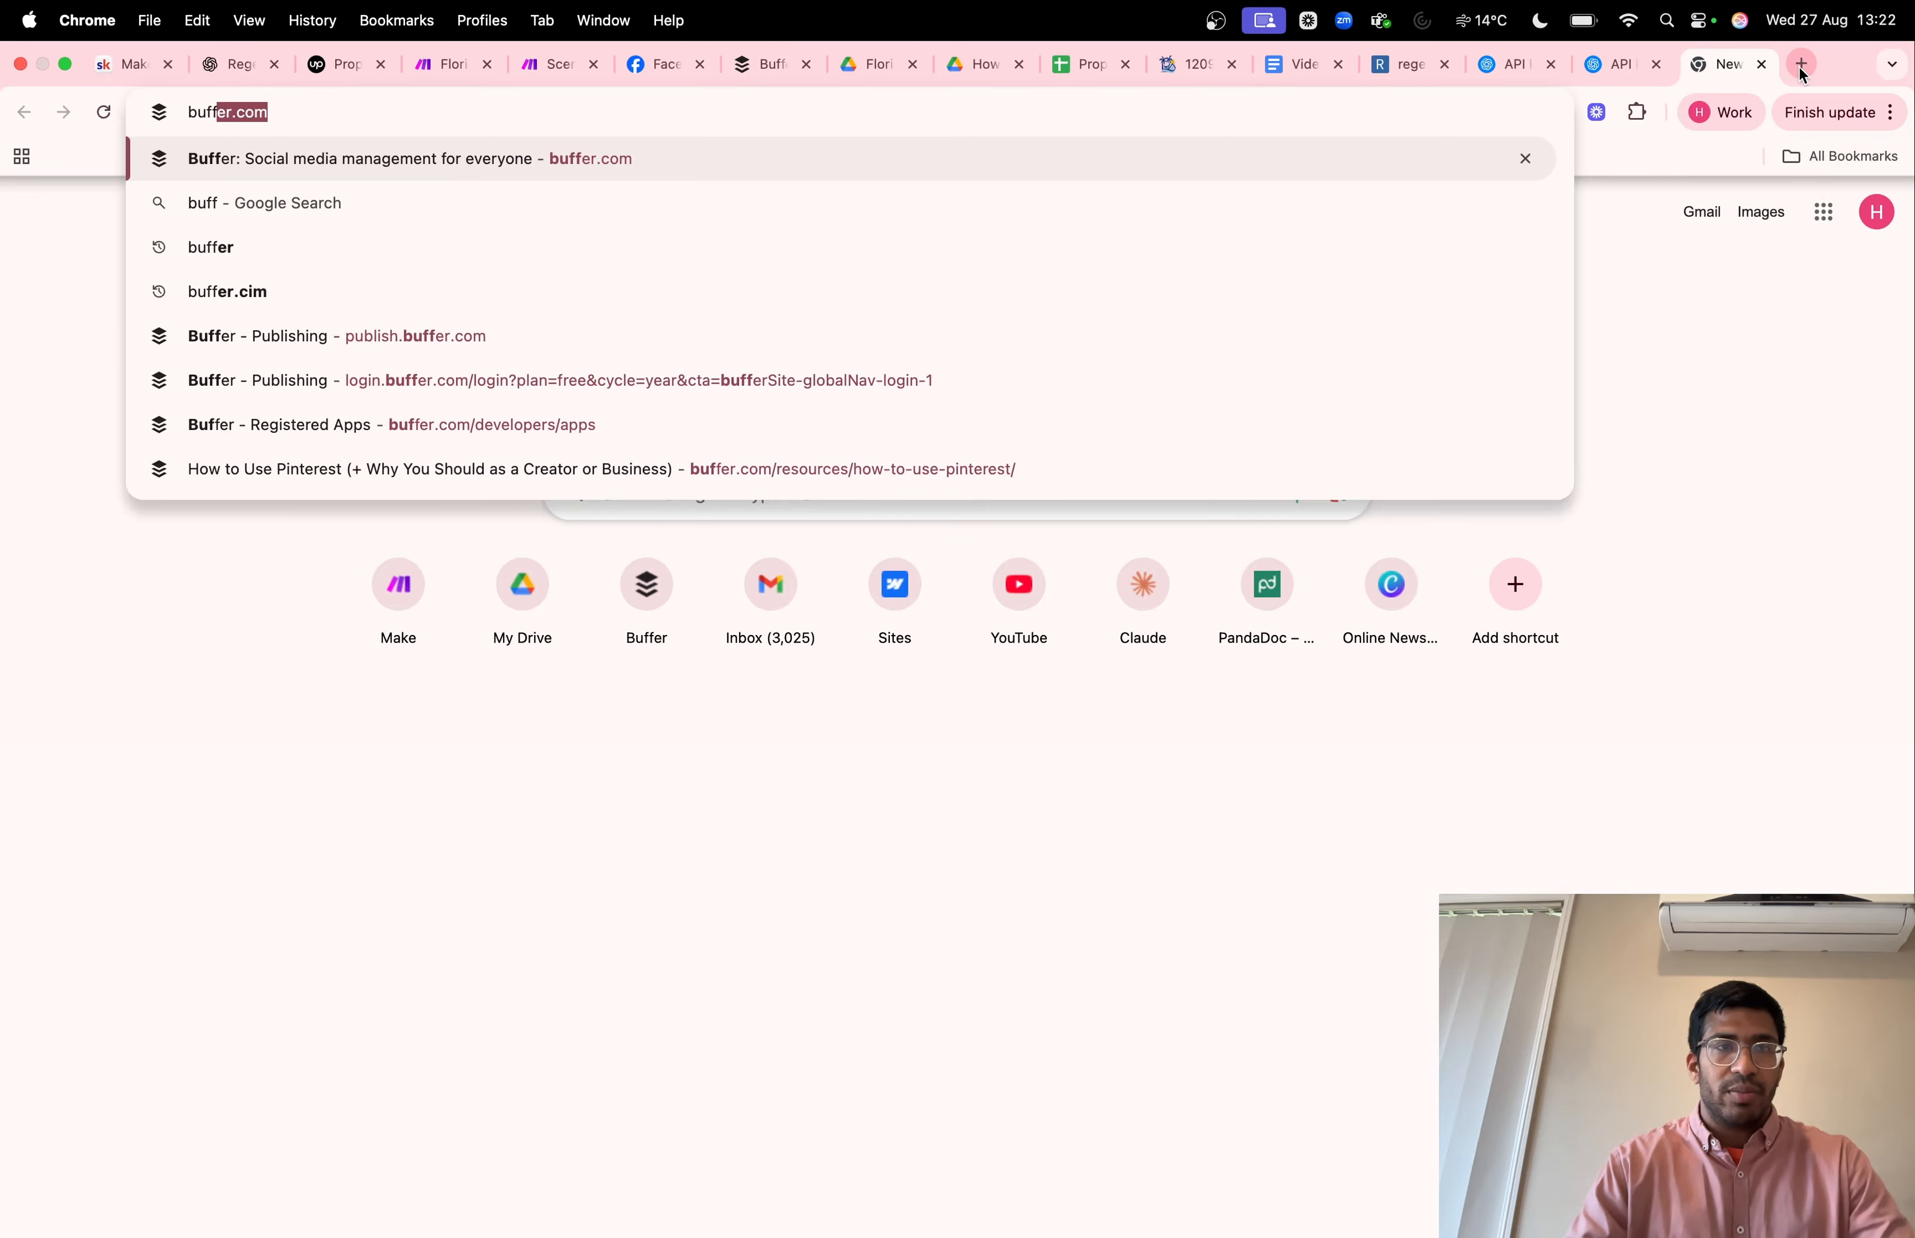
{"action": "type", "text": "er.com"}
{"action": "key", "text": "Return"}
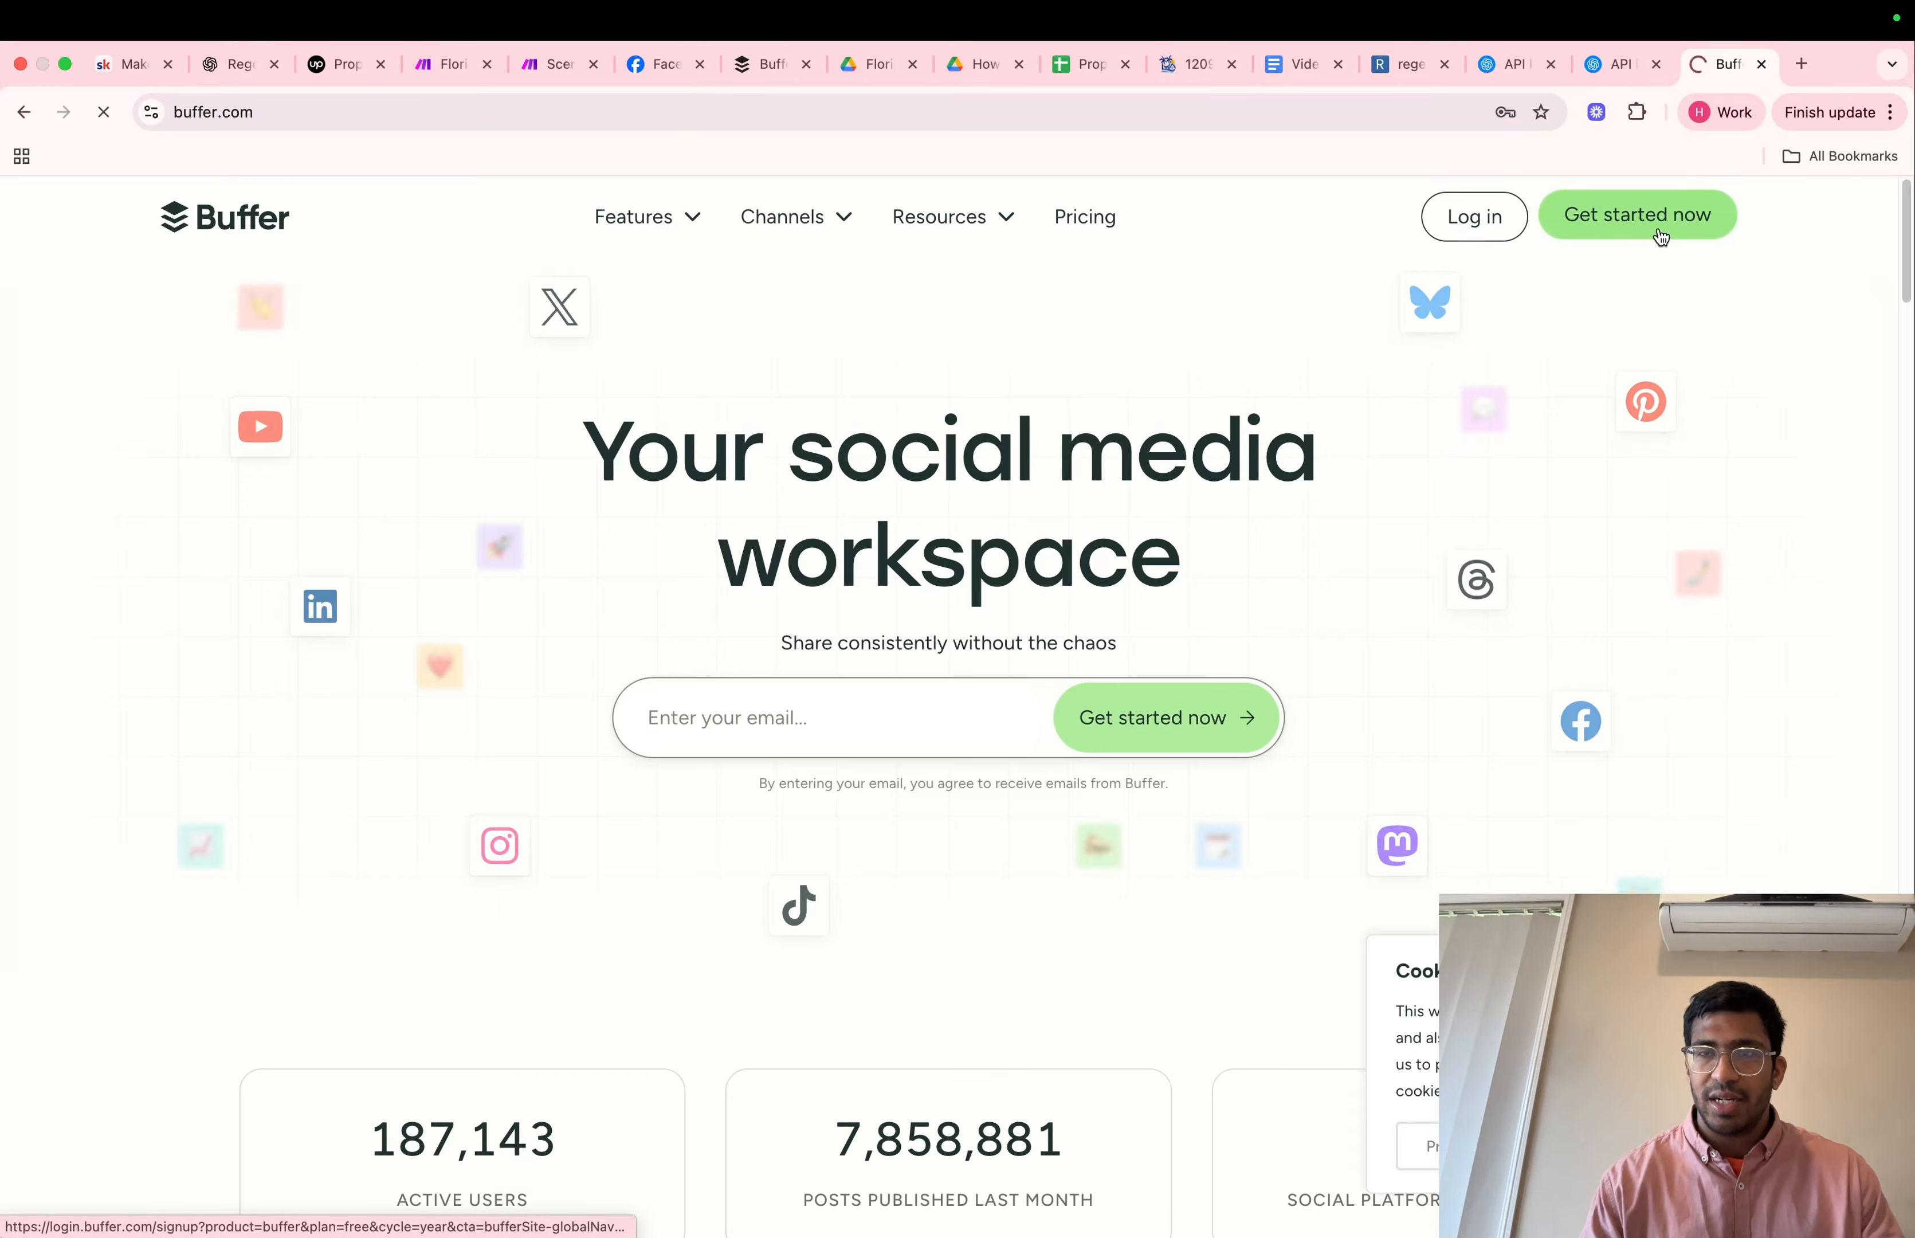
{"action": "left_click", "coordinate": [1661, 230]}
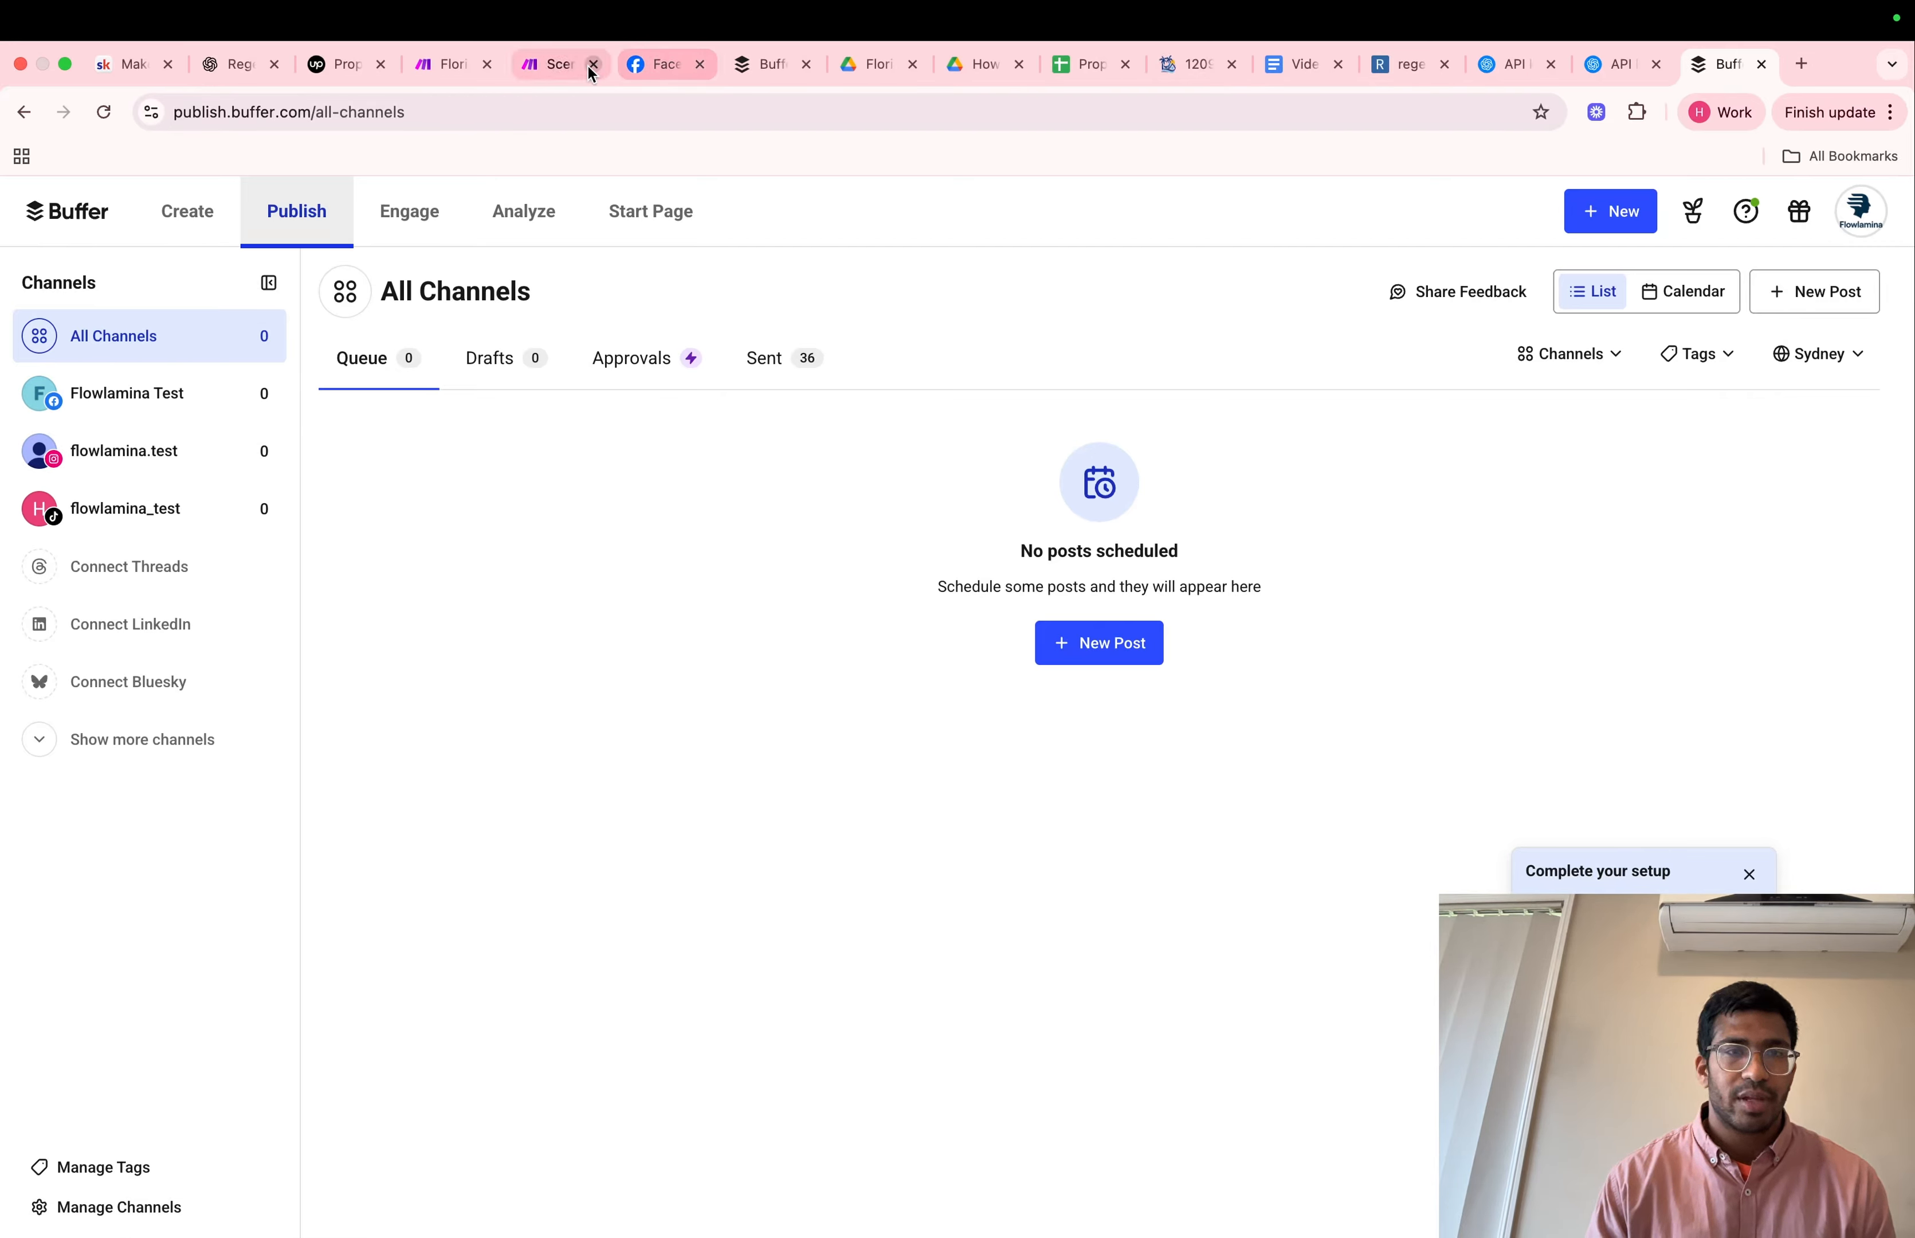
Return to the Make scenario and try to create a new Buffer connection named "My Buffer connection"
{"action": "left_click", "coordinate": [556, 66]}
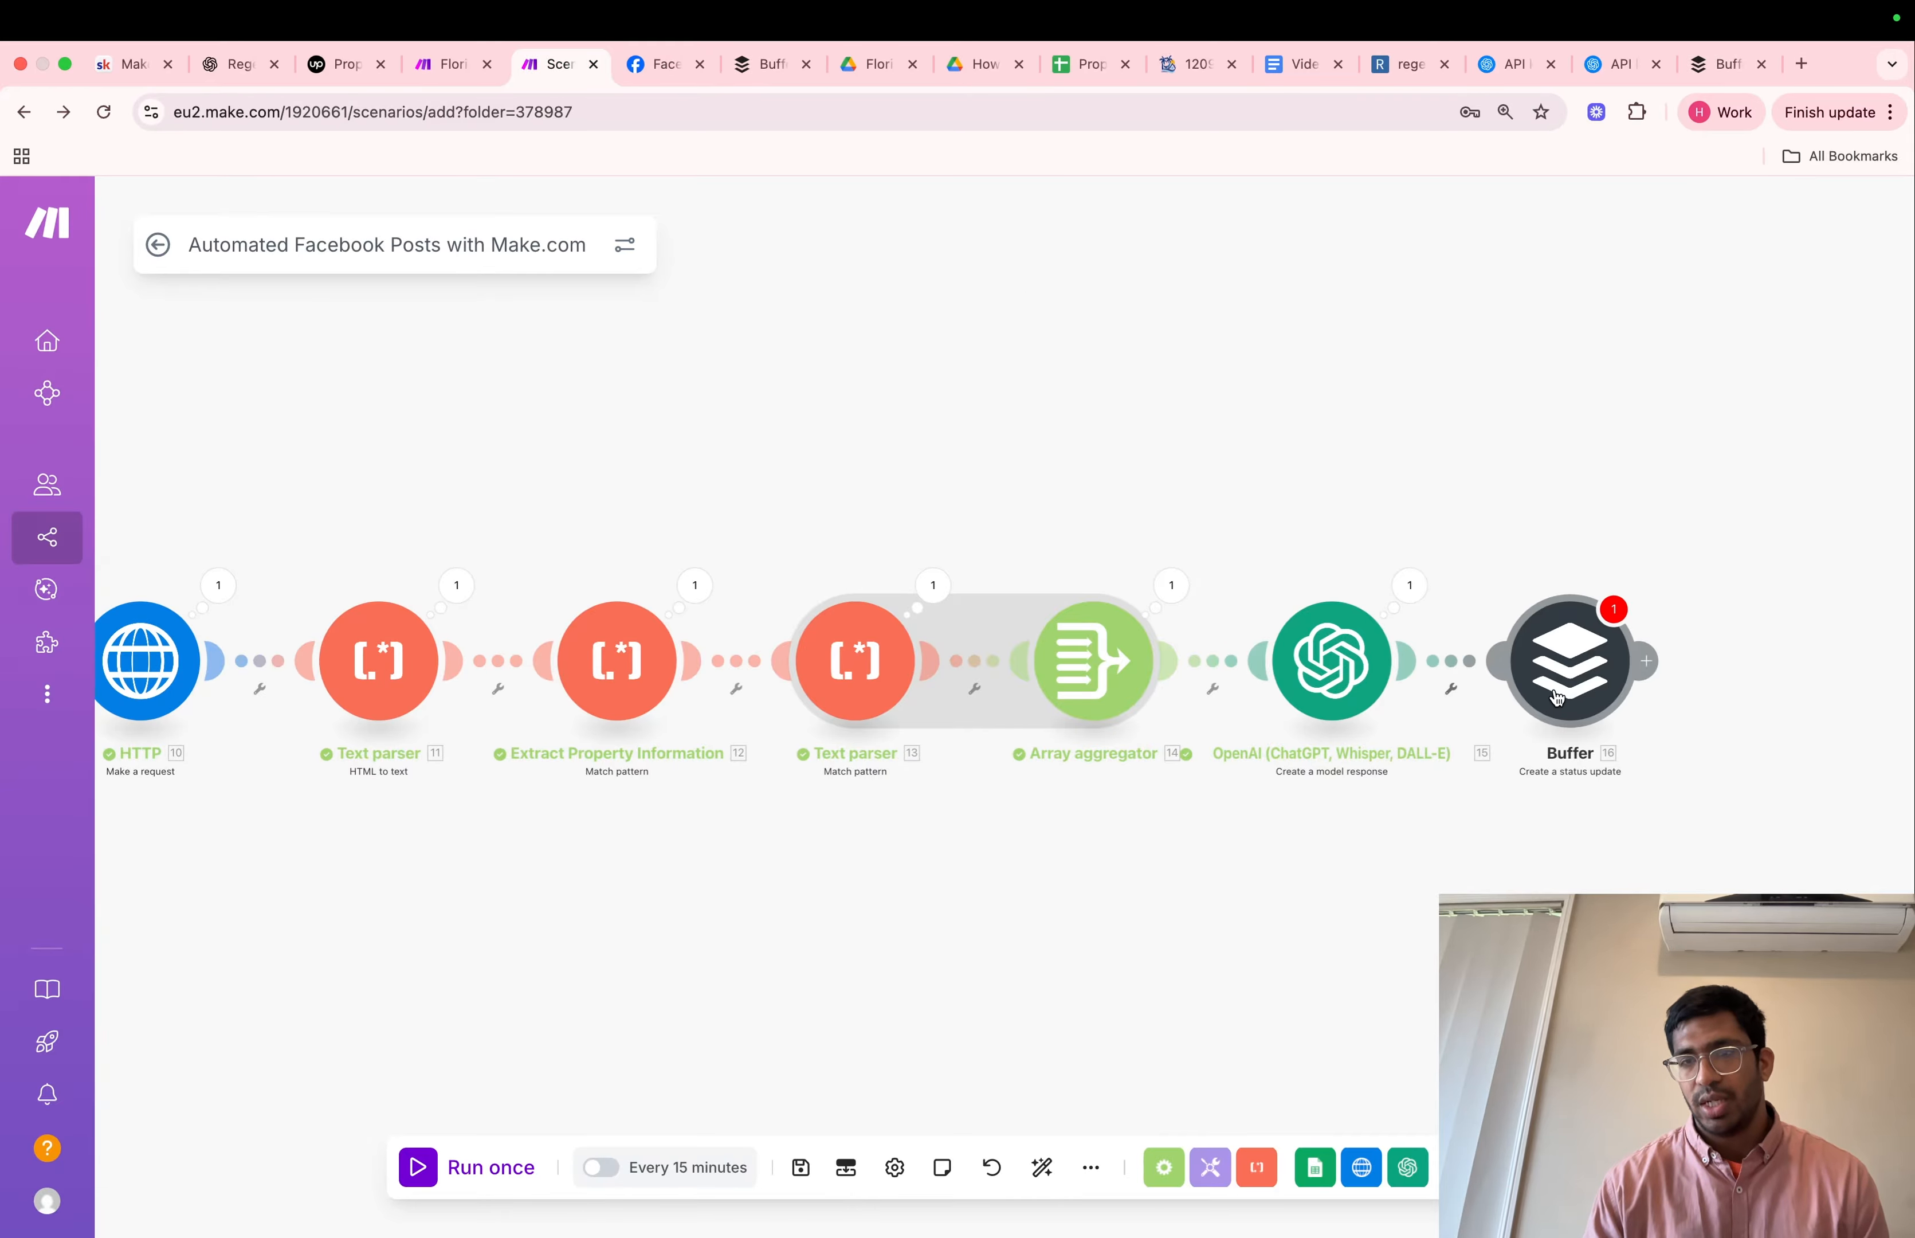
{"action": "left_click", "coordinate": [1555, 697]}
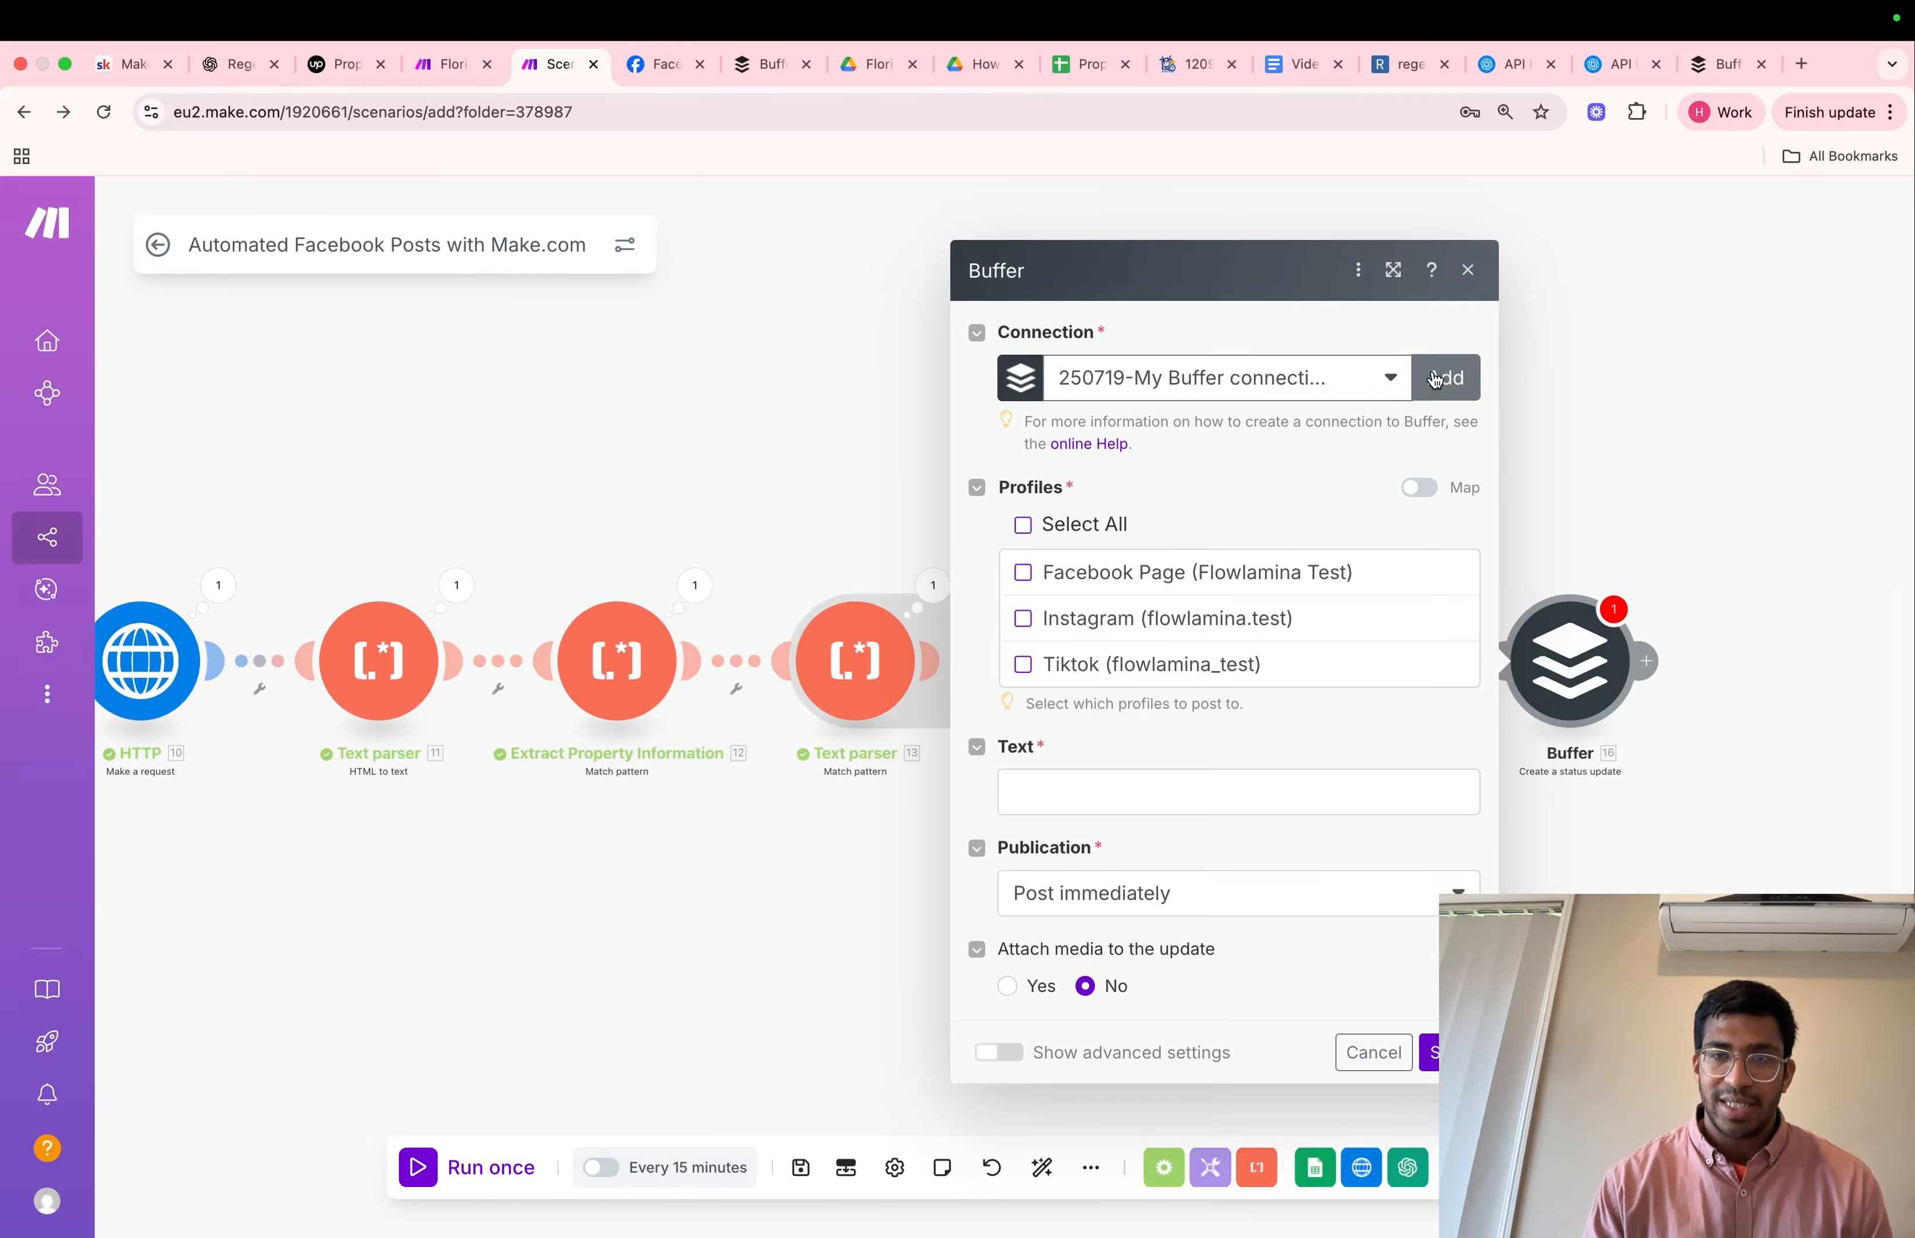
{"action": "left_click", "coordinate": [1435, 379]}
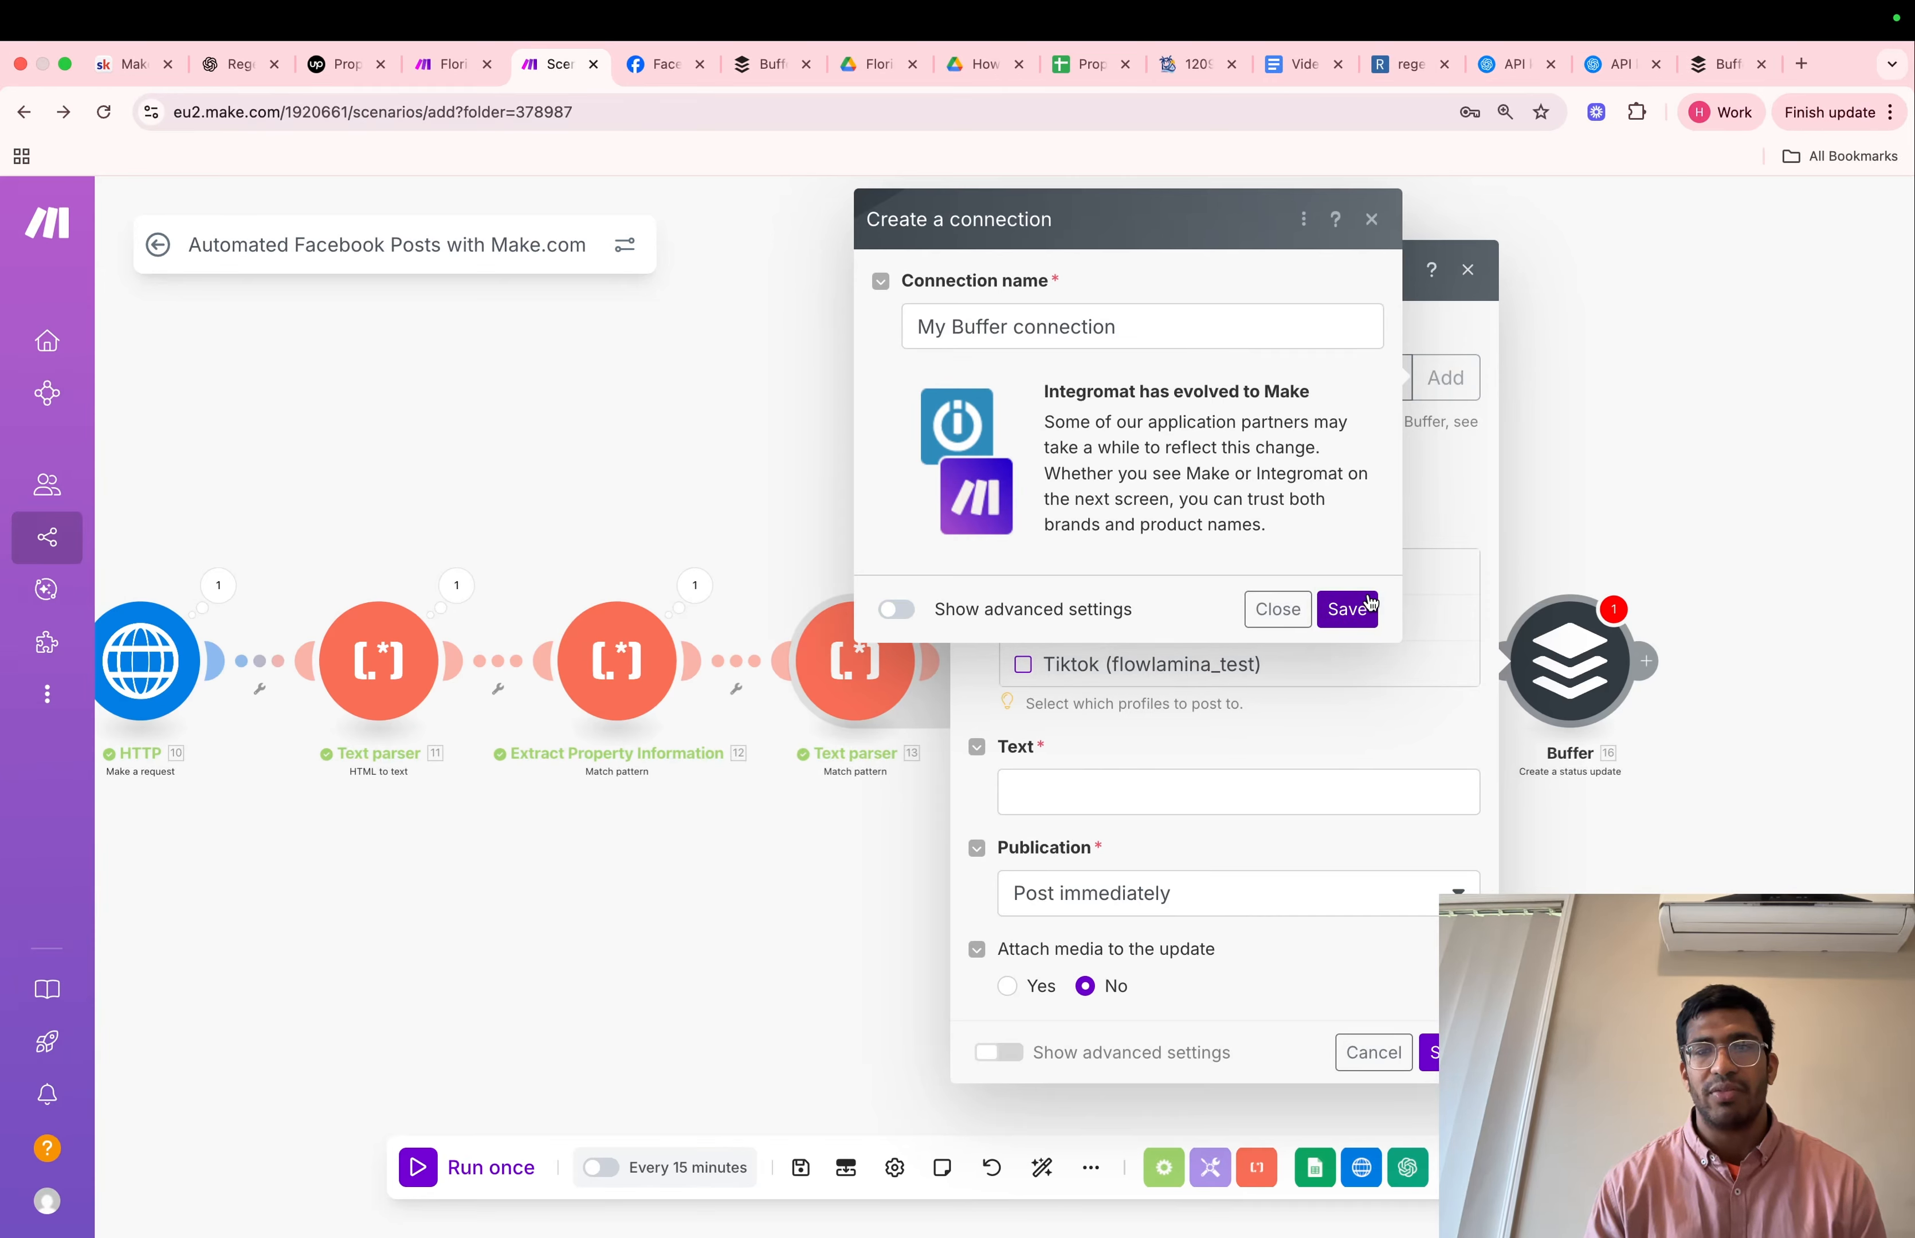
{"action": "left_click", "coordinate": [1347, 609]}
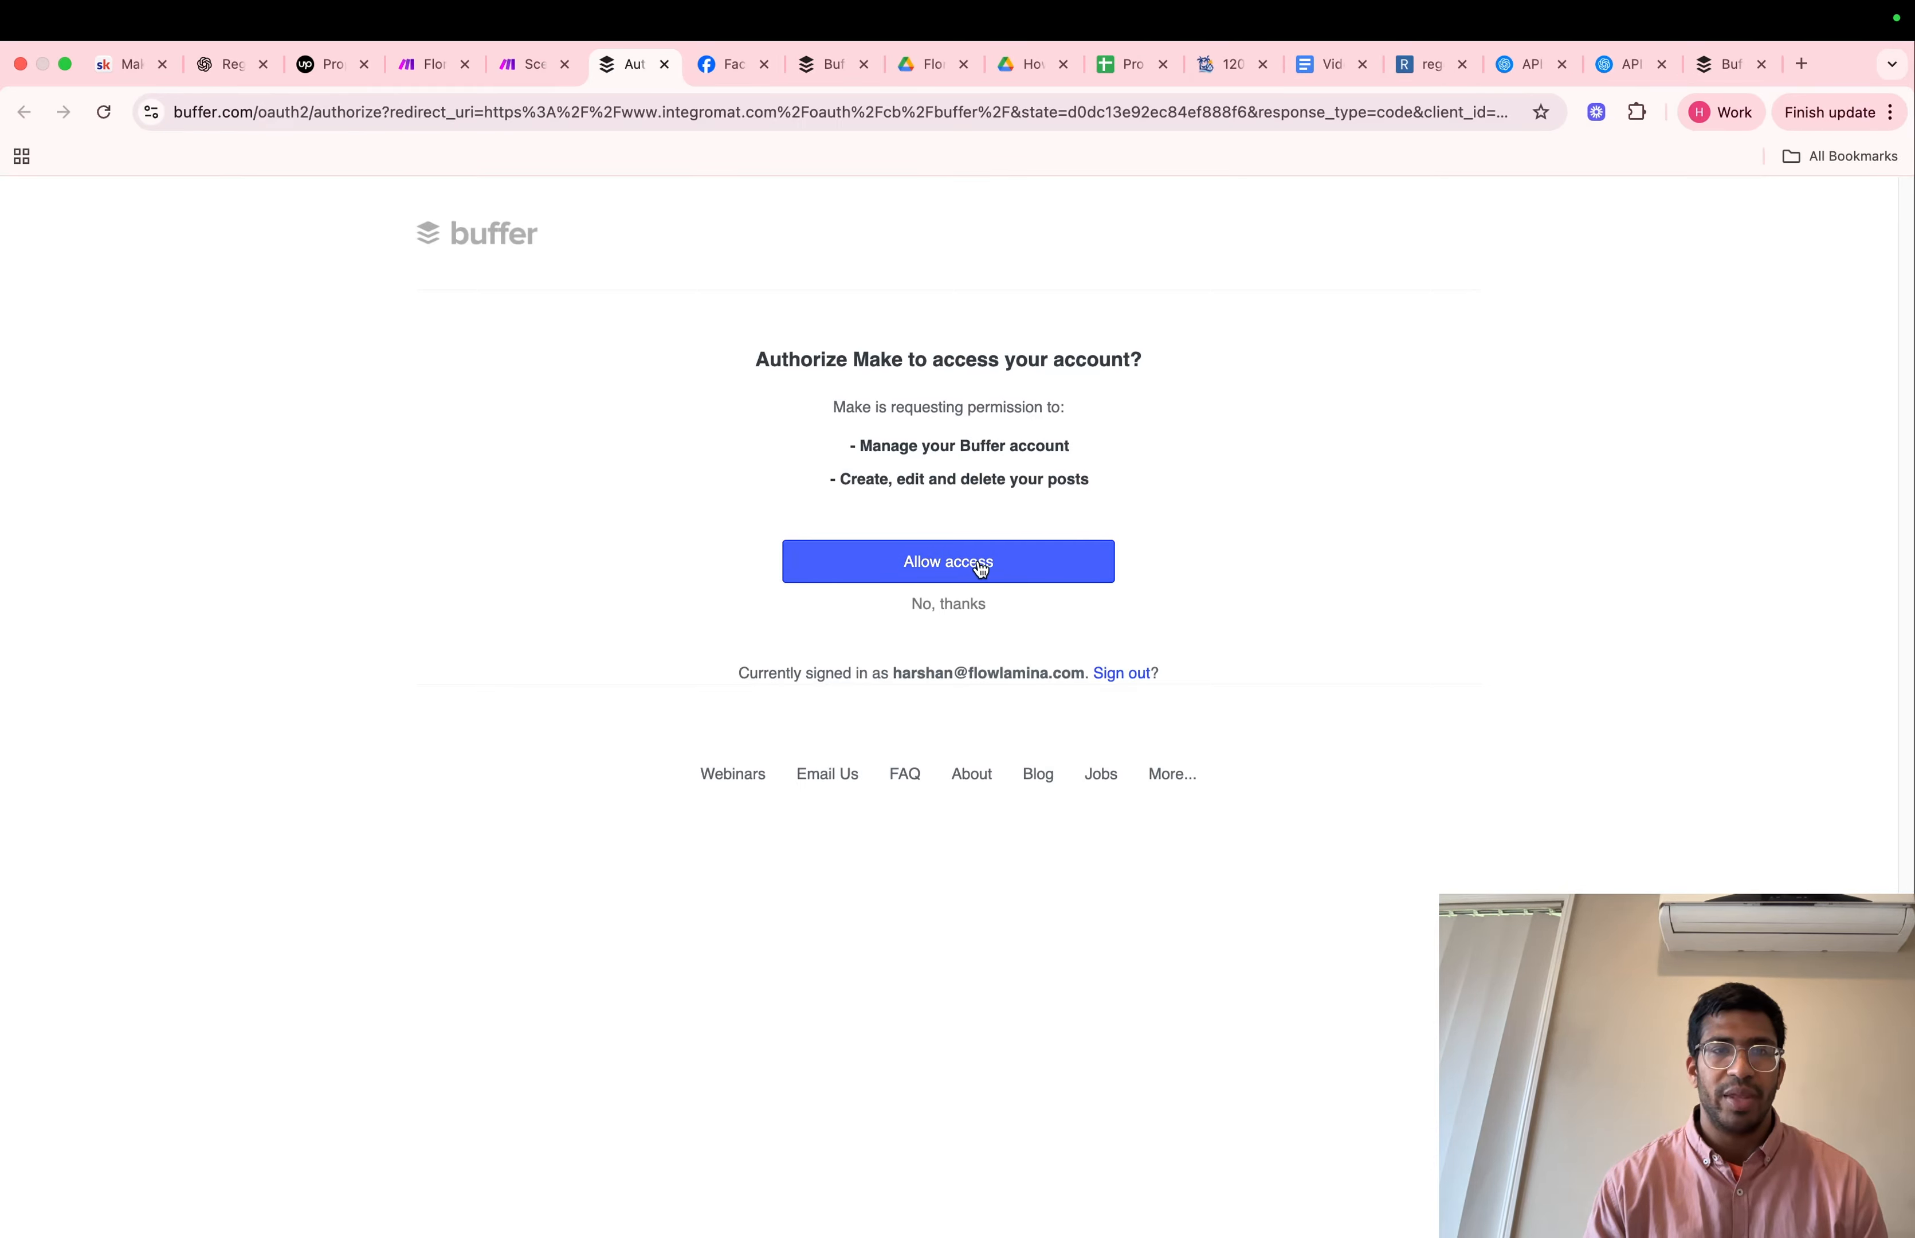
{"action": "left_click", "coordinate": [663, 66]}
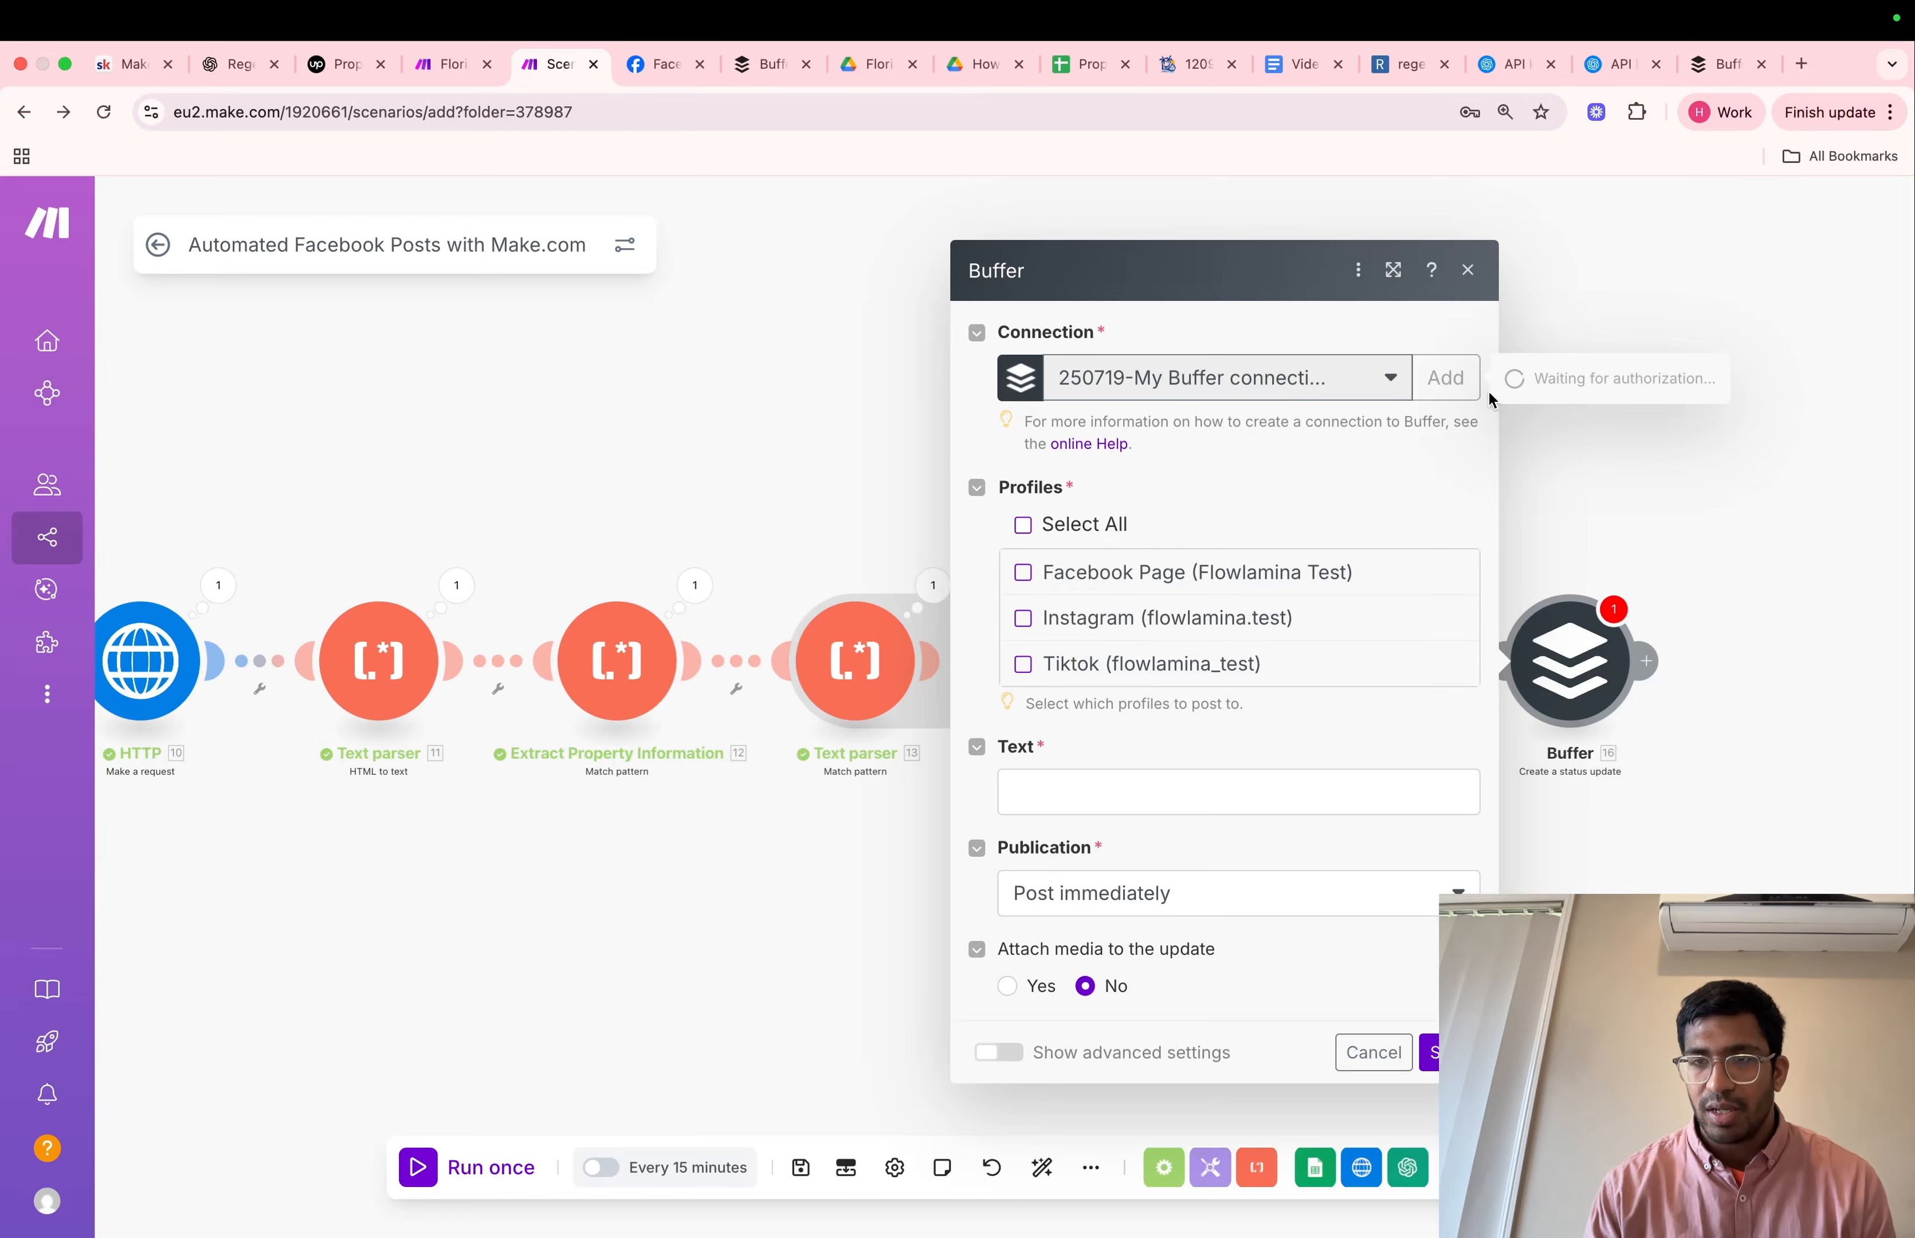
{"action": "left_click", "coordinate": [1373, 1052]}
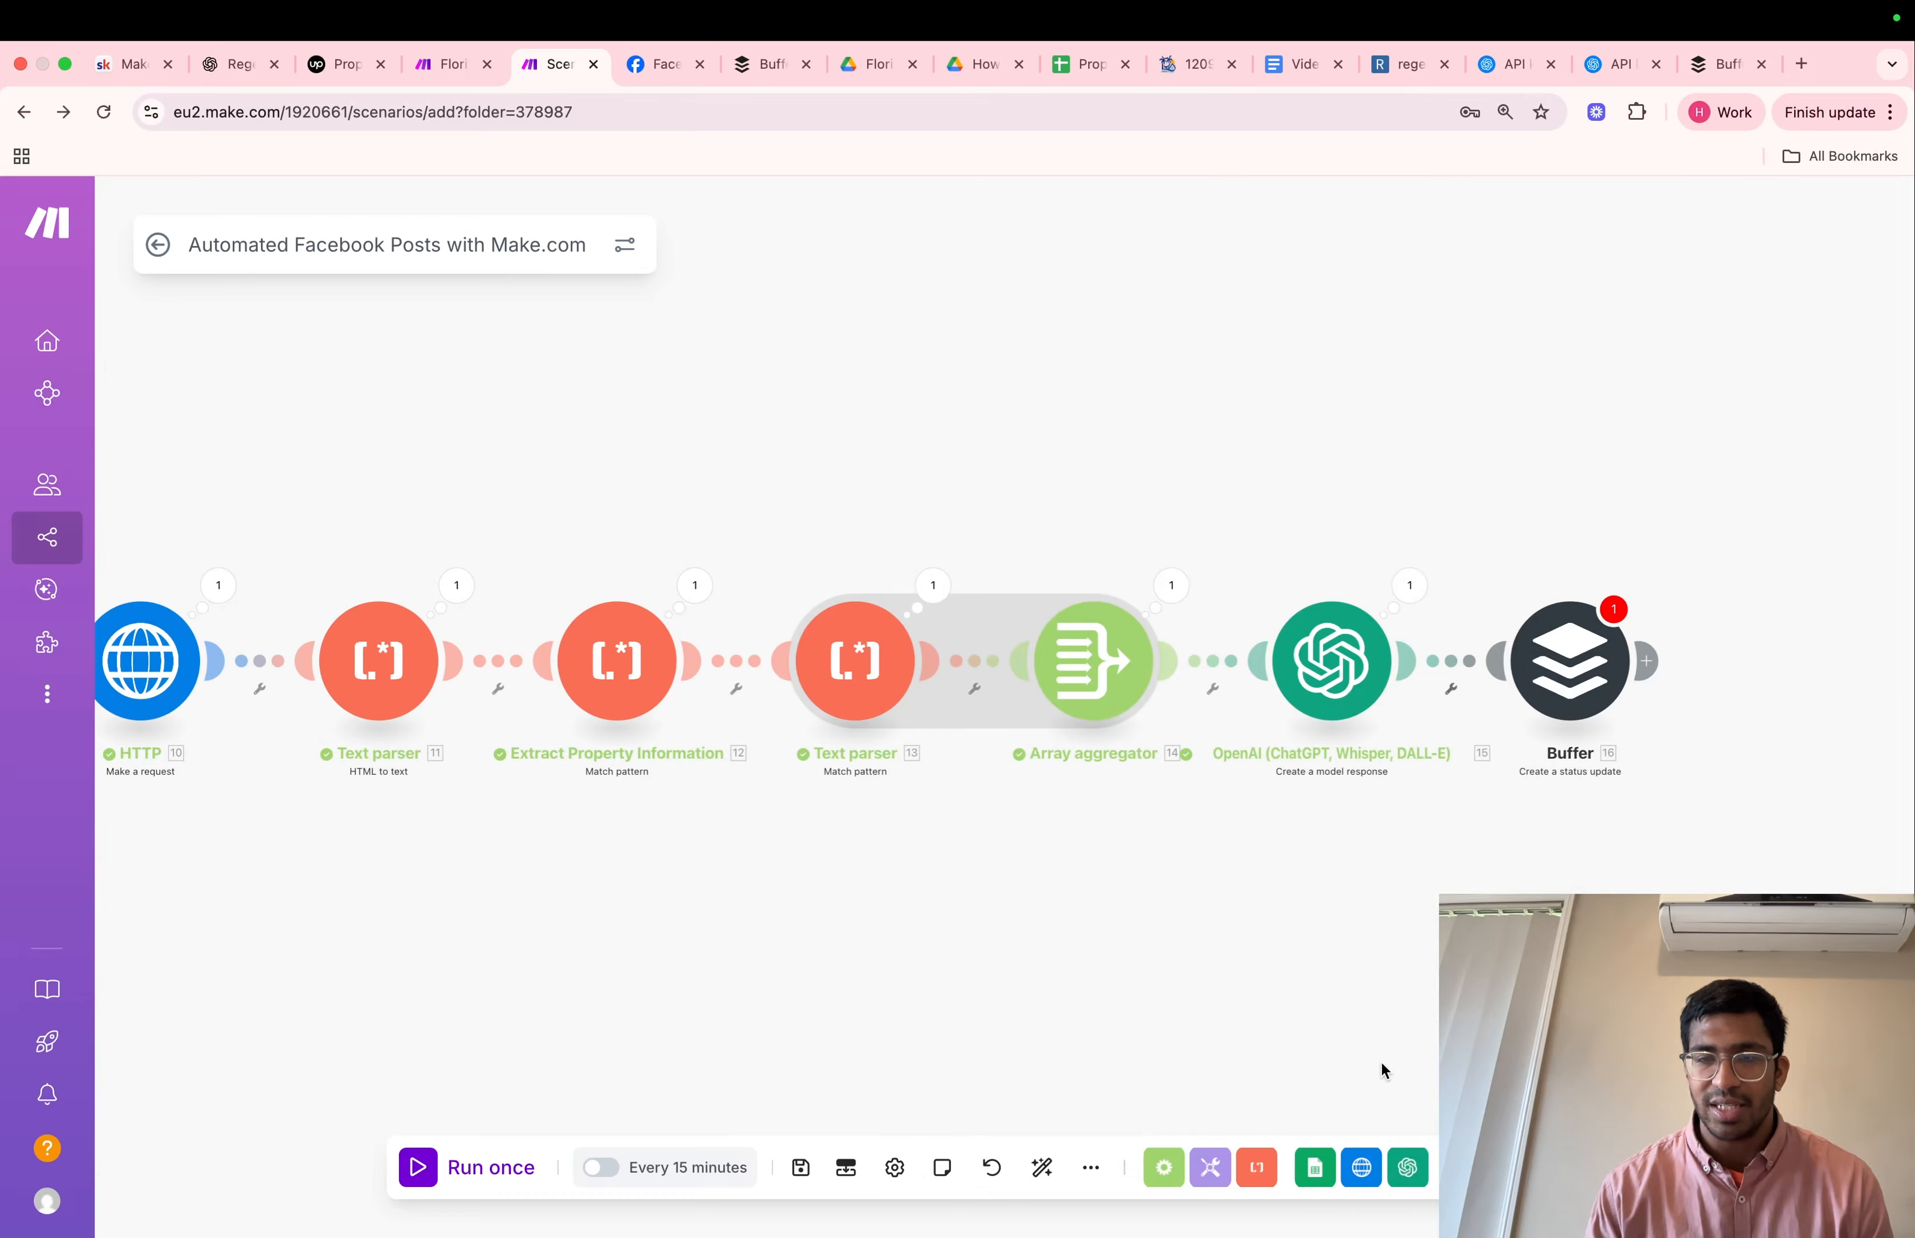
Choose the Facebook Page (Flowlamina Test) profile in the Buffer module and start the text with OpenAI's Facebook_body_caption followed by a blank line
{"action": "left_click", "coordinate": [1561, 697]}
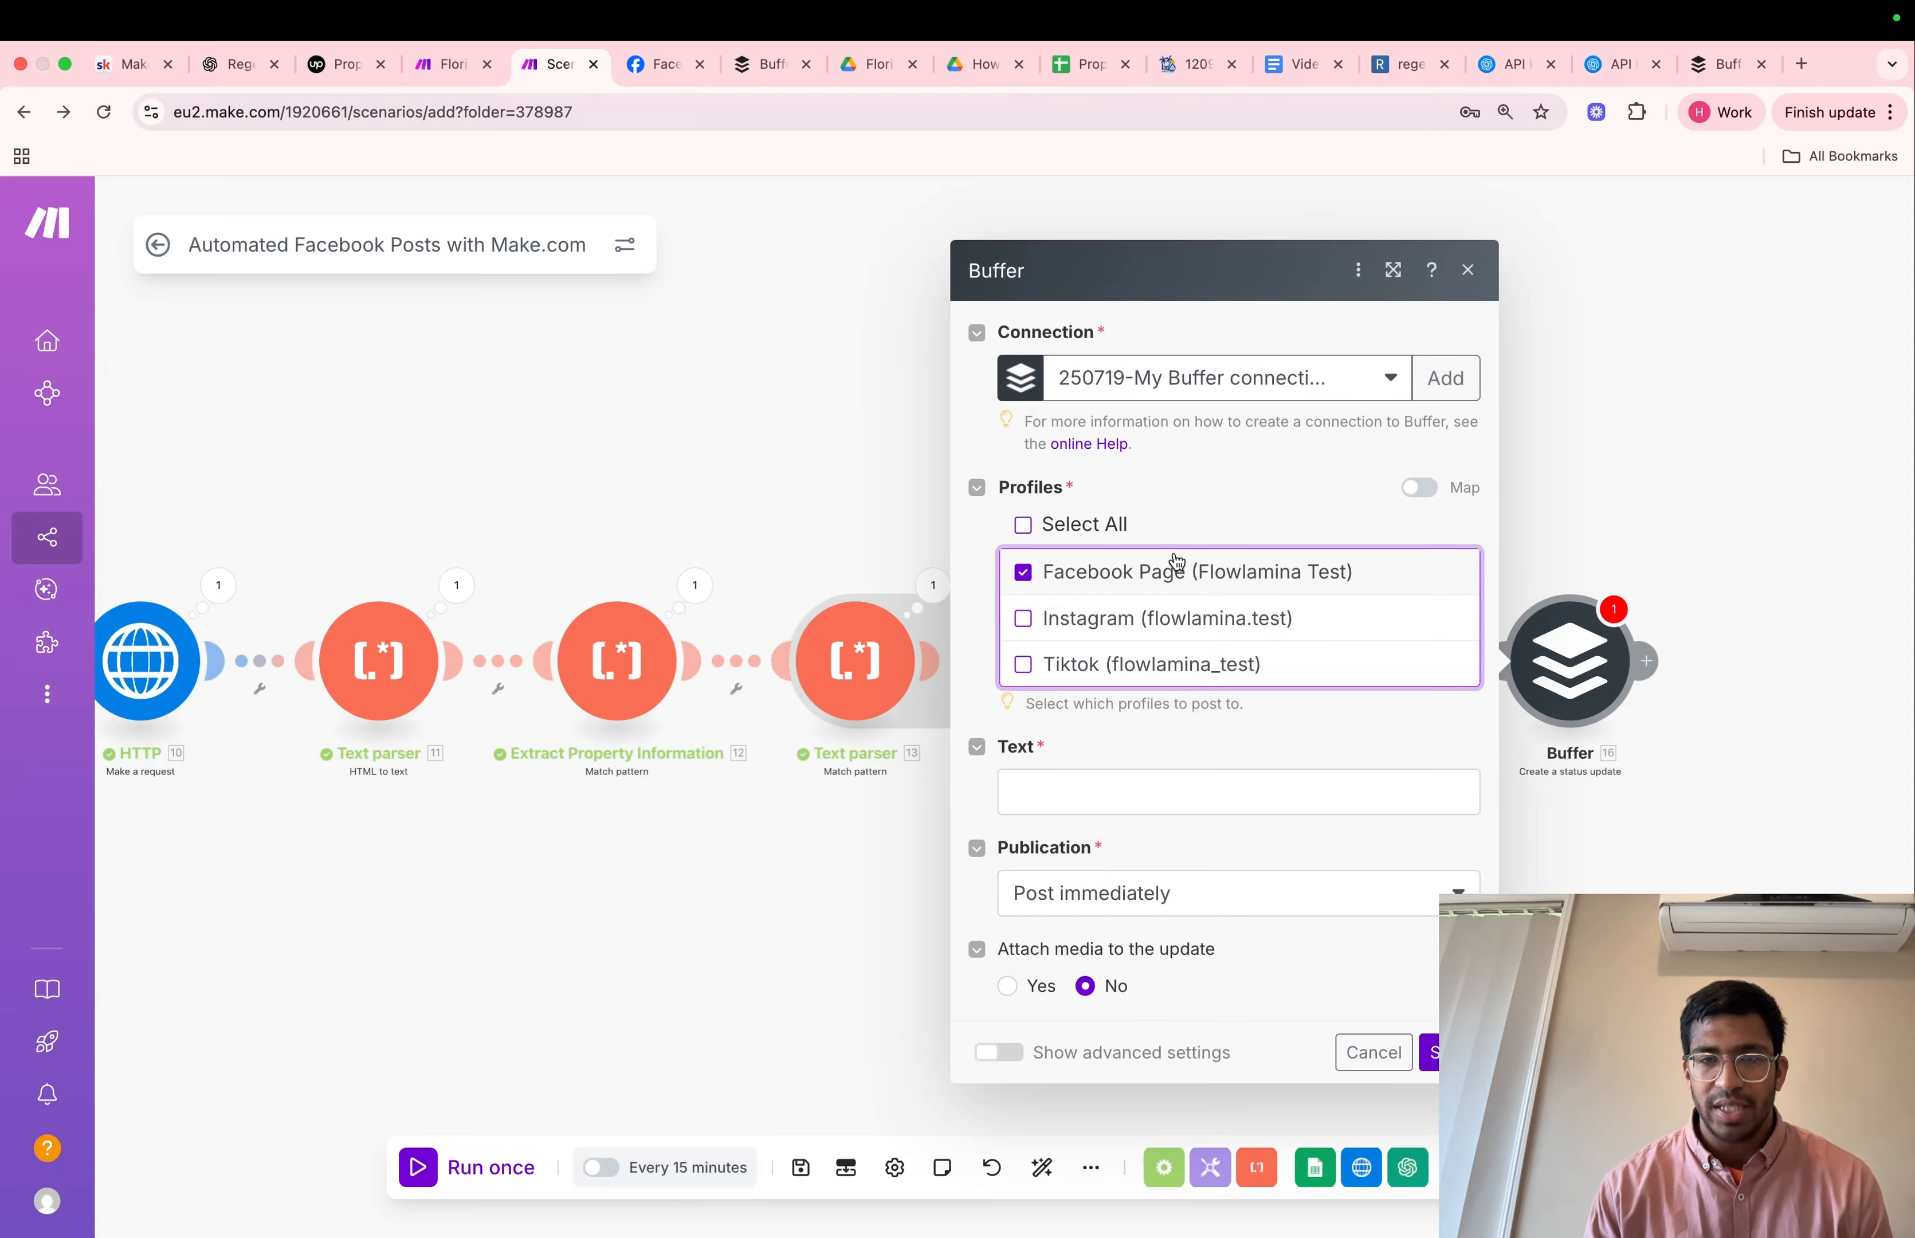
{"action": "left_click", "coordinate": [1076, 783]}
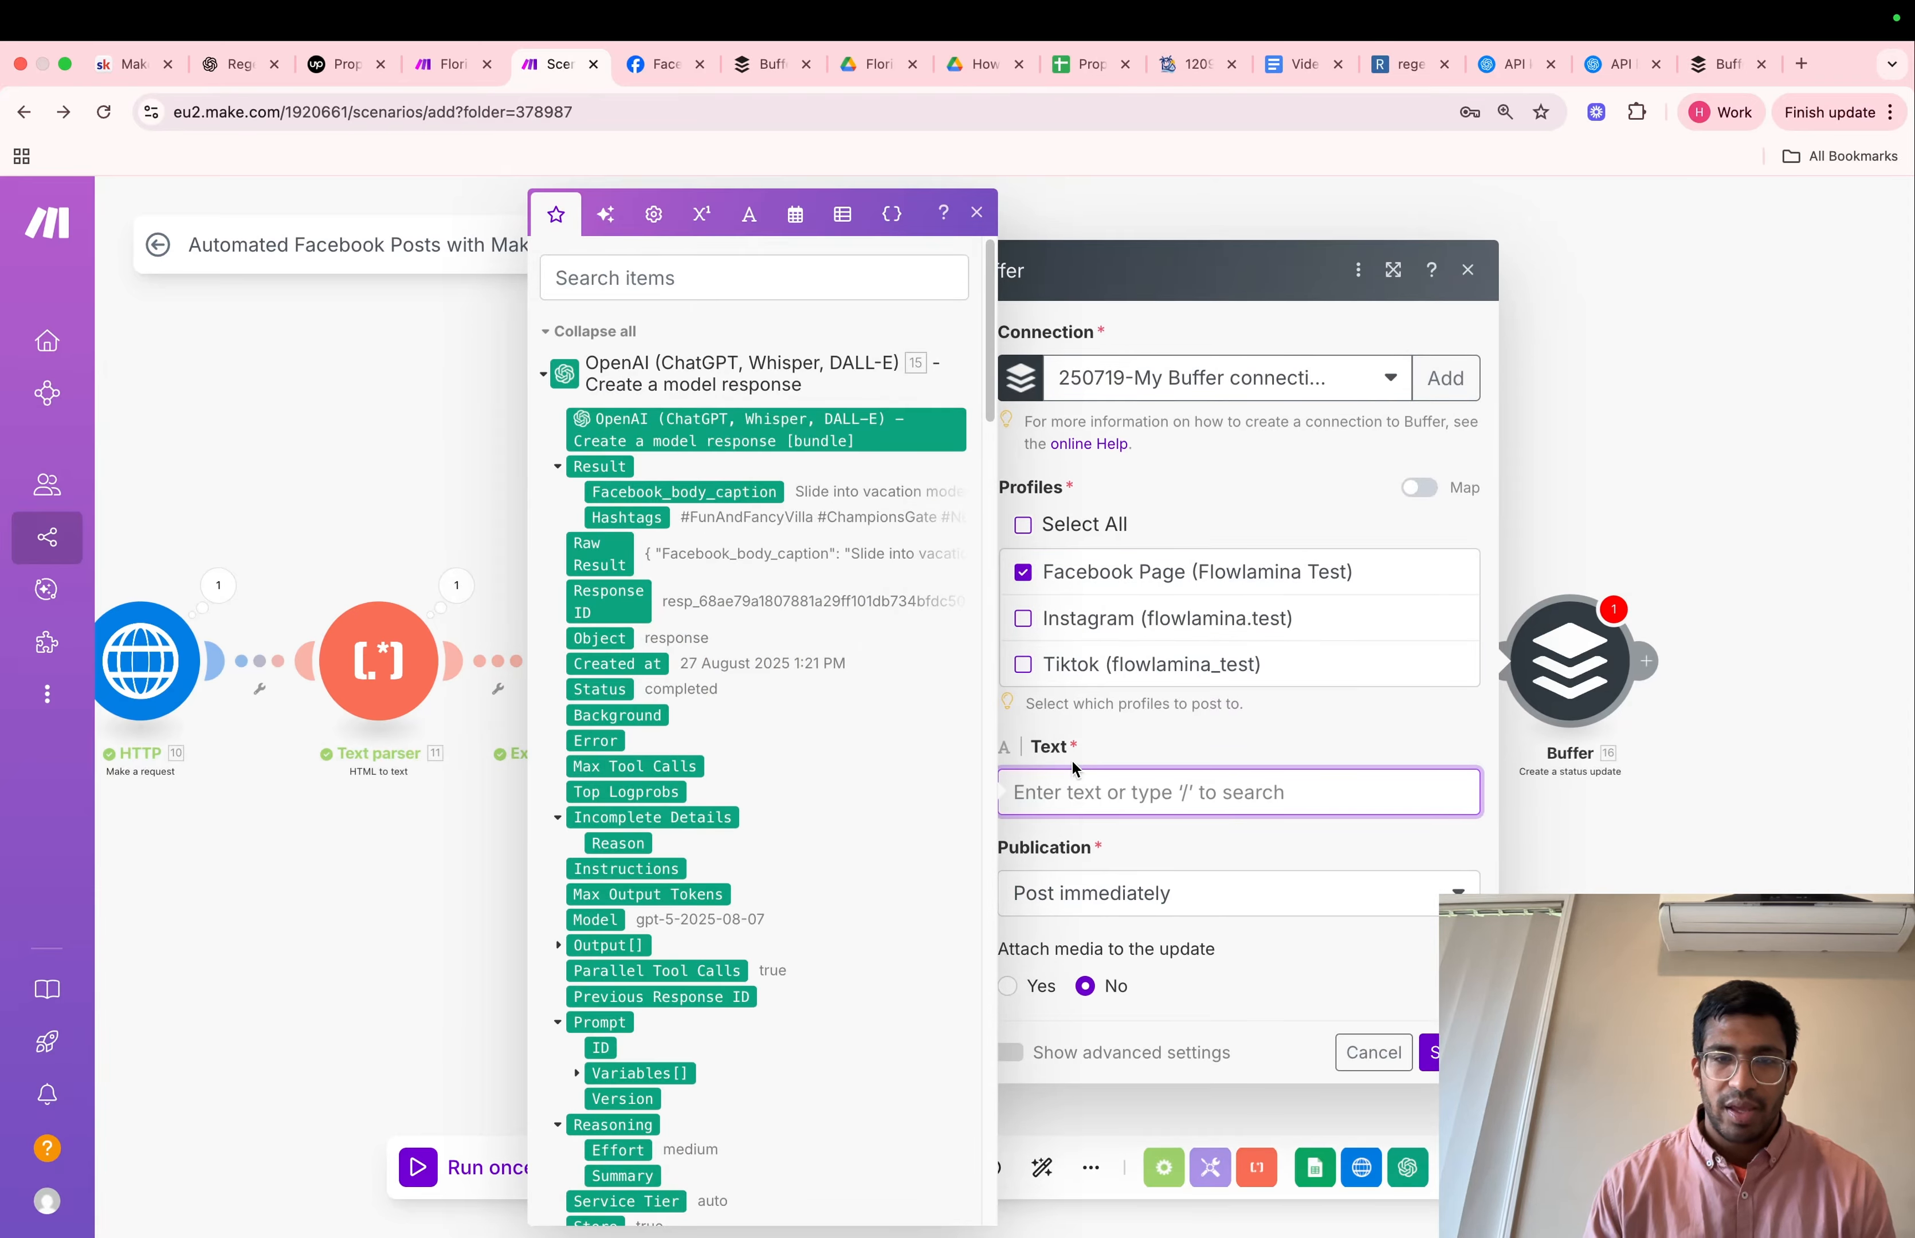
{"action": "left_click", "coordinate": [742, 497]}
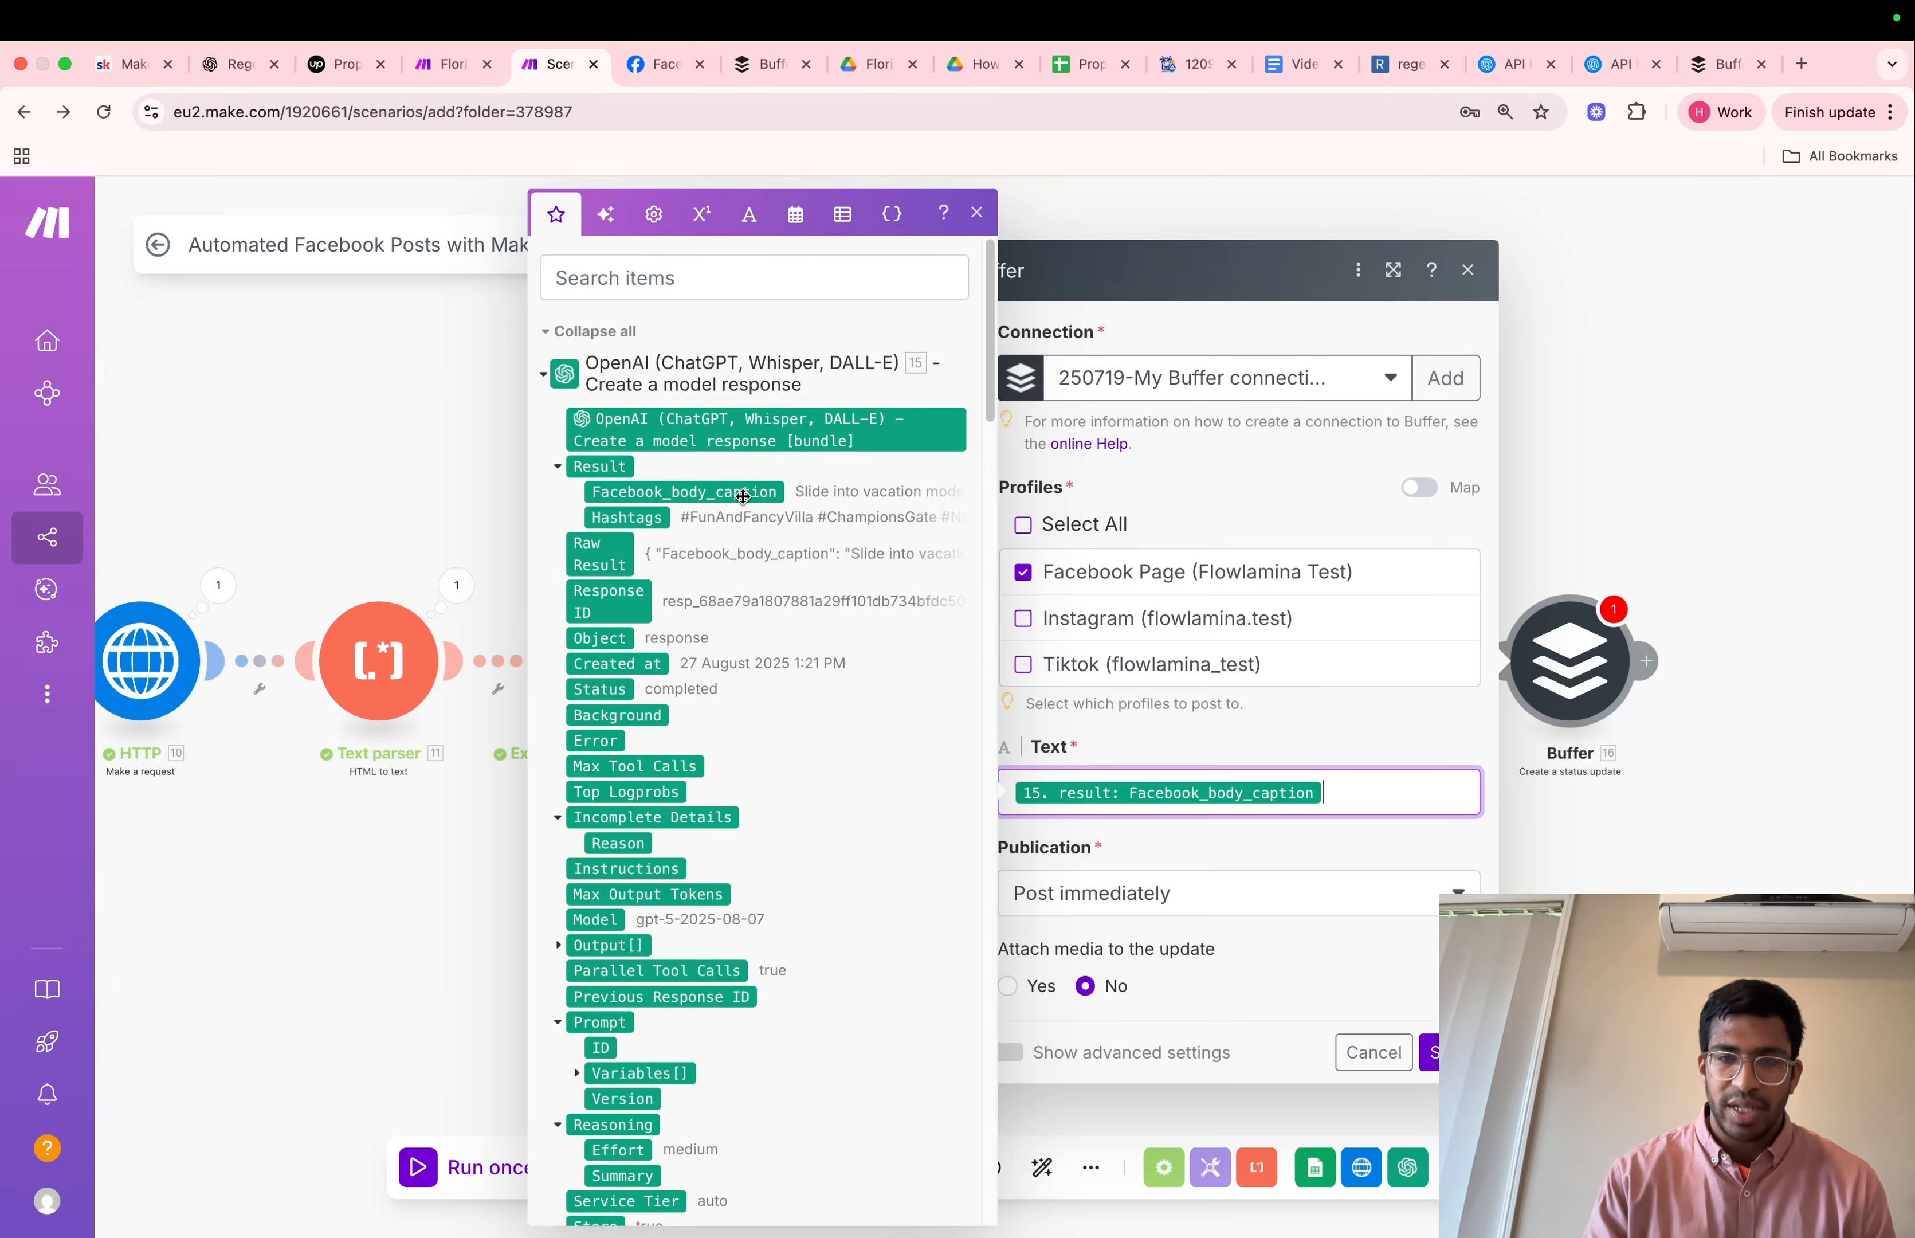
{"action": "key", "text": "Return"}
{"action": "key", "text": "Return"}
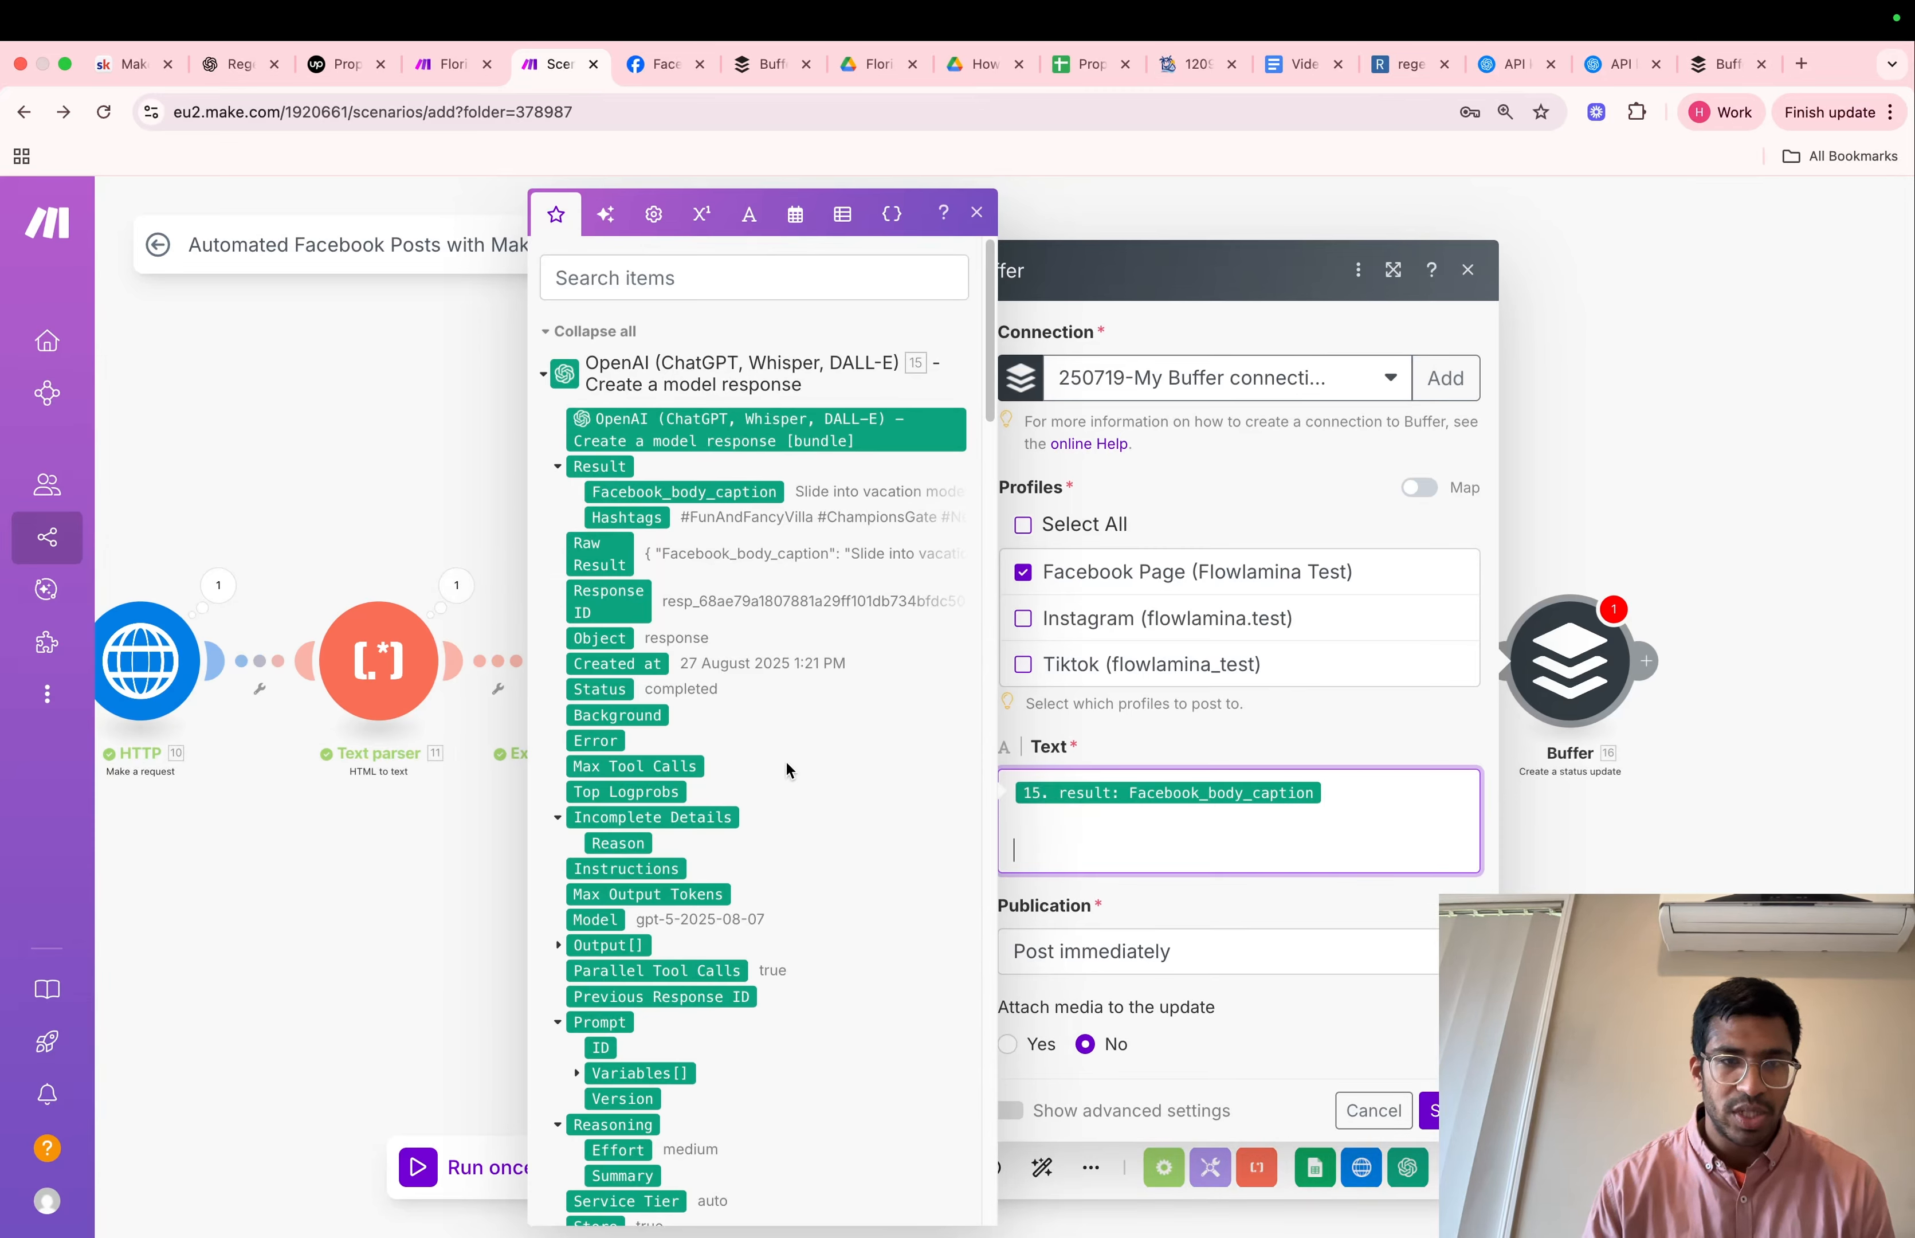
Add the Google Sheets Property URL (B) and OpenAI's Hashtags below the caption, separated by a blank line
{"action": "scroll", "coordinate": [786, 759], "scroll_direction": "down", "scroll_amount": 20}
{"action": "scroll", "coordinate": [786, 763], "scroll_direction": "up", "scroll_amount": 15}
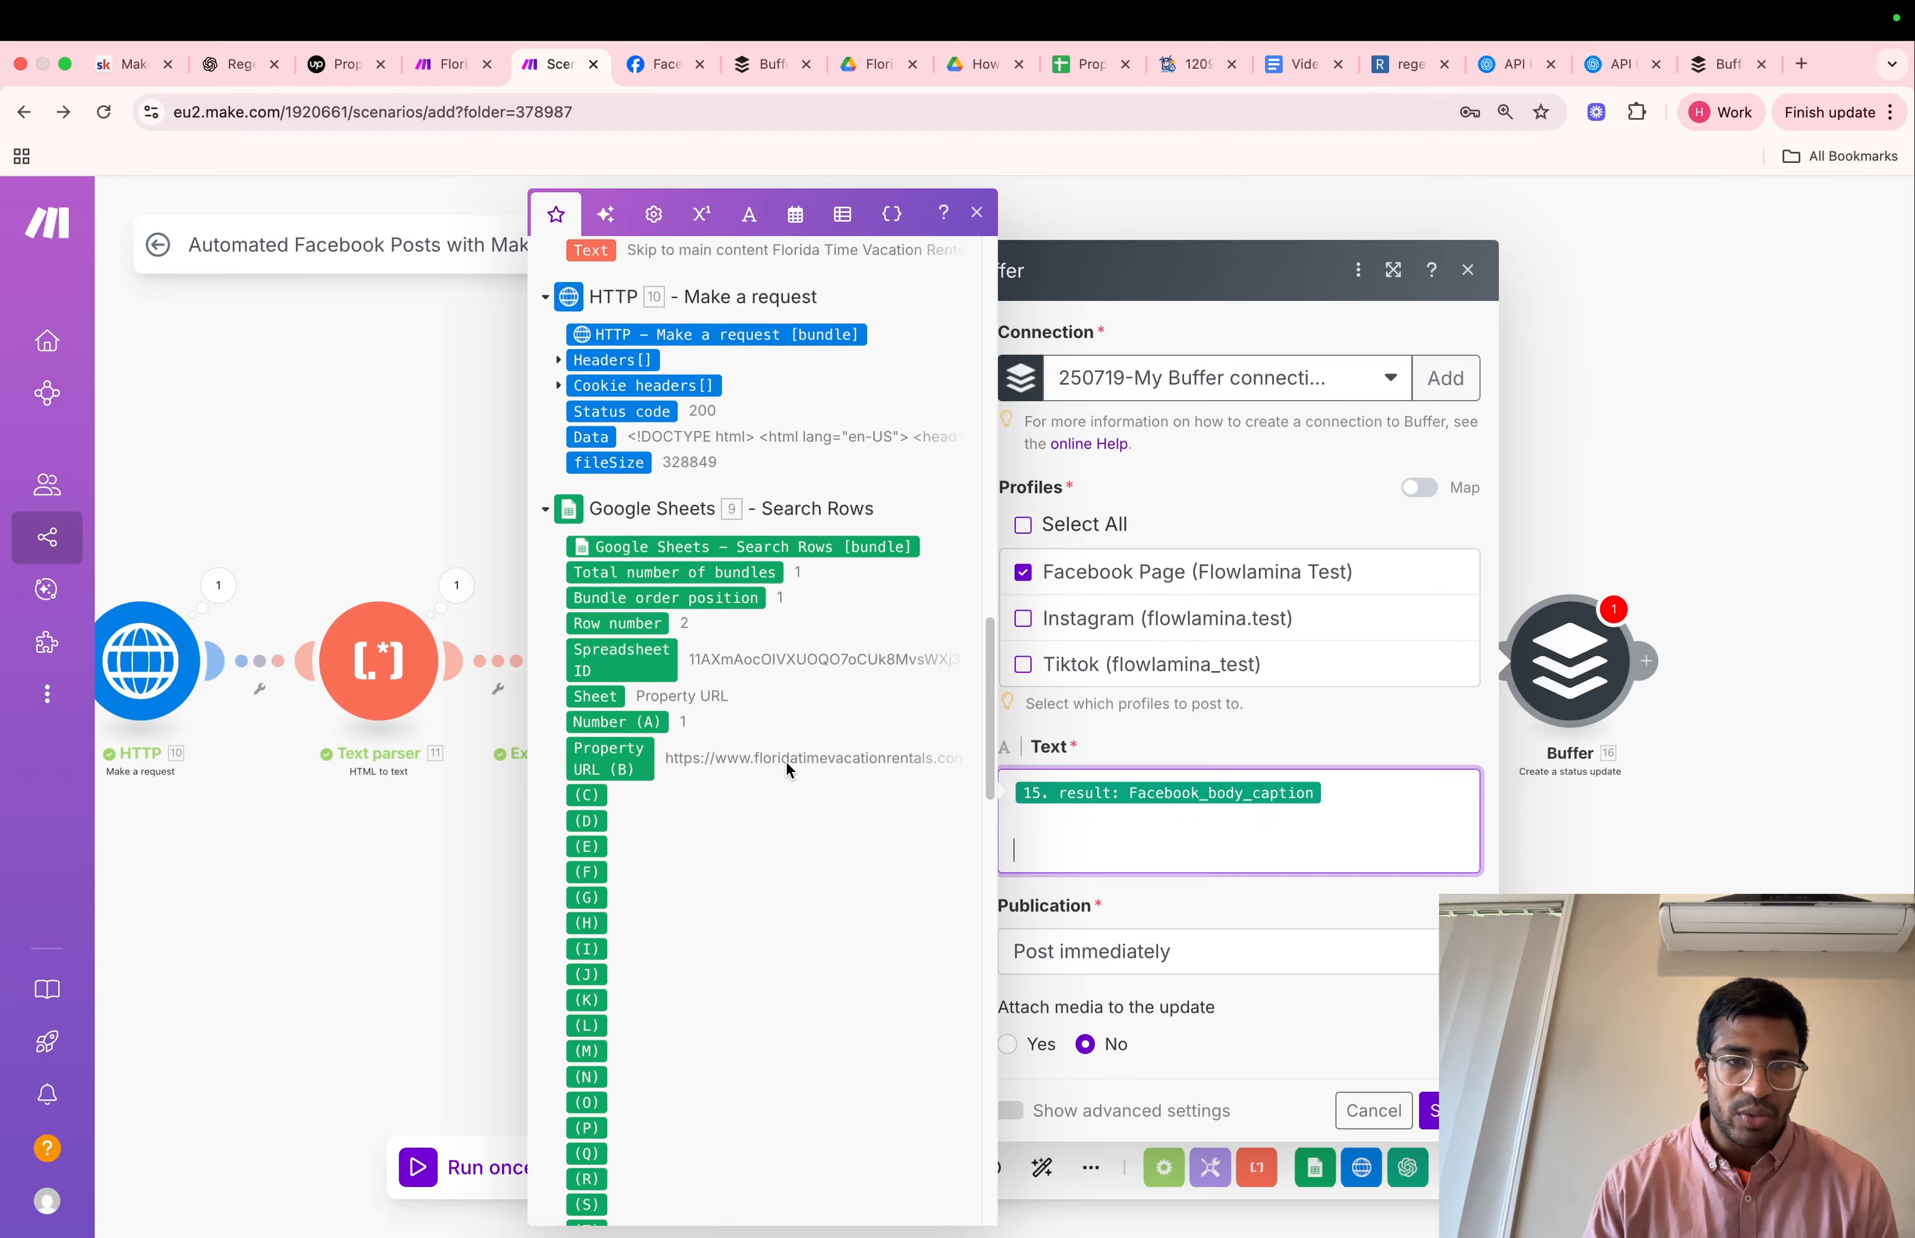
{"action": "left_click", "coordinate": [626, 908]}
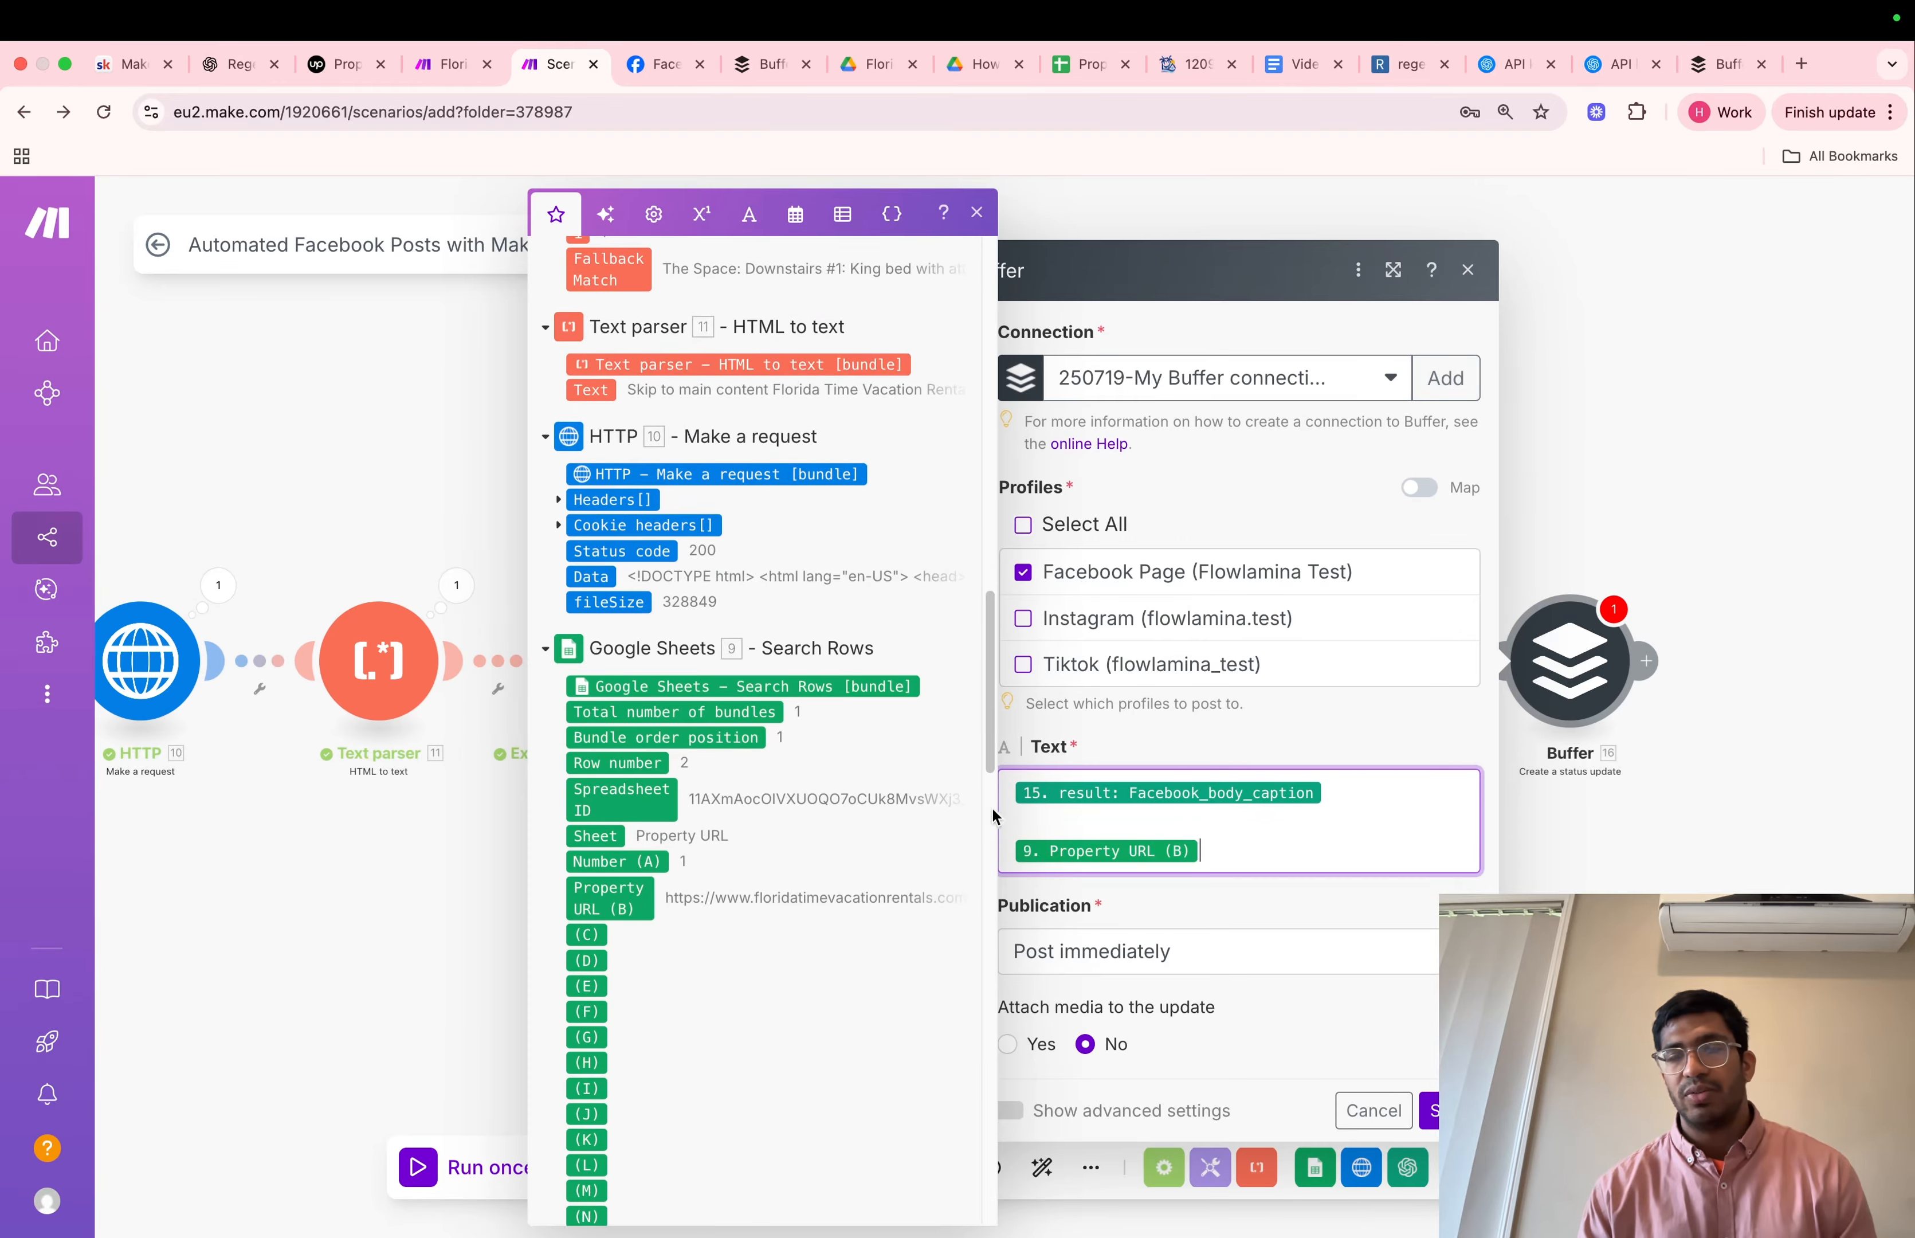
{"action": "key", "text": "Return"}
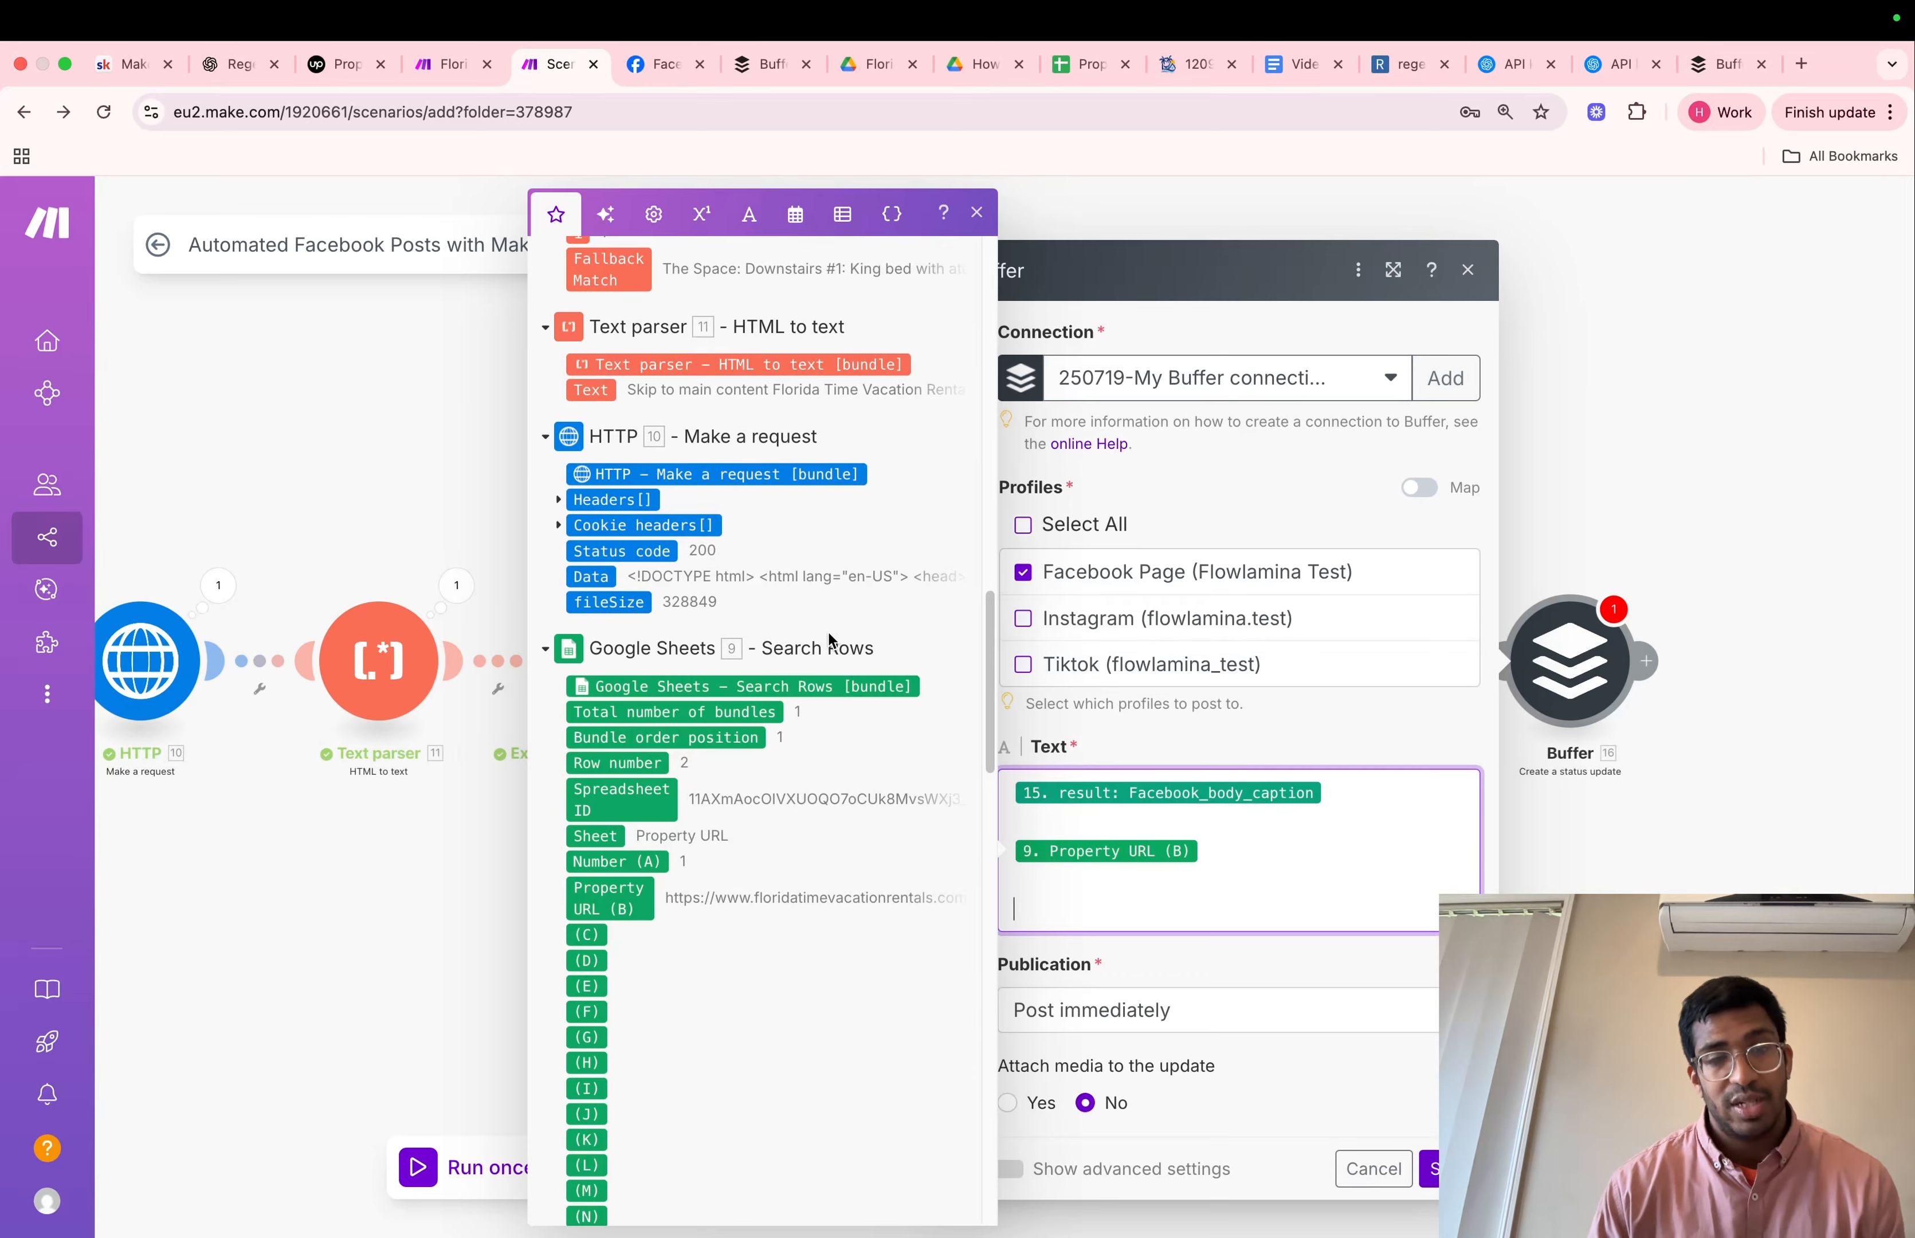
{"action": "scroll", "coordinate": [829, 640], "scroll_direction": "up", "scroll_amount": 10}
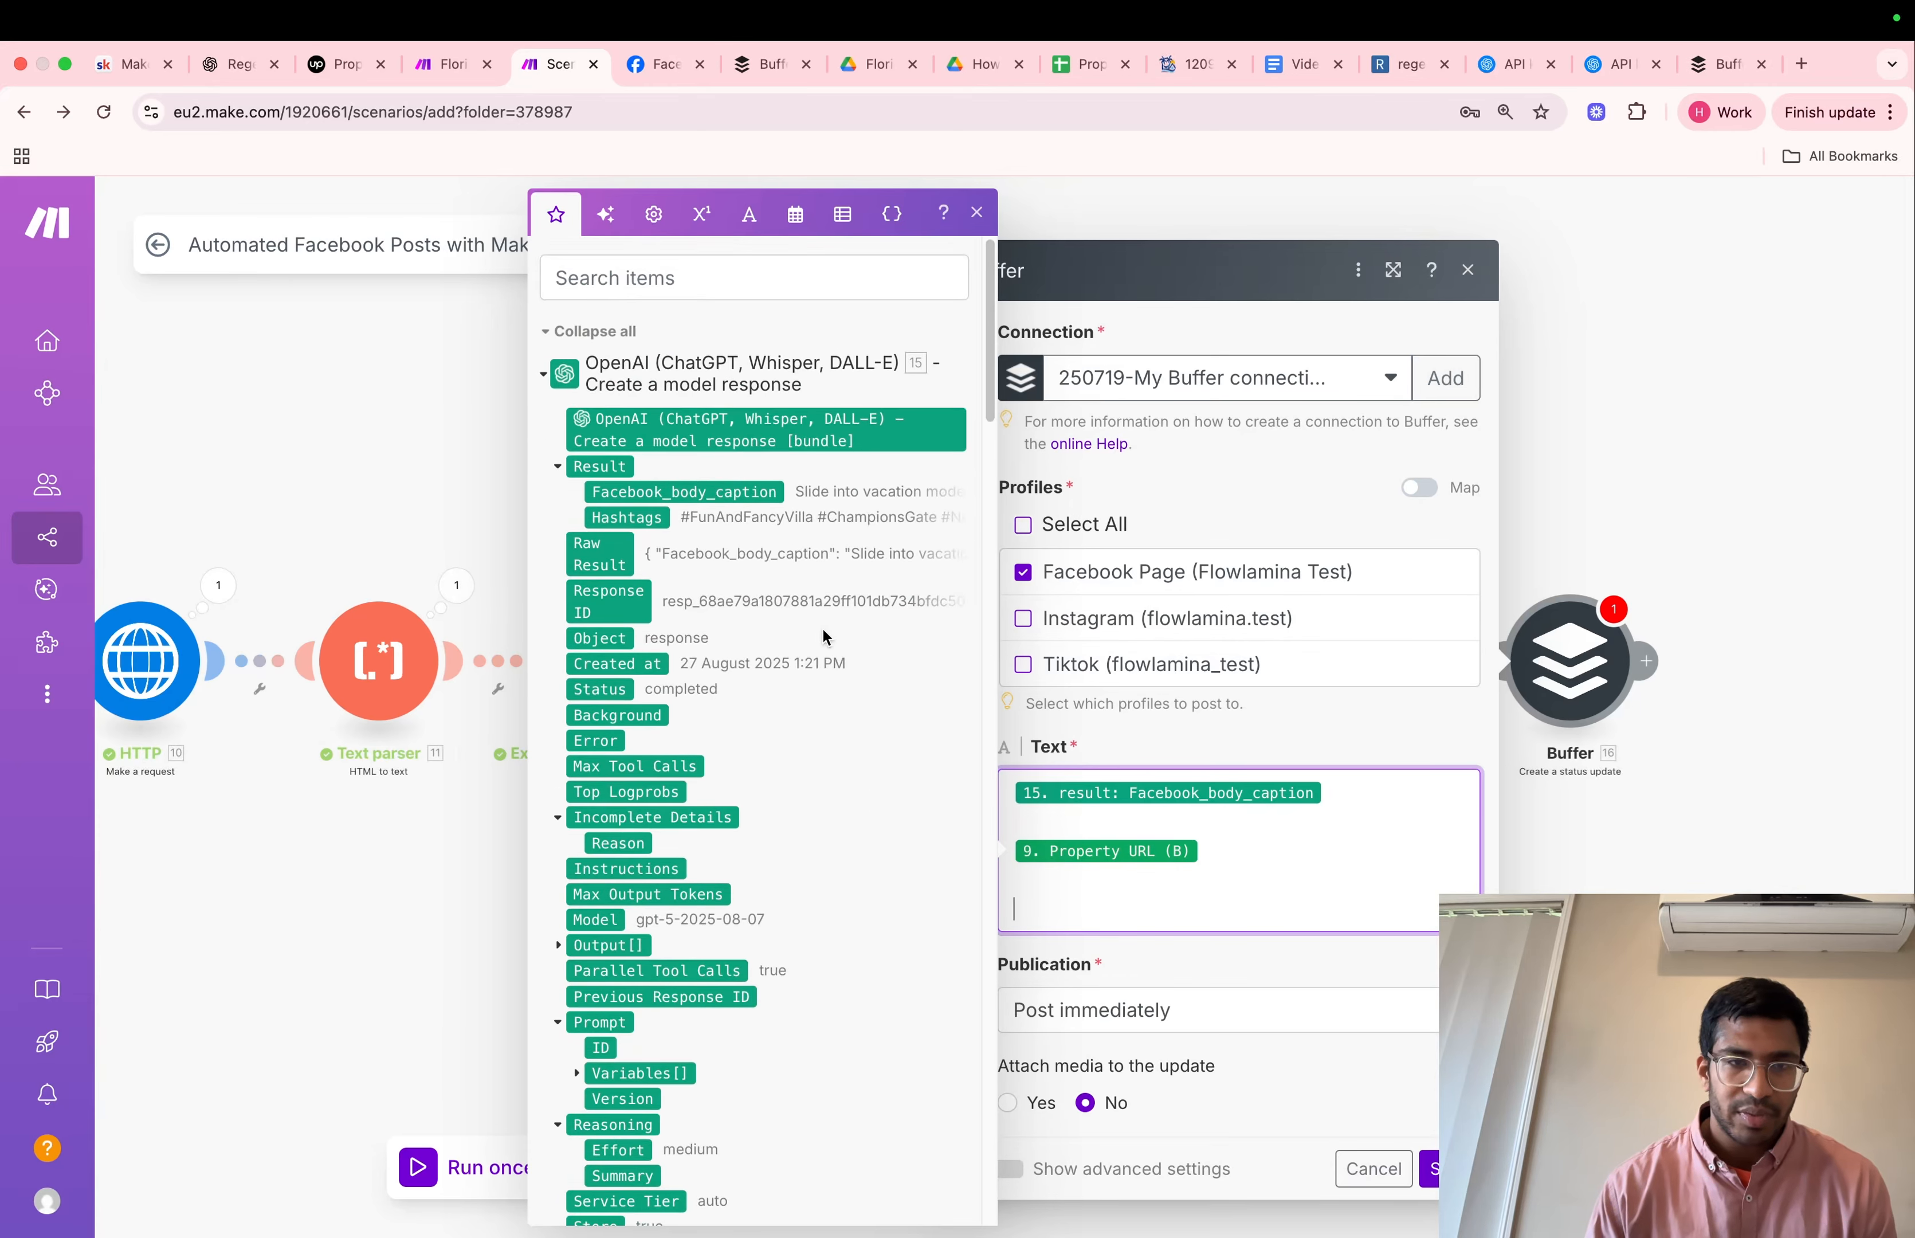
{"action": "left_click", "coordinate": [619, 520]}
{"action": "left_click", "coordinate": [1095, 975]}
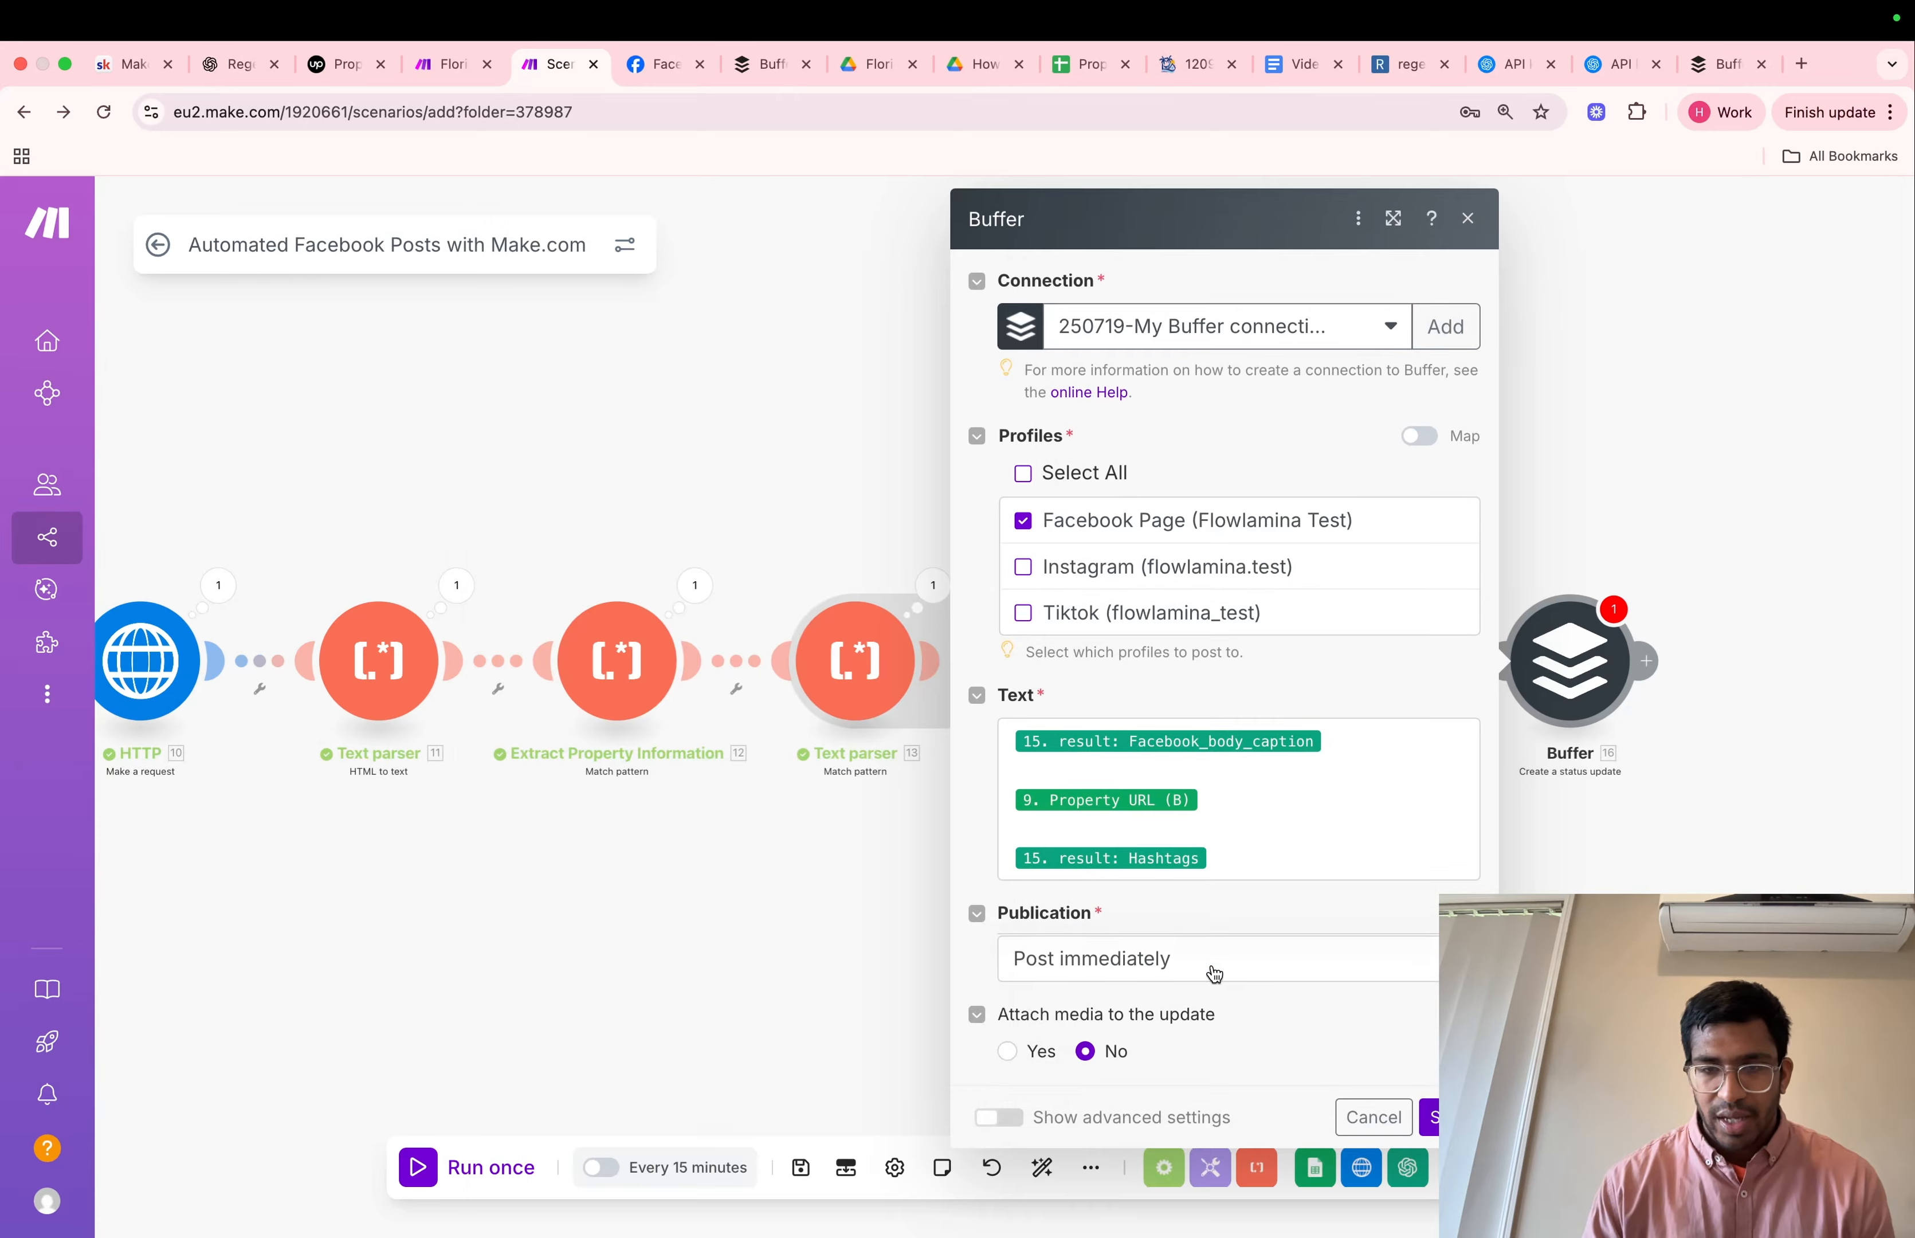
Keep the publication option on Post immediately and enable attaching media to the update
{"action": "left_click", "coordinate": [1214, 965]}
{"action": "left_click", "coordinate": [1214, 965]}
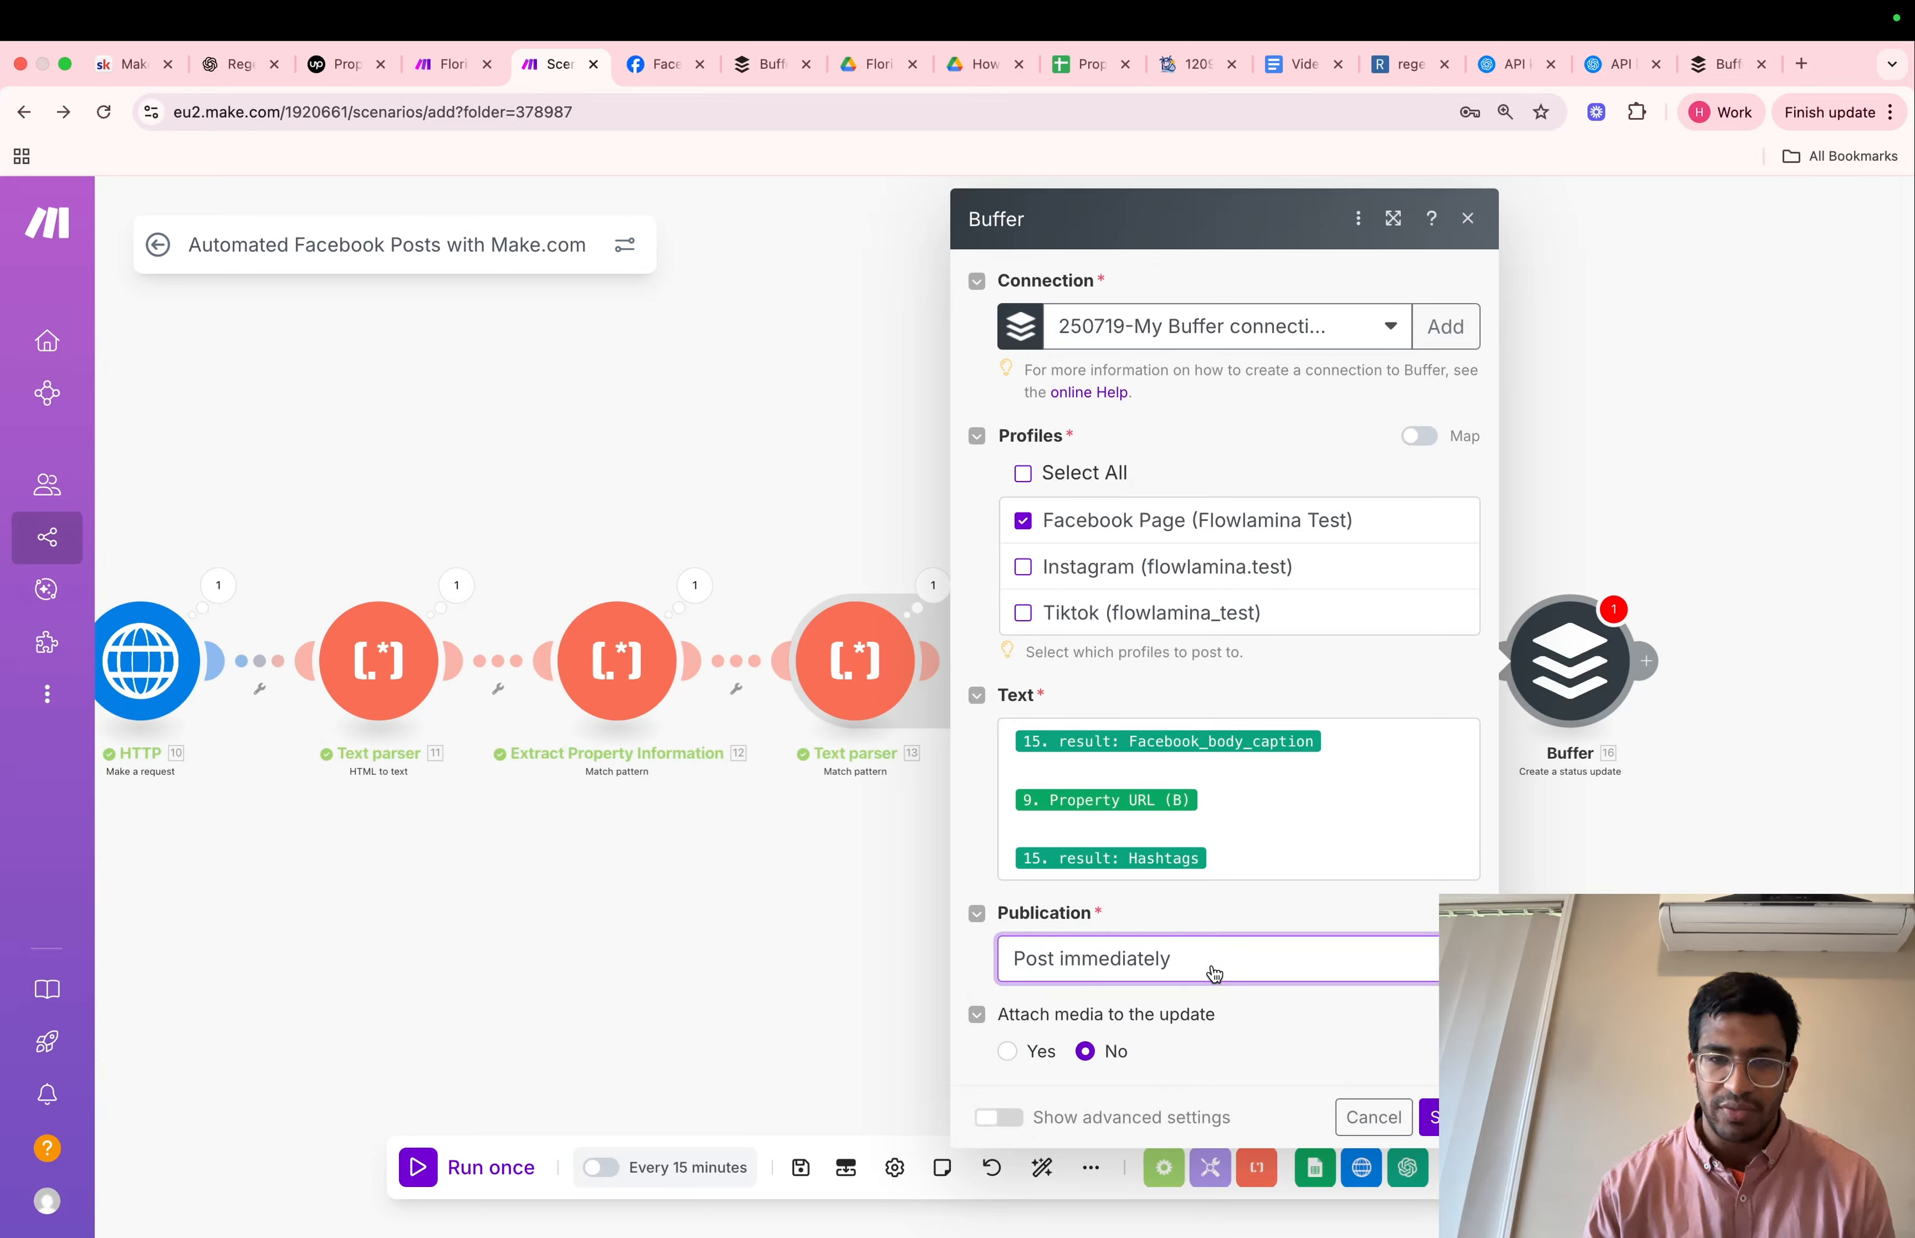
{"action": "left_click", "coordinate": [1354, 747]}
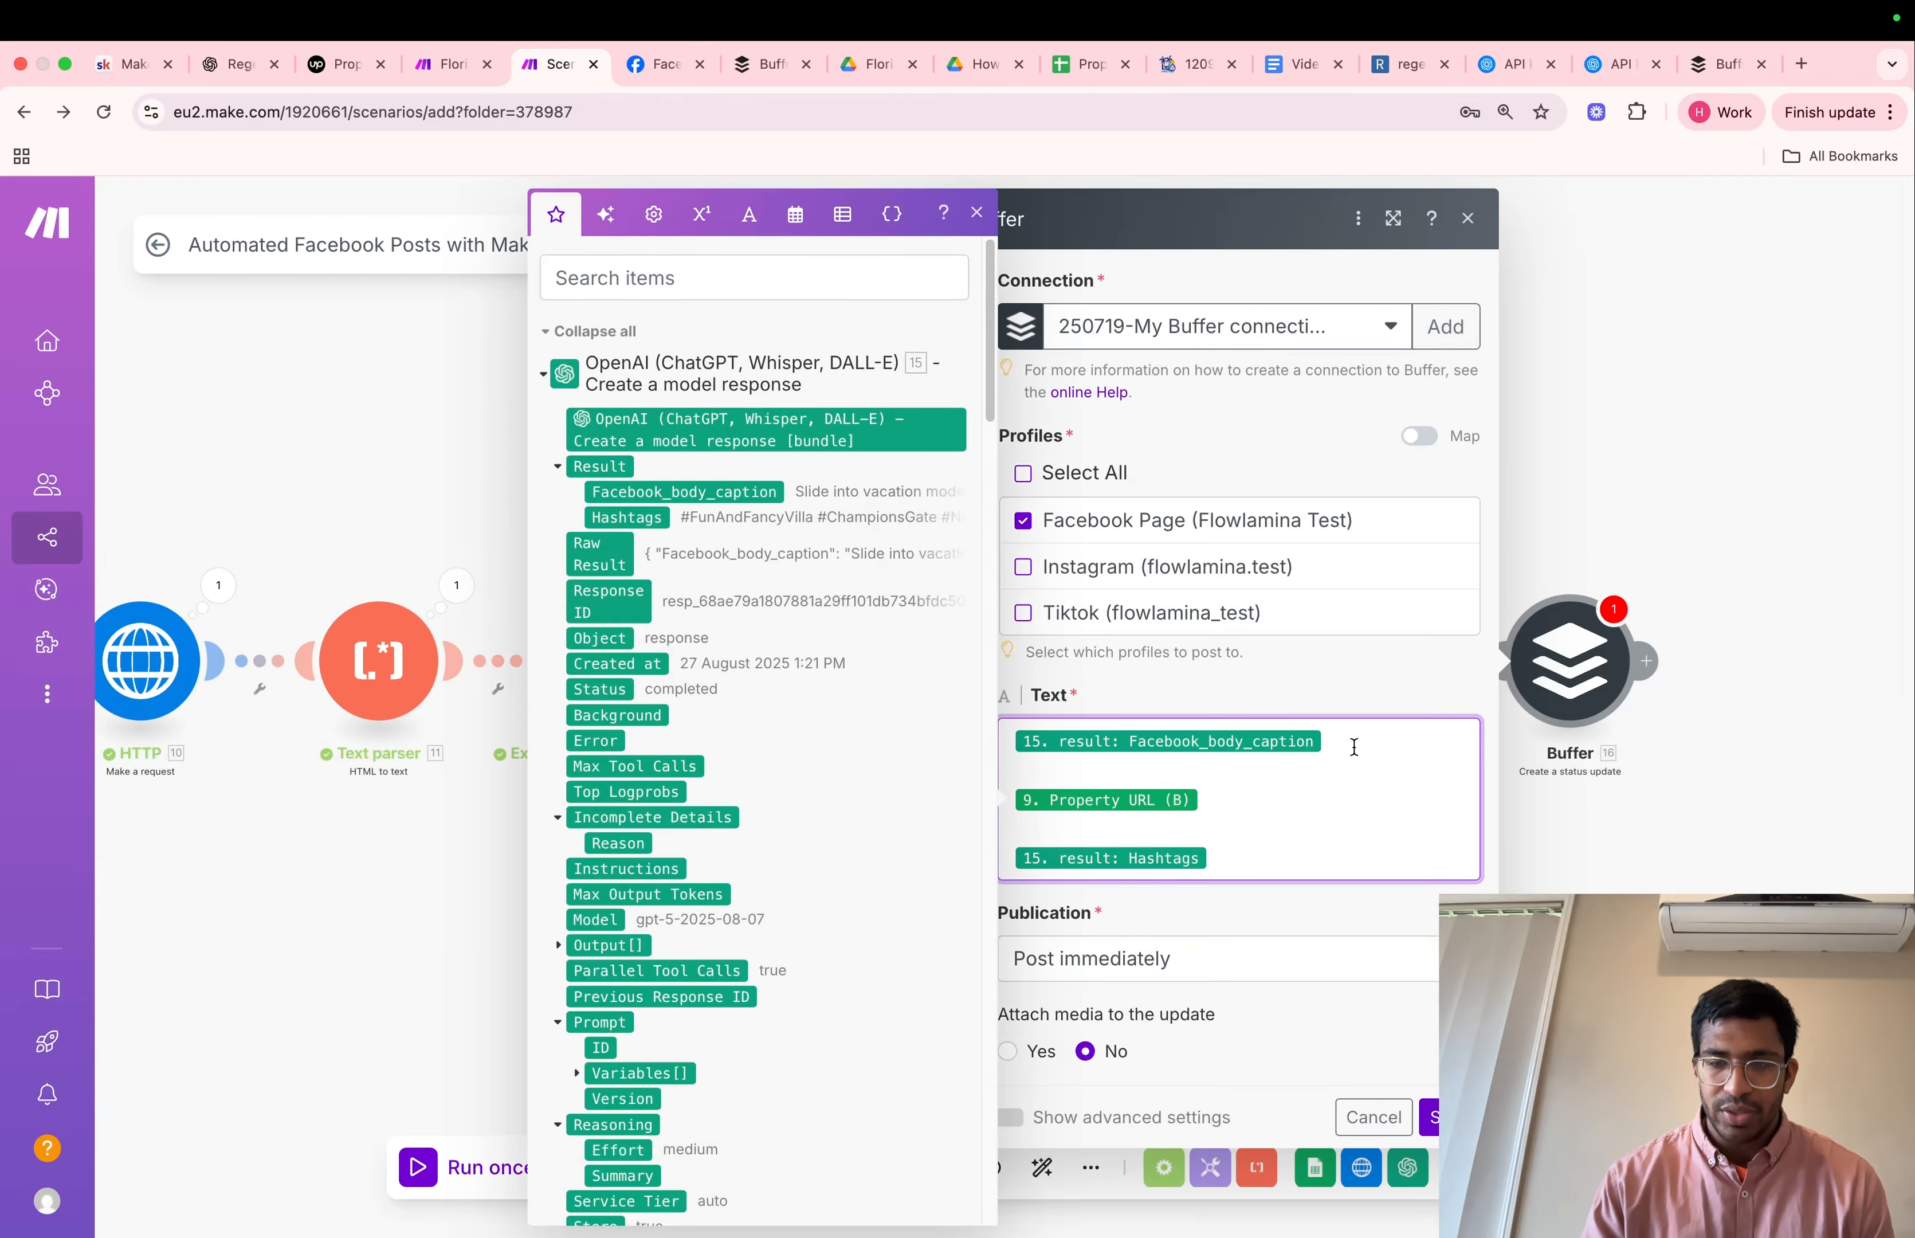
{"action": "key", "text": "Return"}
{"action": "left_click", "coordinate": [1141, 1046]}
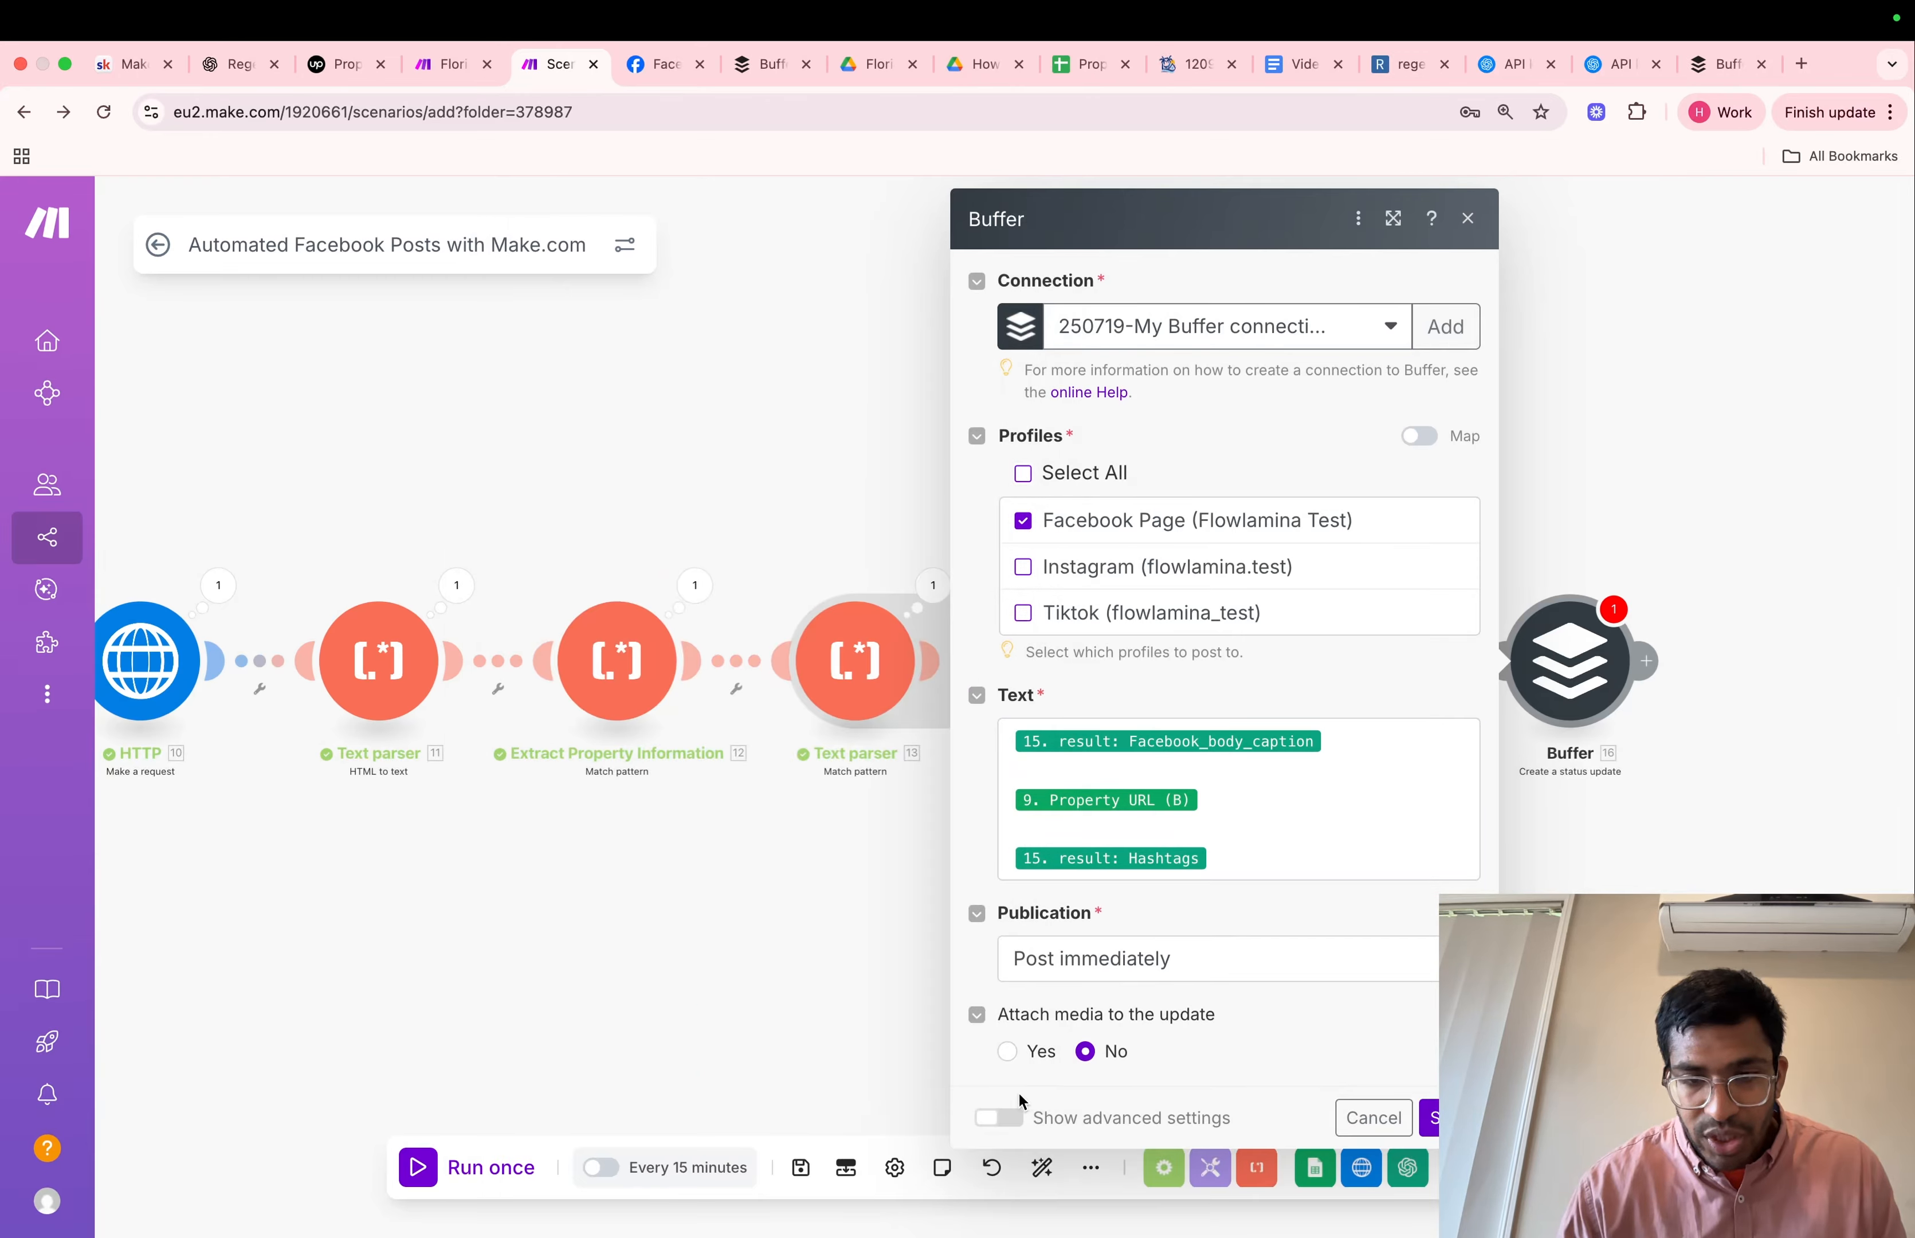
{"action": "left_click", "coordinate": [1008, 1109]}
{"action": "scroll", "coordinate": [1113, 1054], "scroll_direction": "down", "scroll_amount": 5}
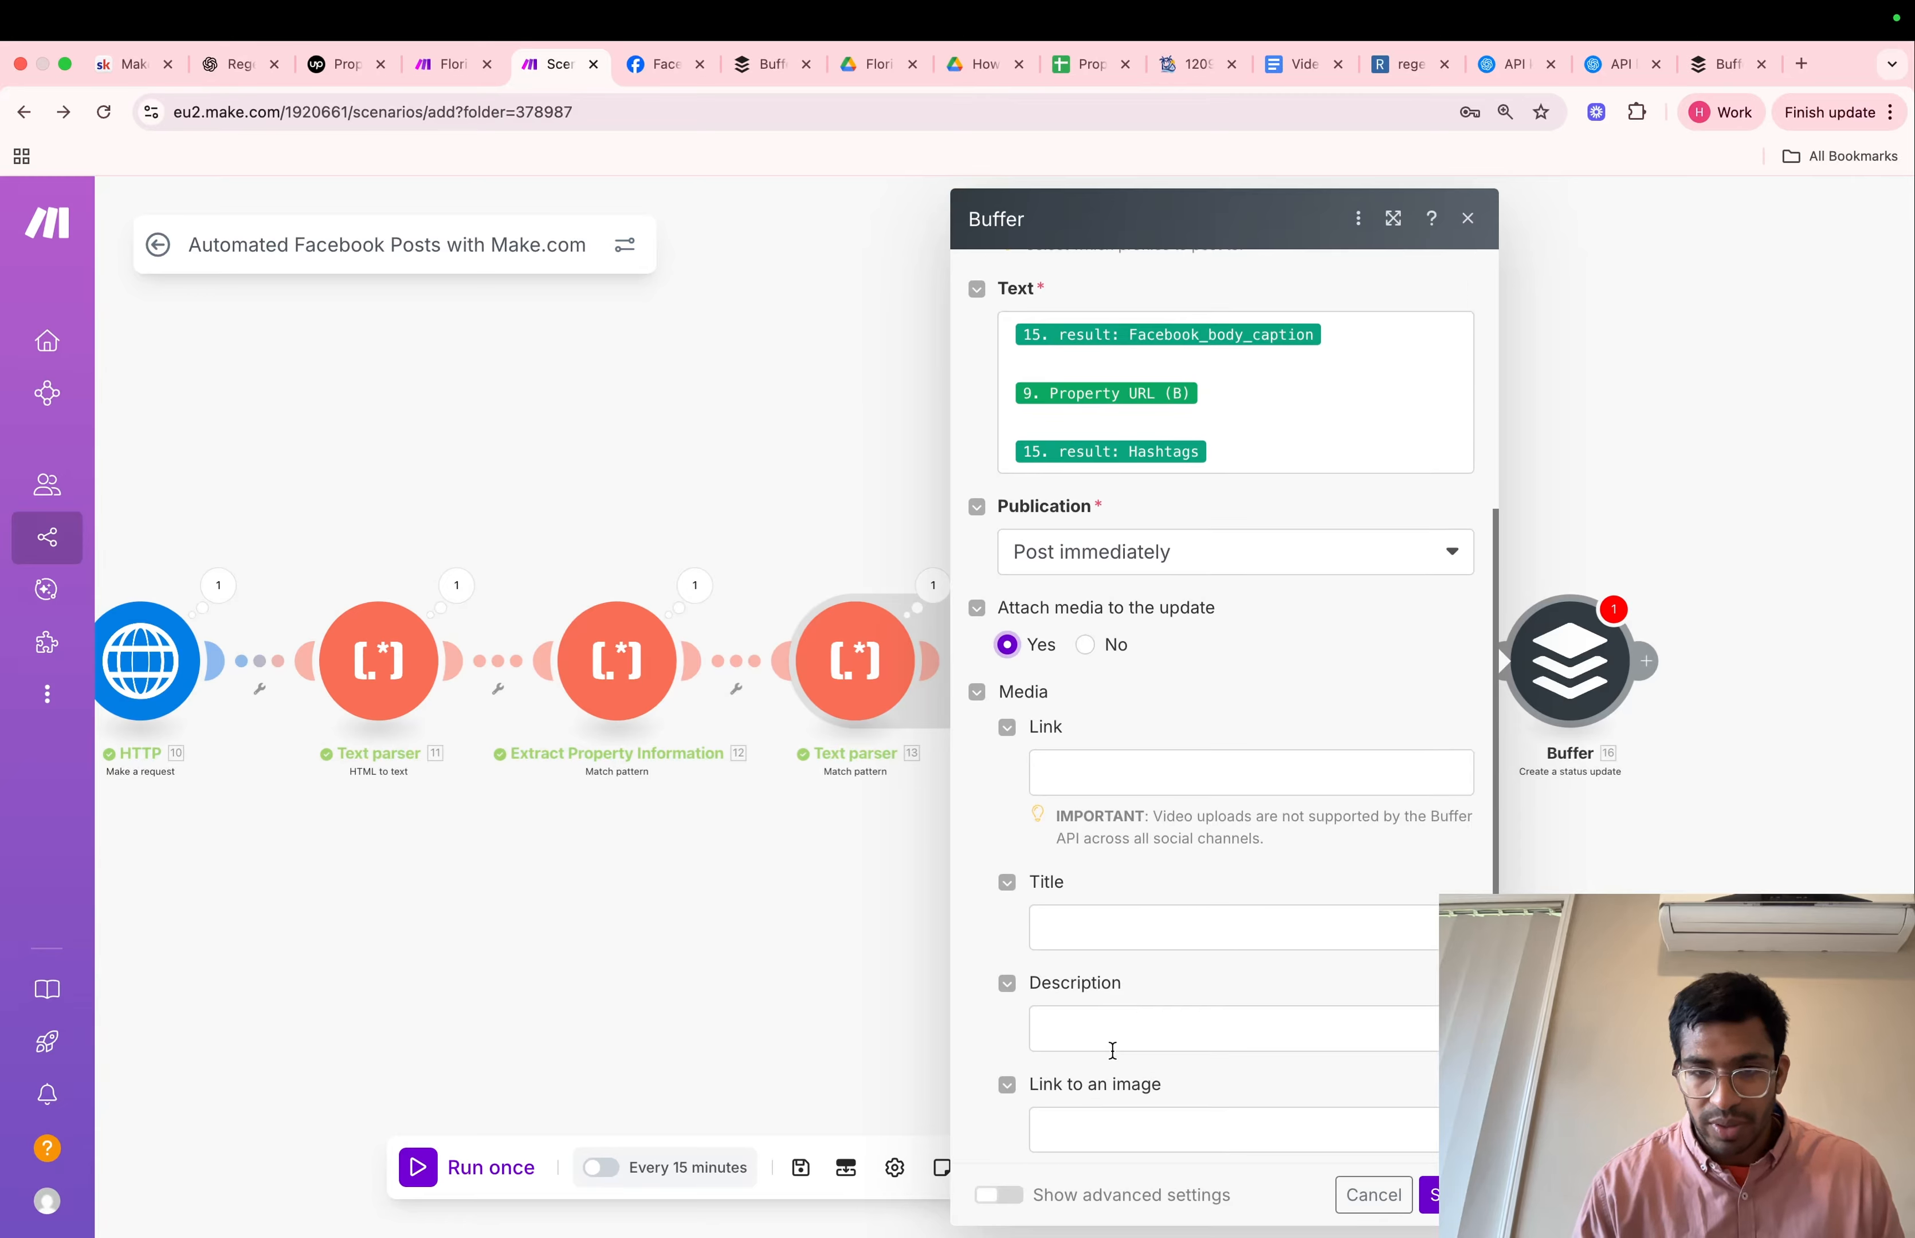
{"action": "scroll", "coordinate": [1112, 1051], "scroll_direction": "down", "scroll_amount": 2}
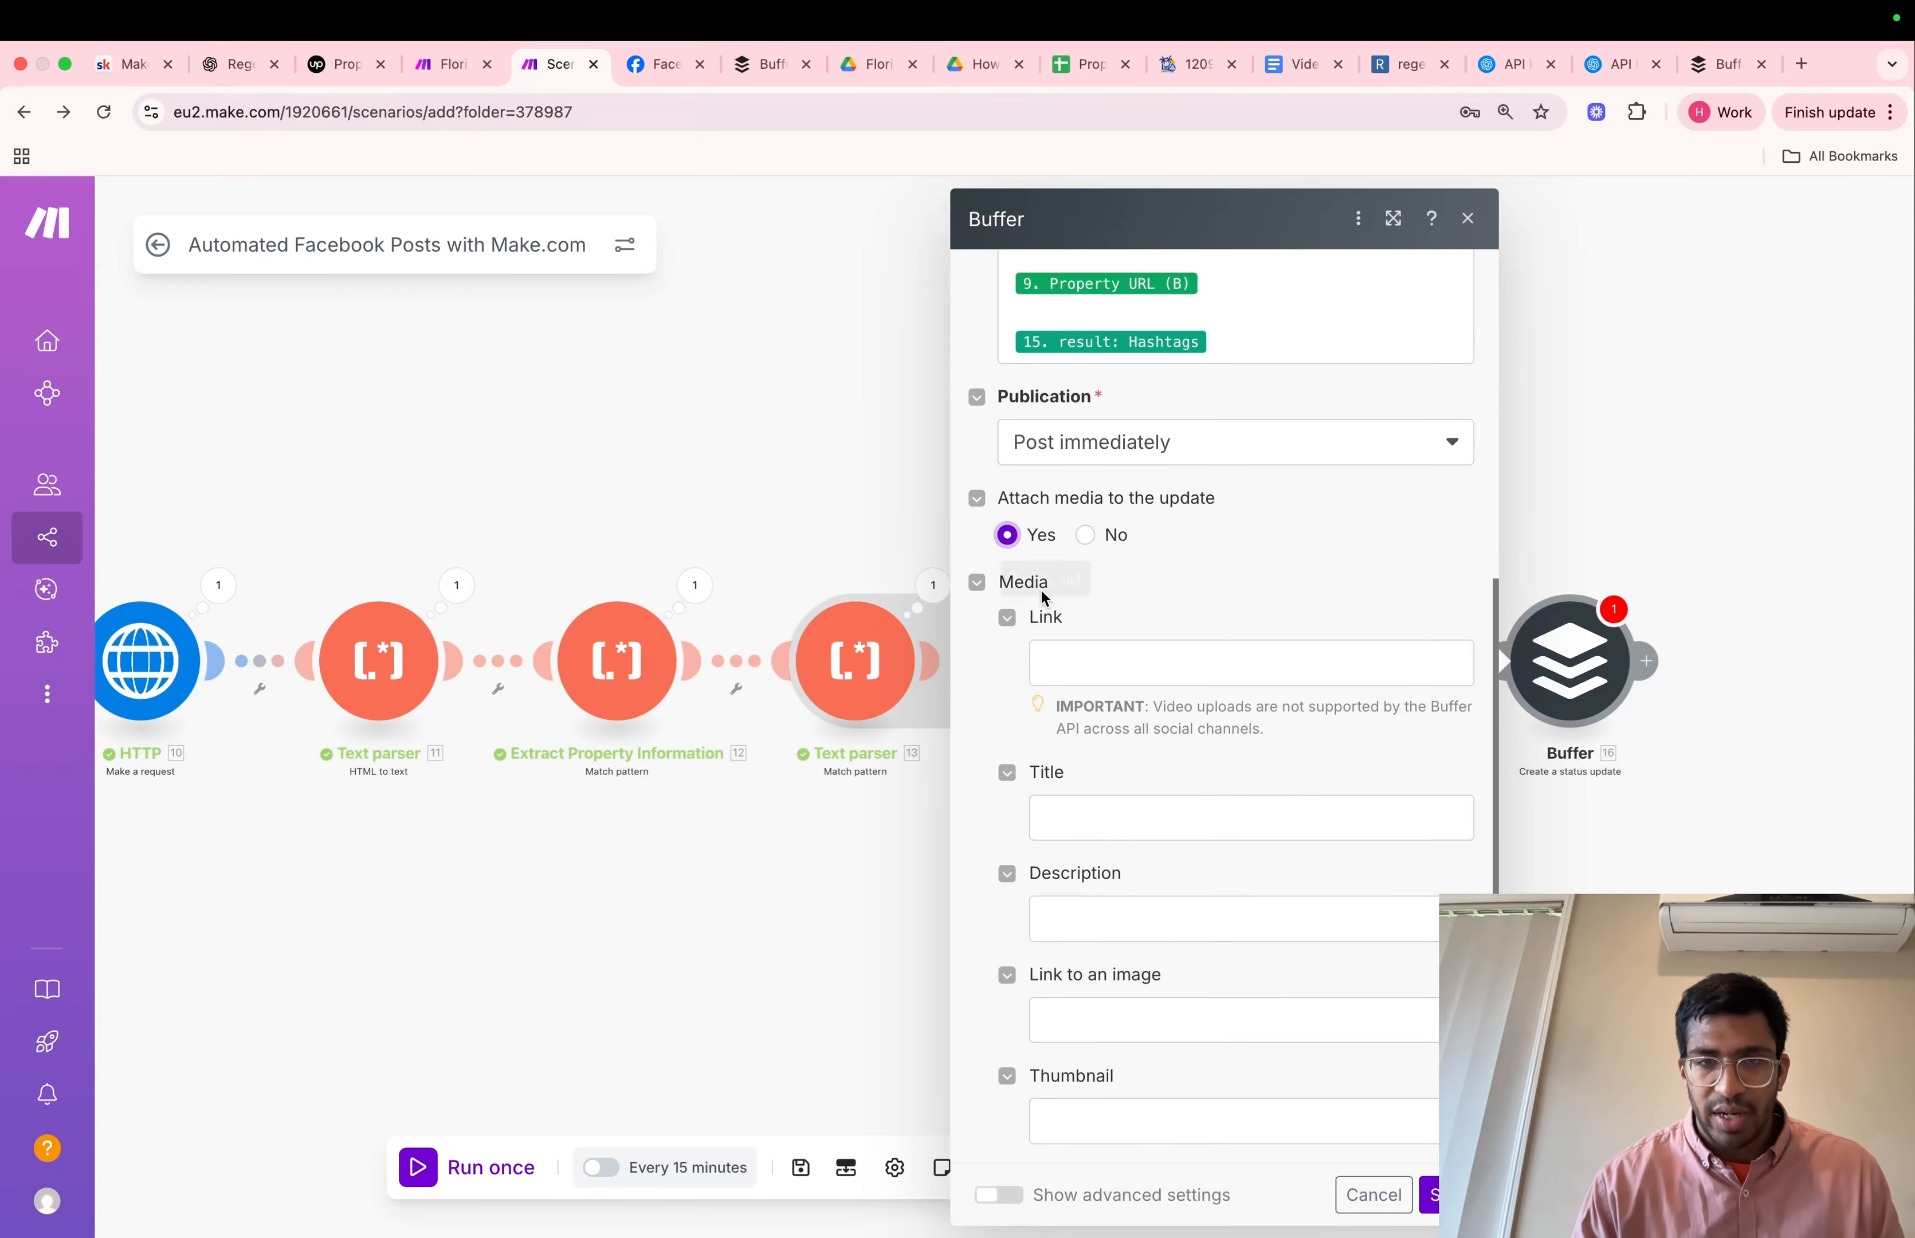
Map the link to an image to the Array aggregator's Fallback Match with array index 1, save the module and run the scenario once
{"action": "left_click", "coordinate": [1095, 1007]}
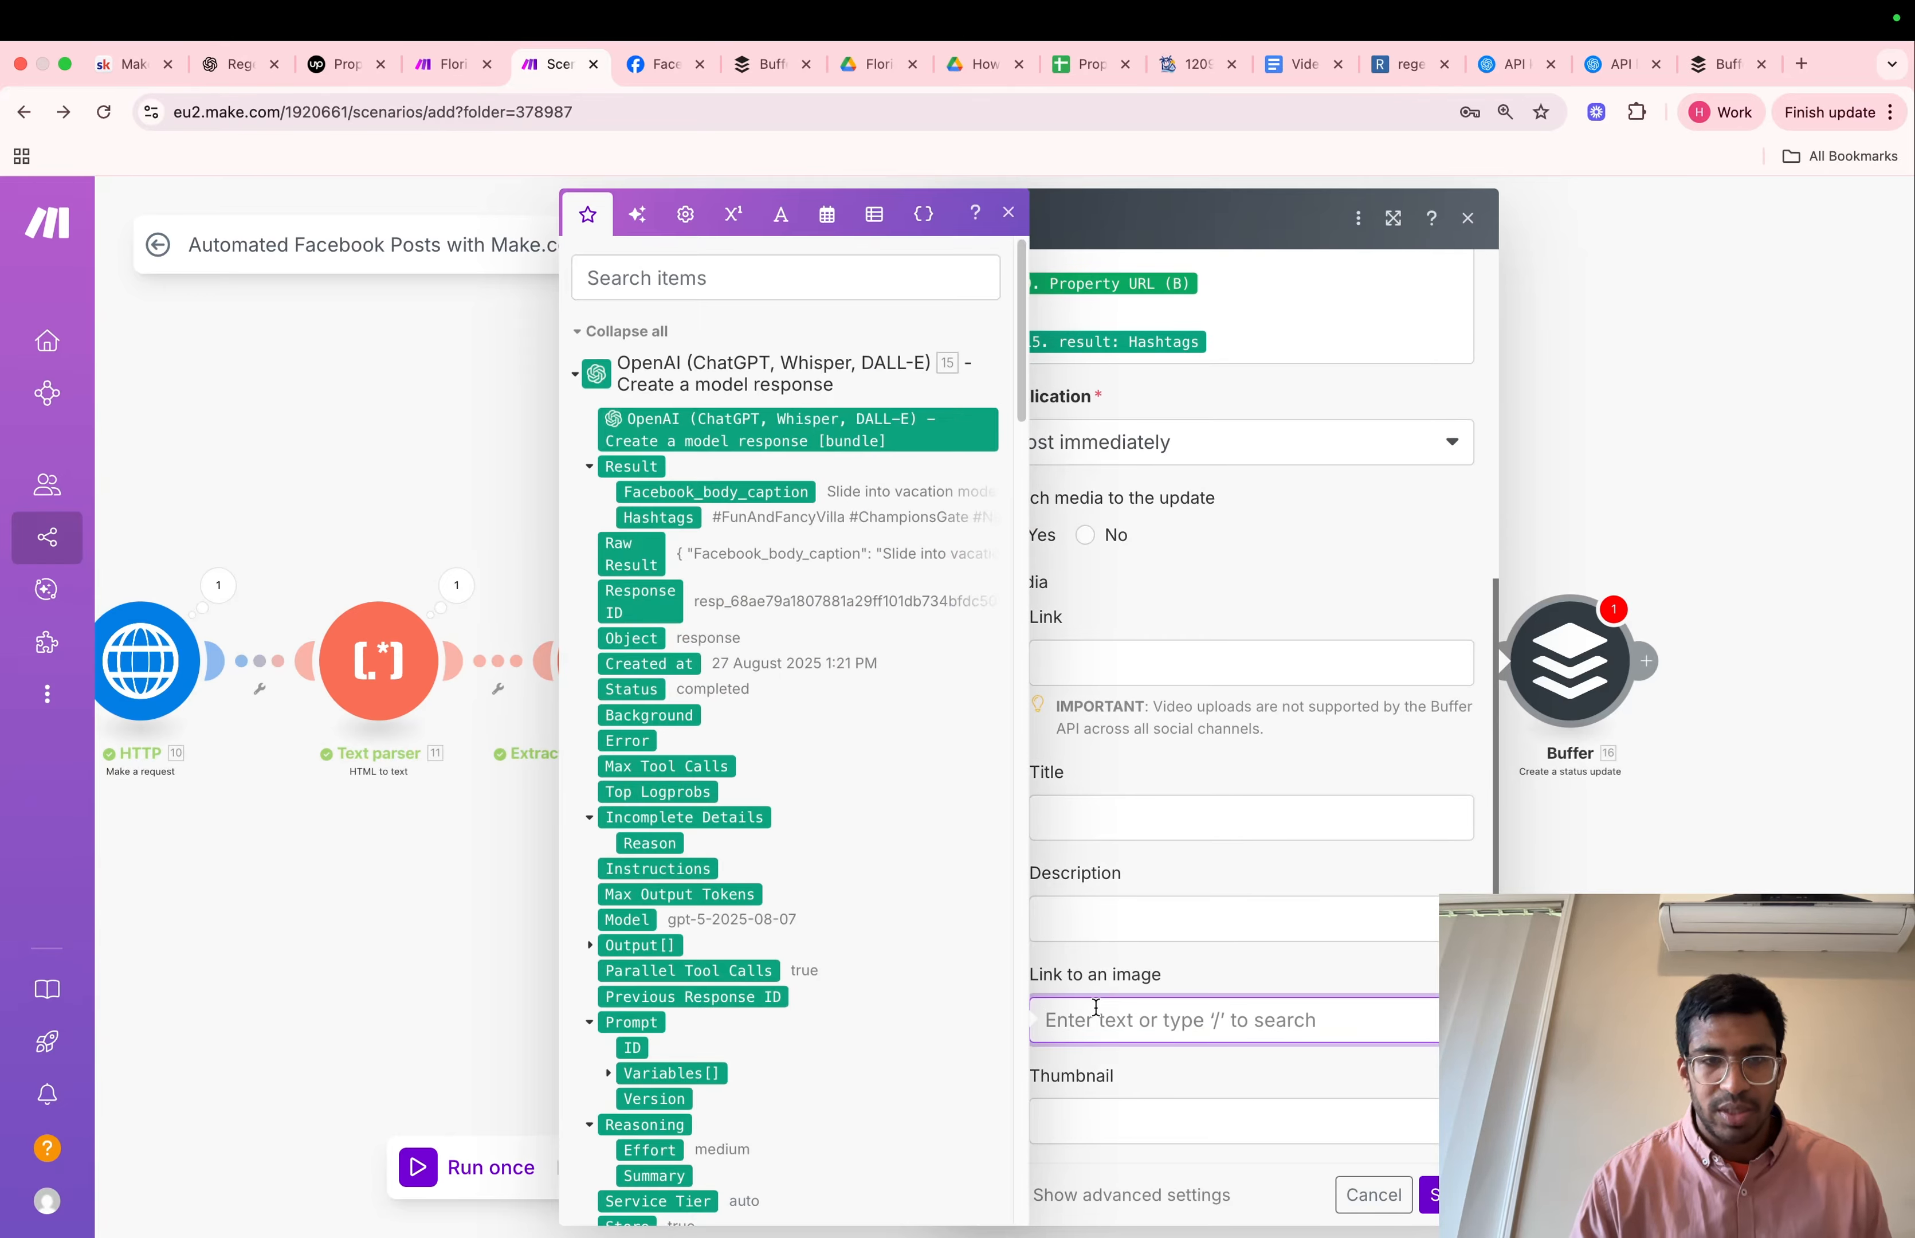
{"action": "scroll", "coordinate": [864, 949], "scroll_direction": "down", "scroll_amount": 15}
{"action": "left_click", "coordinate": [590, 494]}
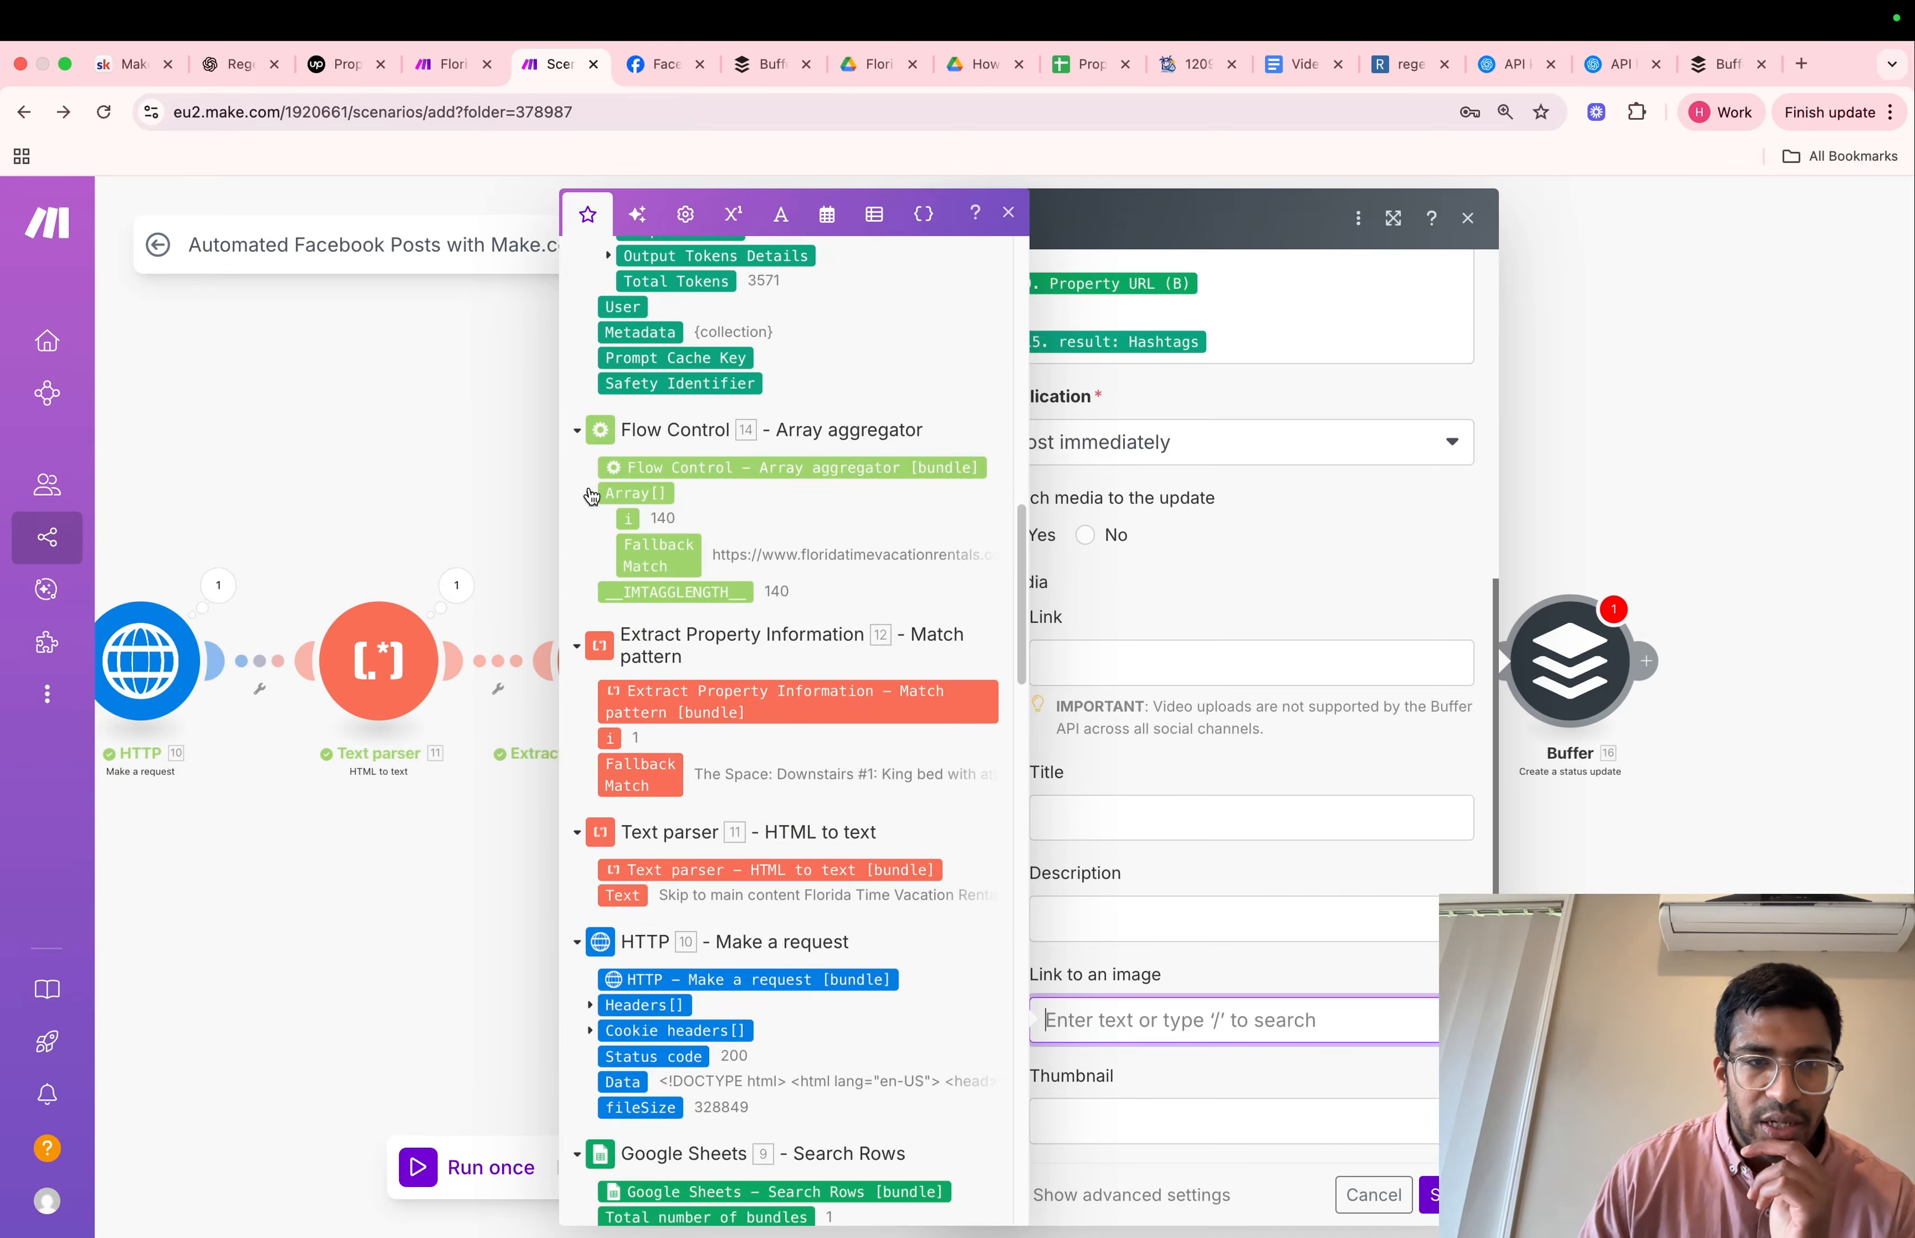
{"action": "left_click", "coordinate": [653, 563]}
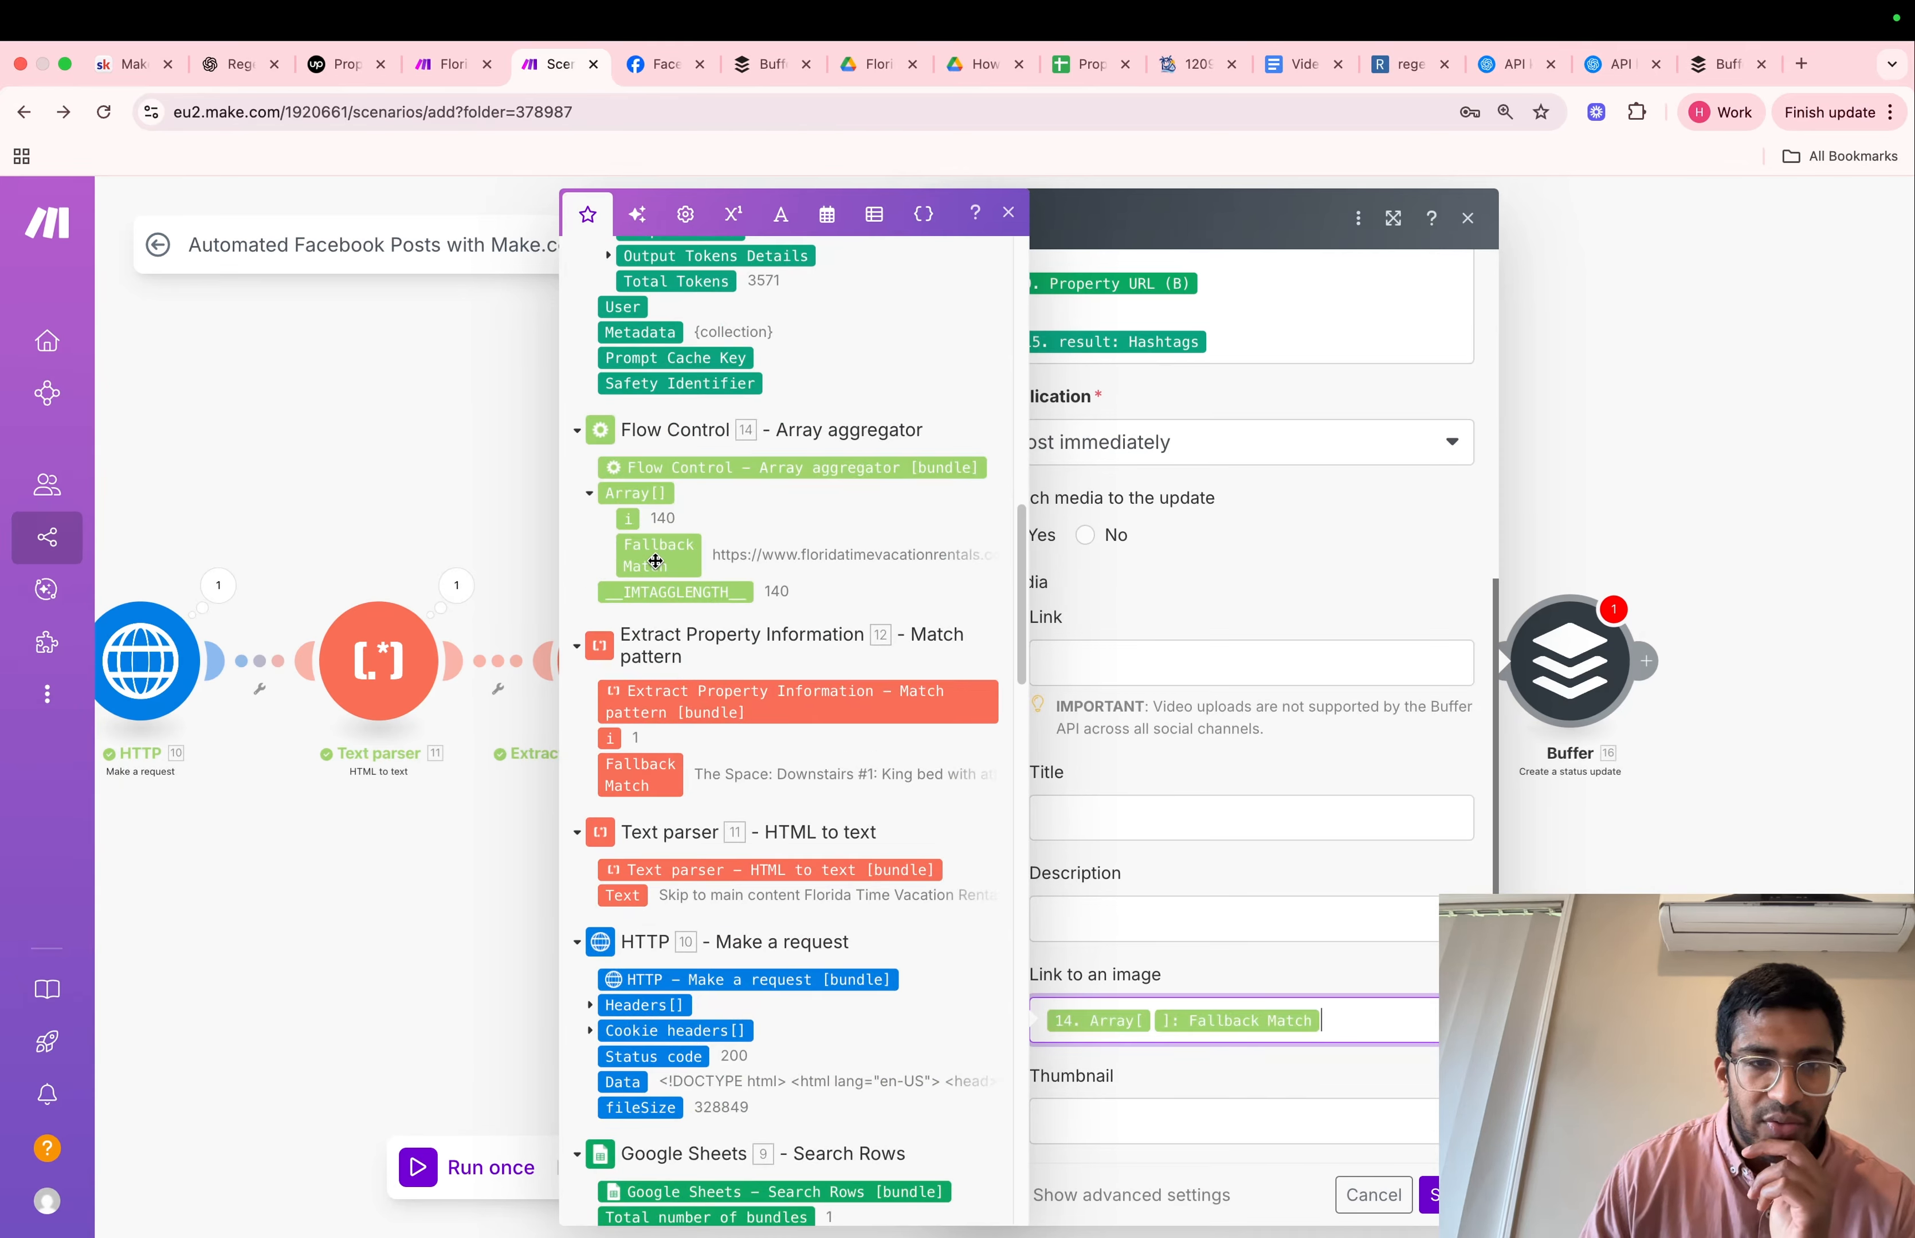
{"action": "left_click", "coordinate": [1153, 1028]}
{"action": "left_click", "coordinate": [1429, 1194]}
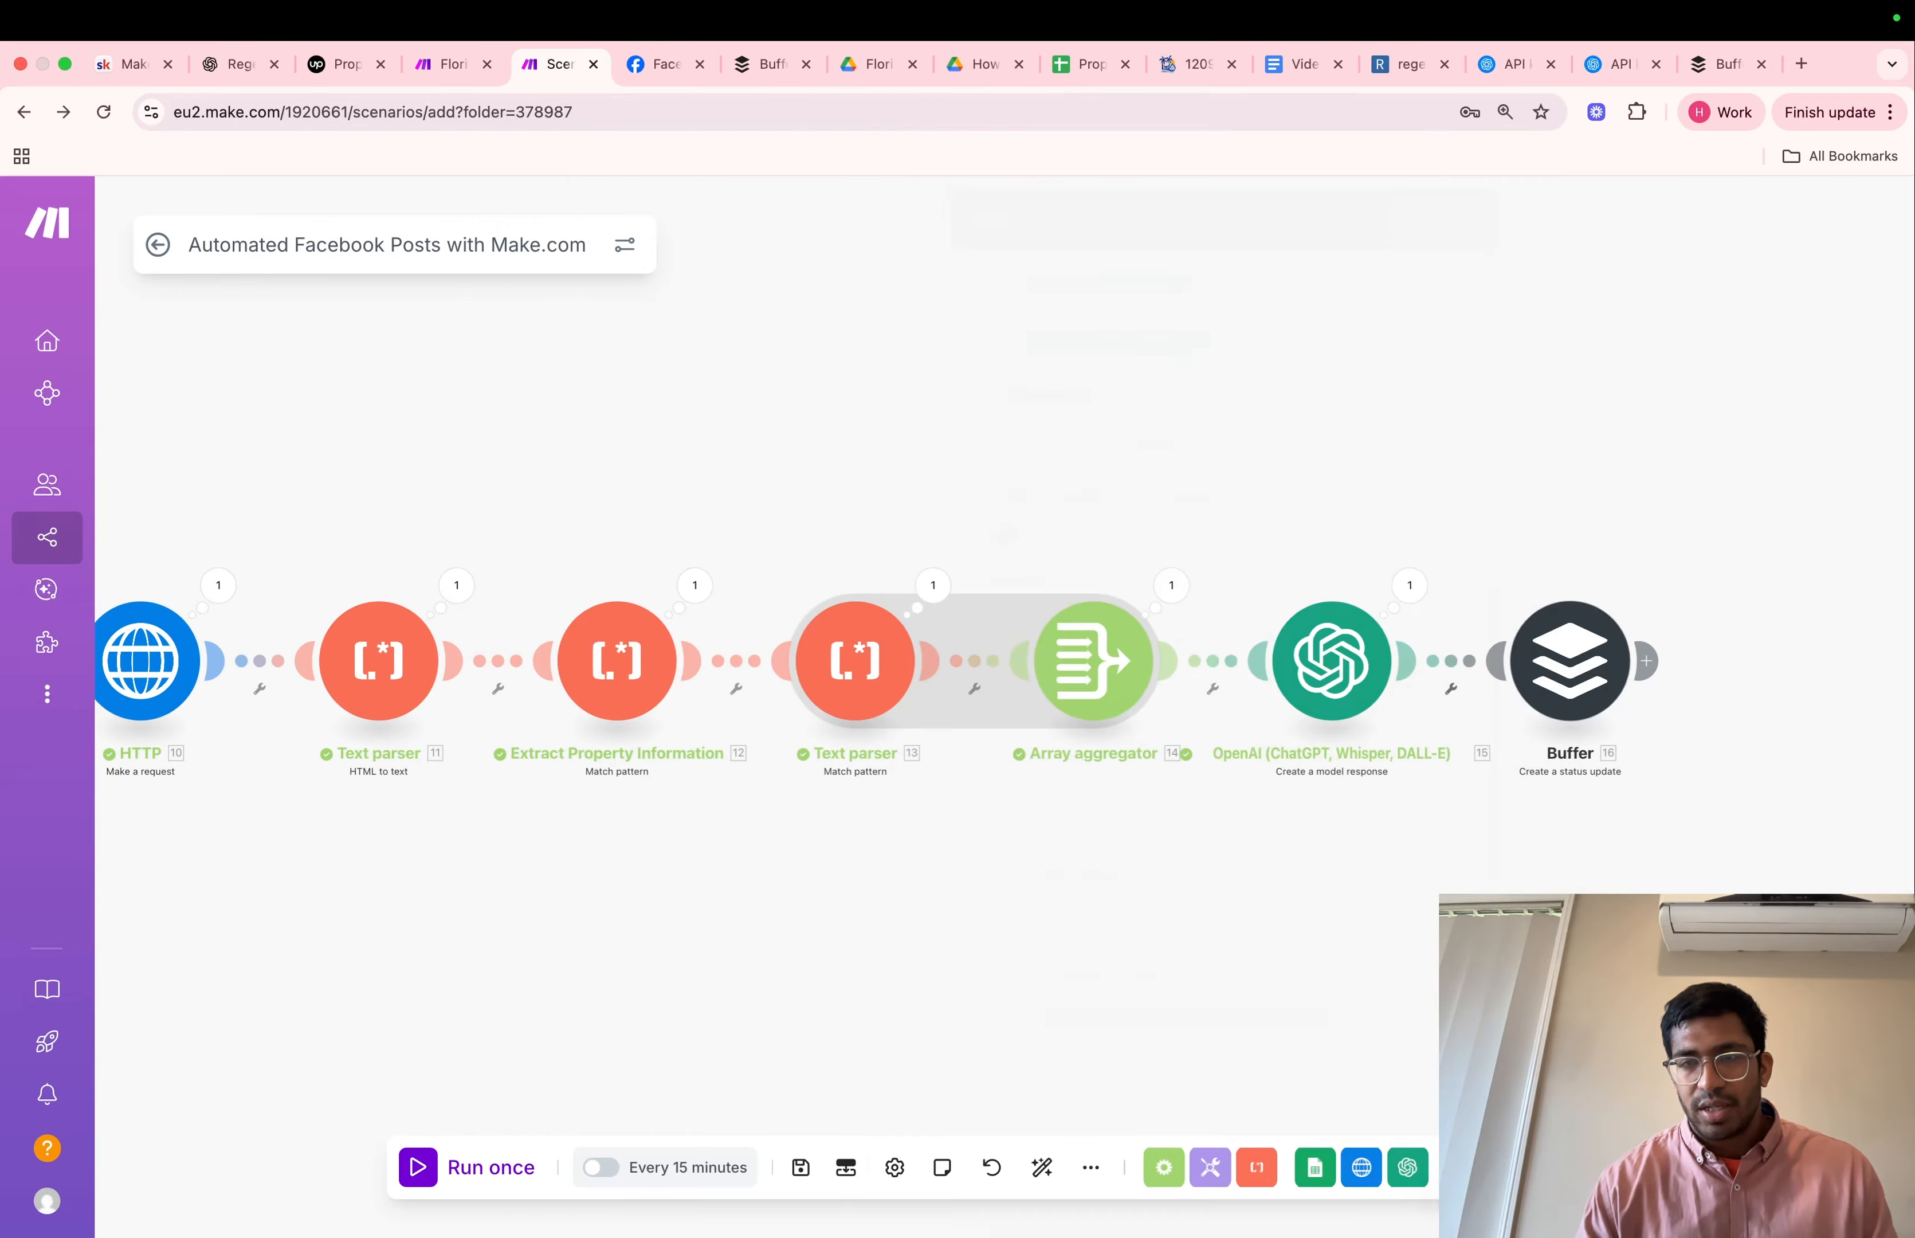
{"action": "left_click", "coordinate": [465, 1166]}
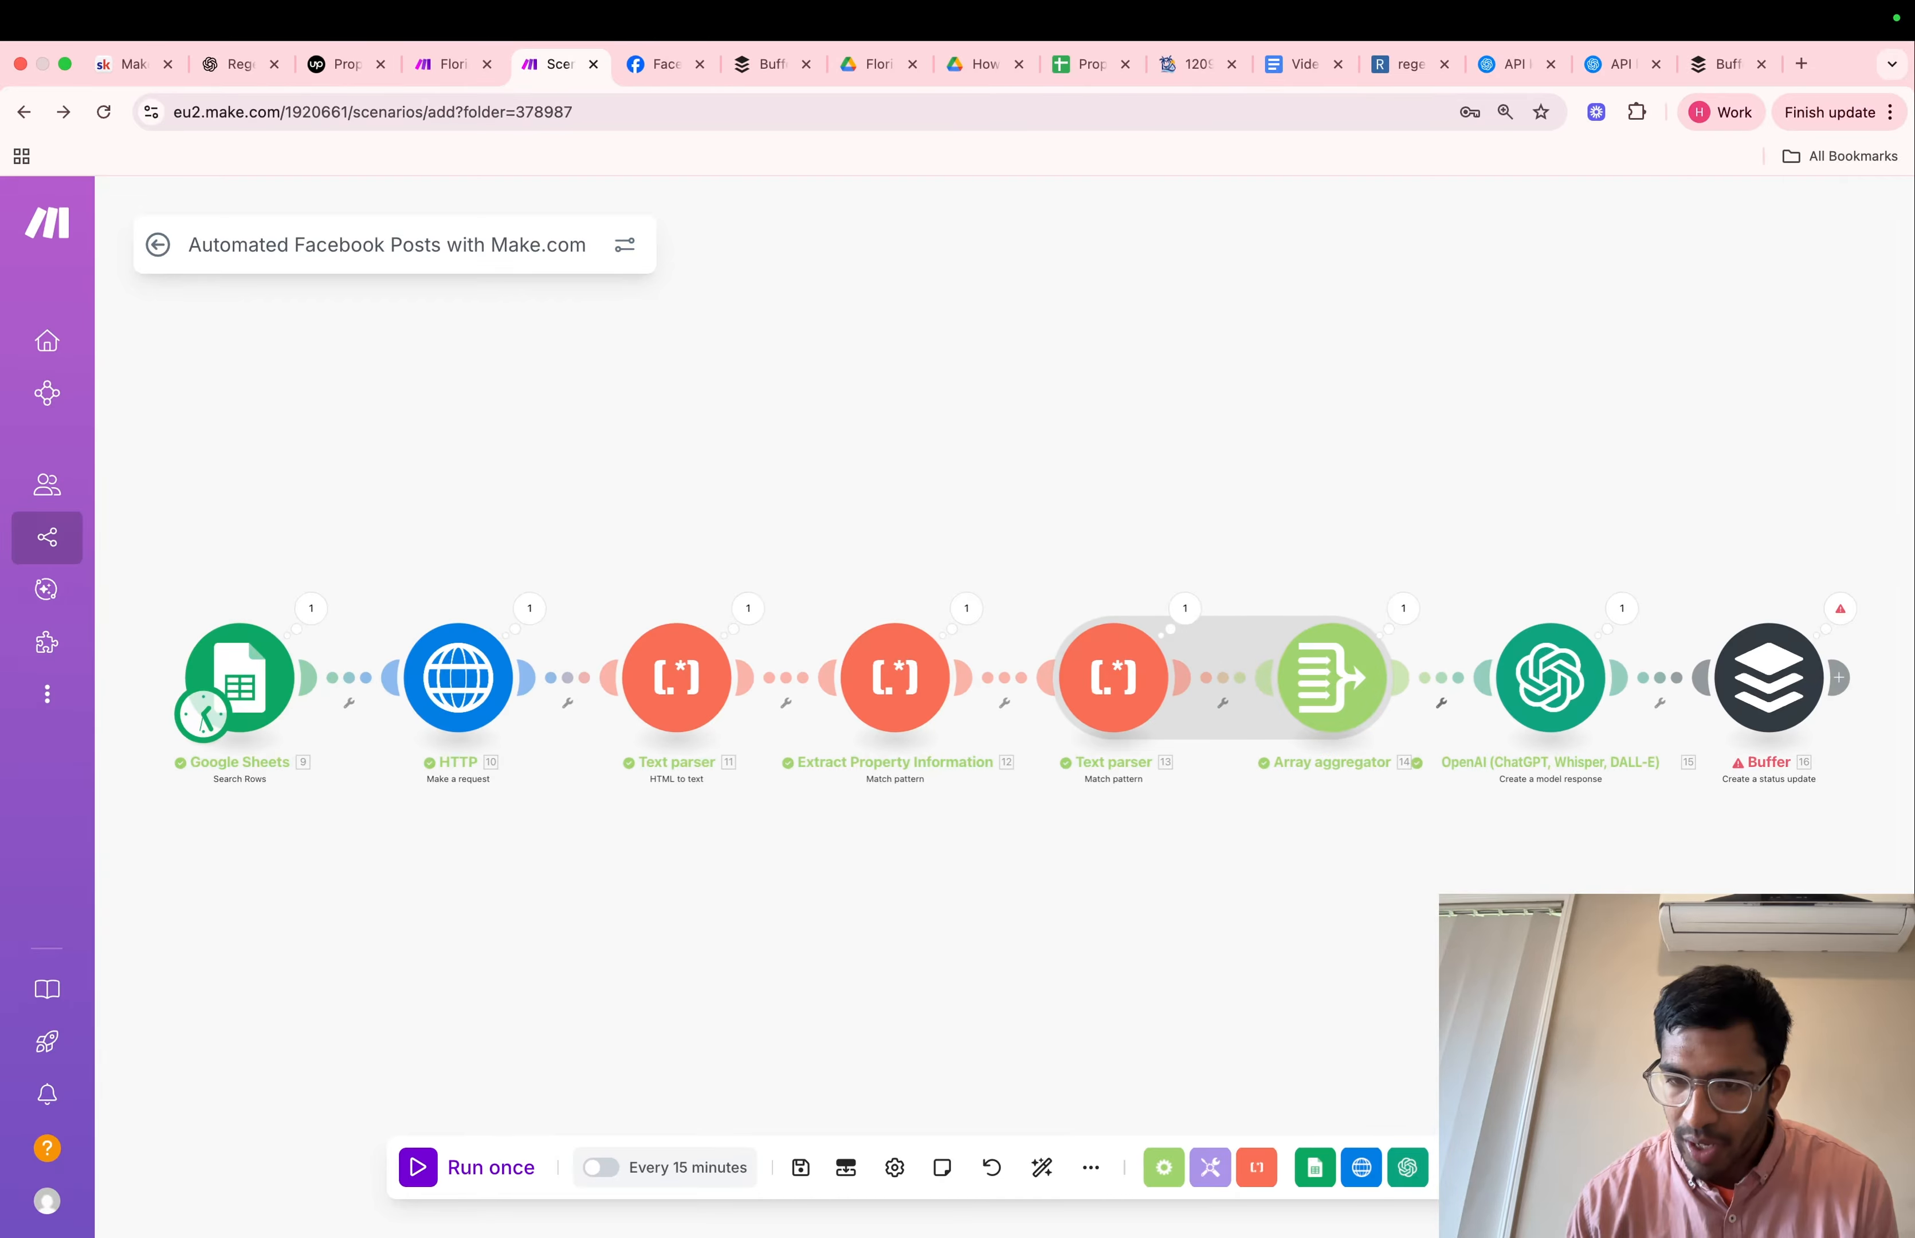
Copy the Buffer module's image link mapping, Array aggregator Fallback Match with index 1, into the Thumbnail field
{"action": "left_click", "coordinate": [1776, 652]}
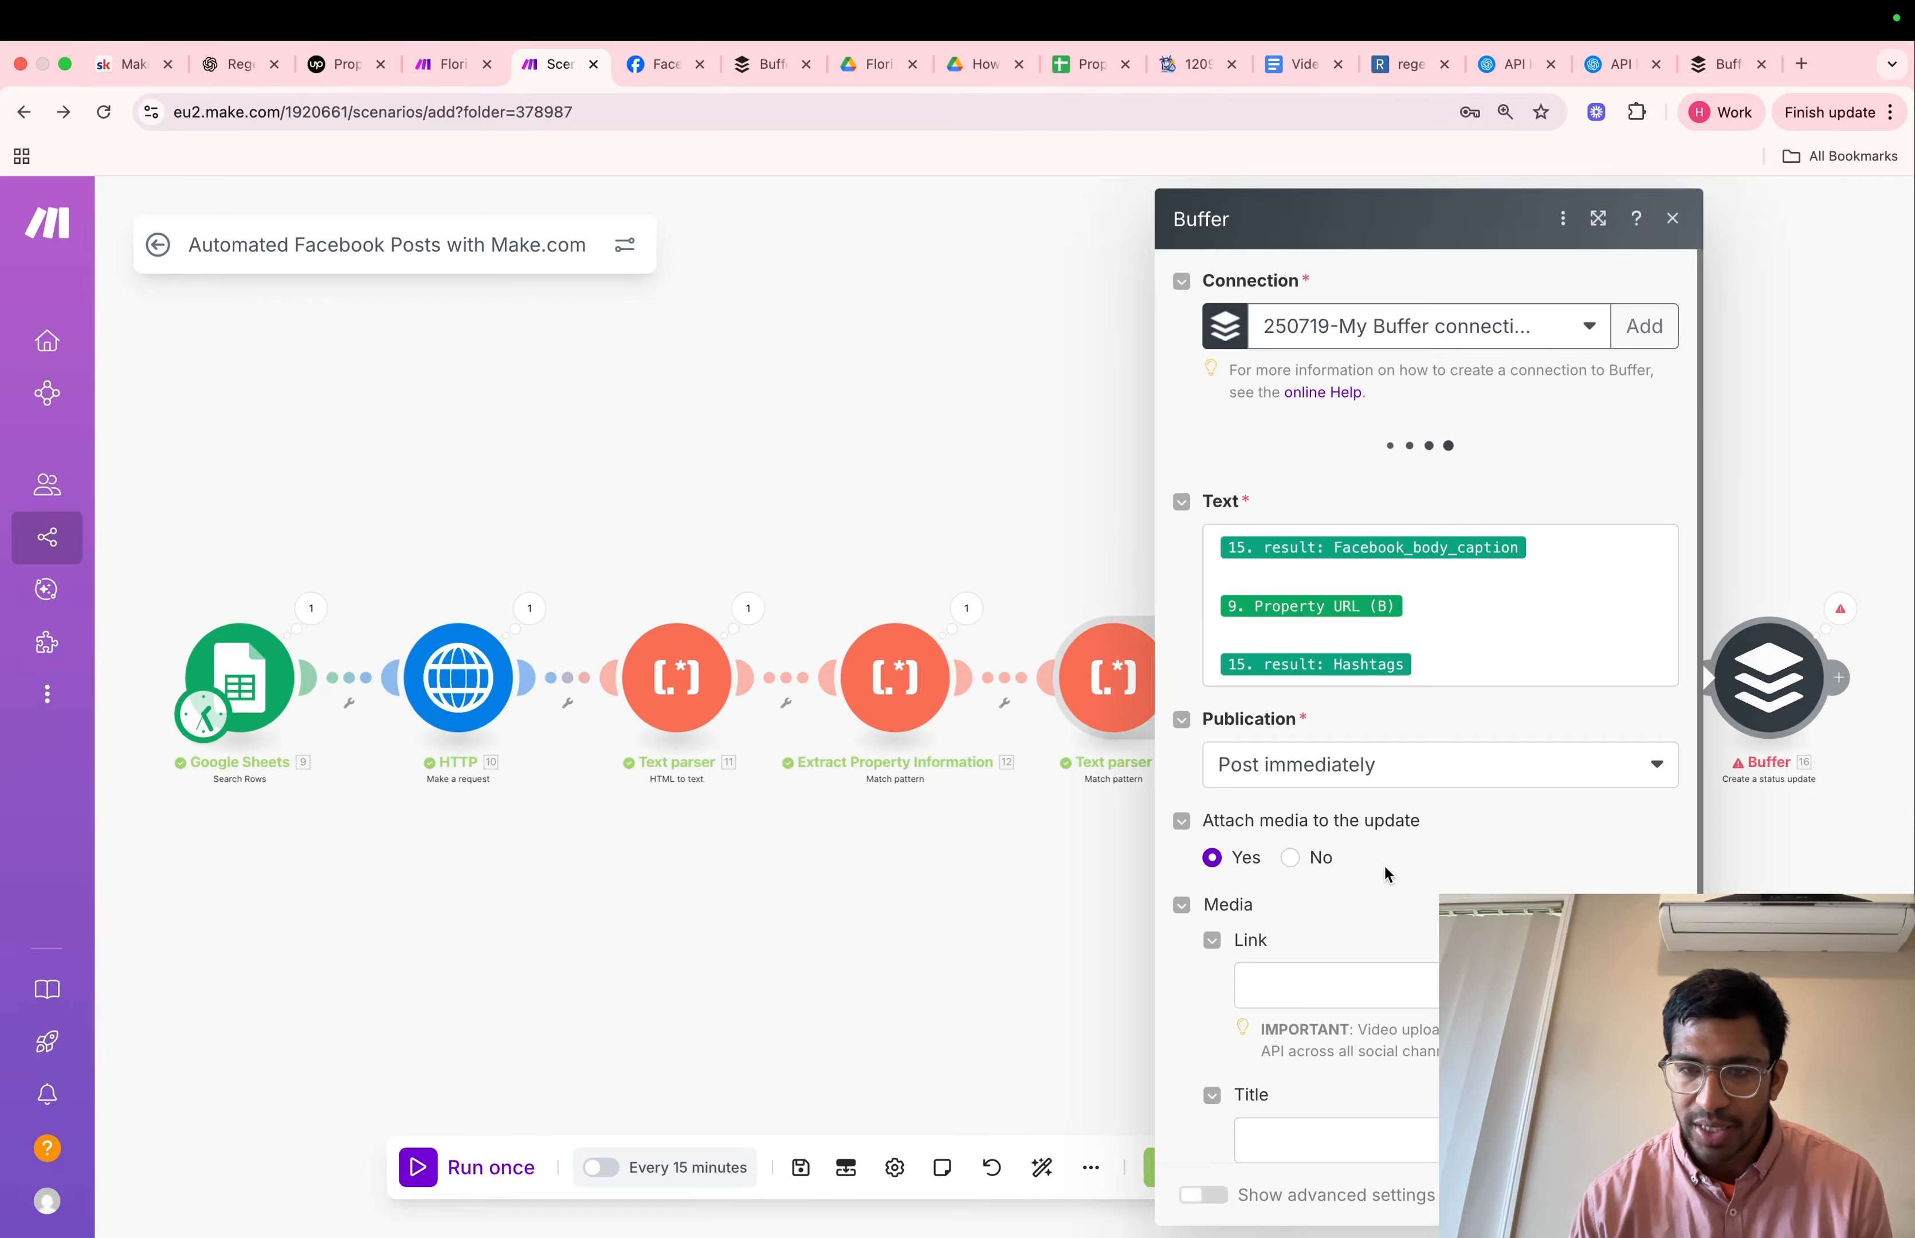
{"action": "scroll", "coordinate": [1390, 876], "scroll_direction": "down", "scroll_amount": 5}
{"action": "left_click", "coordinate": [1317, 1120]}
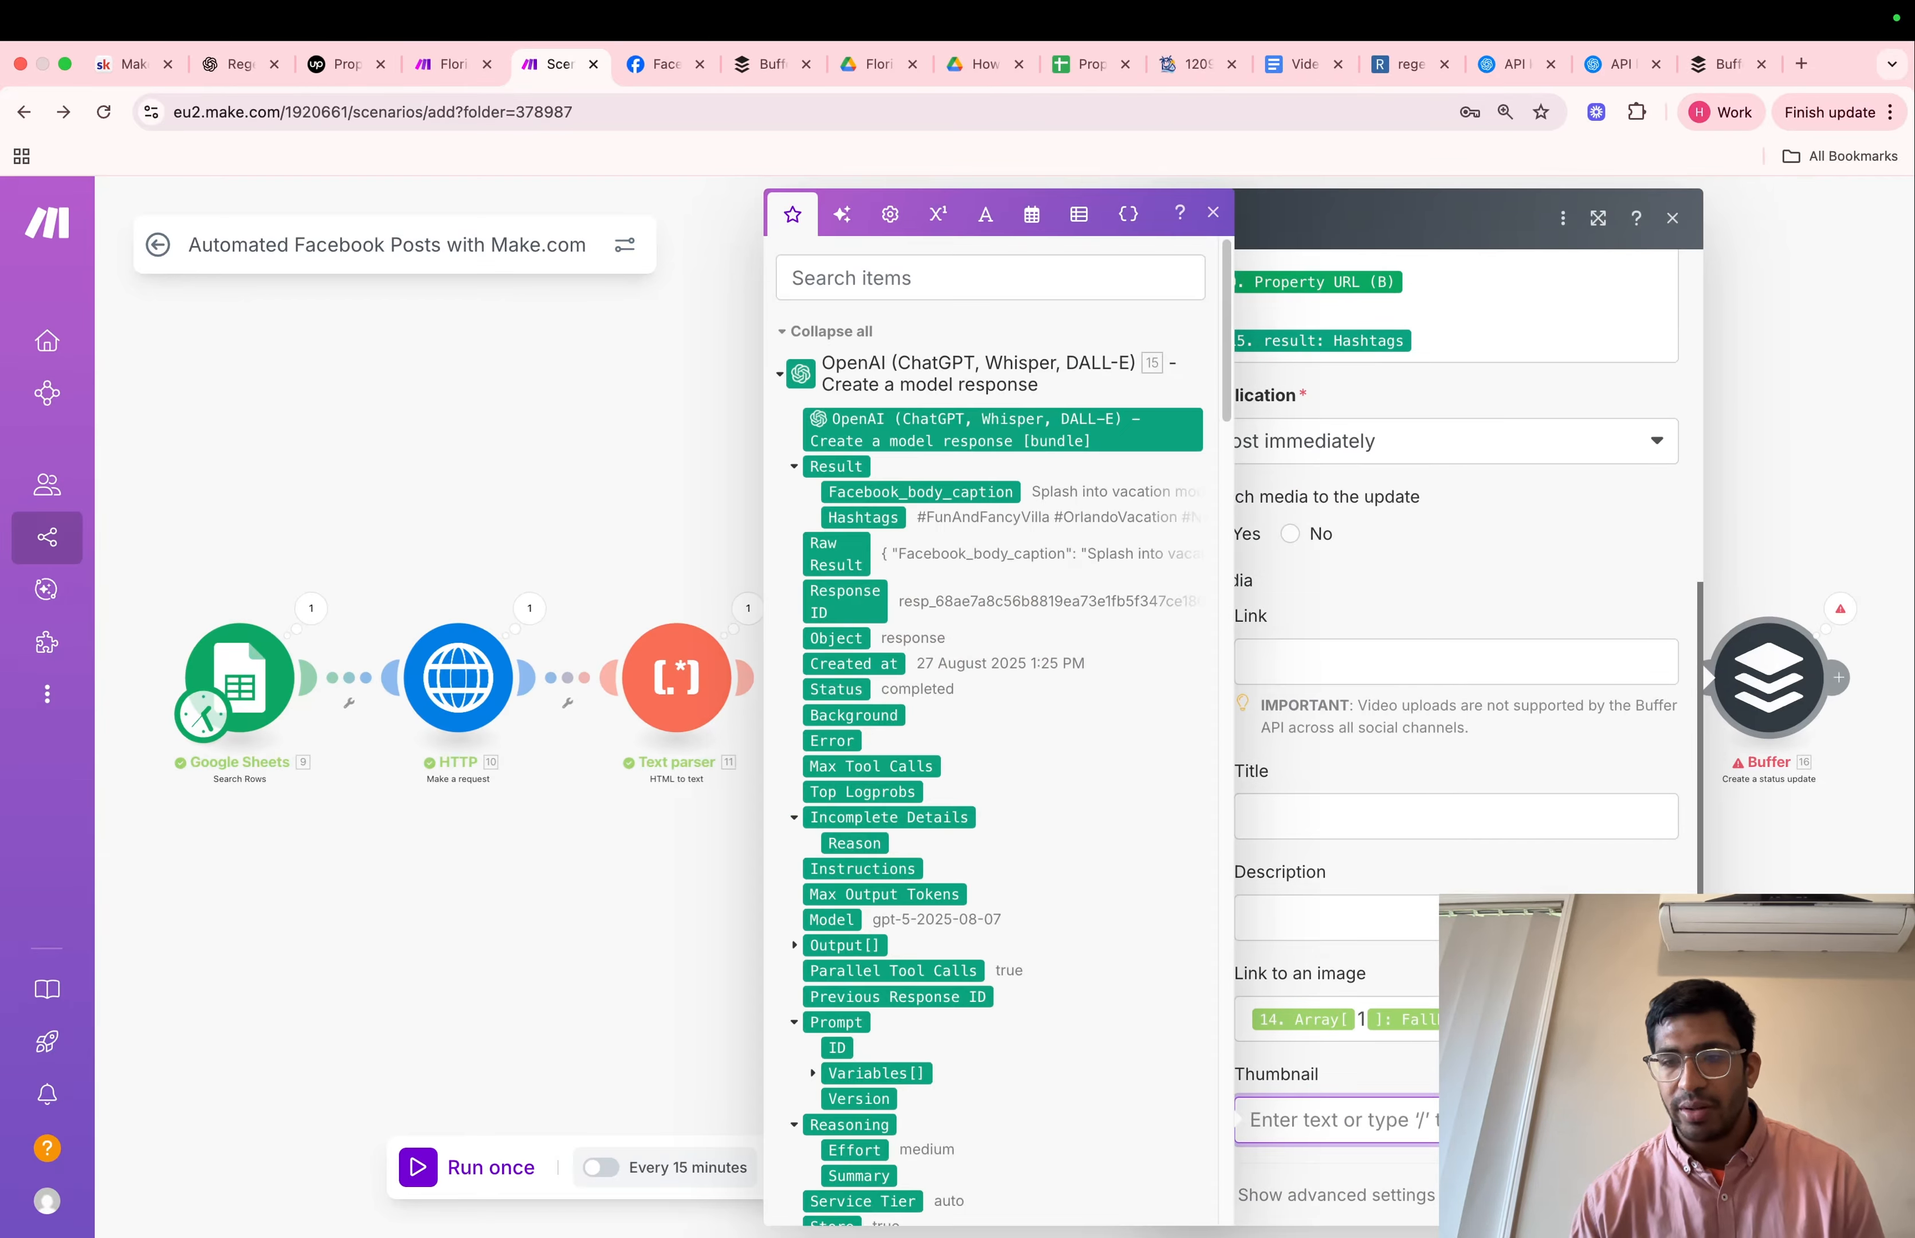
{"action": "triple_click", "coordinate": [1329, 1006]}
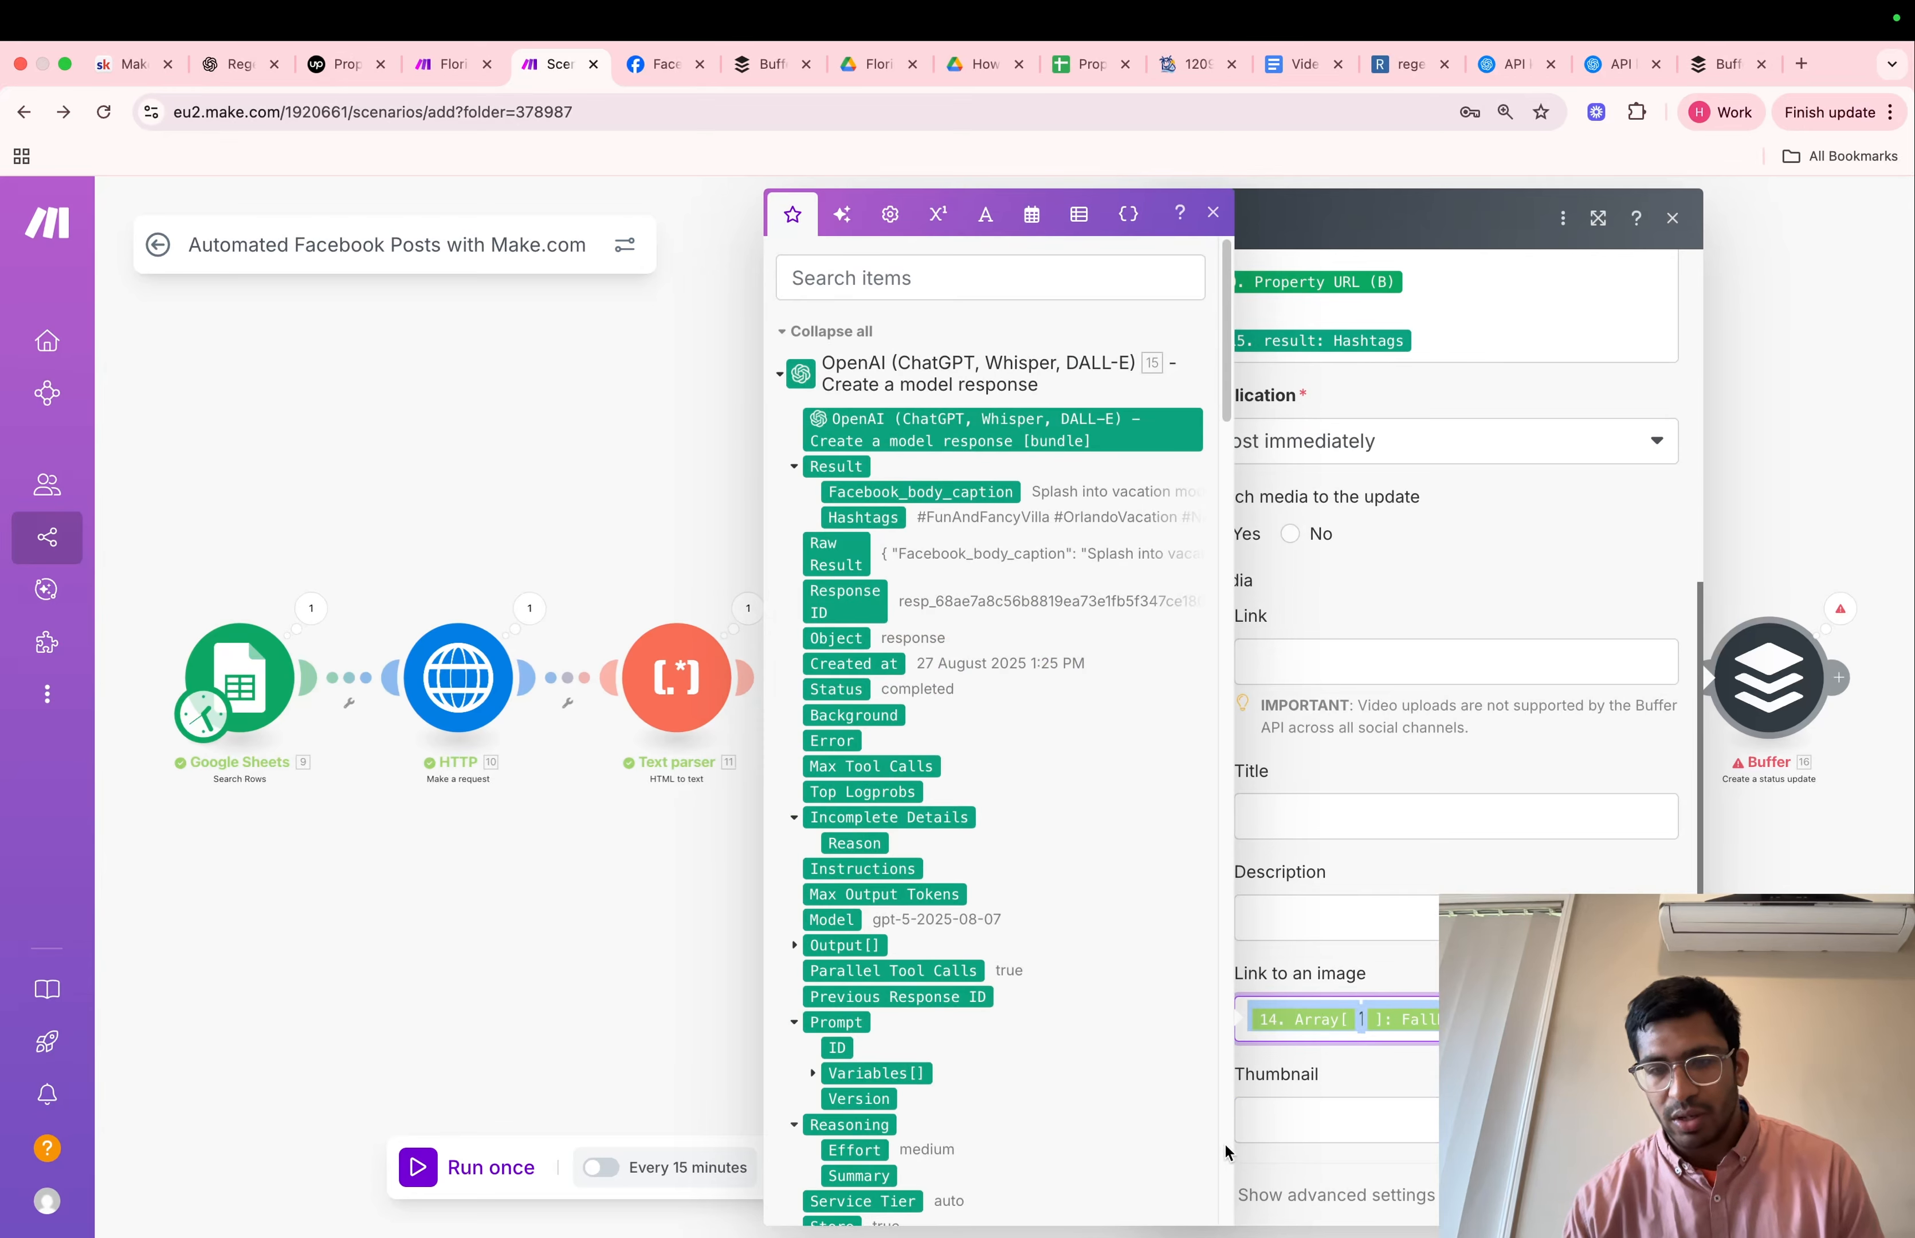
{"action": "left_click", "coordinate": [1373, 1134]}
{"action": "key", "text": "cmd+v"}
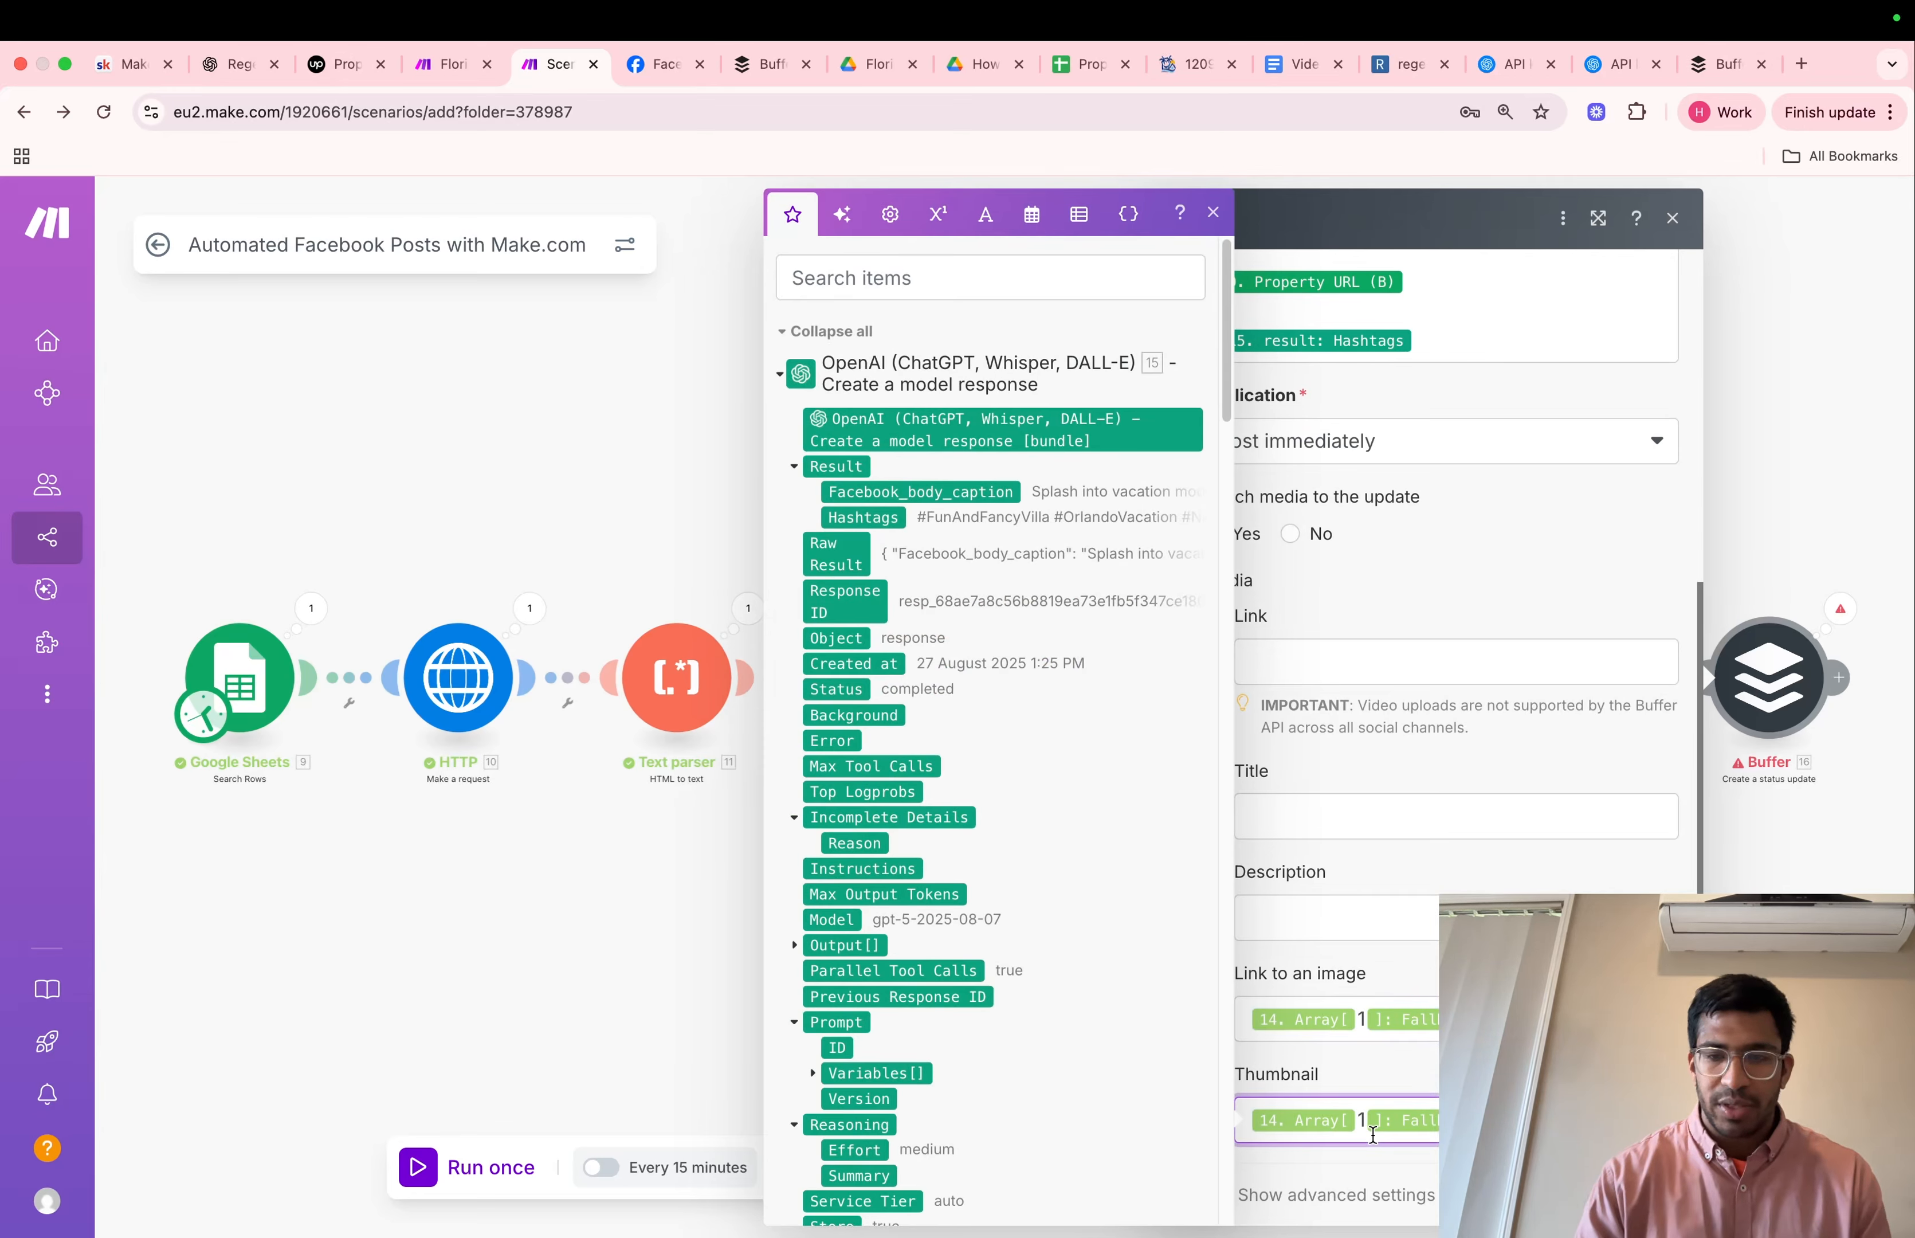
{"action": "left_click", "coordinate": [1499, 213]}
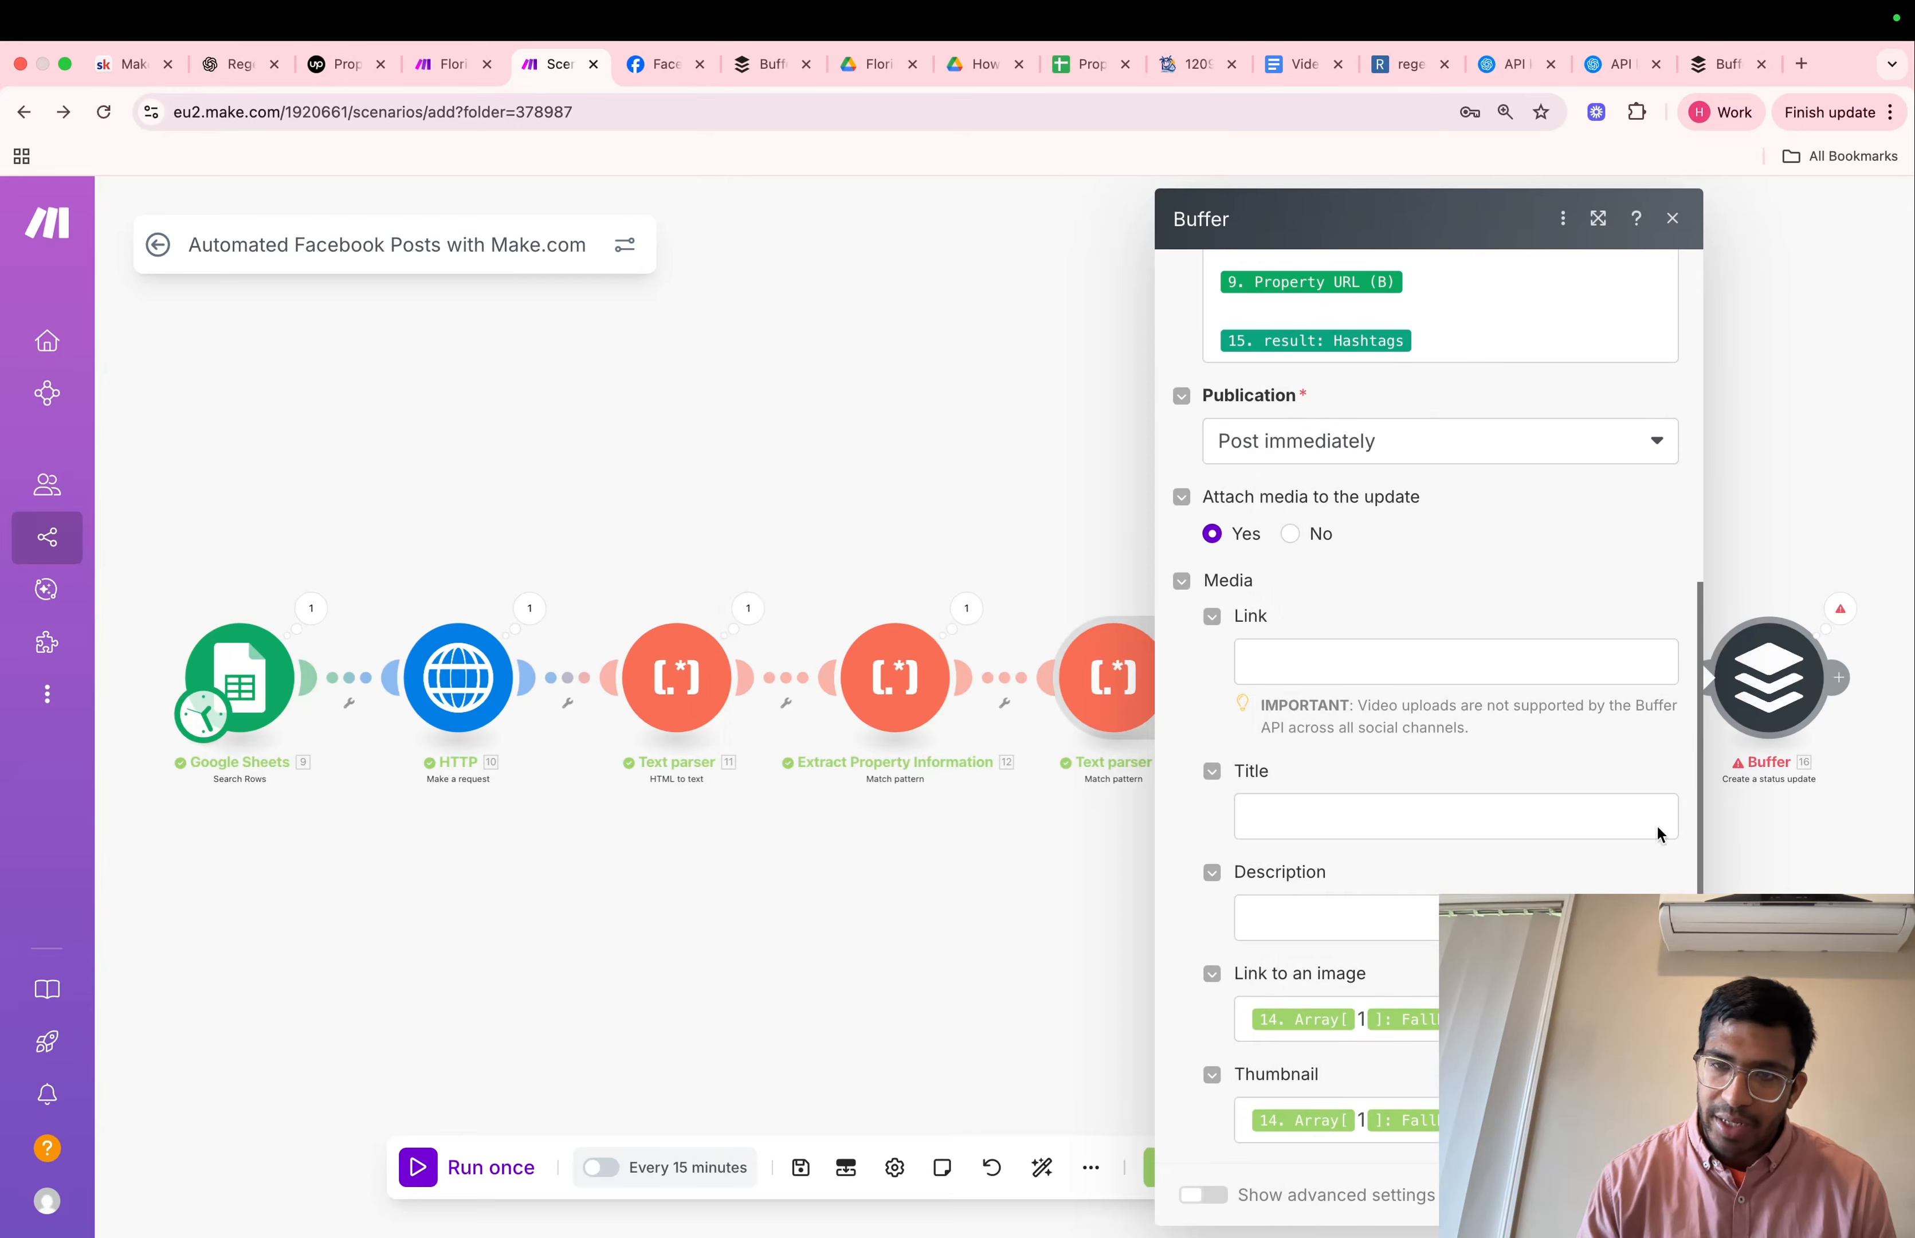
Set the Buffer module's publication option to Add an update to the top of the queue and run the scenario once
{"action": "left_click", "coordinate": [1410, 438]}
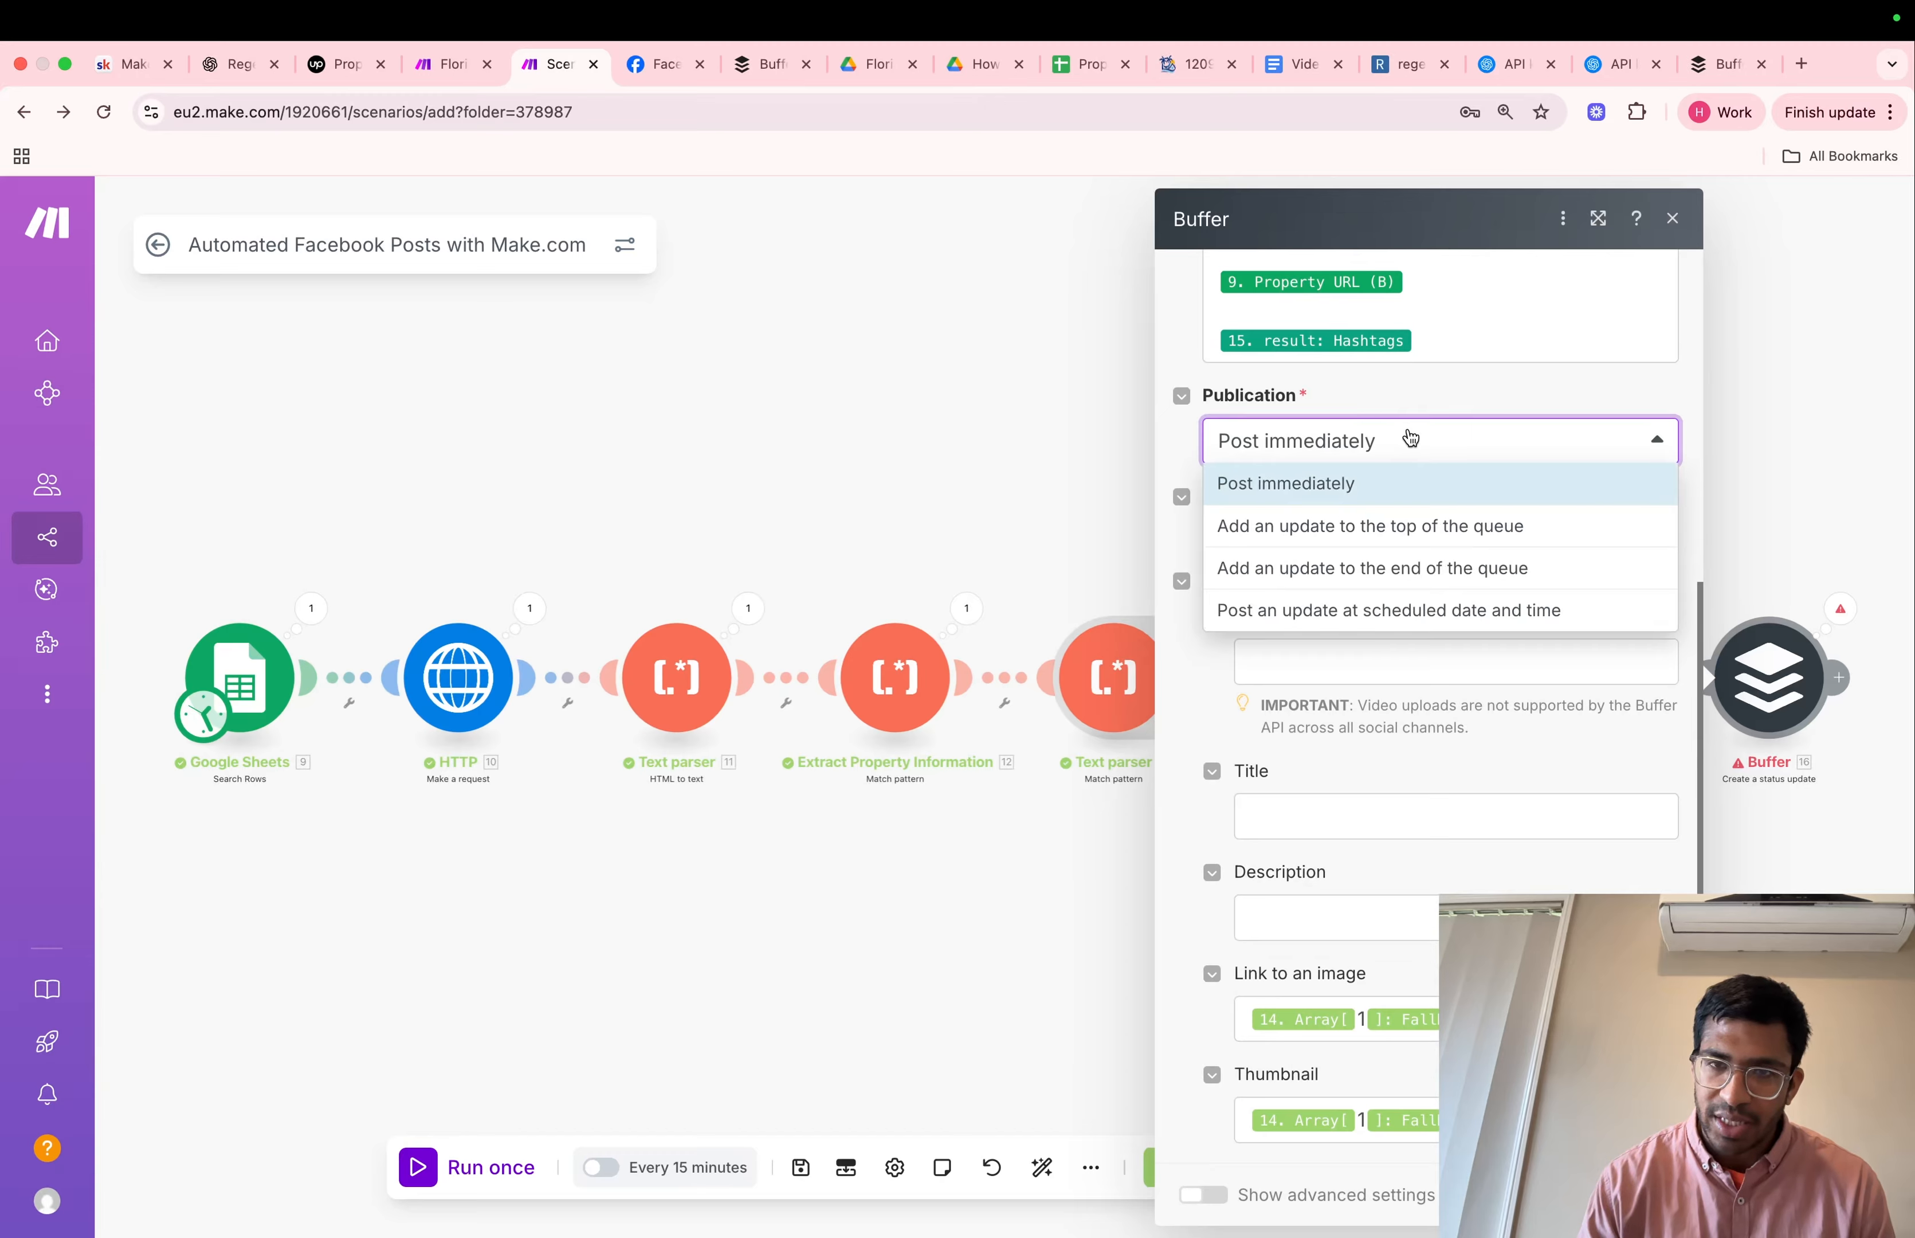
{"action": "left_click", "coordinate": [1376, 531]}
{"action": "left_click", "coordinate": [474, 1168]}
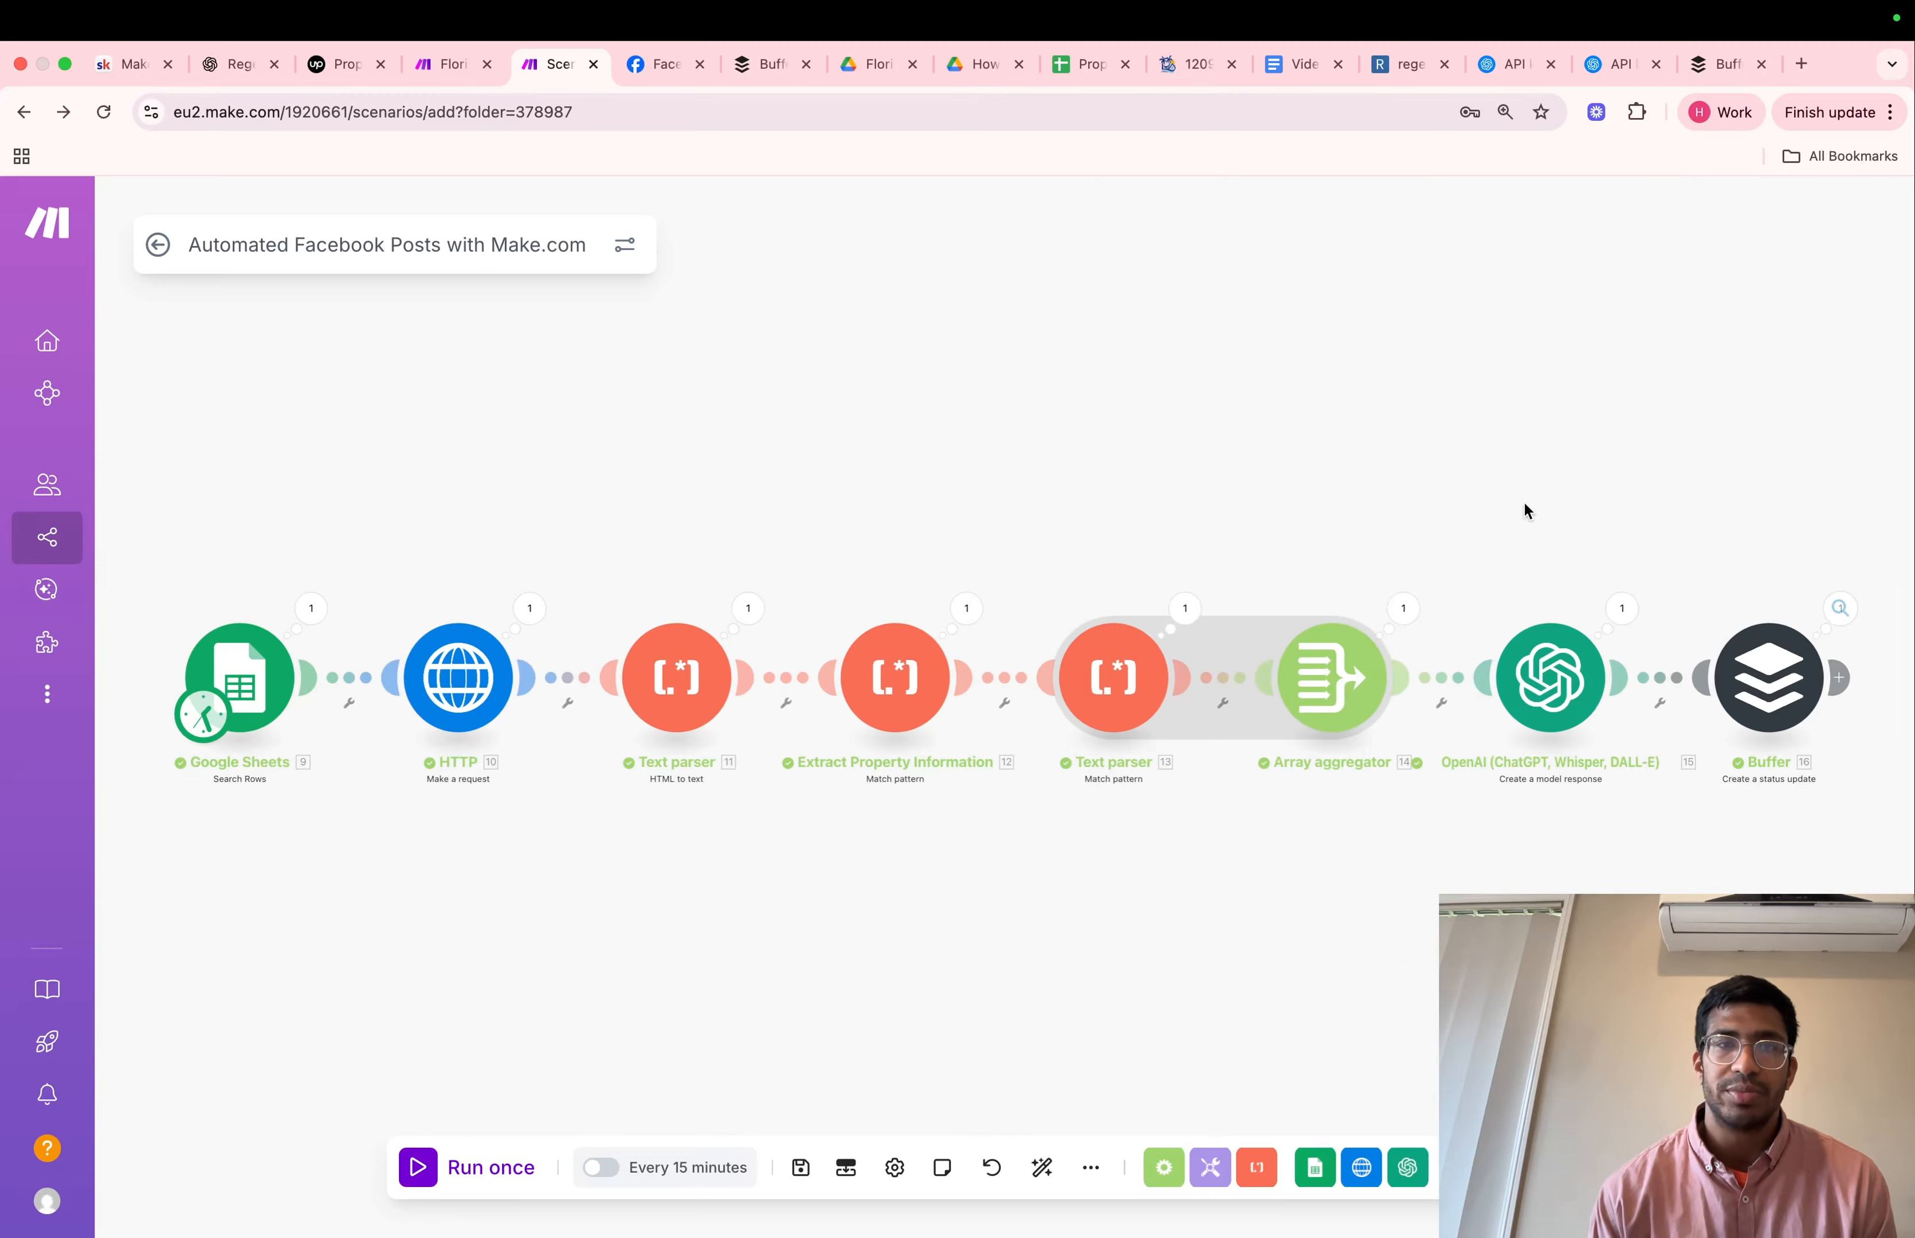
Switch to Buffer and review the full caption, property link, hashtags and image of the queued Flowlamina Test post
{"action": "left_click", "coordinate": [809, 77]}
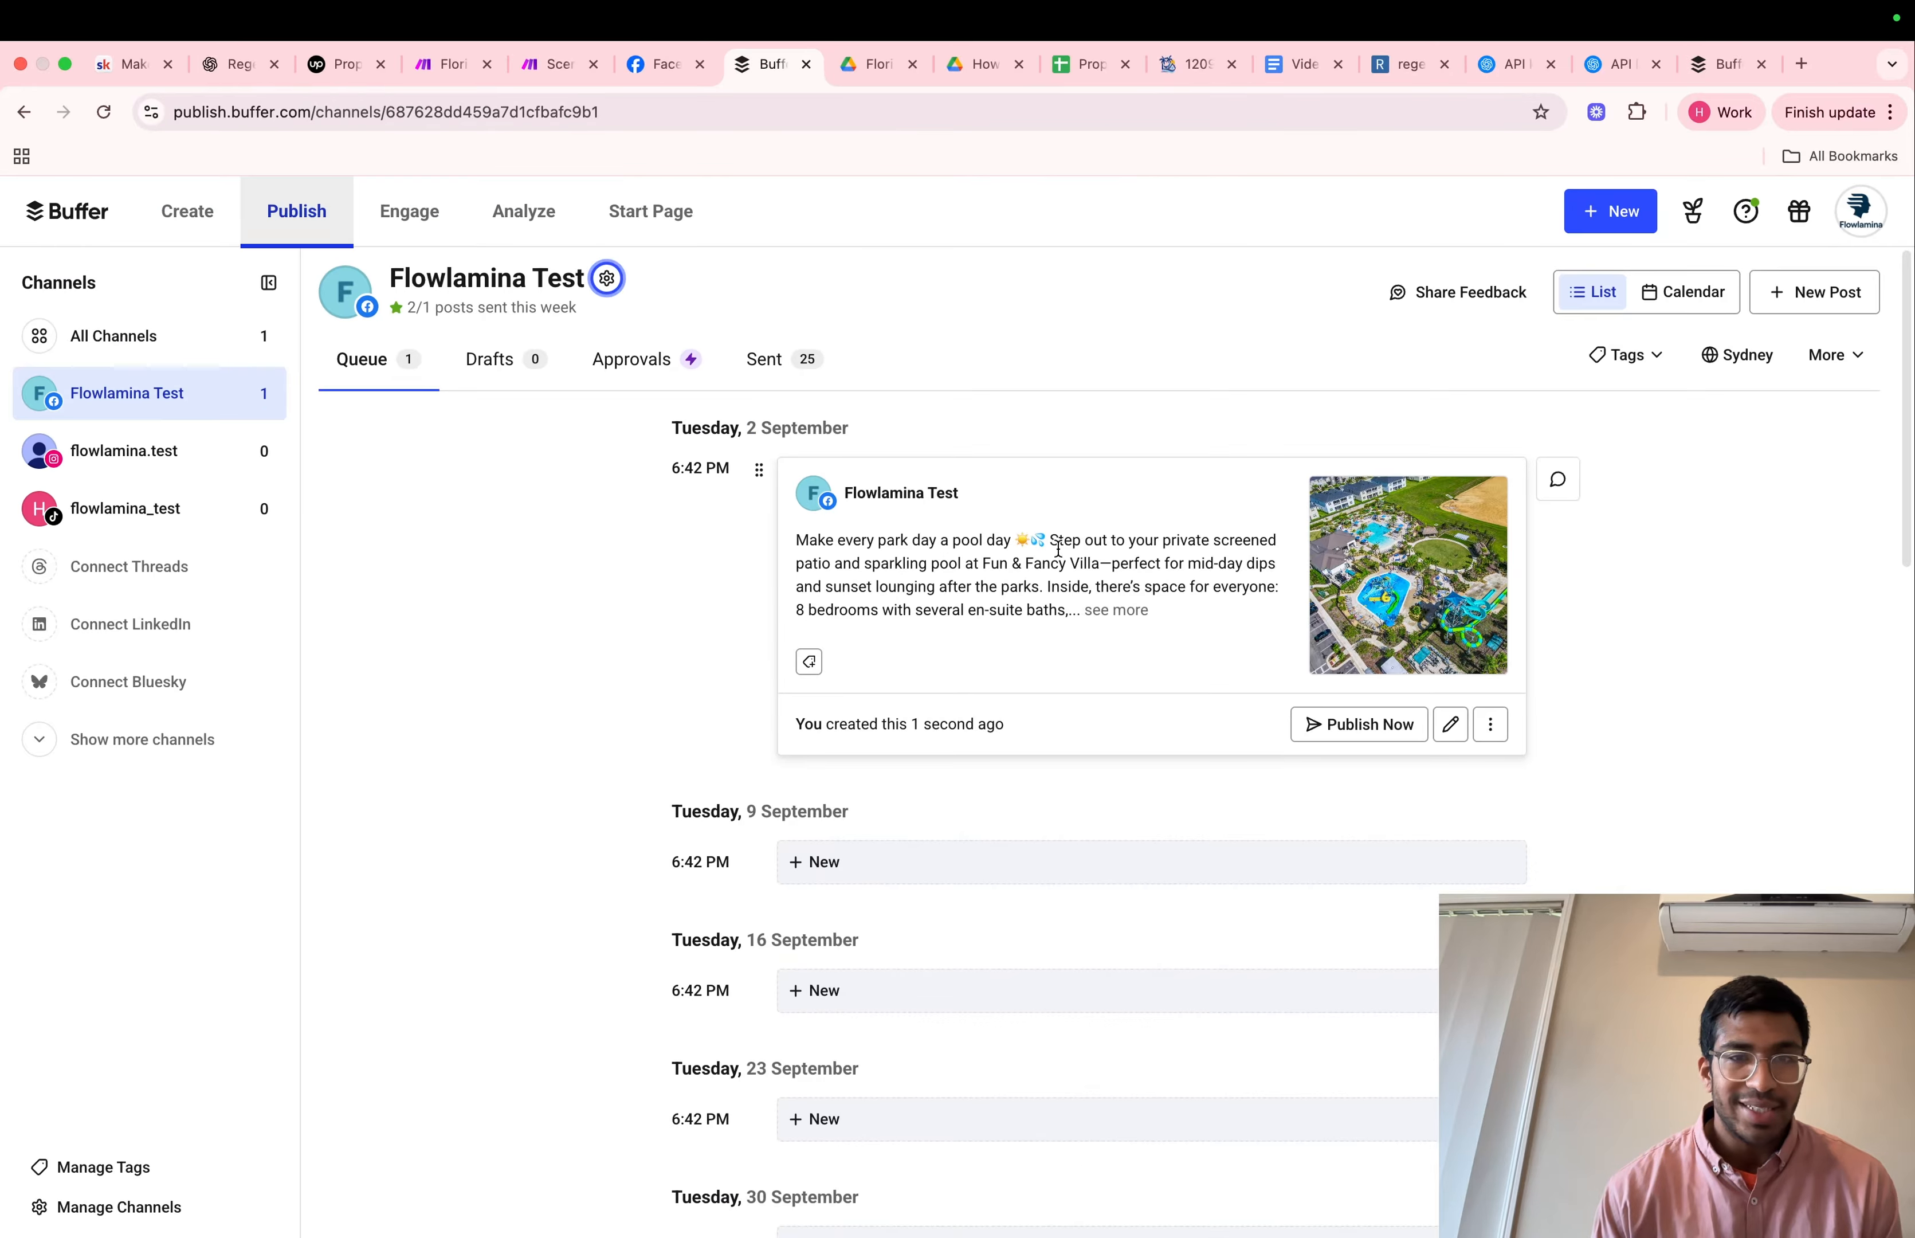
{"action": "left_click", "coordinate": [1124, 613]}
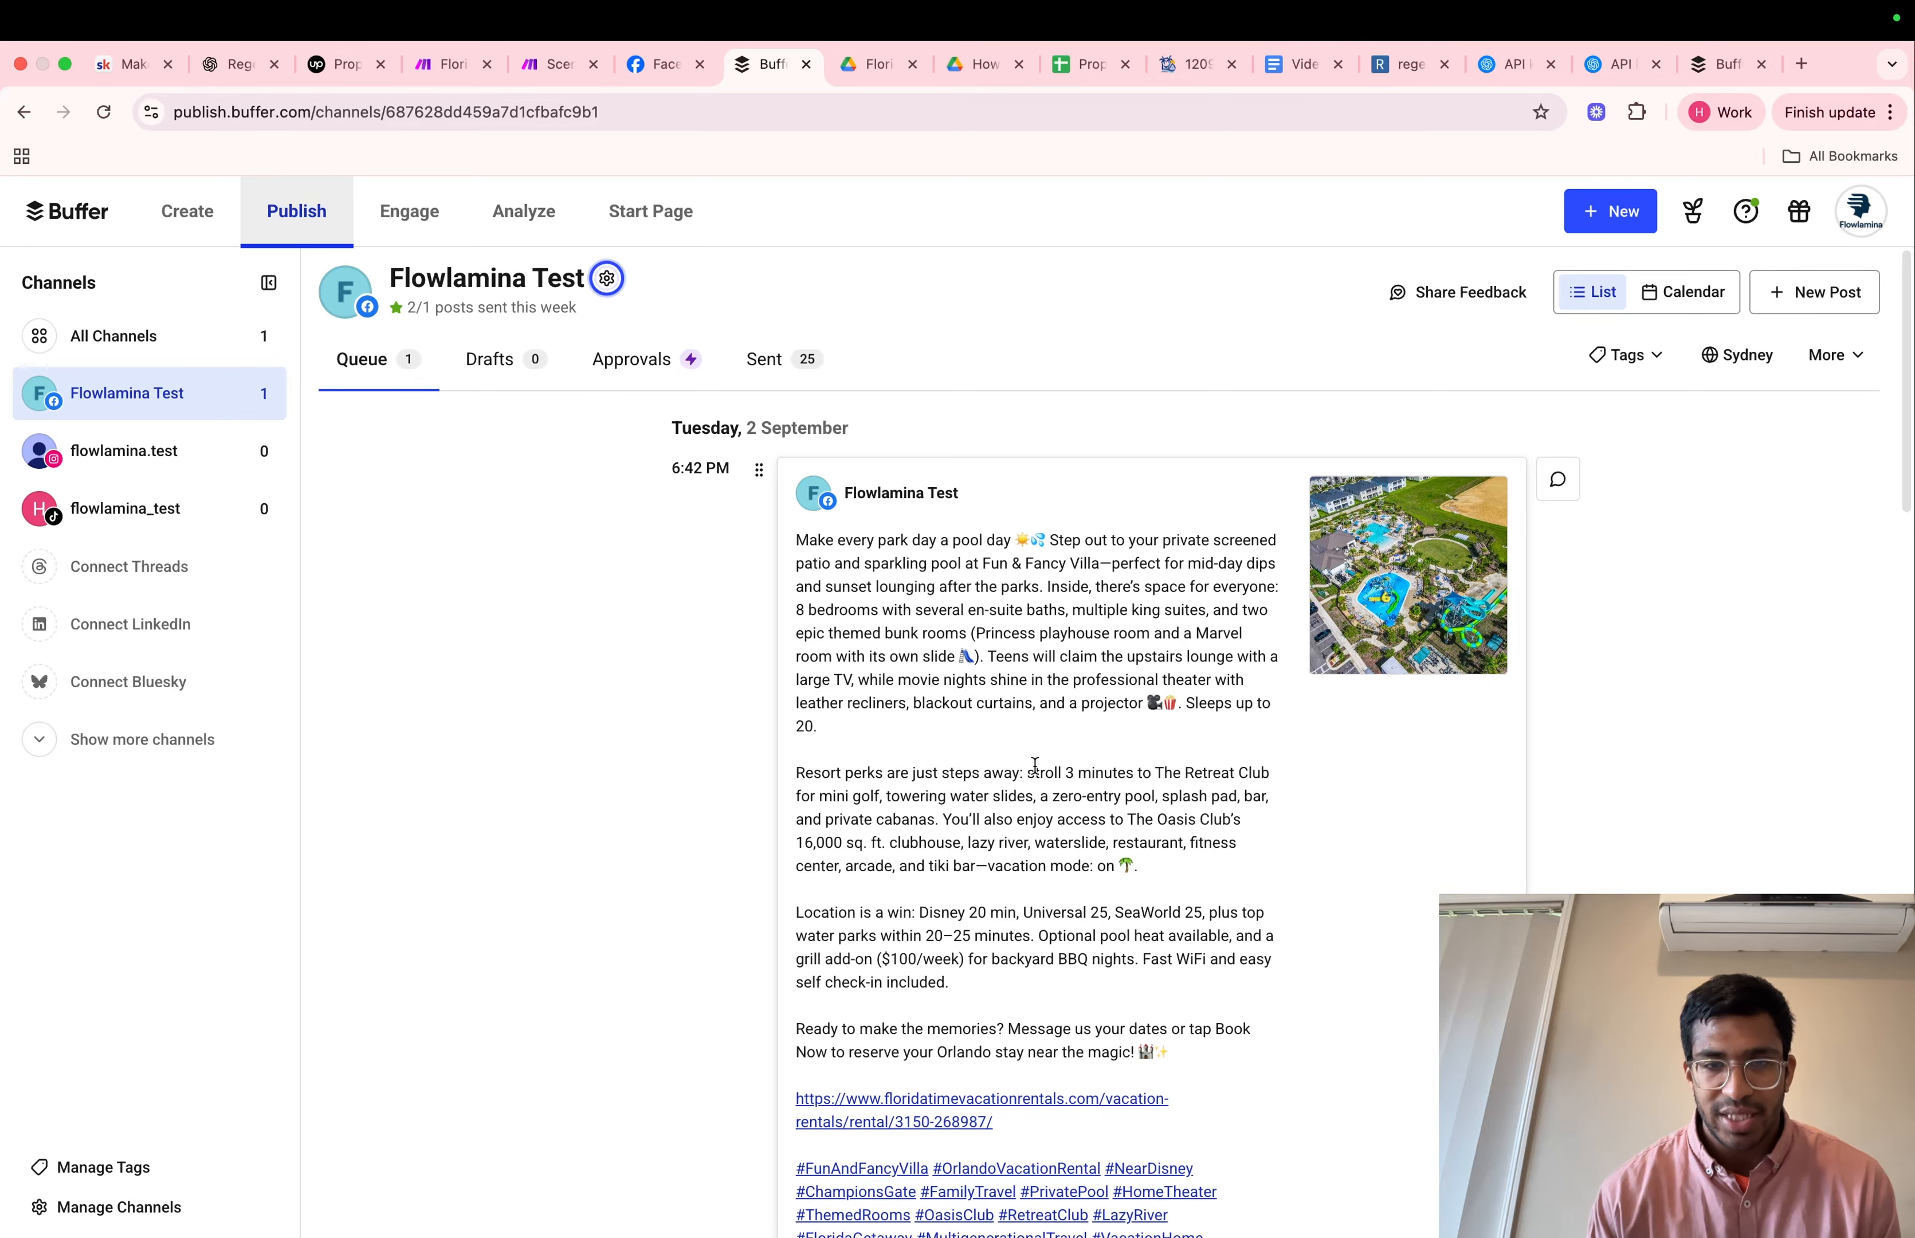
{"action": "scroll", "coordinate": [1035, 764], "scroll_direction": "down", "scroll_amount": 1}
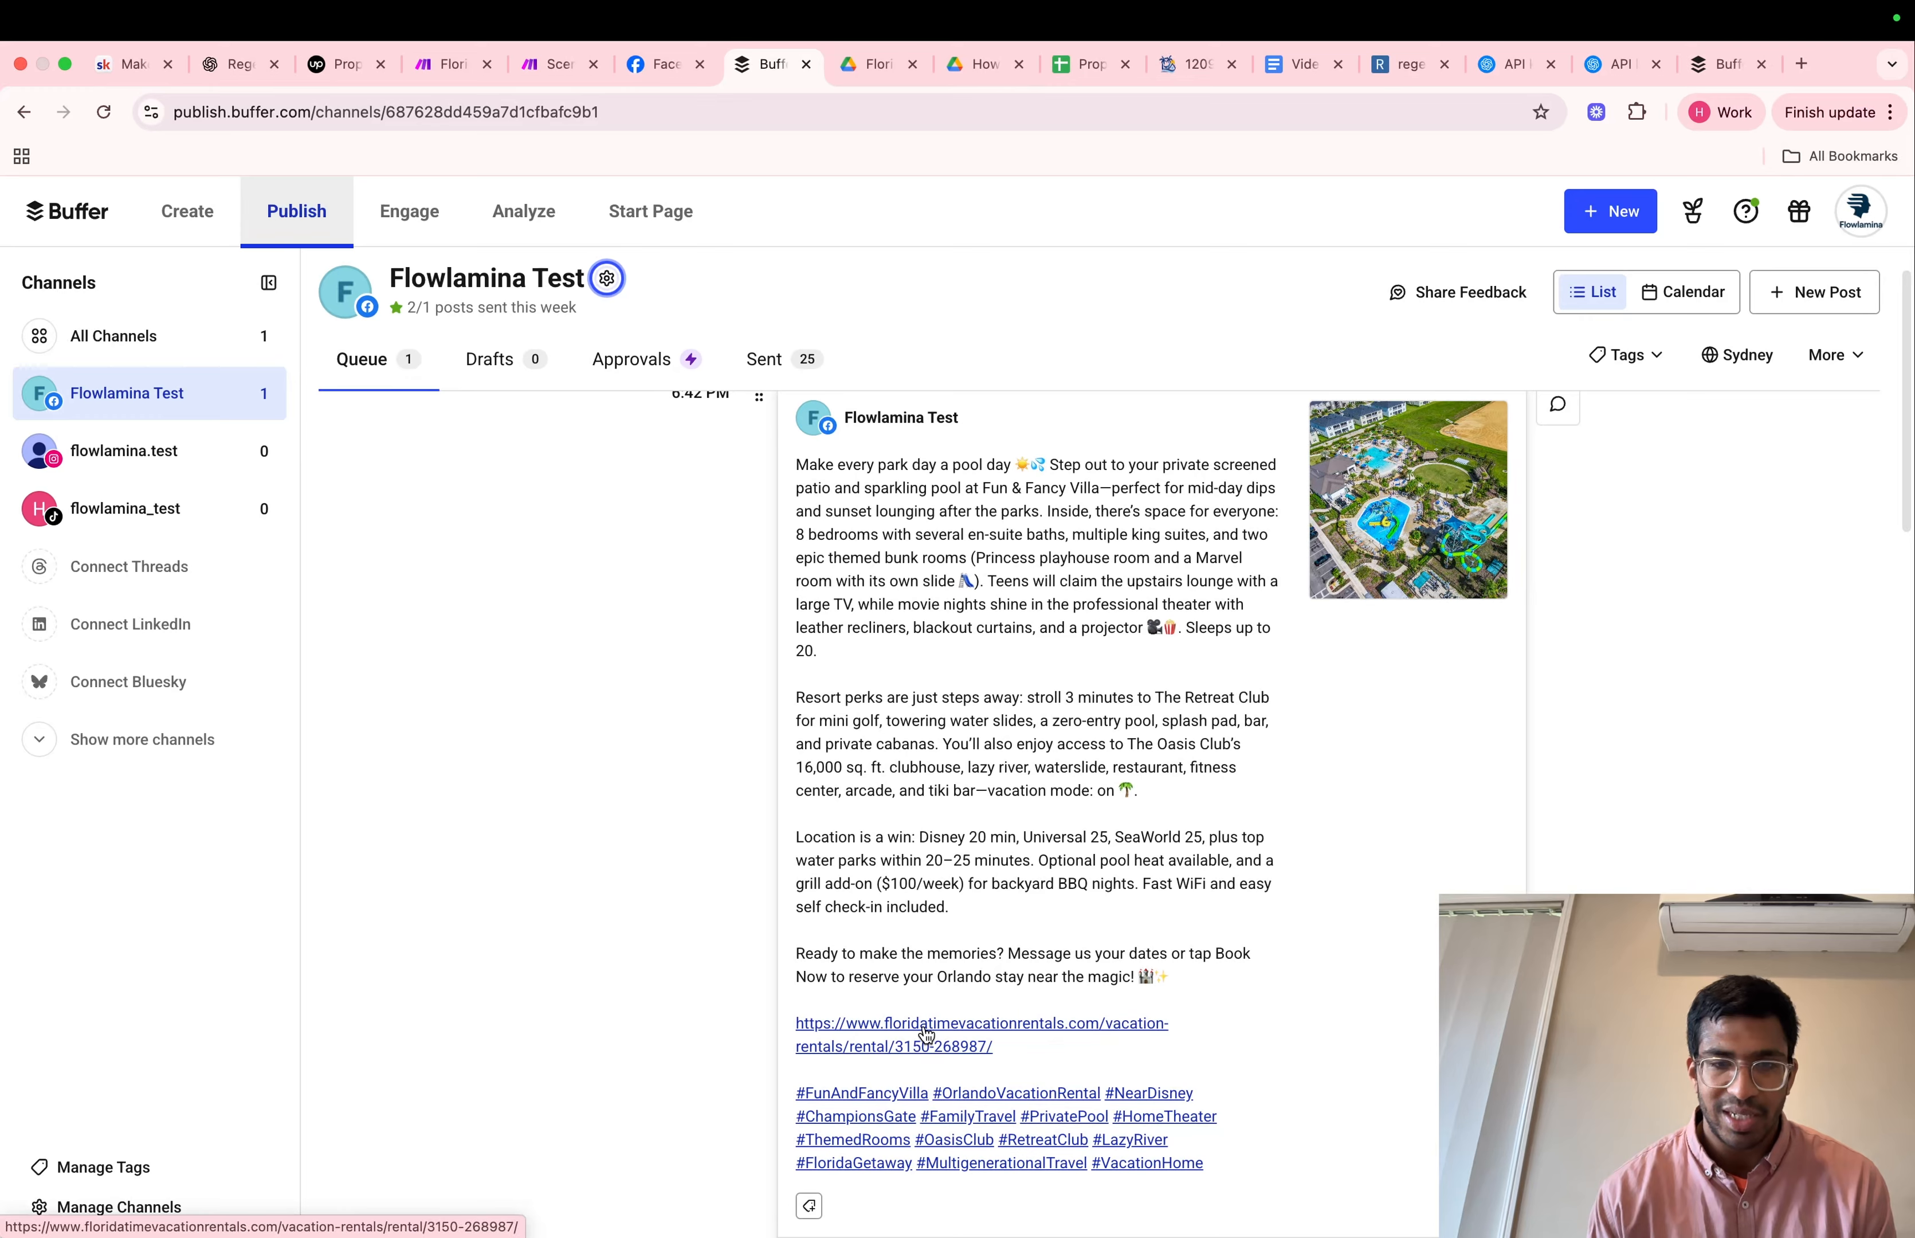
{"action": "scroll", "coordinate": [926, 1031], "scroll_direction": "down", "scroll_amount": 1}
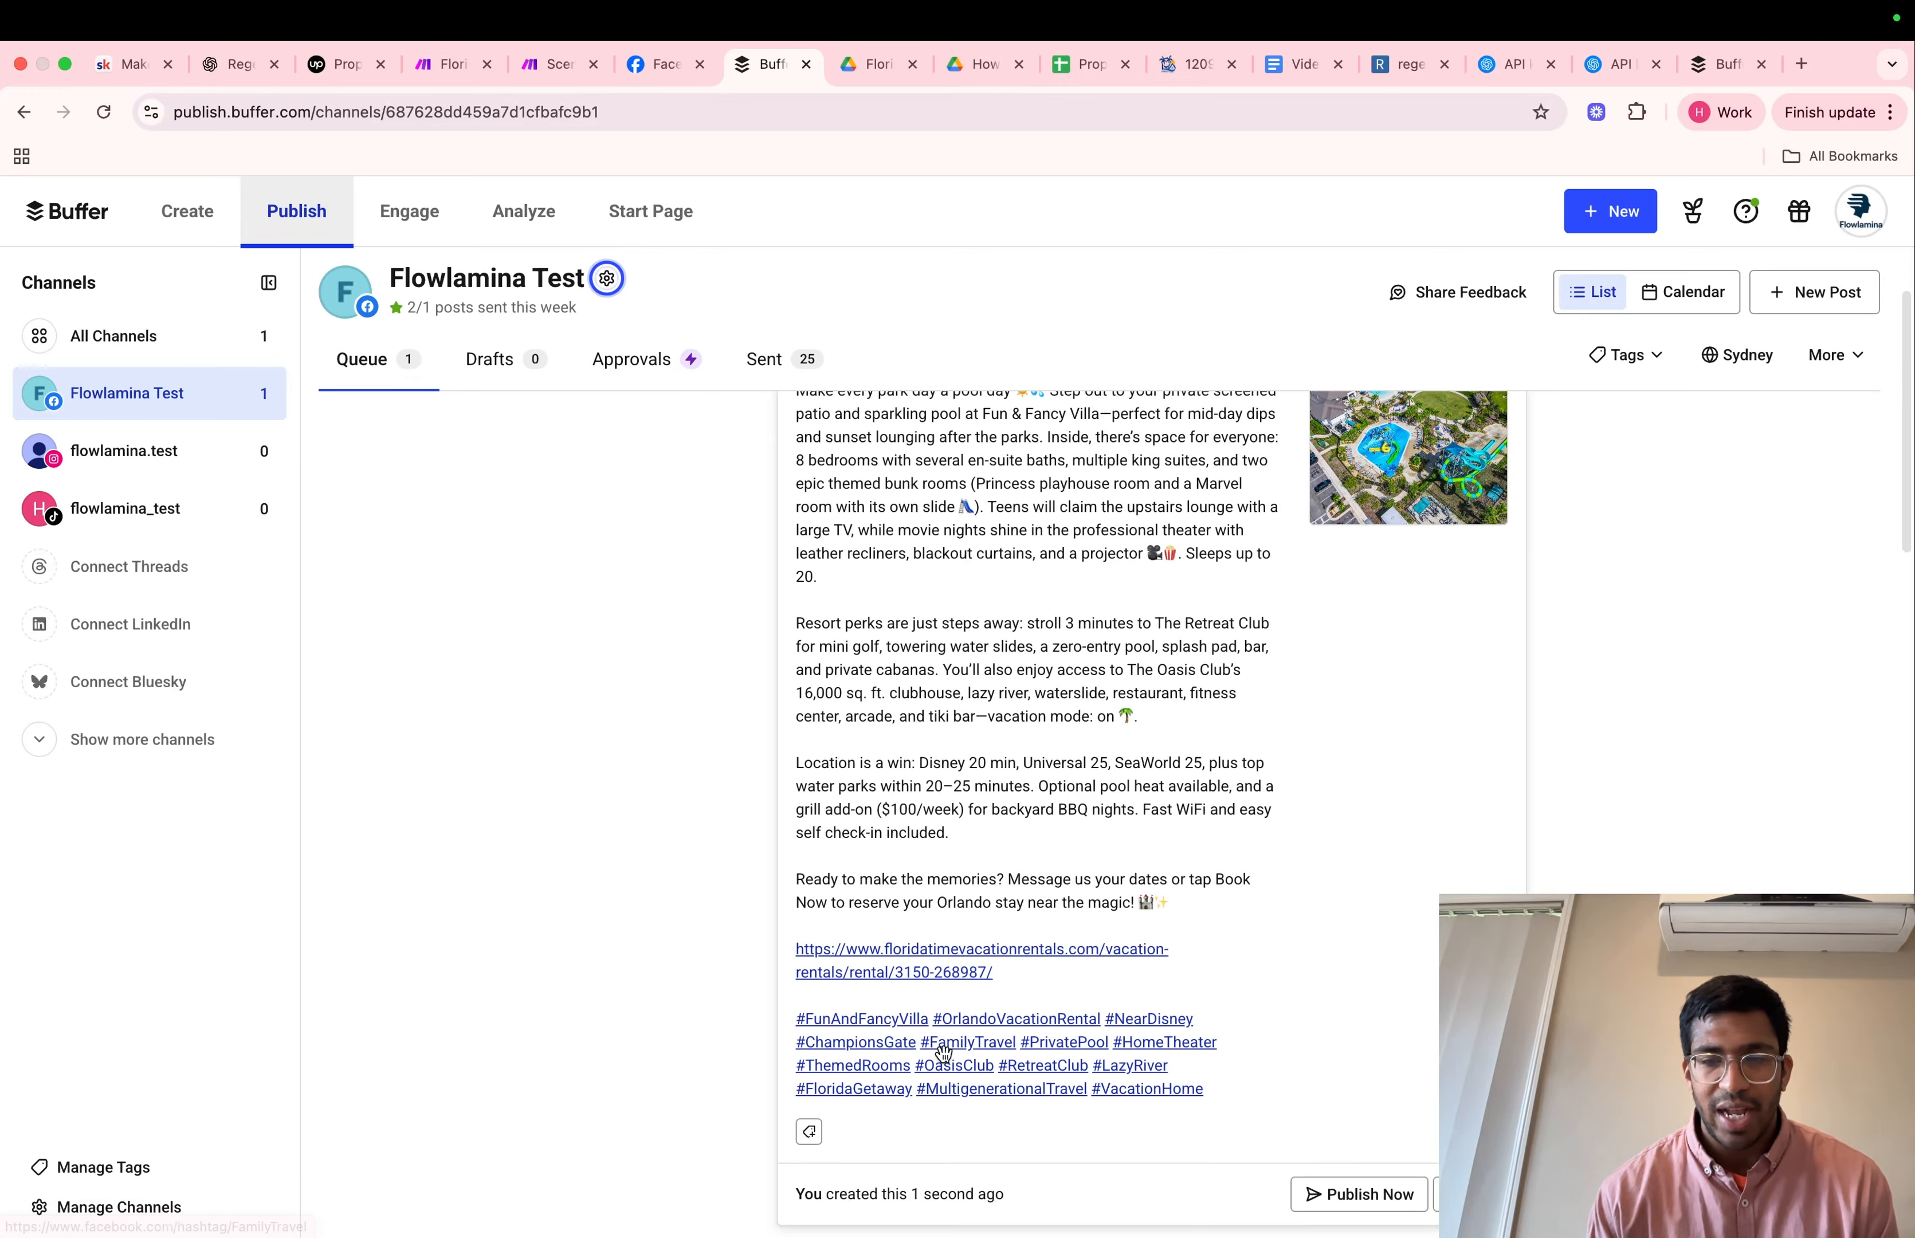
{"action": "scroll", "coordinate": [1263, 1059], "scroll_direction": "down", "scroll_amount": 1}
{"action": "scroll", "coordinate": [1264, 1059], "scroll_direction": "down", "scroll_amount": 1}
Open the queued post for editing, save it without changing the text, and publish it immediately
{"action": "left_click", "coordinate": [1453, 1035]}
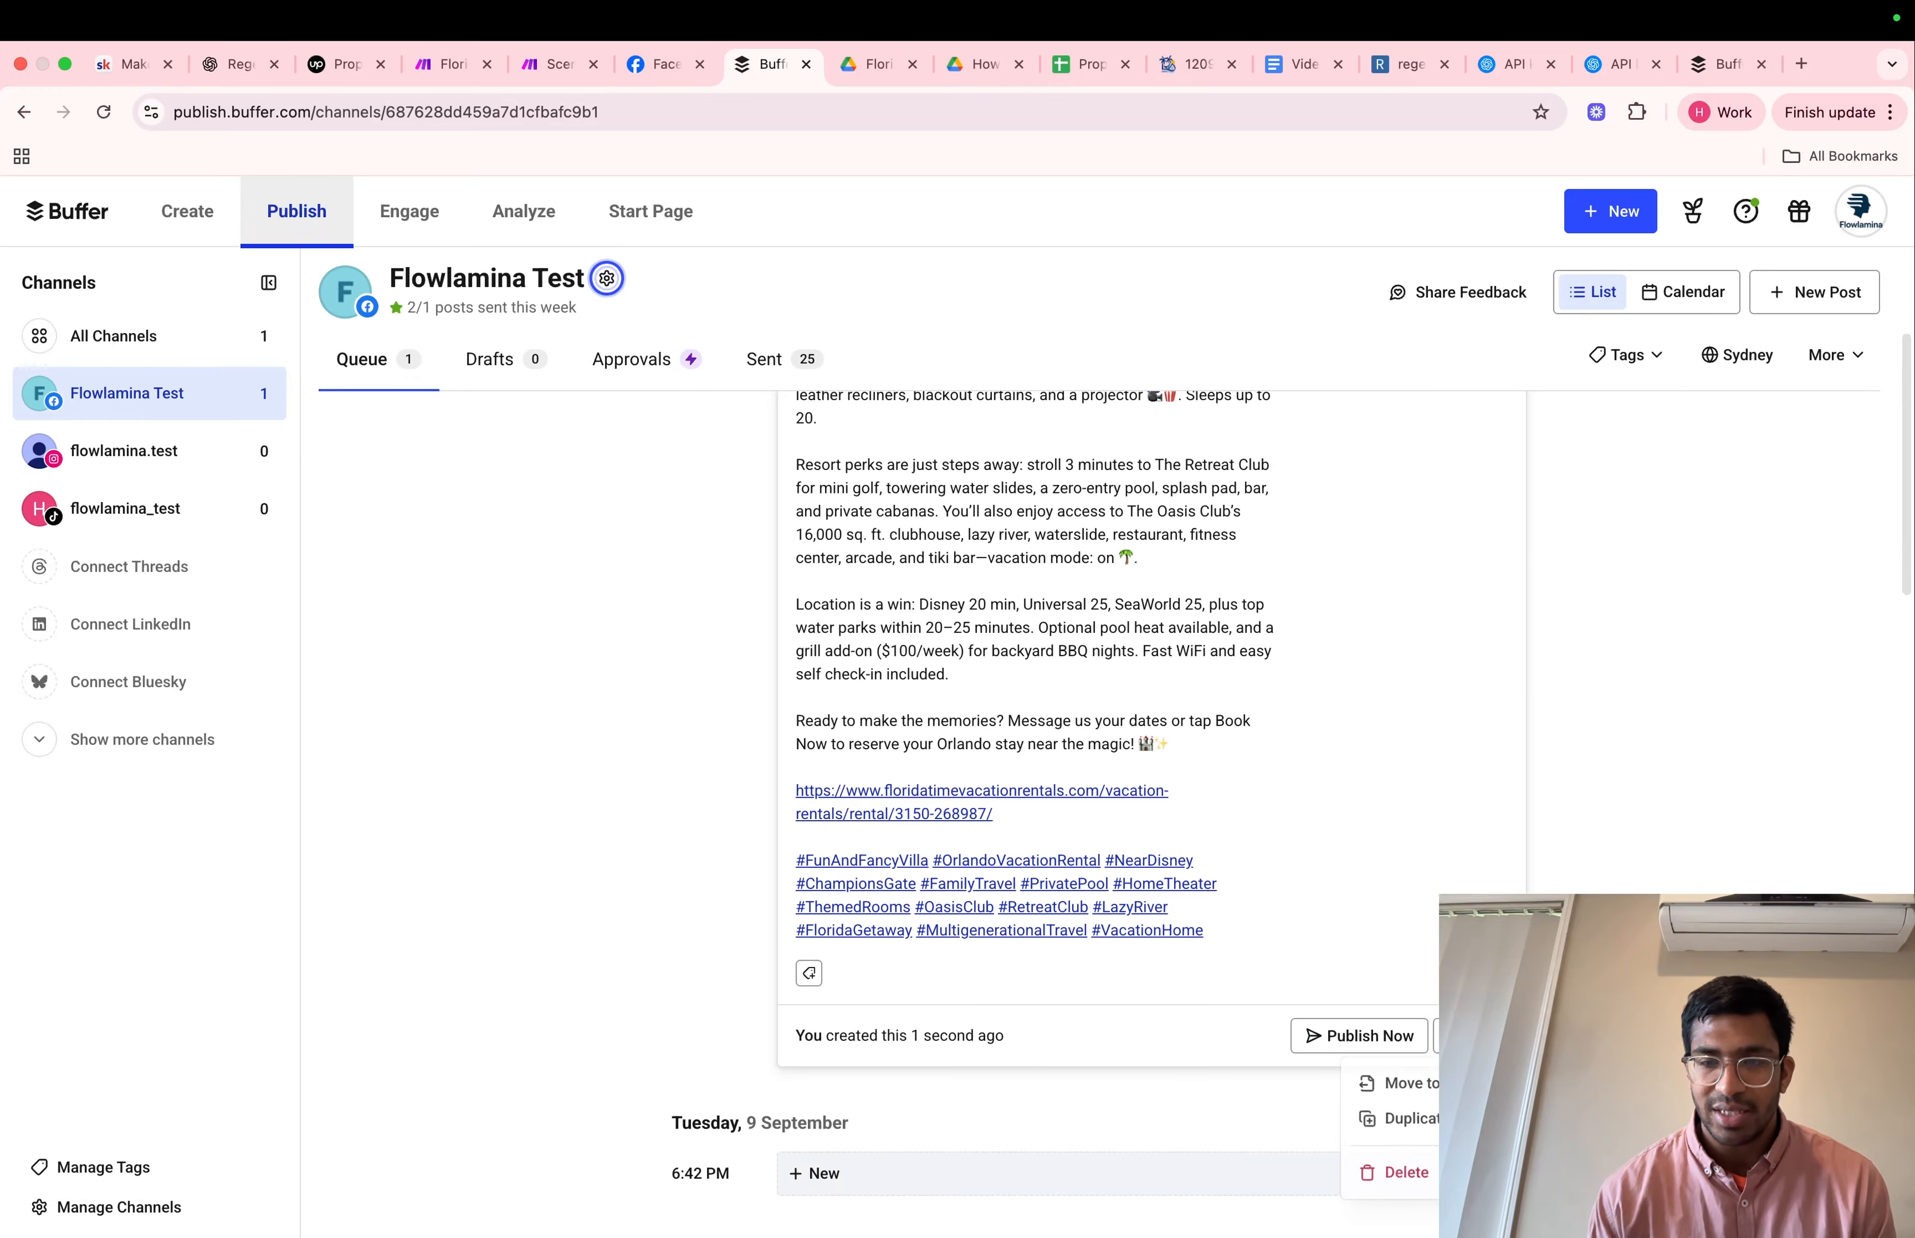
{"action": "left_click", "coordinate": [1459, 1036]}
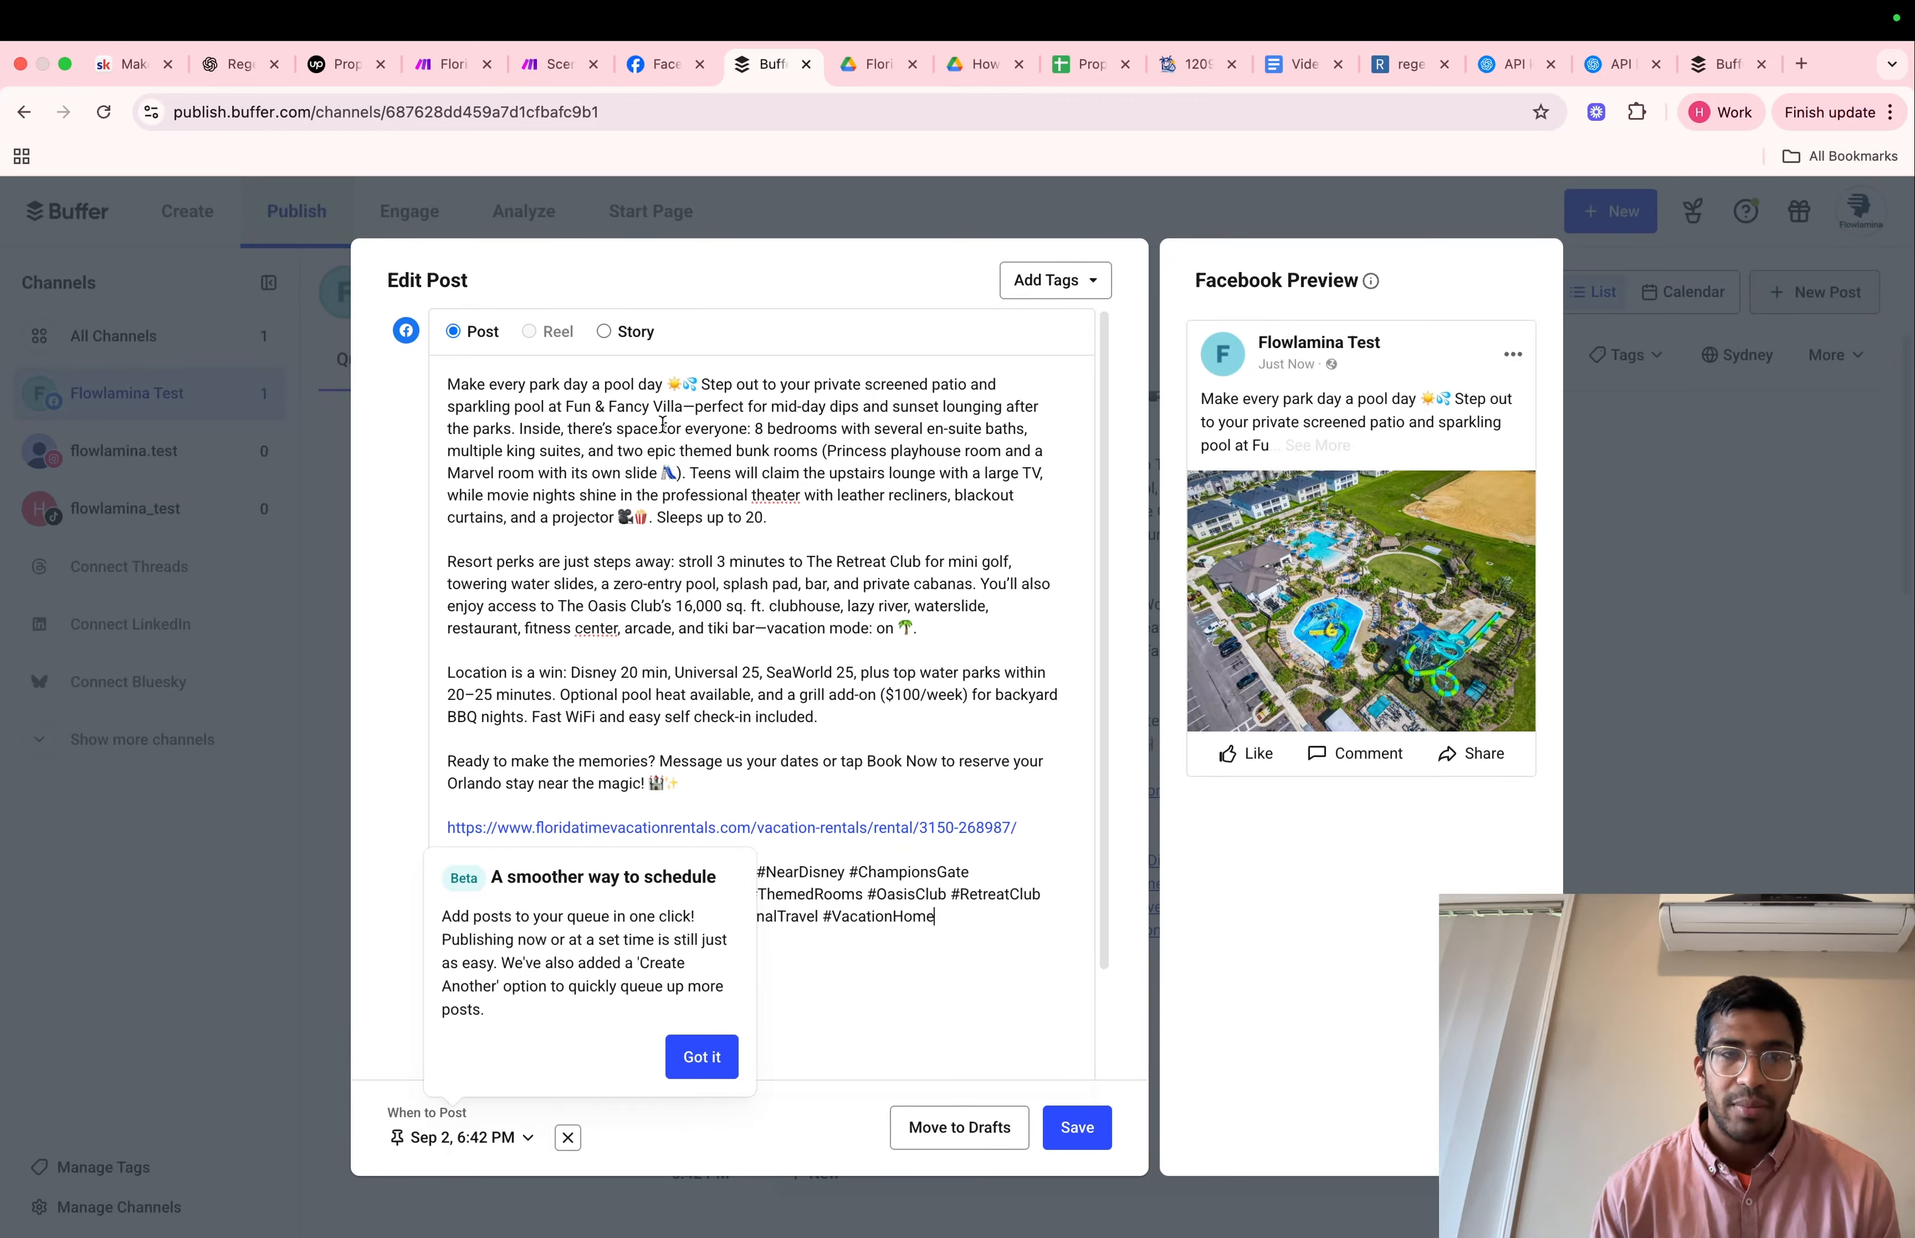
{"action": "left_click", "coordinate": [326, 484]}
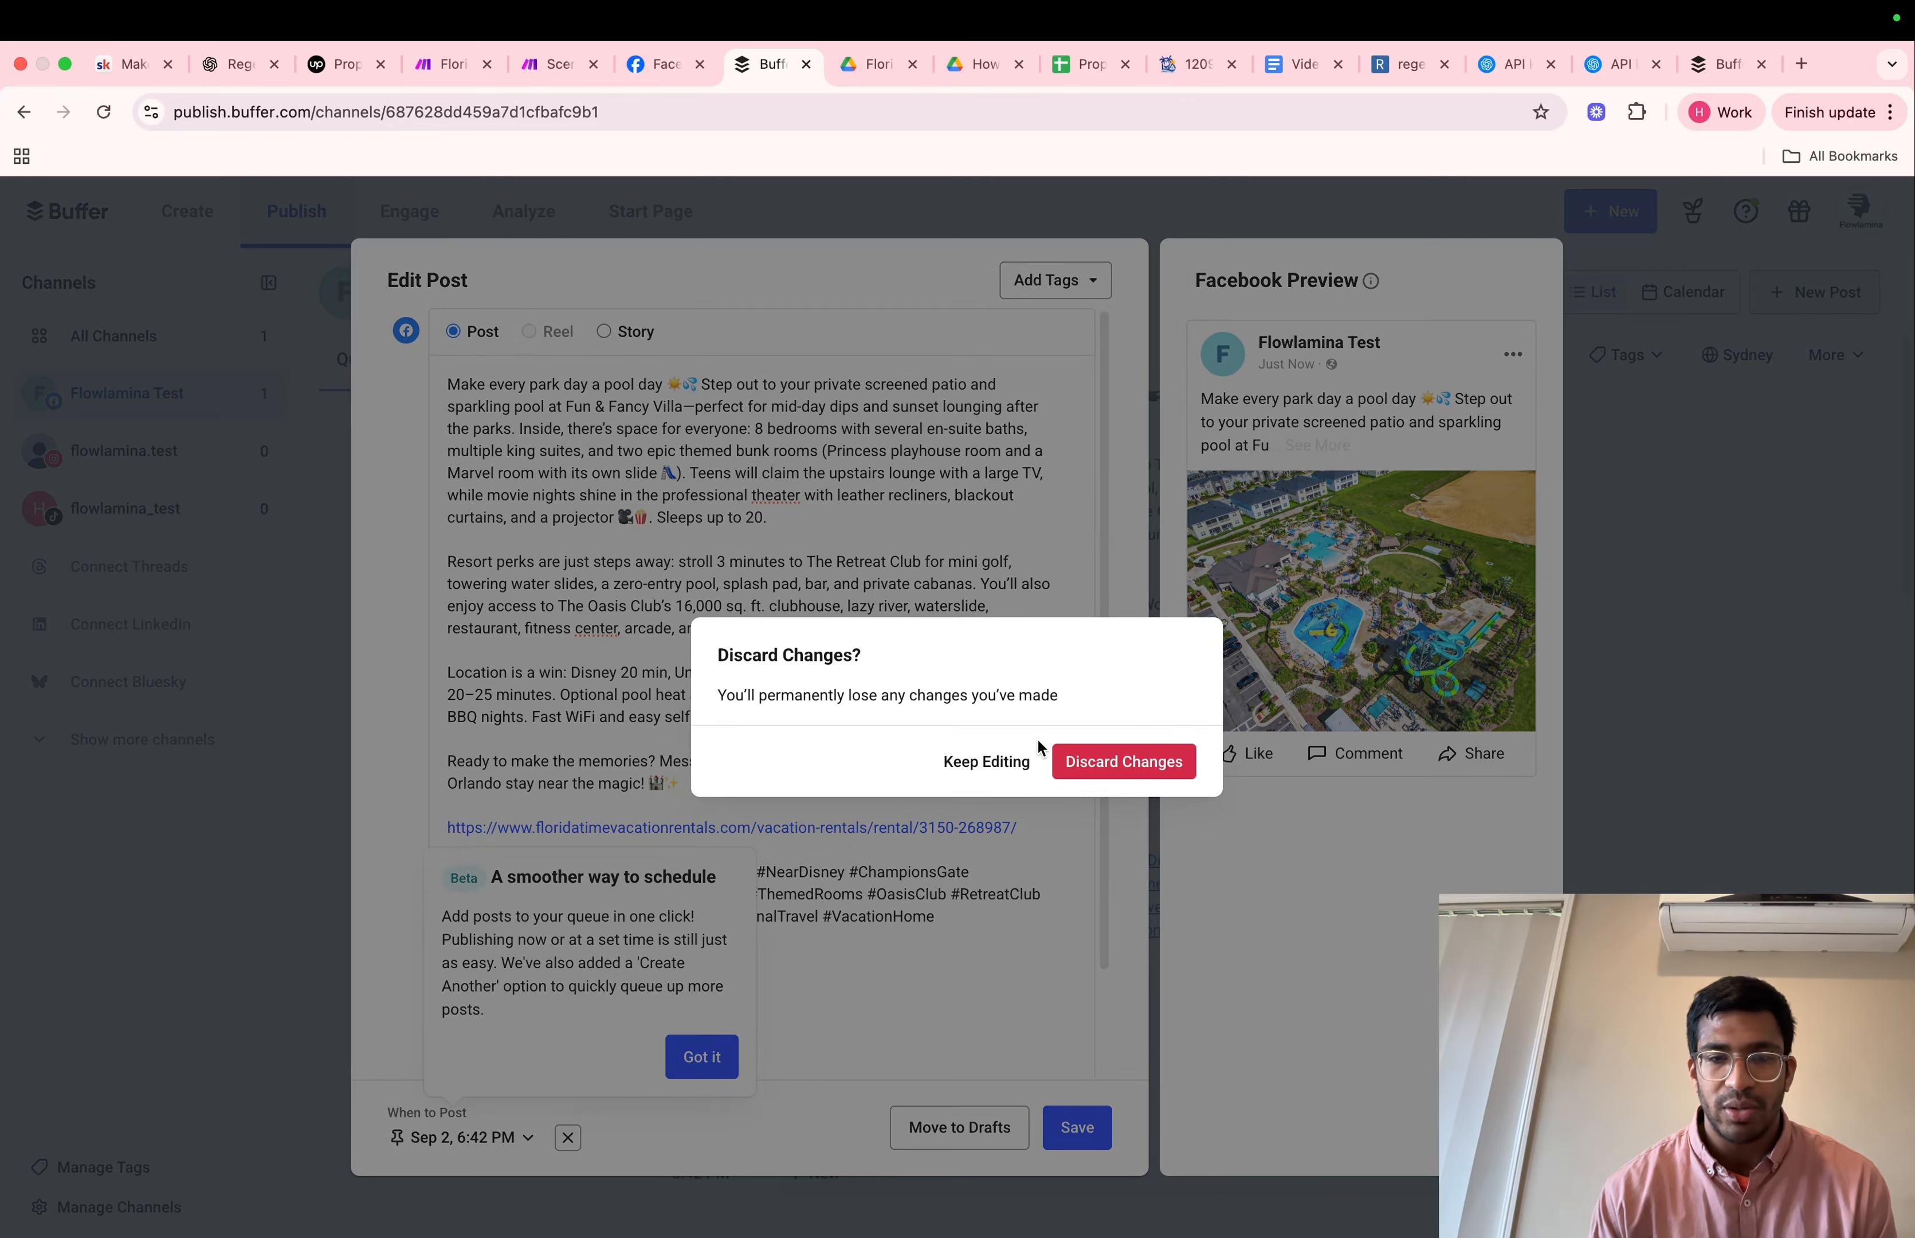
{"action": "left_click", "coordinate": [1032, 758]}
{"action": "left_click", "coordinate": [1088, 1128]}
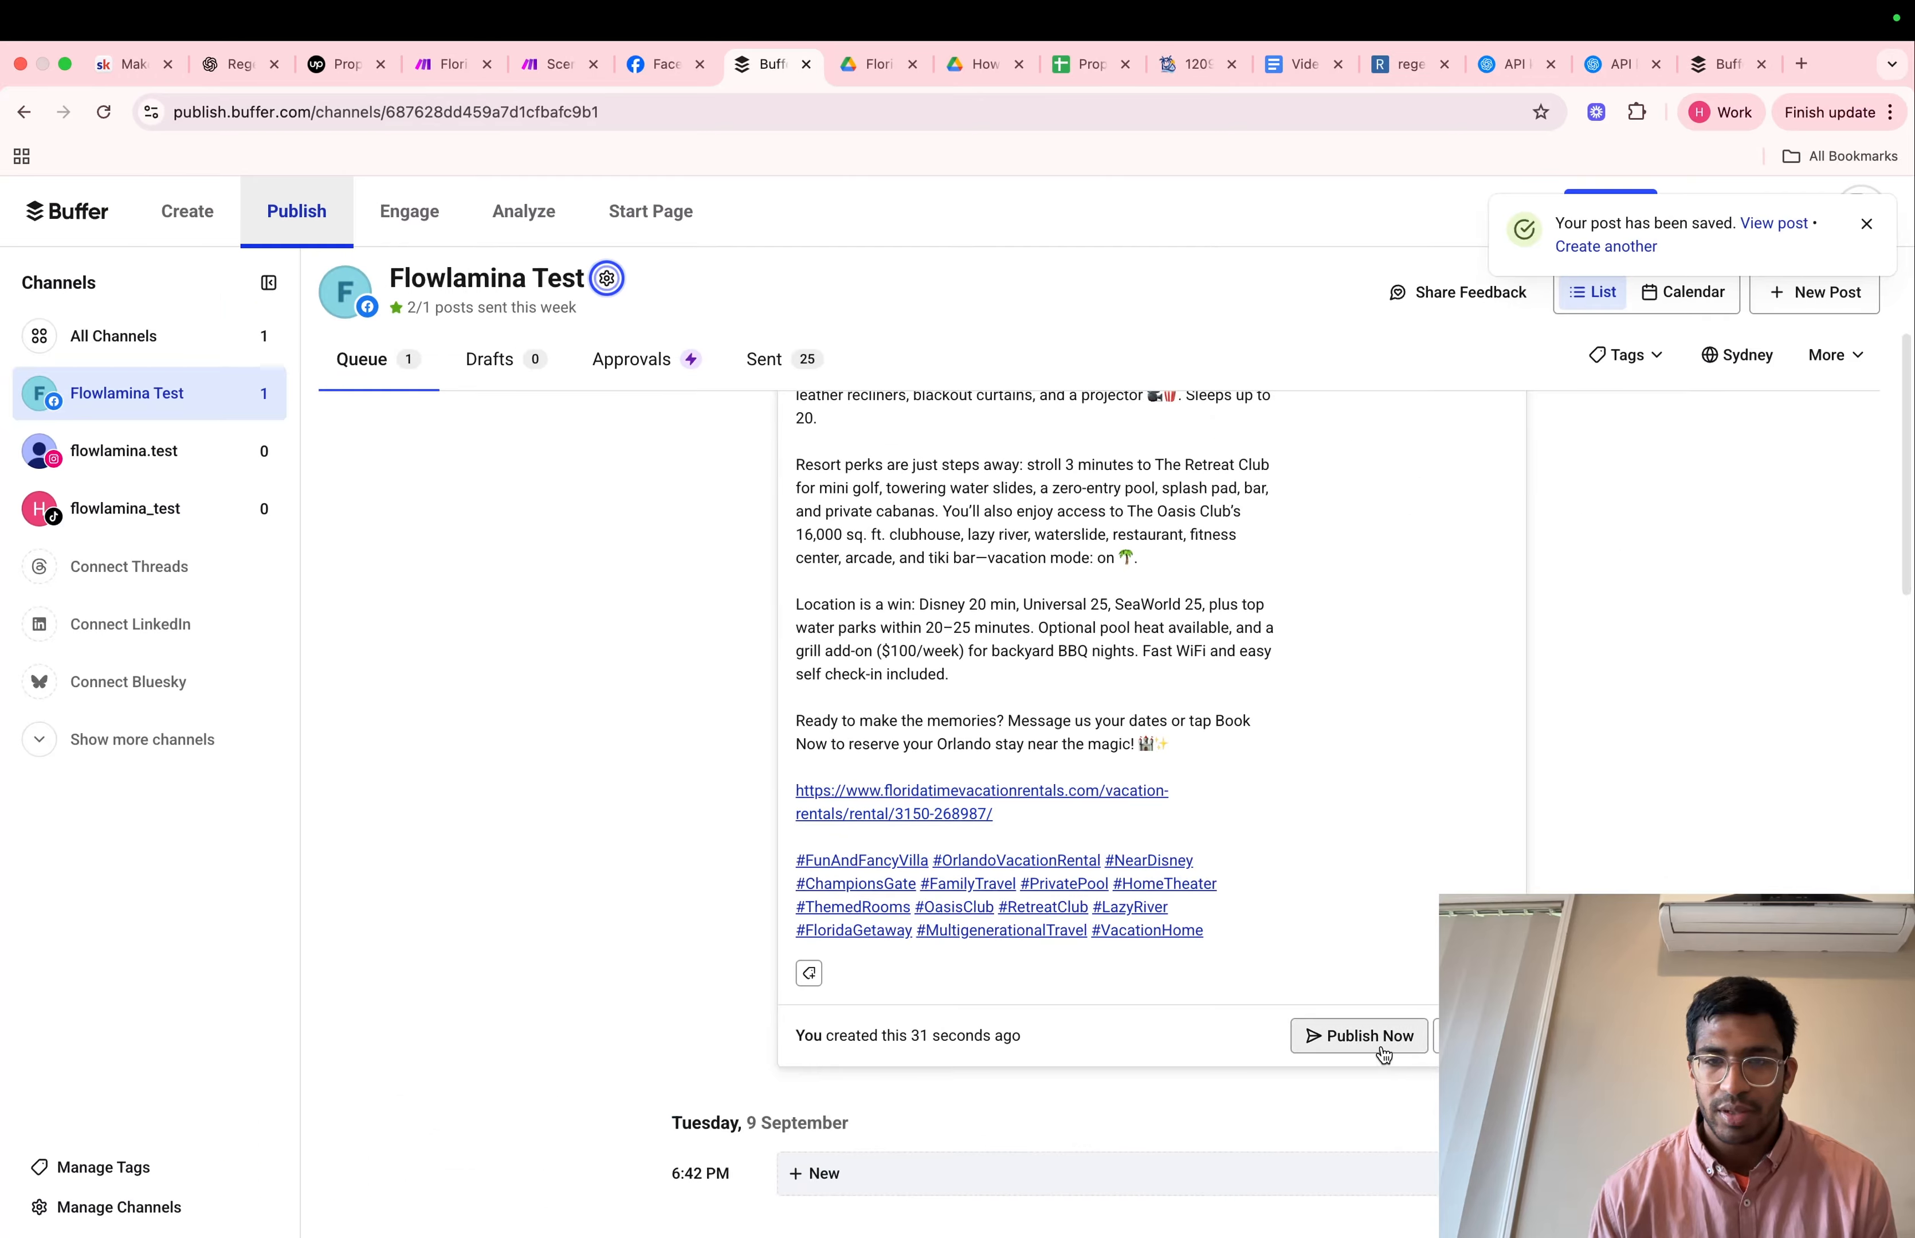
{"action": "left_click", "coordinate": [1381, 1046]}
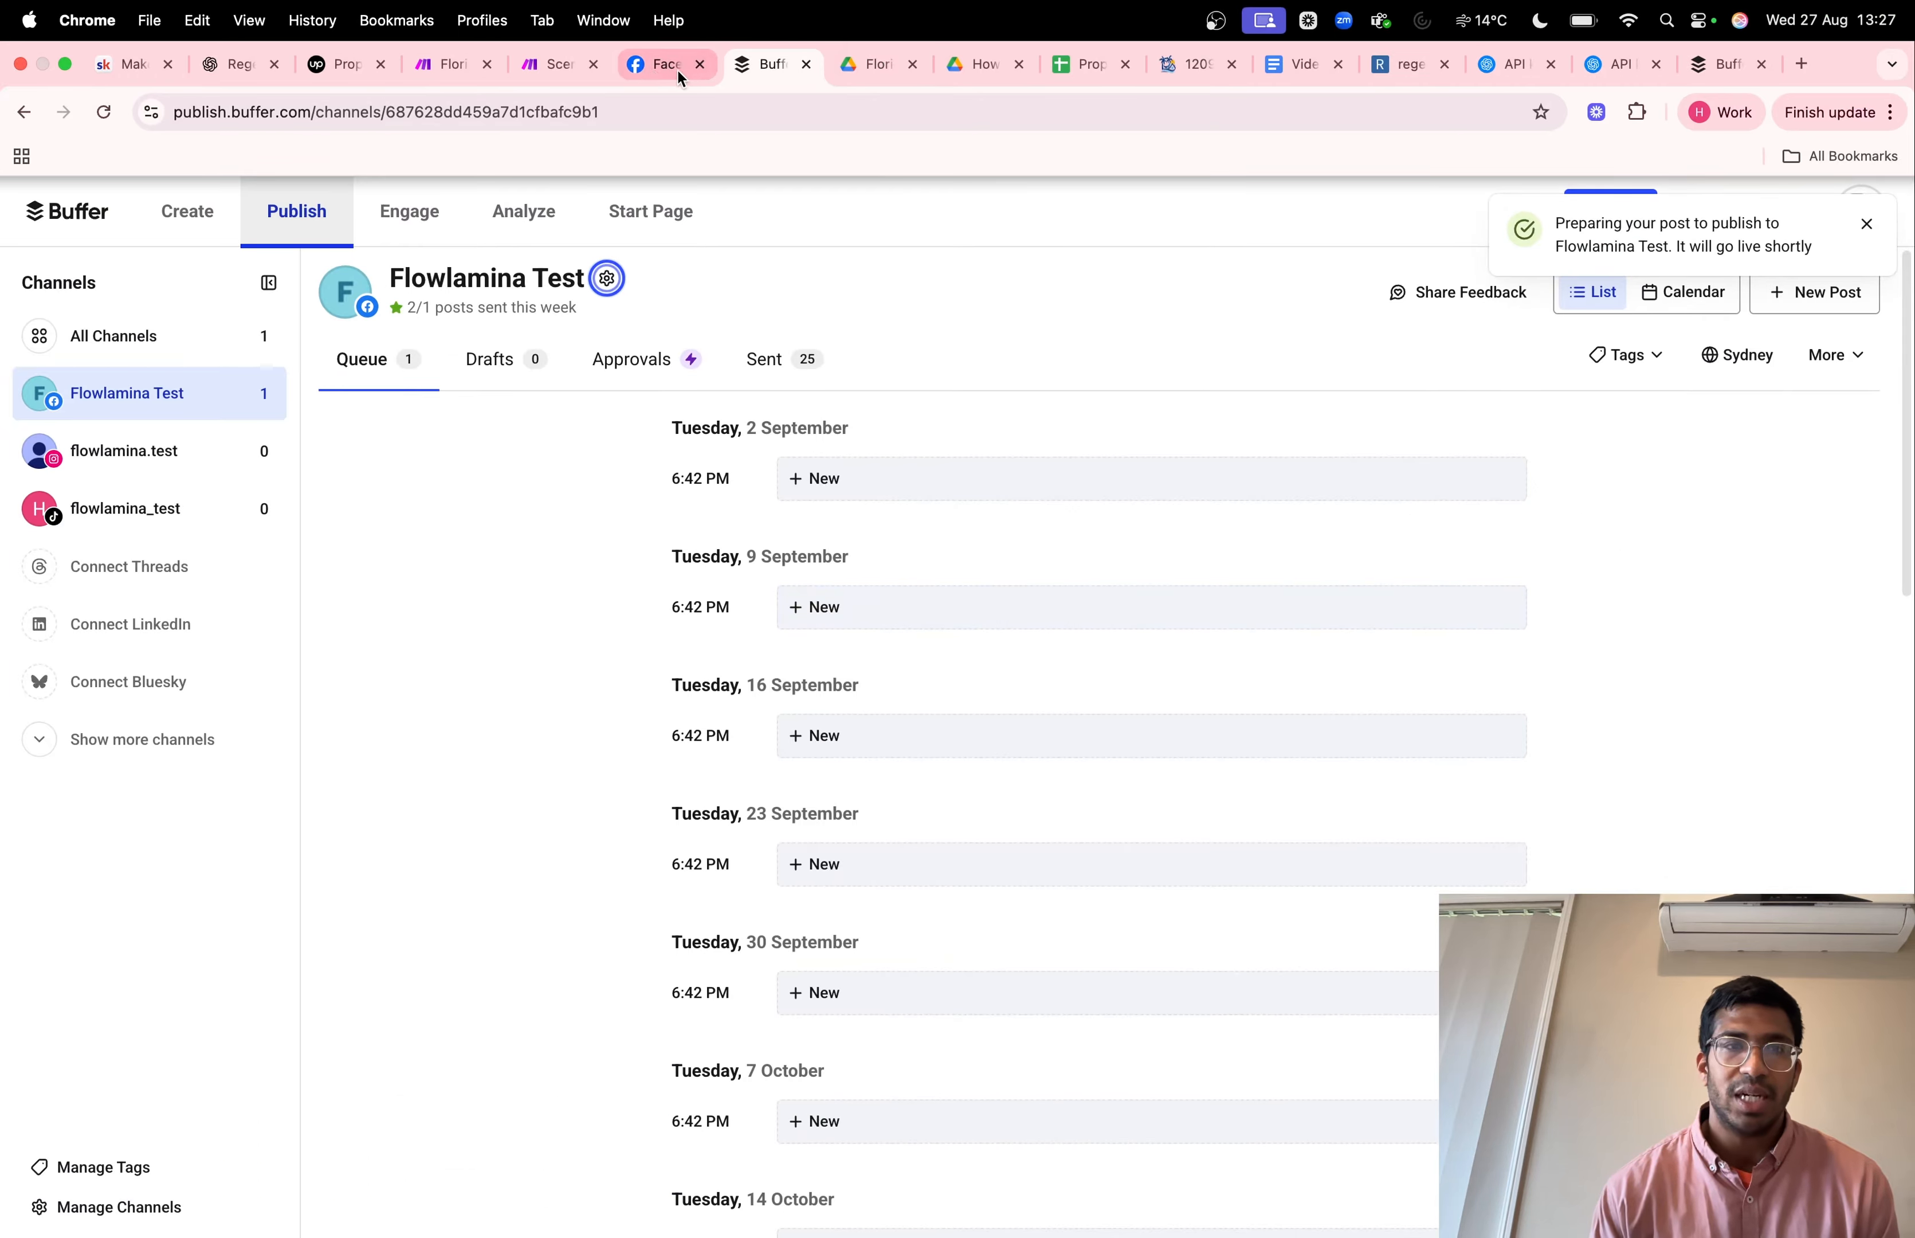
Examine the newest post's full caption, link and image on the Flowlamina Test Facebook page, and return to the Make scenario
{"action": "left_click", "coordinate": [642, 68]}
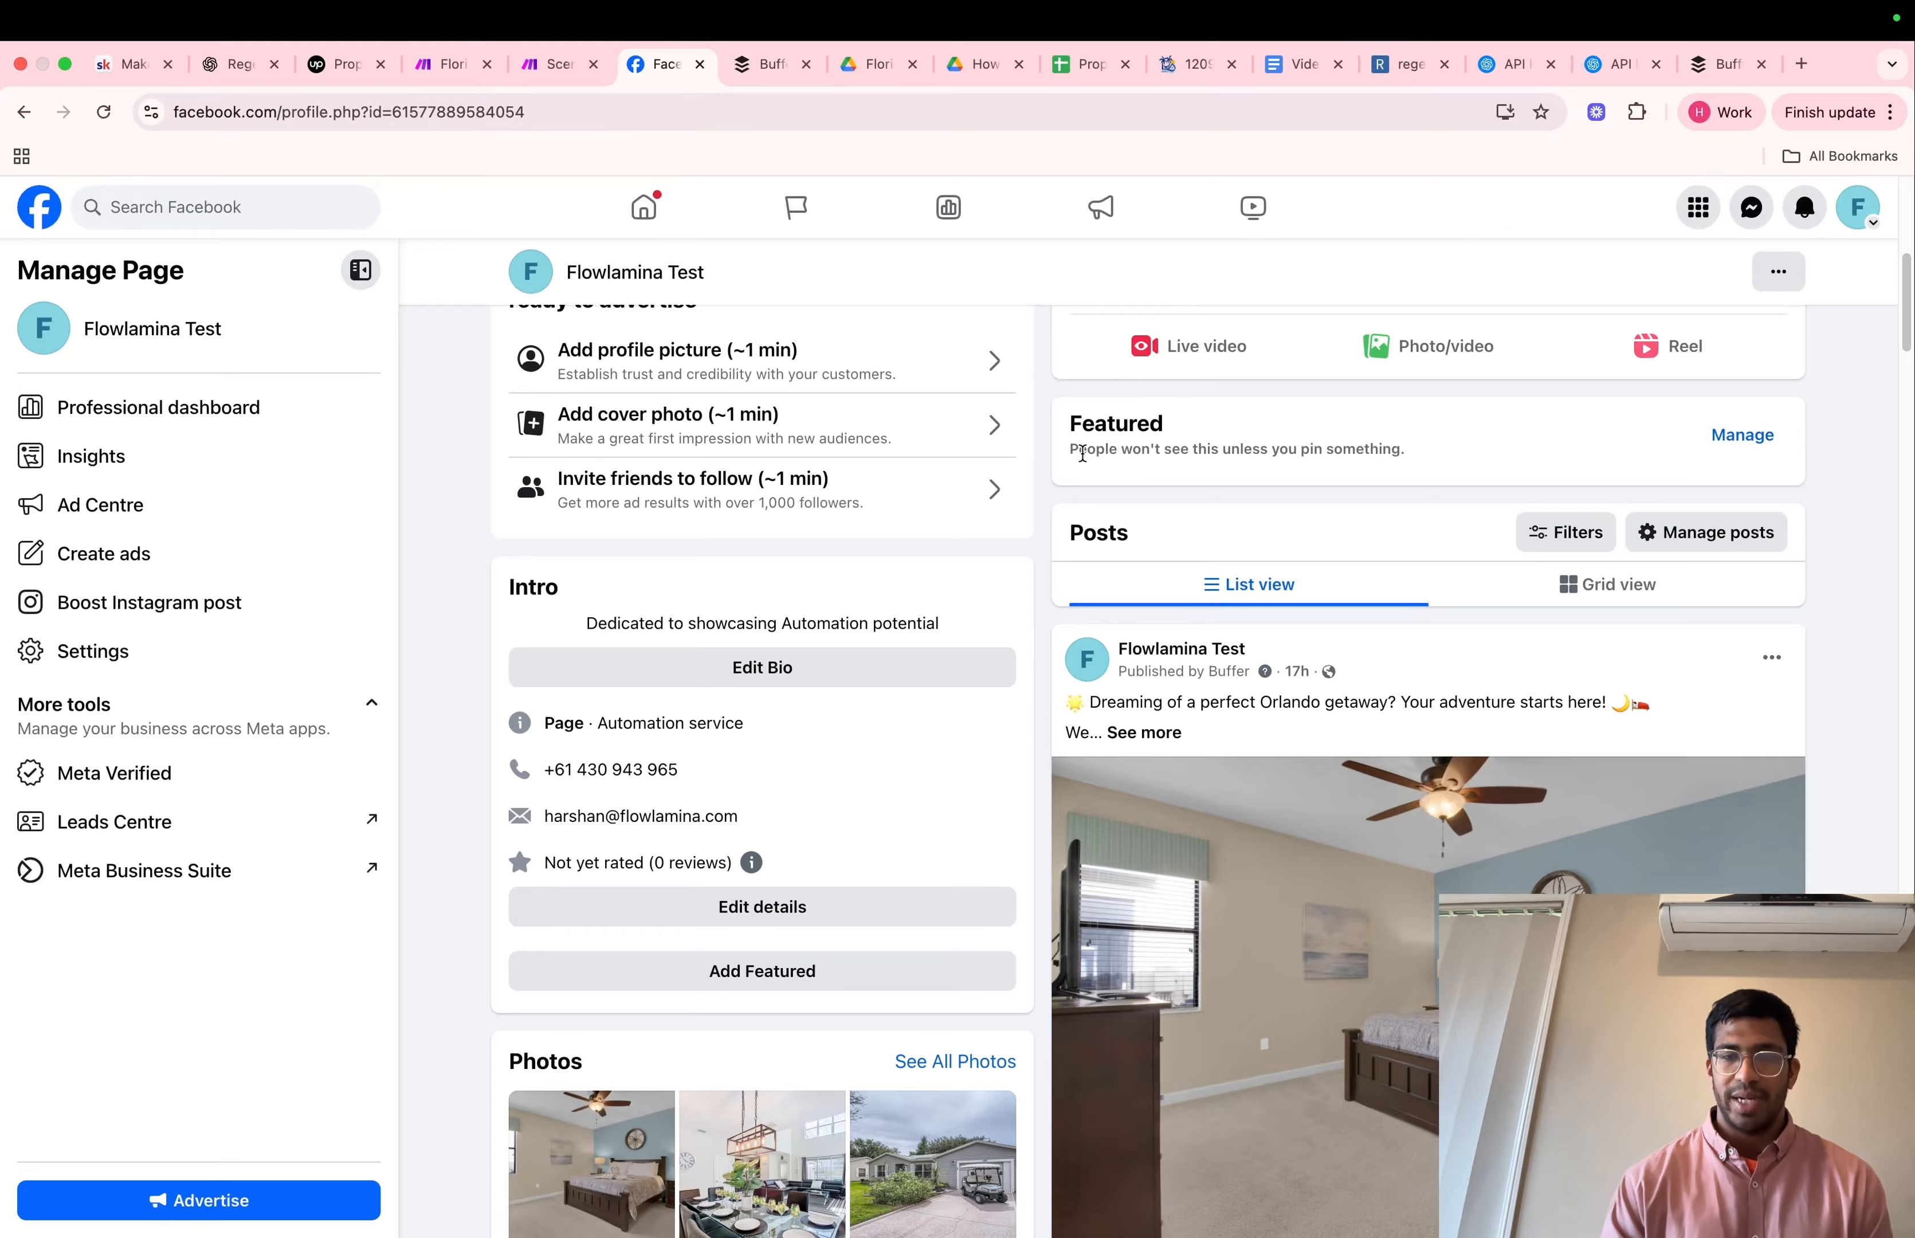
{"action": "scroll", "coordinate": [1070, 487], "scroll_direction": "up", "scroll_amount": 3}
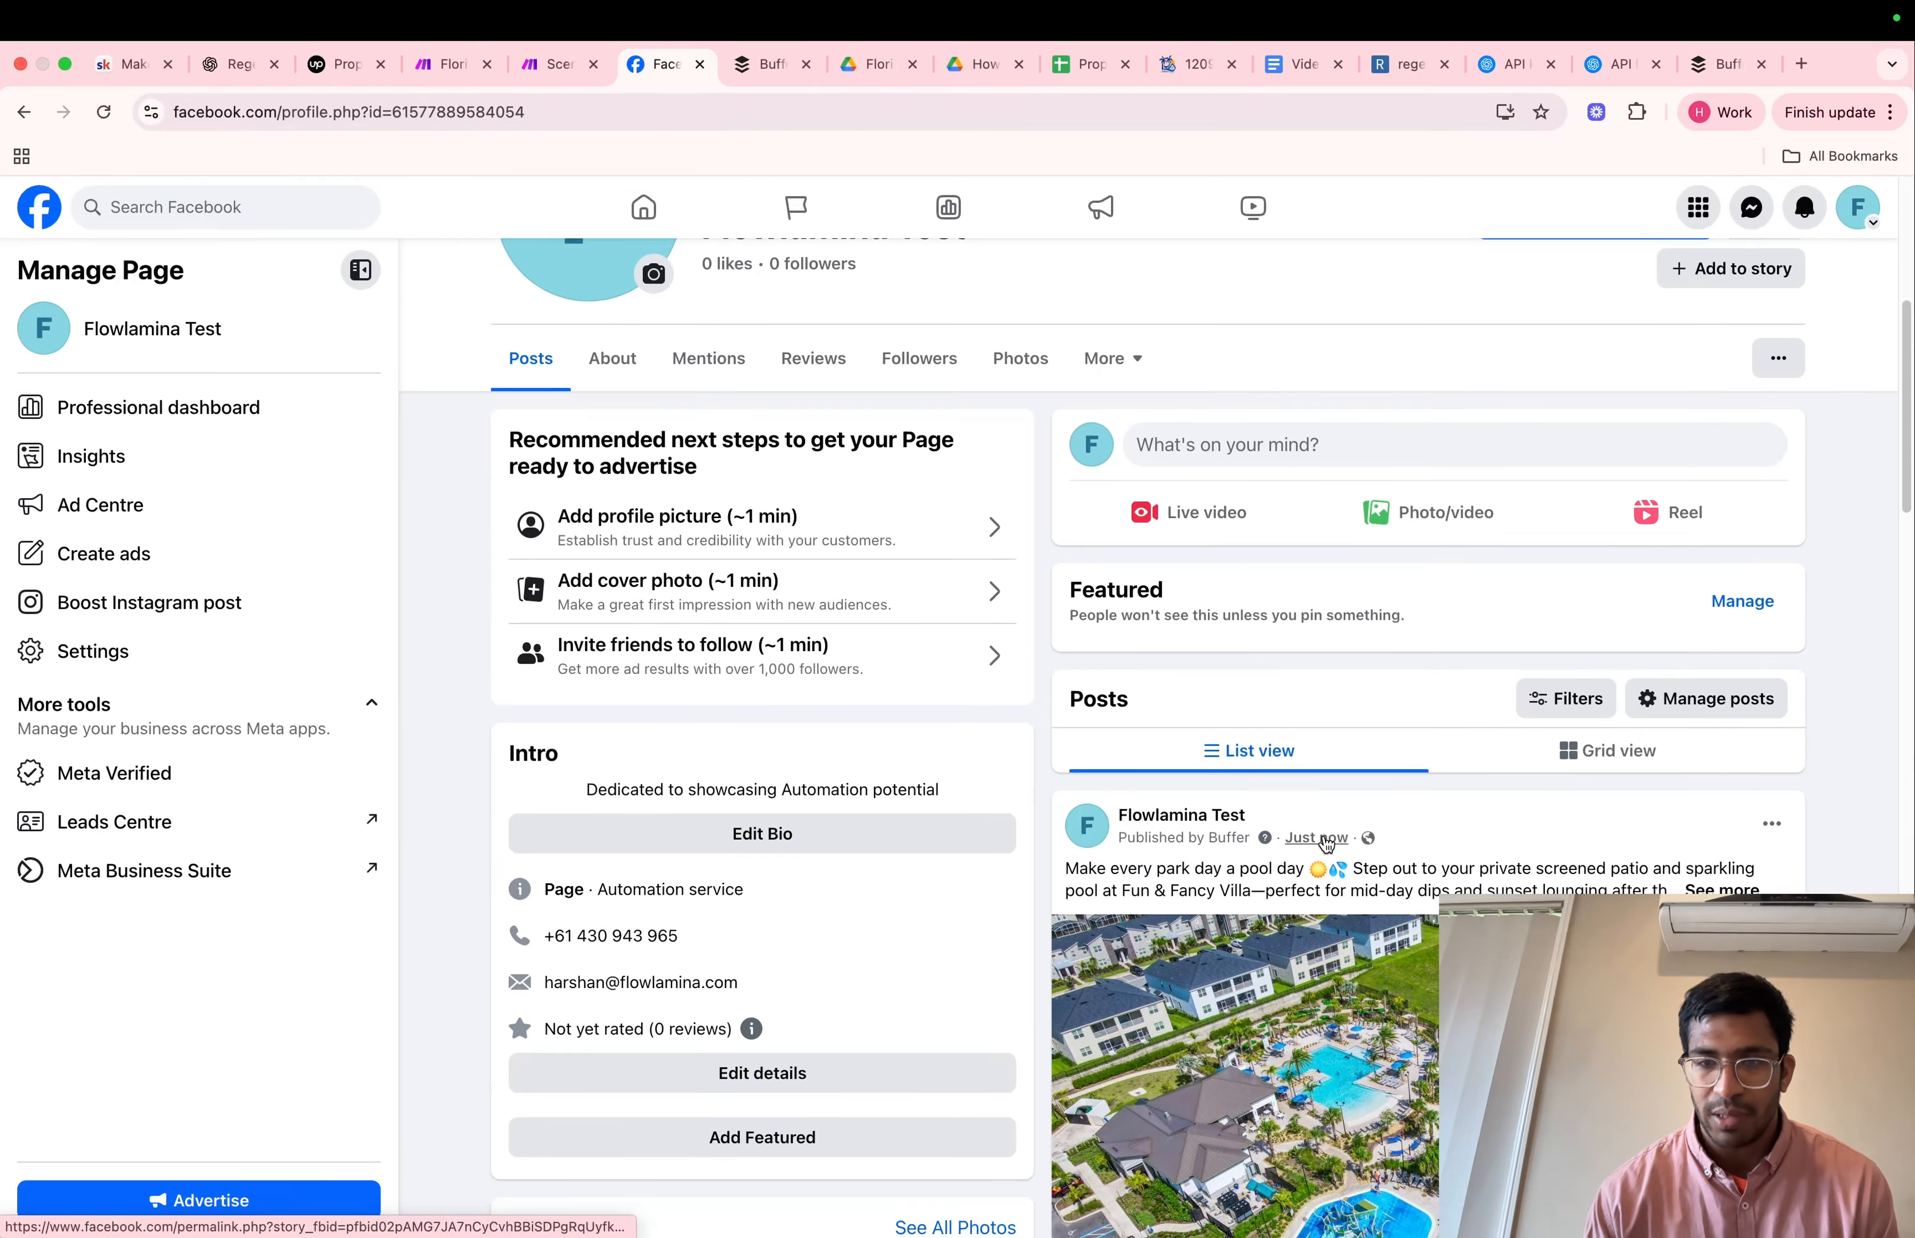
{"action": "scroll", "coordinate": [1368, 805], "scroll_direction": "down", "scroll_amount": 4}
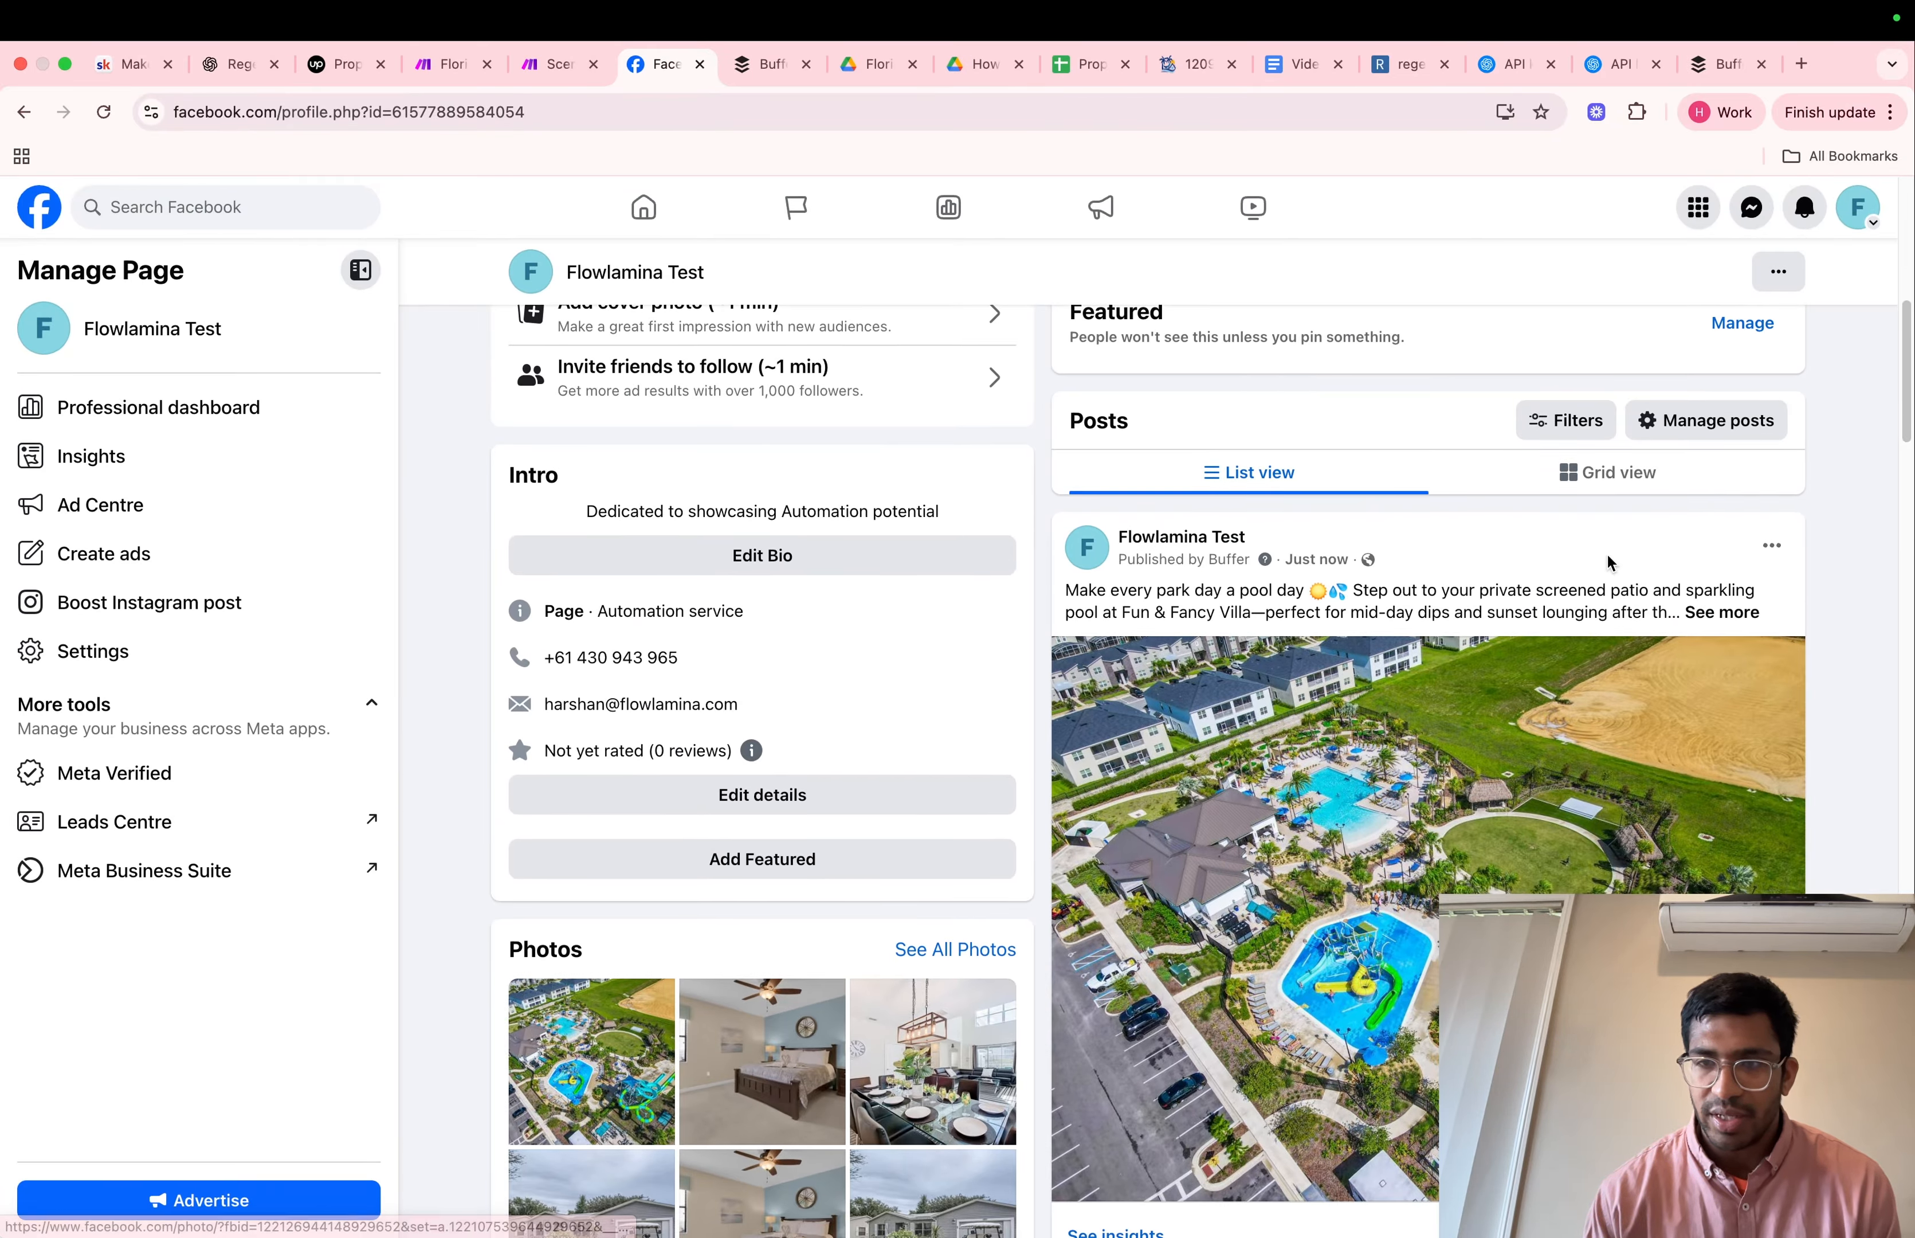
{"action": "left_click", "coordinate": [1718, 624]}
{"action": "scroll", "coordinate": [1609, 724], "scroll_direction": "down", "scroll_amount": 2}
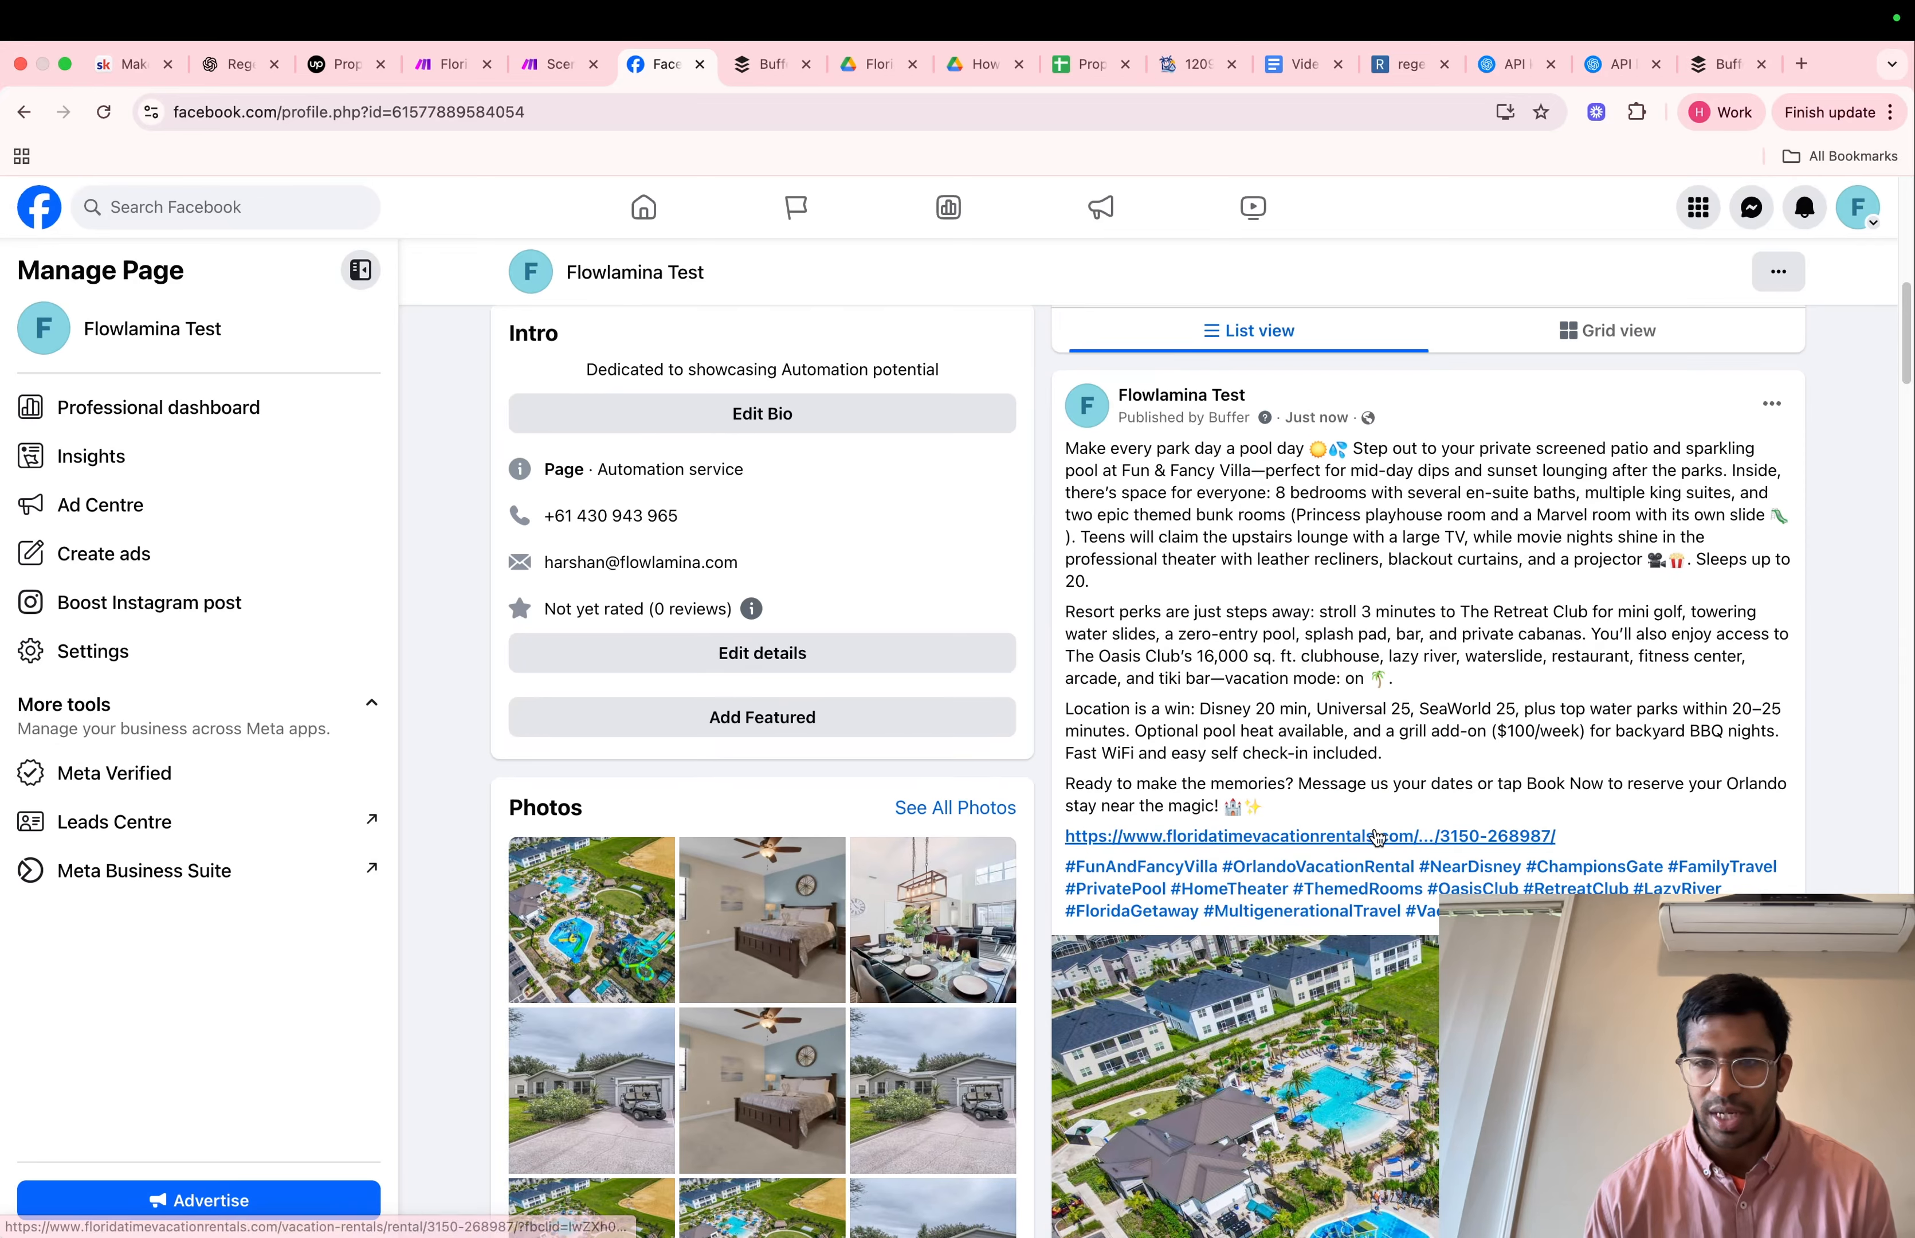
{"action": "scroll", "coordinate": [1350, 883], "scroll_direction": "down", "scroll_amount": 2}
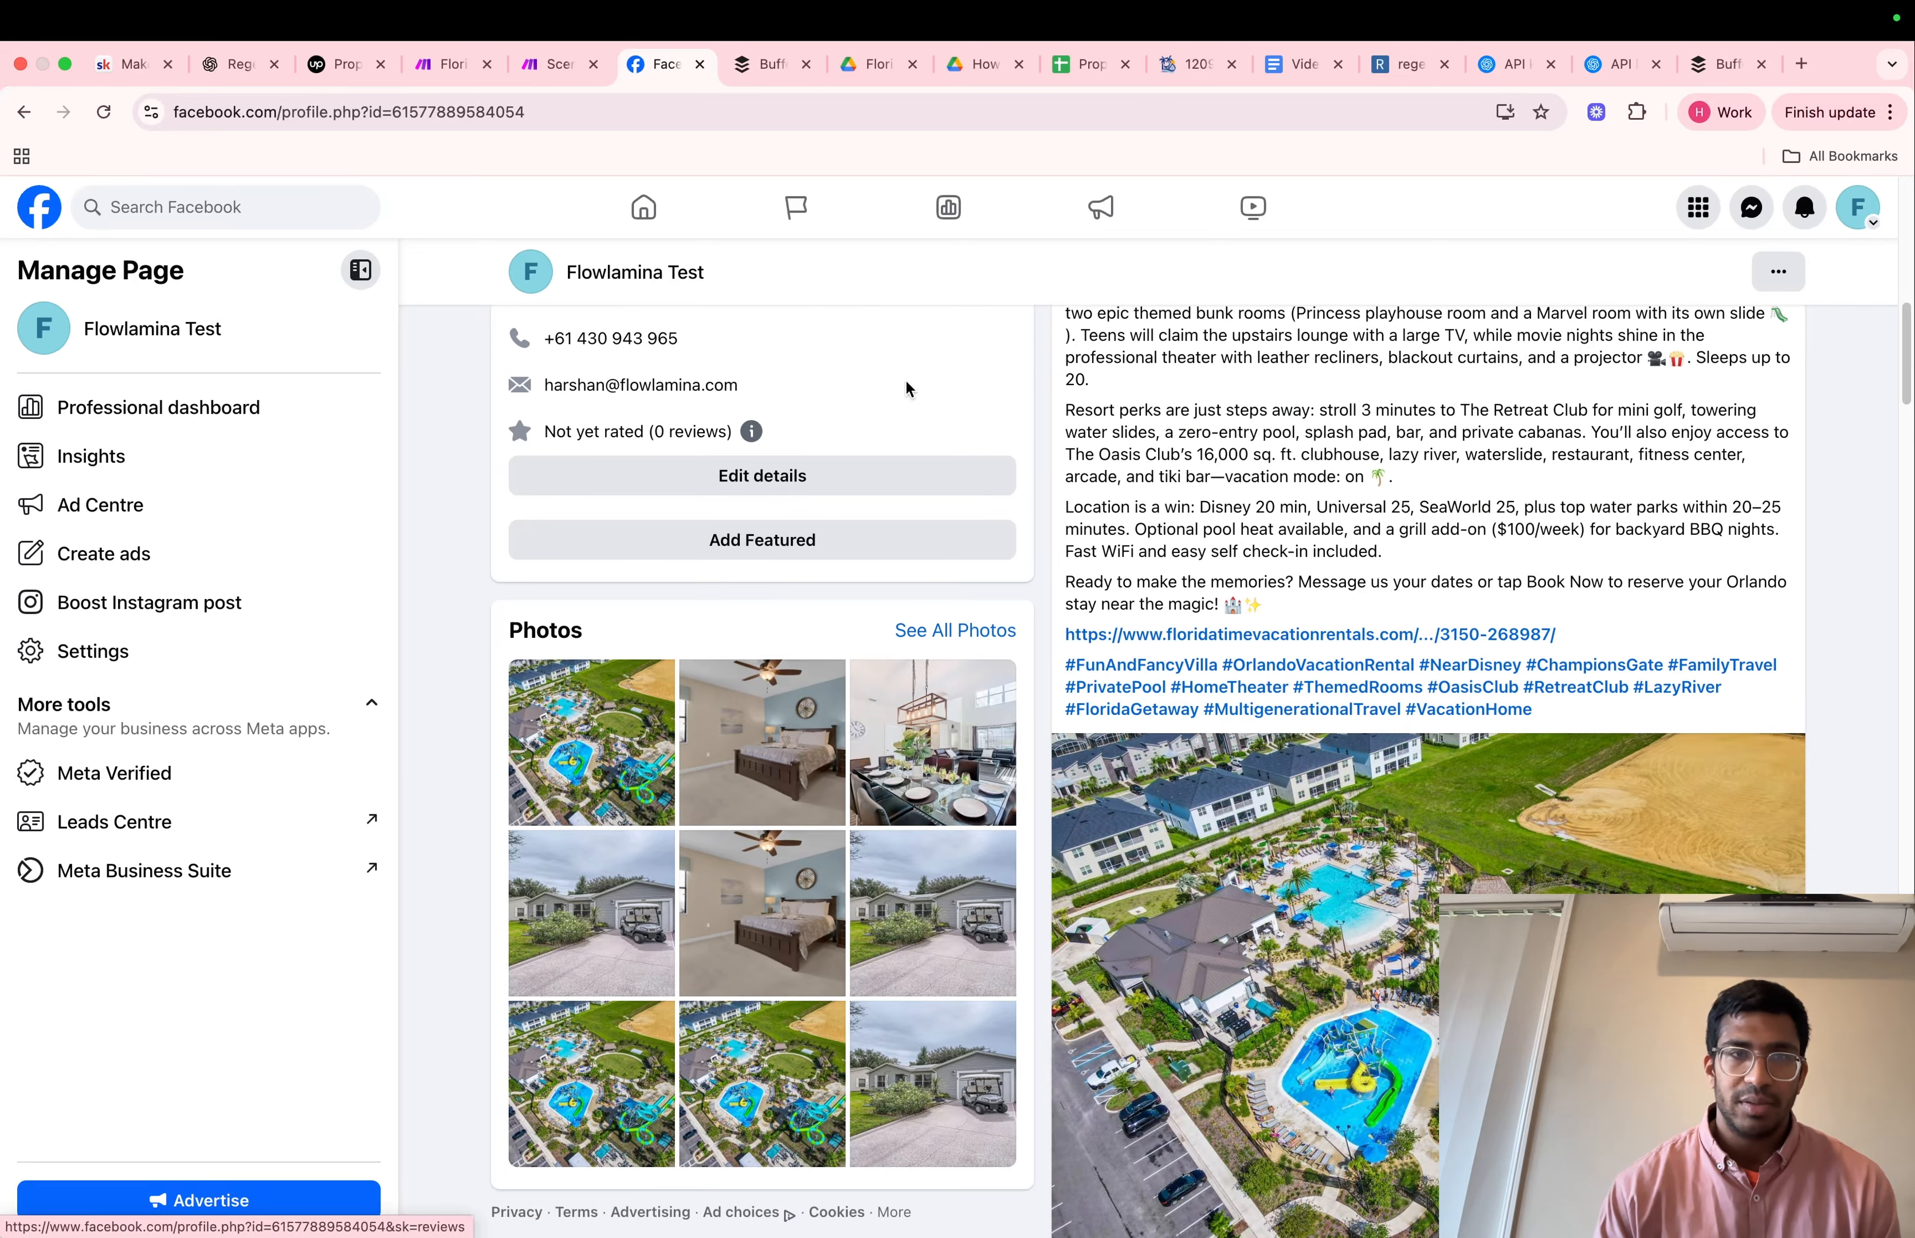
{"action": "left_click", "coordinate": [539, 64]}
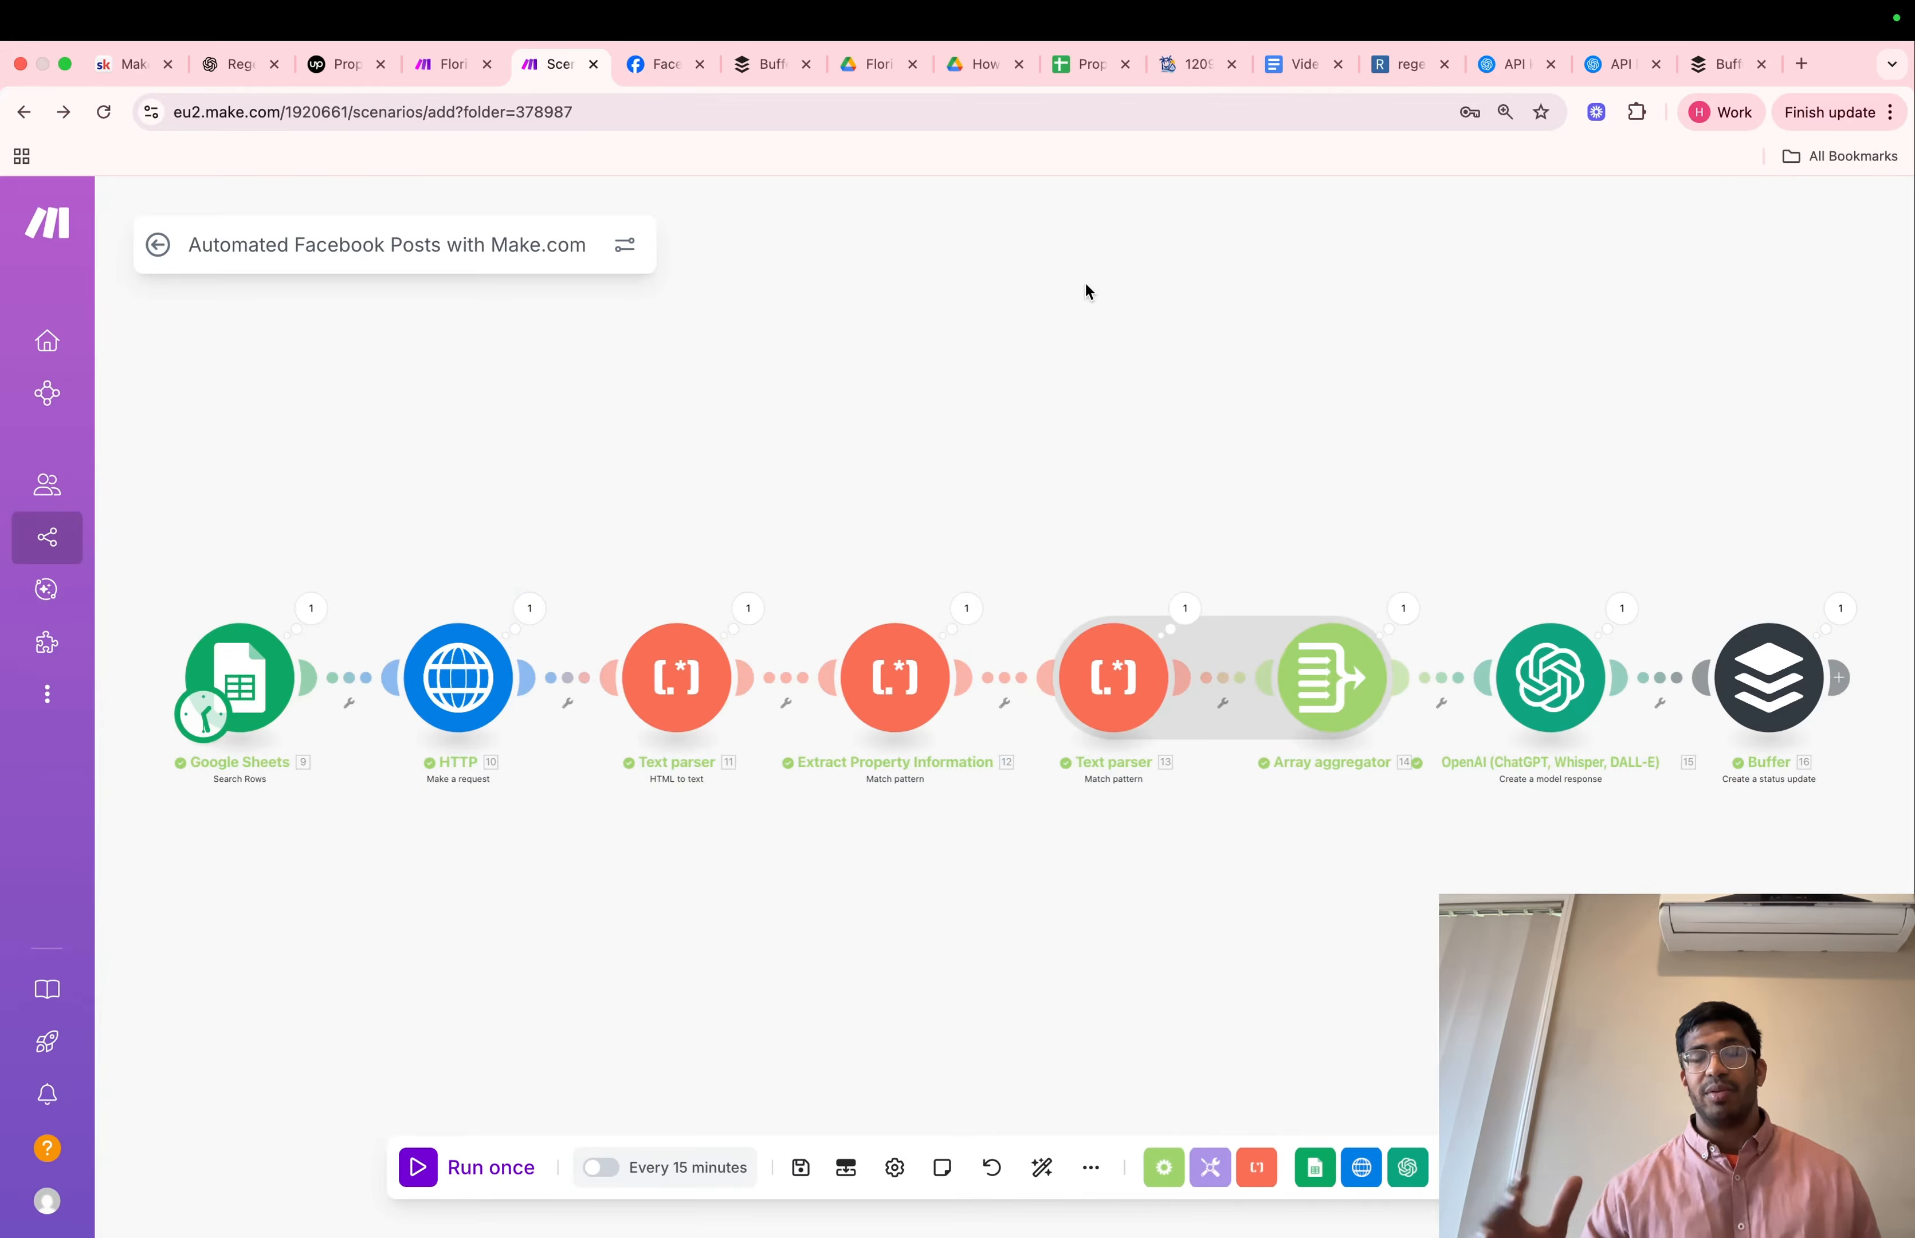